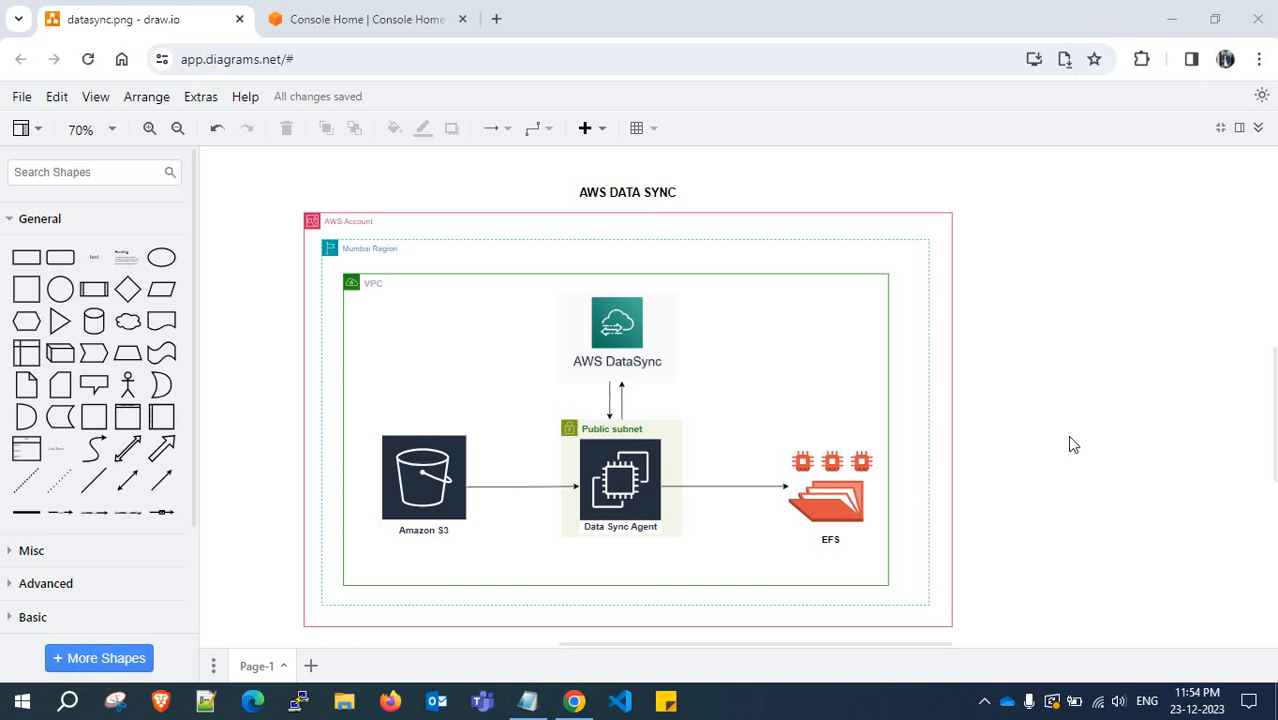
click(617, 345)
click(594, 368)
click(453, 345)
click(425, 350)
Switch to the AWS console home and open the S3 service in a new browser tab
click(352, 22)
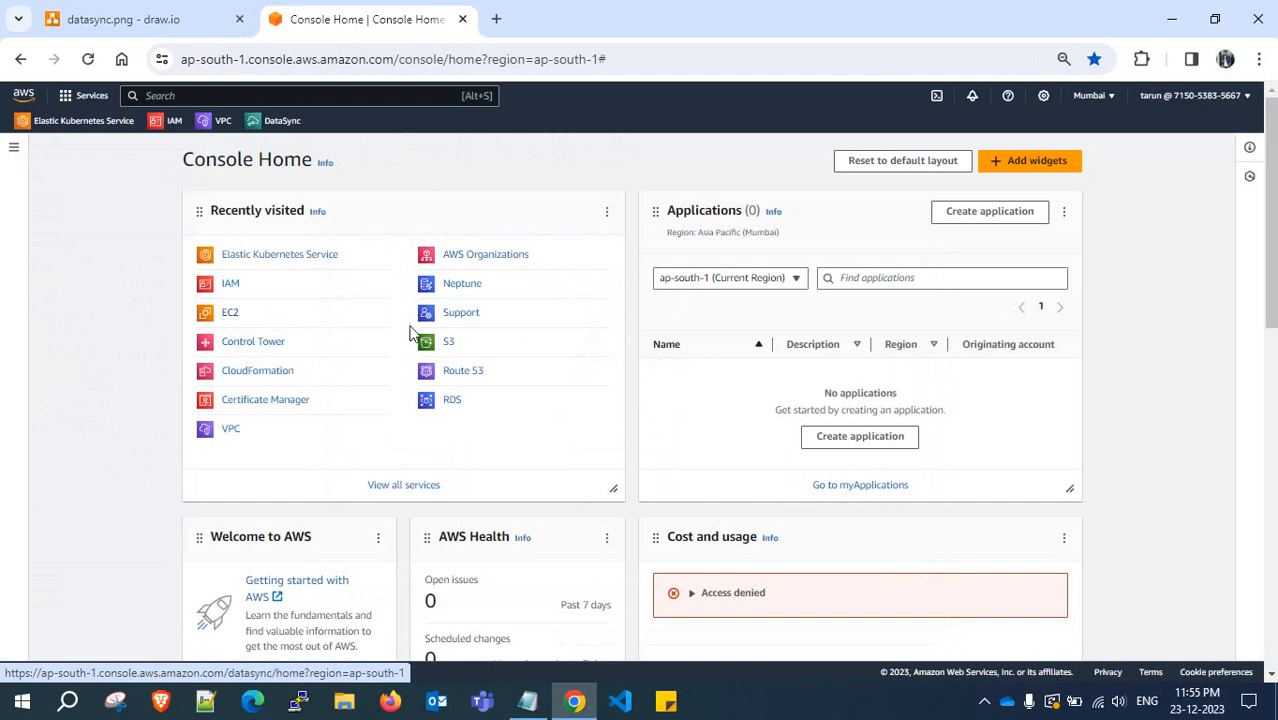
right_click(446, 343)
right_click(449, 344)
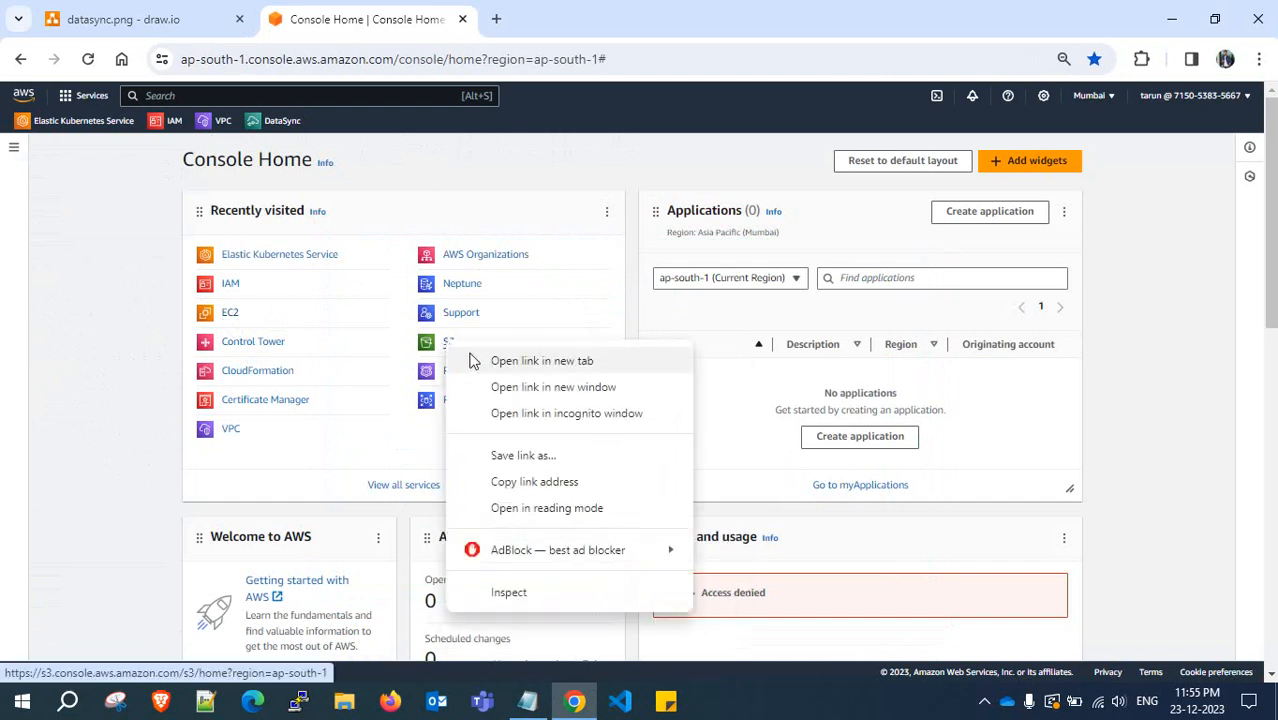
click(500, 360)
click(590, 10)
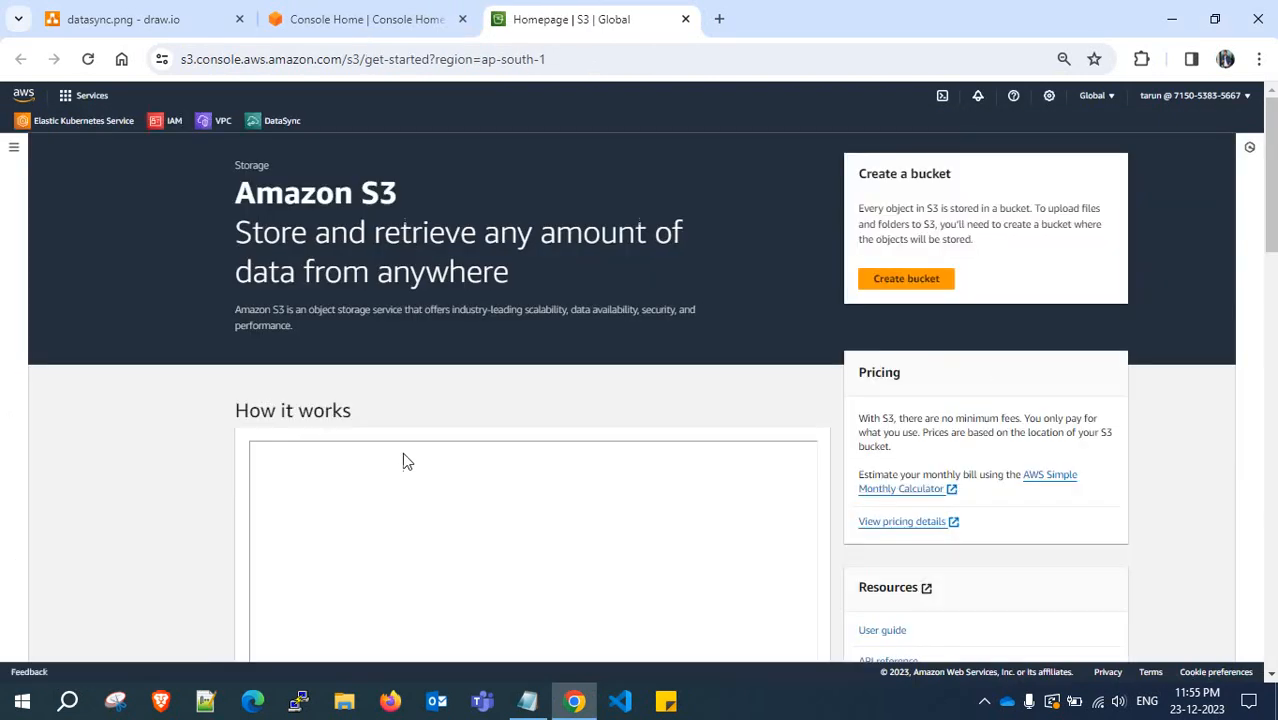
Create an S3 bucket named source-bucket-s3-mumbai, keeping all other settings at their defaults, and dismiss the creation notice
click(911, 283)
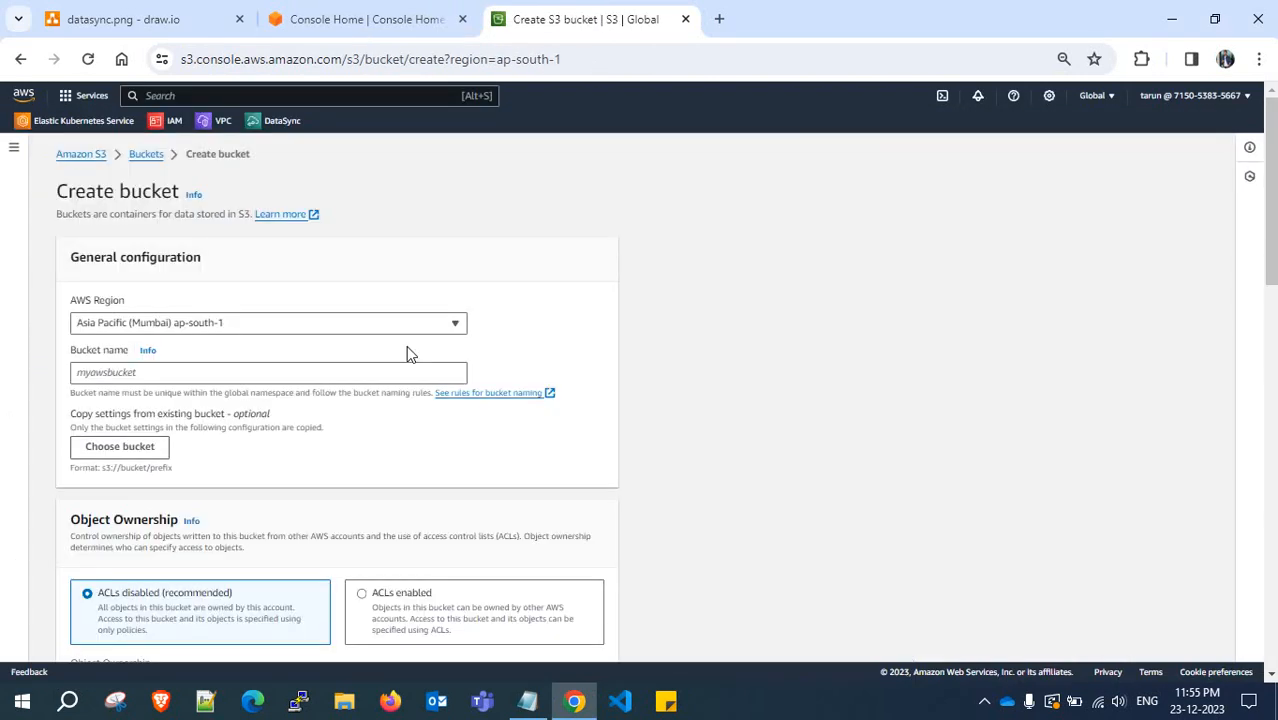
click(207, 377)
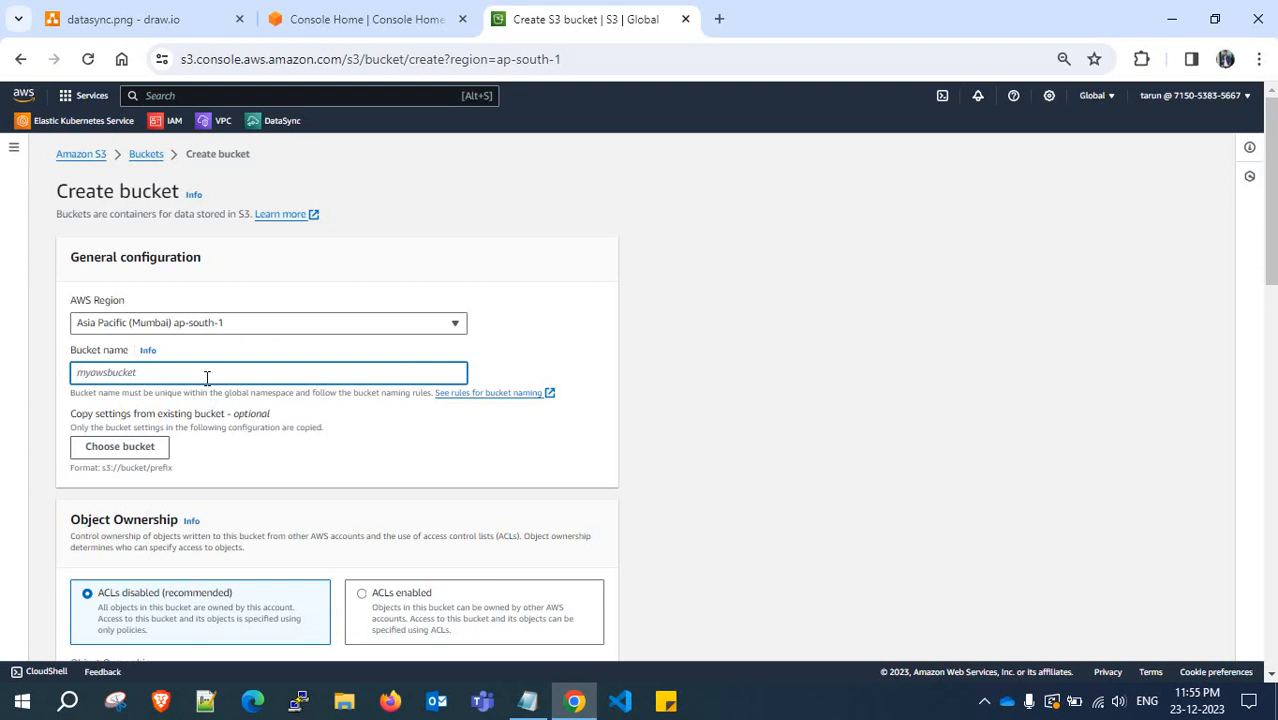
text(source-)
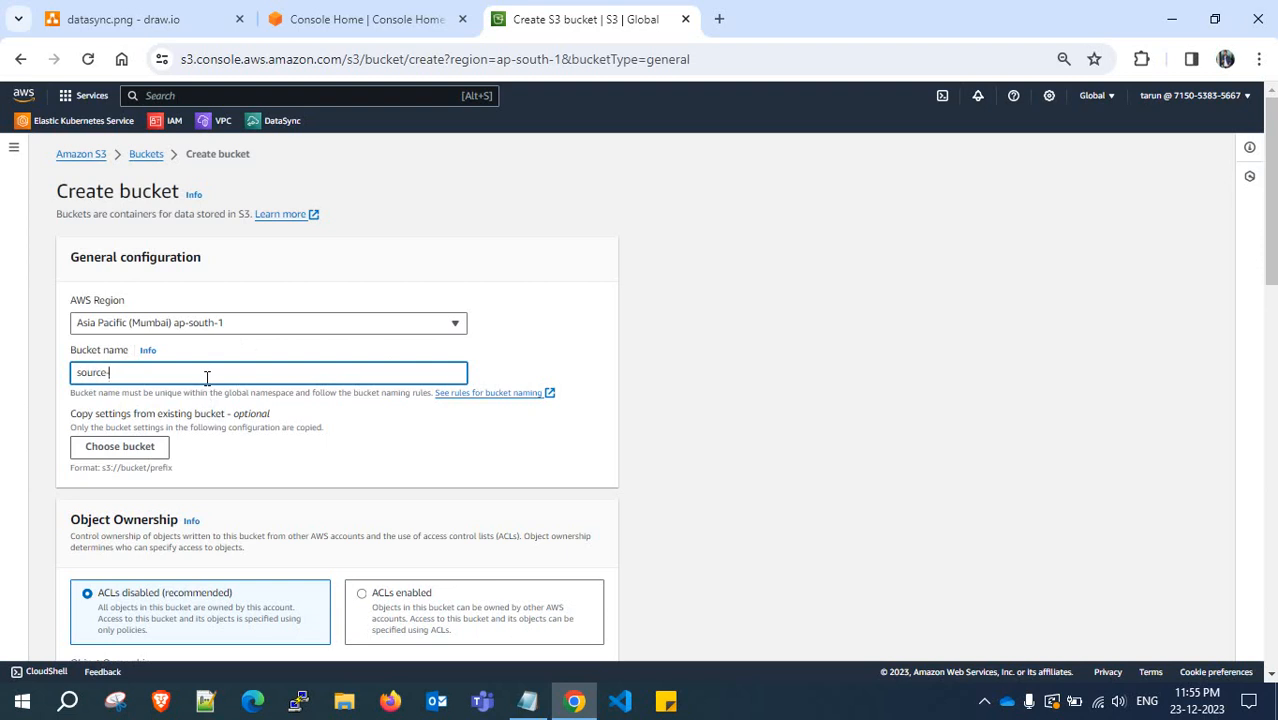
text(bucket-s3-mumbai)
scroll(230, 372, down, 6)
scroll(230, 390, down, 10)
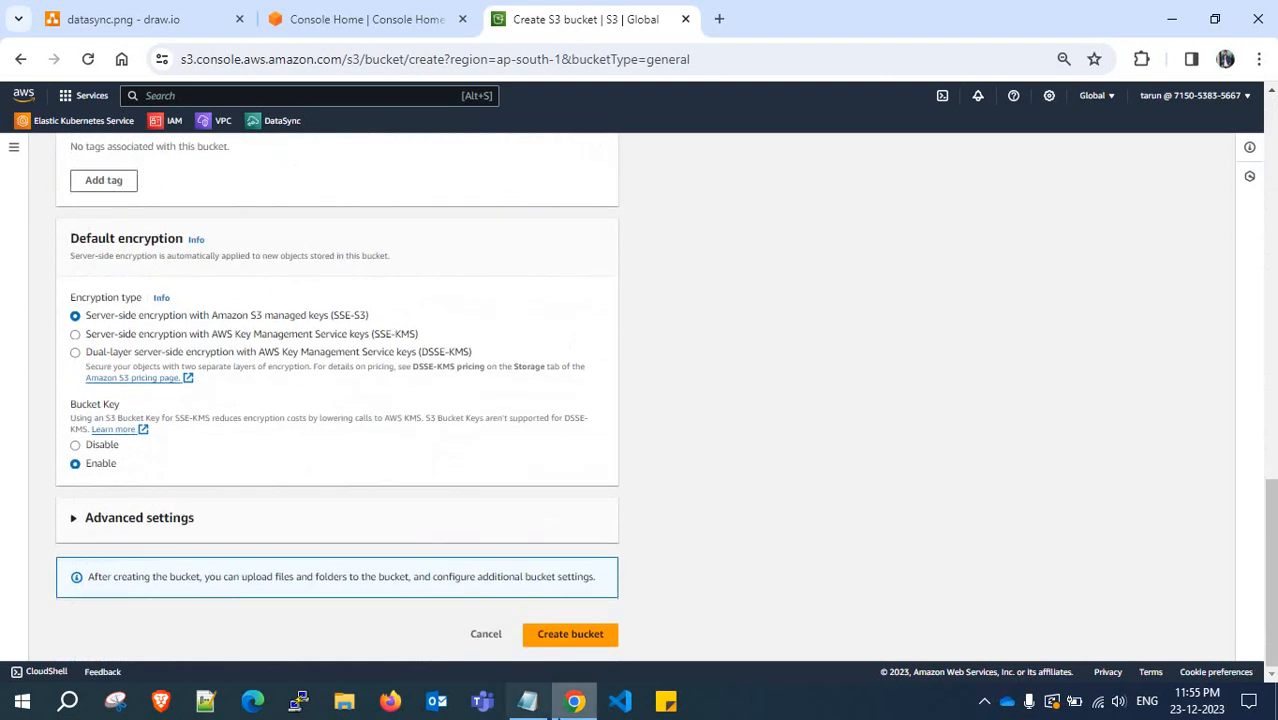
click(572, 636)
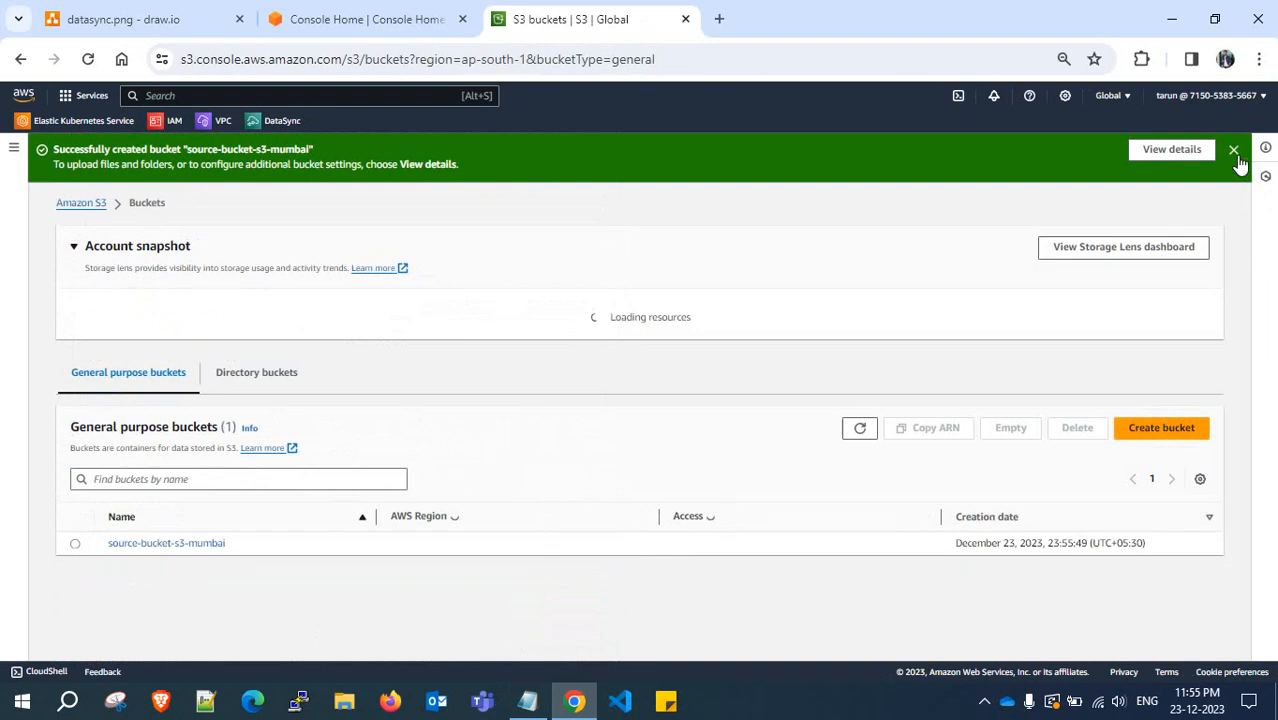
click(1233, 149)
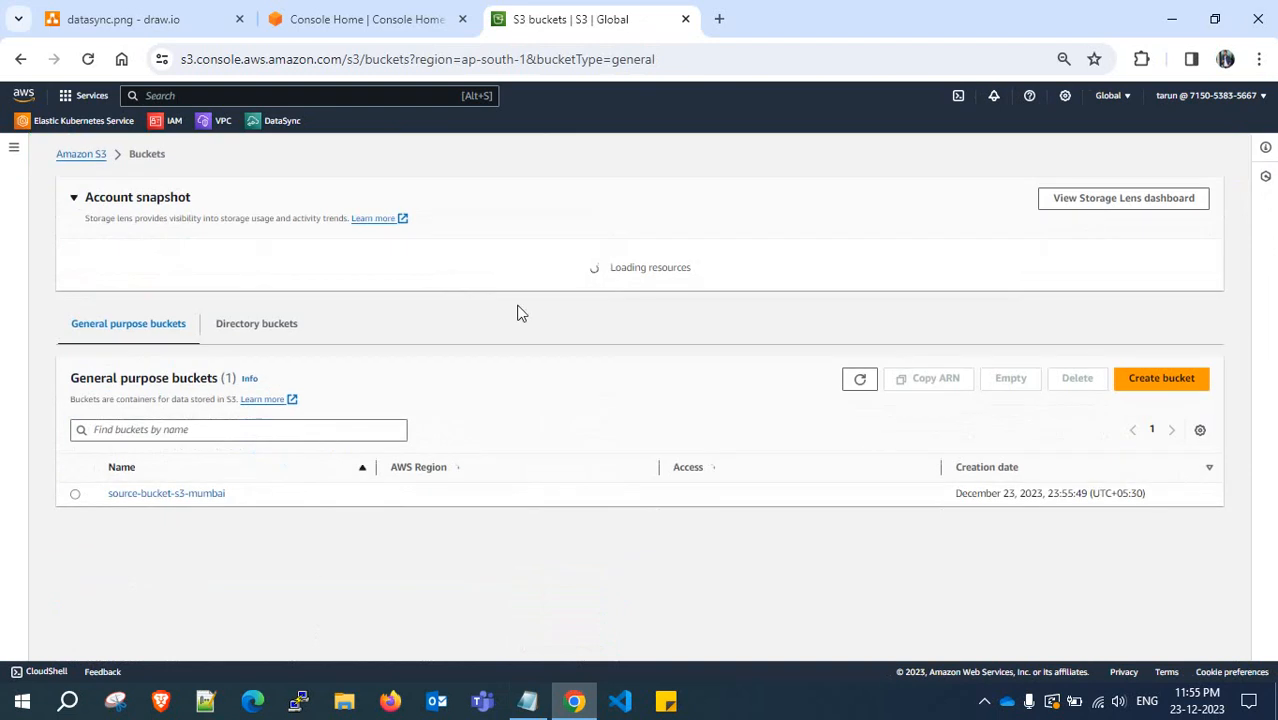
Look through the new bucket's permissions, properties and objects, and return to the bucket list
click(220, 494)
click(240, 246)
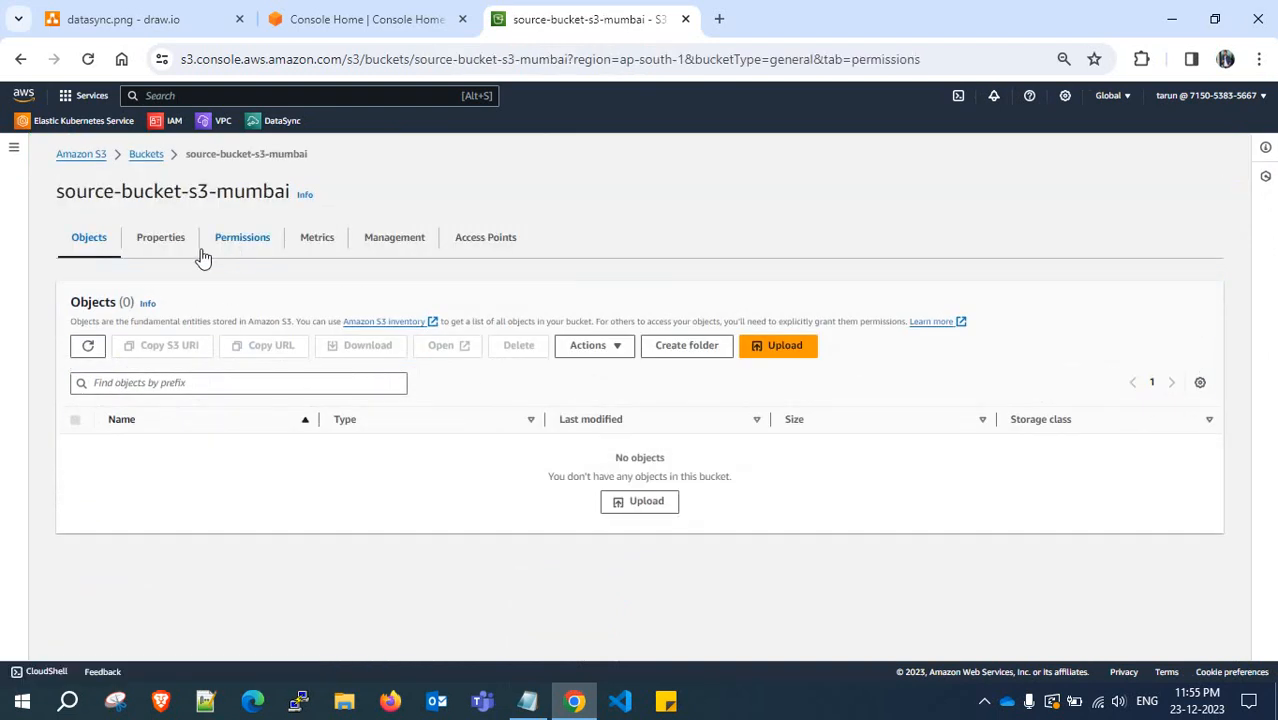
click(161, 251)
click(92, 249)
click(148, 154)
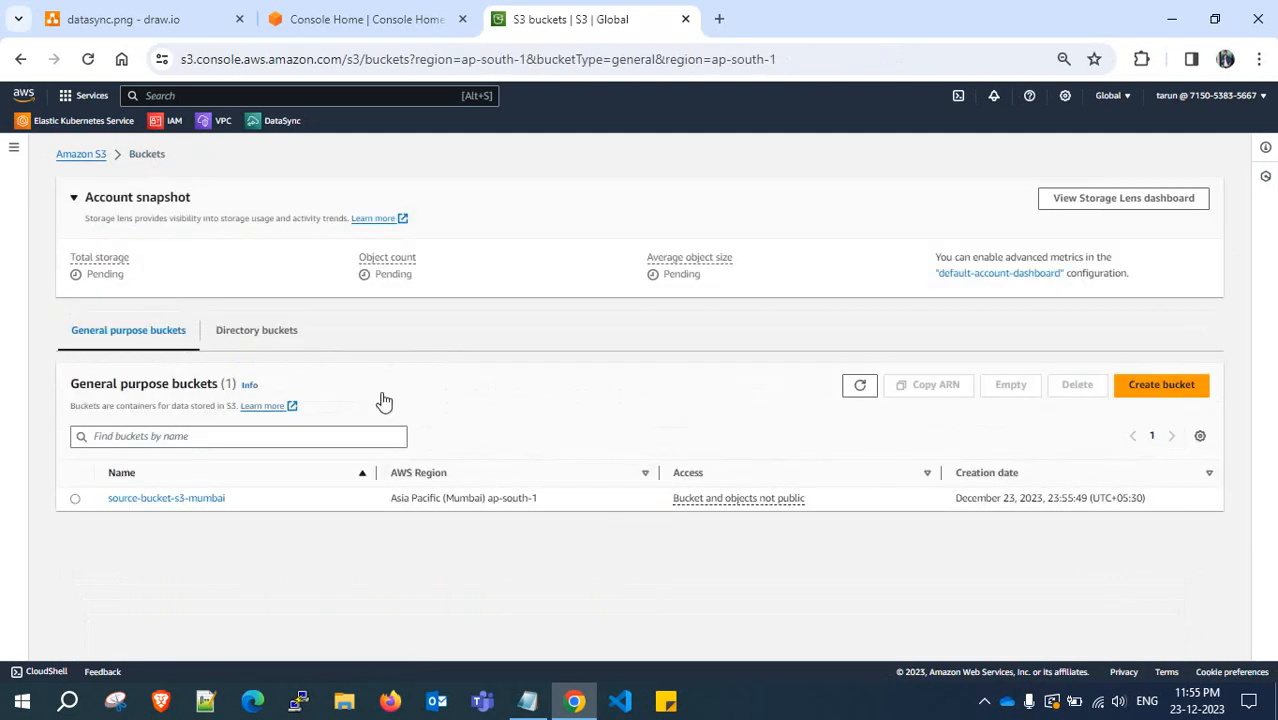
Open the VPC service in a new browser tab and show the list of VPCs
right_click(236, 121)
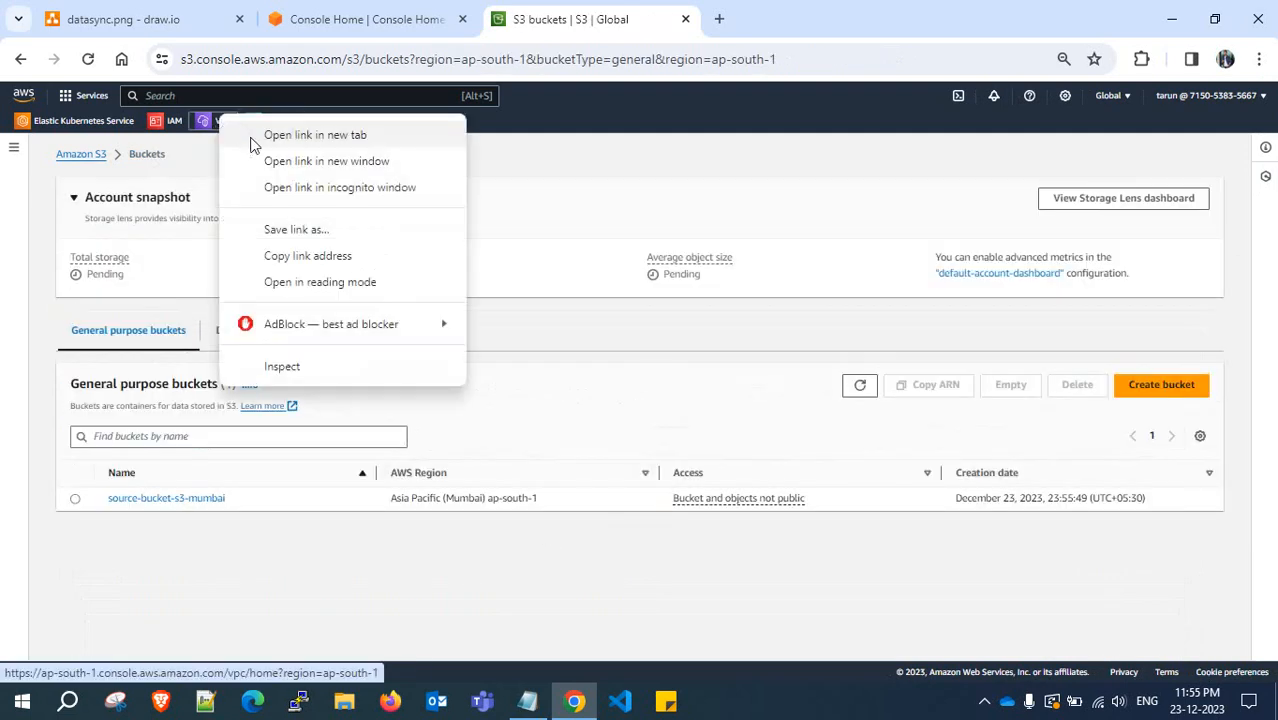
click(256, 133)
click(778, 8)
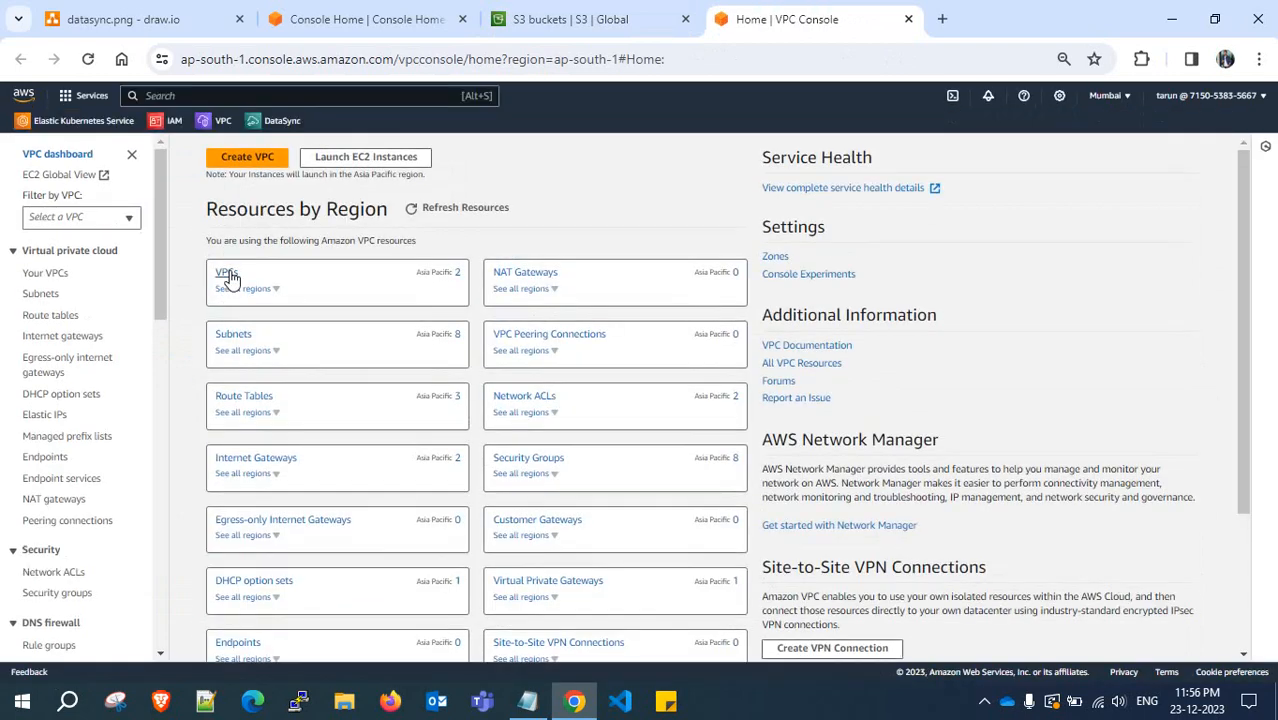
click(228, 272)
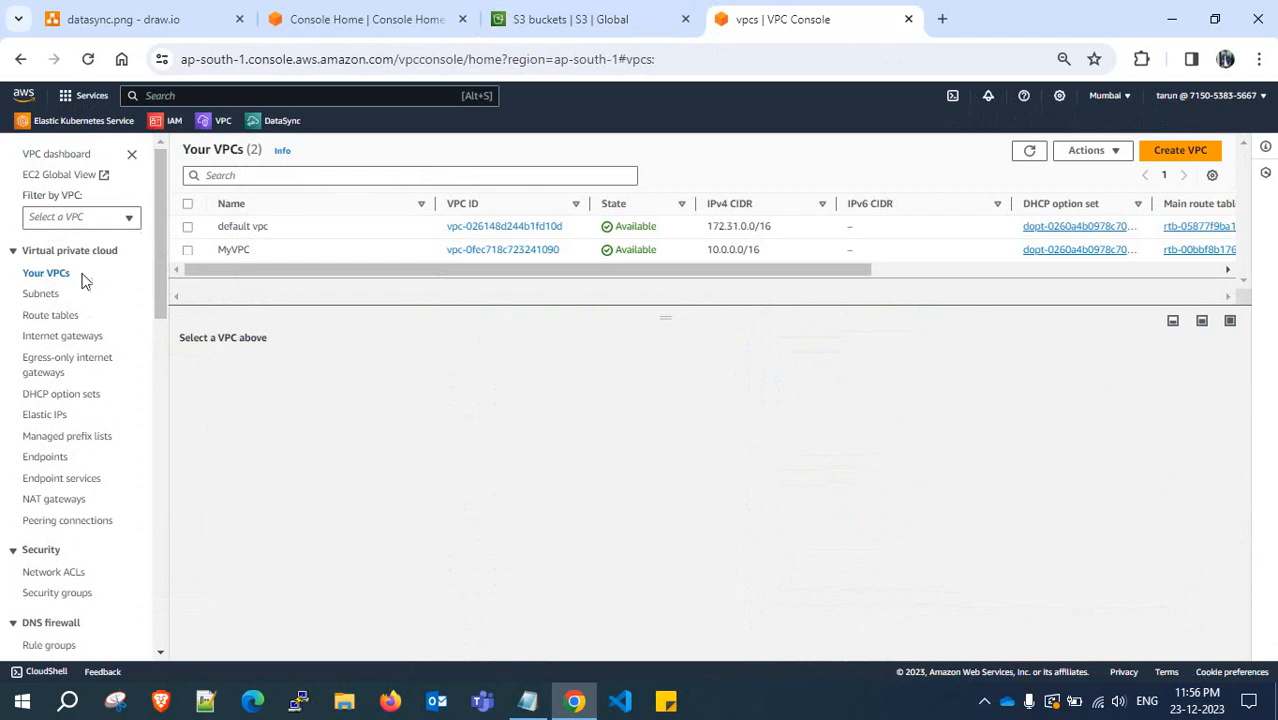
Start a new VPC with the VPC and more option, using the owner's first name followed by -vpc as the auto-generated name tag
click(1181, 150)
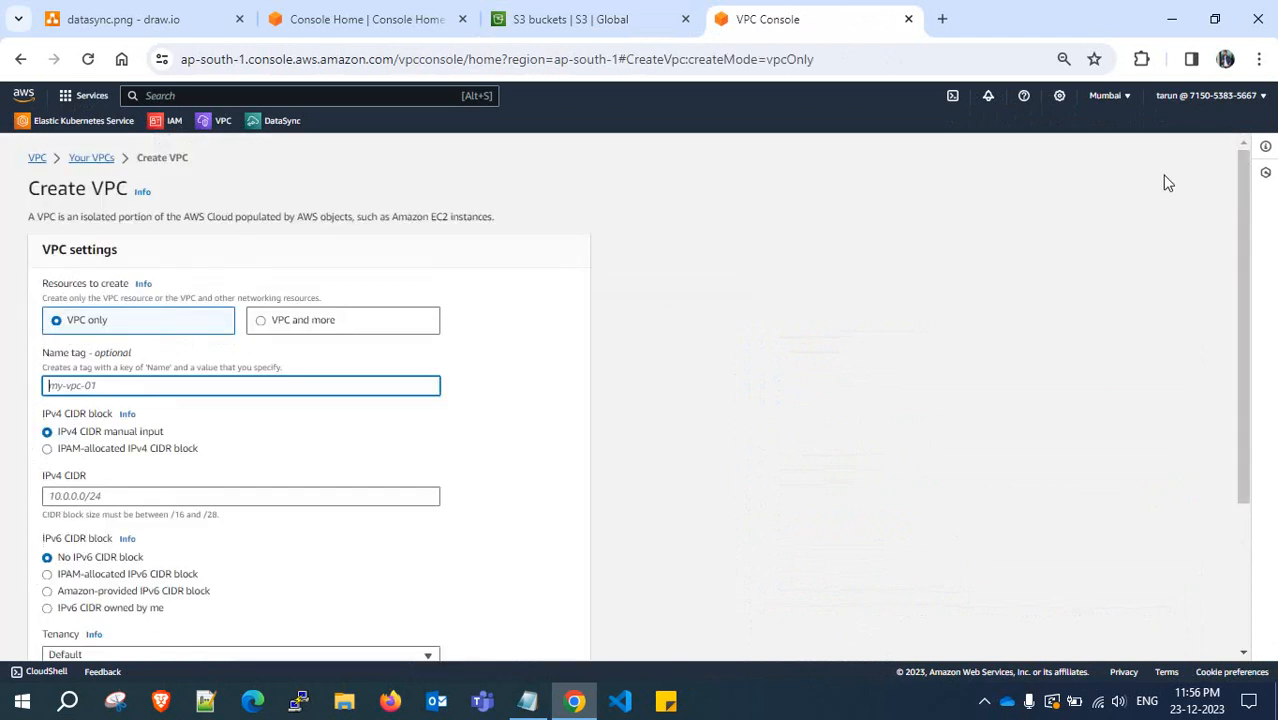
click(312, 318)
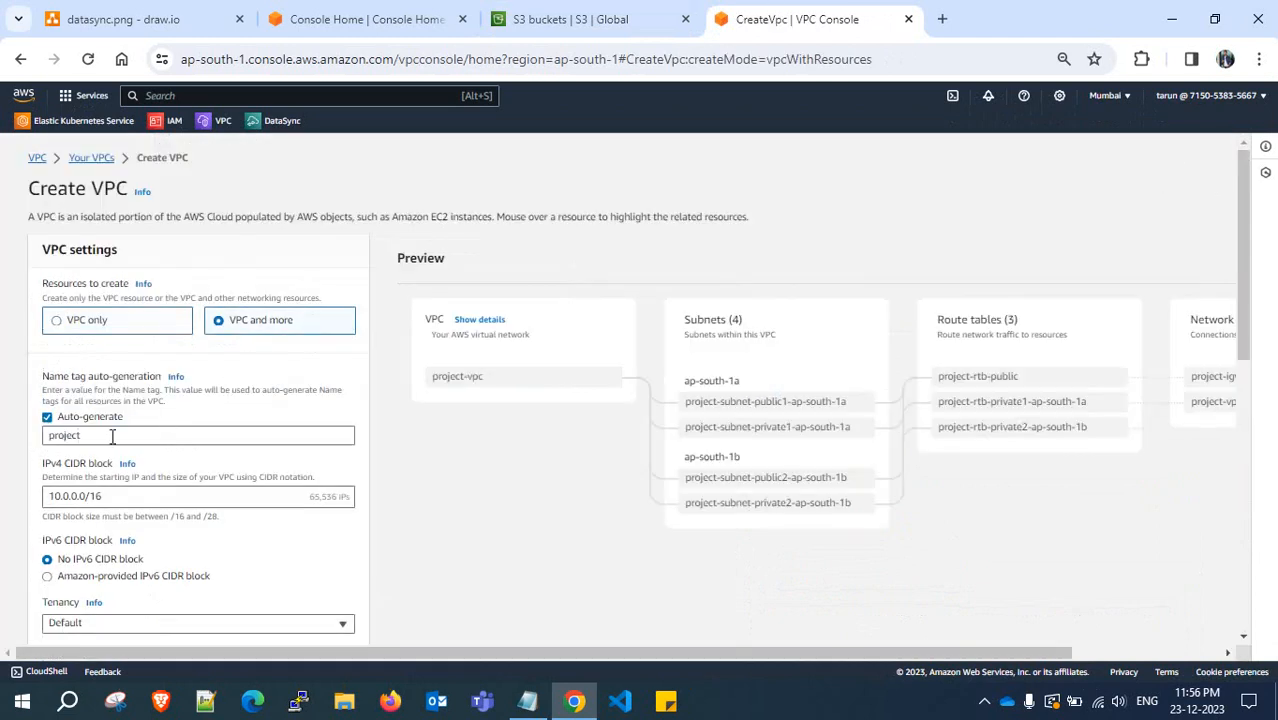
drag(112, 437, 31, 452)
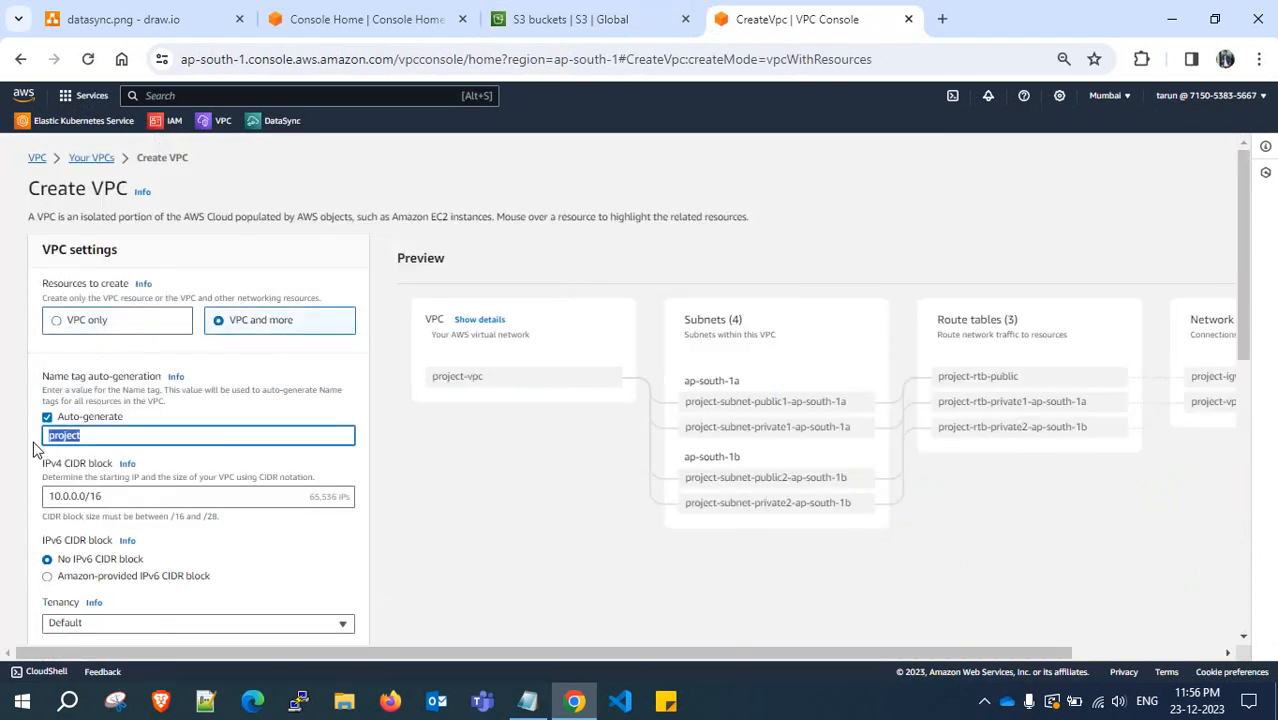
text(tarun)
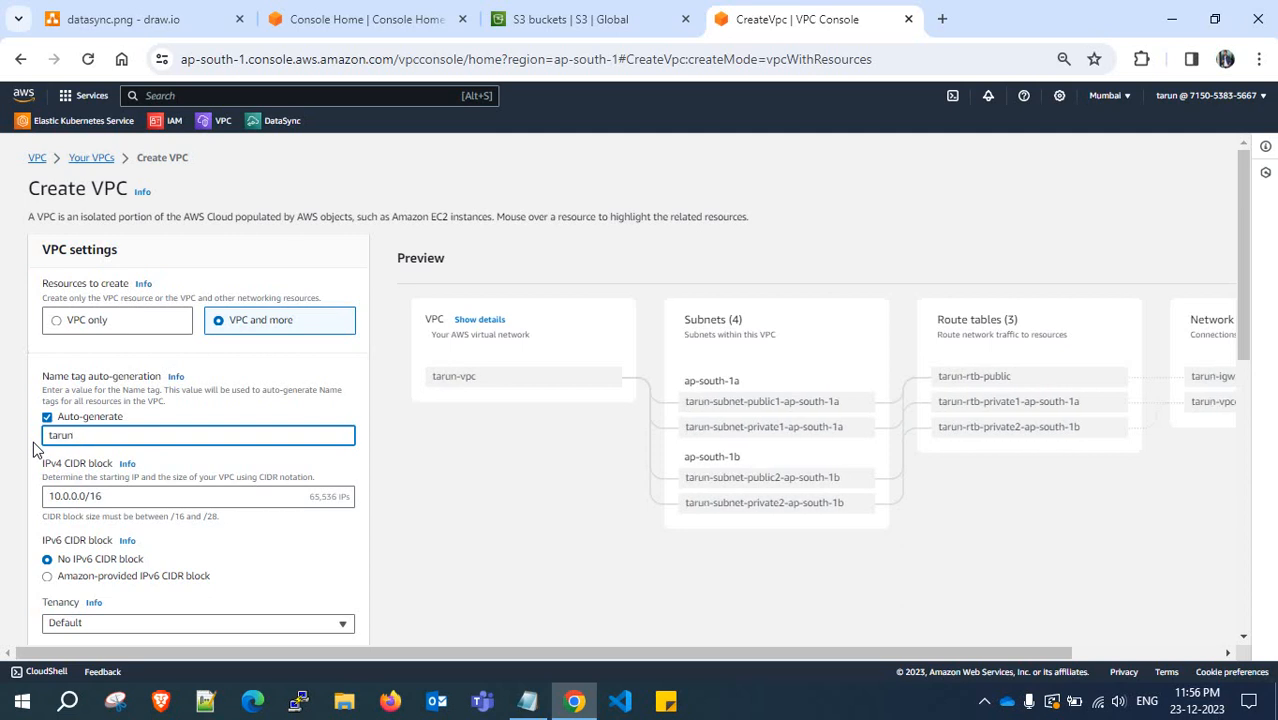
text(-vpc)
scroll(35, 449, down, 1)
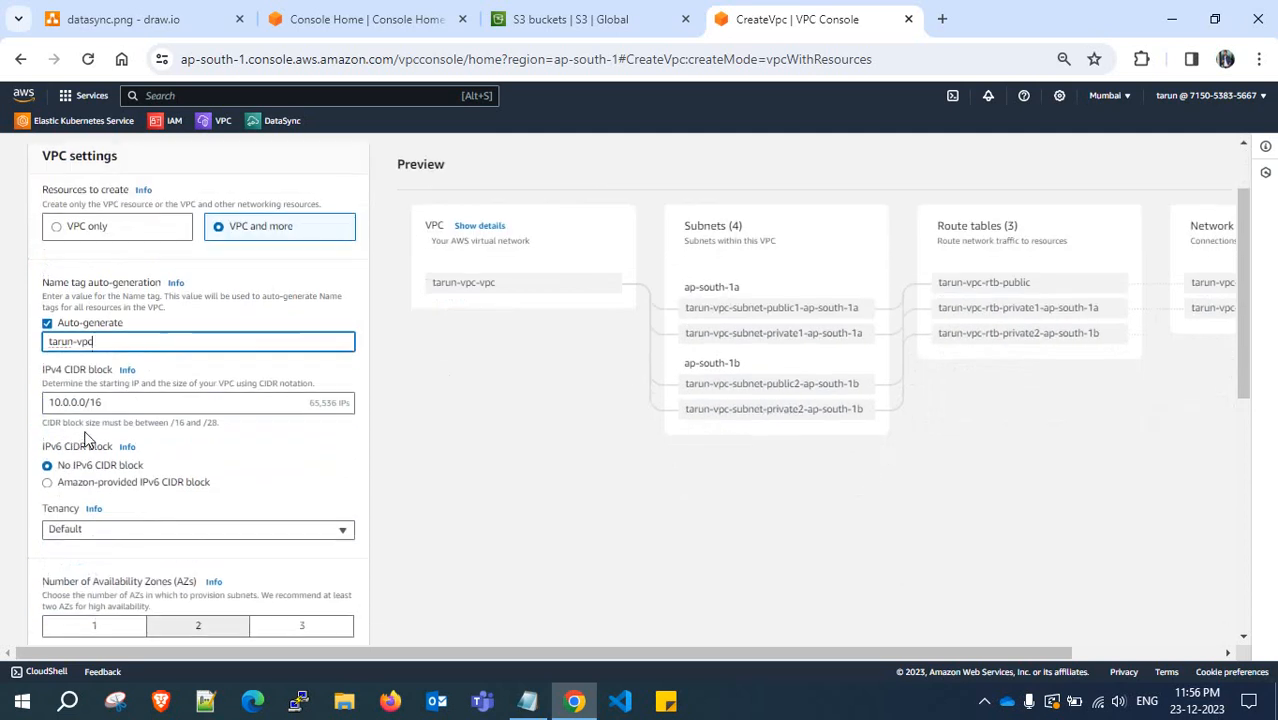
Set the new VPC's IPv4 CIDR block to 10.80.0.0/16
click(62, 401)
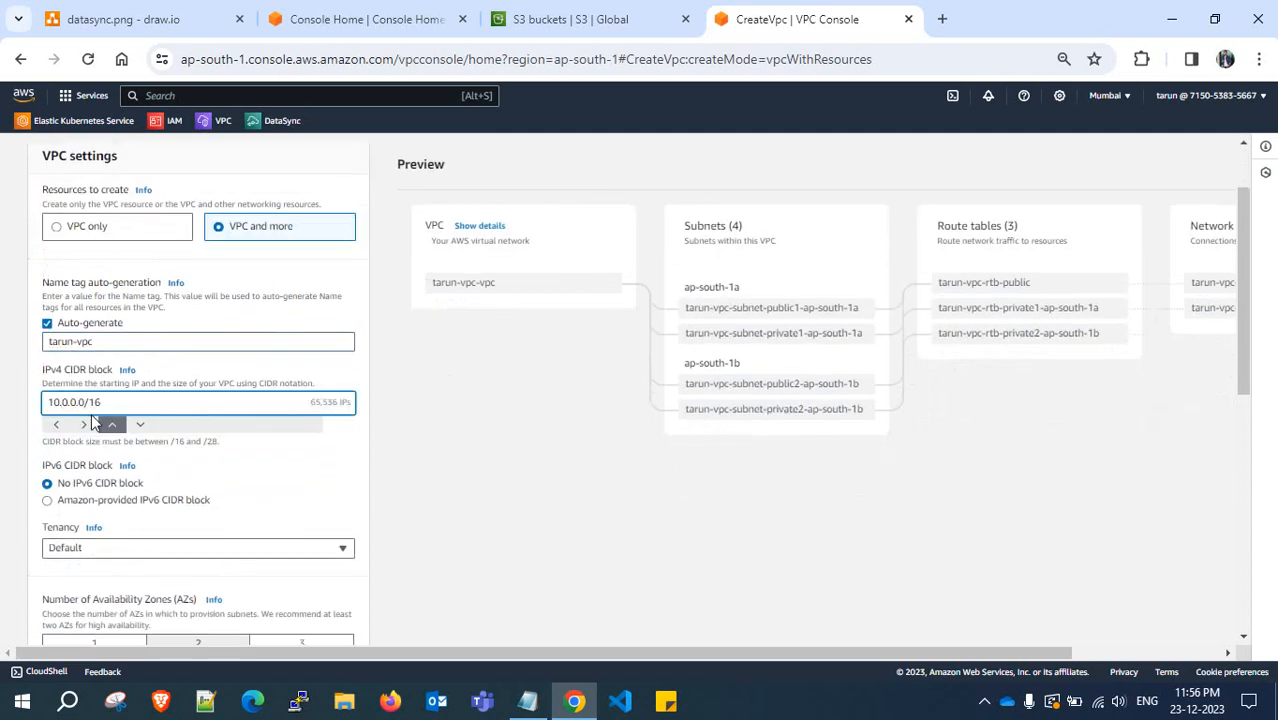
text(8)
scroll(110, 432, down, 2)
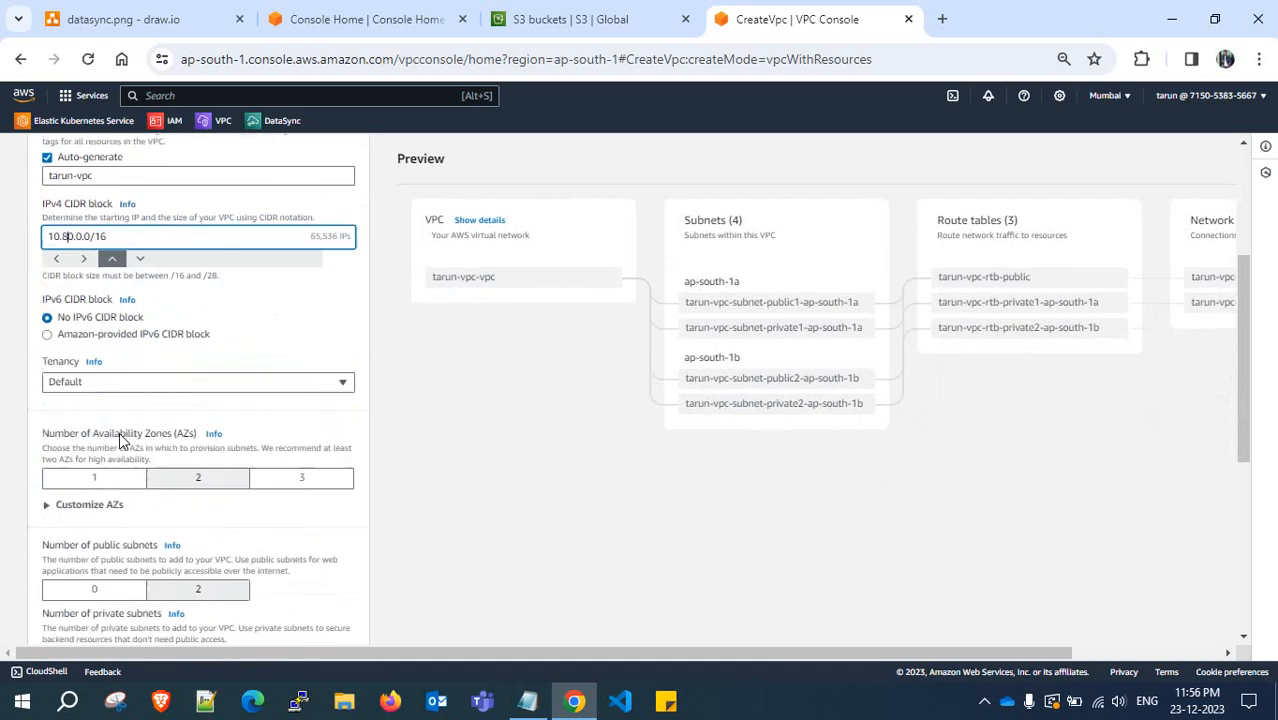
Set the number of private subnets to 0 and VPC endpoints to None for the new VPC
scroll(177, 456, down, 2)
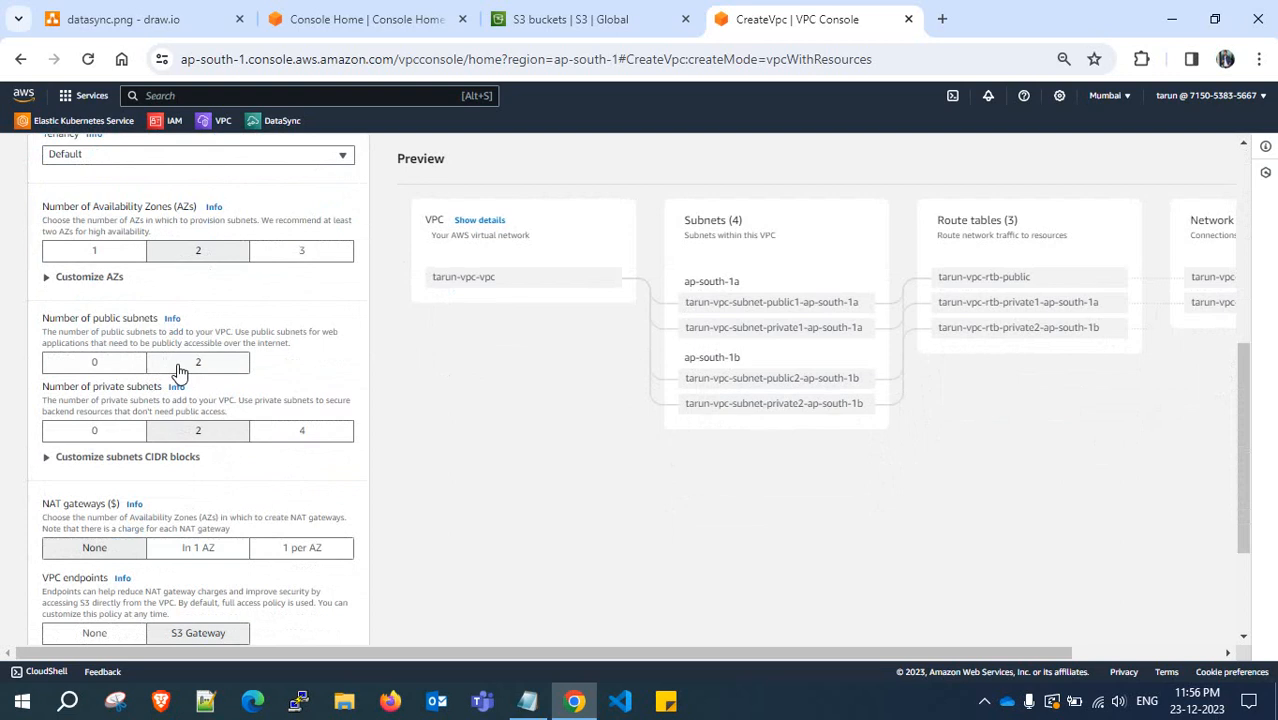
scroll(170, 368, down, 1)
click(122, 337)
scroll(160, 365, down, 1)
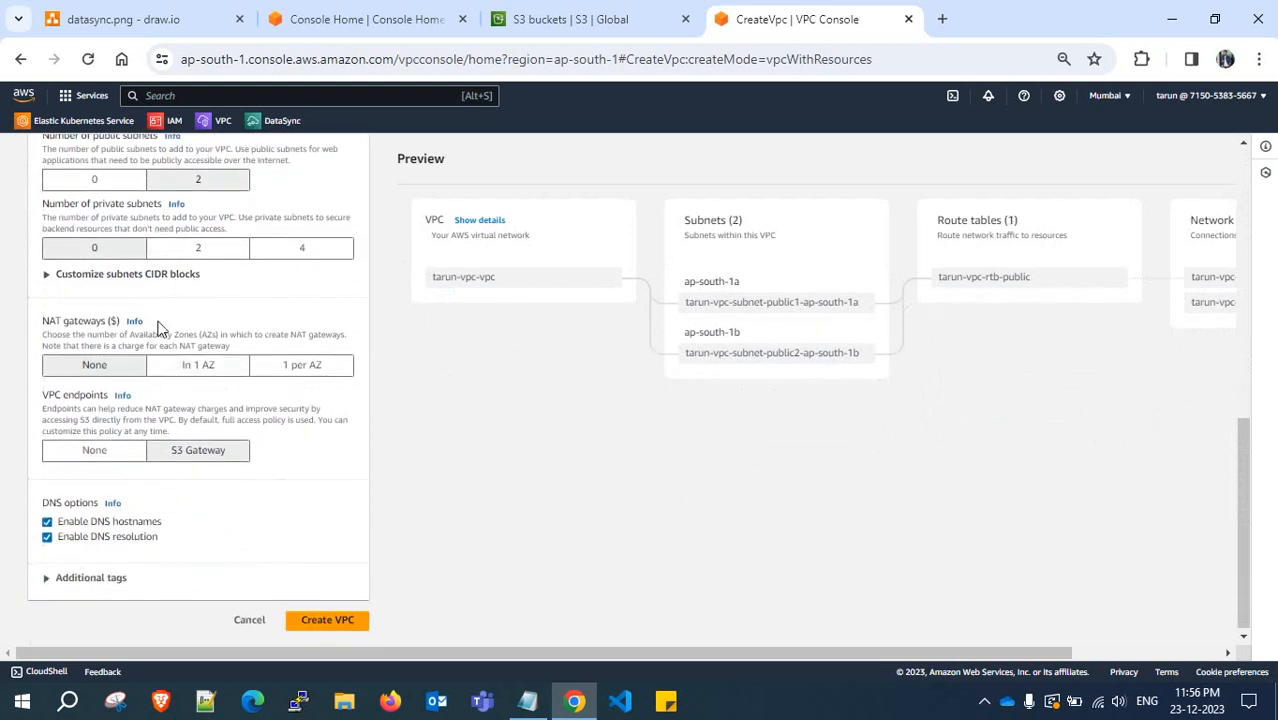
click(234, 8)
click(768, 12)
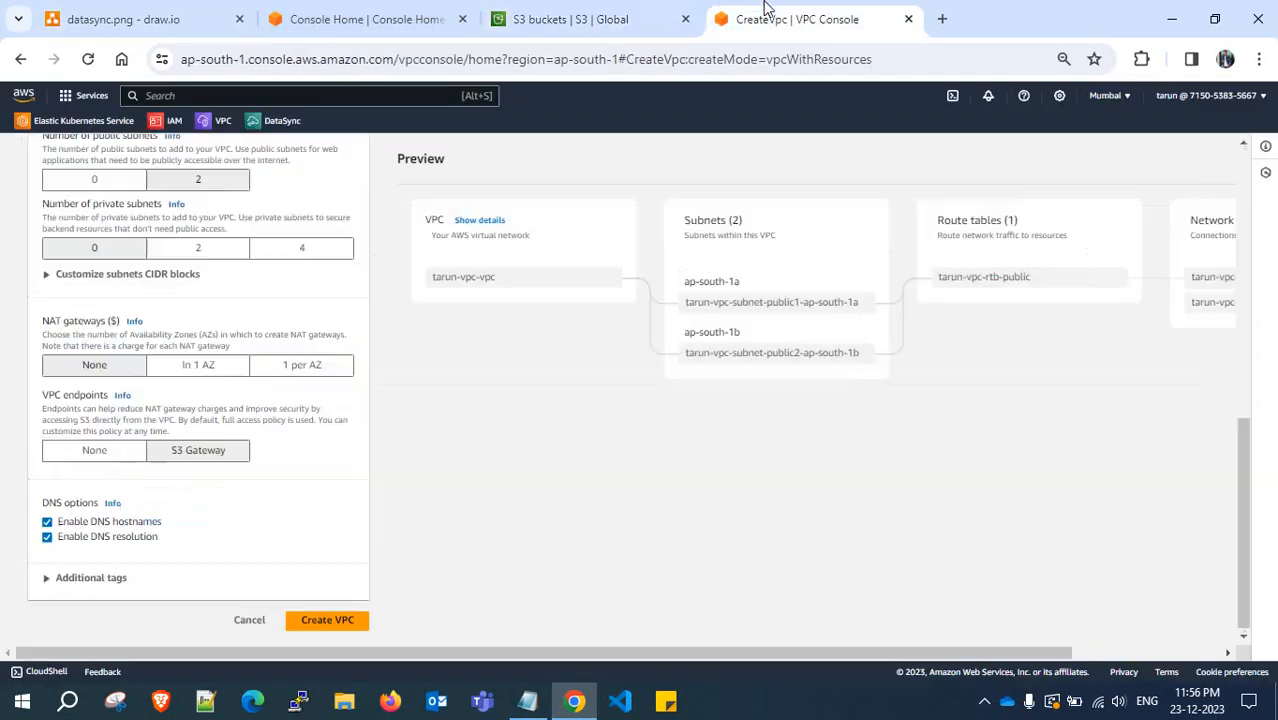
click(100, 452)
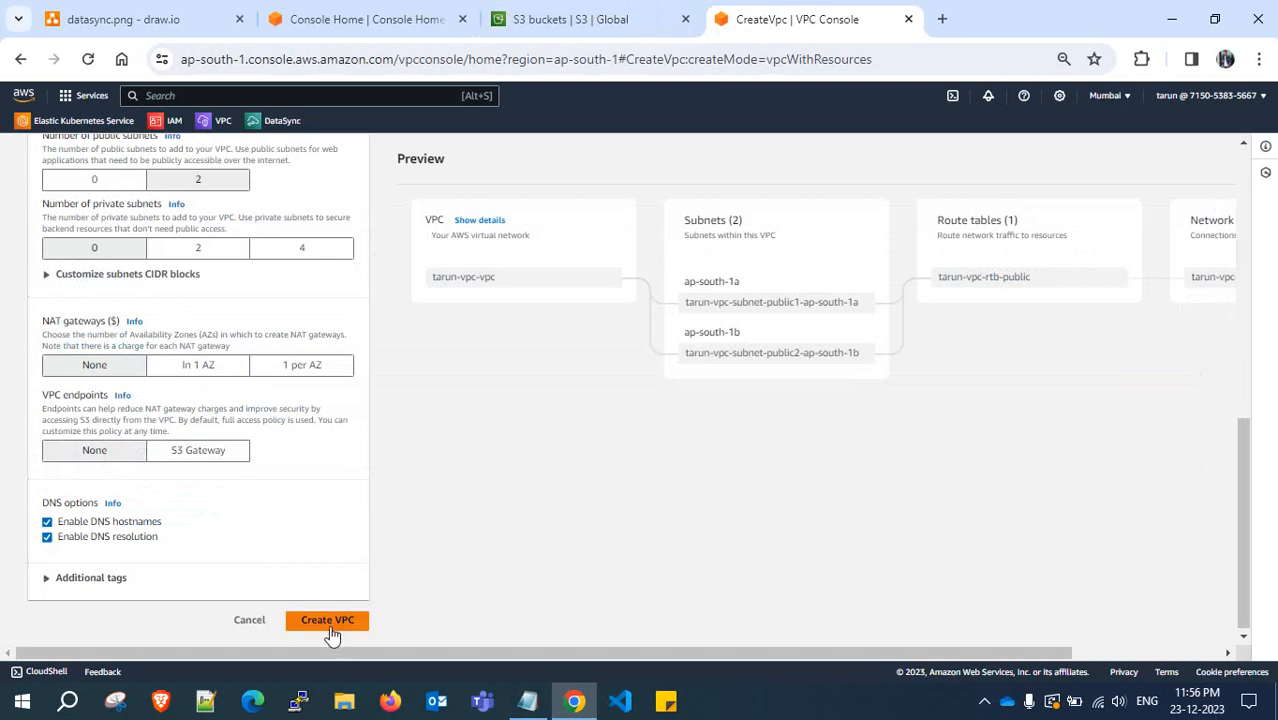
Review the resource preview, create the VPC and open its details page
scroll(653, 471, up, 1)
drag(620, 654, 807, 654)
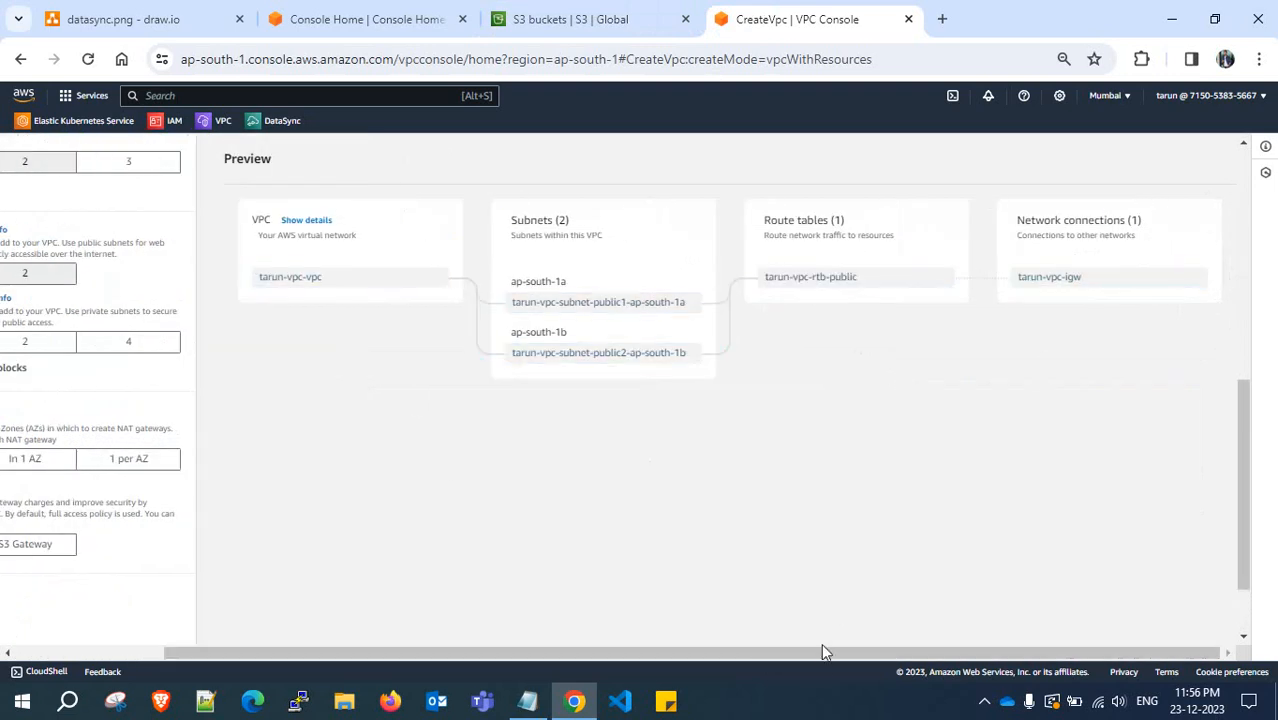
drag(820, 651, 509, 668)
scroll(298, 593, down, 2)
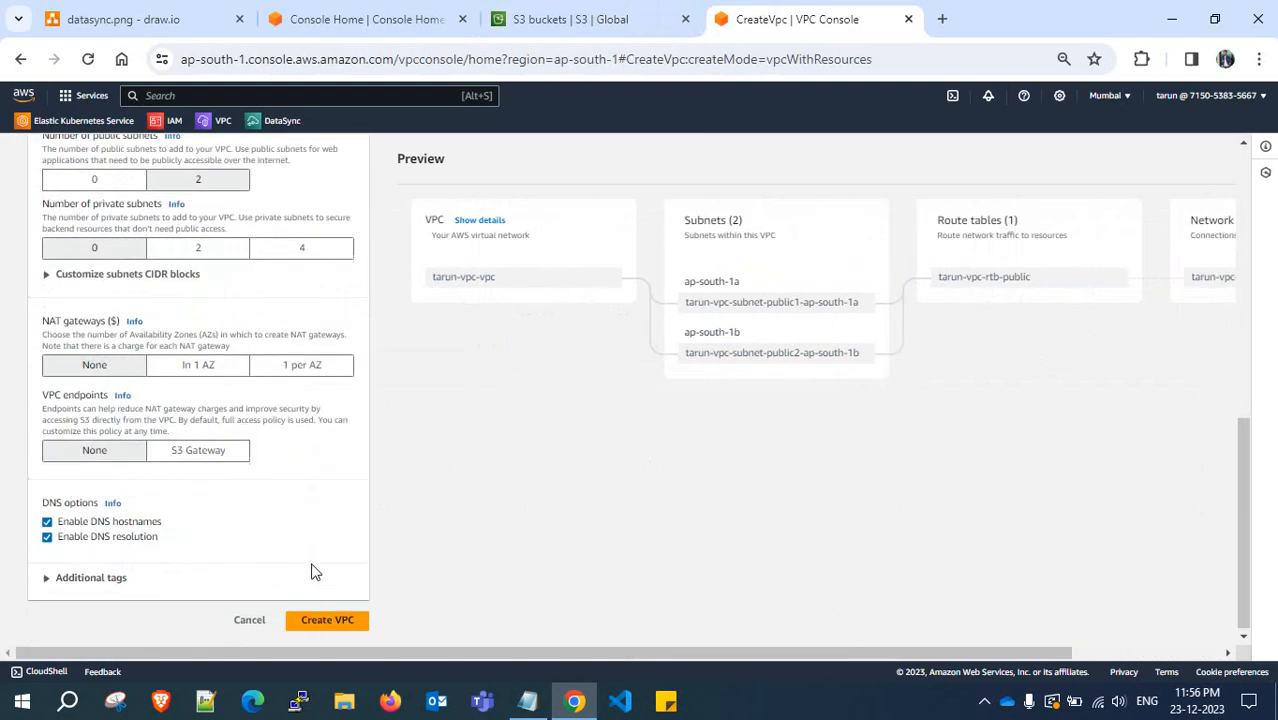
click(328, 620)
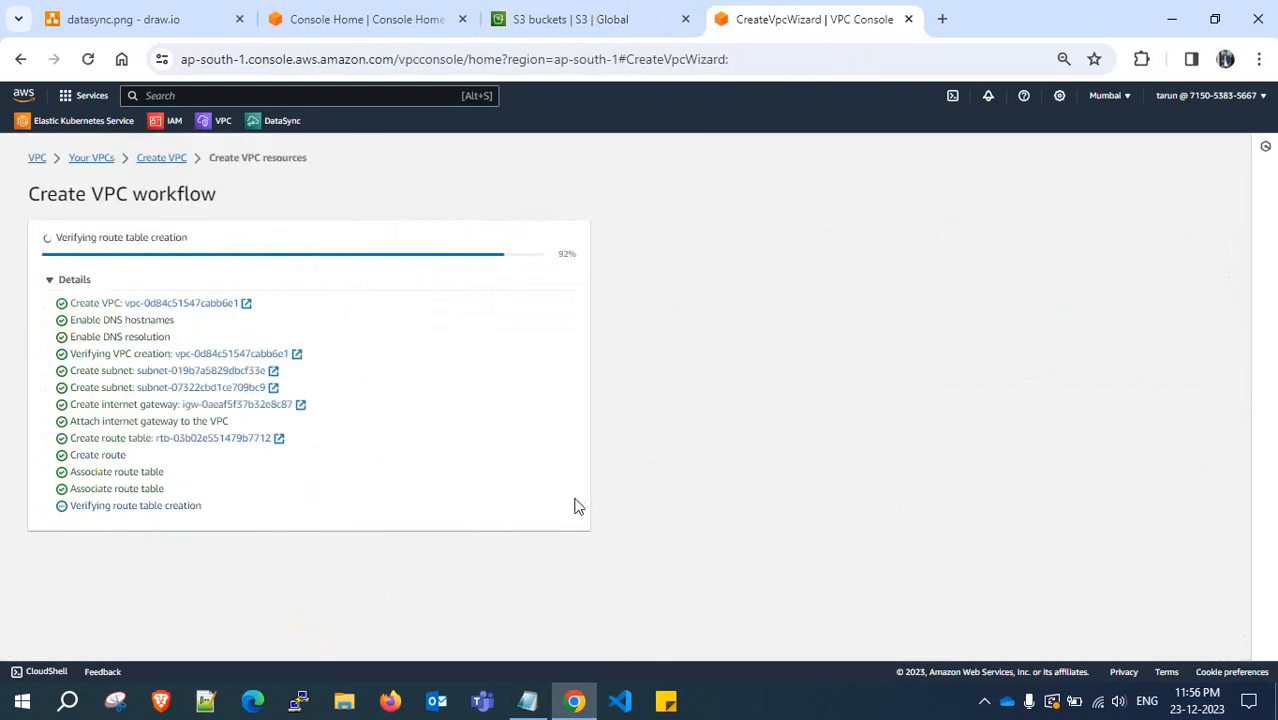
click(555, 536)
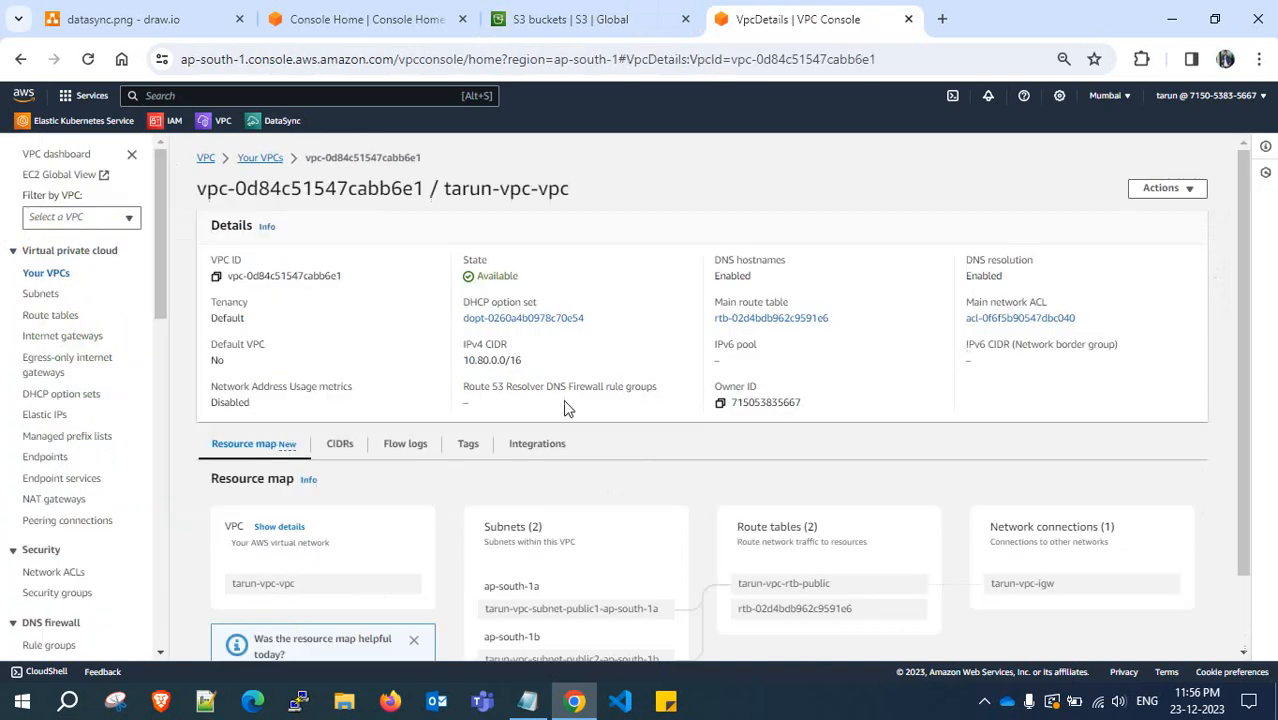
Return to the VPC list, enlarge it and check the newly created VPC's IPv4 CIDR
click(262, 167)
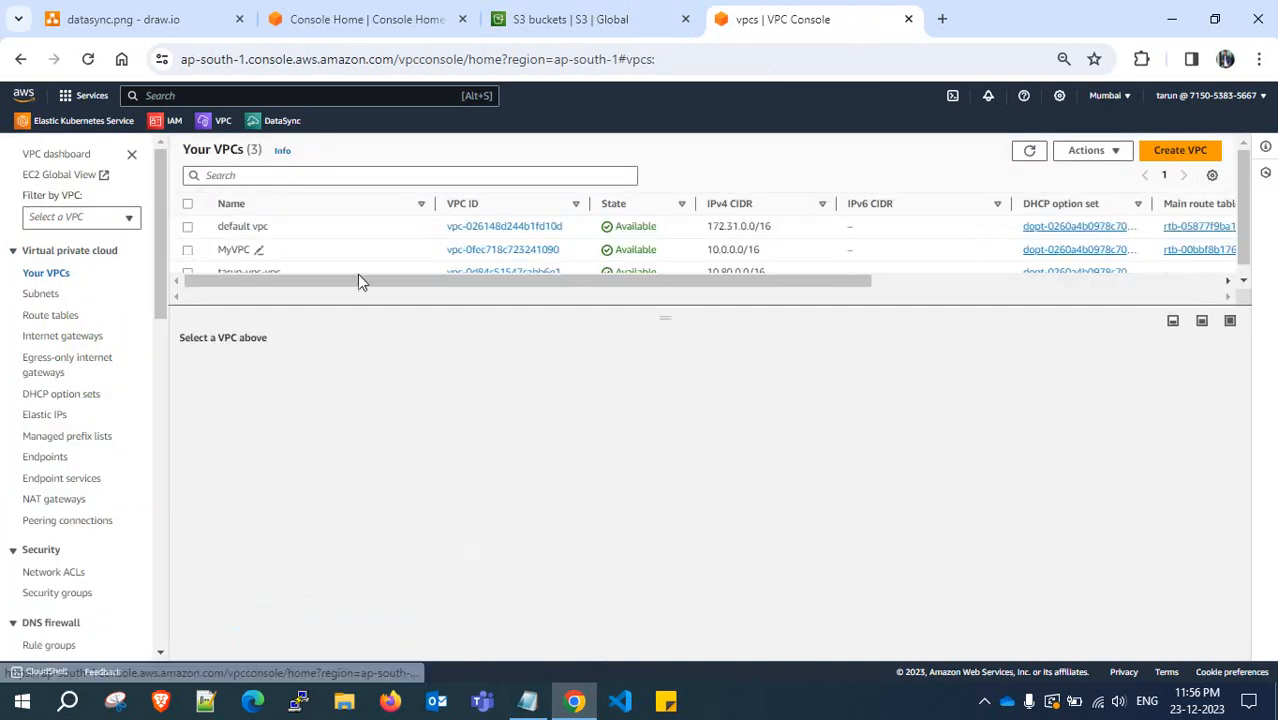
drag(663, 323, 665, 372)
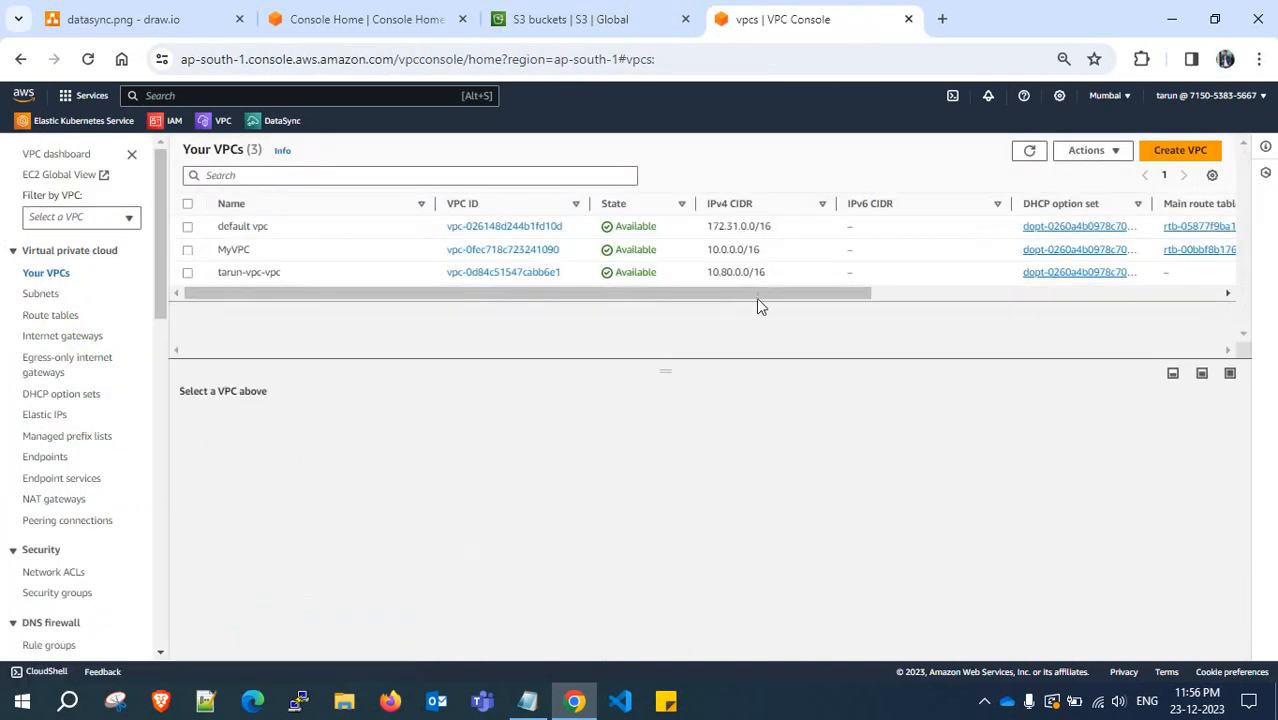
click(697, 280)
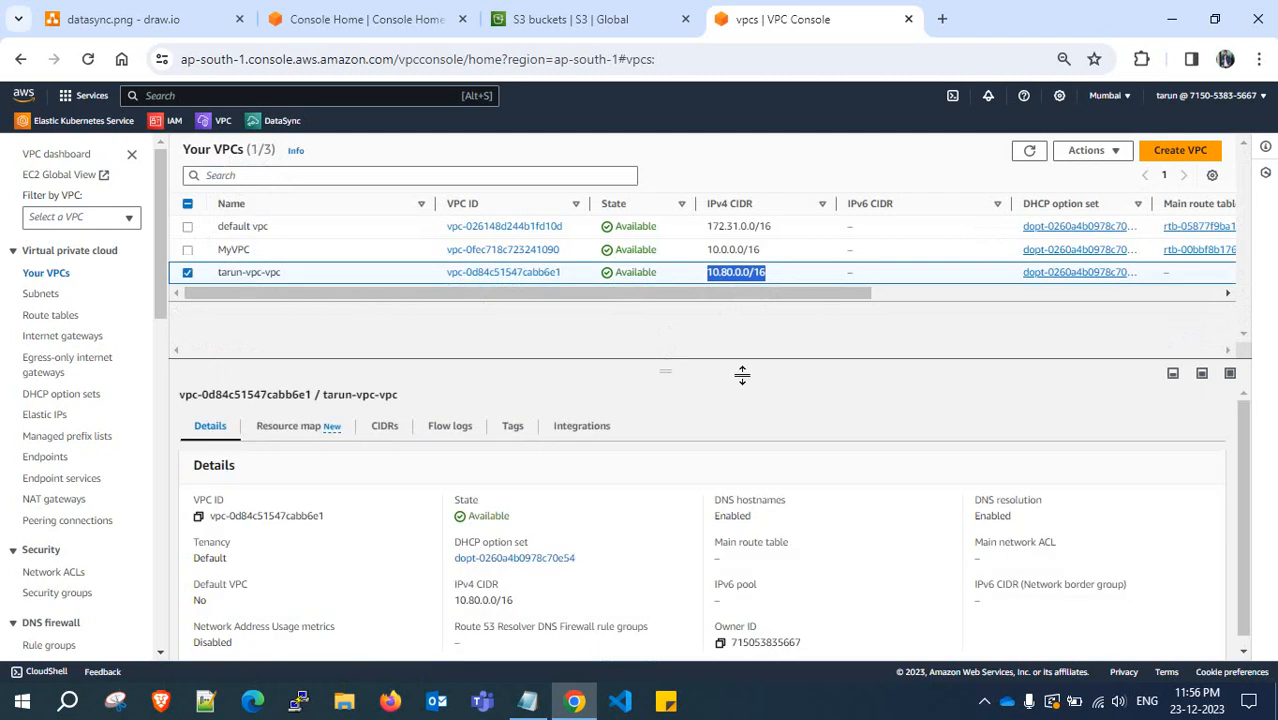
Search the AWS services for efs and open EFS in a new browser tab
click(299, 96)
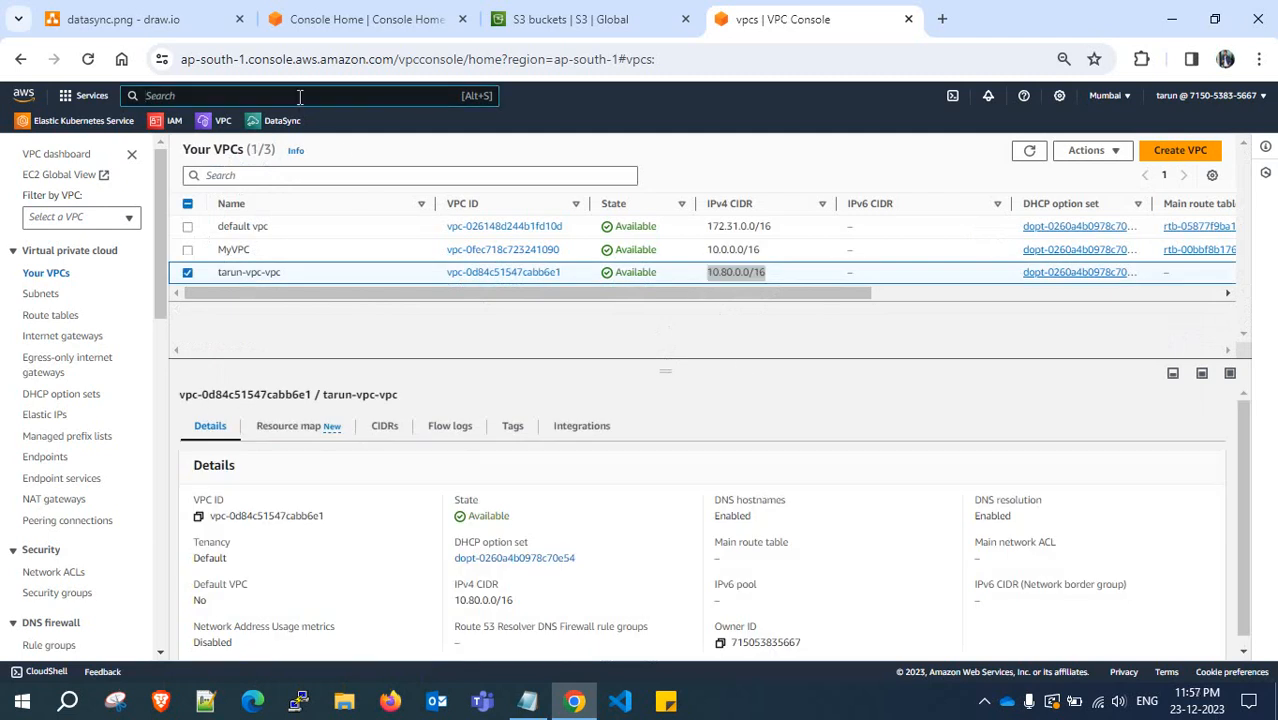
text(efs)
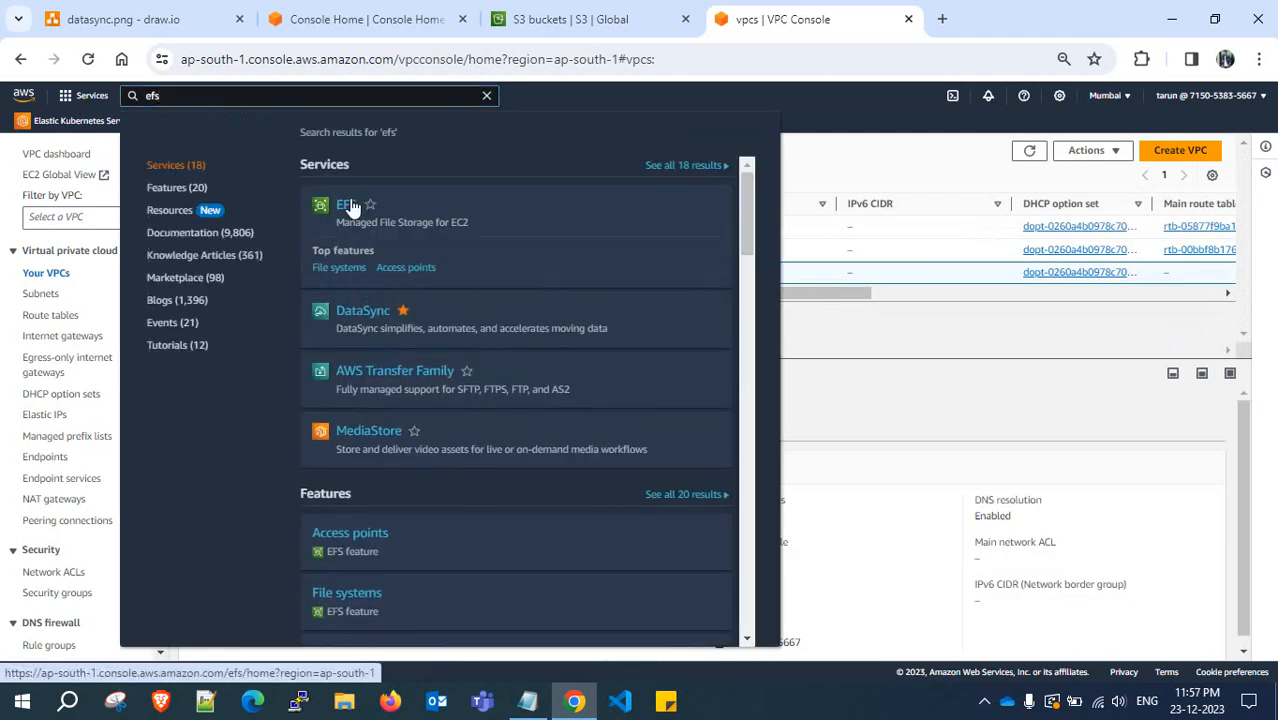
middle_click(350, 206)
click(940, 12)
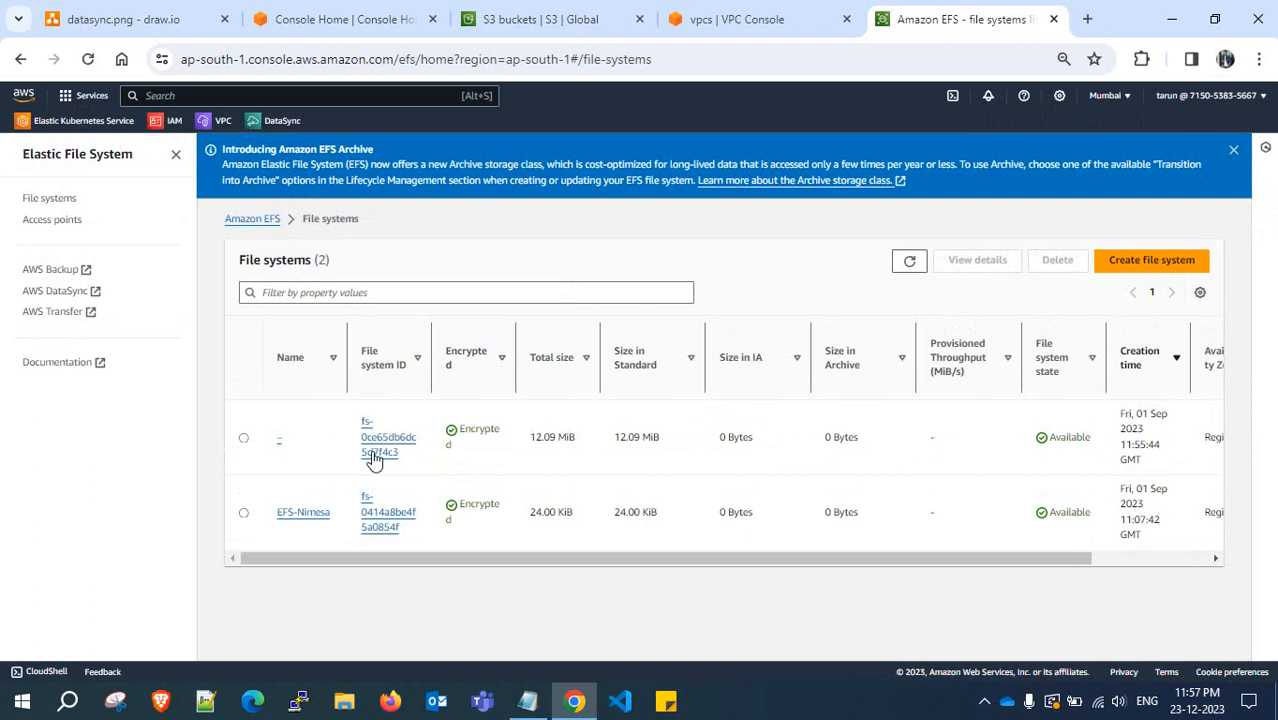
Start a customized EFS file system and name it target-efs-data-sync
click(1233, 149)
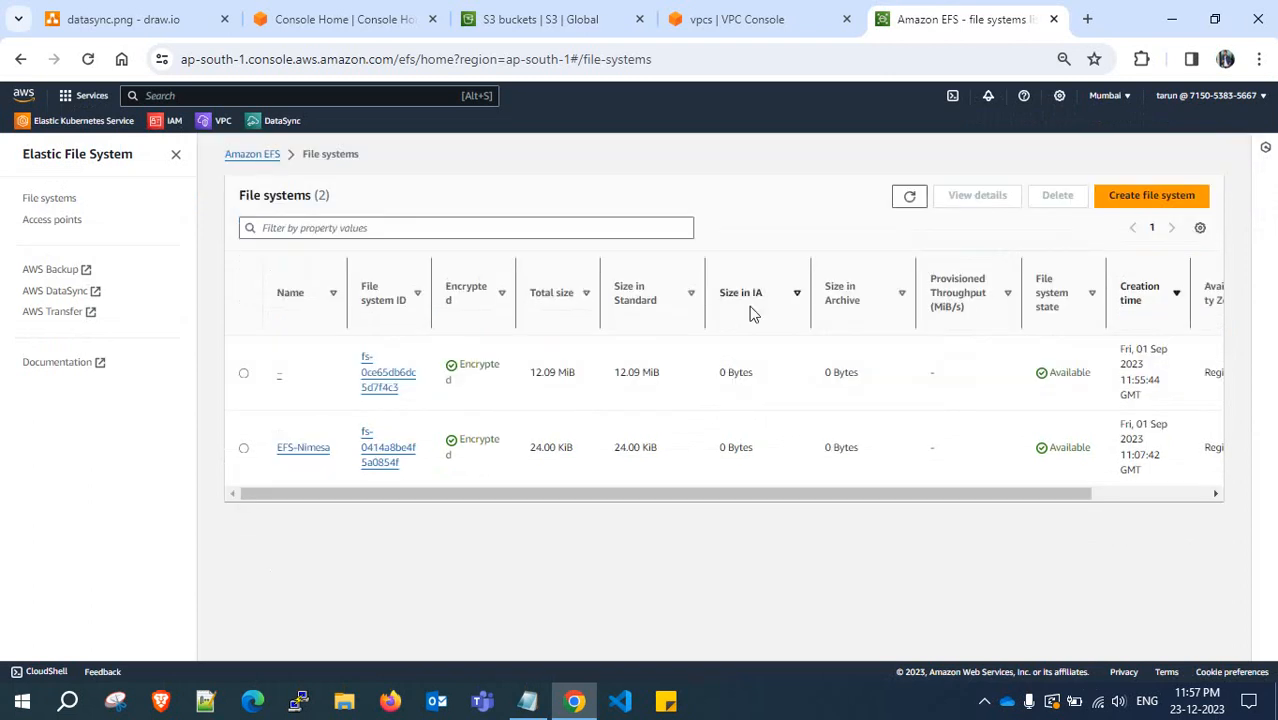
click(1159, 203)
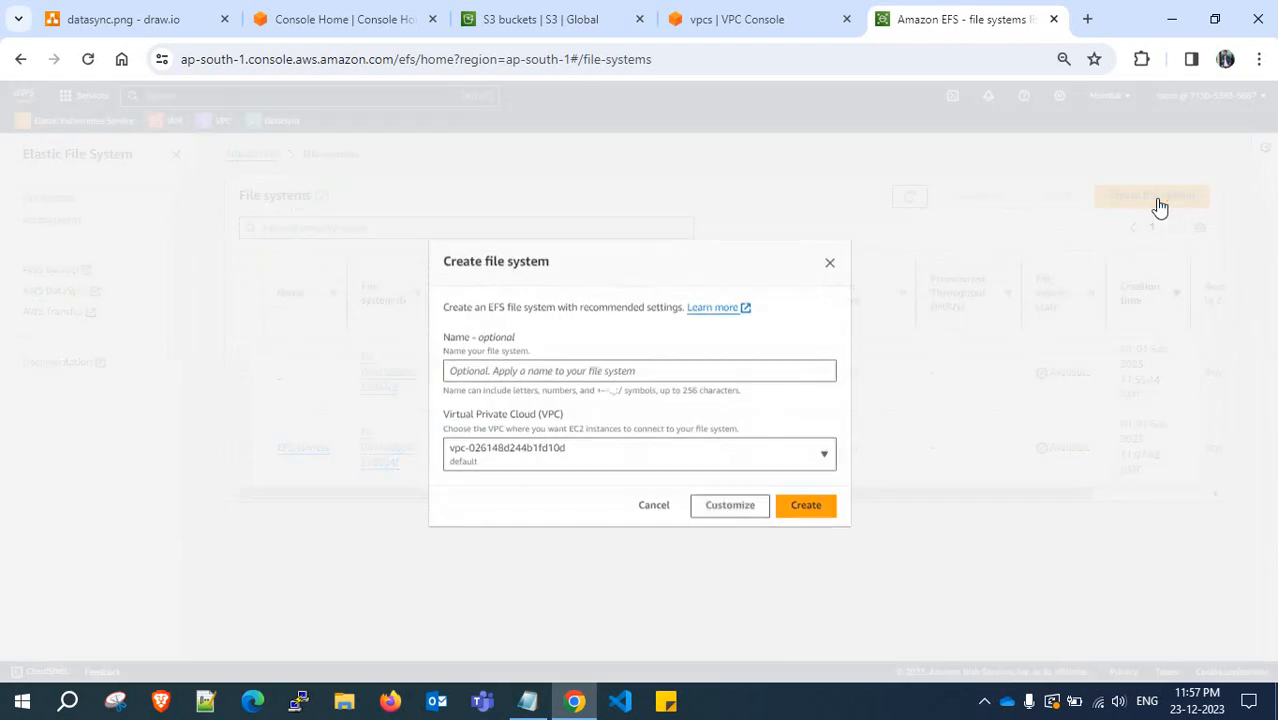
click(728, 504)
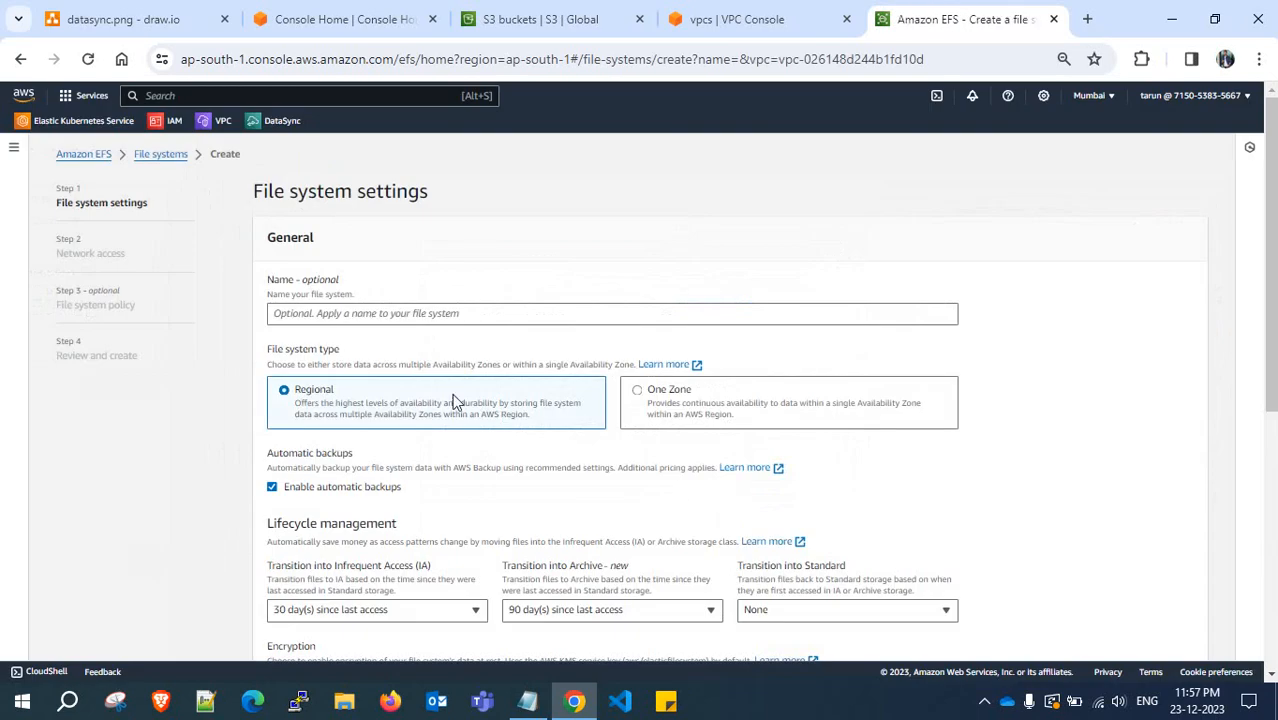
click(378, 313)
text(target-efs-dat-sync)
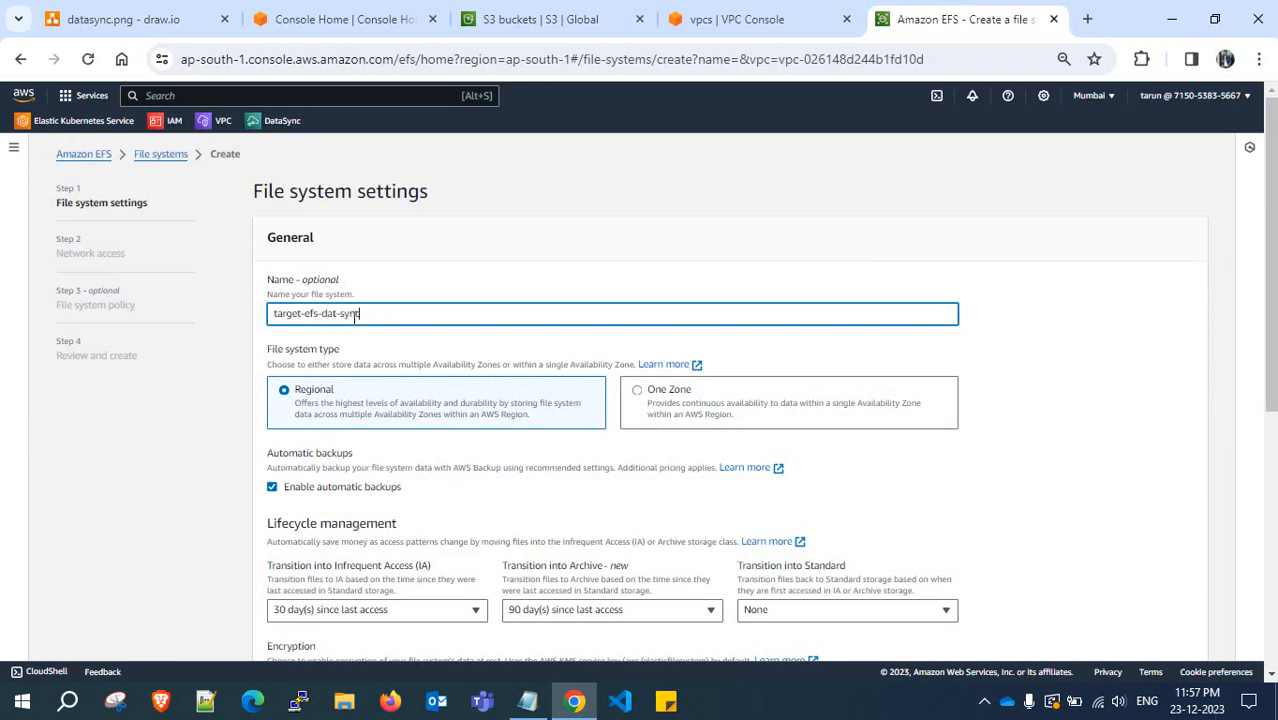
text(a)
key(End)
Disable automatic backups and set the transitions into Infrequent Access and Archive to None
scroll(437, 323, down, 2)
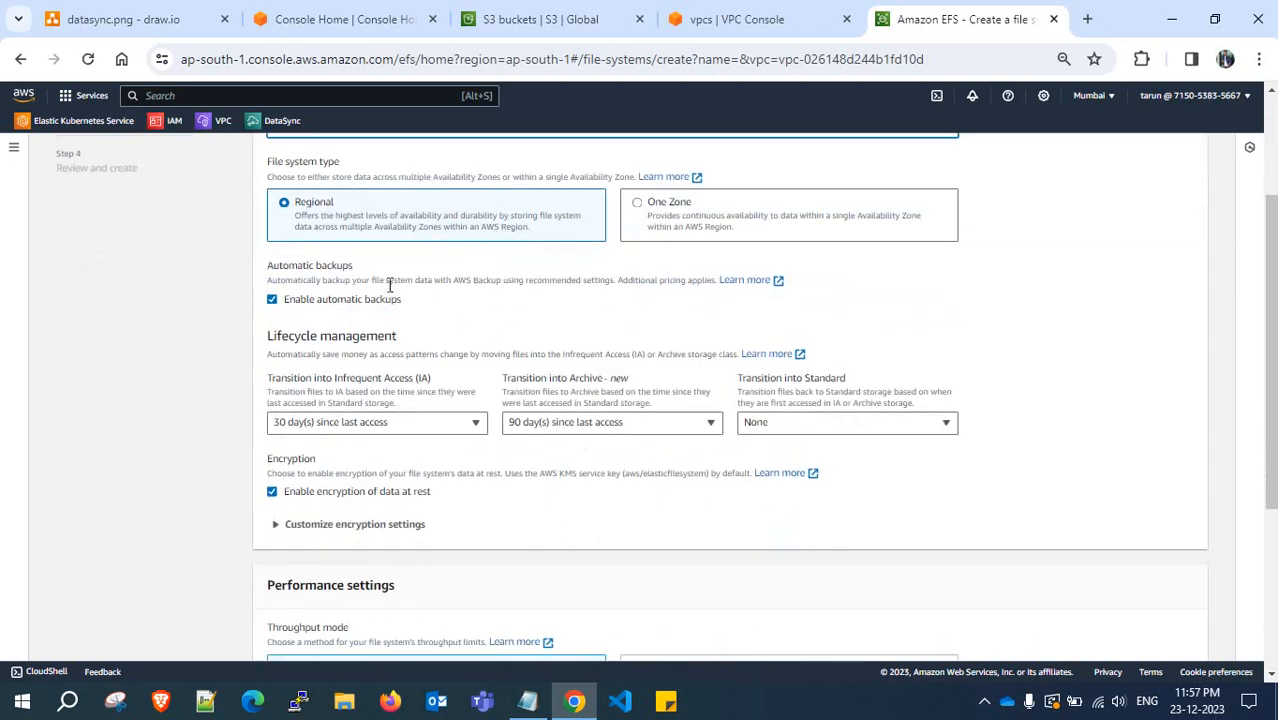
click(343, 300)
scroll(348, 305, down, 1)
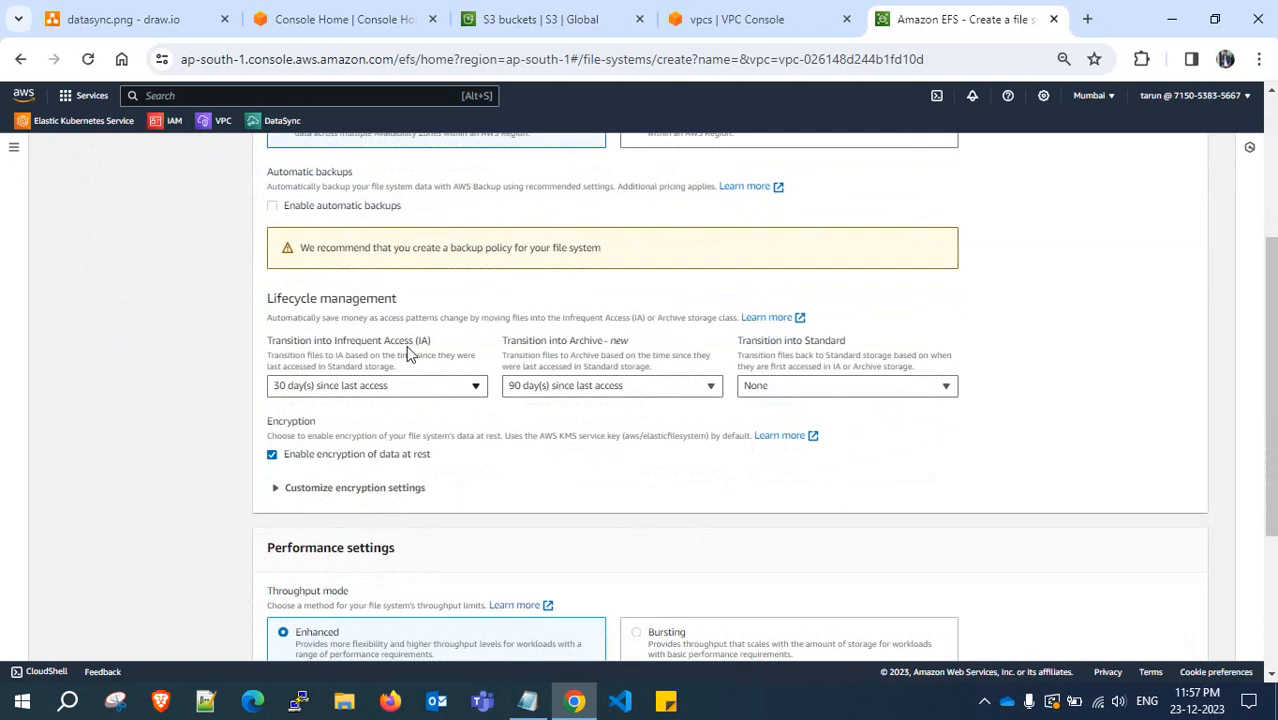
click(418, 385)
click(463, 401)
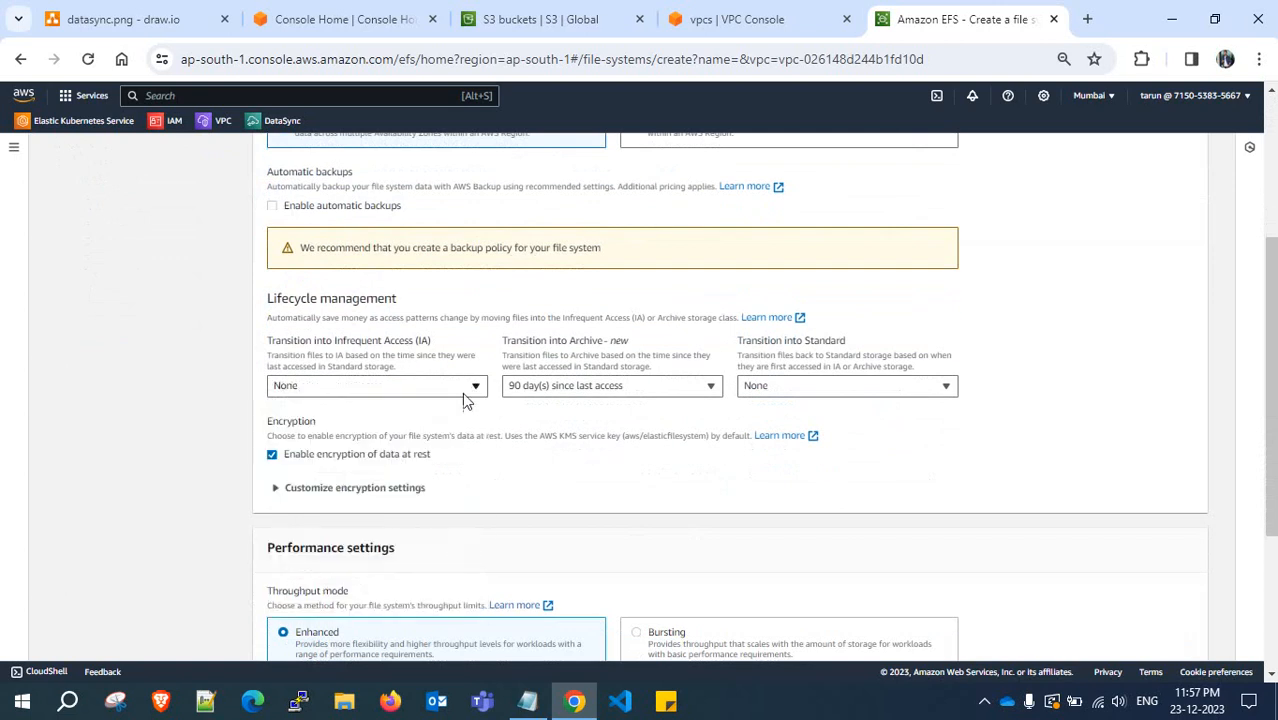
click(551, 388)
click(557, 407)
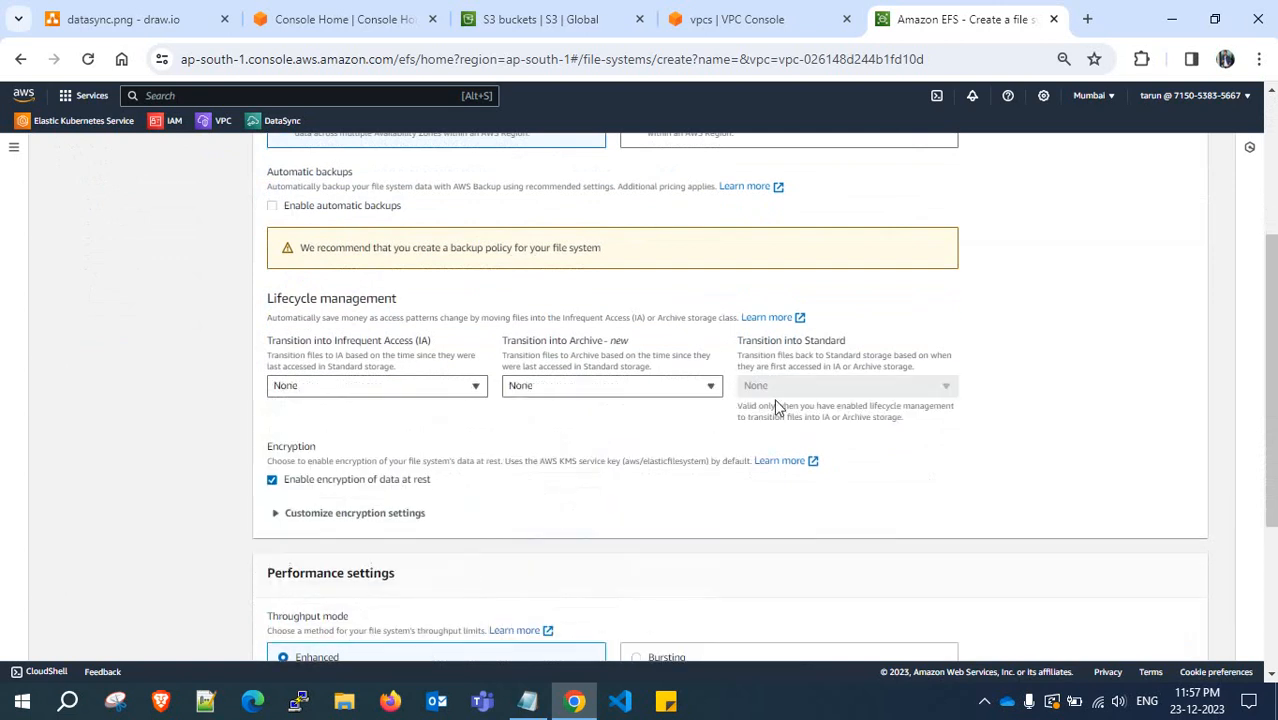
Disable encryption of data at rest and continue to the file system's network access settings
scroll(560, 420, down, 2)
click(367, 296)
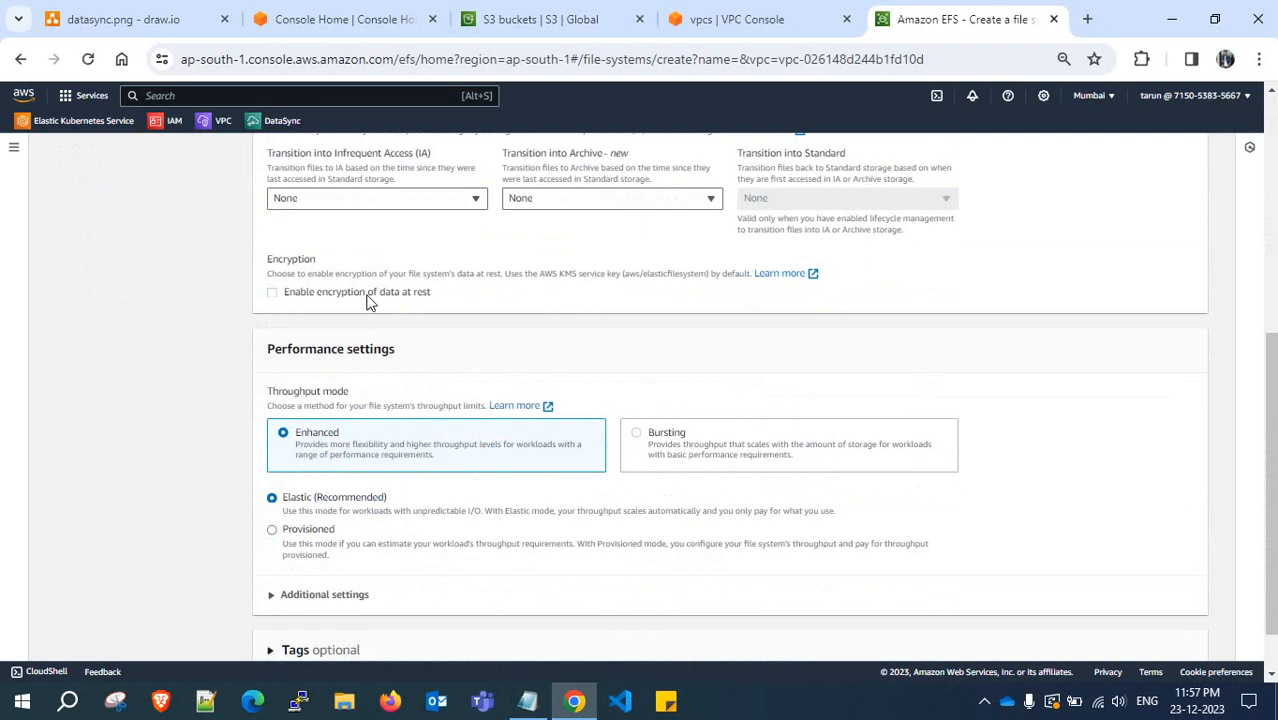
scroll(378, 333, down, 1)
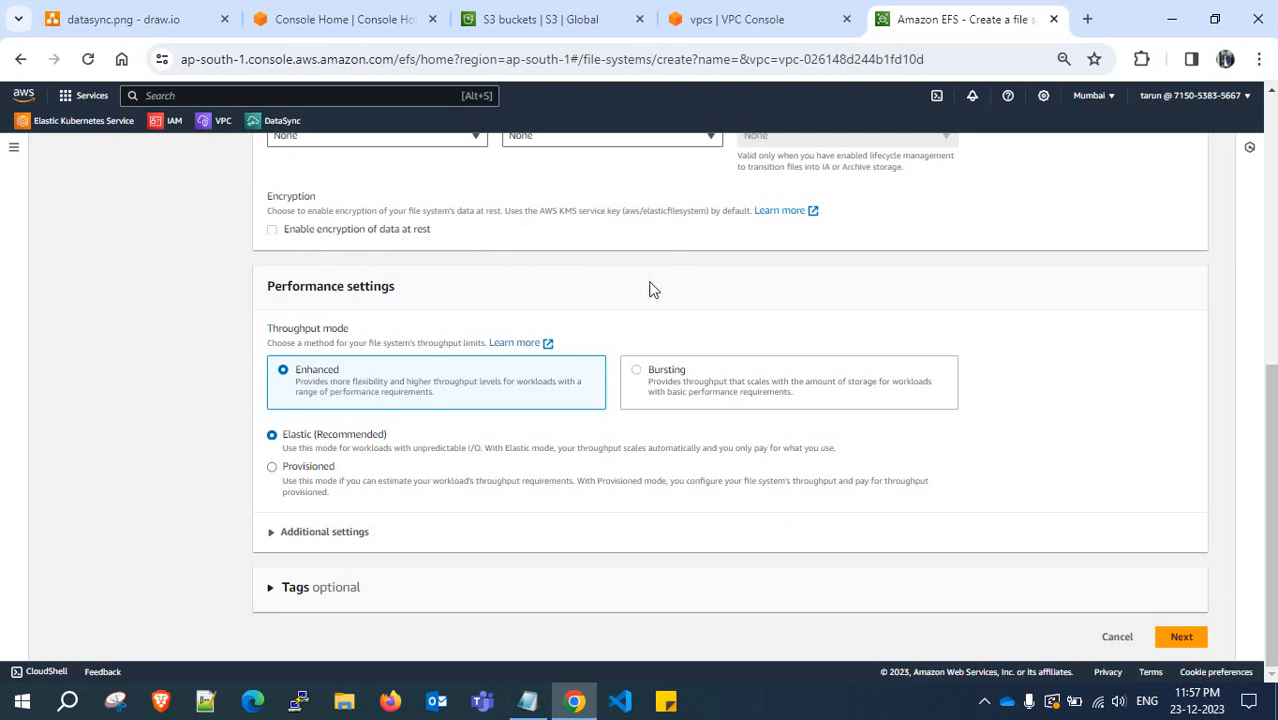
drag(594, 211, 727, 212)
click(731, 212)
drag(598, 211, 712, 211)
click(712, 211)
click(350, 535)
click(350, 535)
click(1178, 640)
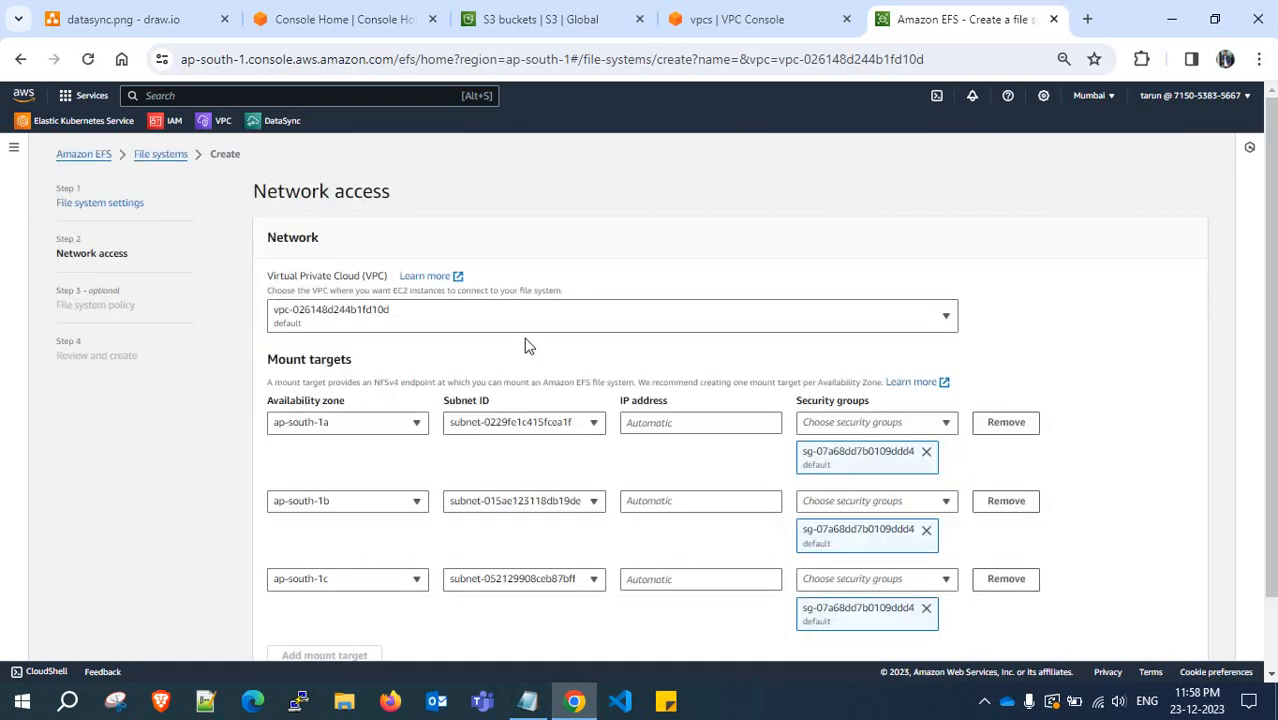
Choose the newly created VPC for the file system, with its subnets in ap-south-1a and ap-south-1b as mount targets
click(542, 318)
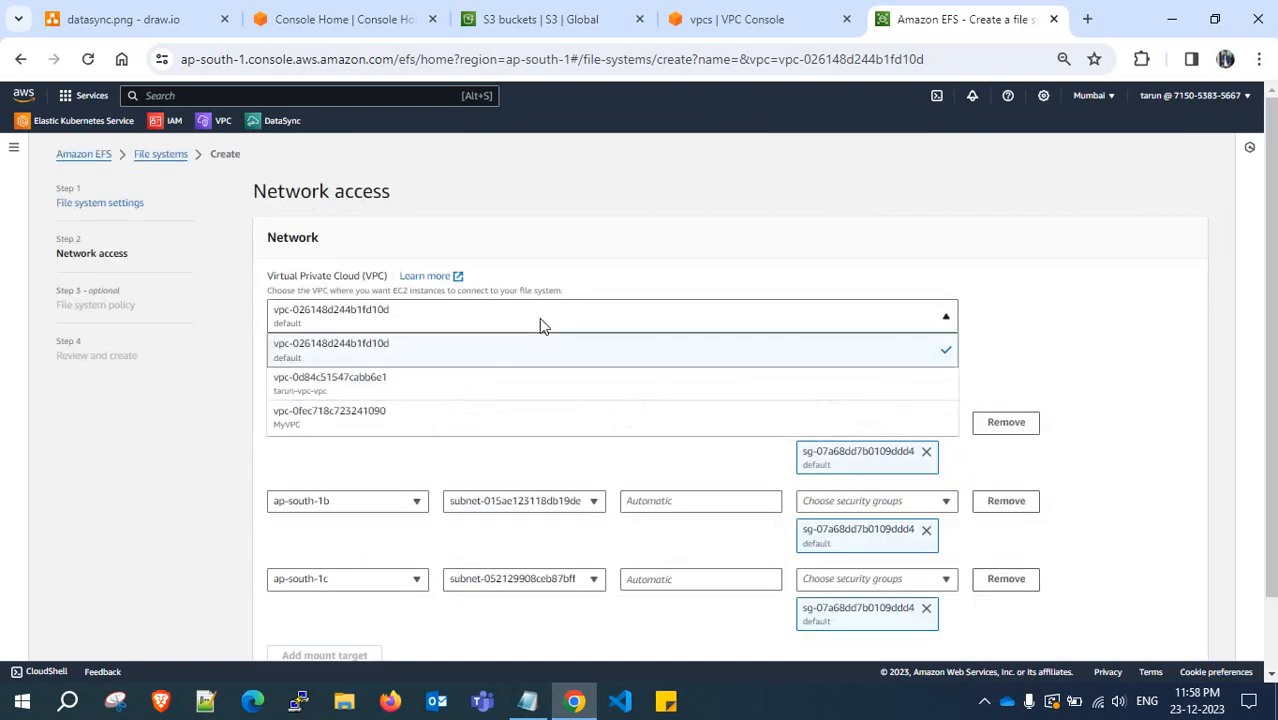
click(446, 385)
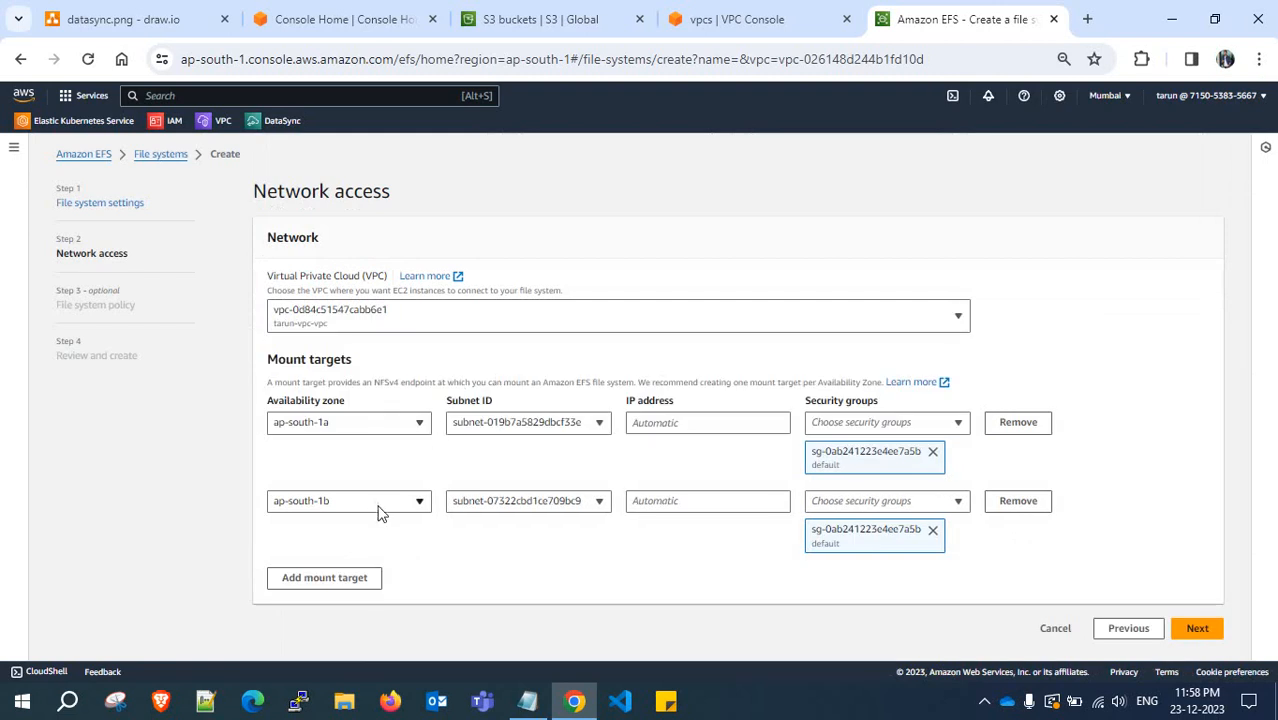
click(576, 422)
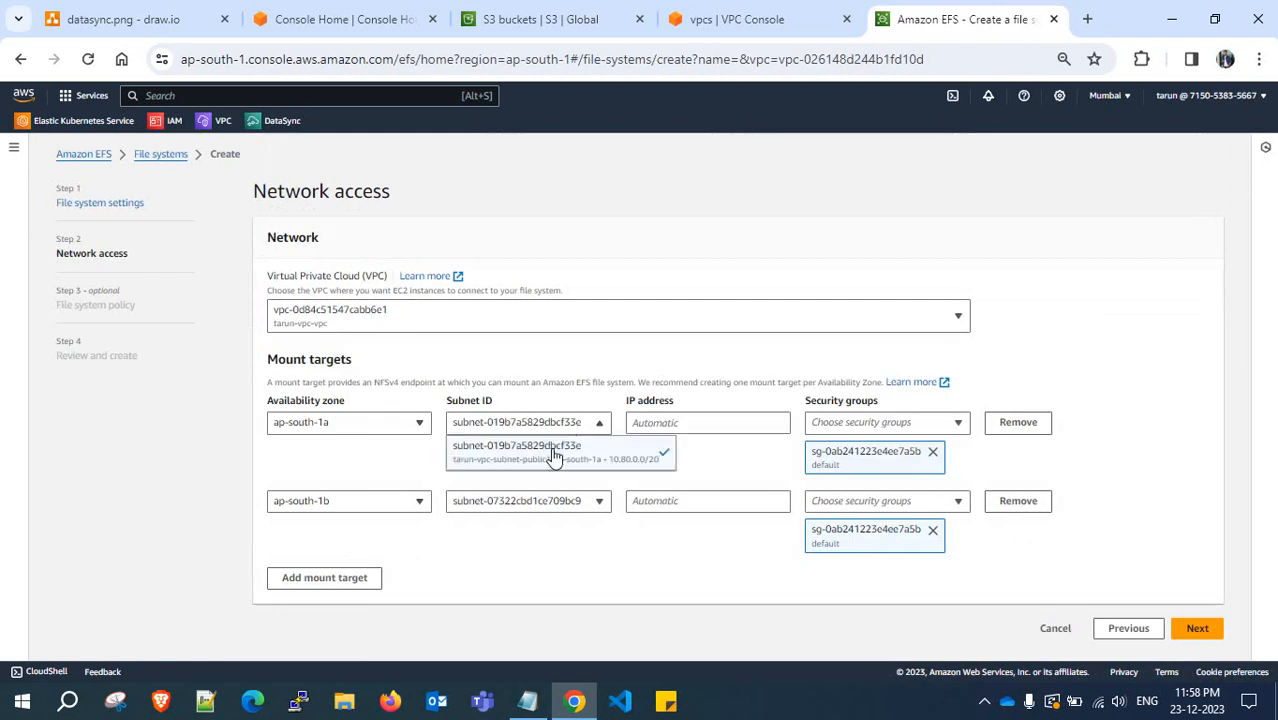
click(556, 460)
click(579, 503)
click(560, 536)
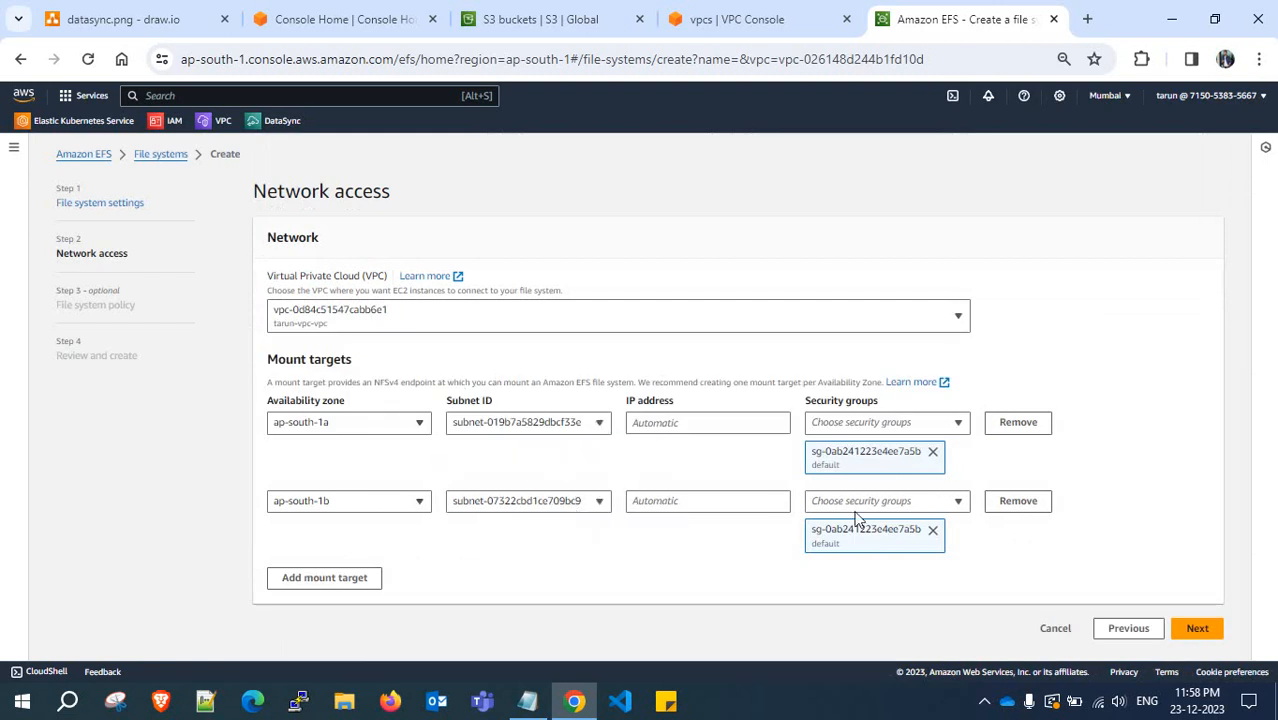
Remove the default security group from both mount targets and check which security groups can be chosen
click(932, 452)
click(934, 491)
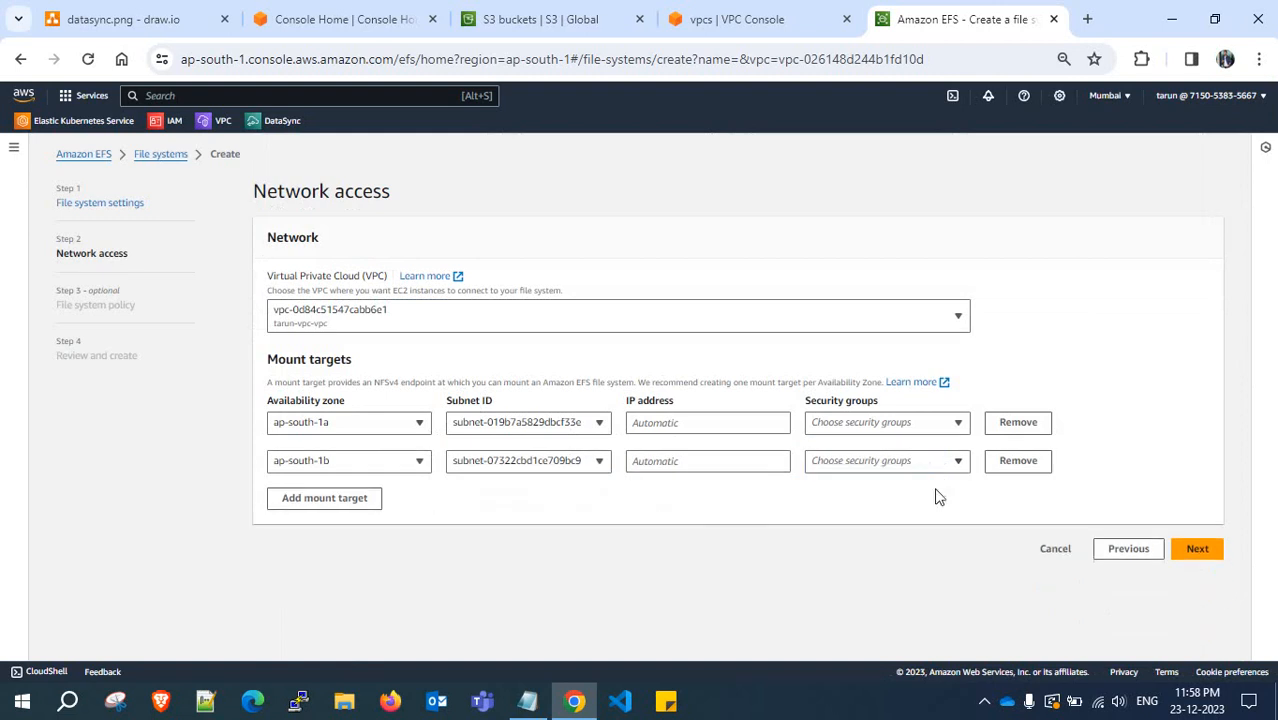
click(904, 424)
click(752, 506)
Return to the VPC console and open its security groups page in a new browser tab
click(328, 17)
click(542, 17)
click(757, 15)
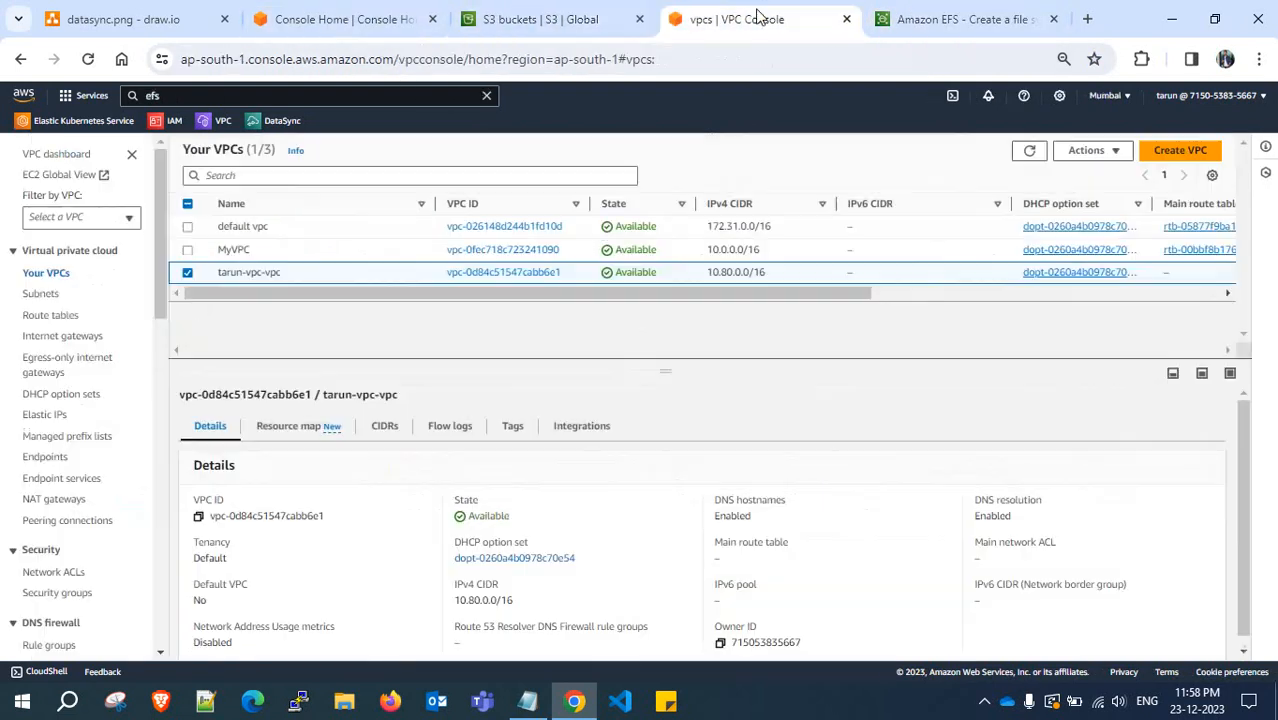
scroll(128, 414, down, 4)
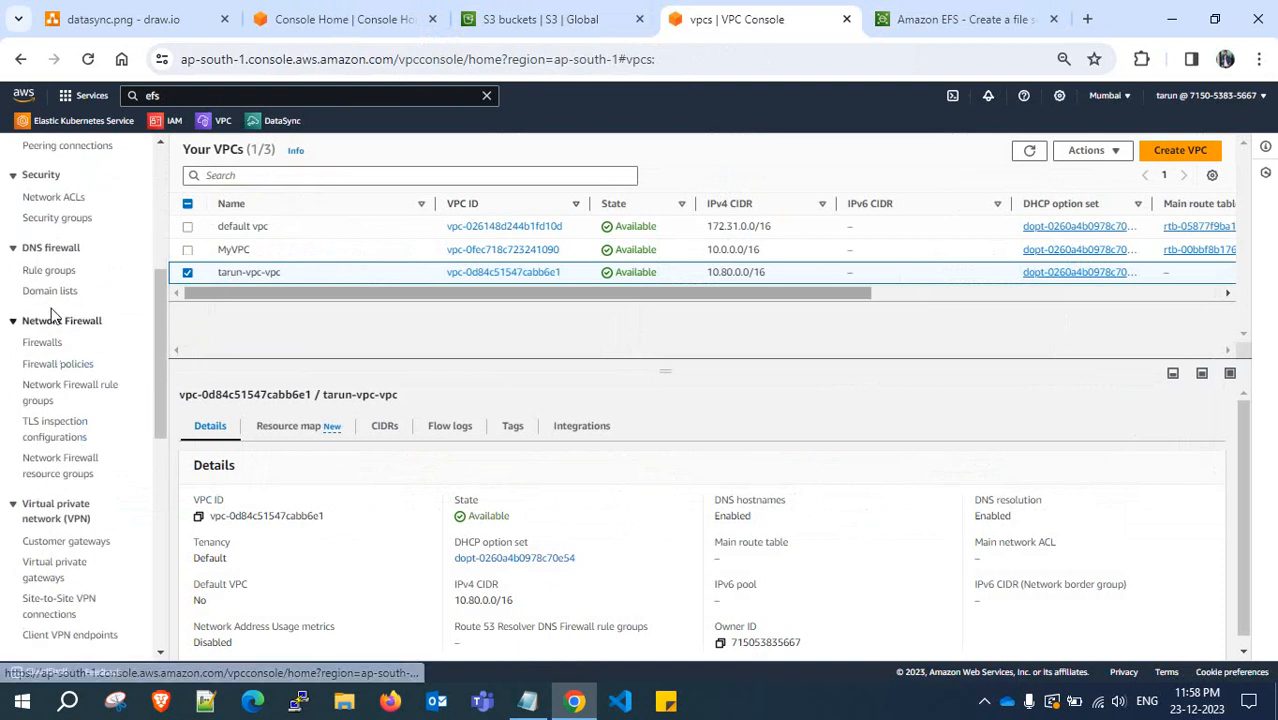
scroll(51, 502, down, 3)
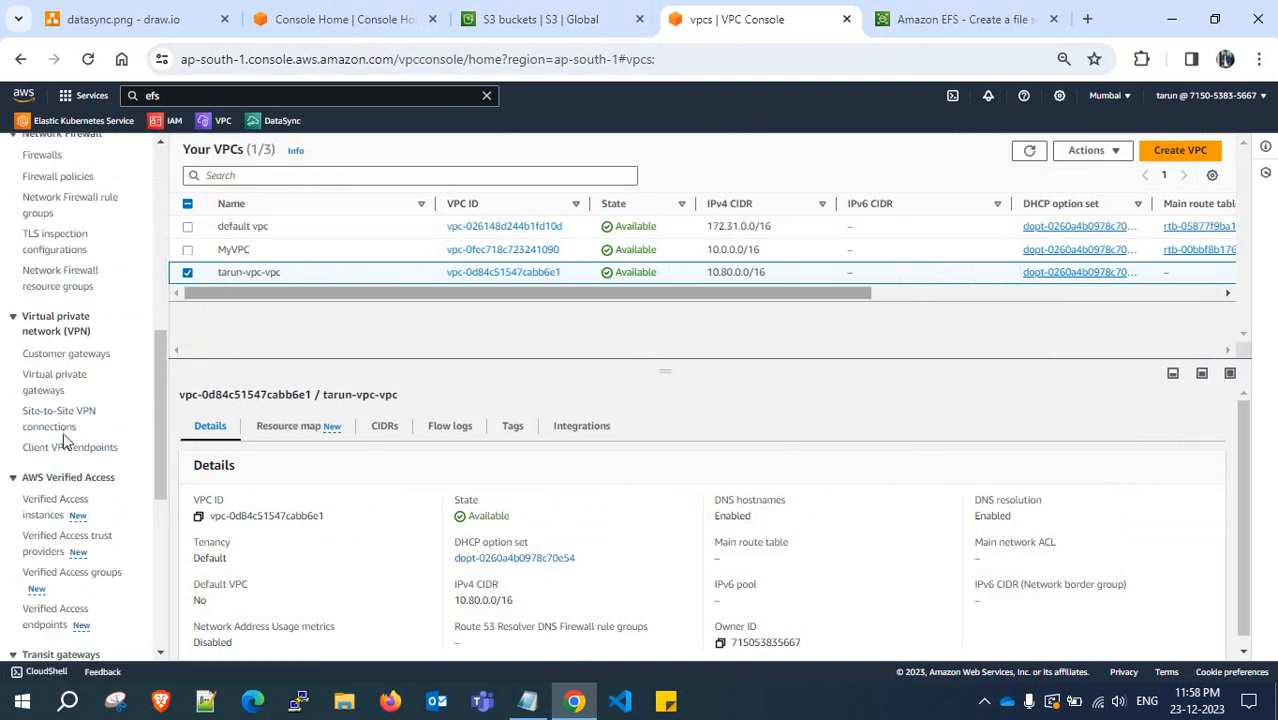
scroll(60, 435, up, 3)
scroll(63, 438, up, 3)
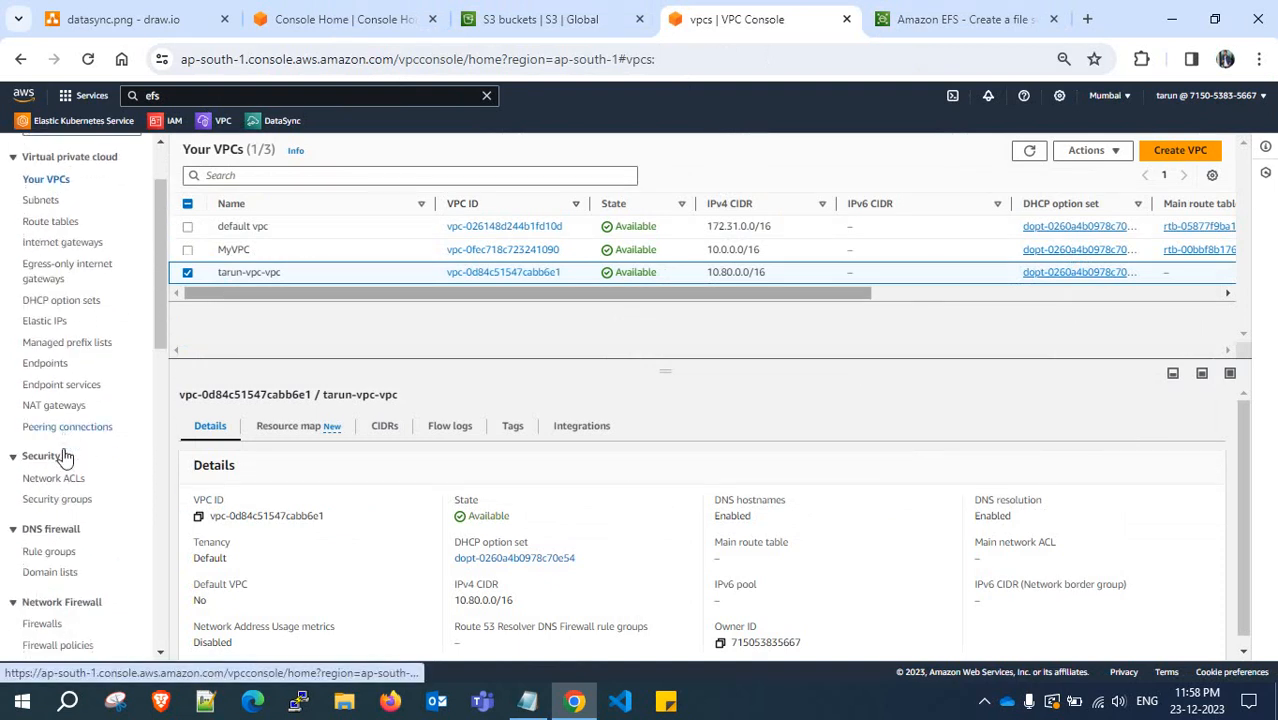
right_click(66, 507)
click(150, 246)
click(797, 12)
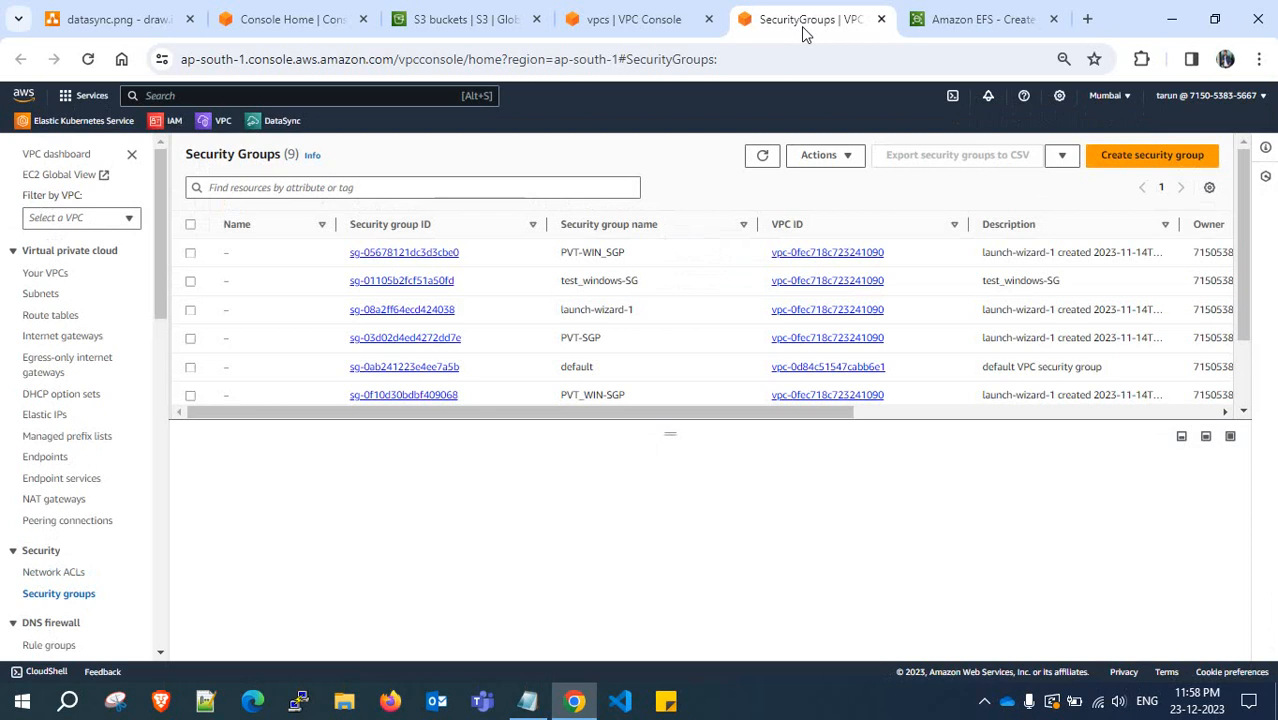
Start a security group in the newly created VPC with allow-all-data-sync as both its name and description
click(1150, 157)
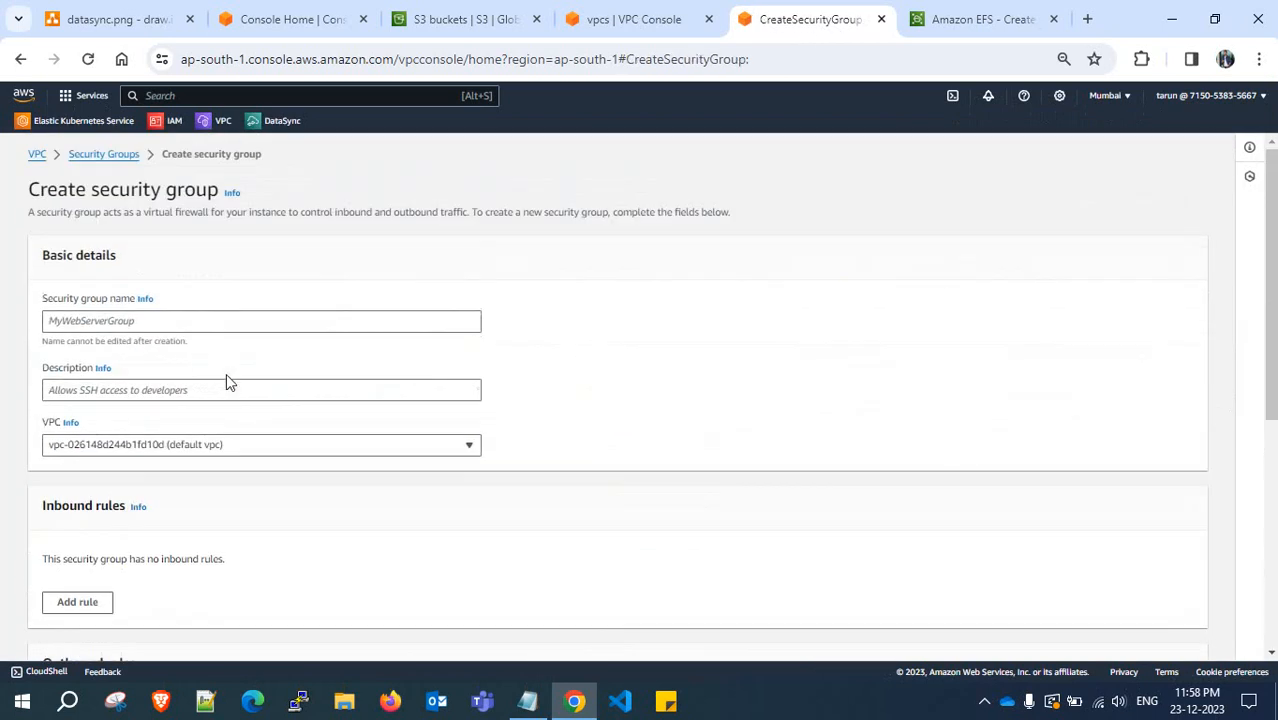
click(180, 322)
text(allow-all-data-sync)
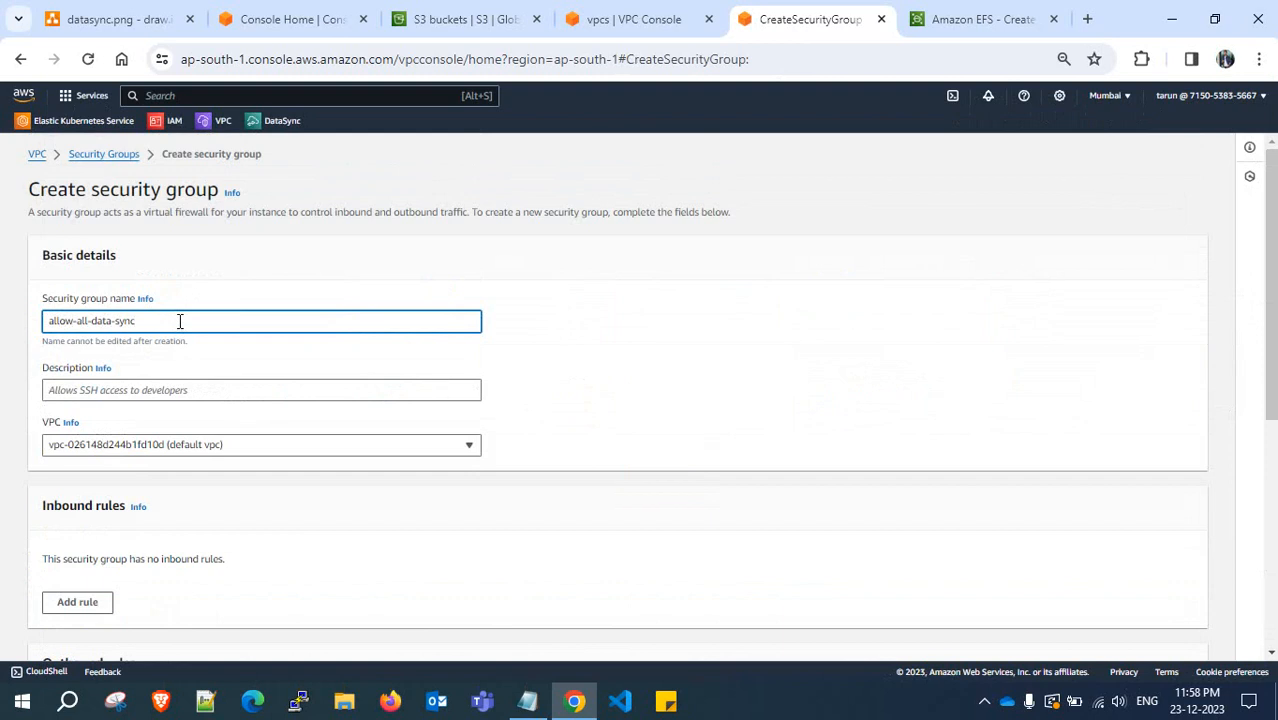
drag(180, 322, 2, 333)
key(ctrl+c)
click(107, 377)
click(112, 391)
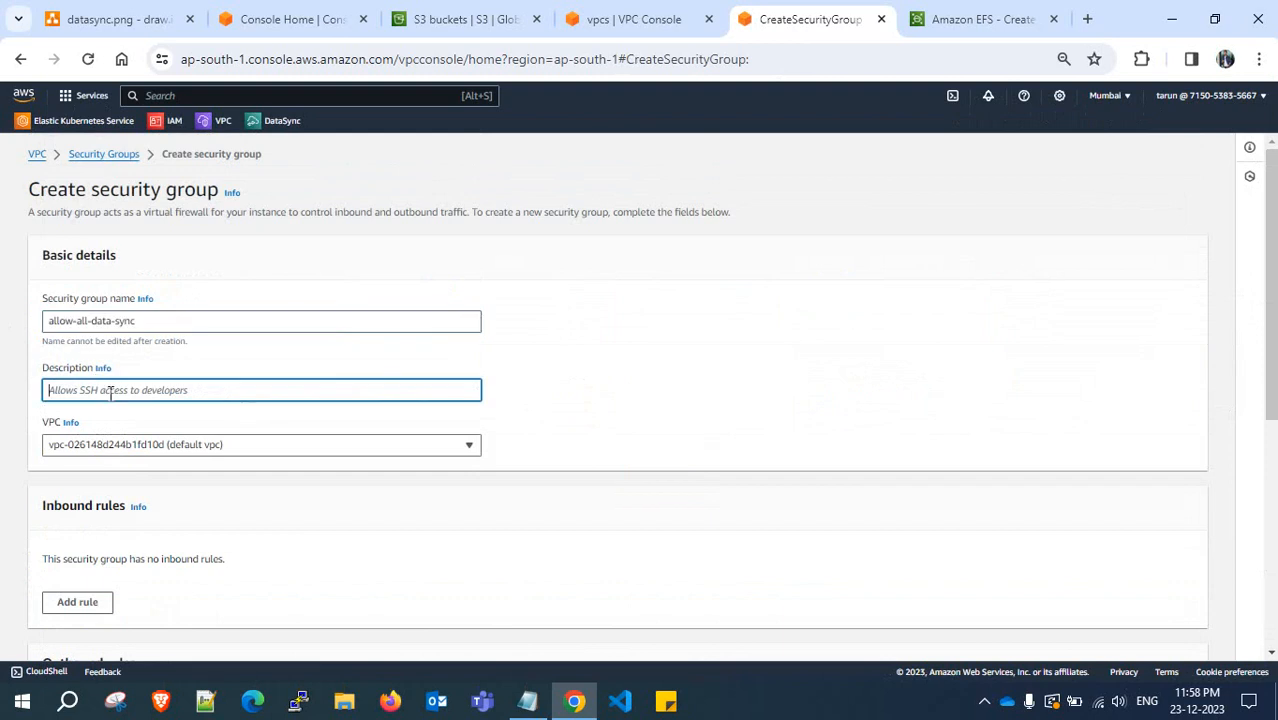
scroll(161, 396, down, 2)
key(ctrl+v)
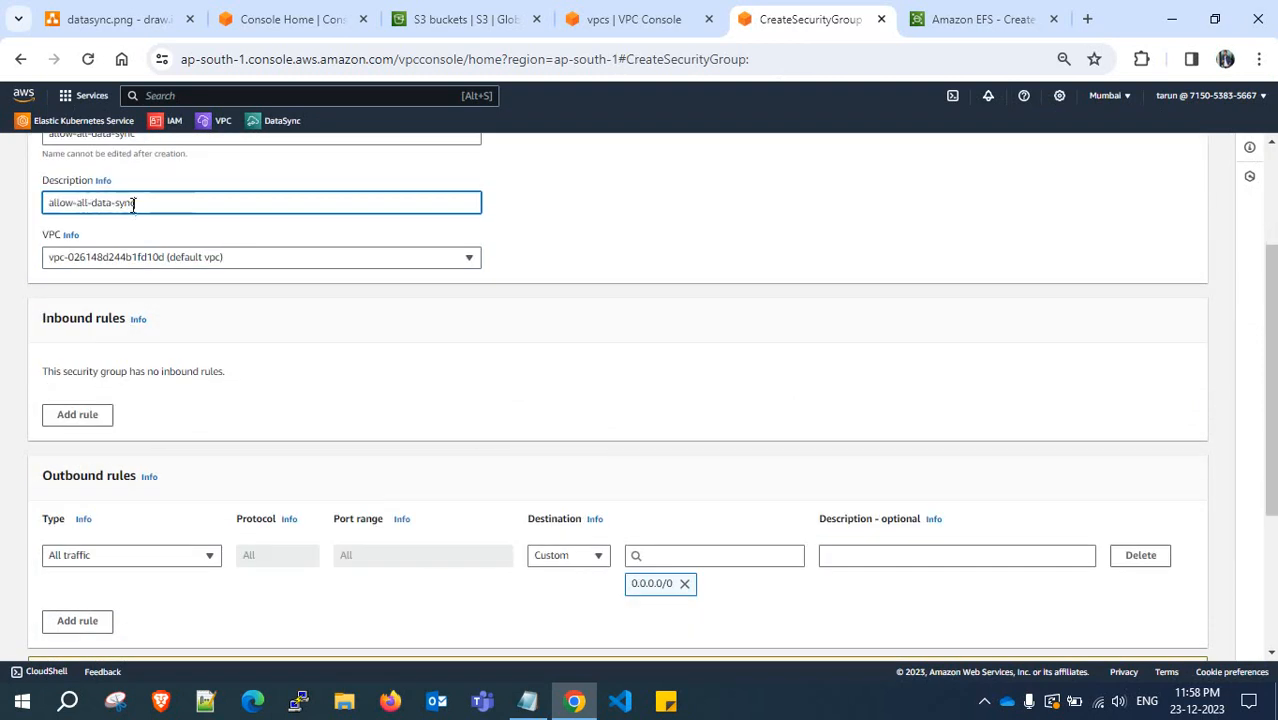
click(167, 259)
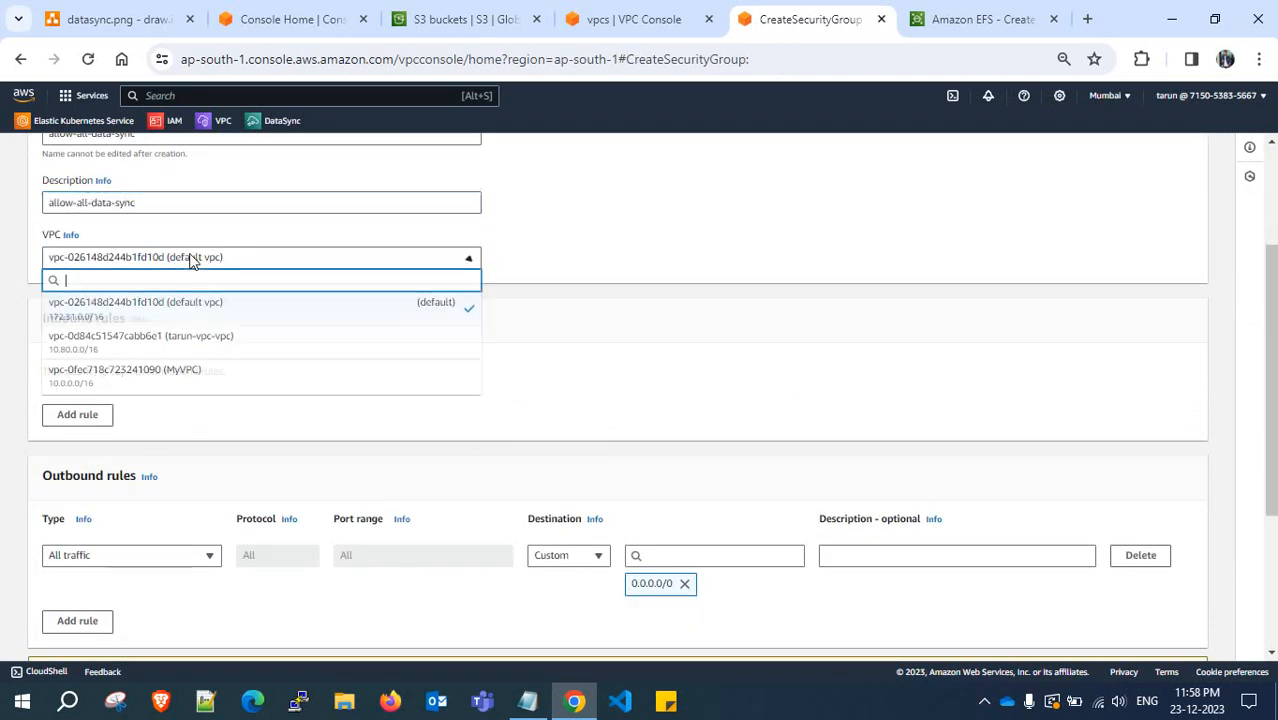
click(232, 347)
Add an inbound rule for All traffic from source 0.0.0.0/0 with the description allow-all
click(77, 414)
click(148, 397)
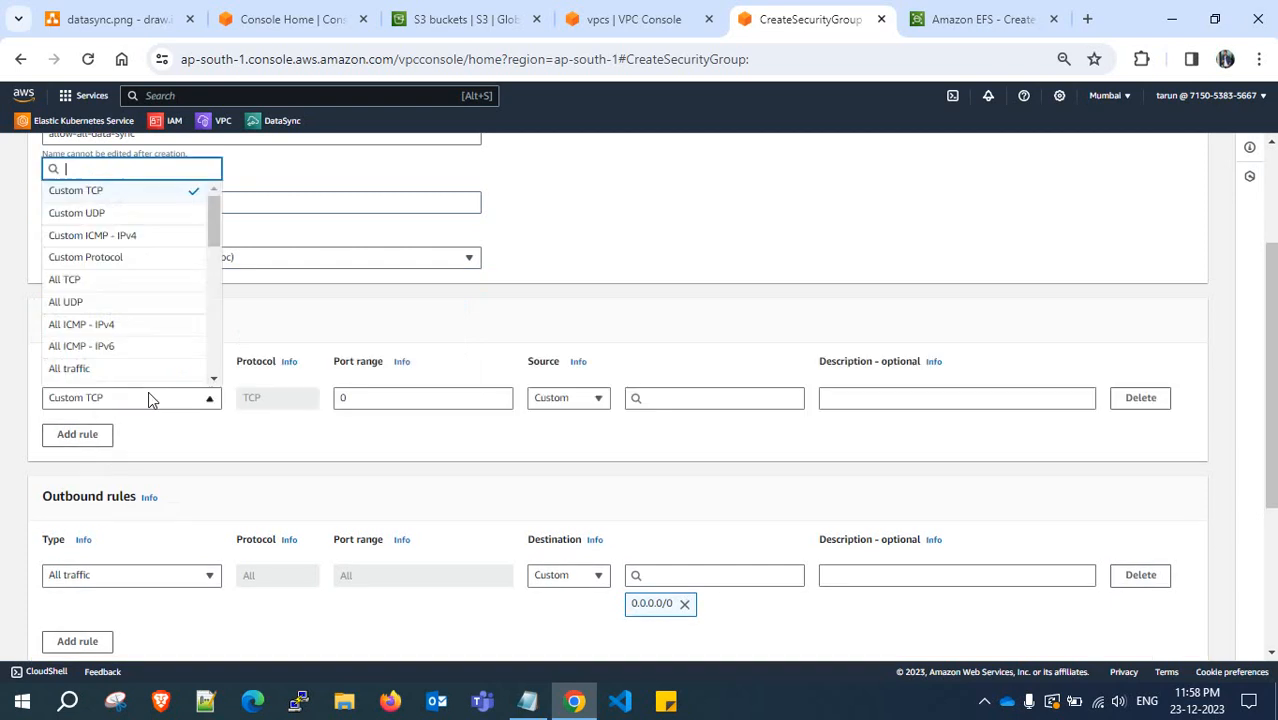
text(all)
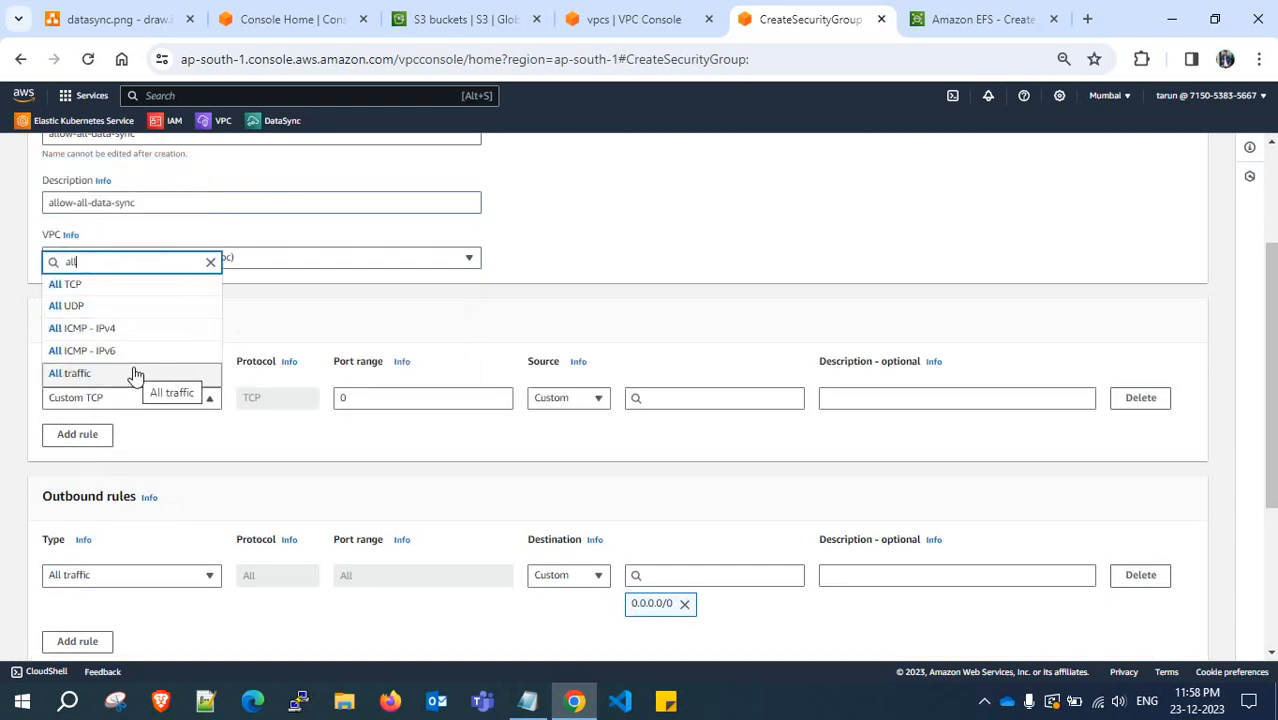
click(134, 372)
click(678, 400)
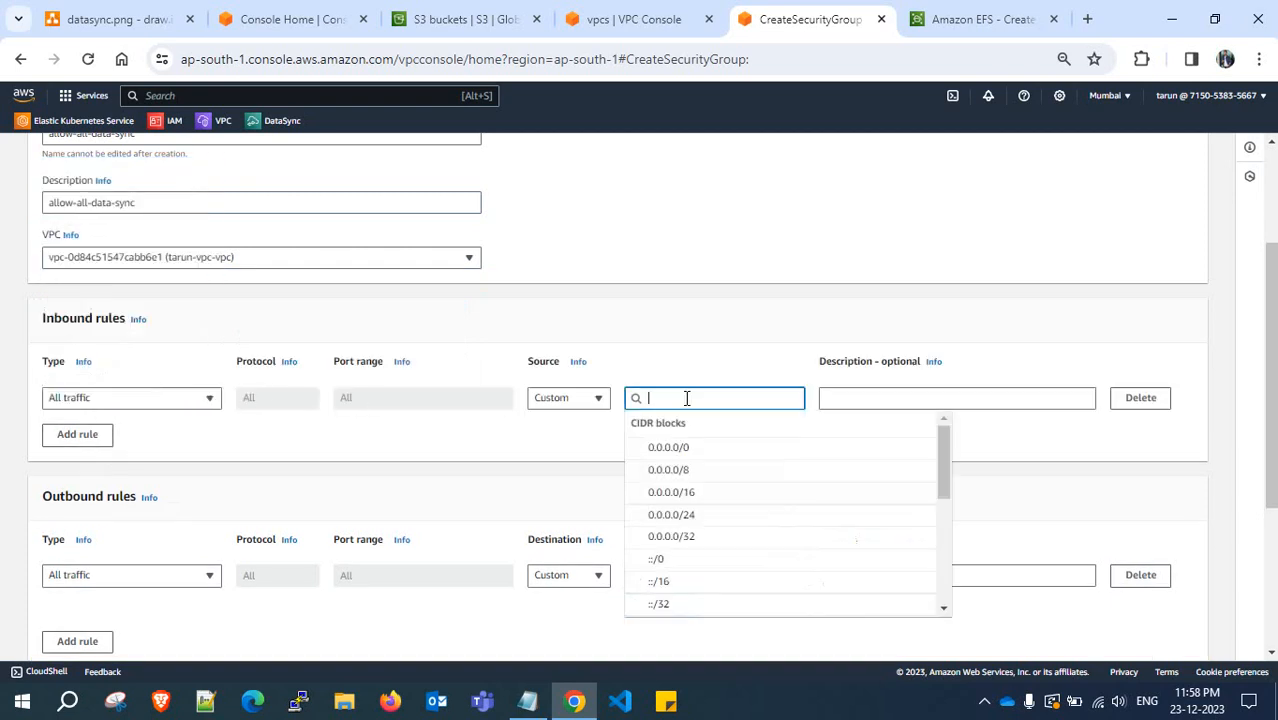
click(690, 449)
click(869, 397)
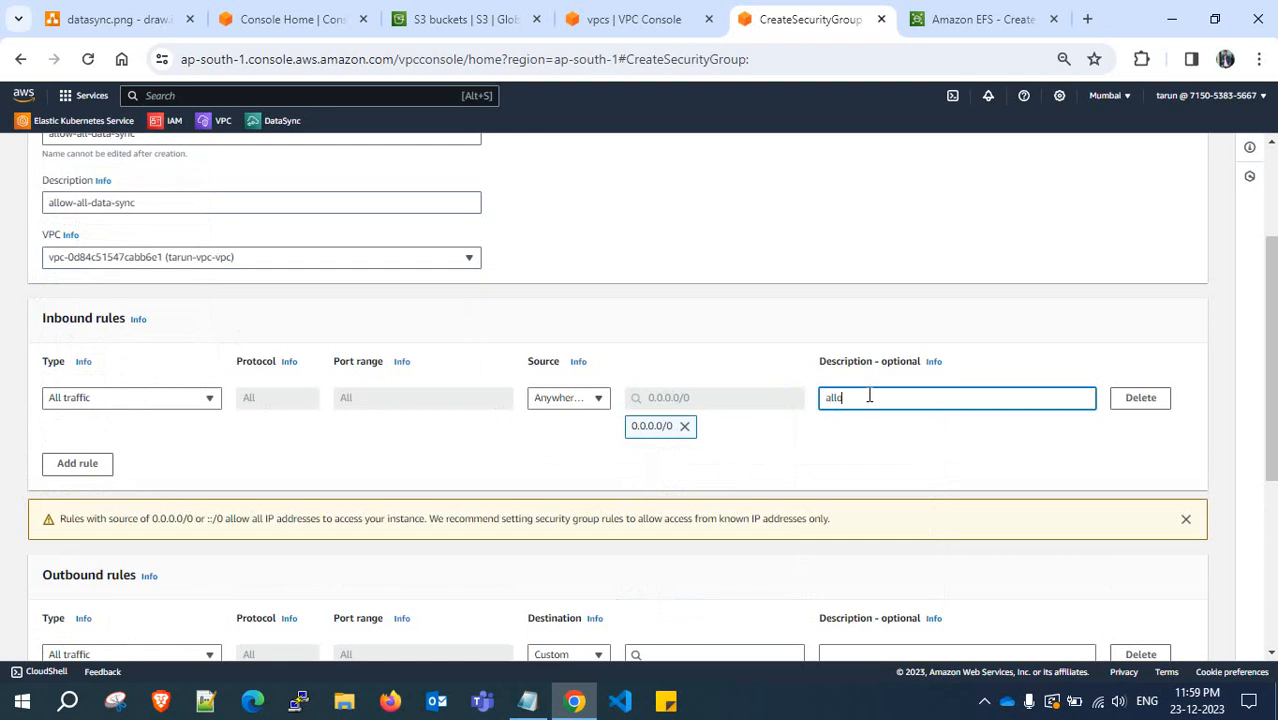
Add a new tag to the security group and copy the group name allow-all-data-sync into its key
scroll(613, 513, down, 4)
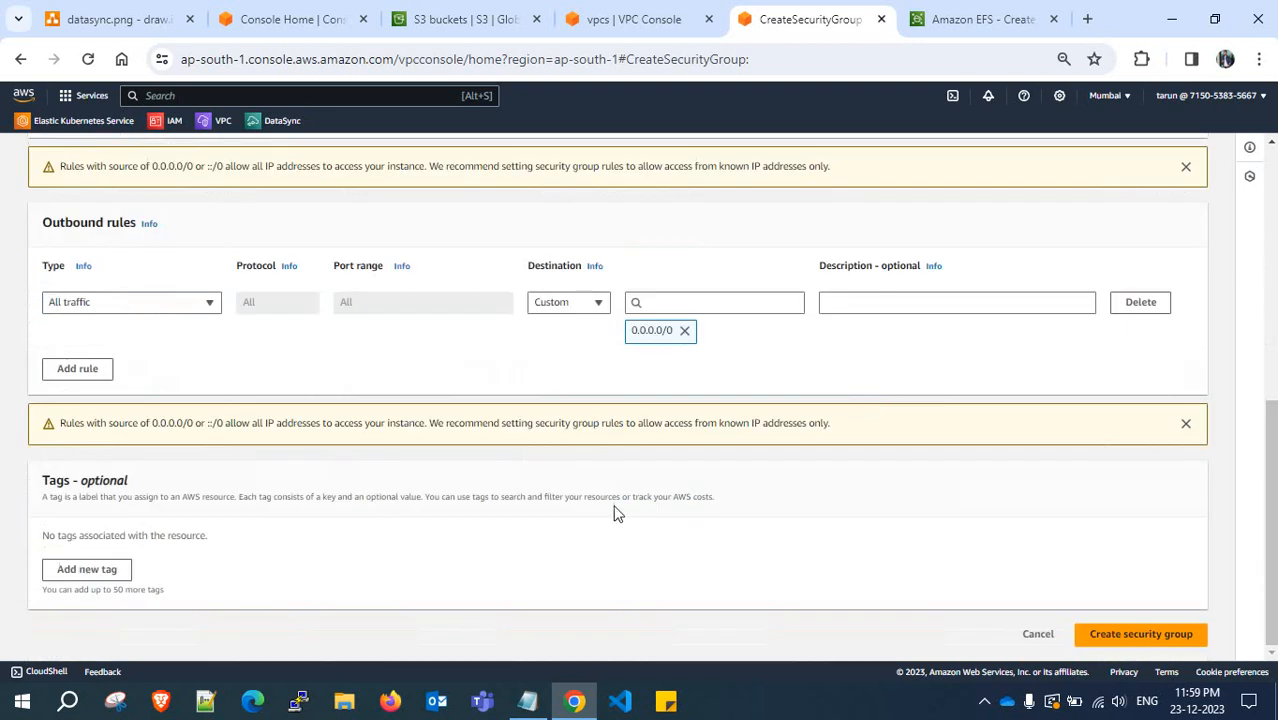
click(108, 570)
scroll(280, 493, up, 5)
scroll(157, 328, up, 1)
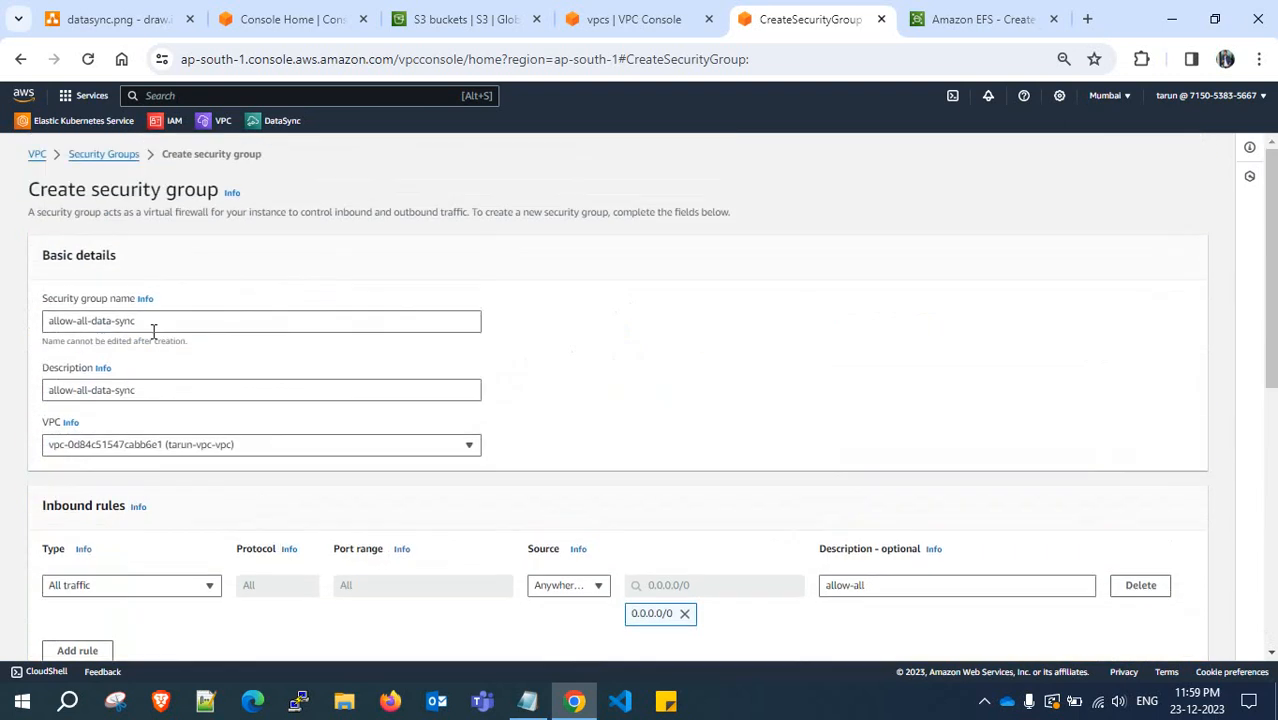
drag(157, 326, 40, 322)
key(ctrl+c)
scroll(239, 531, down, 4)
scroll(239, 531, down, 5)
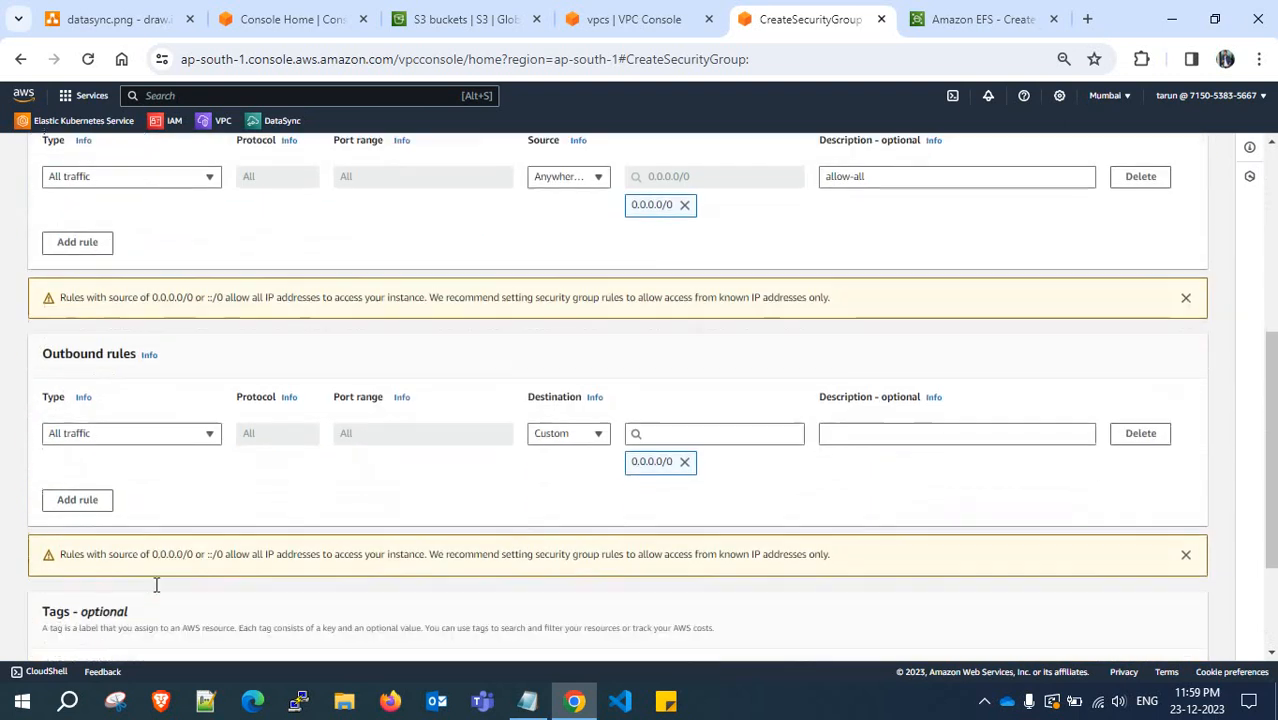
click(160, 518)
key(ctrl+v)
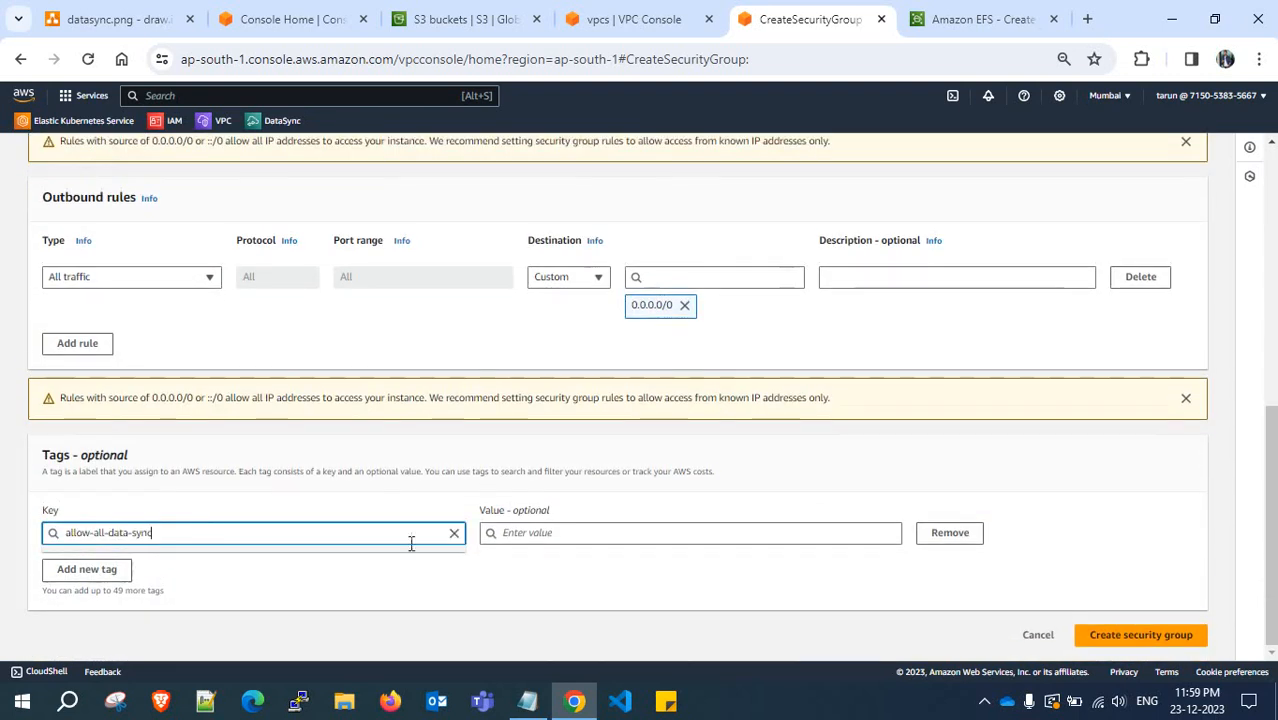
Change the tag to key Name with value allow-all-data-sync and create the security group
click(565, 535)
drag(262, 533, 3, 545)
key(ctrl+c)
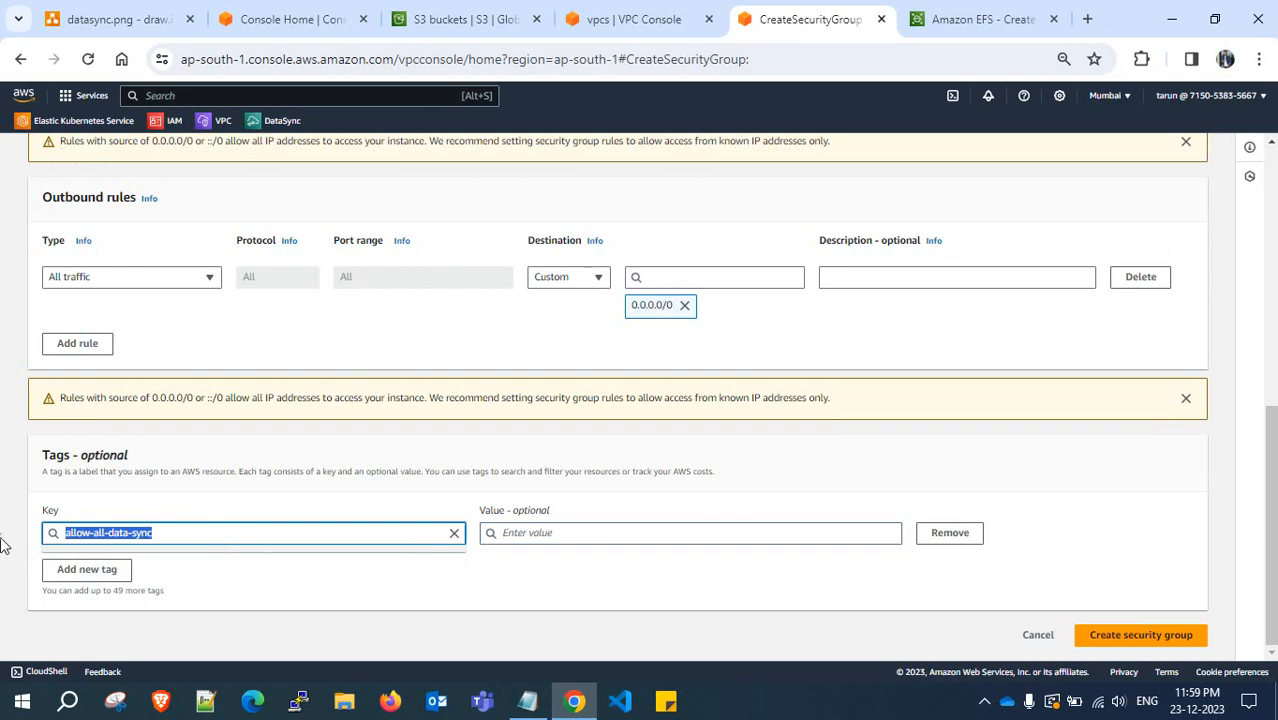
text(Nam)
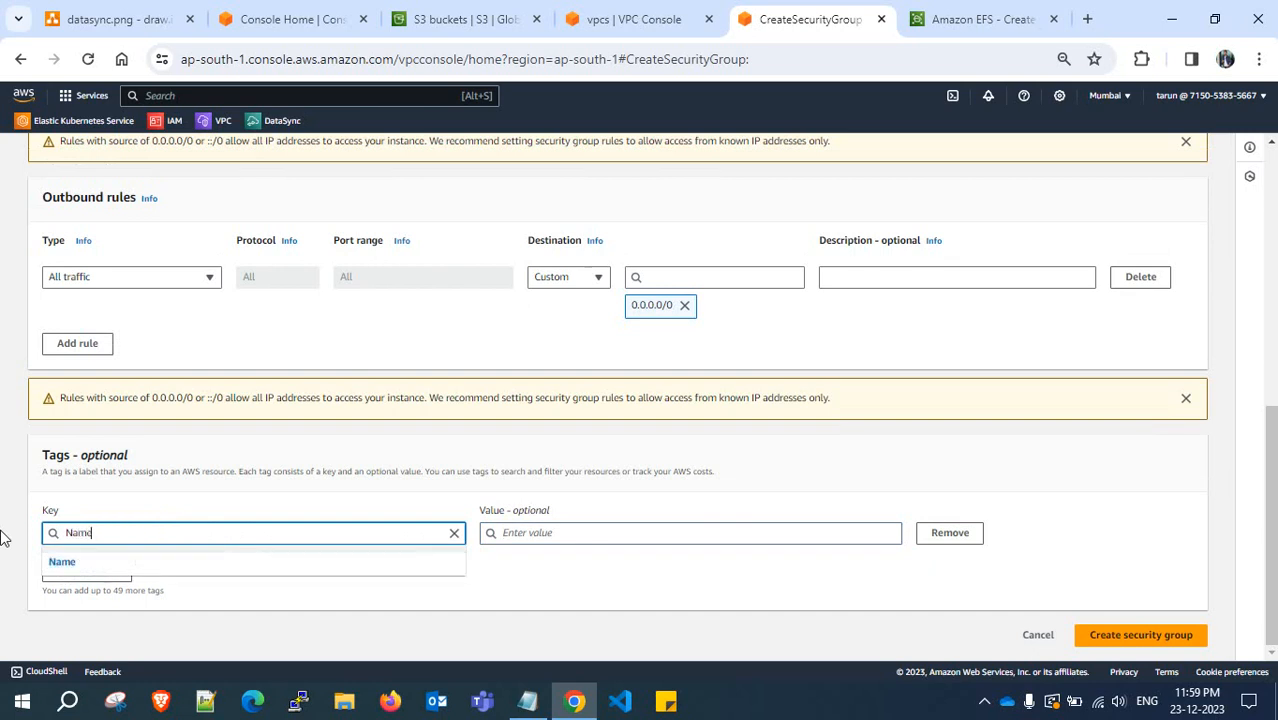
text(e)
key(Tab)
key(ctrl+v)
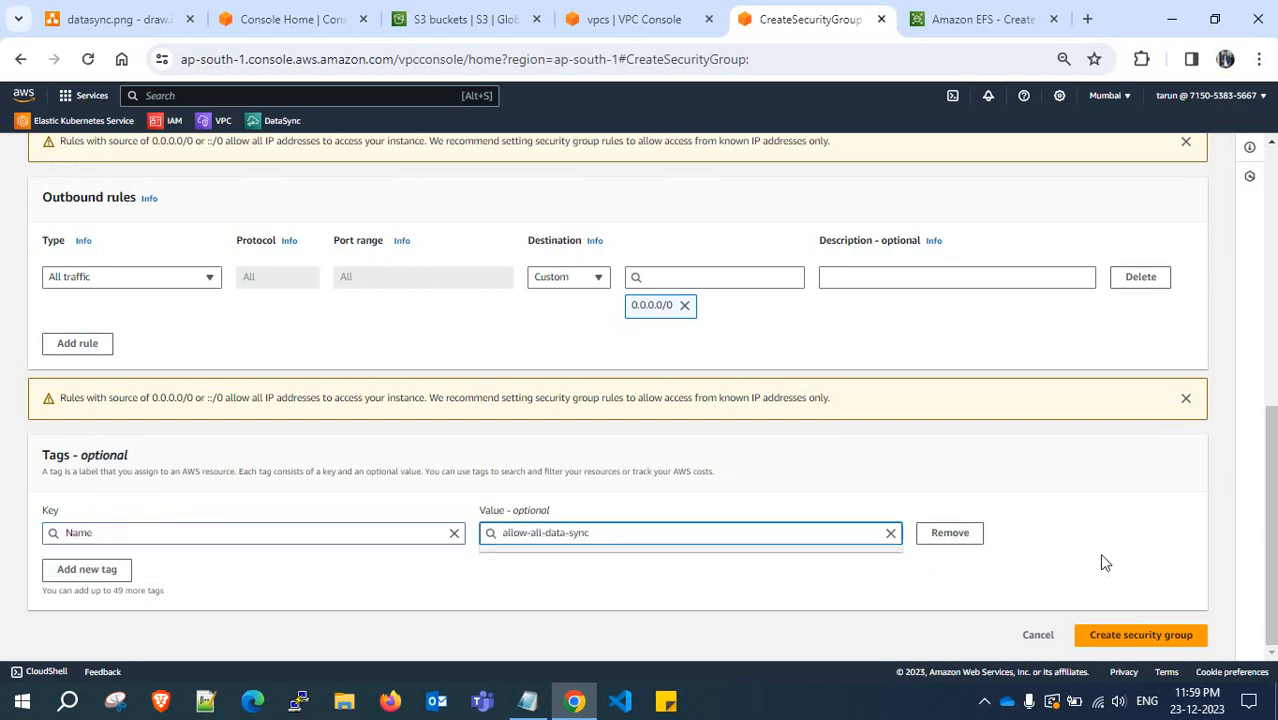
click(1132, 632)
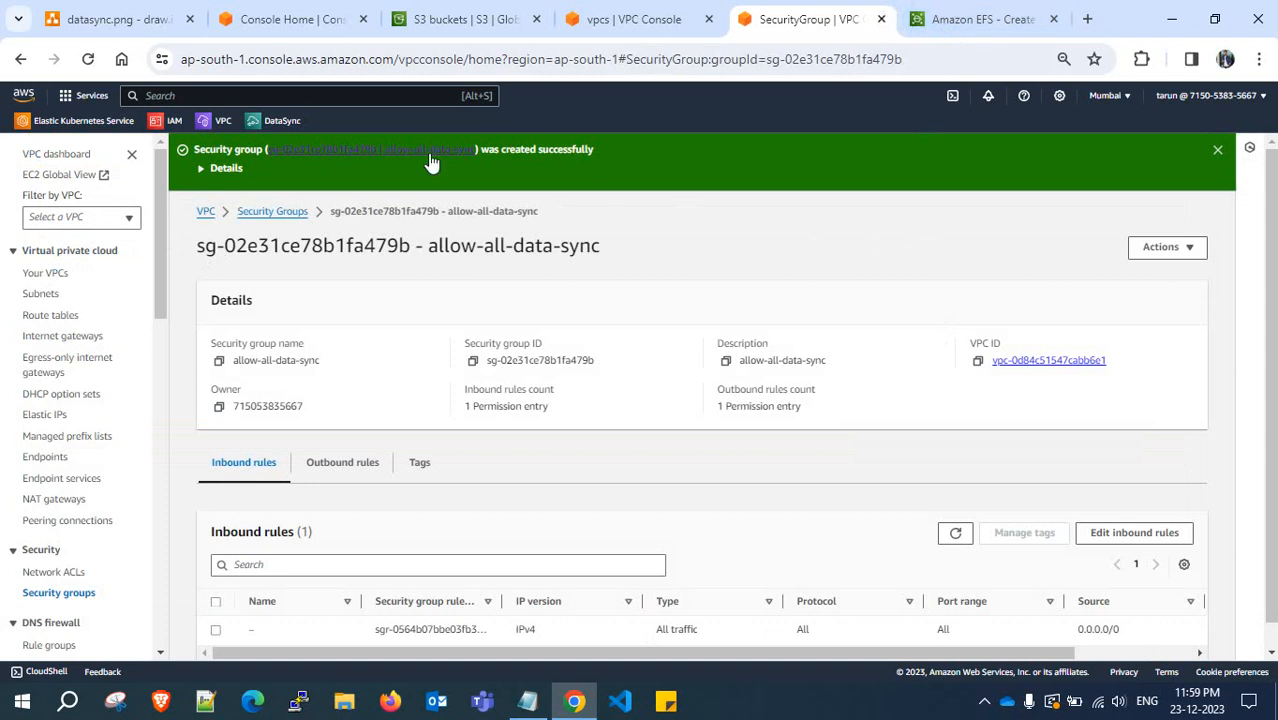
Copy the new security group's ID and reload the EFS creation page to refresh its security group choices
click(473, 360)
click(955, 12)
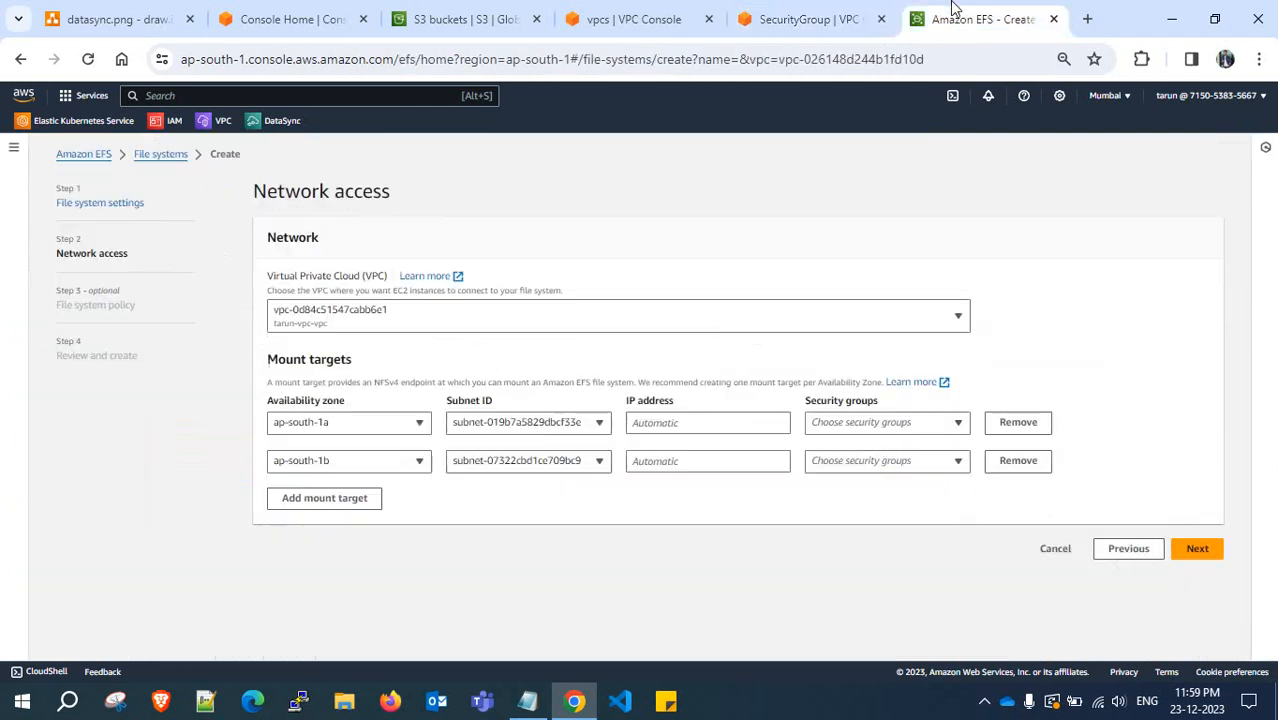
click(900, 424)
click(921, 428)
click(88, 59)
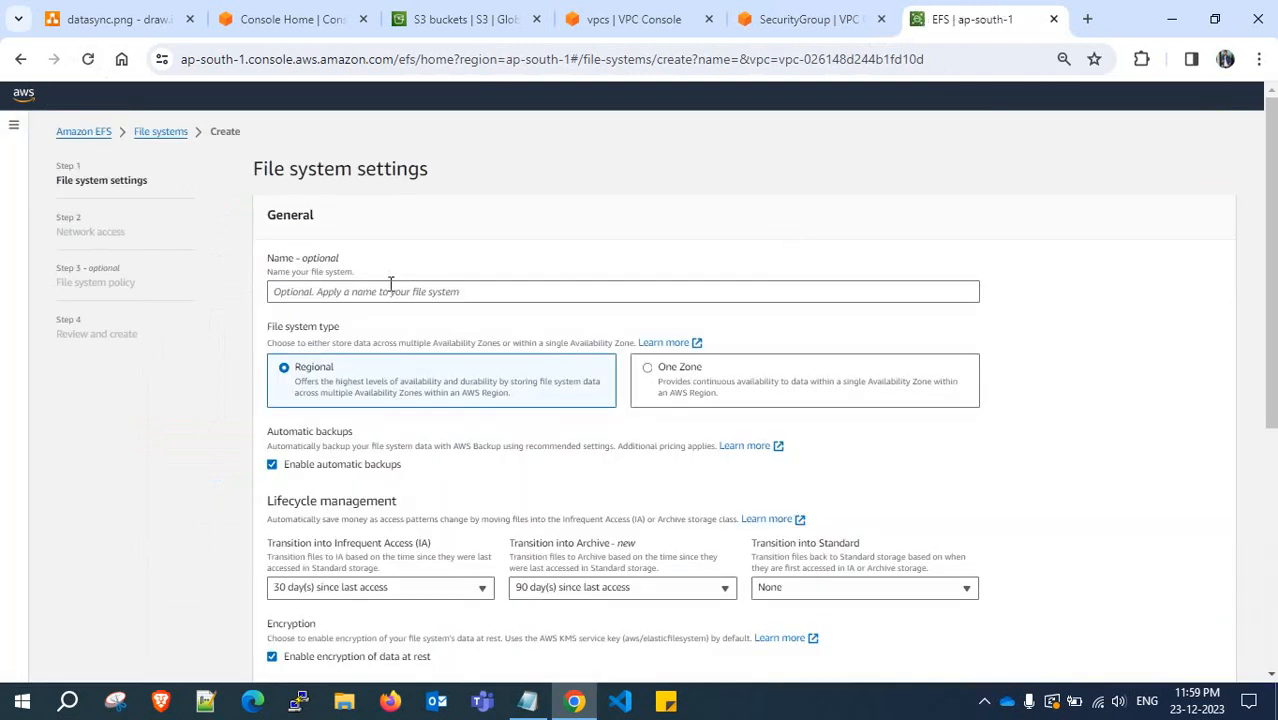
Name the new EFS file system target-efs-data-sync
click(386, 290)
text(targe)
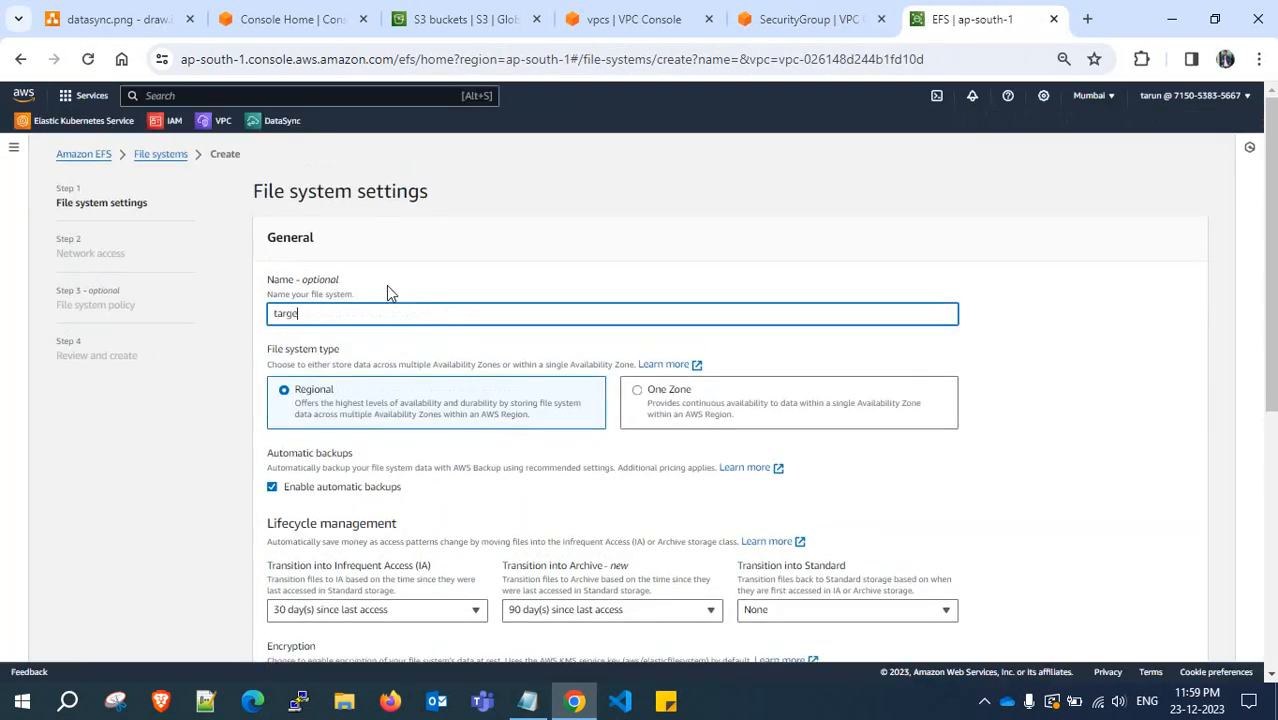
text(t-efs-)
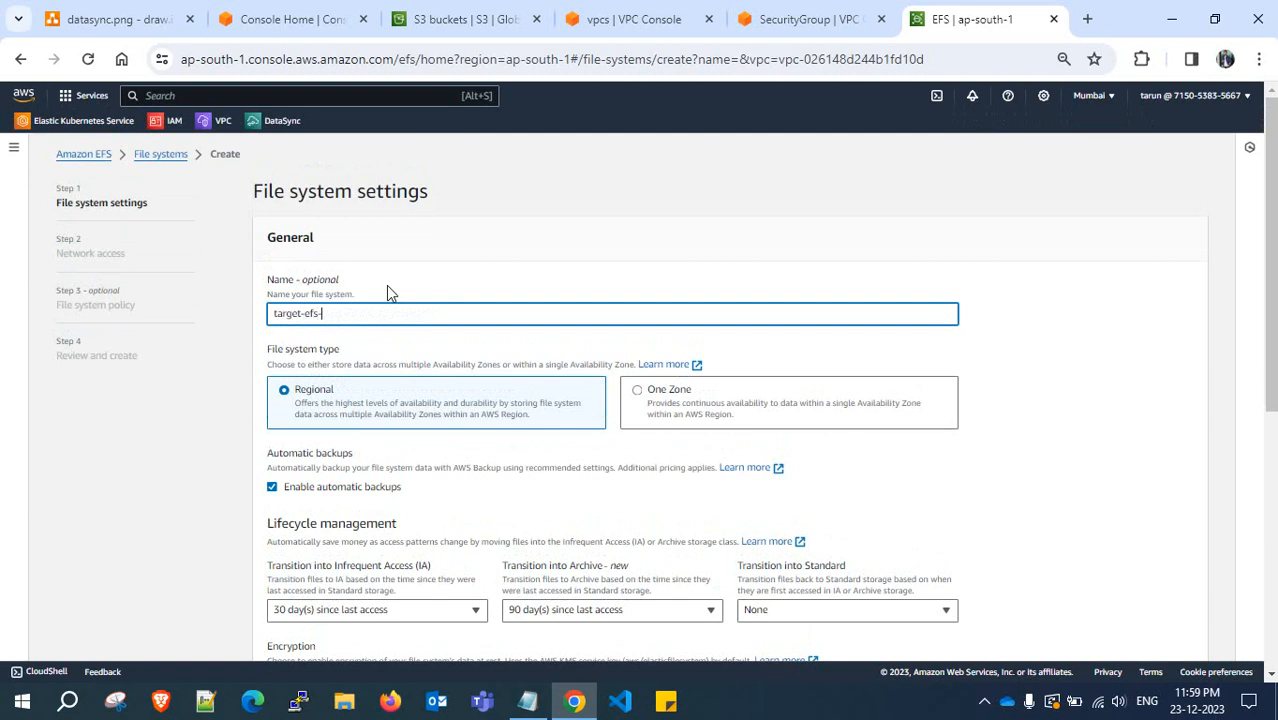
text(data-sync)
Disable automatic backups and set the transitions into Infrequent Access and Archive to None
scroll(390, 319, down, 2)
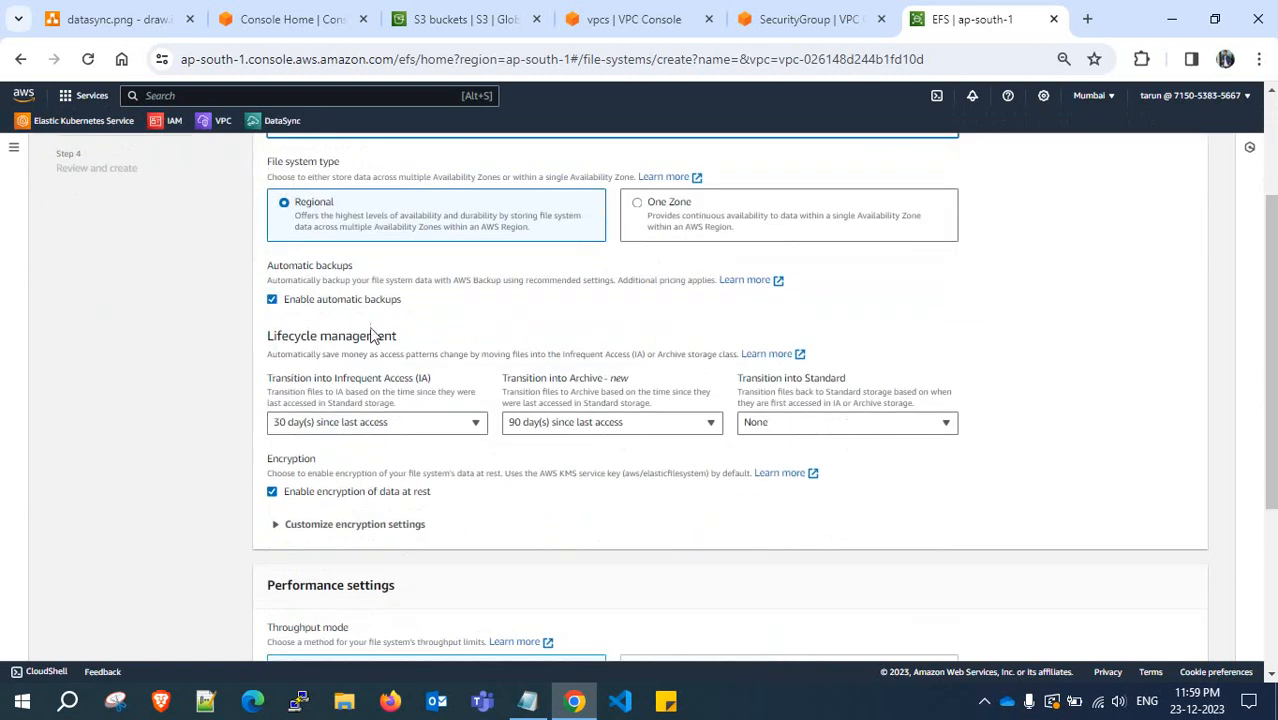
click(343, 299)
click(378, 484)
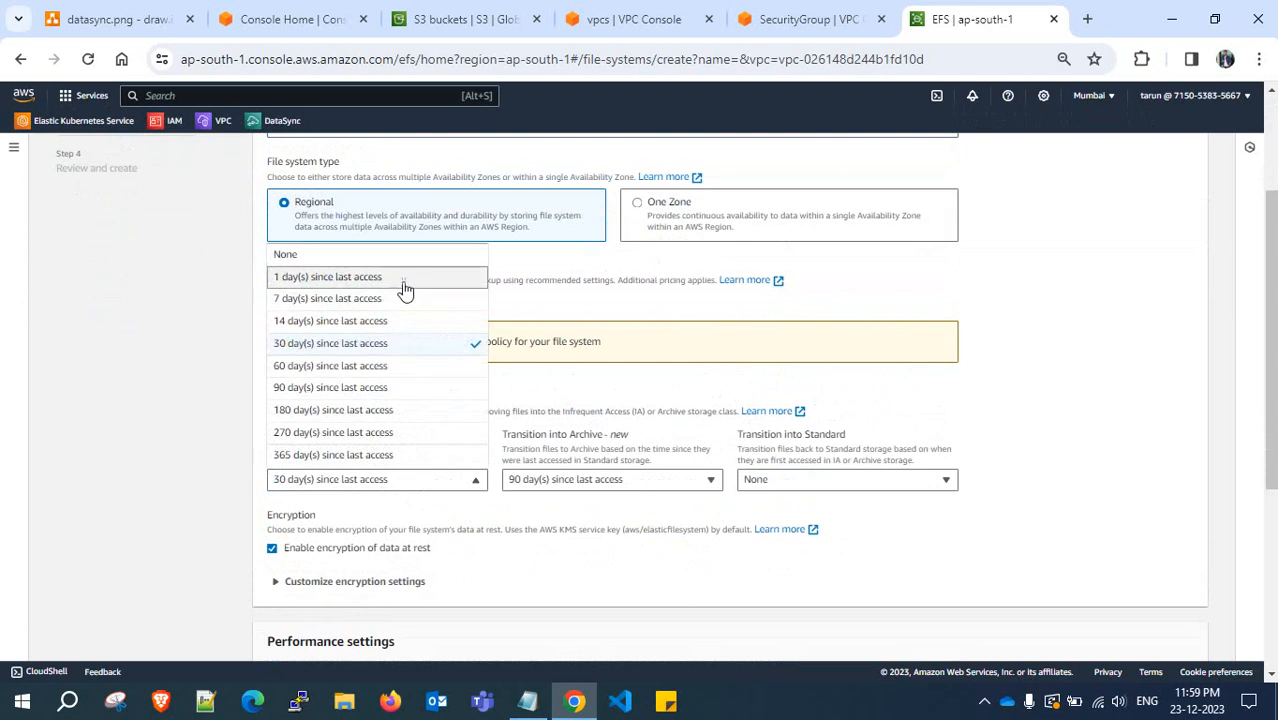
click(405, 277)
click(400, 480)
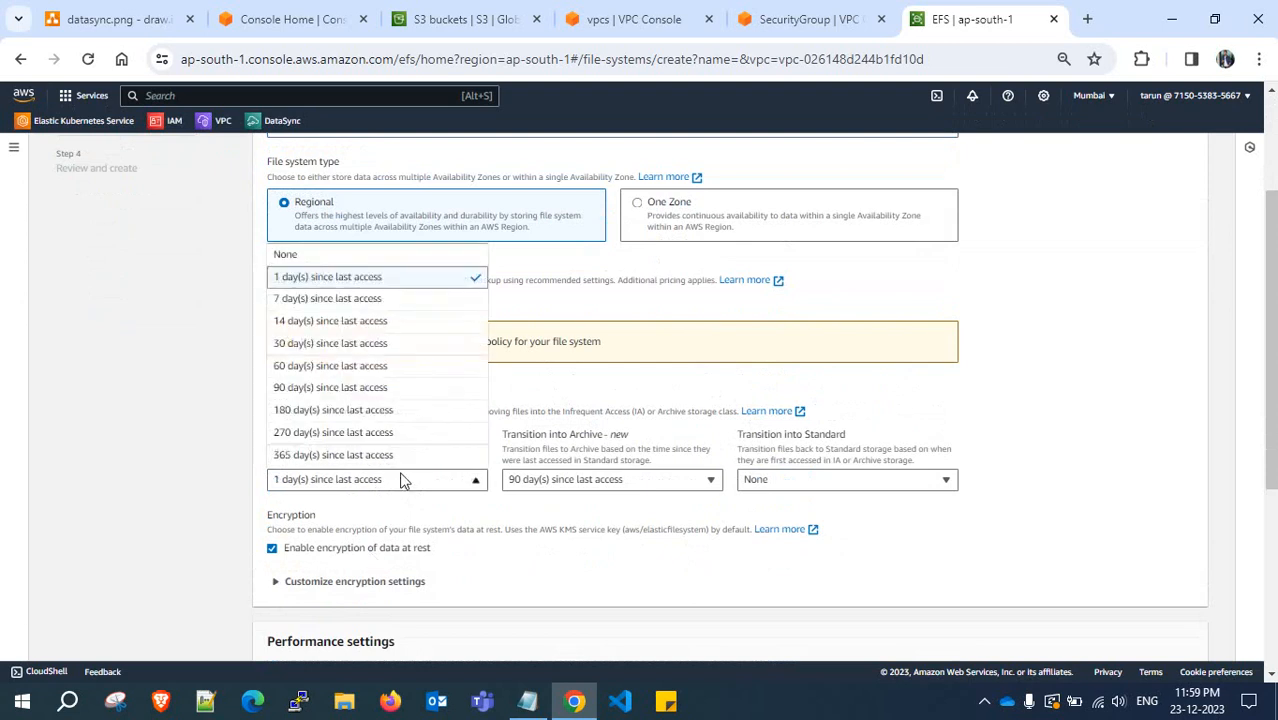
click(376, 253)
click(567, 490)
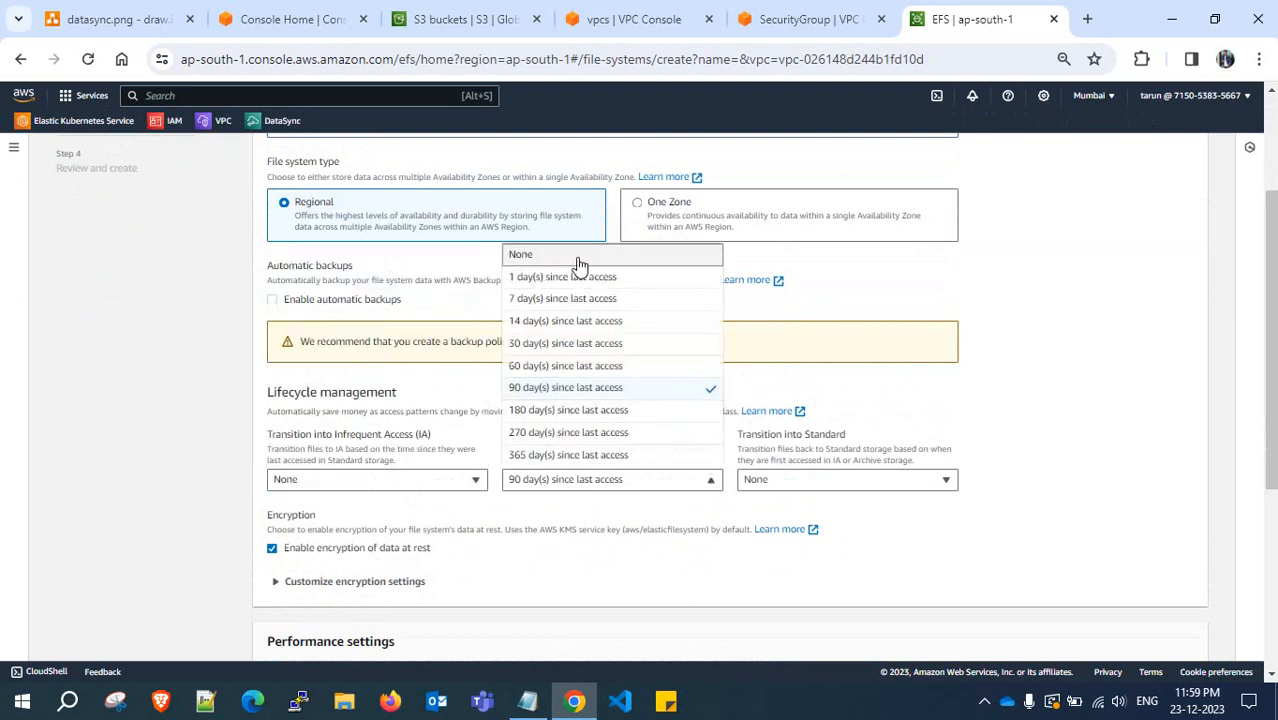
click(578, 256)
Disable encryption of data at rest and continue to the network access settings
scroll(578, 260, down, 2)
scroll(575, 285, down, 2)
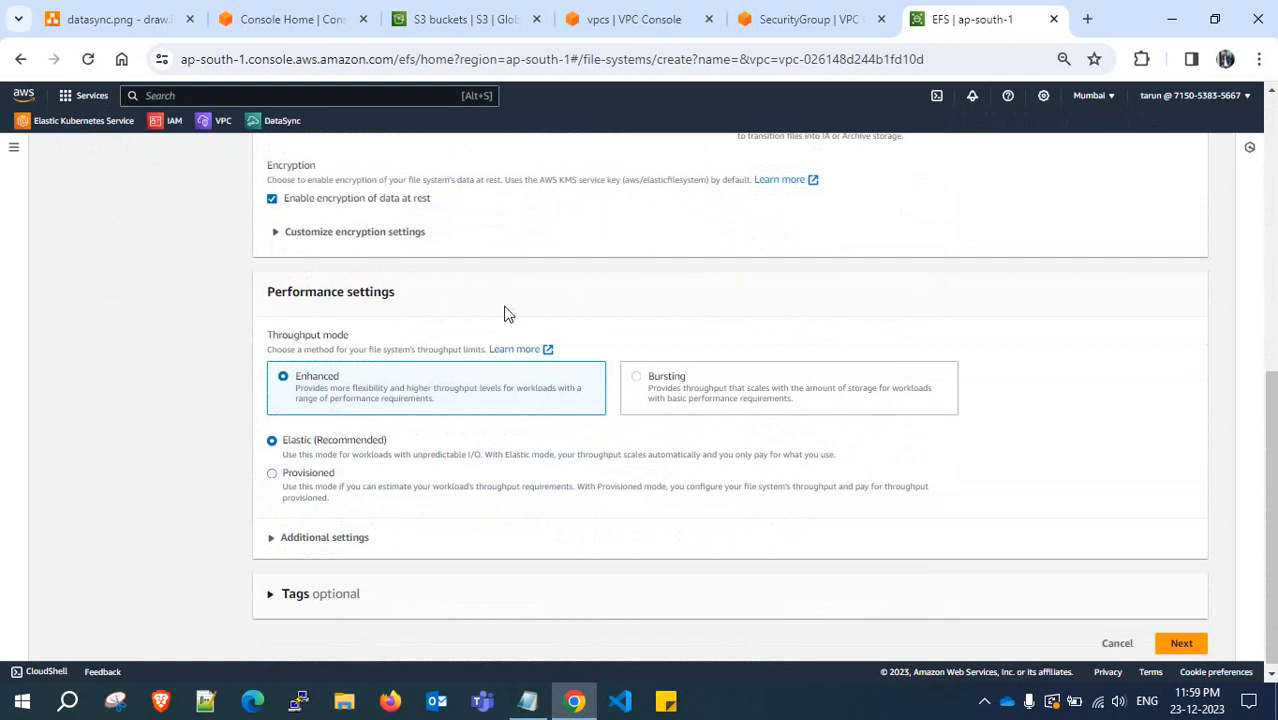
click(352, 203)
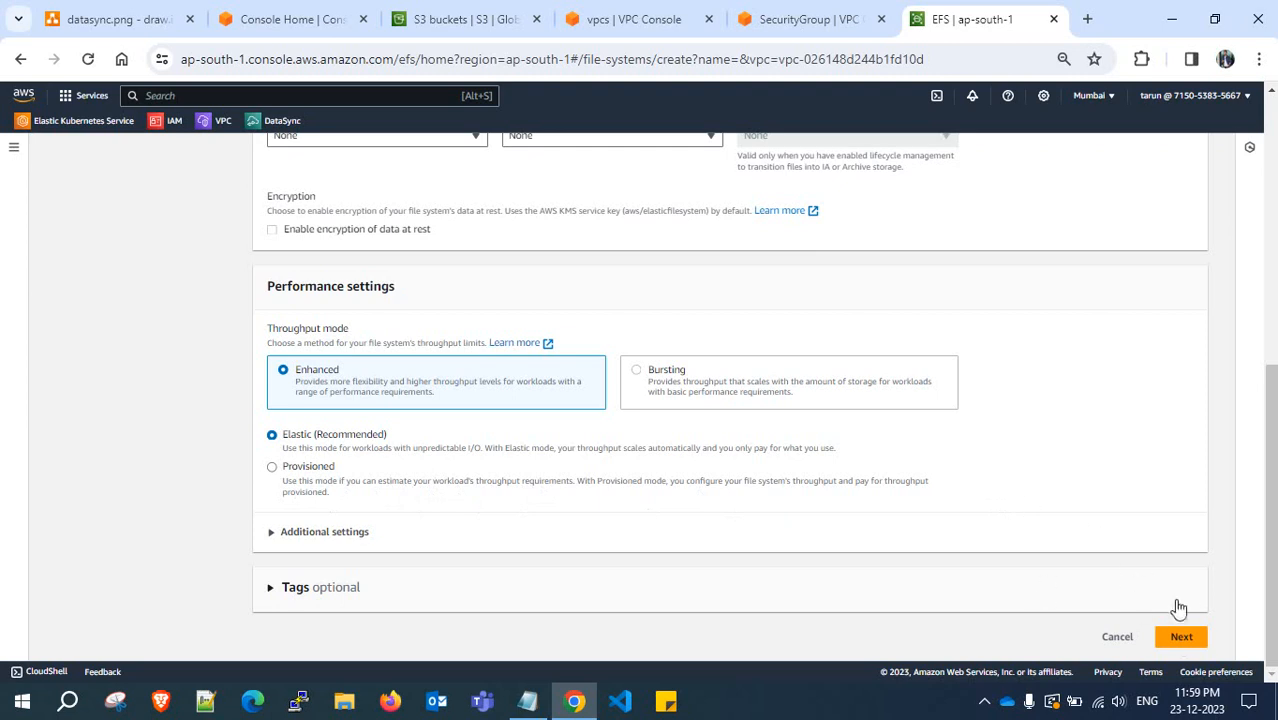
click(1181, 638)
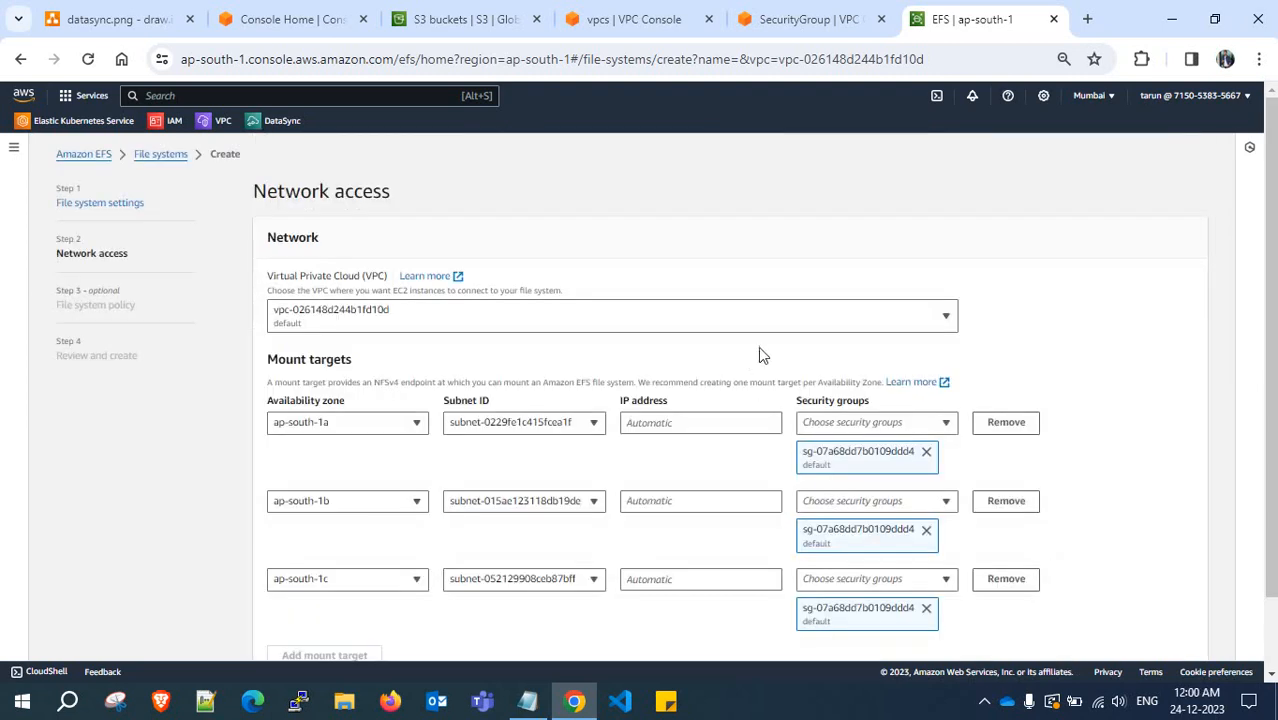
Select the newly created VPC and replace the default security group with allow-all-data-sync on the ap-south-1a mount target
click(720, 316)
click(453, 387)
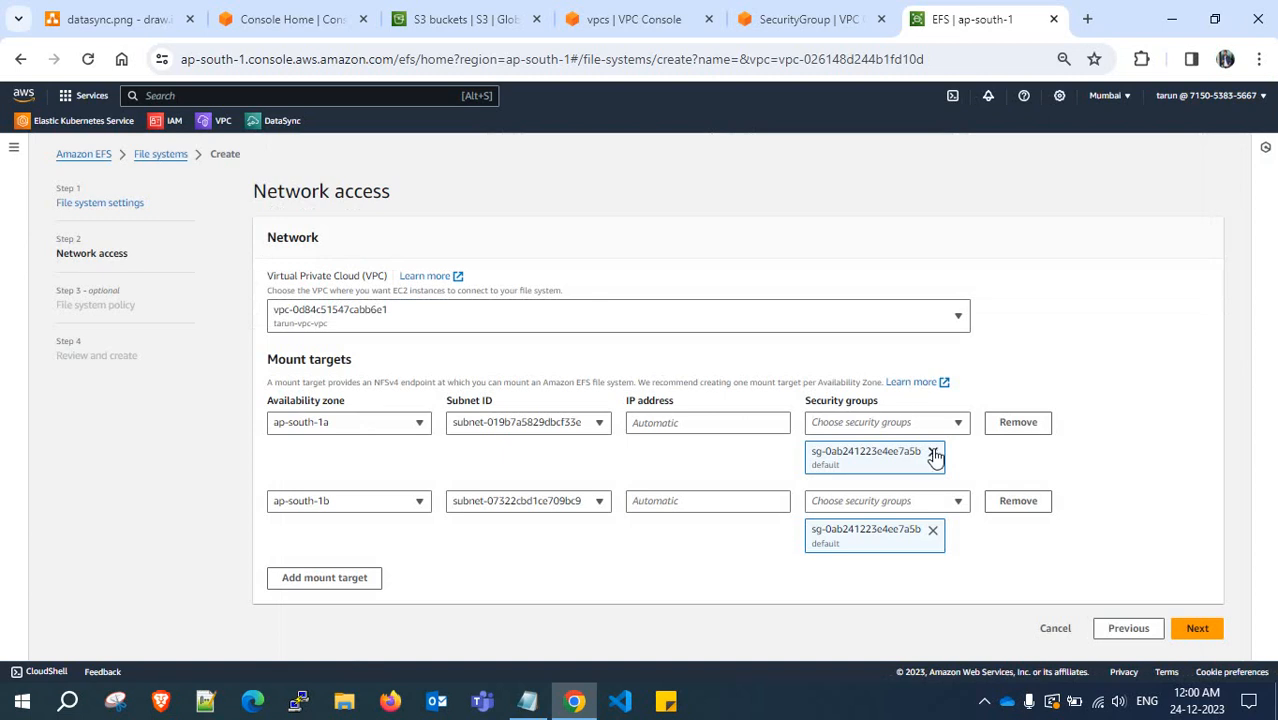
click(933, 452)
click(921, 423)
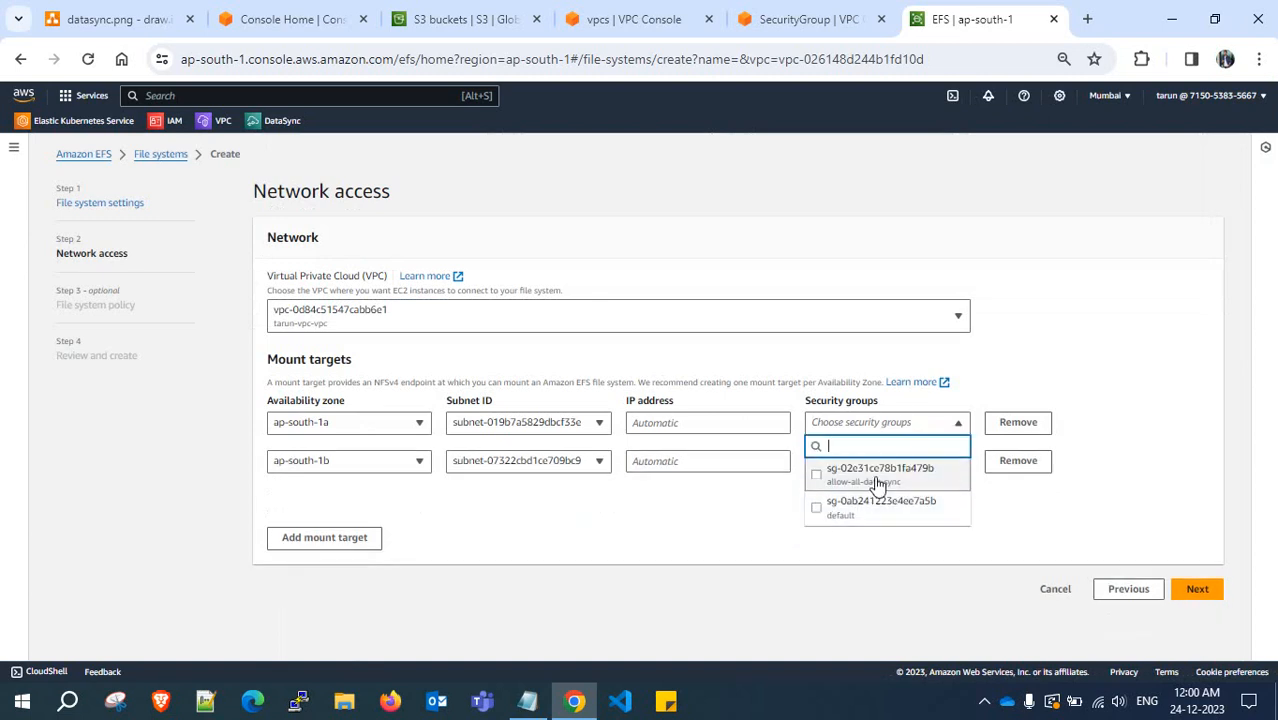
click(862, 470)
click(1043, 472)
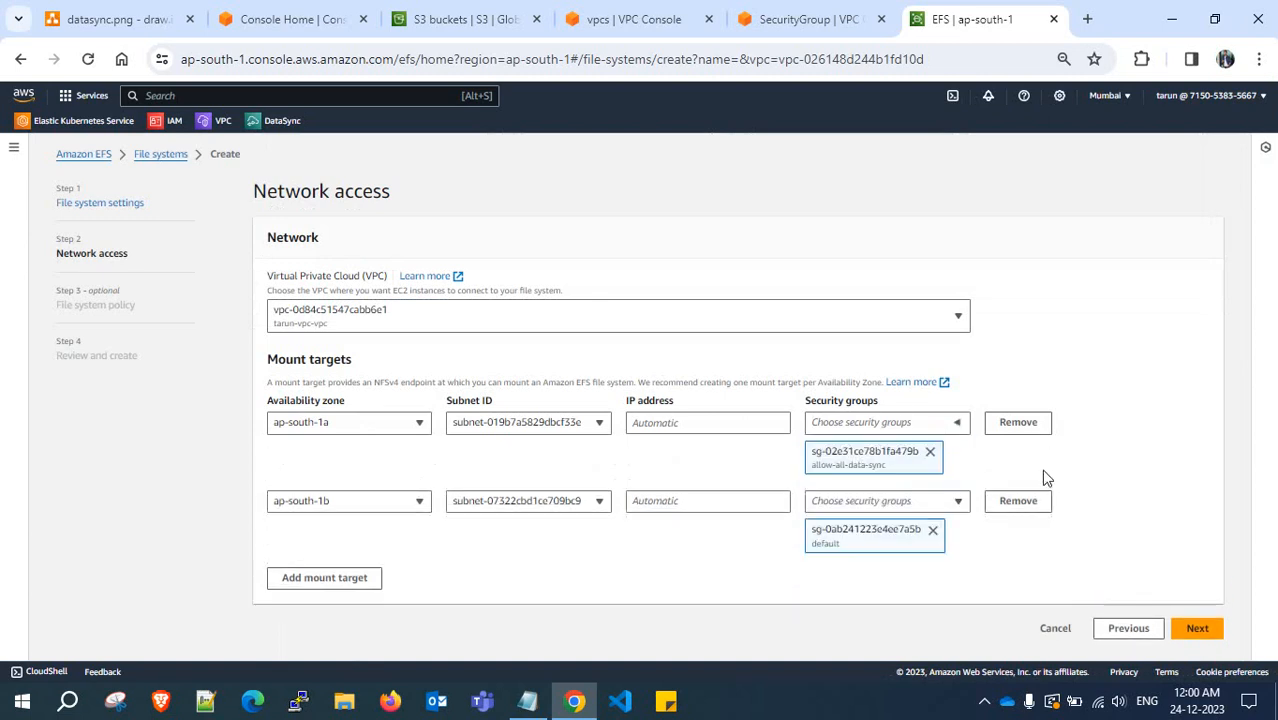
Replace the default security group with allow-all-data-sync on the ap-south-1b mount target
click(932, 530)
click(875, 501)
click(886, 565)
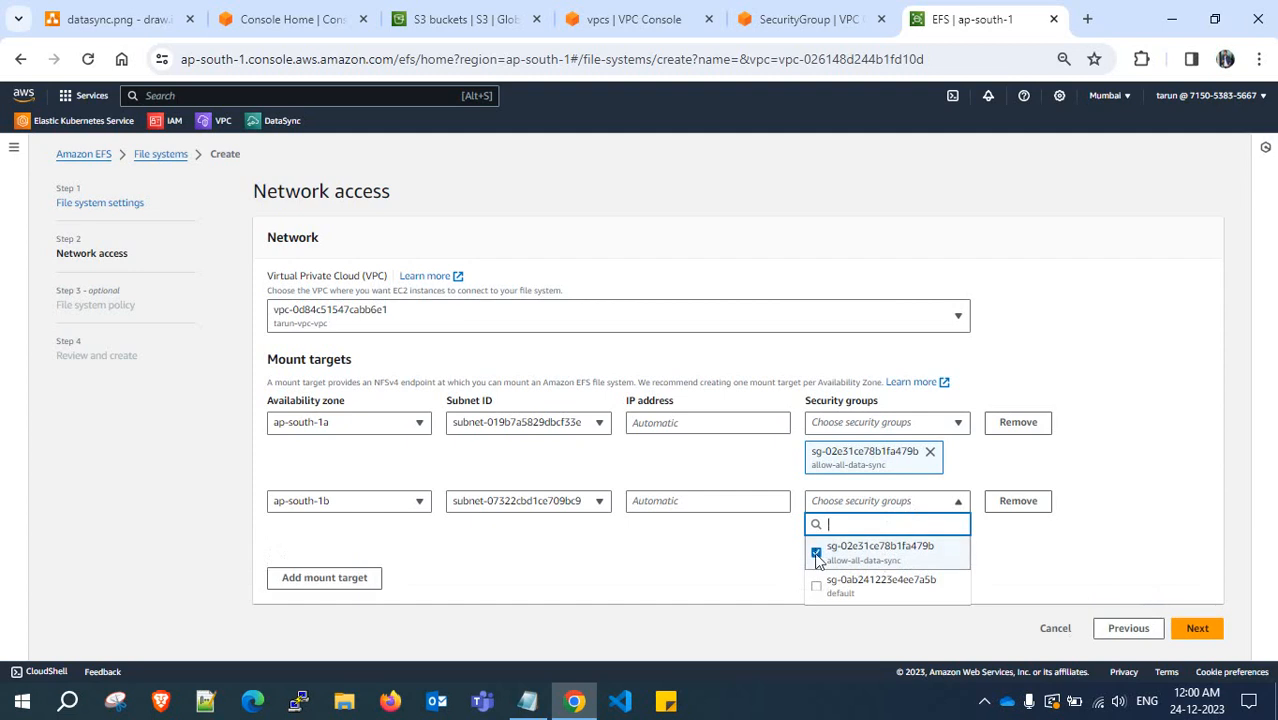
click(704, 570)
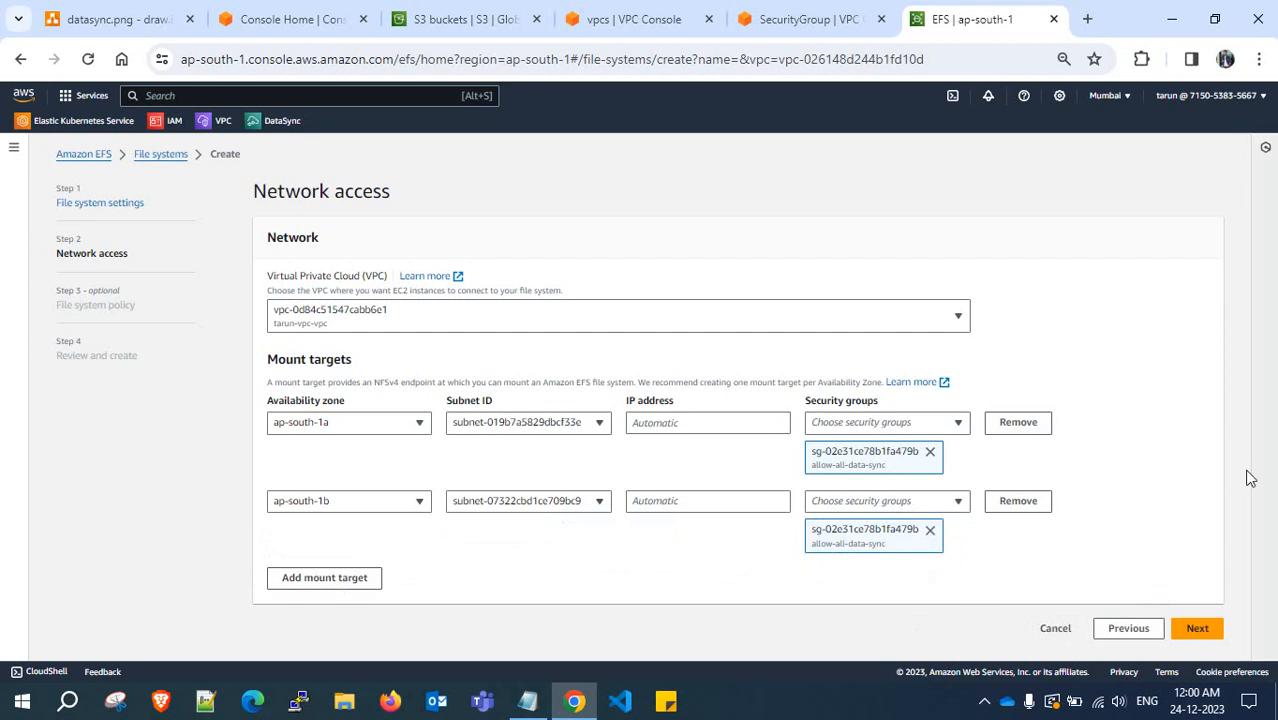
Leave the file system policy empty, go through the review page and create the file system
click(1196, 630)
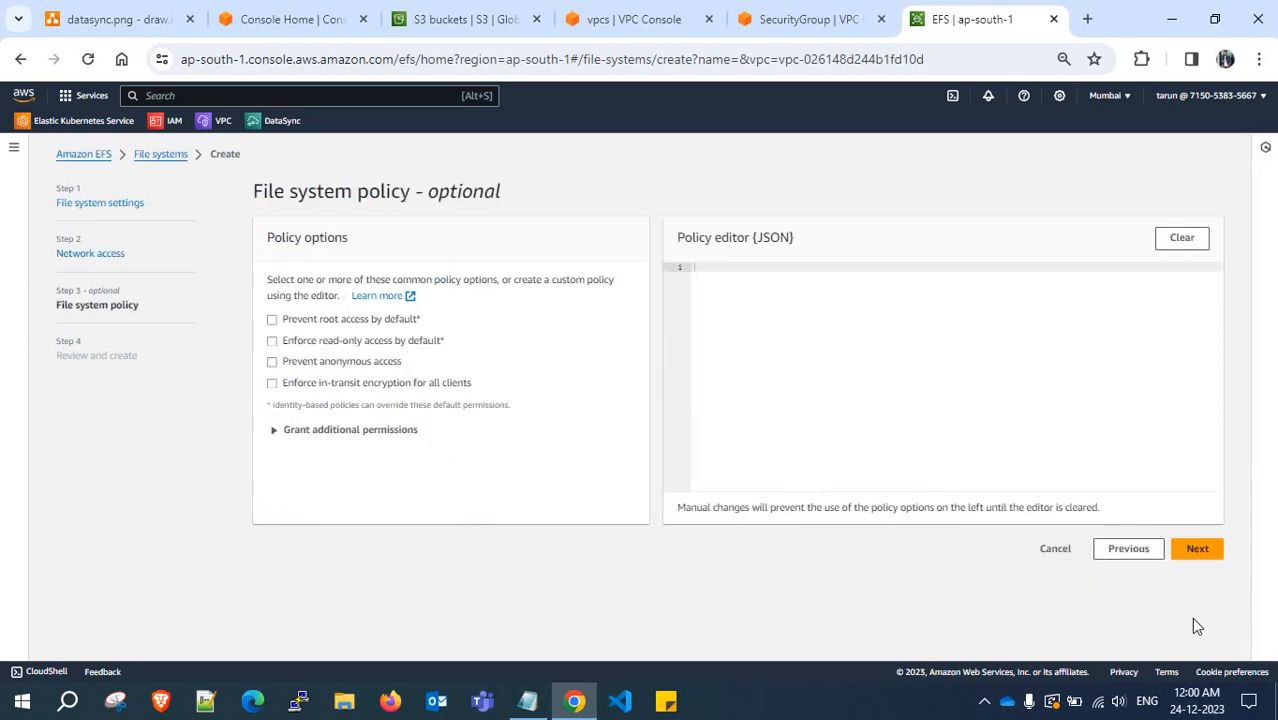
click(1196, 549)
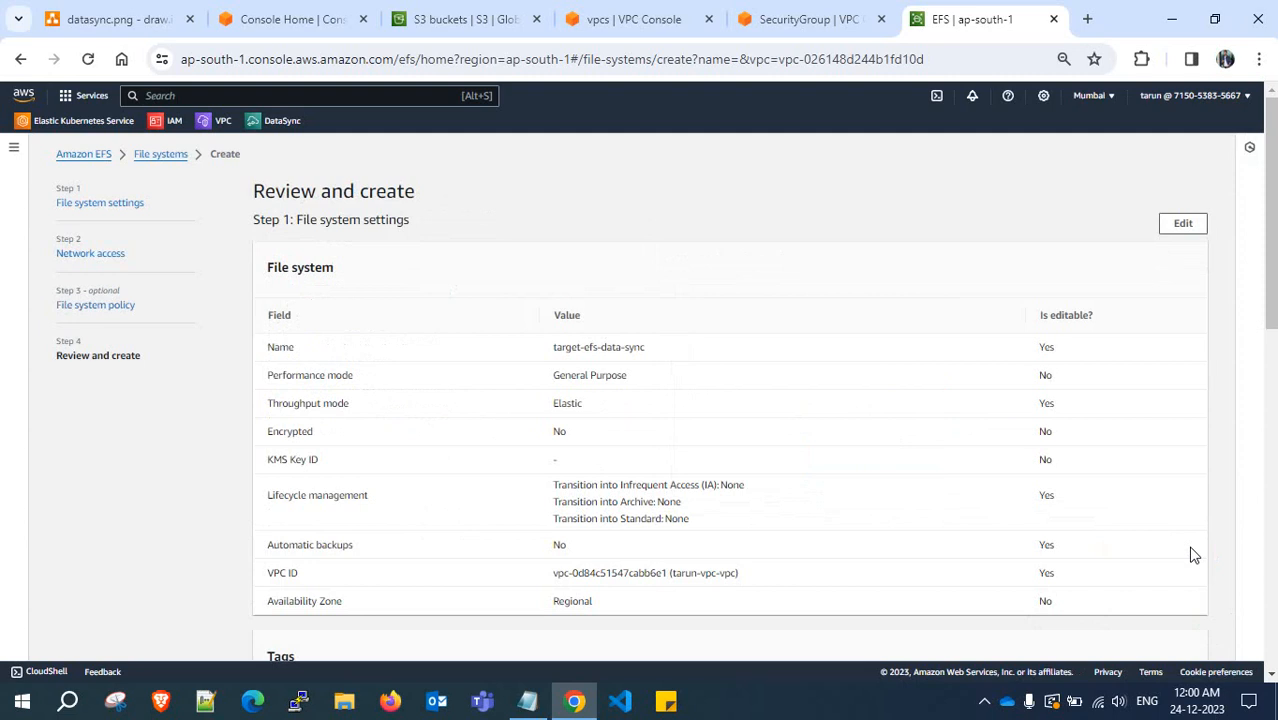
scroll(884, 540, down, 15)
scroll(1050, 586, down, 2)
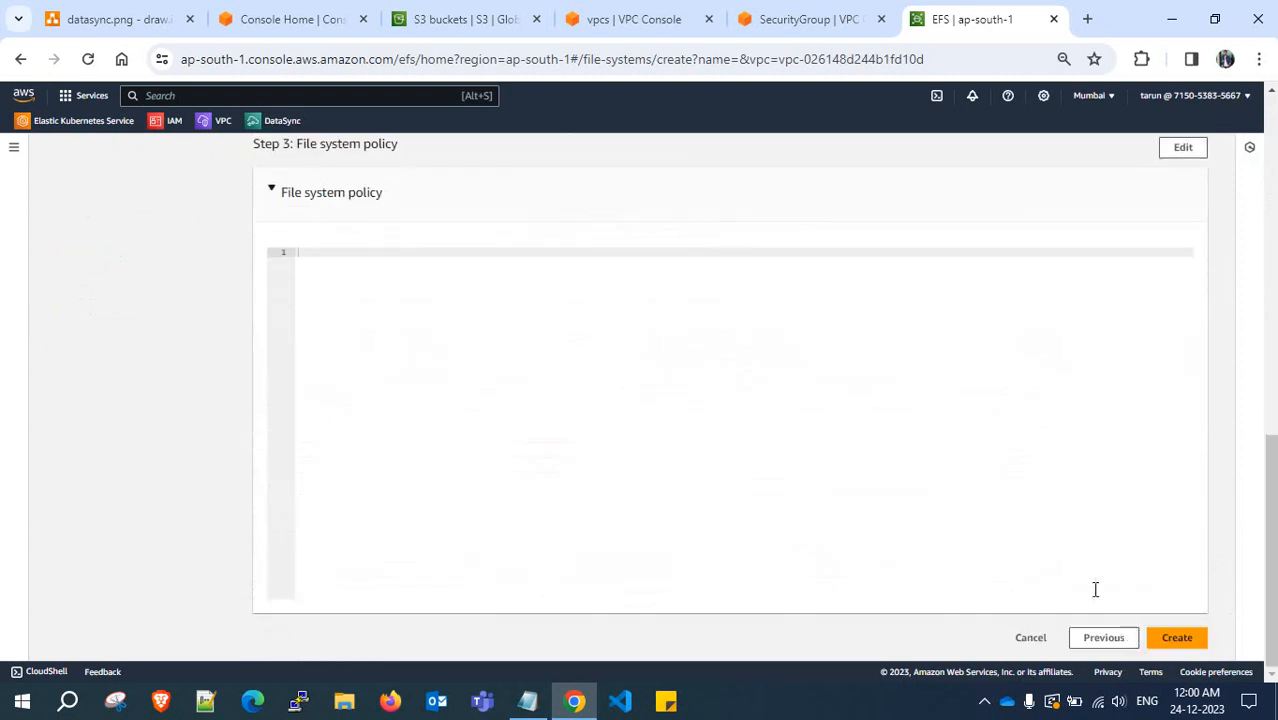
click(1170, 636)
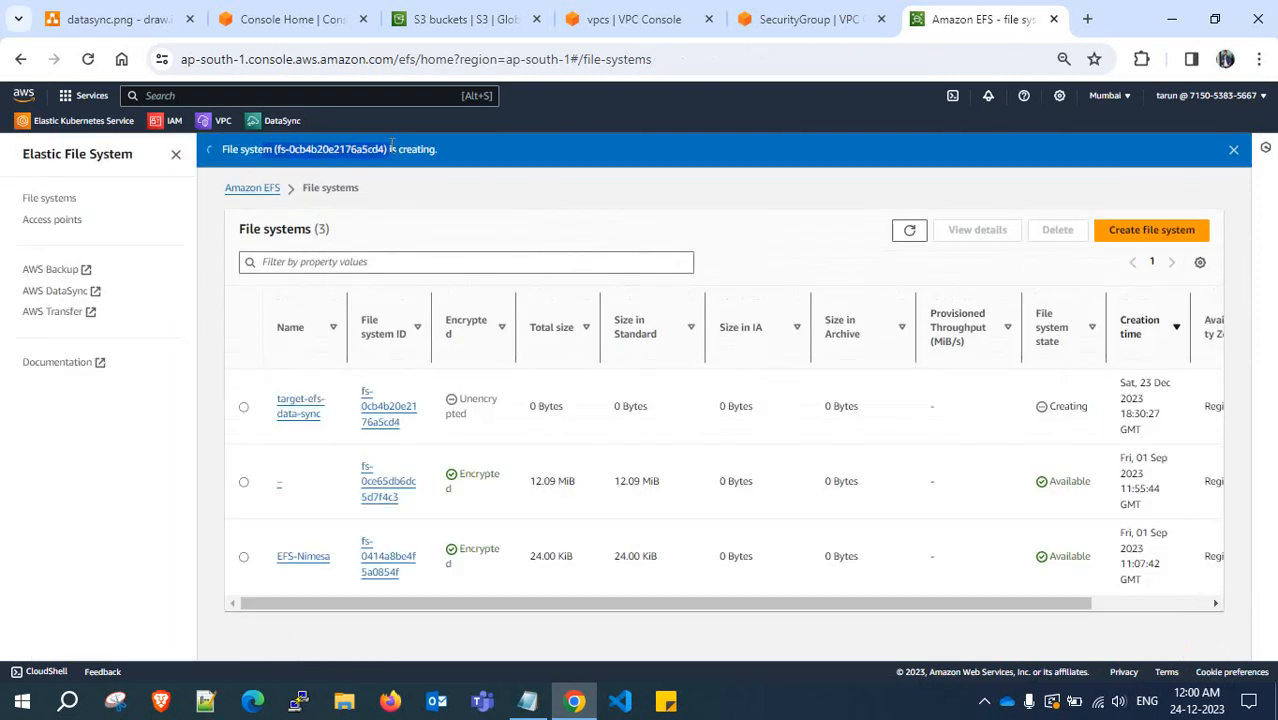
Close the security group's browser tab and open the DataSync console from Console Home in a new tab
click(812, 14)
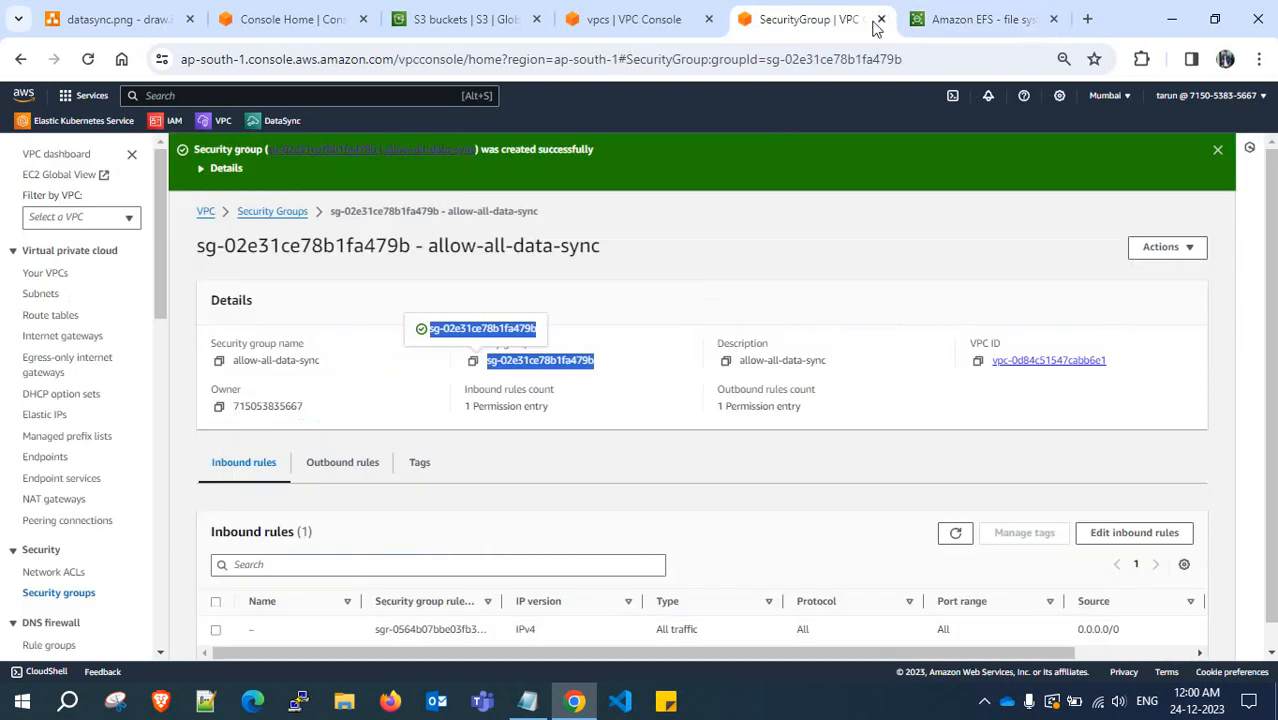
click(881, 19)
click(686, 10)
click(502, 20)
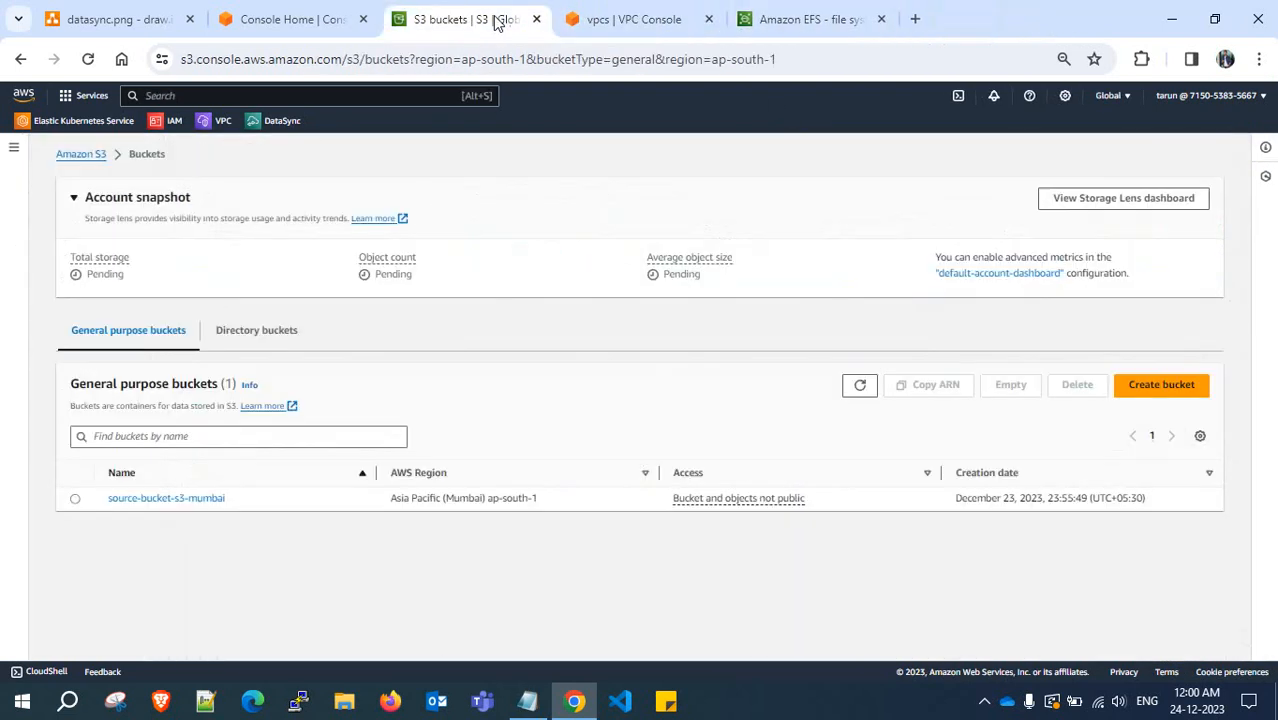
click(307, 10)
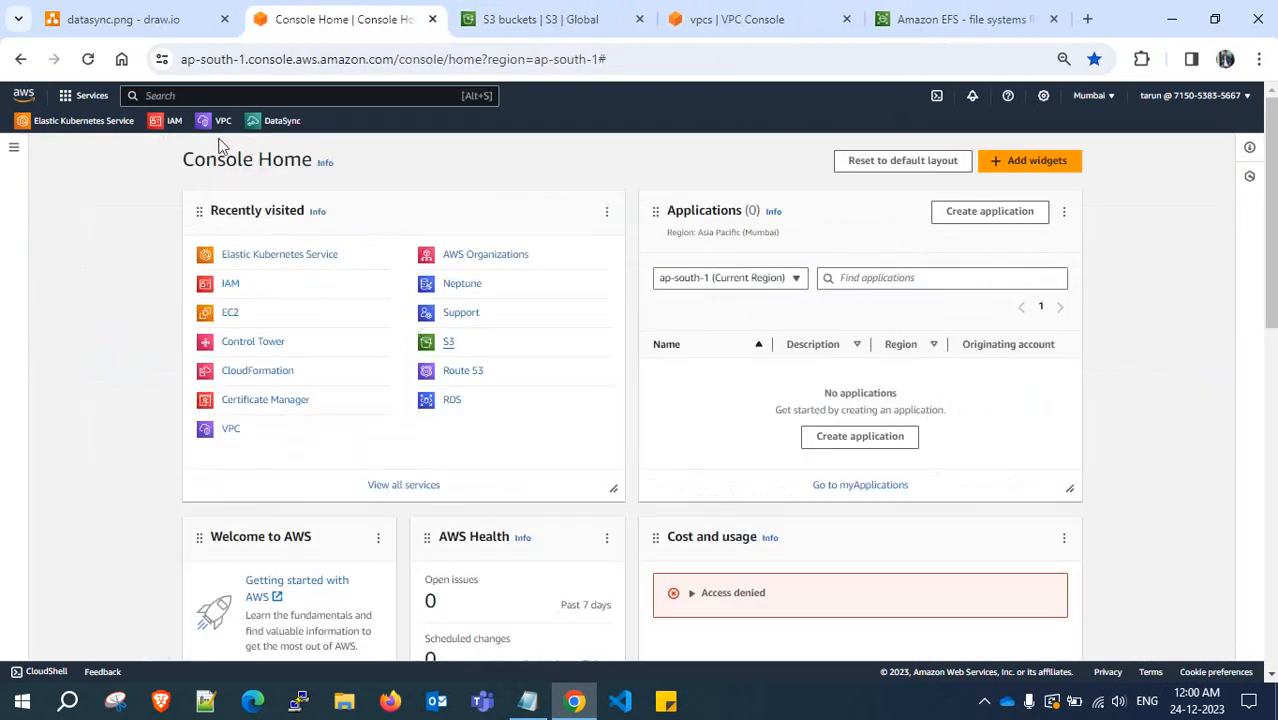
right_click(276, 121)
click(302, 142)
click(490, 10)
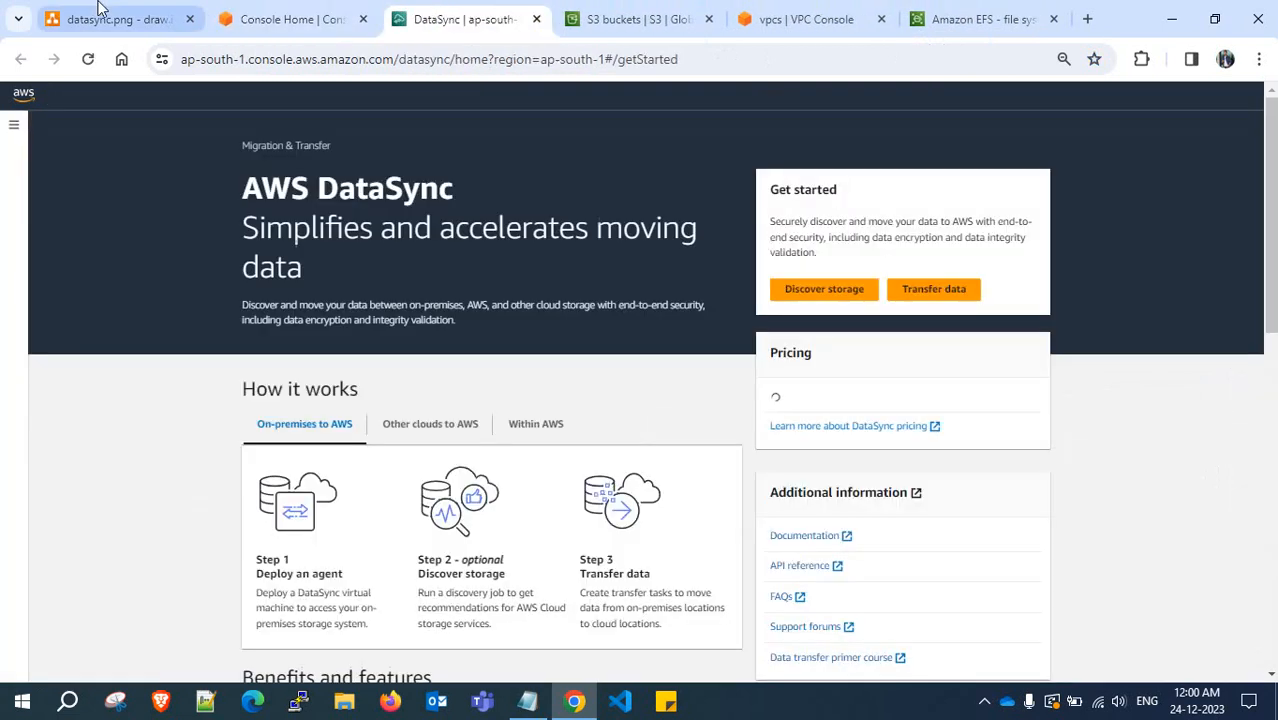
Review the S3-to-EFS architecture diagram in draw.io and return to the DataSync console with its side navigation expanded
click(103, 12)
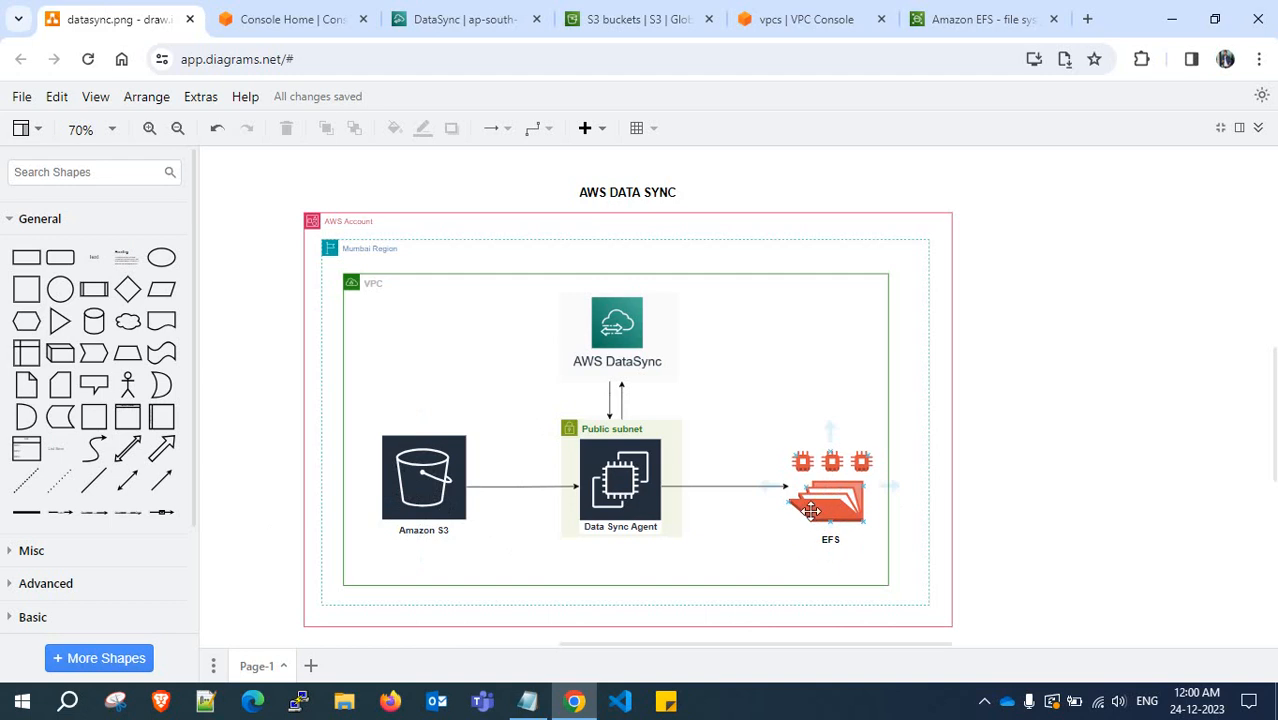
click(640, 355)
click(430, 8)
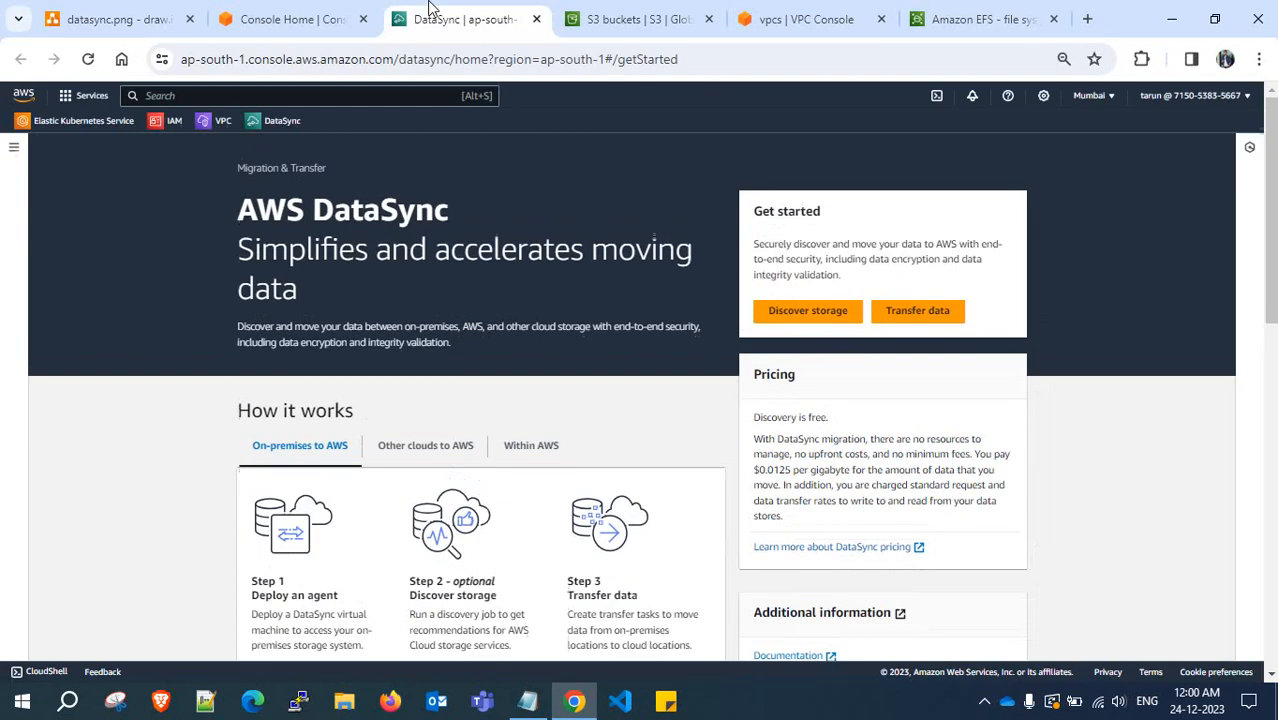
click(14, 147)
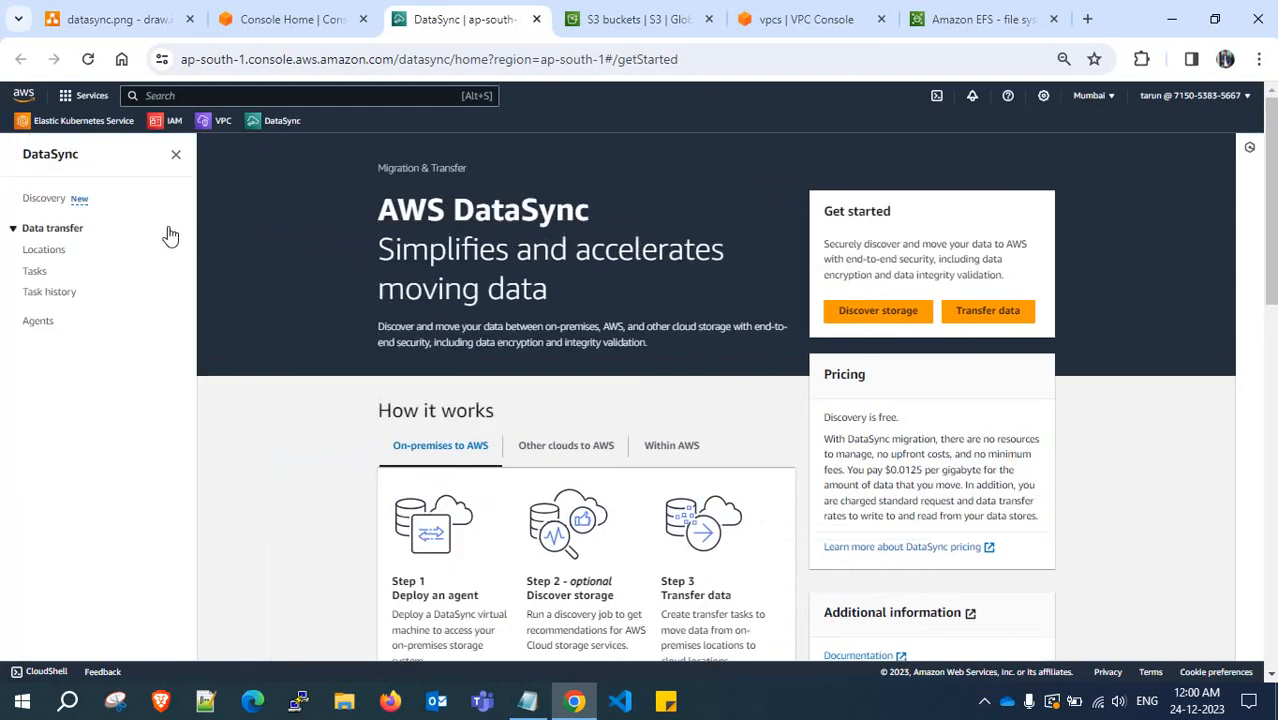
Start creating a DataSync agent with Amazon EC2 as hypervisor and public service endpoints in Asia Pacific (Mumbai)
click(44, 324)
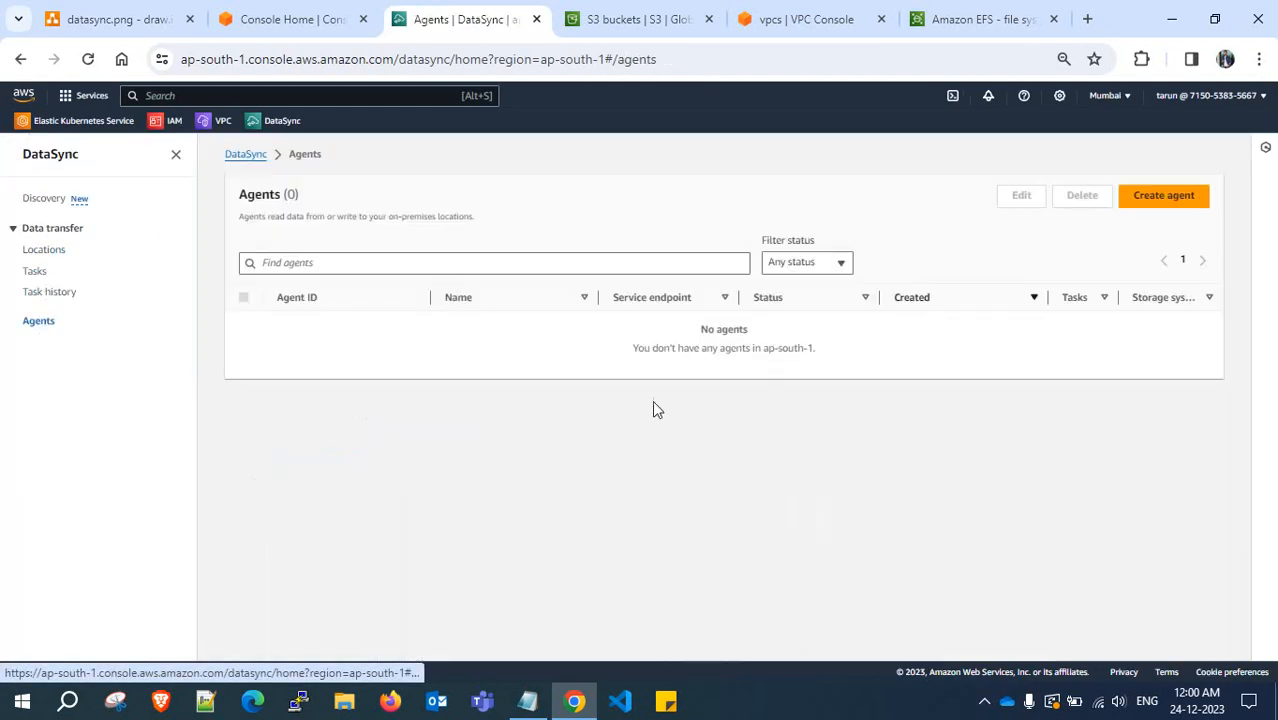
click(1156, 198)
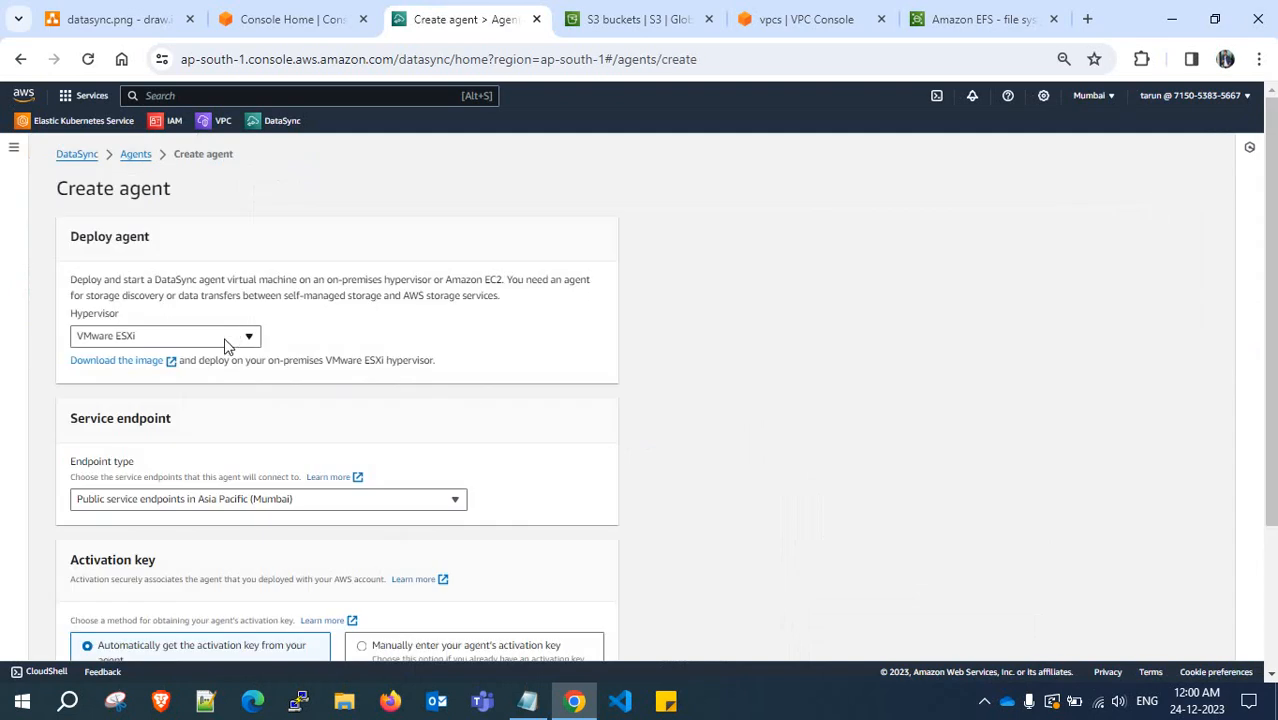
click(226, 340)
click(198, 435)
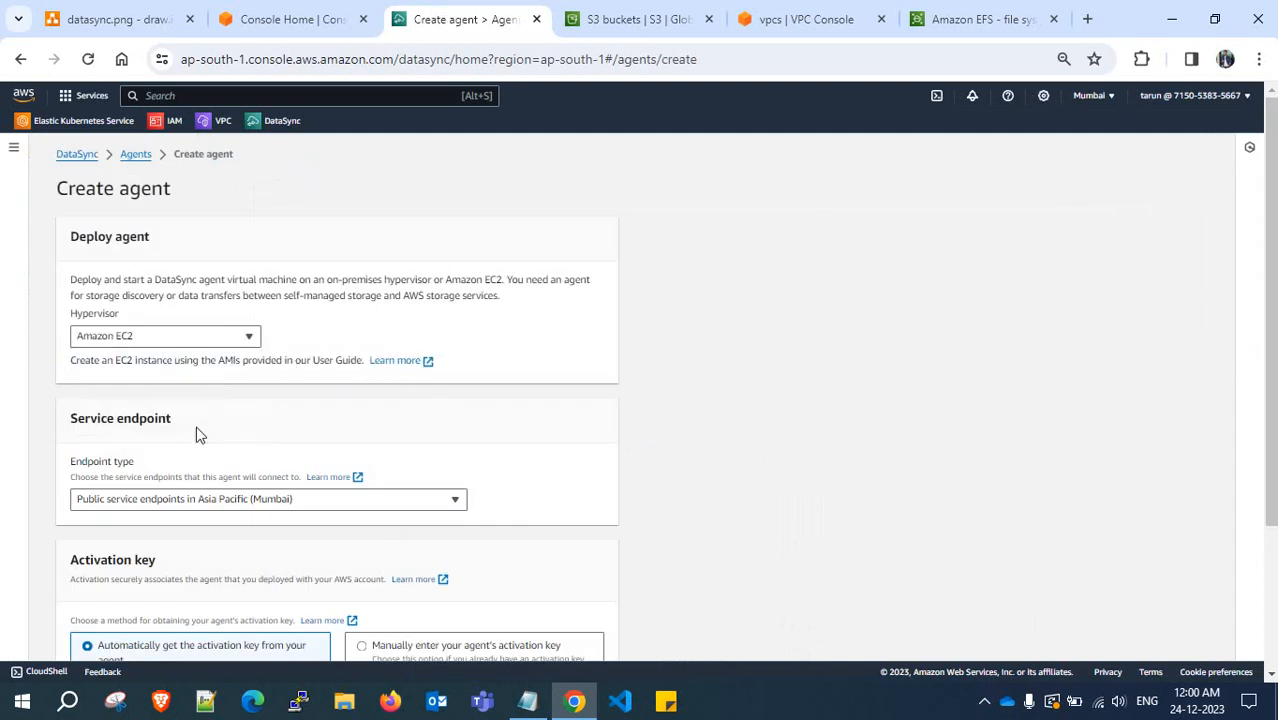
scroll(196, 432, down, 2)
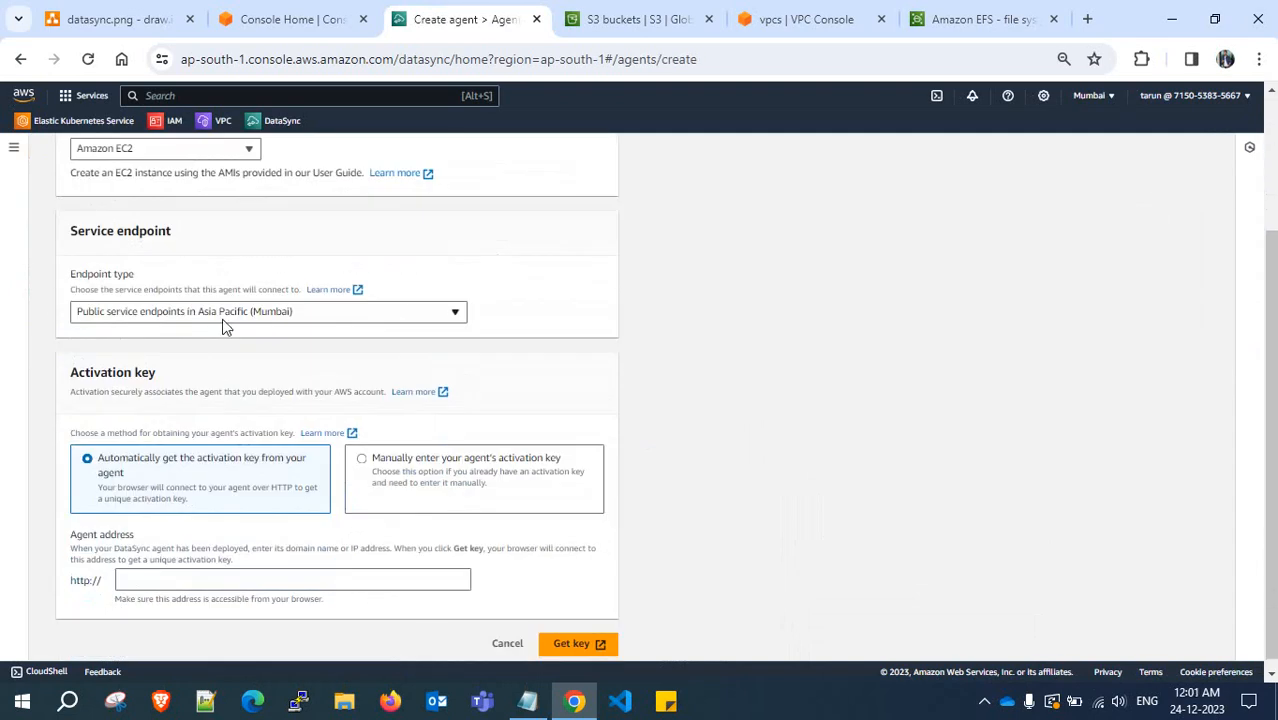
click(229, 314)
click(222, 335)
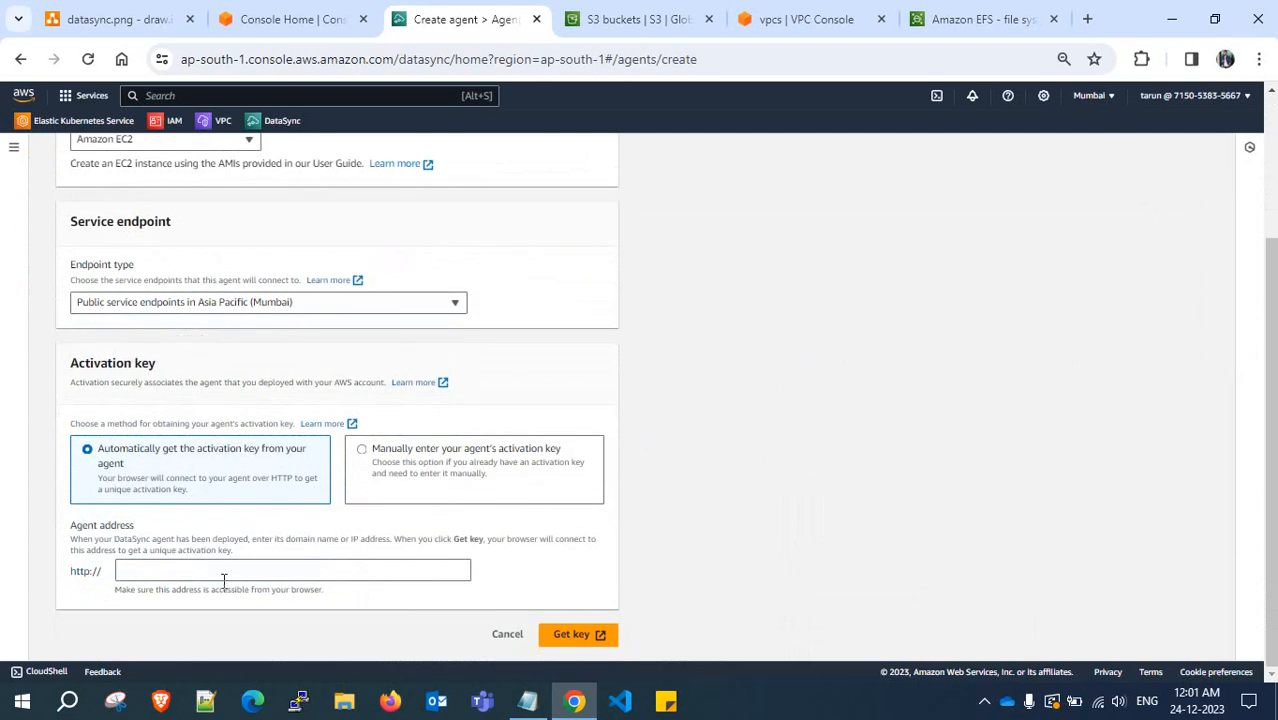
click(184, 575)
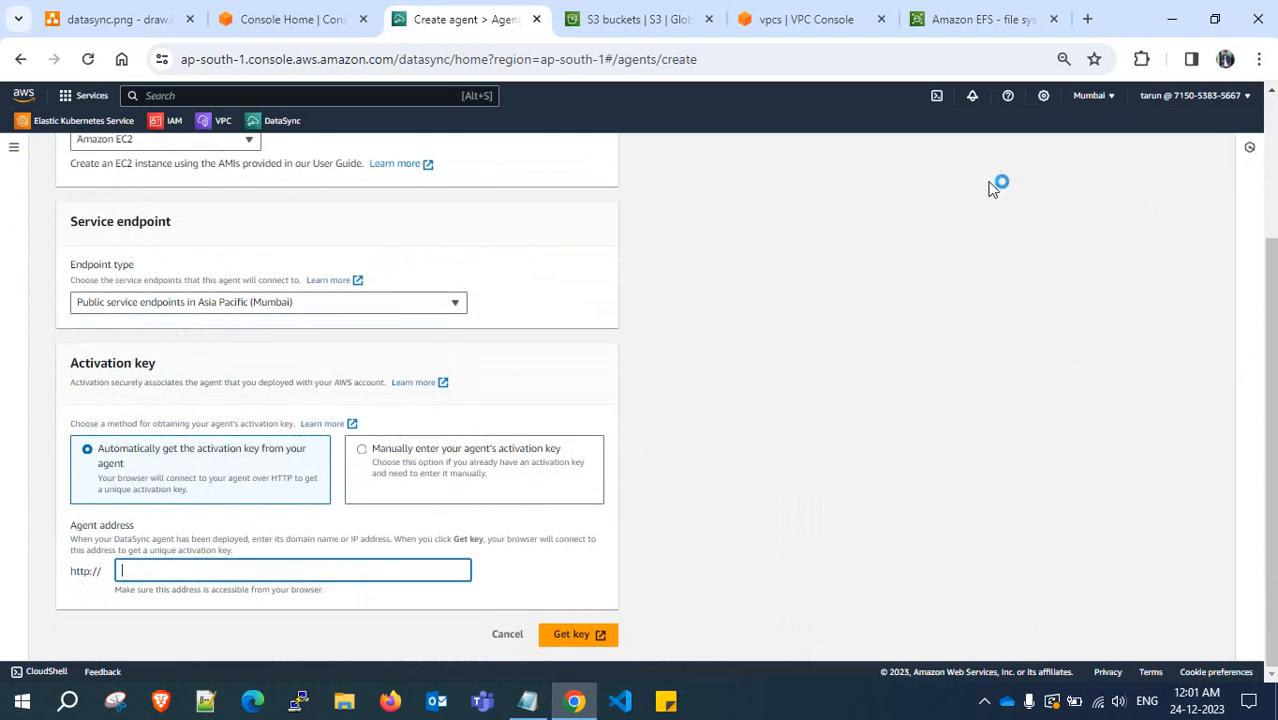
Open CloudShell in its own browser tab, closing the embedded shell and dismissing the welcome dialog
click(936, 98)
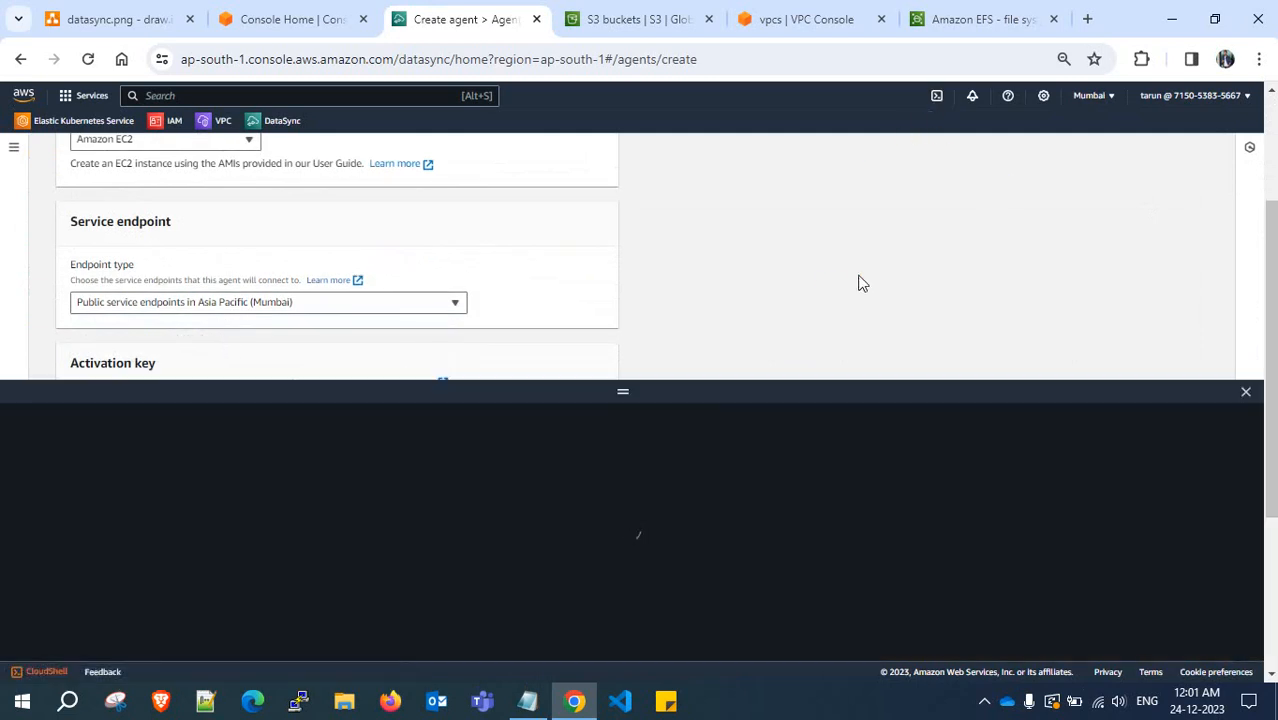
right_click(938, 98)
click(979, 113)
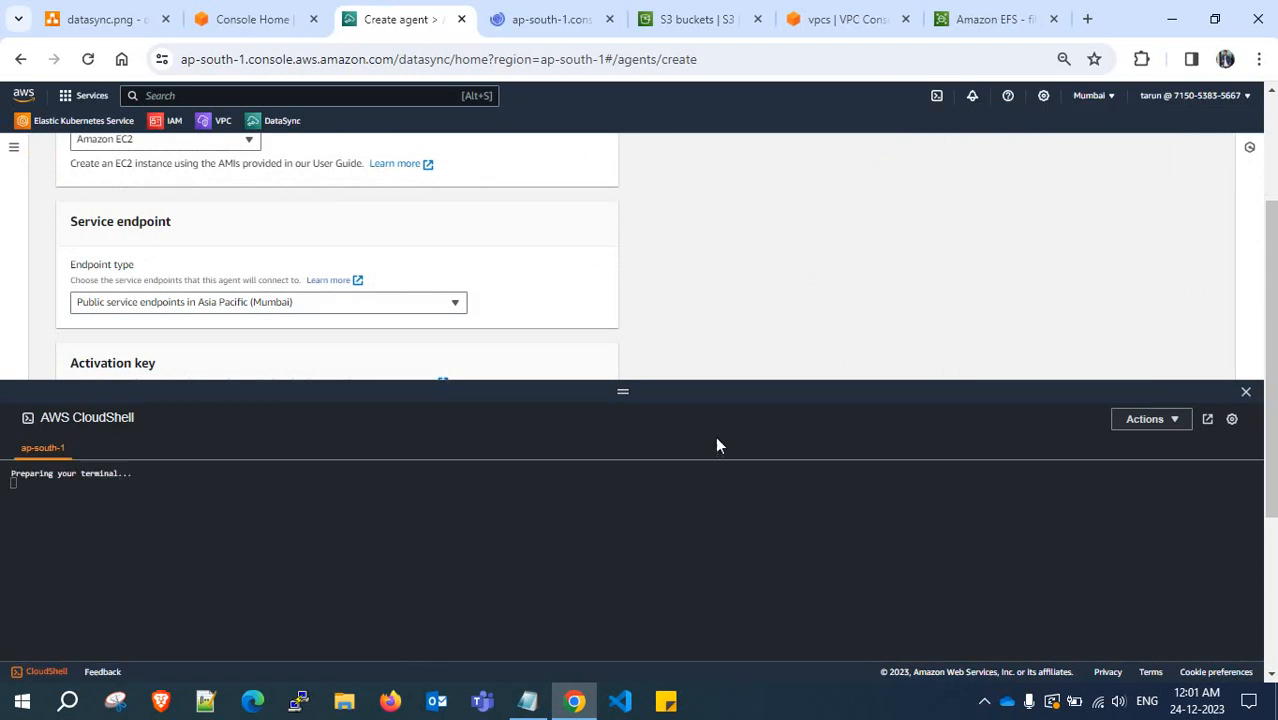
click(1245, 391)
click(560, 18)
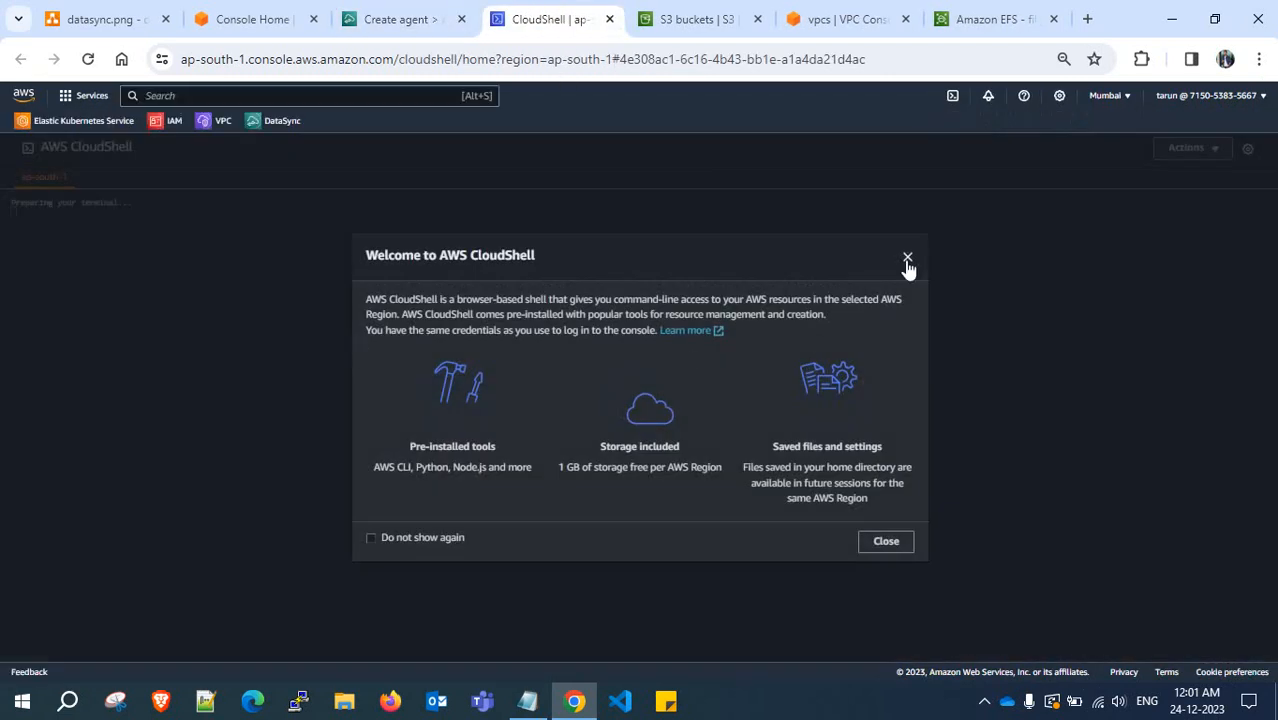
click(907, 259)
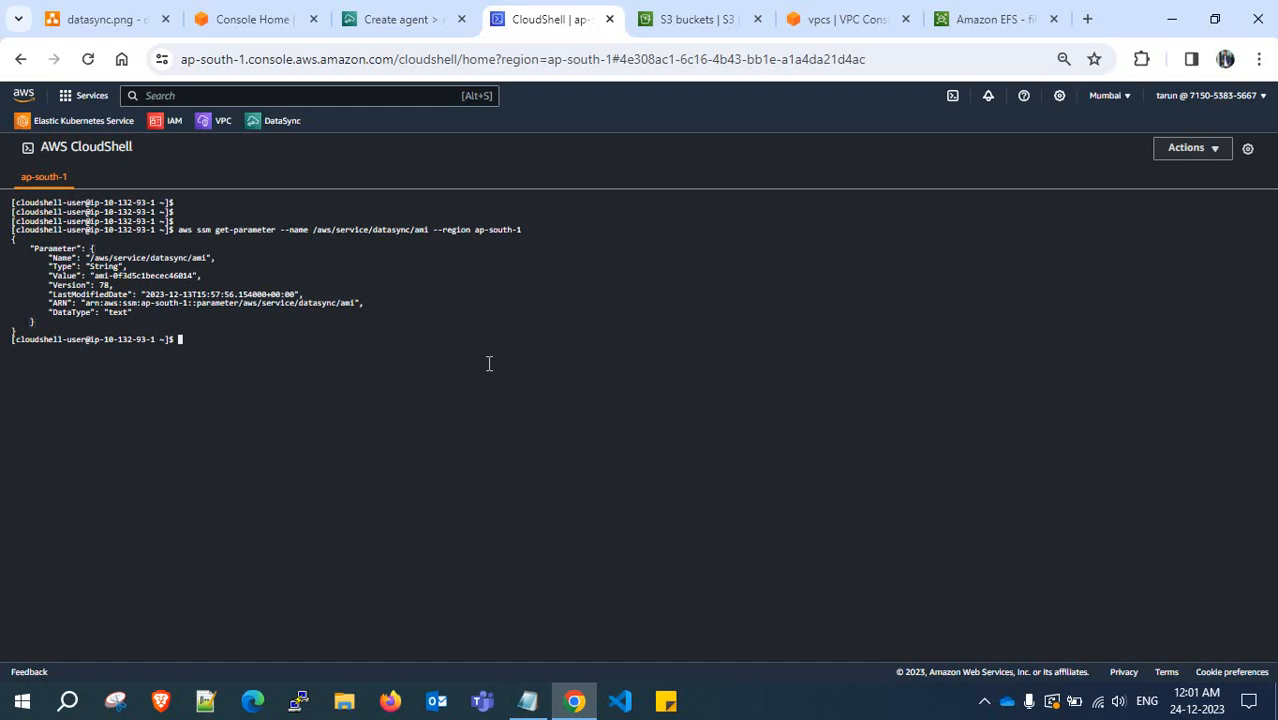
Clear the CloudShell terminal and list the home directory's contents with ls
key(ctrl+l)
key(Return)
key(Return)
text(ls)
key(Return)
key(Return)
key(Return)
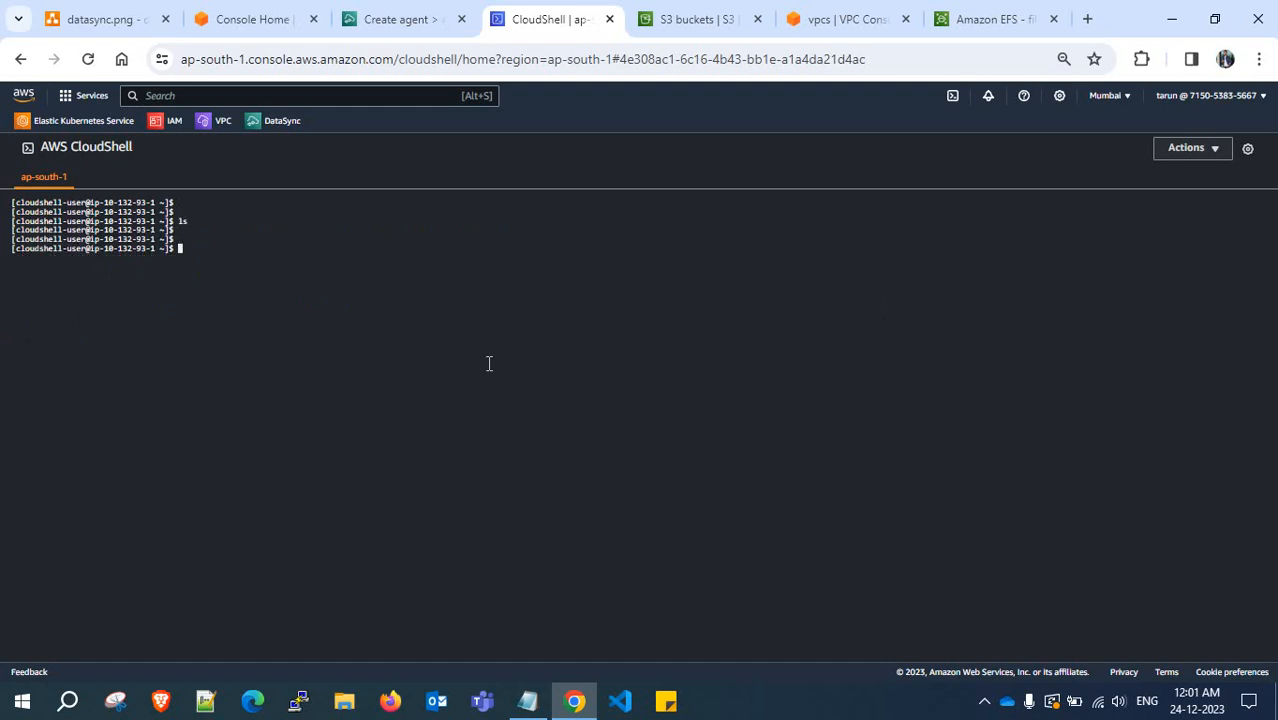
Copy the aws ssm get-parameter command for the DataSync AMI from the Notepad notes and paste it at the CloudShell prompt
click(527, 700)
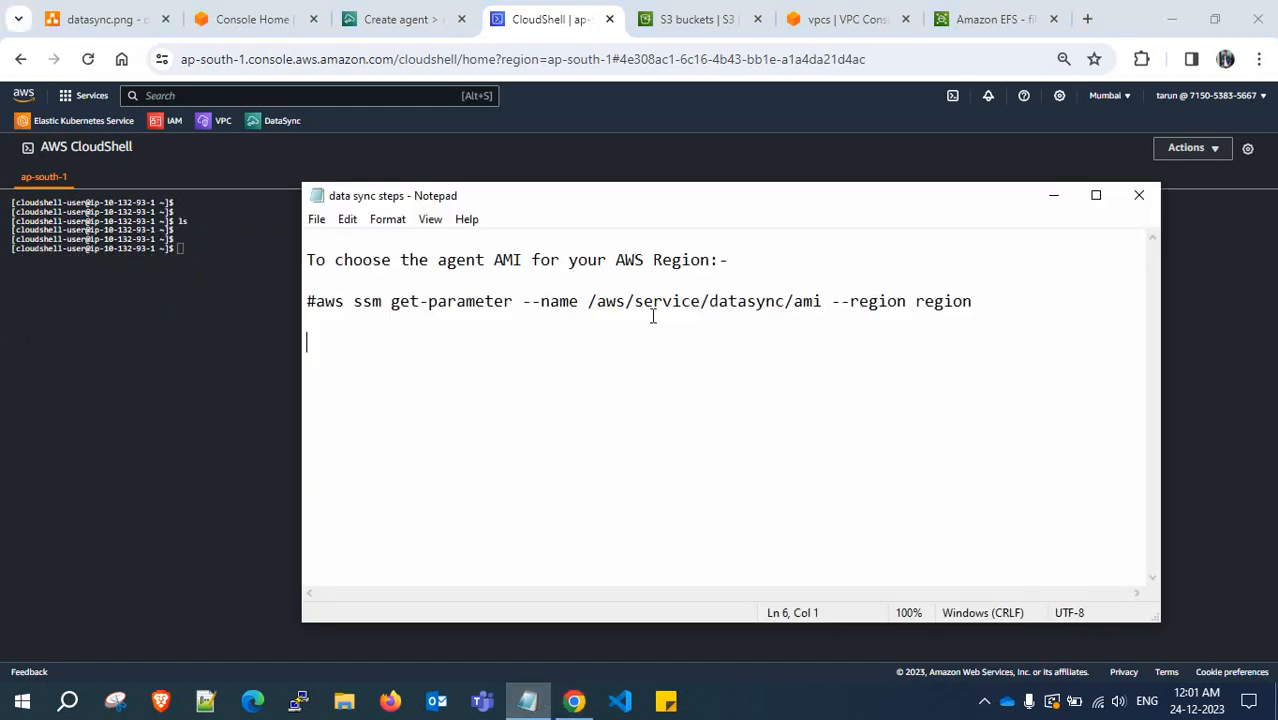
drag(987, 300, 314, 308)
key(ctrl+c)
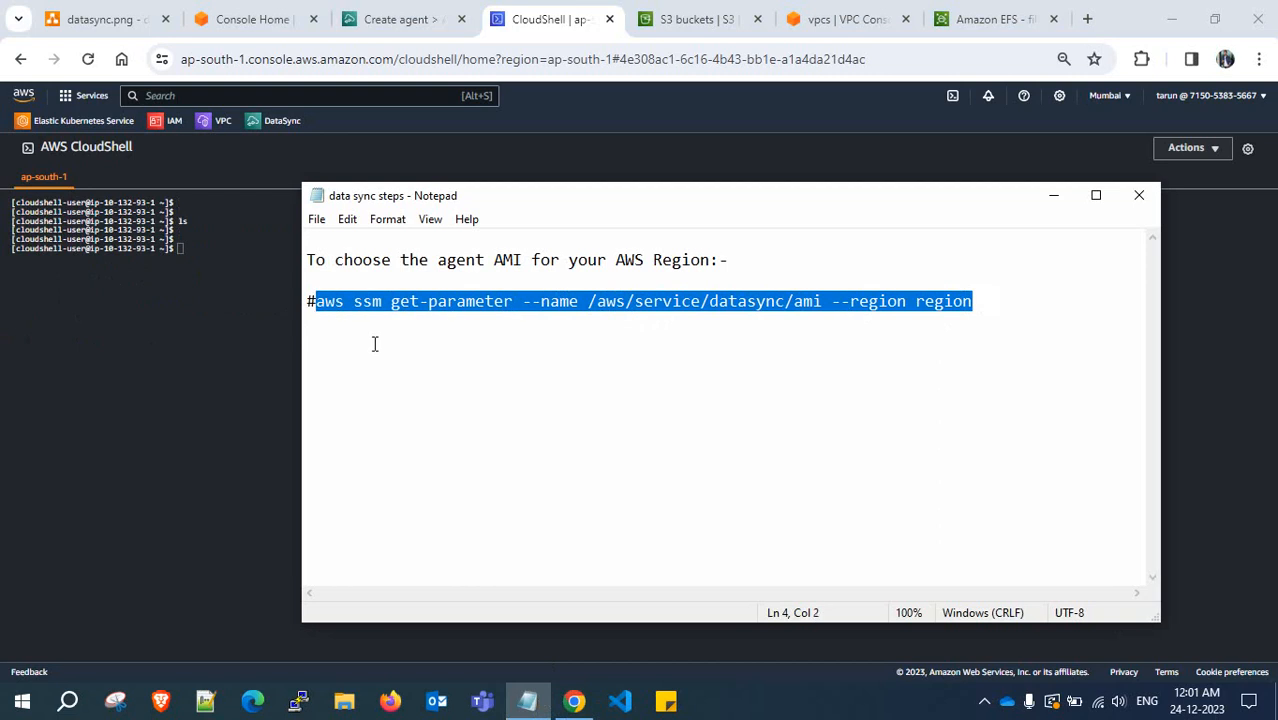
key(alt+Tab)
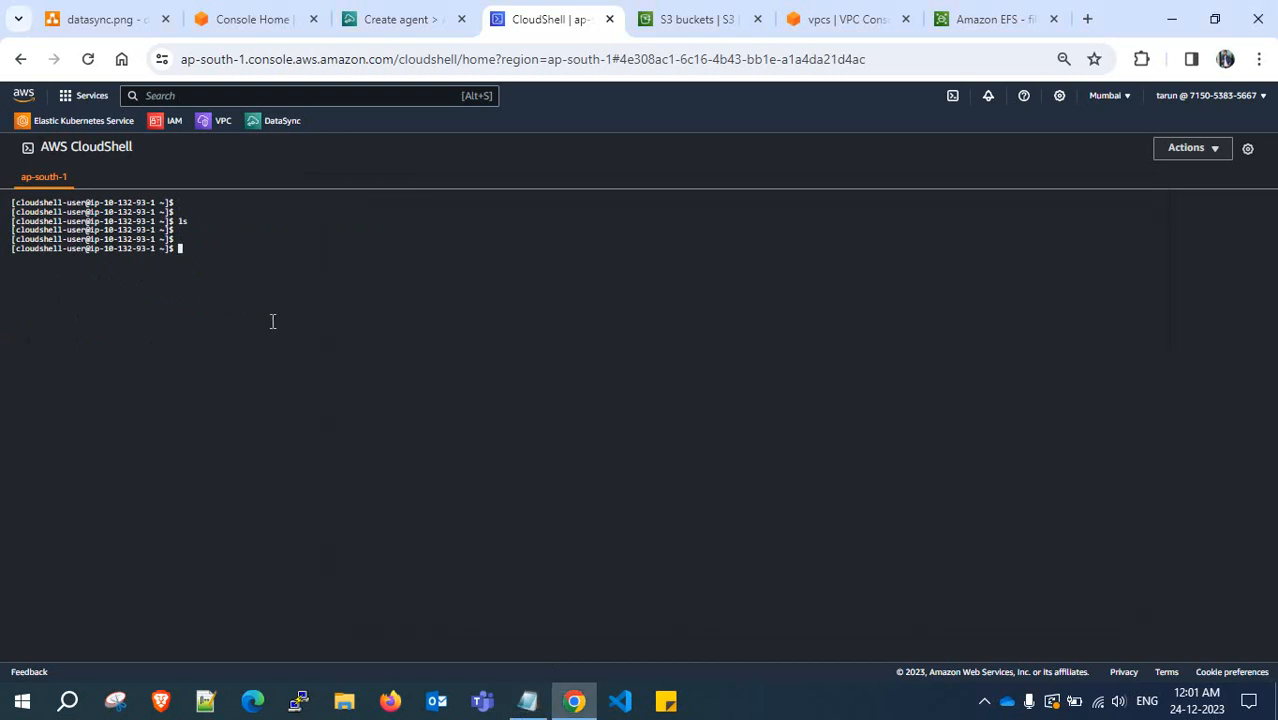
right_click(296, 291)
click(356, 475)
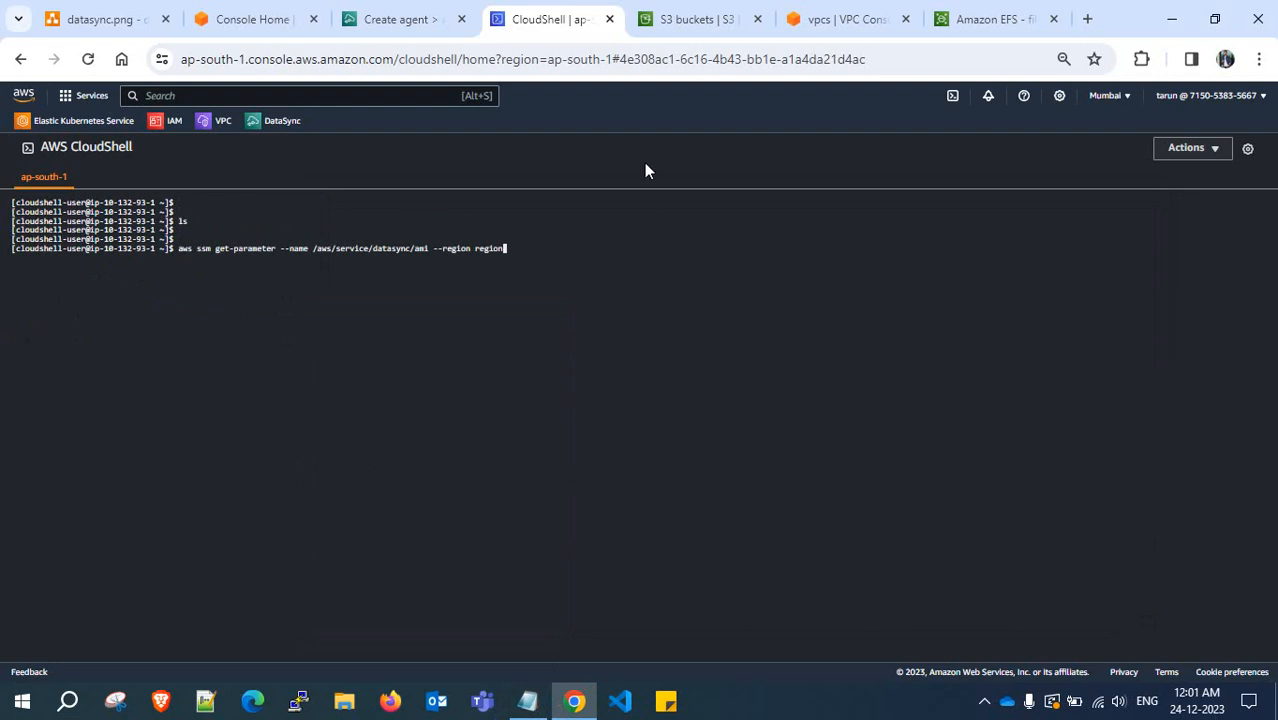
Enlarge the page, replace the command's region placeholder with ap-south-1 and run it
key(ctrl+plus)
key(BackSpace)
key(BackSpace)
key(BackSpace)
key(BackSpace)
key(BackSpace)
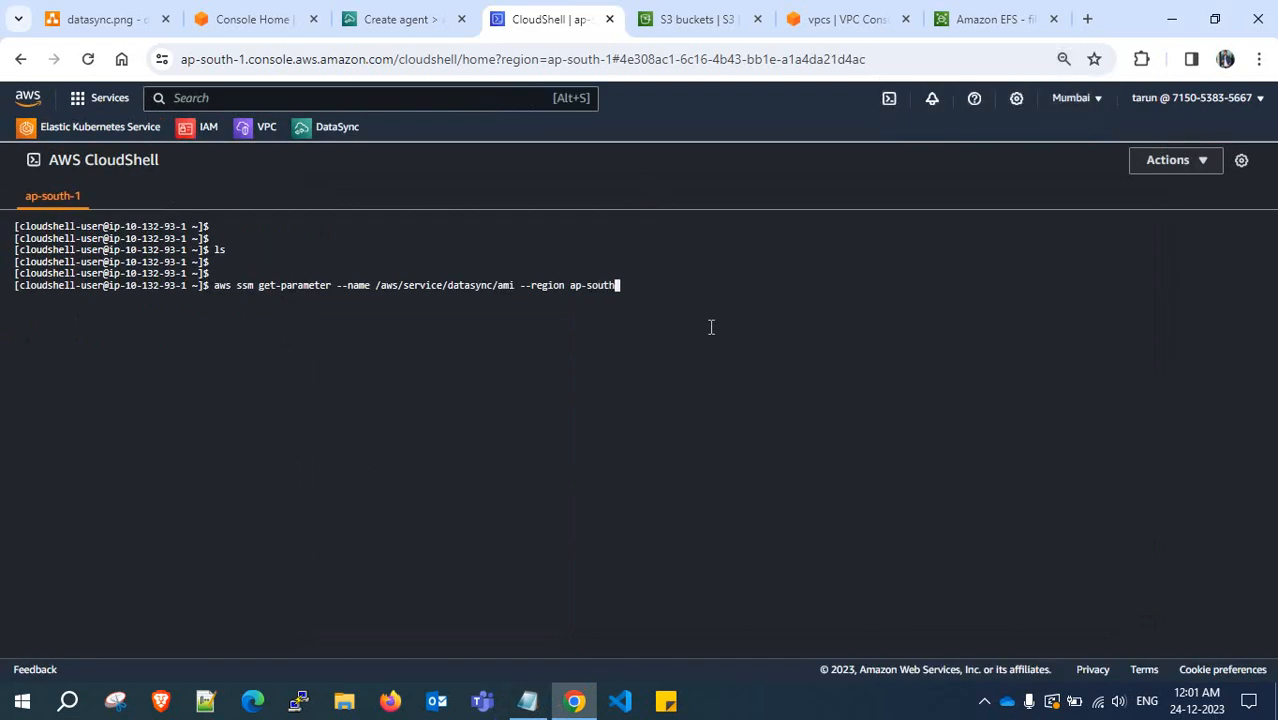
key(Return)
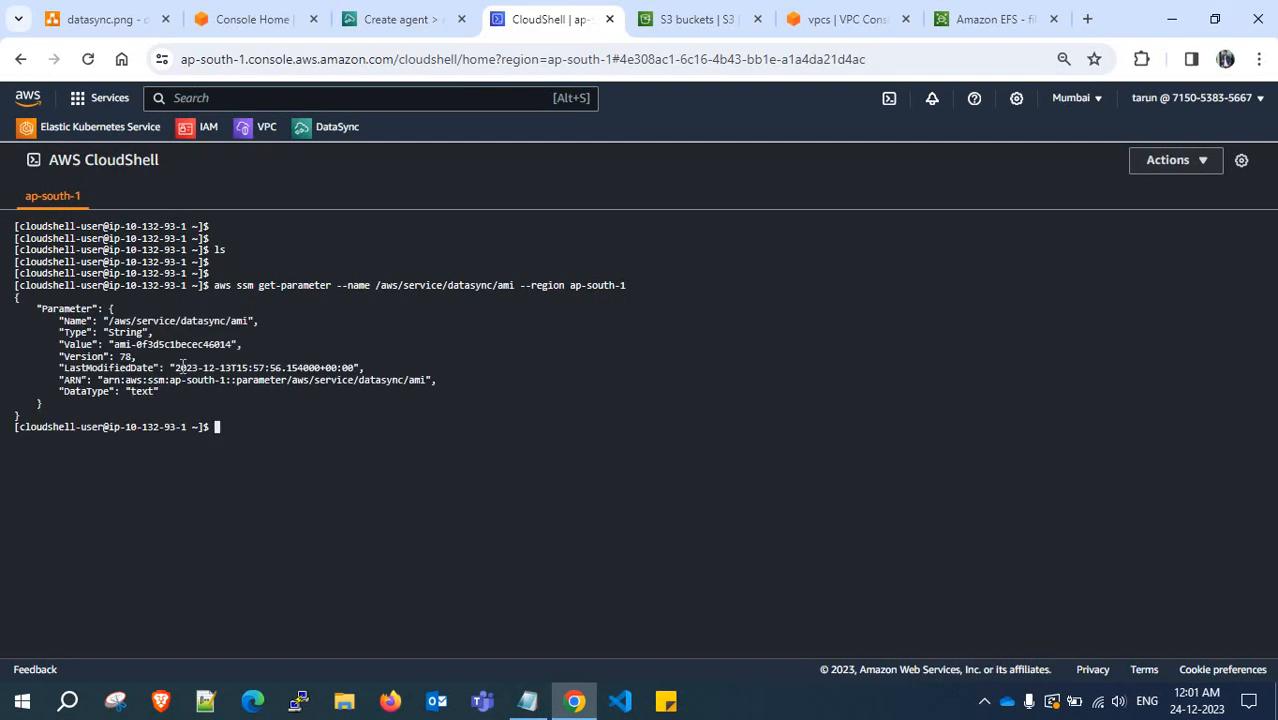
Copy the AMI ID ami-0f3d5c1becec46014 from the command output into the data sync steps note in Notepad, then minimize Notepad
drag(113, 345, 234, 342)
key(ctrl+c)
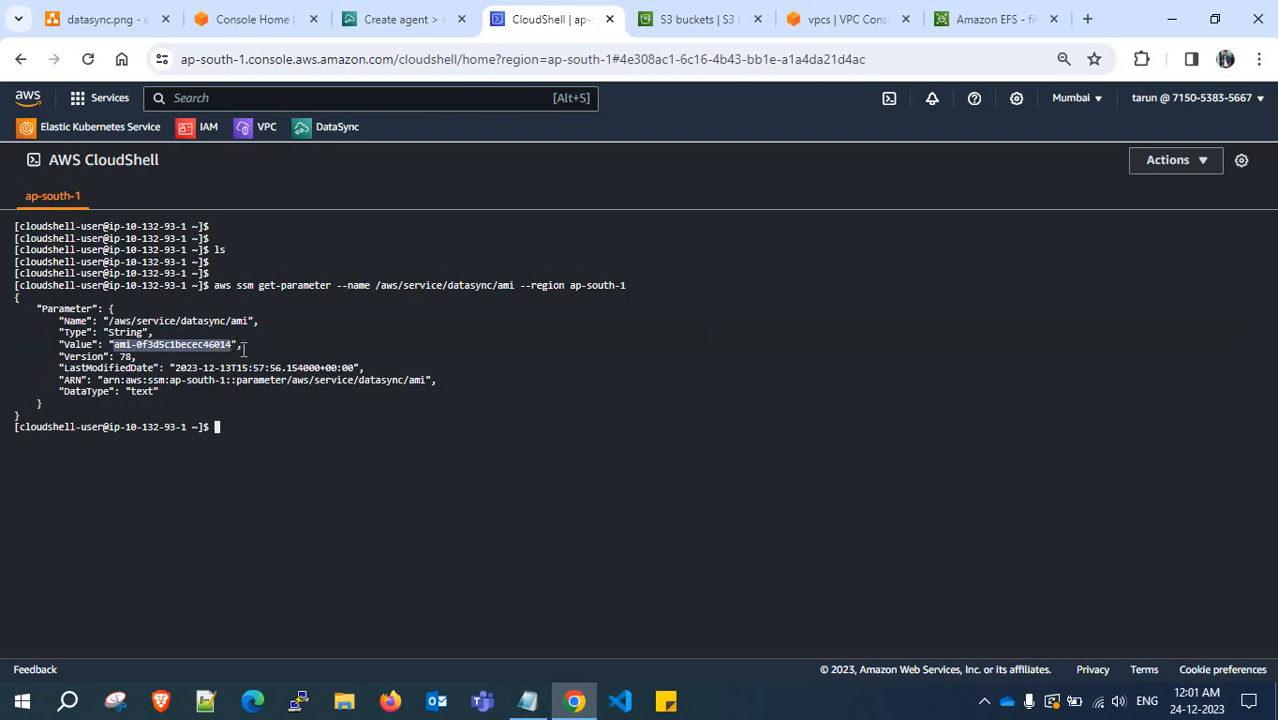
click(527, 700)
click(548, 401)
key(ctrl+v)
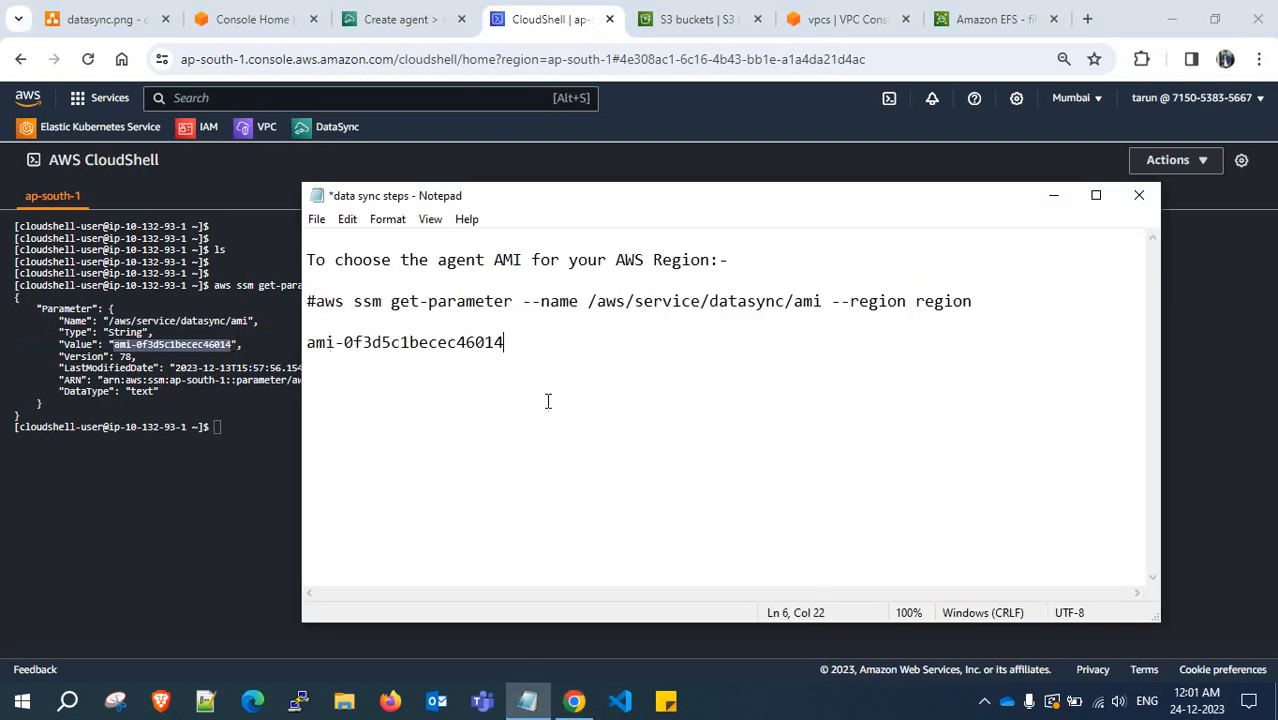
drag(535, 343, 296, 347)
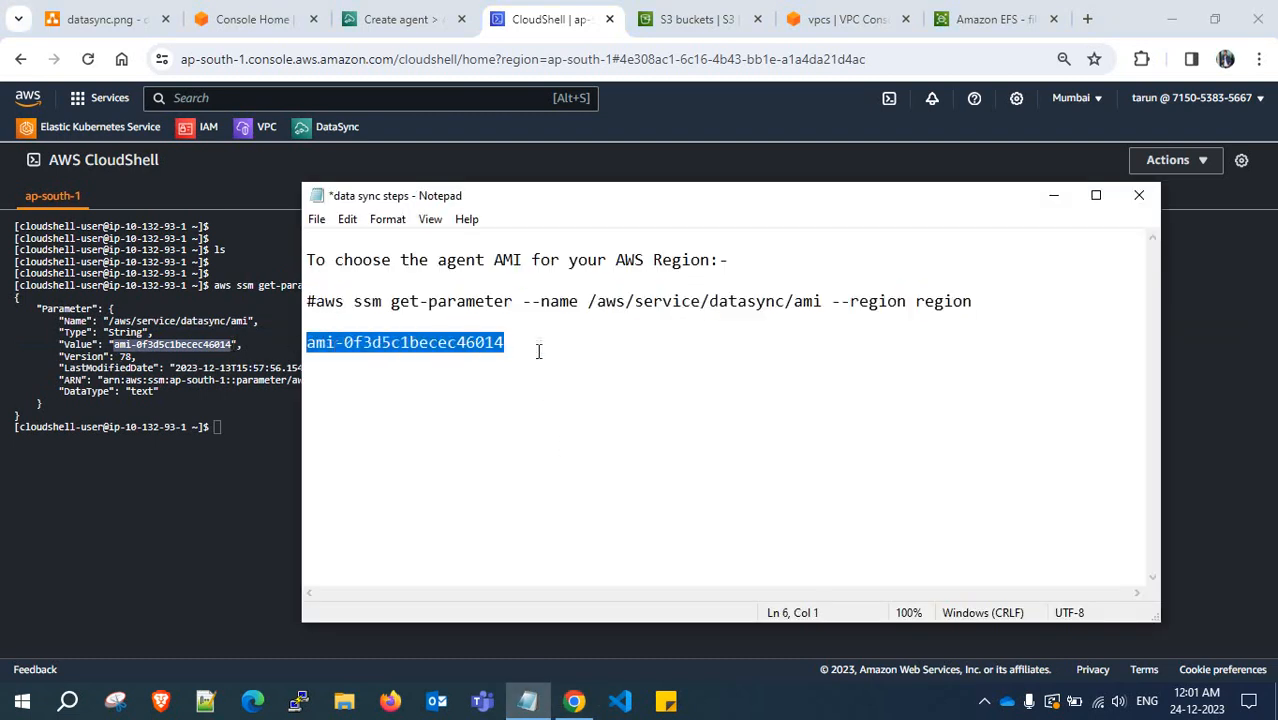
click(838, 302)
click(1053, 195)
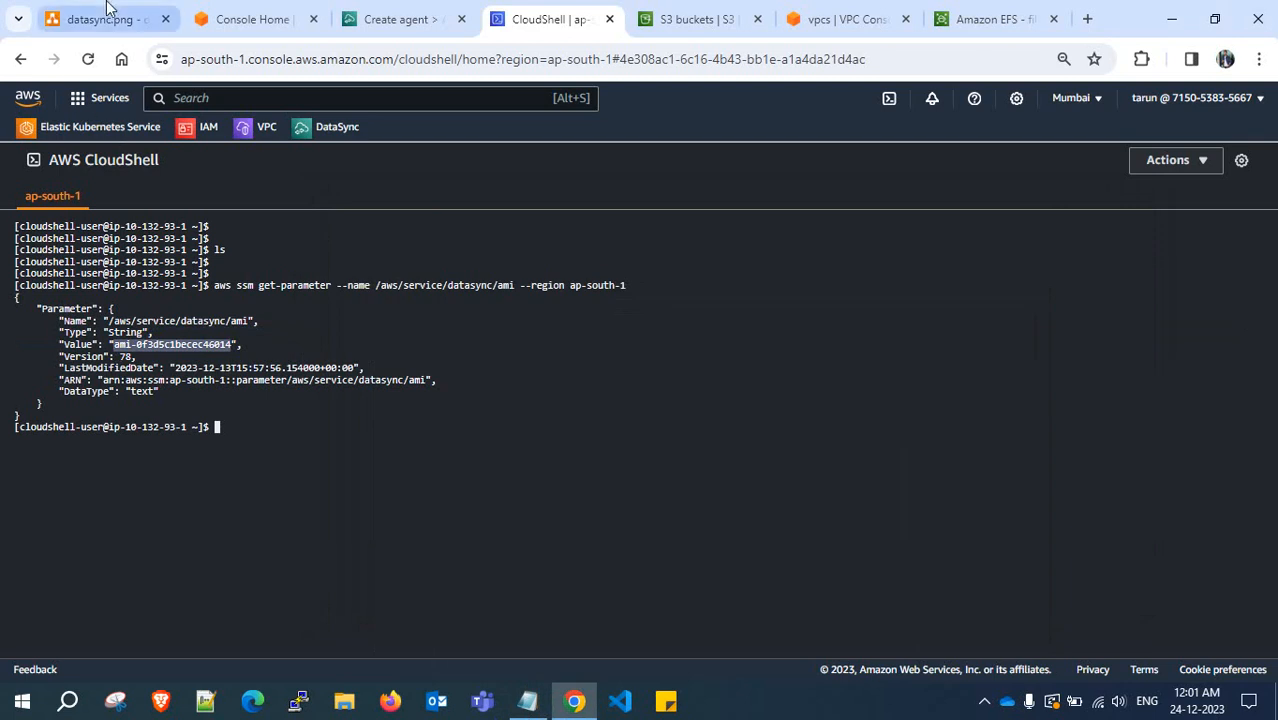
Review the DataSync agent's place in the draw.io architecture diagram and return to the Create agent page
click(108, 12)
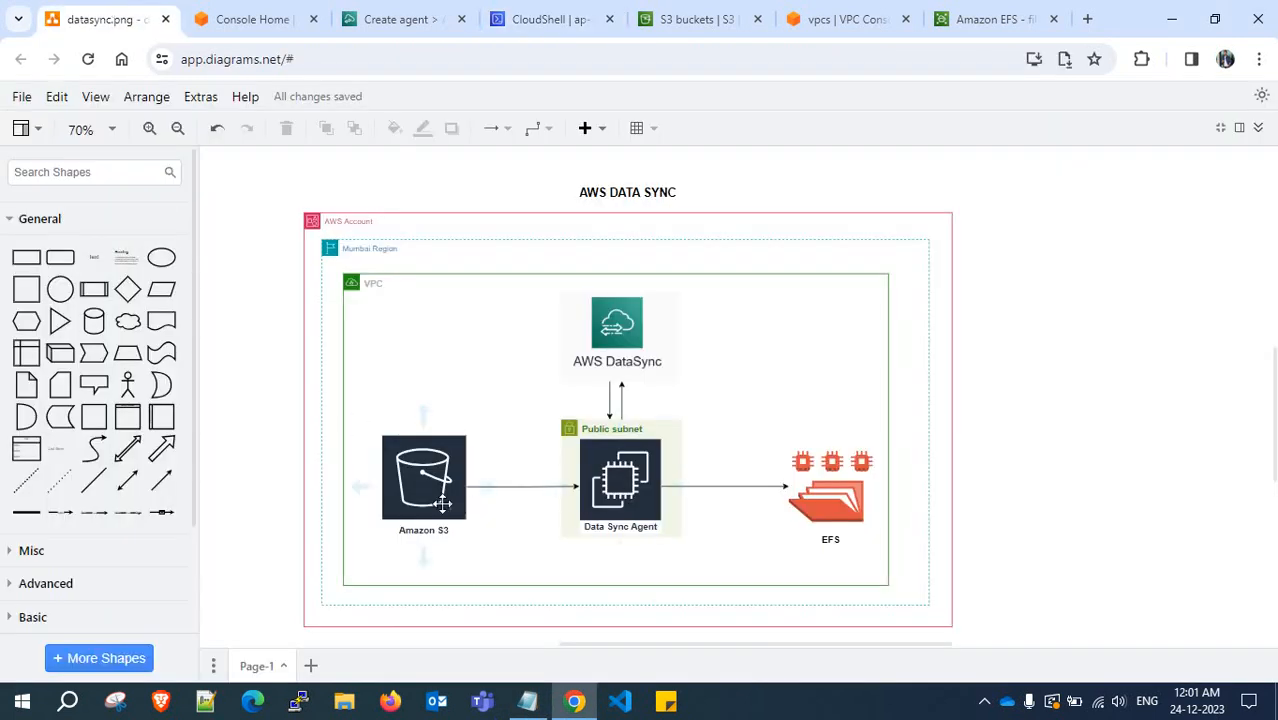
click(622, 320)
click(618, 400)
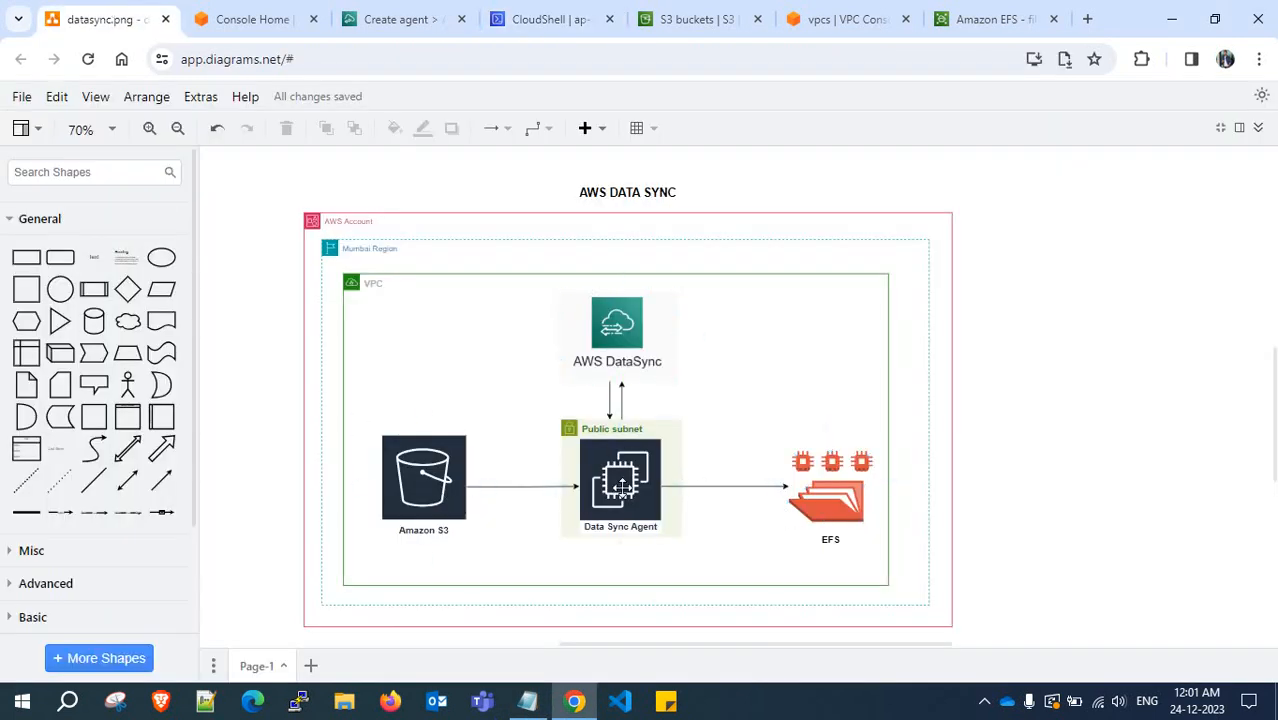
click(441, 11)
scroll(378, 271, up, 3)
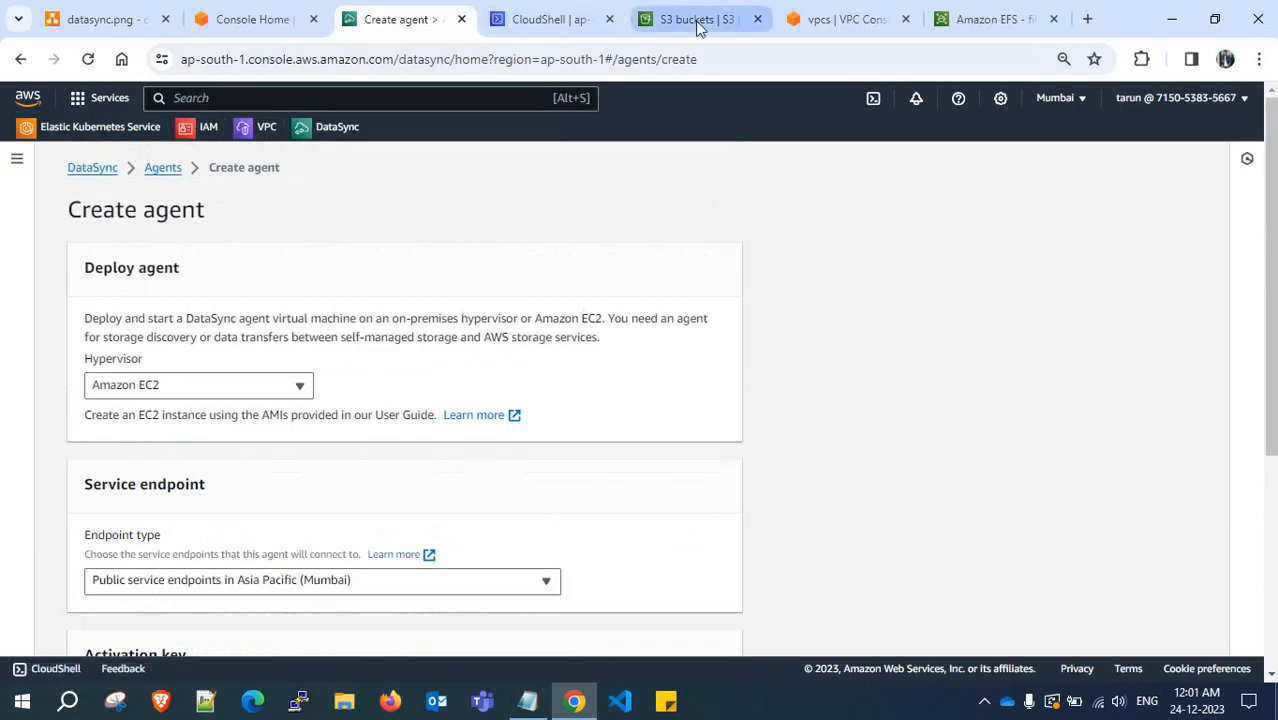
Move the VPC browser tab beside the Create agent tab and open the EC2 console in it
drag(830, 19, 585, 8)
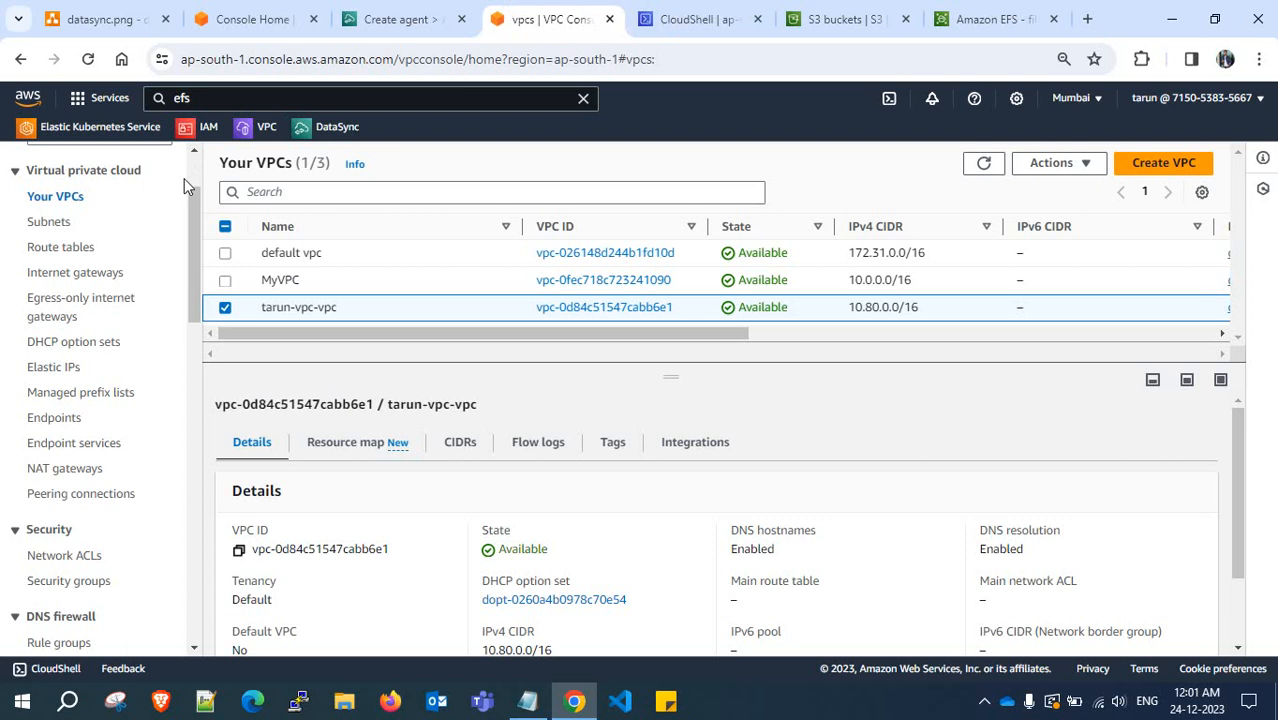
scroll(184, 178, up, 2)
click(181, 100)
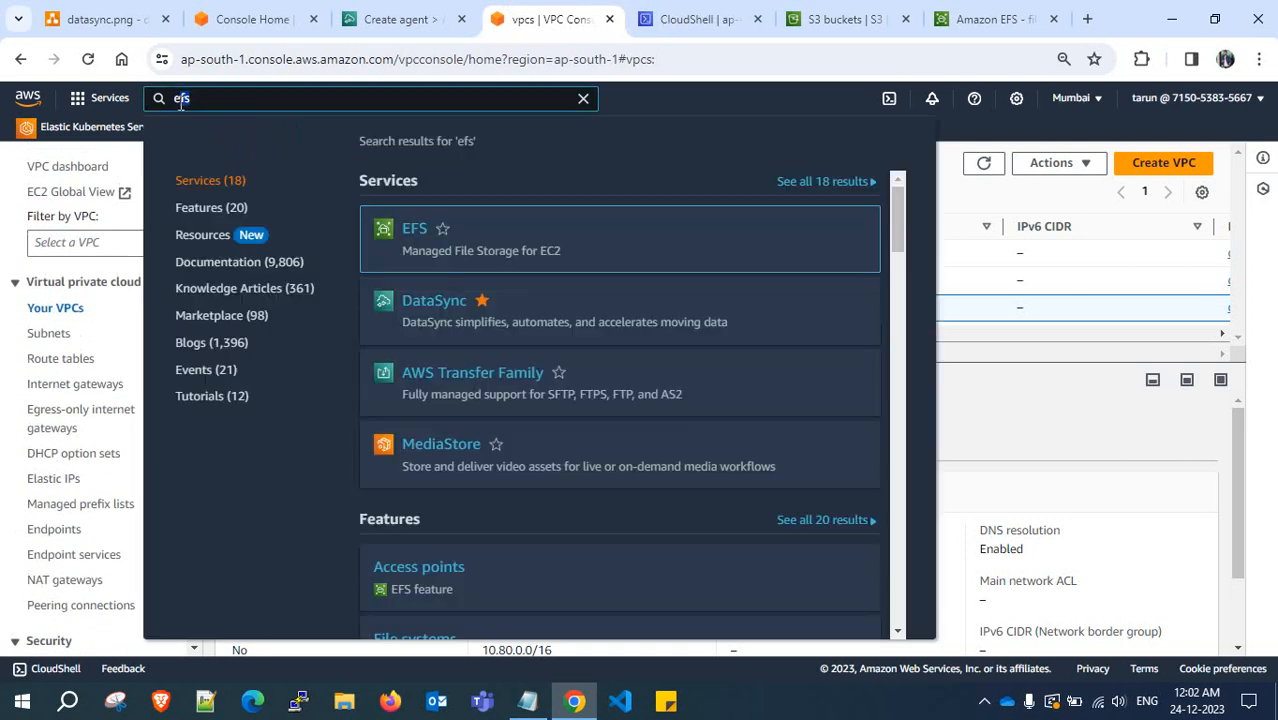
text(c2)
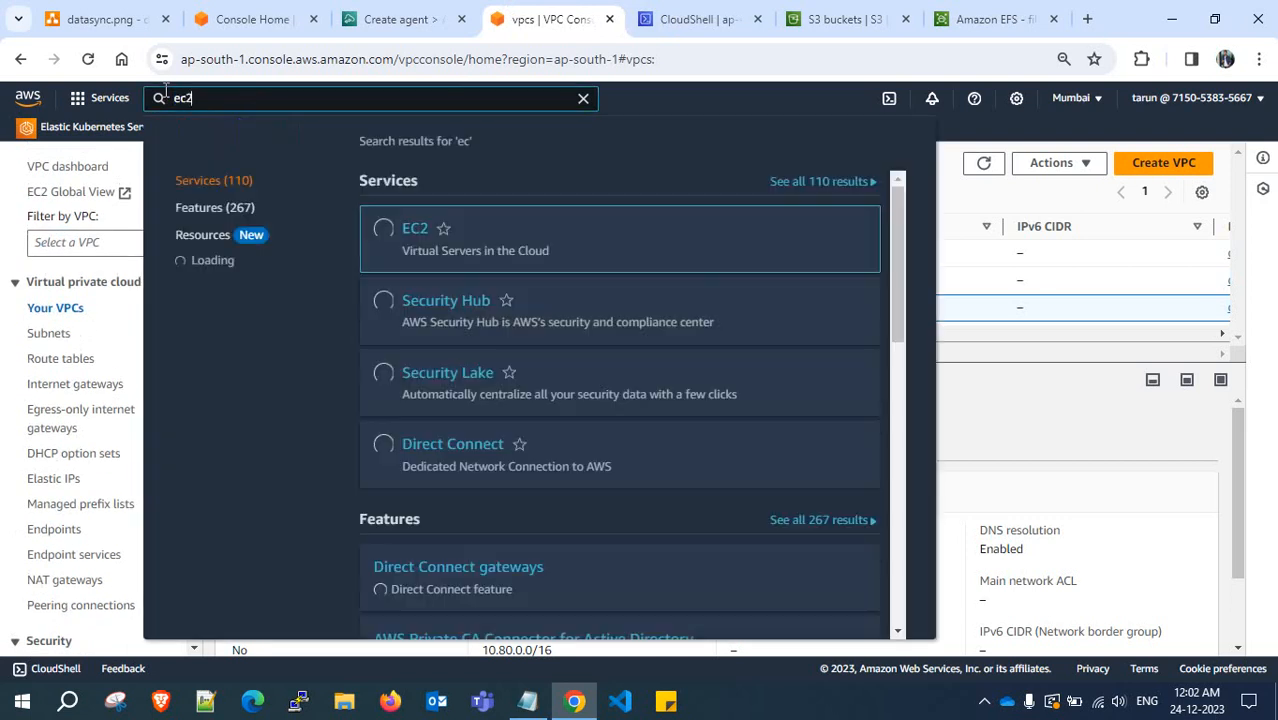
click(416, 233)
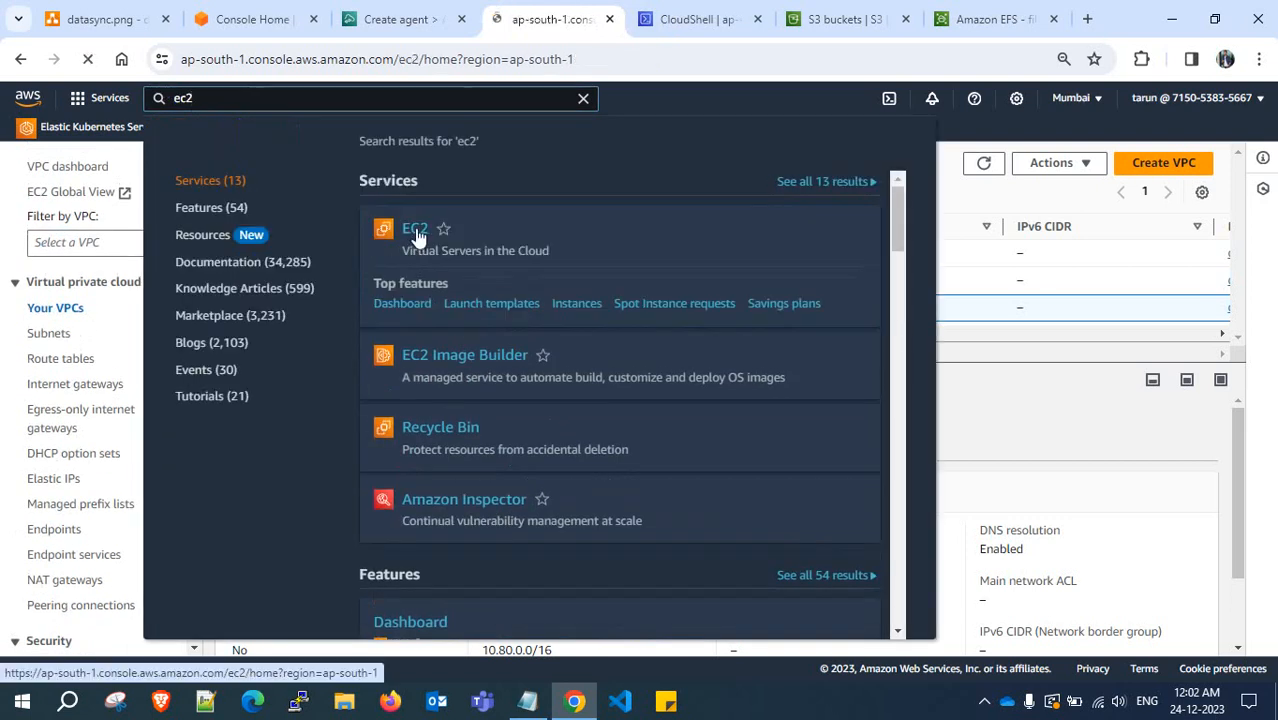
Close the CloudShell browser tab and return to the EC2 dashboard
click(690, 19)
click(759, 20)
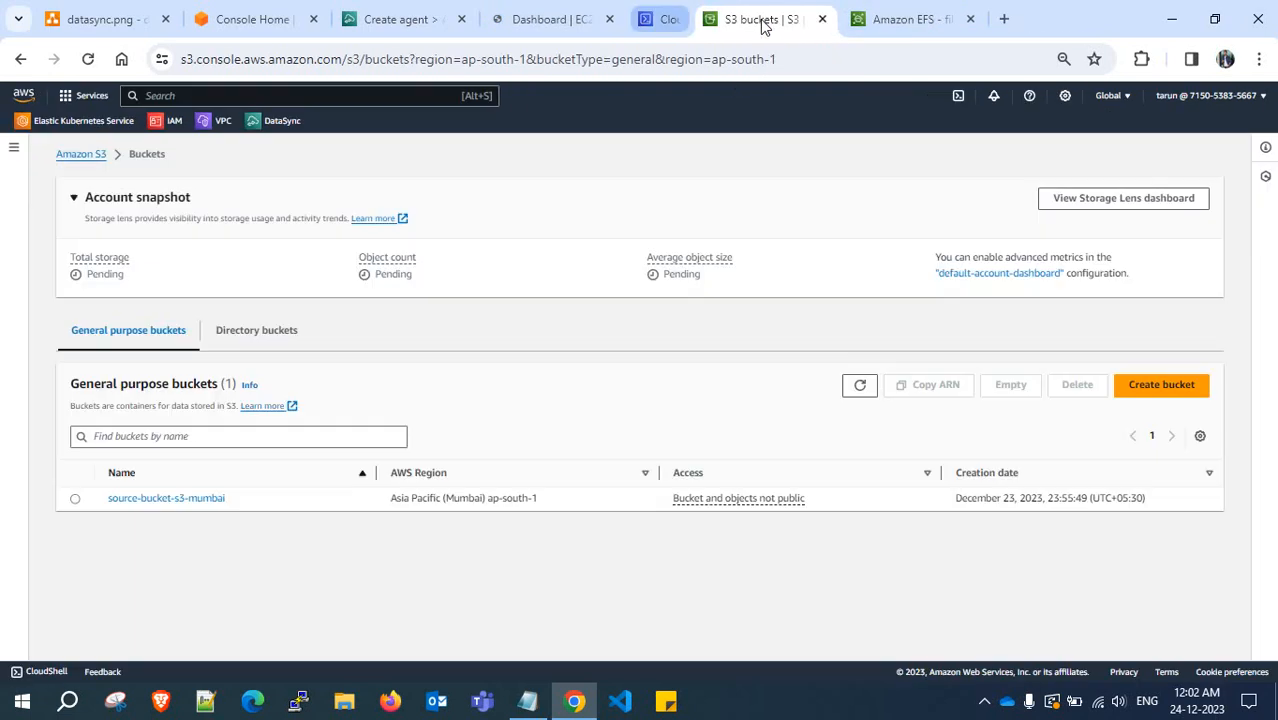
click(614, 8)
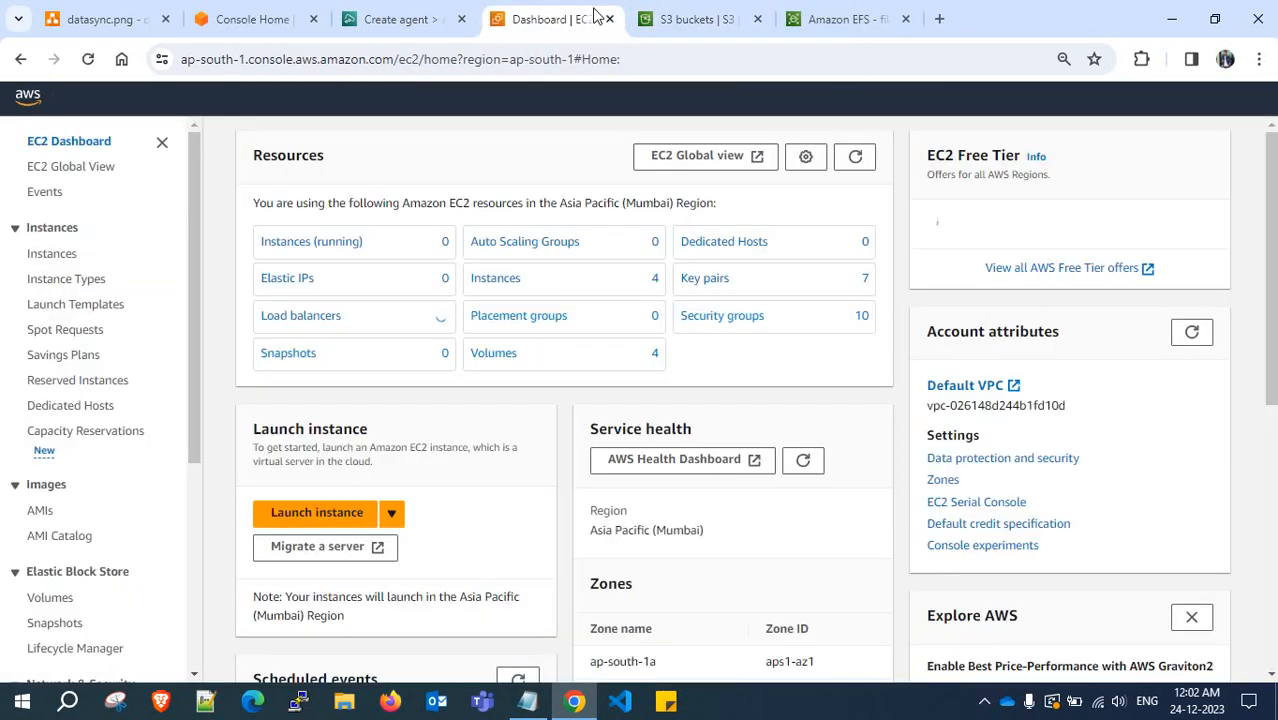
Start launching a new EC2 instance from the running instances list and name it data-sync-agent-ec2
click(293, 246)
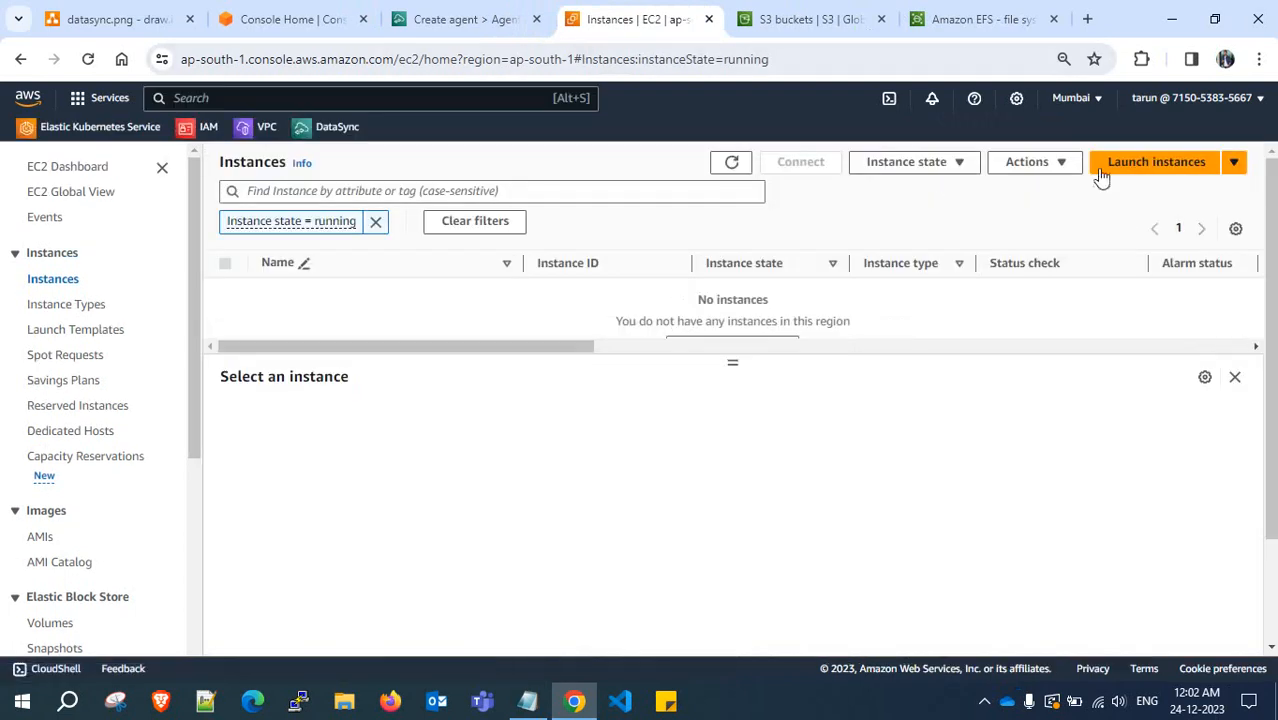
click(1101, 168)
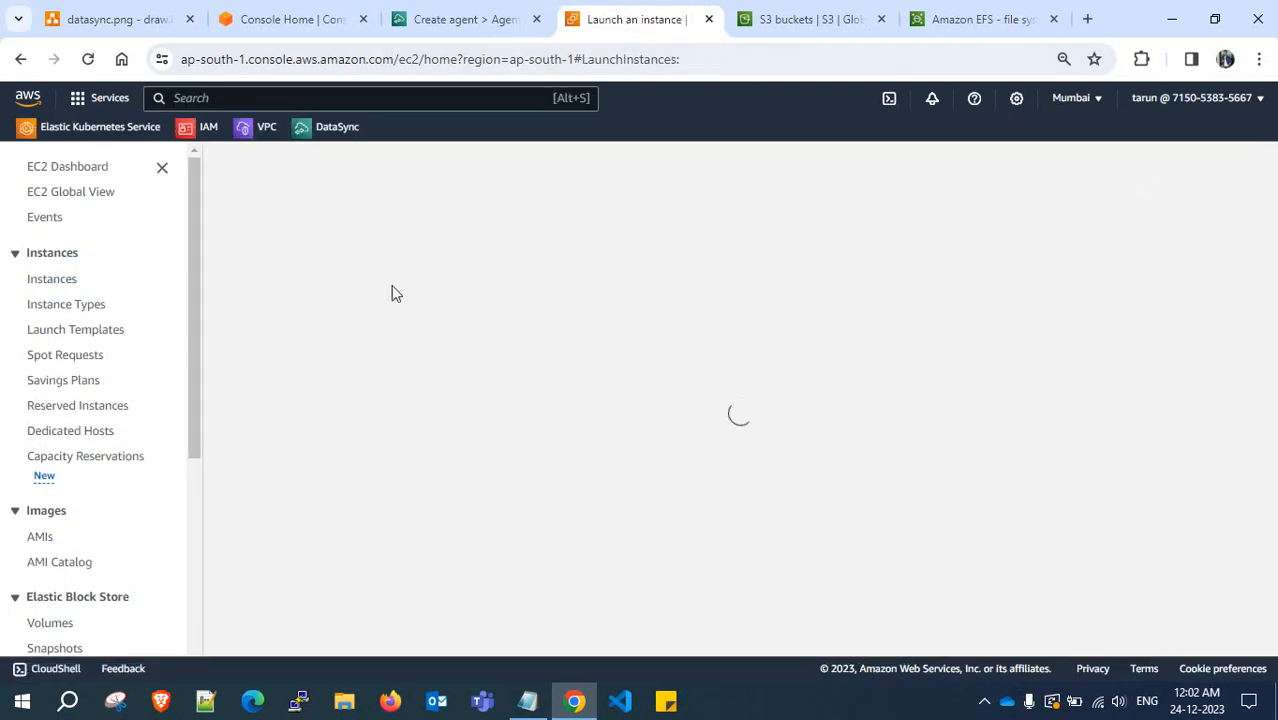
scroll(379, 316, down, 2)
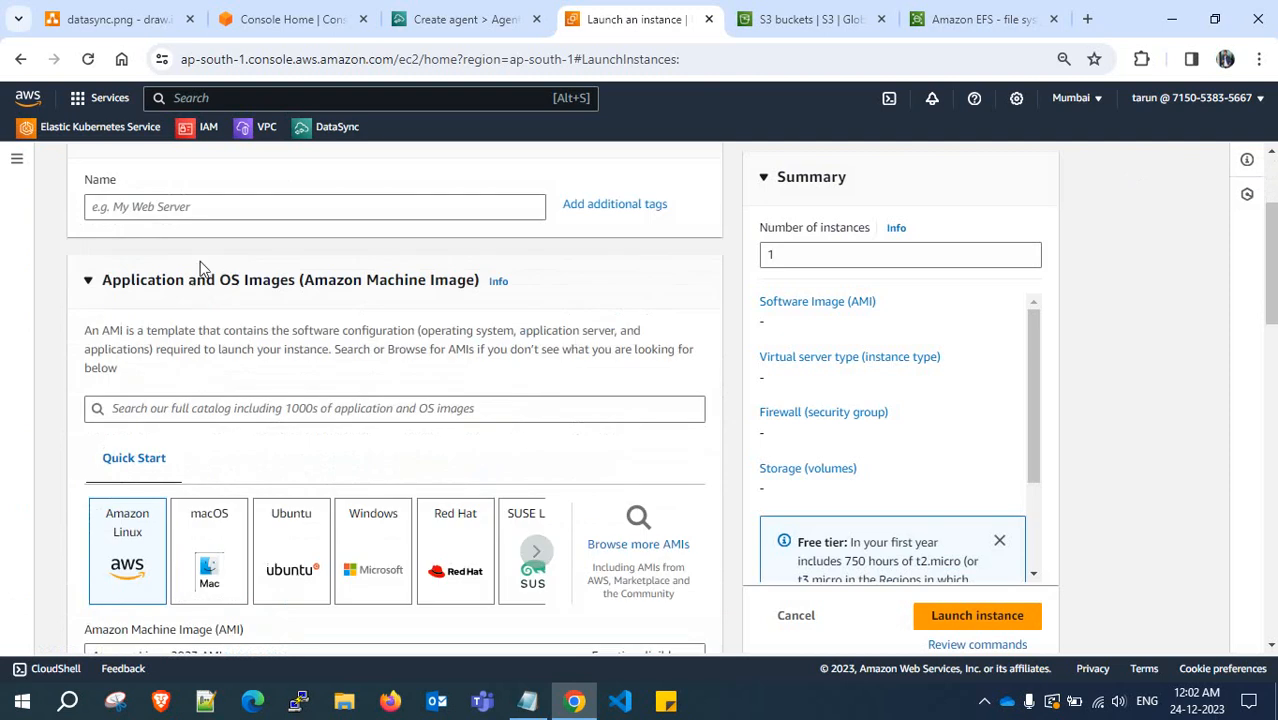
click(207, 206)
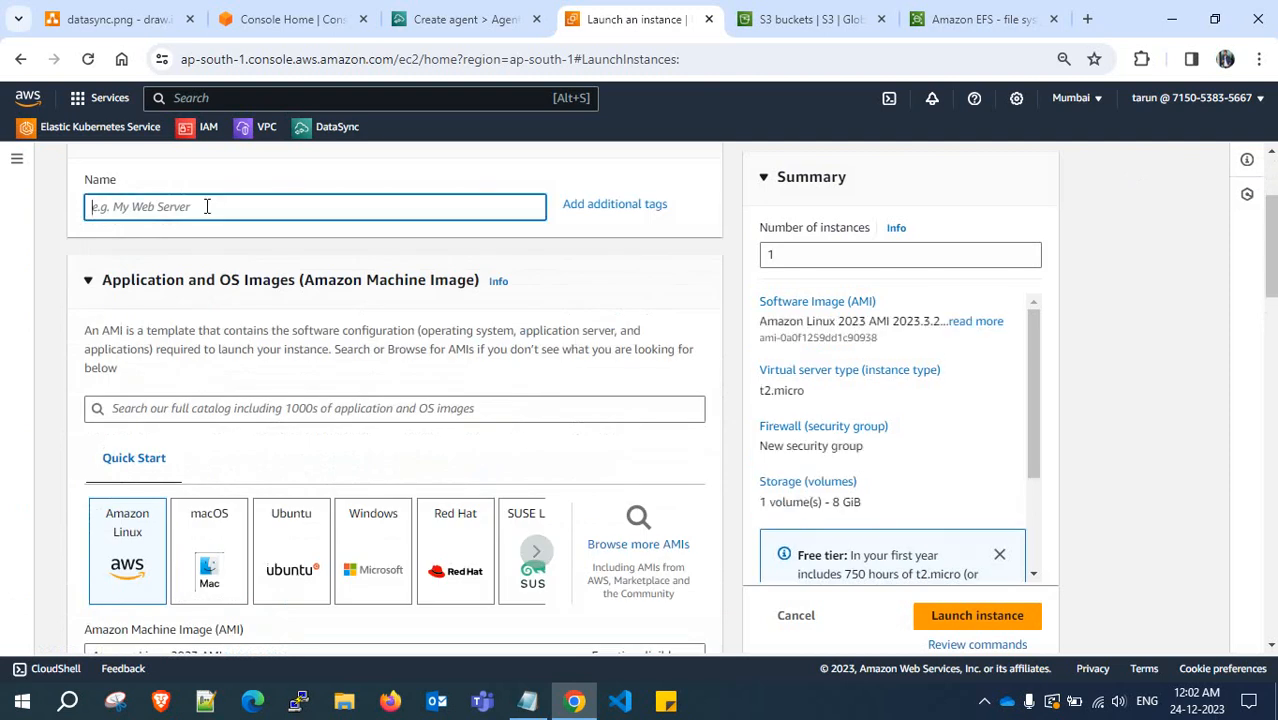
text(data-sync-agent-ec2)
scroll(251, 245, down, 4)
scroll(559, 485, down, 2)
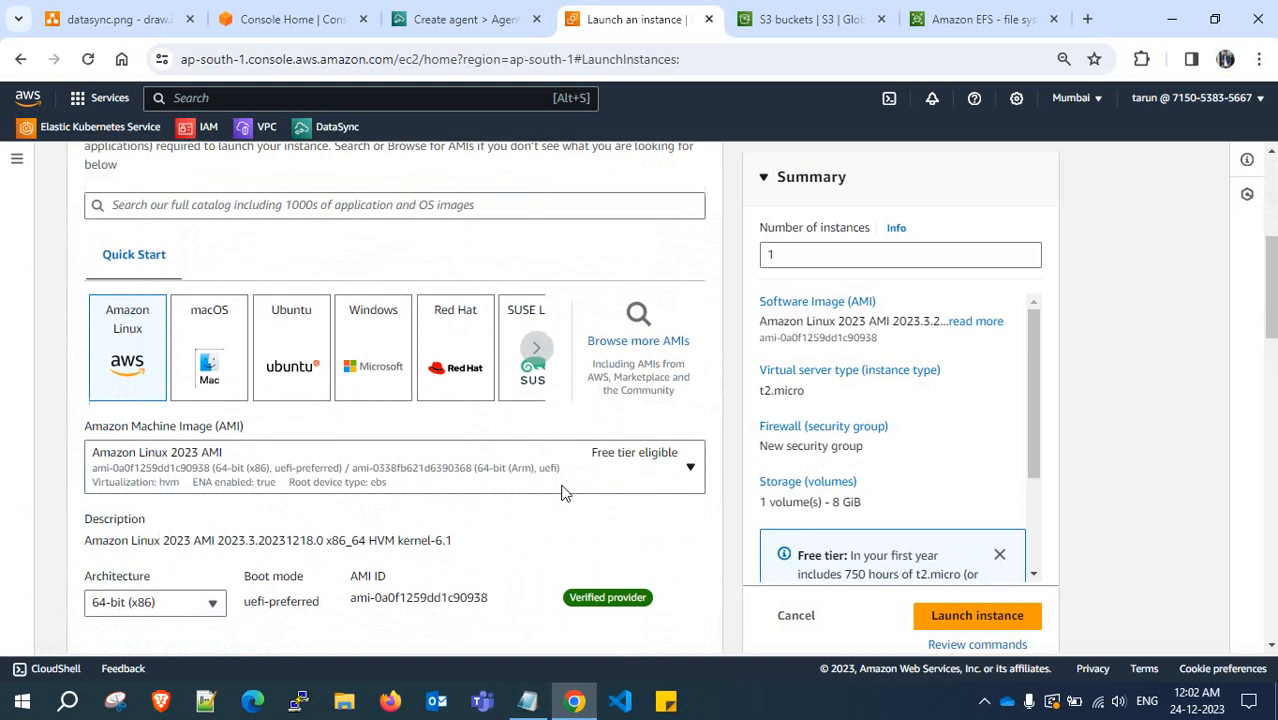
Search the full AMI catalog for ami-0f3d5c1becec46014 and show the matches among the community AMIs
click(641, 260)
scroll(641, 254, down, 2)
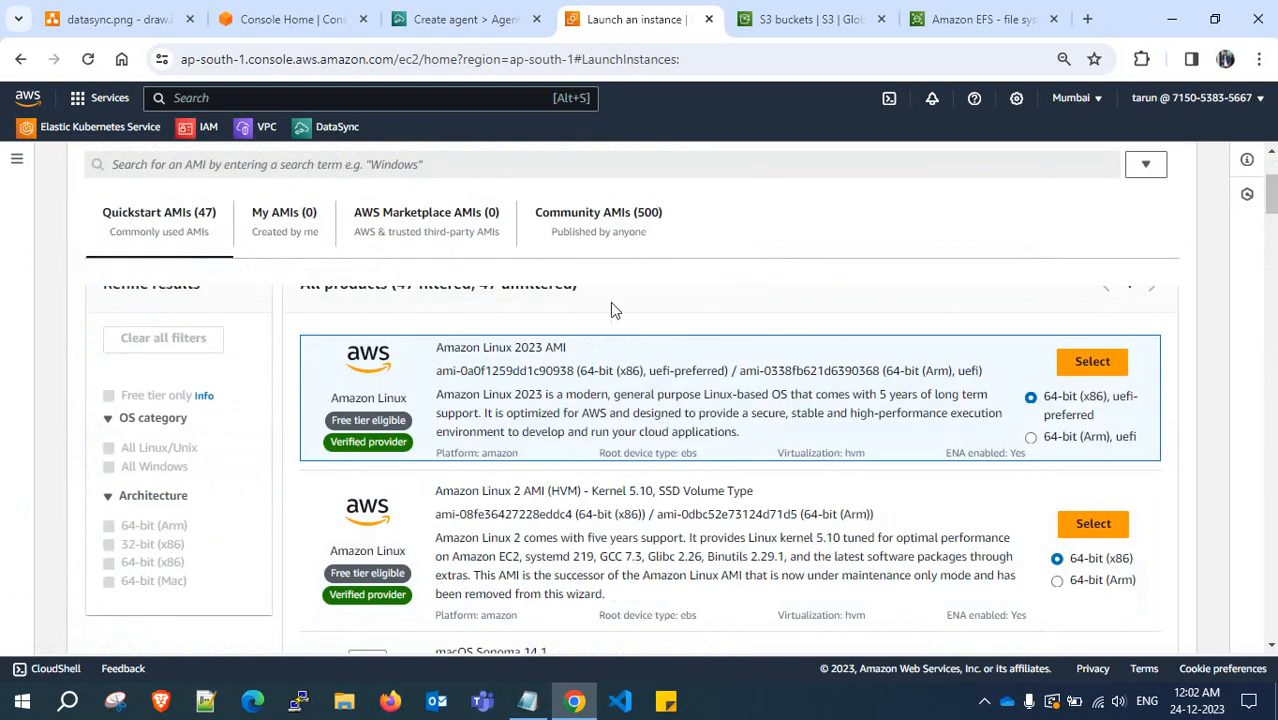
scroll(584, 264, up, 2)
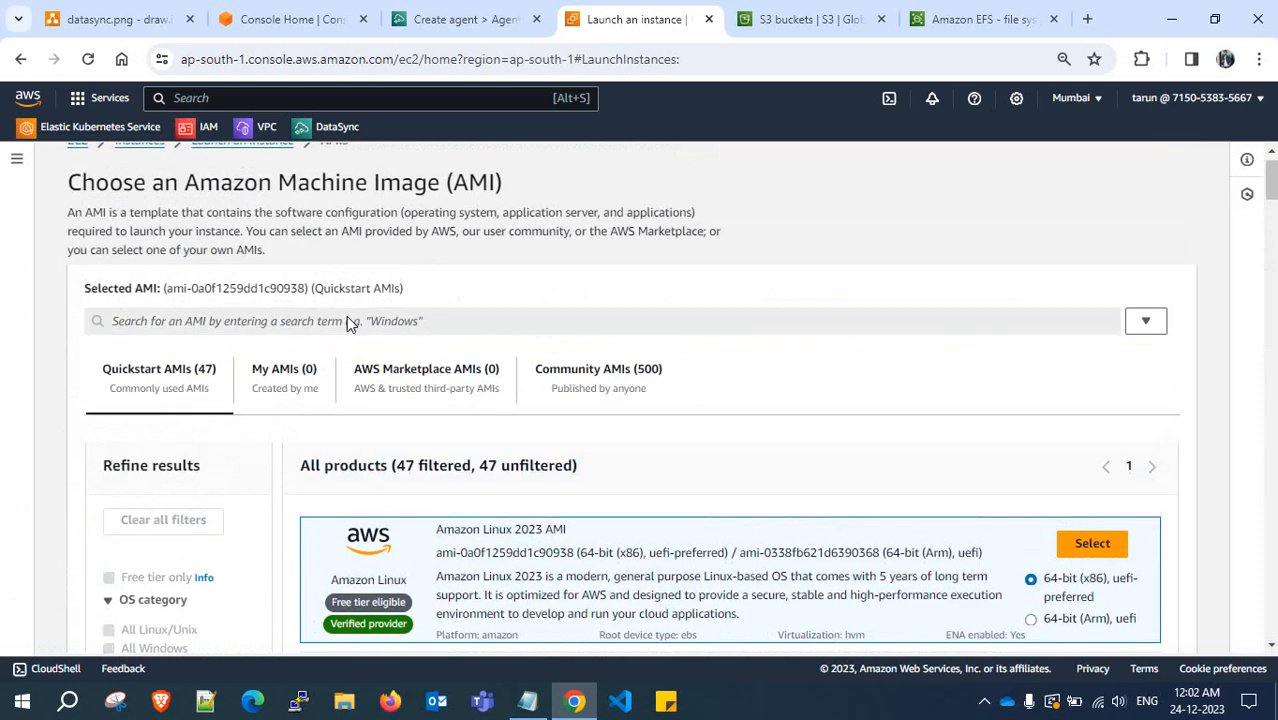
scroll(290, 330, down, 2)
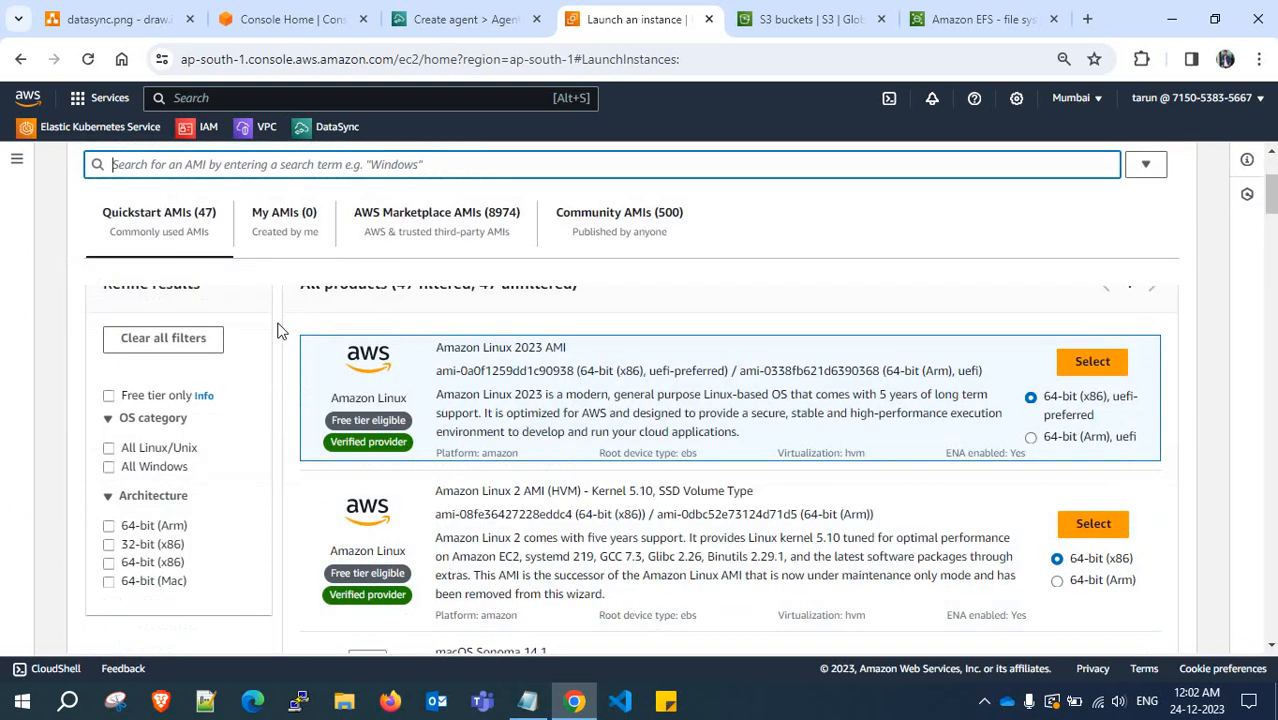
click(236, 166)
text(ami-0f3d5c1becec46014)
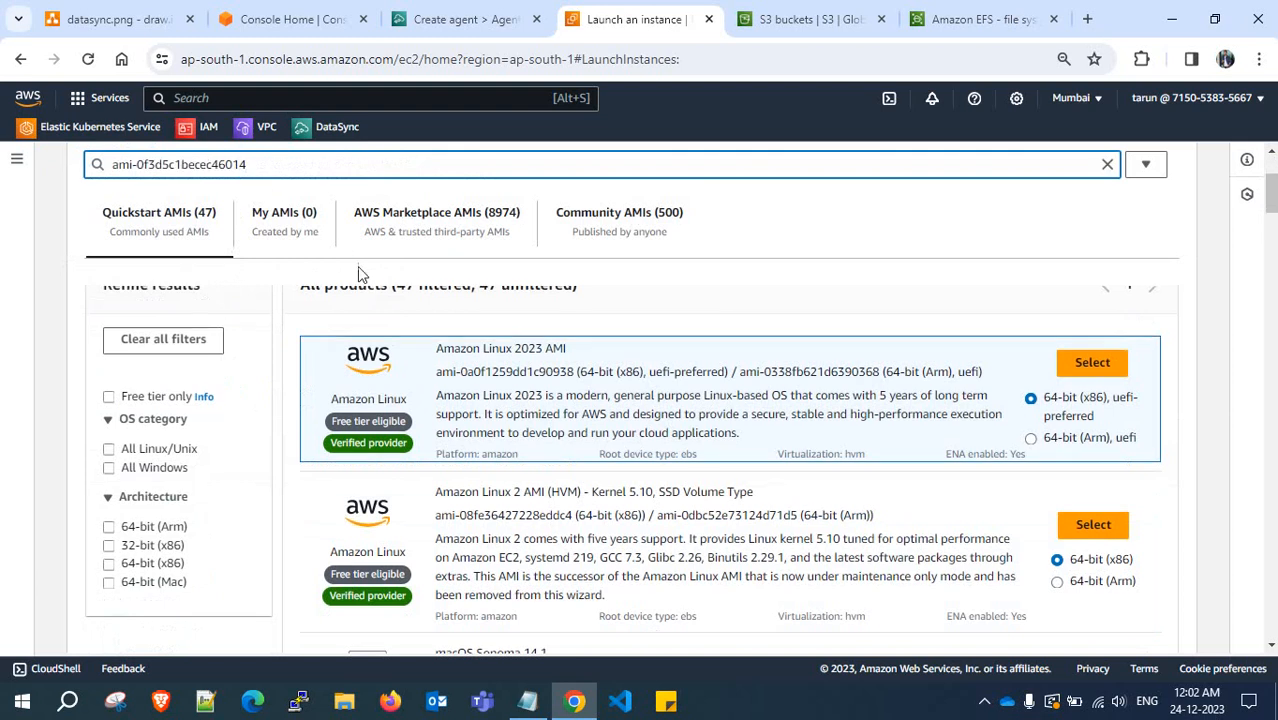
scroll(375, 288, up, 2)
key(Return)
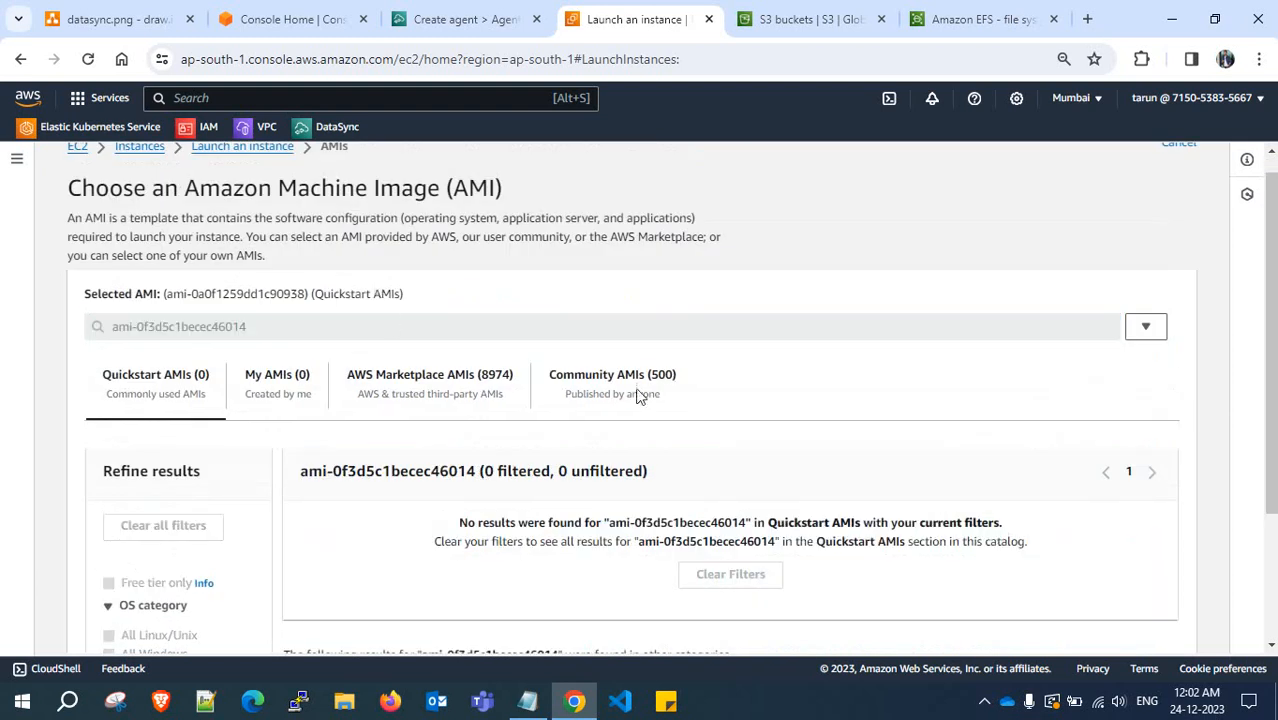
scroll(743, 318, down, 2)
scroll(743, 318, up, 2)
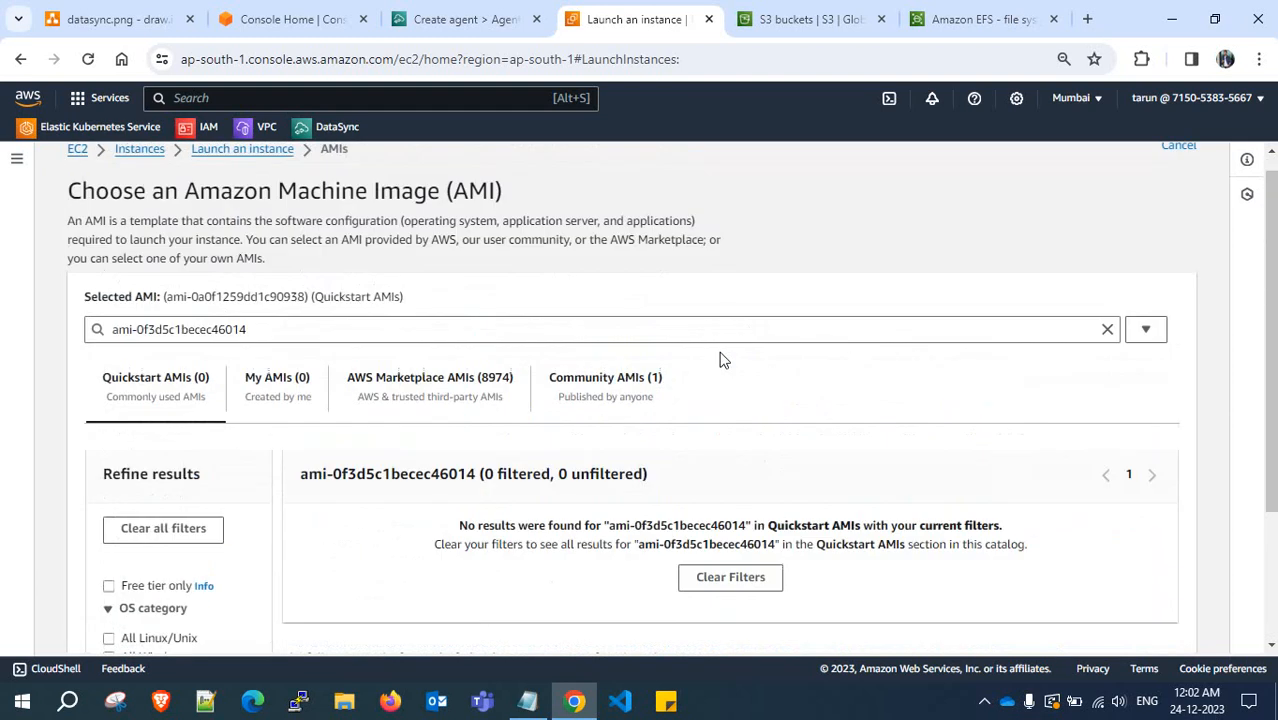
click(604, 397)
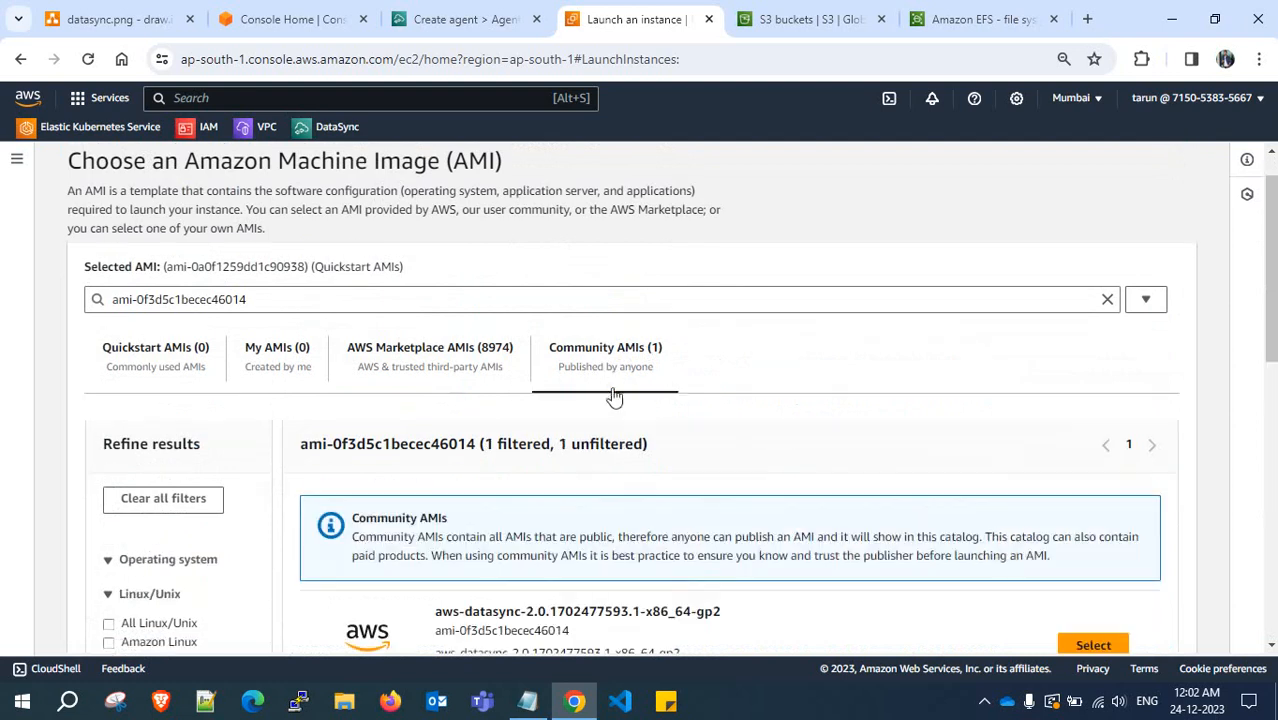
Check the owner details of the aws-datasync-2.0.1702477593.1-x86_64-gp2 community AMI and select it for the instance
scroll(691, 385, down, 2)
drag(435, 424, 572, 420)
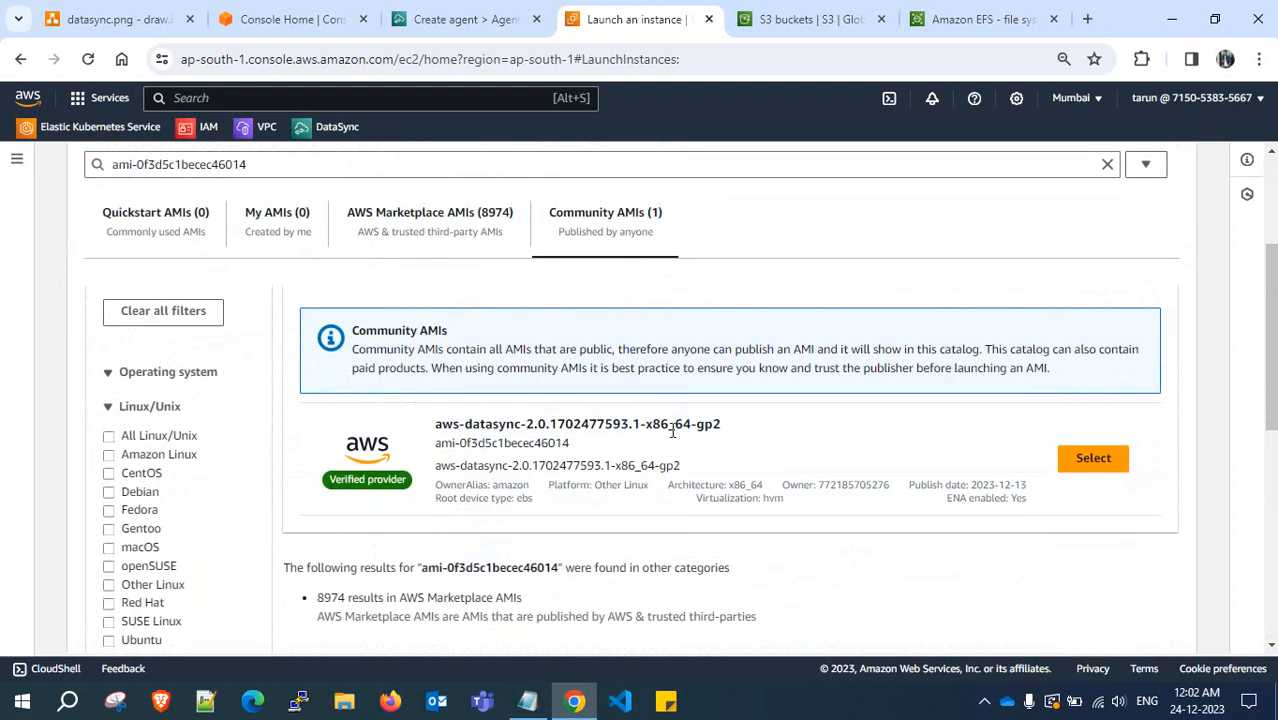
drag(672, 430, 736, 434)
click(728, 435)
scroll(689, 466, down, 1)
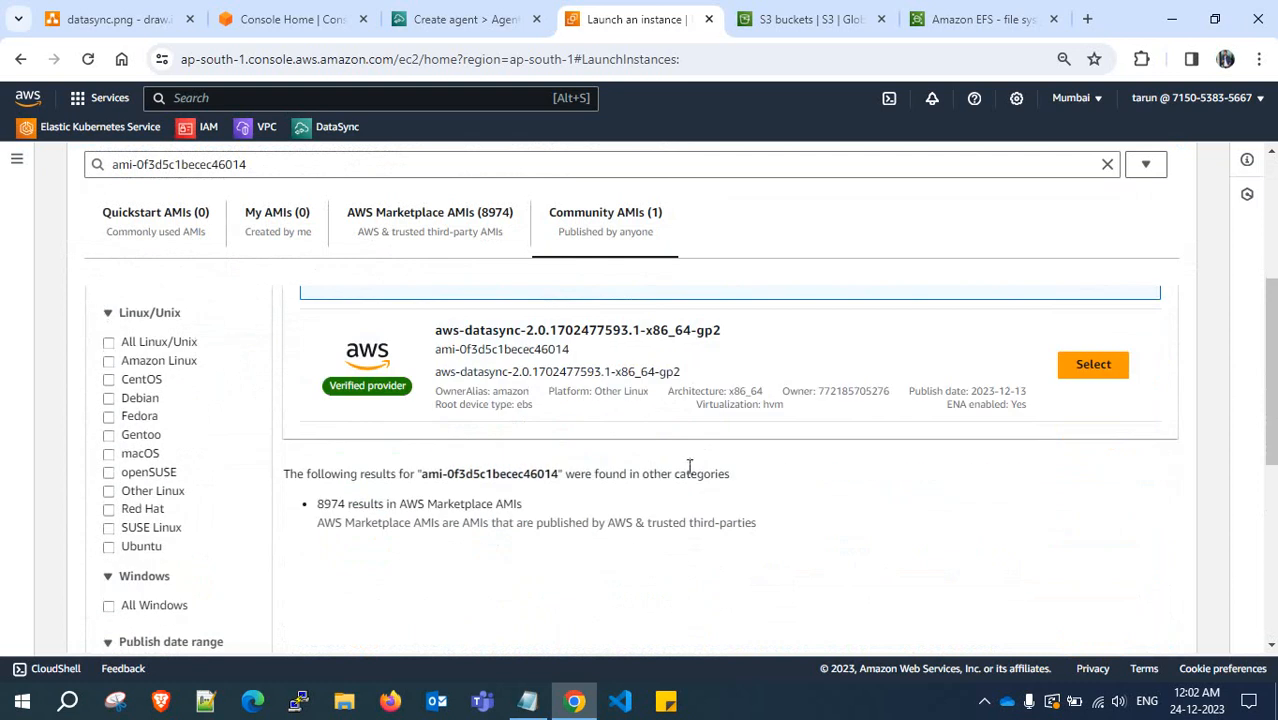
scroll(605, 417, up, 1)
drag(495, 485, 537, 492)
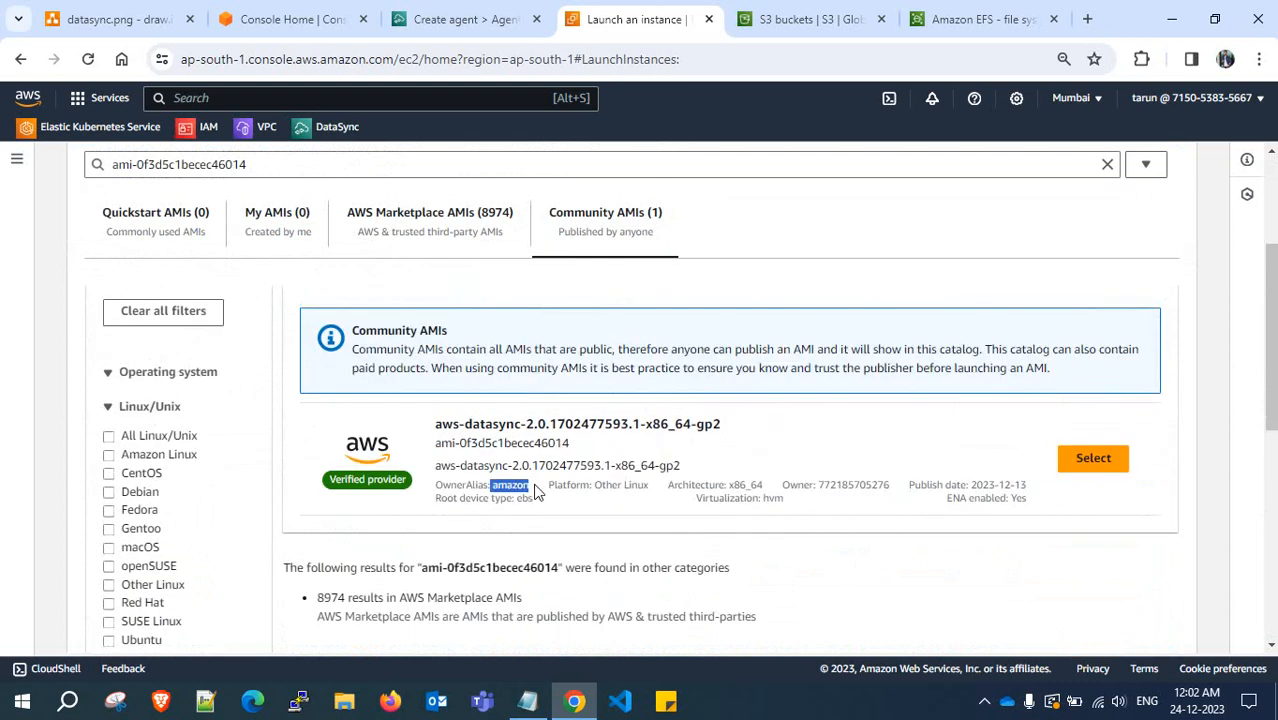
click(532, 500)
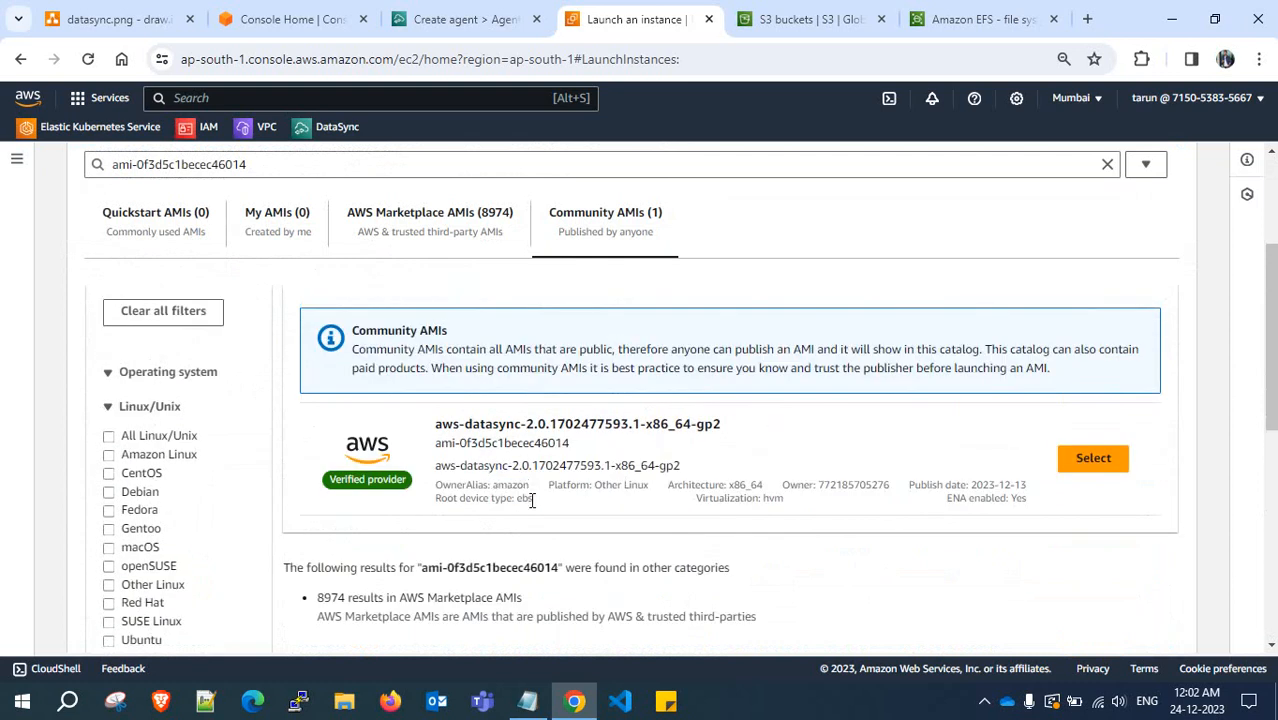
click(1092, 459)
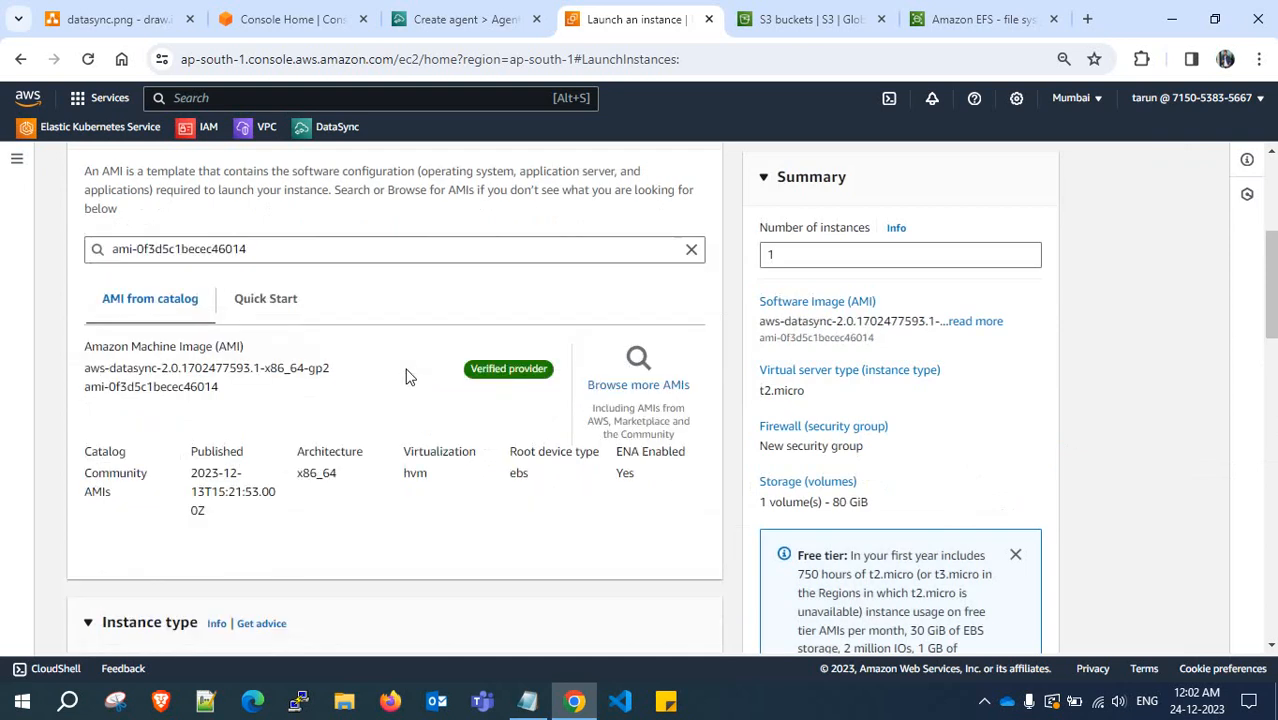
Create an RSA key pair named data-sync in .pem format for the instance and save the key file to the Desktop
scroll(411, 377, down, 3)
scroll(408, 377, down, 2)
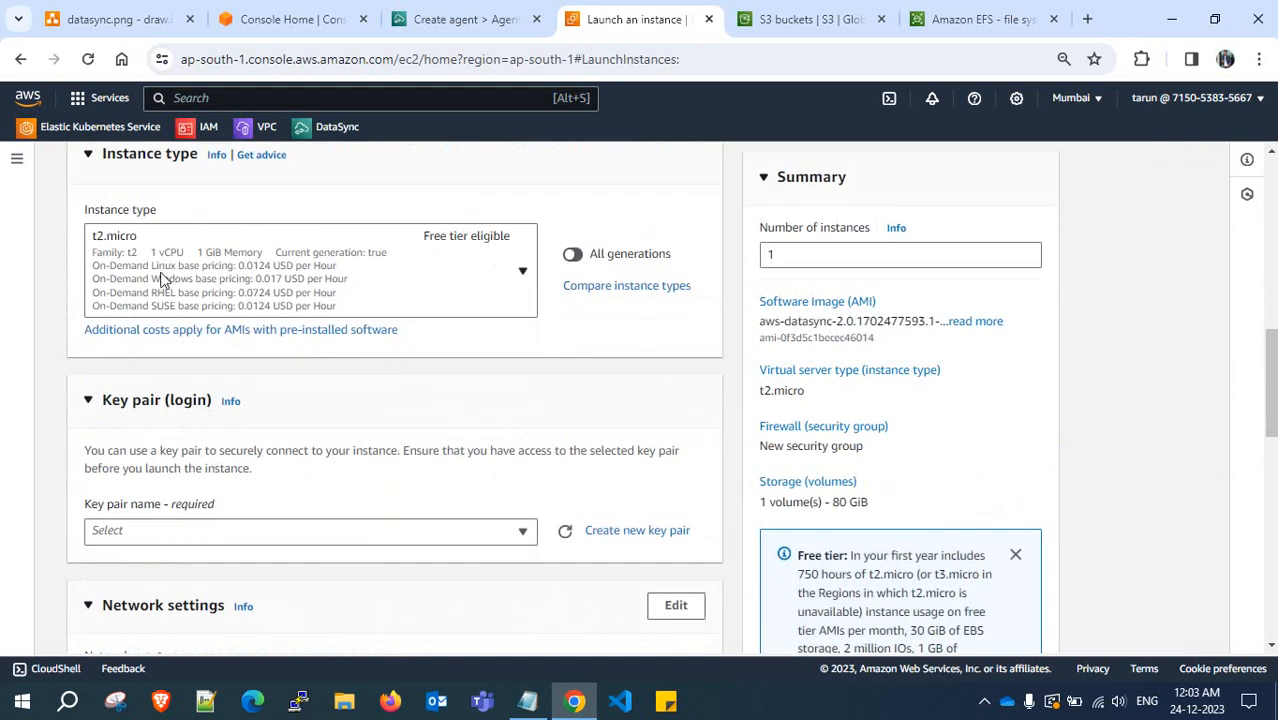
scroll(390, 430, down, 1)
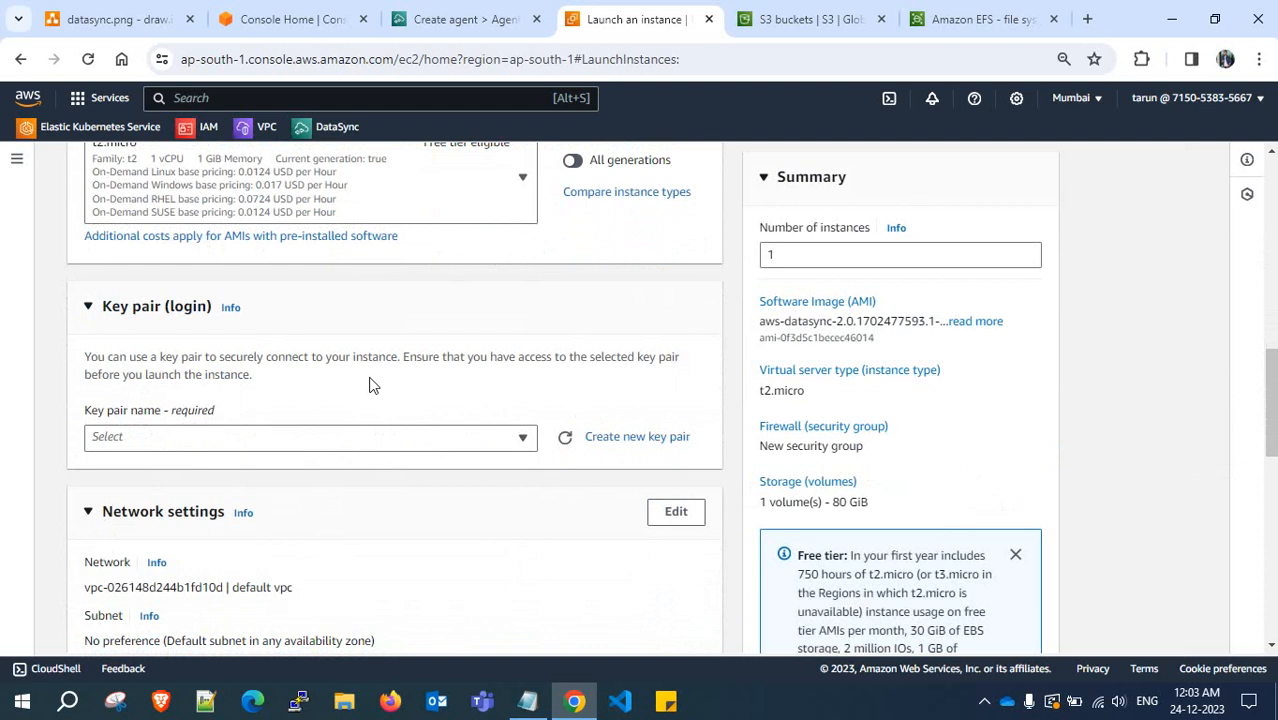
scroll(369, 390, down, 1)
click(358, 350)
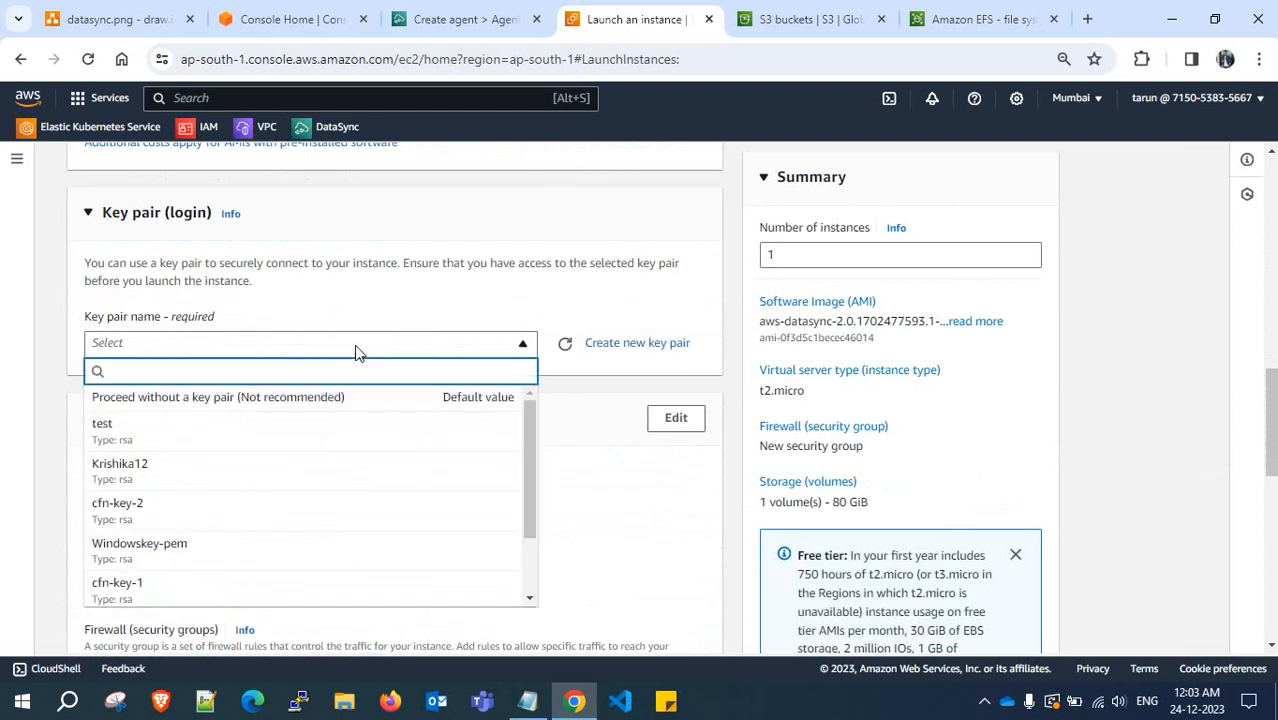
click(637, 344)
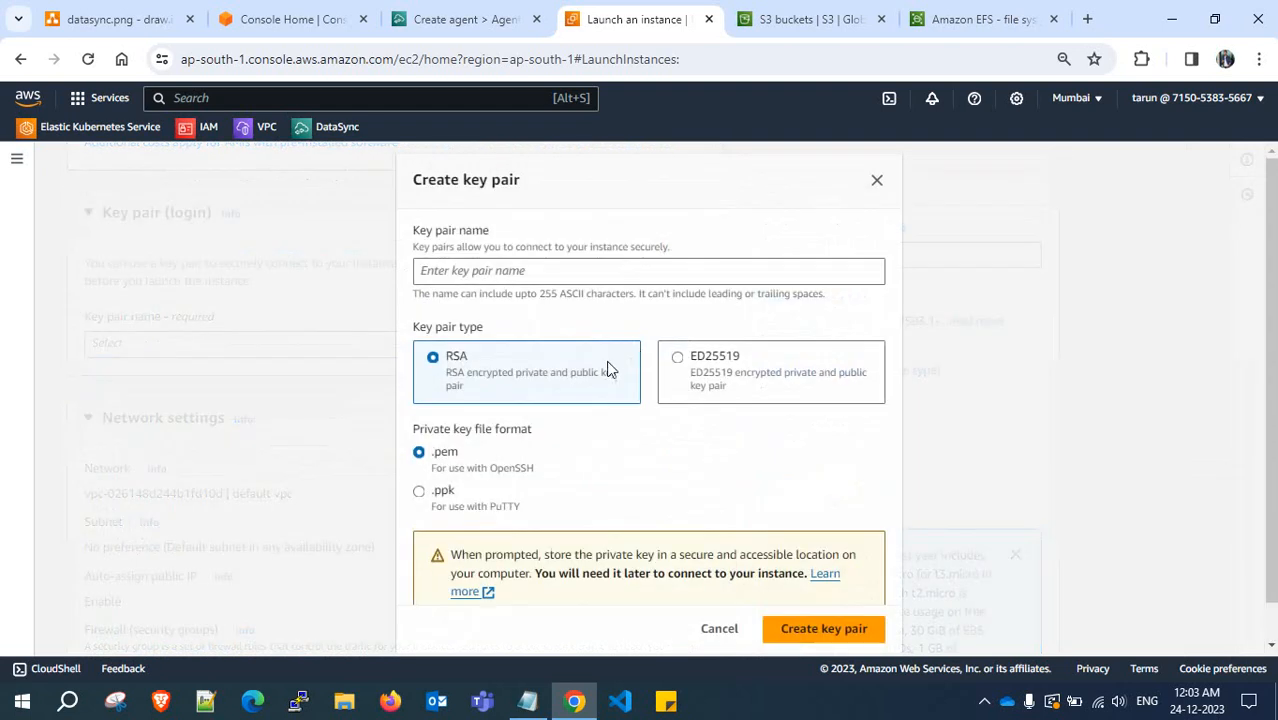
scroll(570, 520, down, 1)
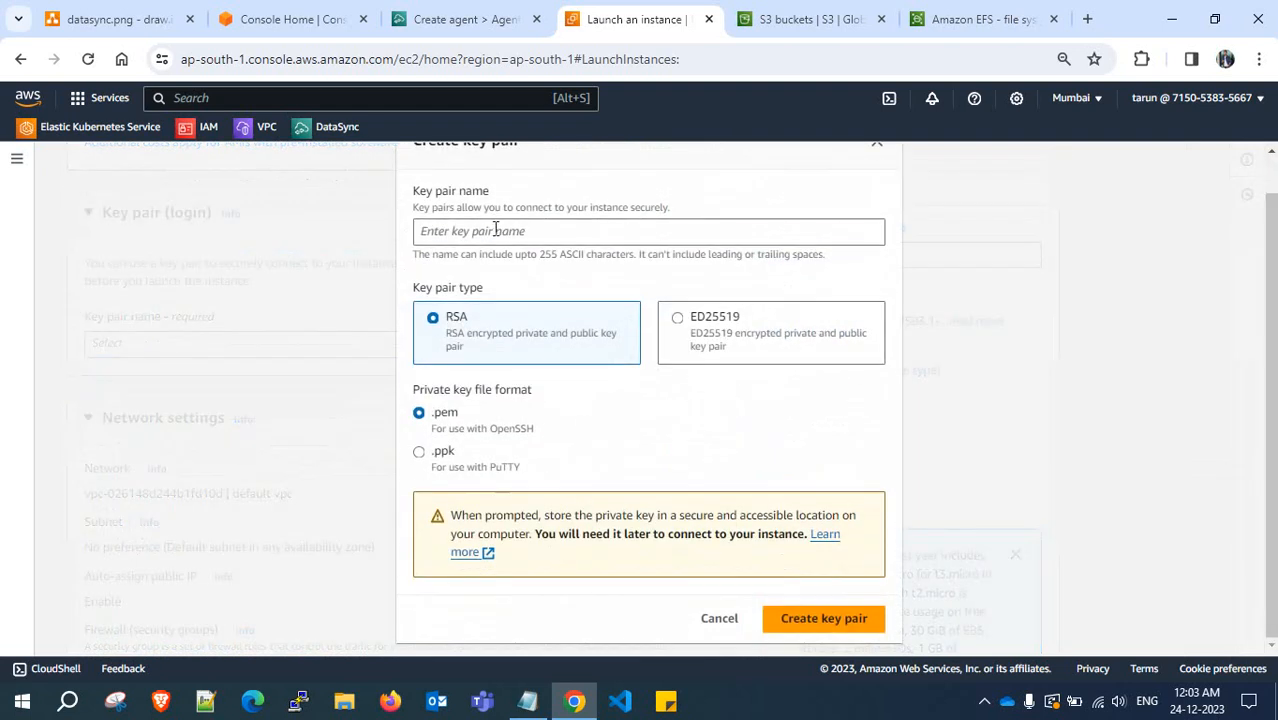
click(495, 230)
text(data-sync)
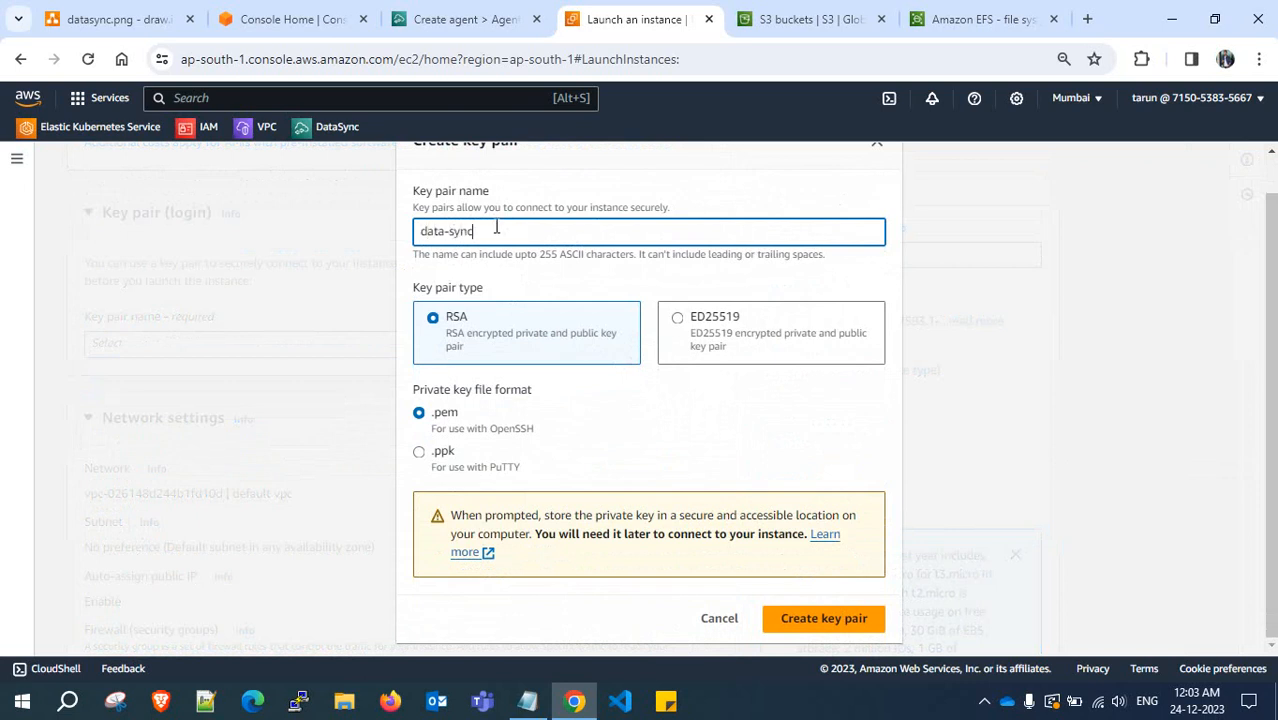
click(795, 628)
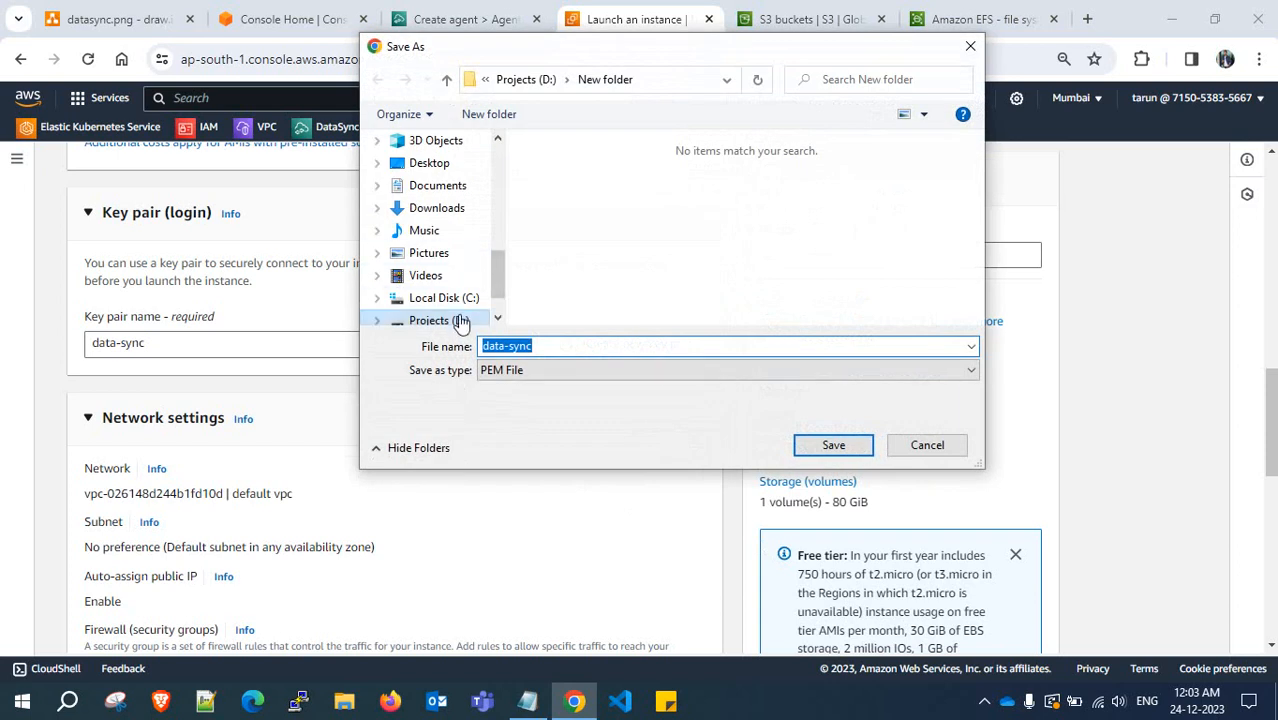
click(425, 163)
click(833, 445)
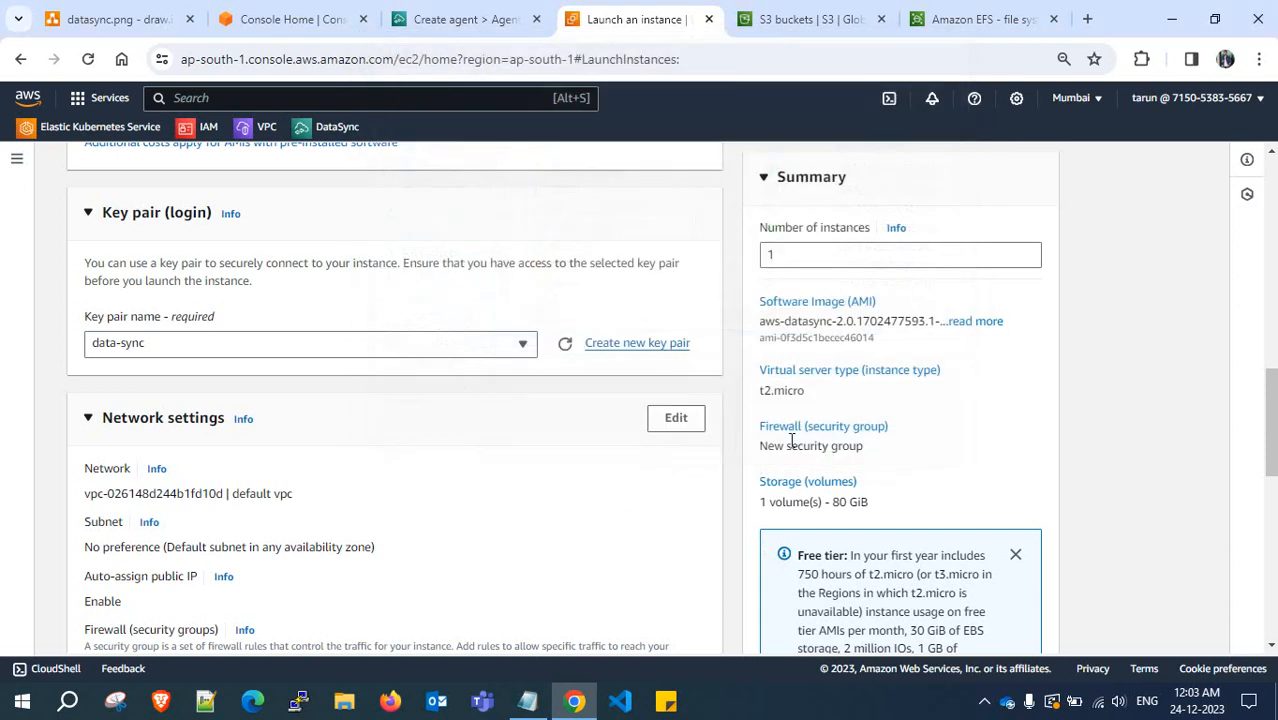
click(314, 345)
click(314, 345)
Edit the instance's network settings and choose the VPC with the 10.80.0.0/16 range
scroll(315, 350, down, 2)
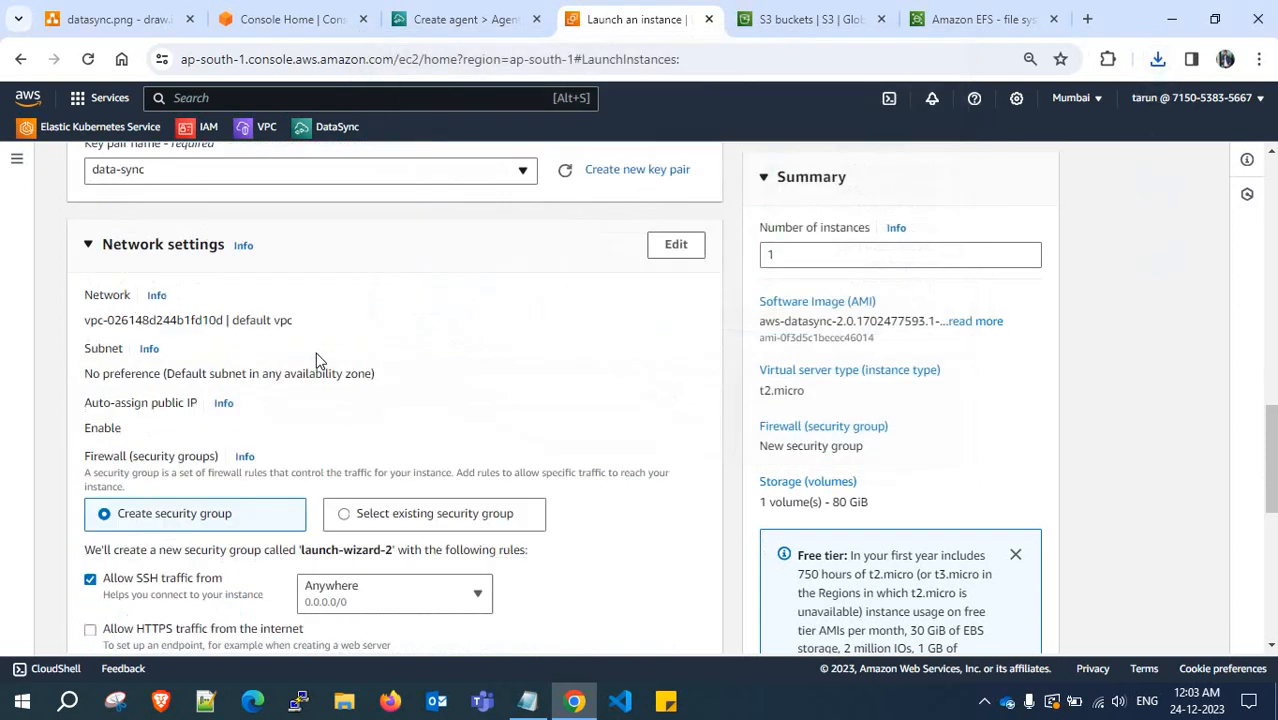
click(676, 231)
click(401, 318)
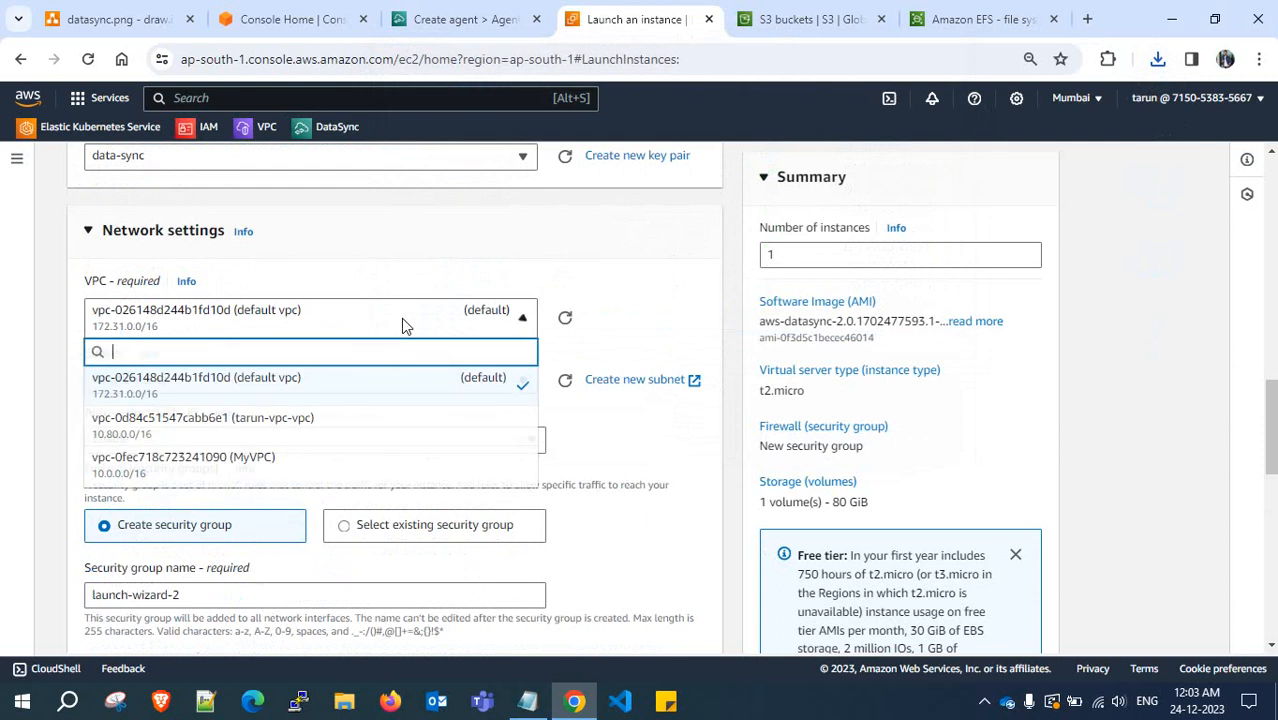
click(370, 415)
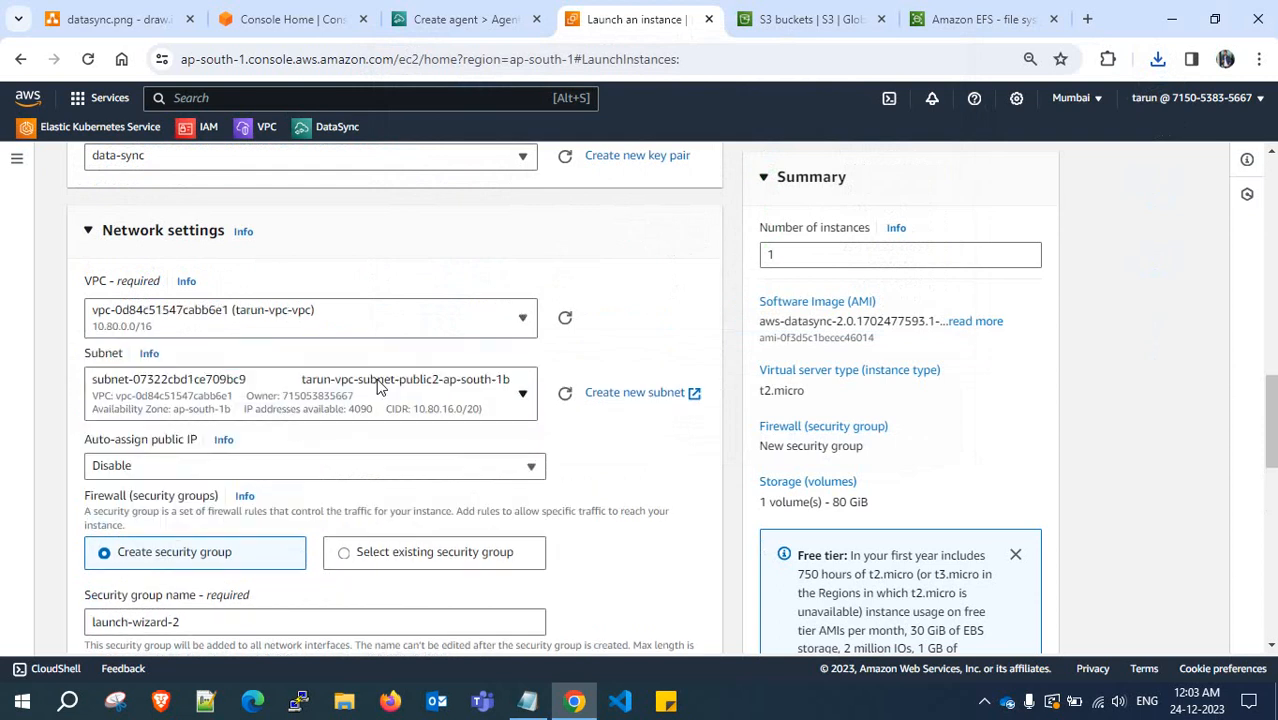
Place the instance in the public1 subnet in ap-south-1a and enable auto-assigned public IP
scroll(376, 350, down, 1)
click(418, 298)
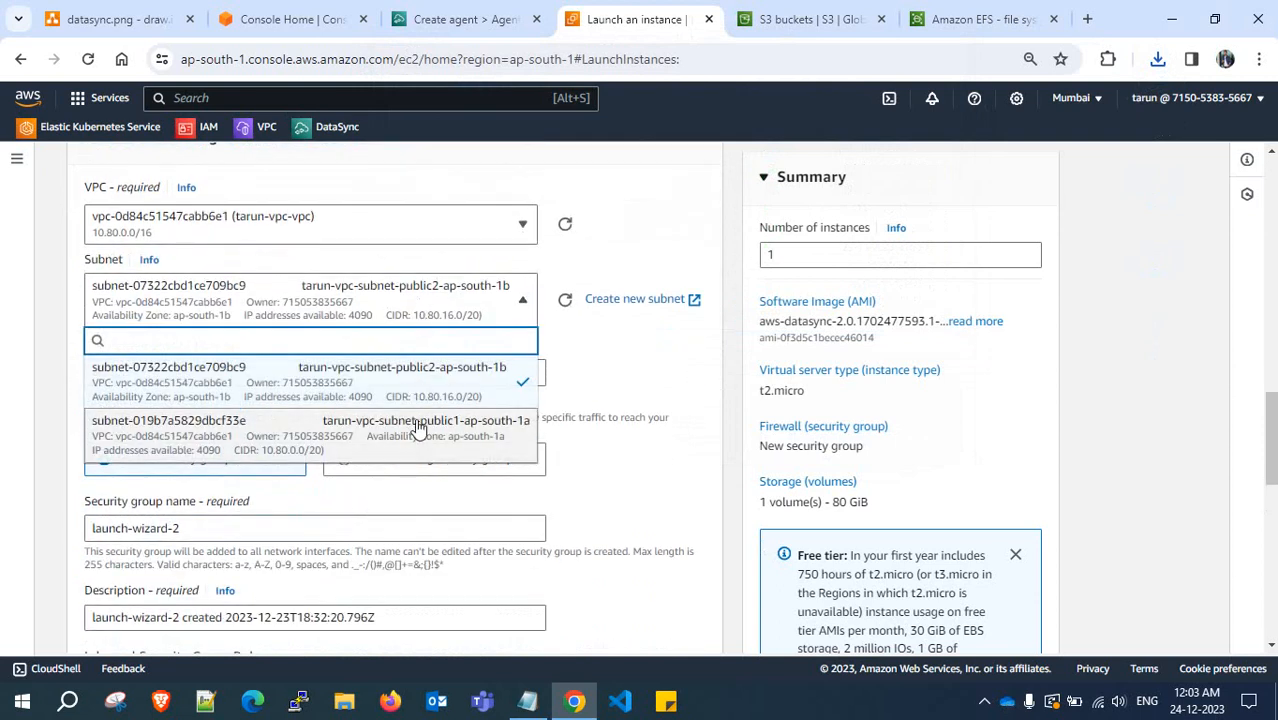
click(419, 423)
click(402, 377)
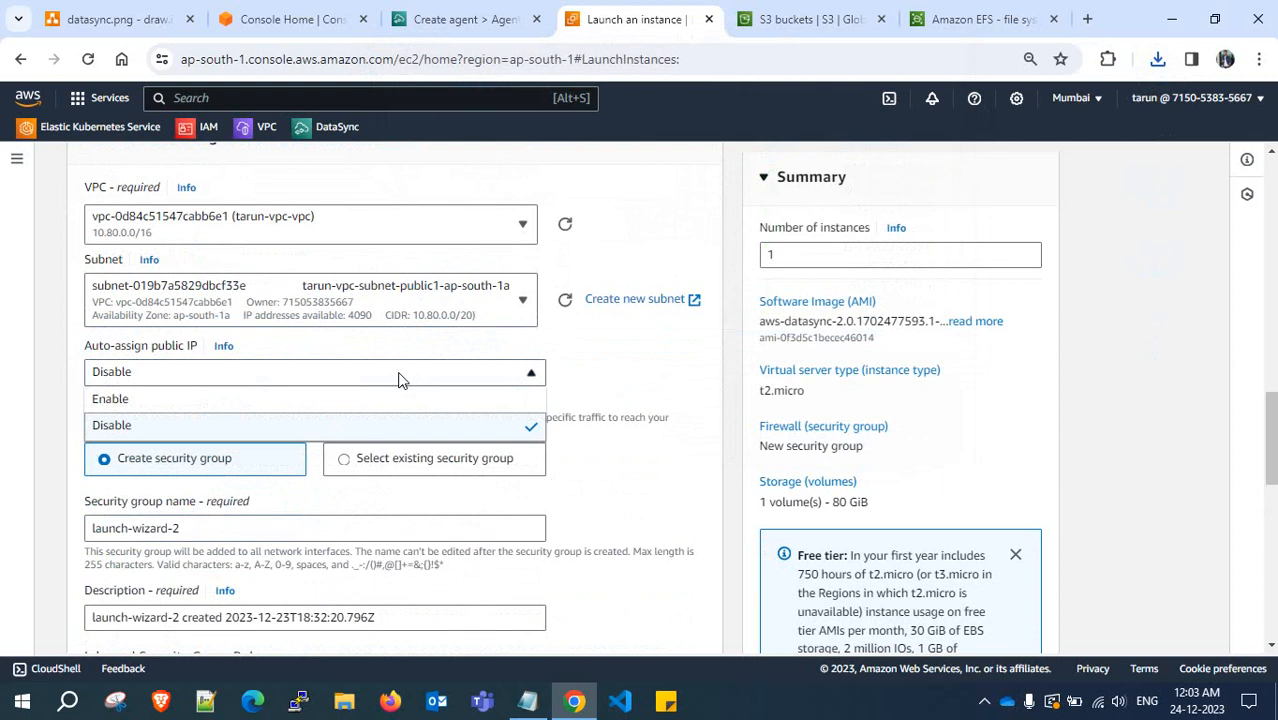
click(299, 405)
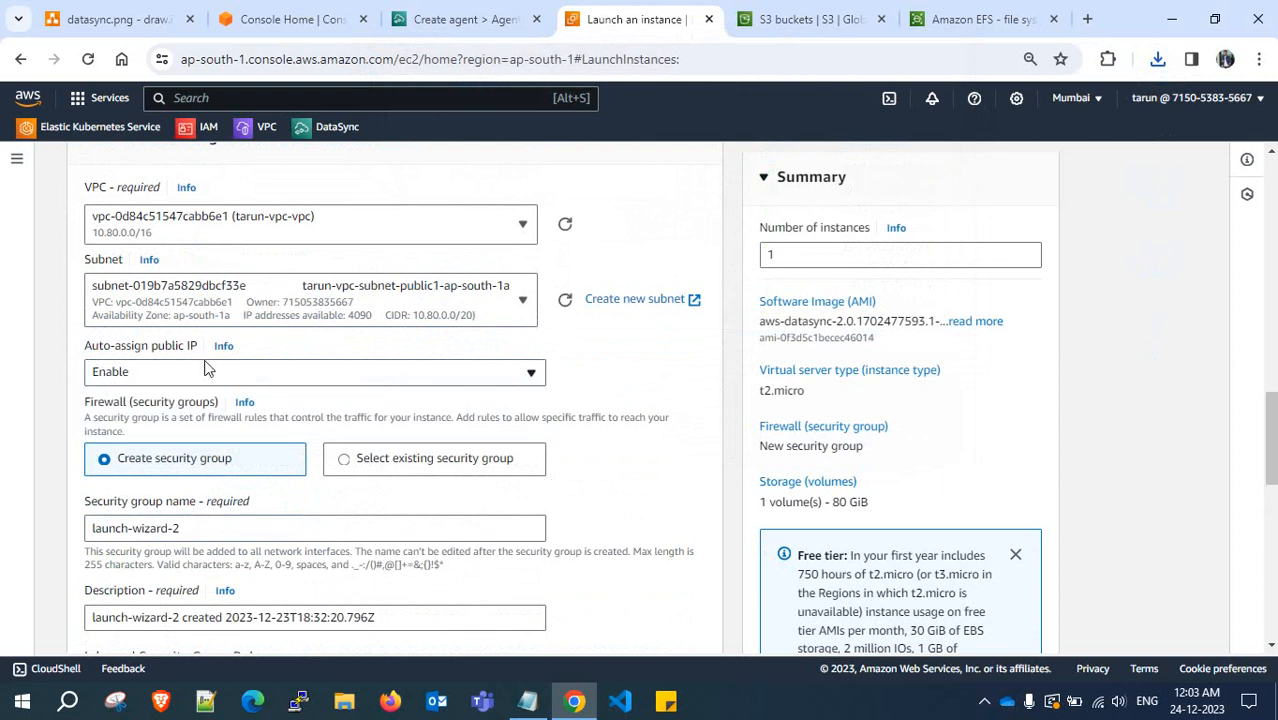
Assign the existing security group allow-all-data-sync to the instance instead of creating a new one
scroll(424, 315, down, 1)
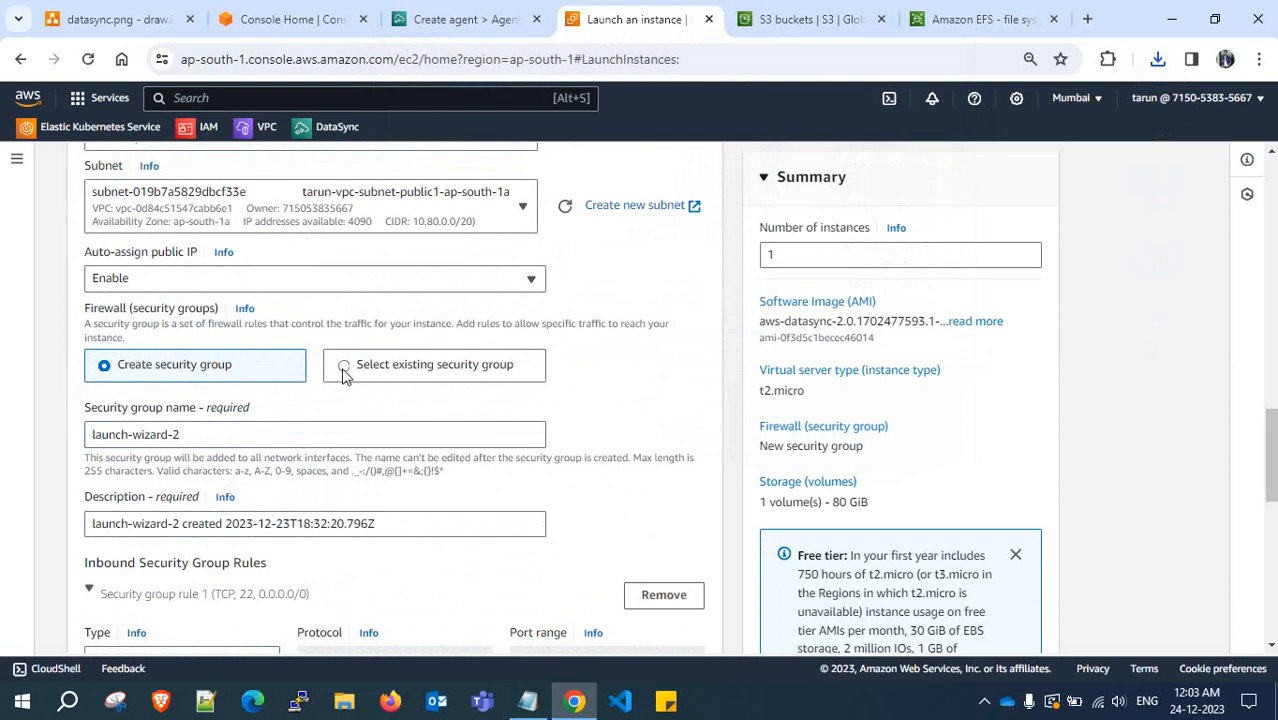
click(344, 368)
scroll(298, 356, down, 1)
click(296, 348)
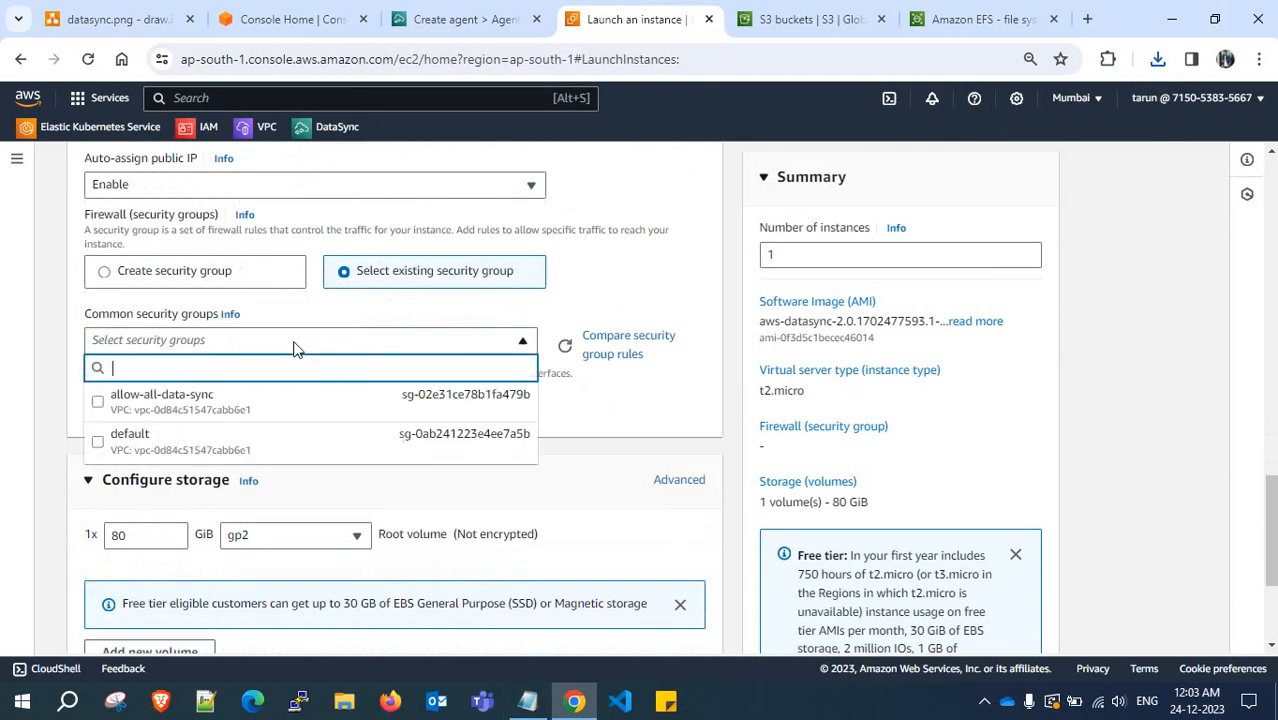
click(248, 407)
Change the root volume type to General purpose SSD (gp3)
scroll(585, 304, down, 2)
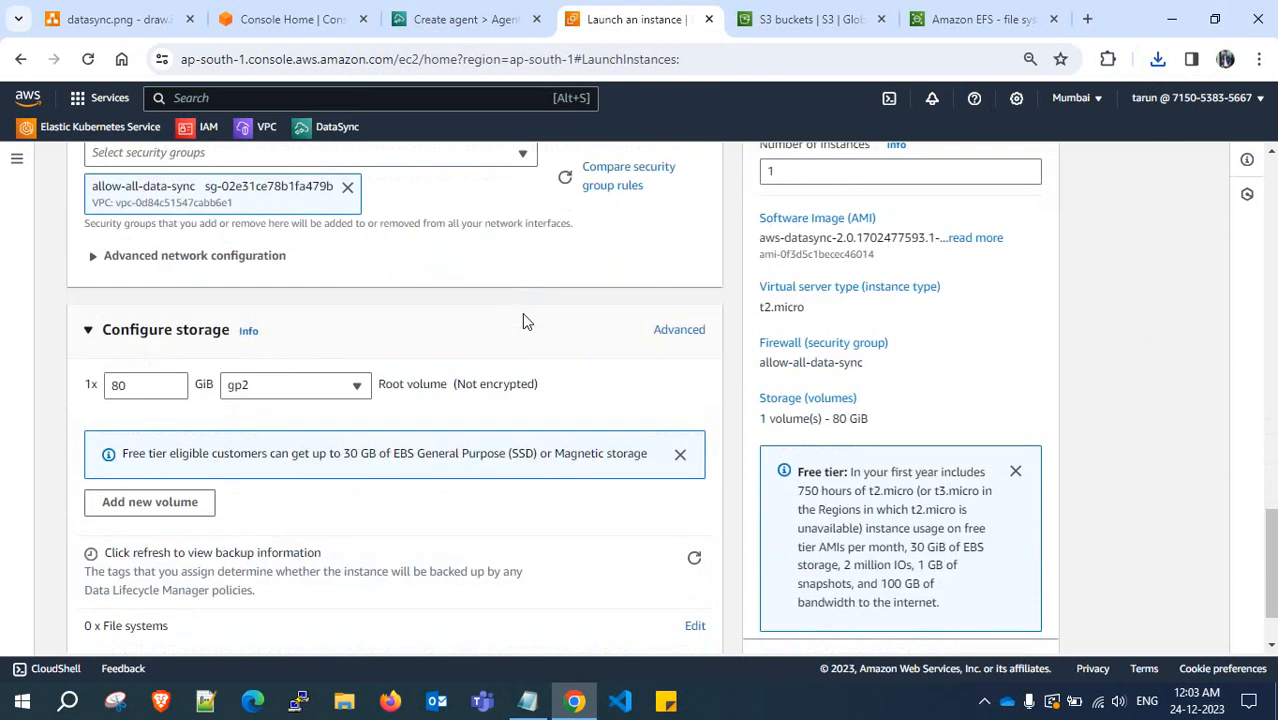
click(314, 387)
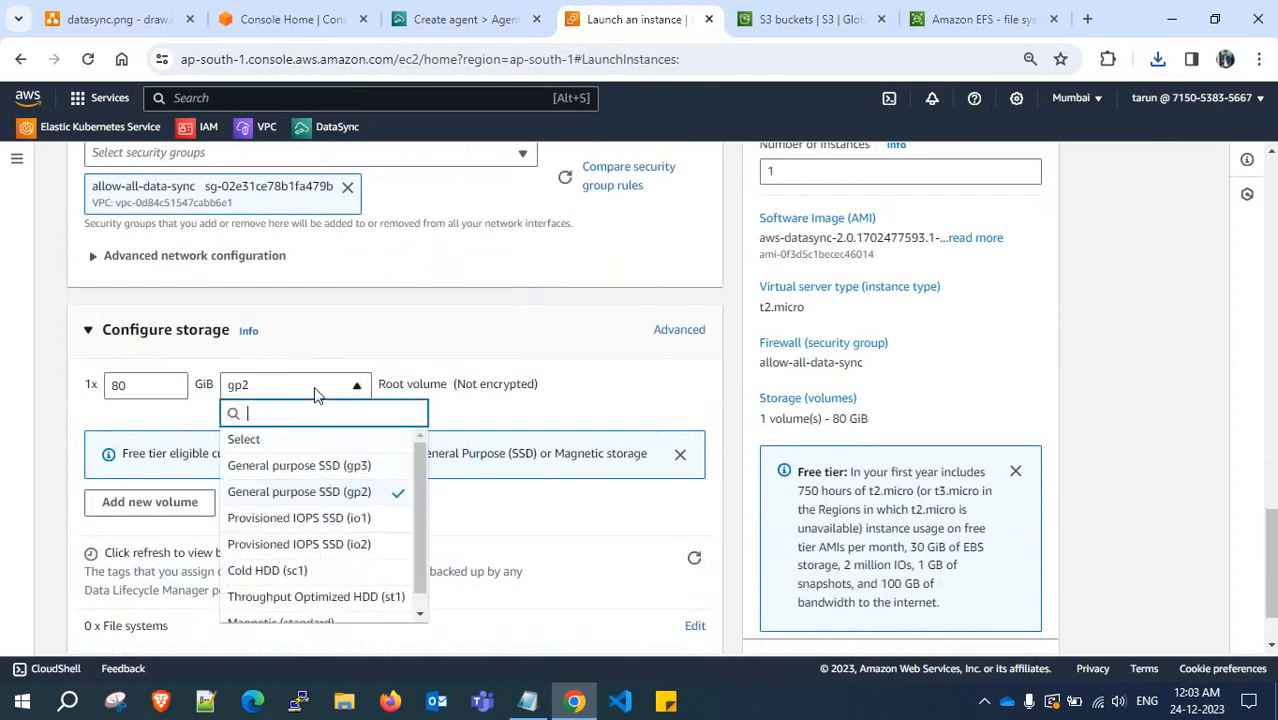
click(349, 470)
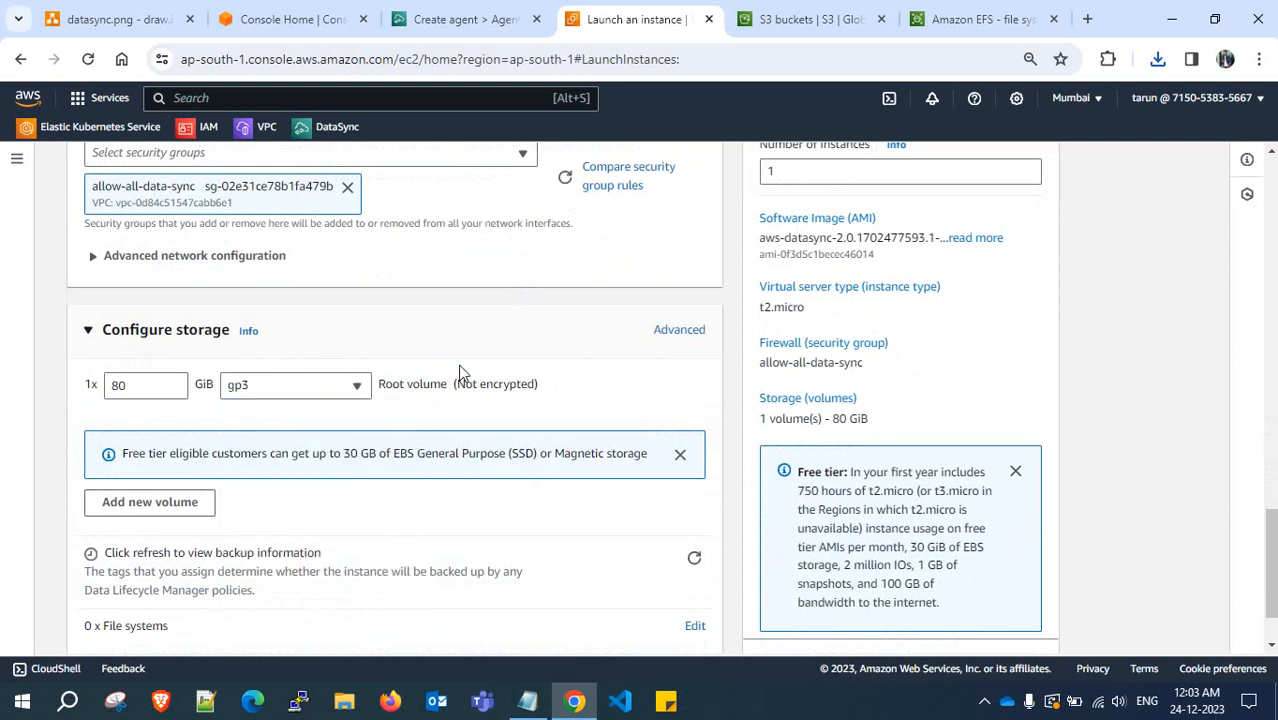
Expand the instance's advanced details and look through the available IAM instance profiles for a suitable role
scroll(460, 410, down, 1)
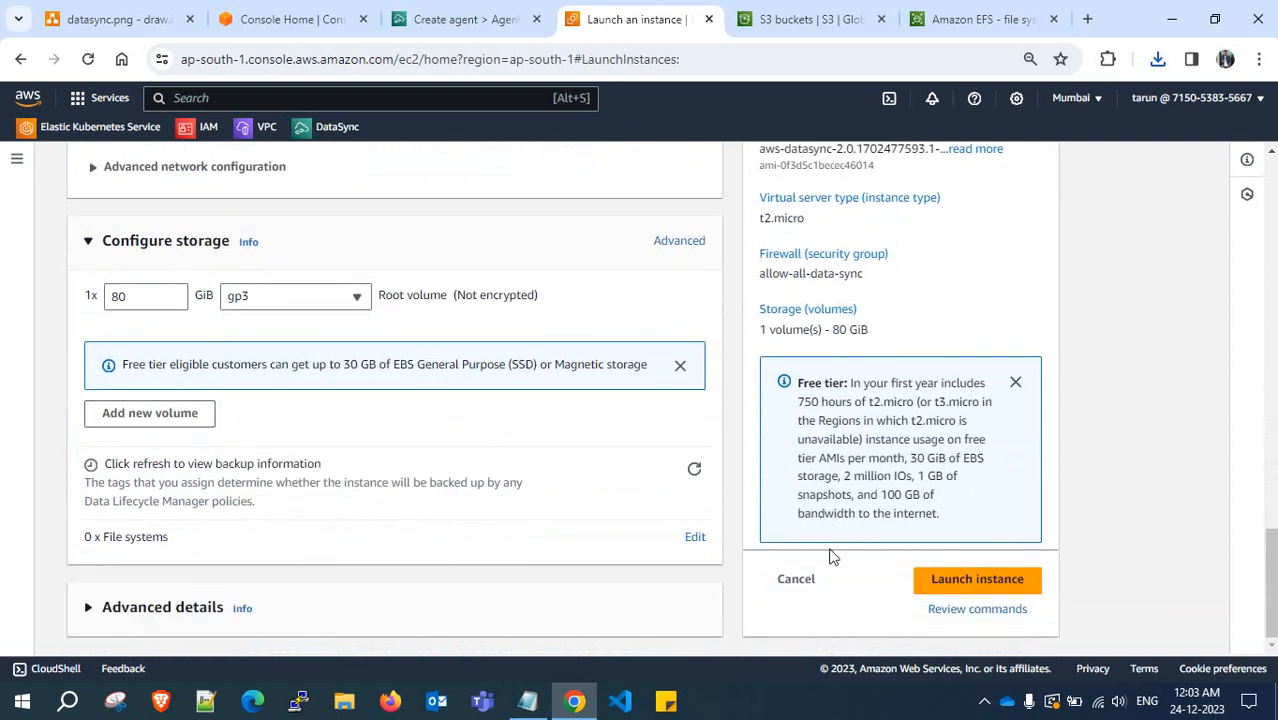
click(200, 612)
scroll(200, 600, down, 3)
click(212, 497)
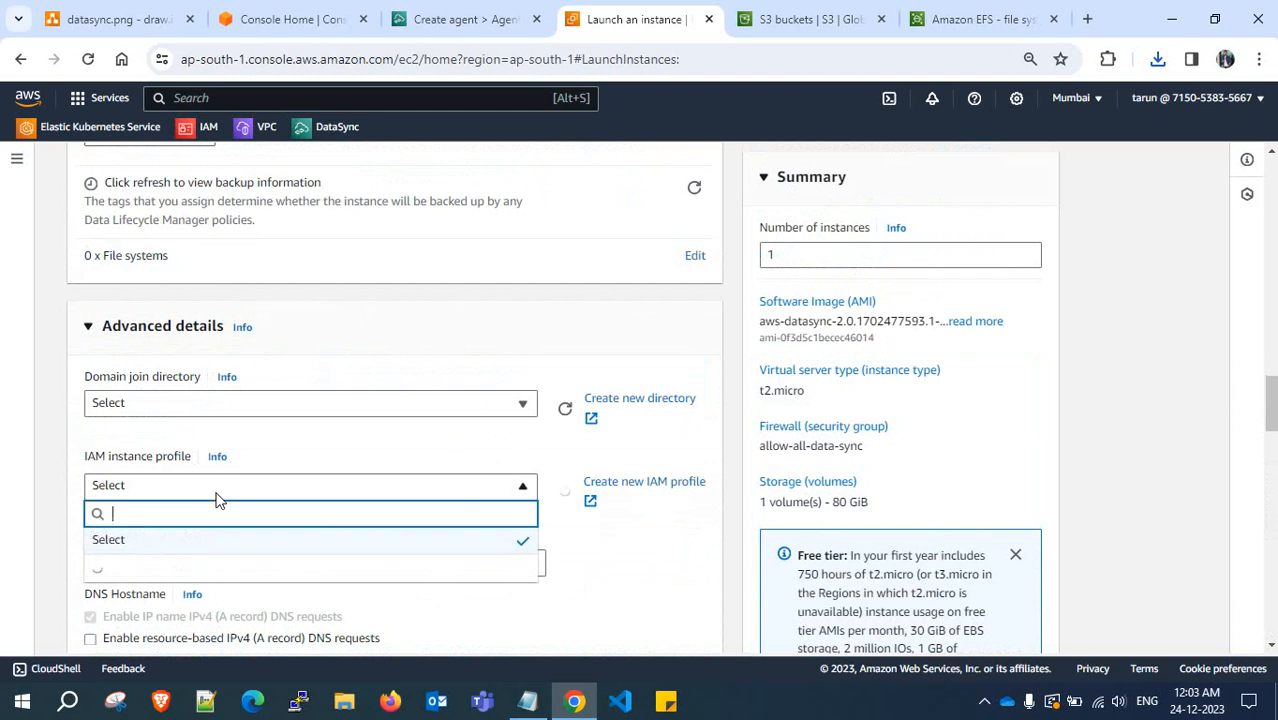
scroll(328, 505, down, 2)
scroll(333, 400, down, 8)
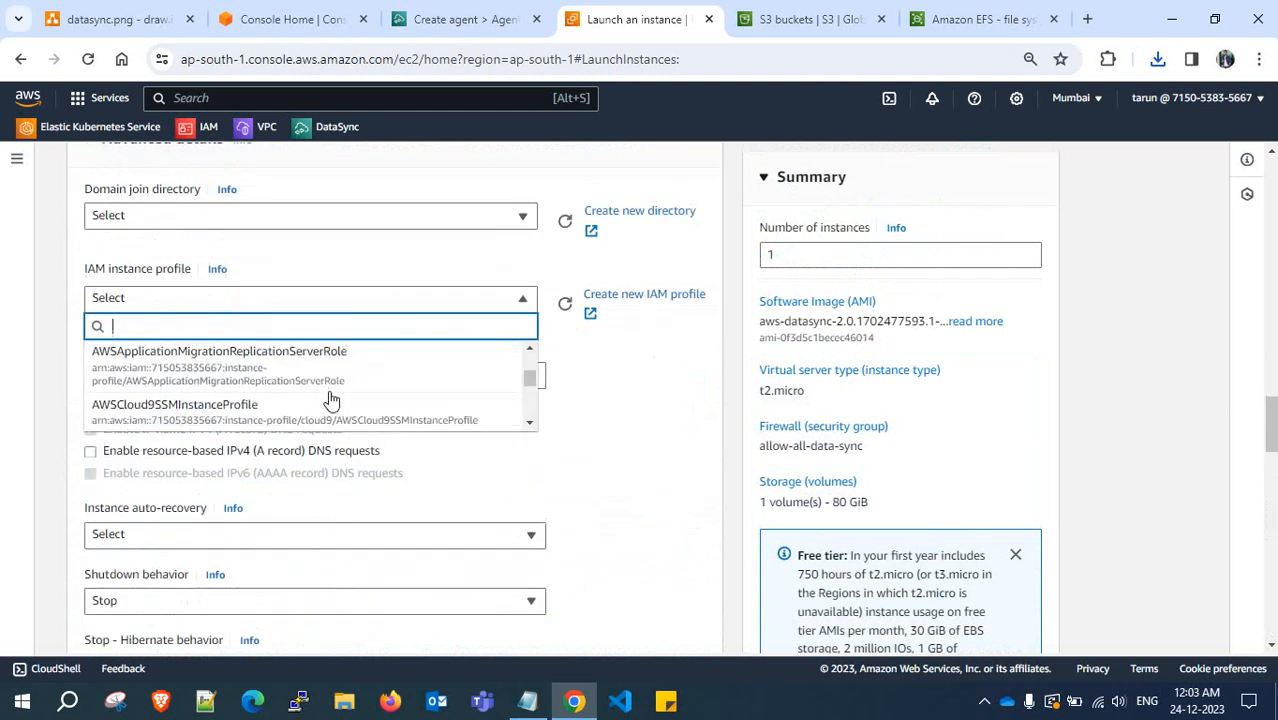
scroll(330, 402, up, 3)
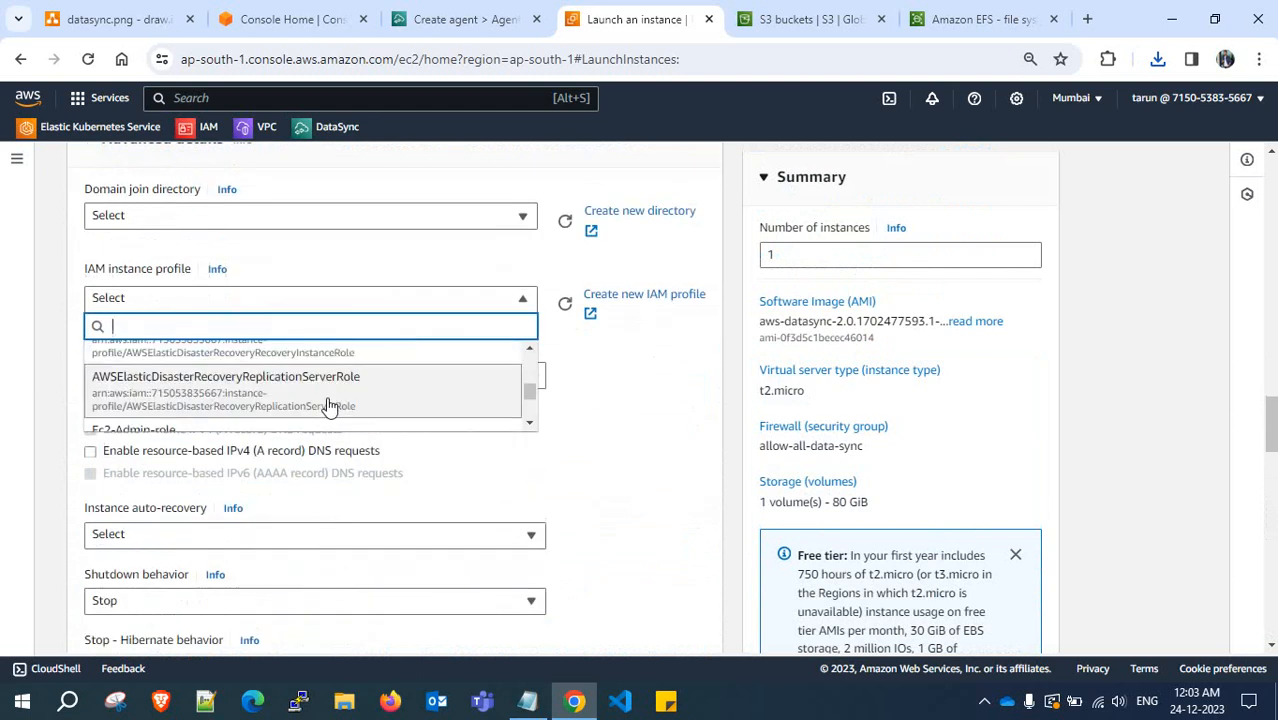
scroll(328, 405, down, 2)
scroll(328, 405, up, 2)
drag(530, 389, 531, 394)
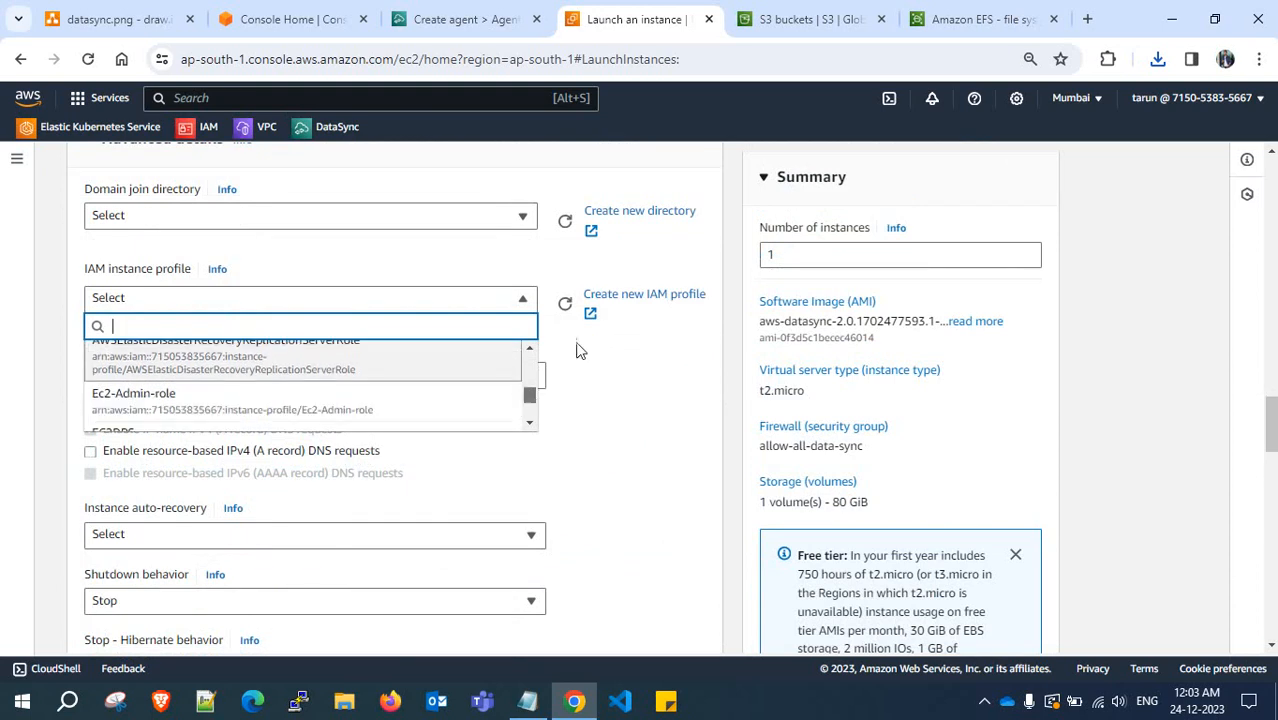
Open the IAM roles page in a separate browser tab from the new IAM profile link
right_click(622, 297)
click(700, 317)
click(737, 10)
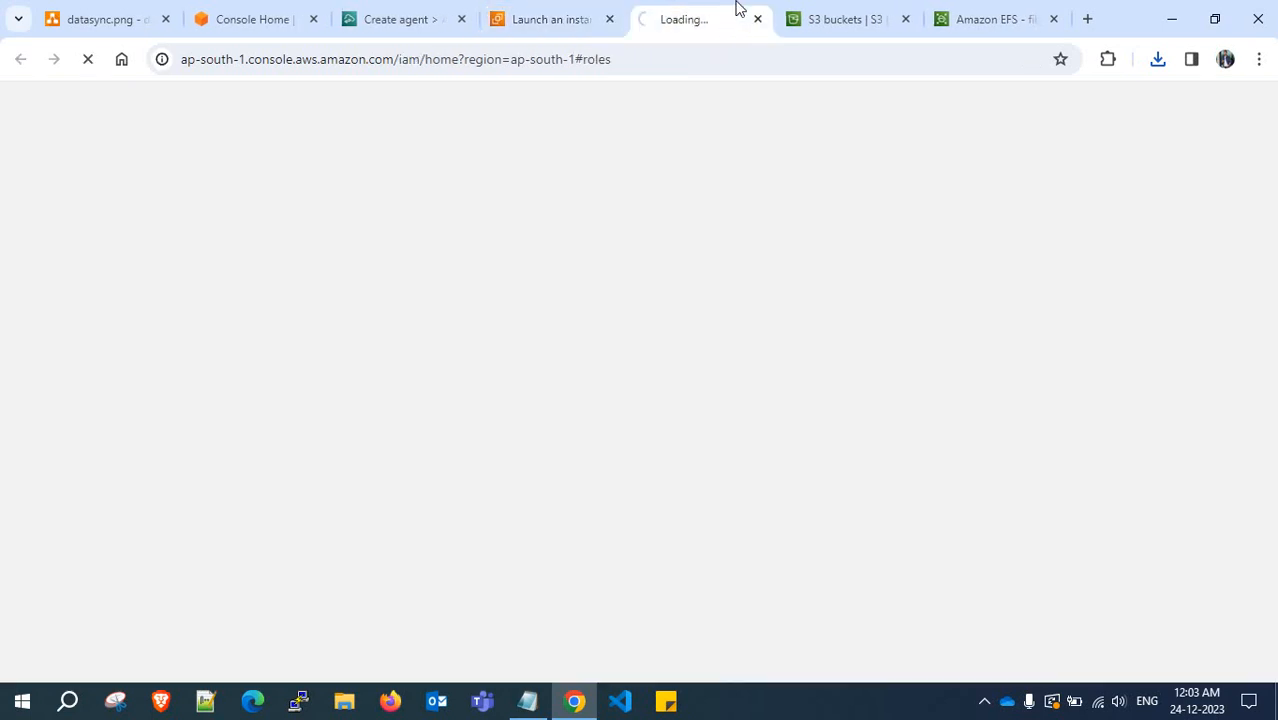
click(510, 16)
click(678, 16)
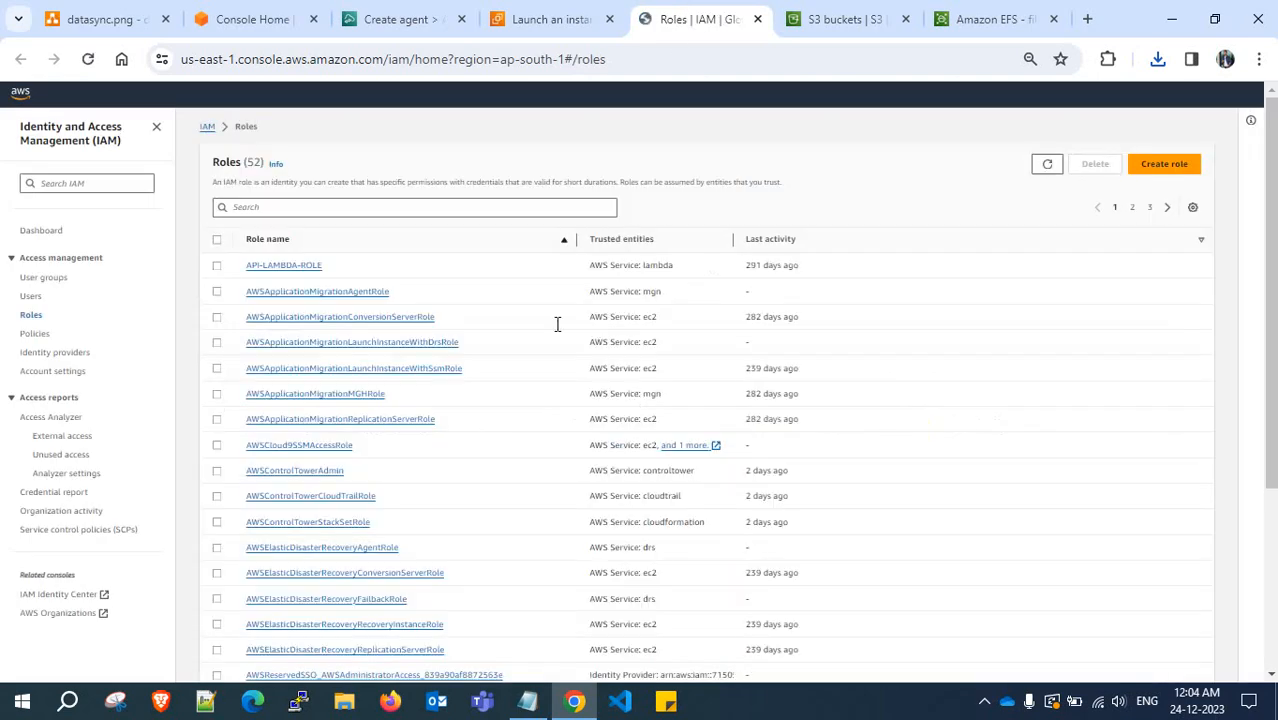
Start creating an IAM role with AWS service as the trusted entity and EC2 as the use case
click(1163, 185)
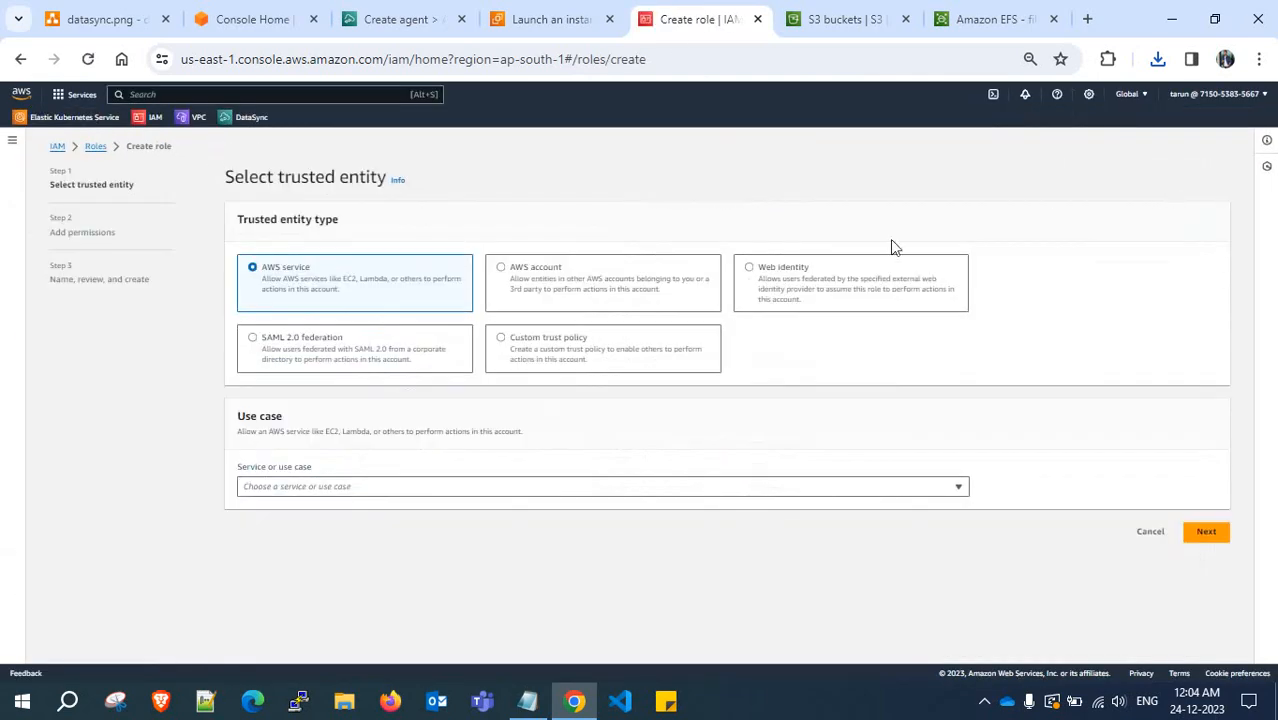
click(419, 487)
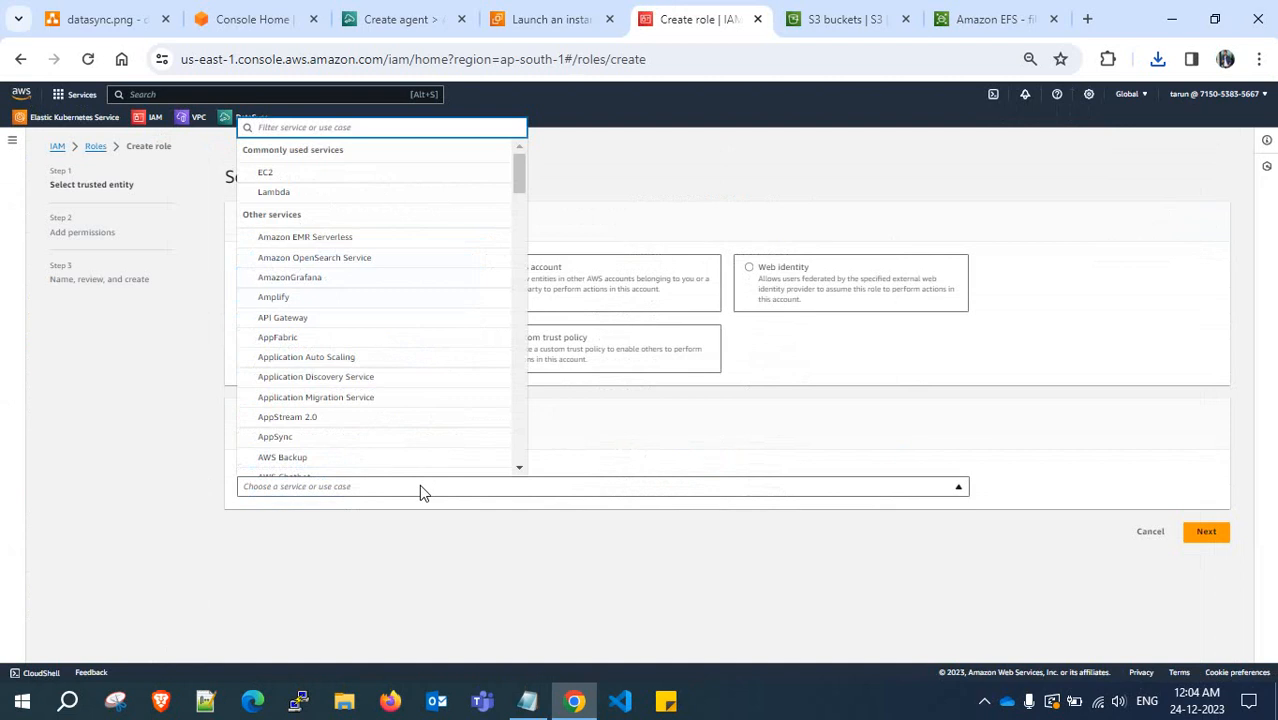
click(316, 172)
scroll(758, 560, down, 2)
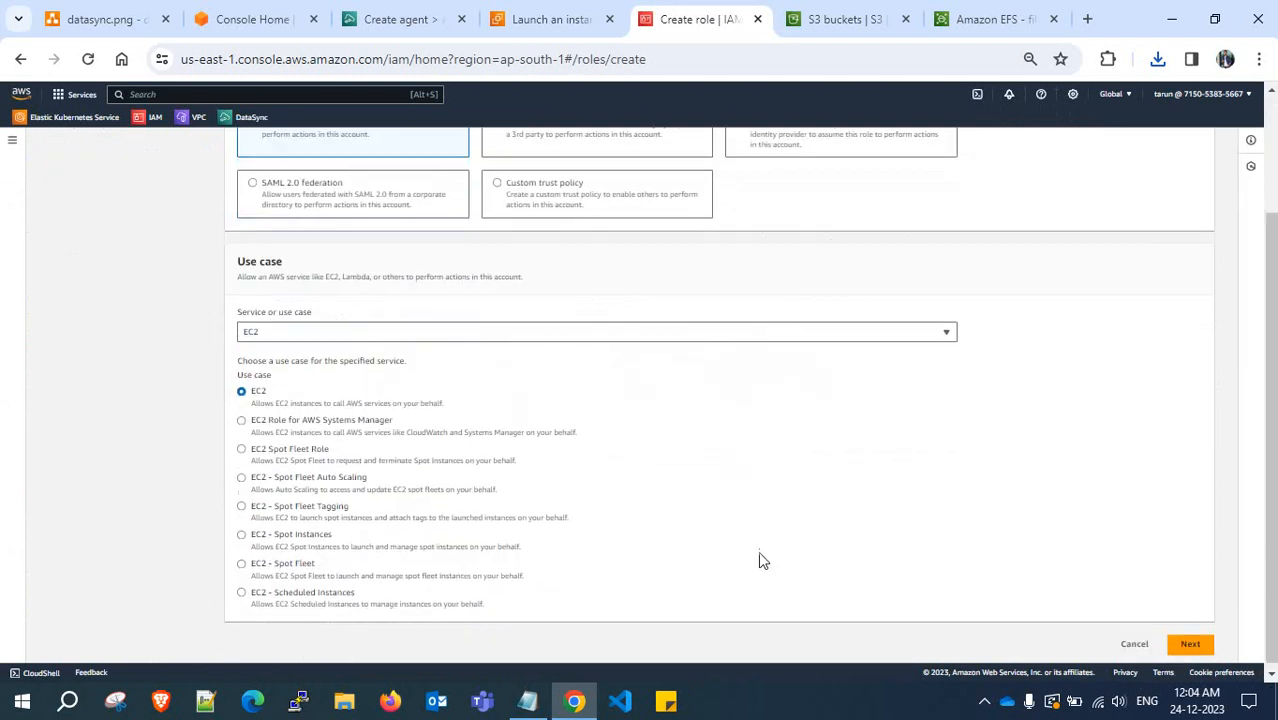
click(1190, 643)
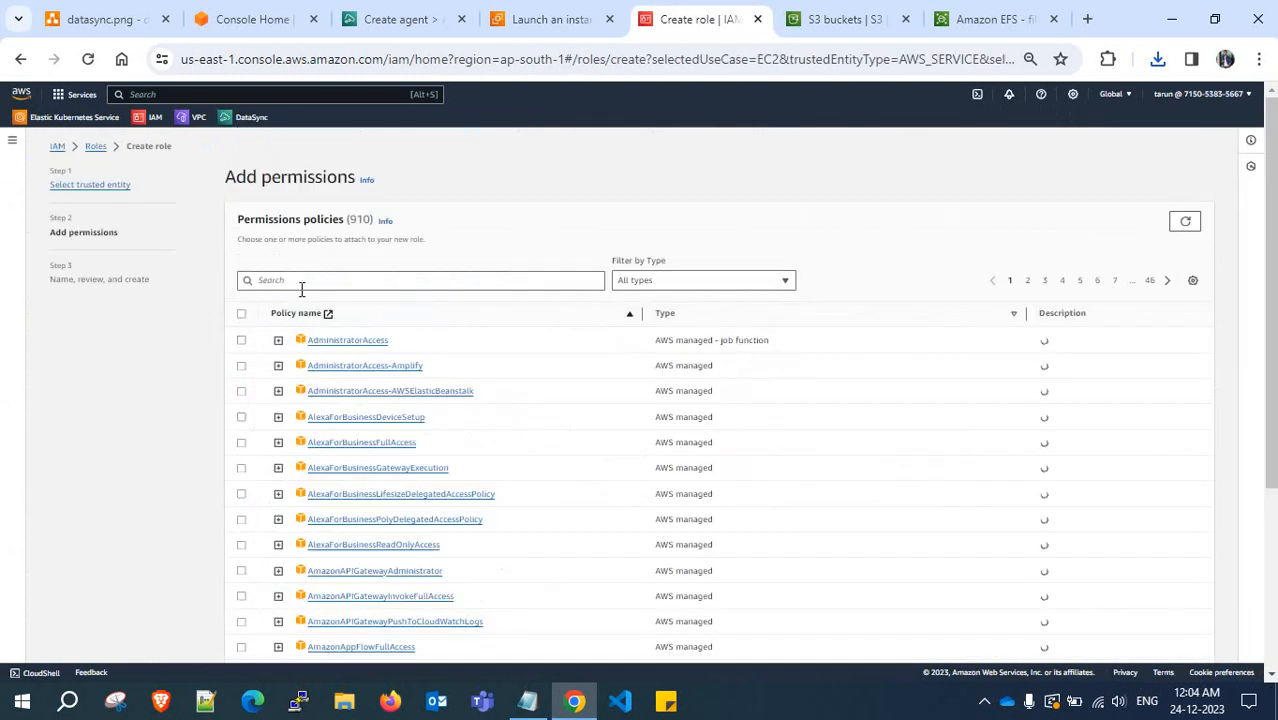
Attach the AdministratorAccess policy to the role and continue to the review page
click(242, 341)
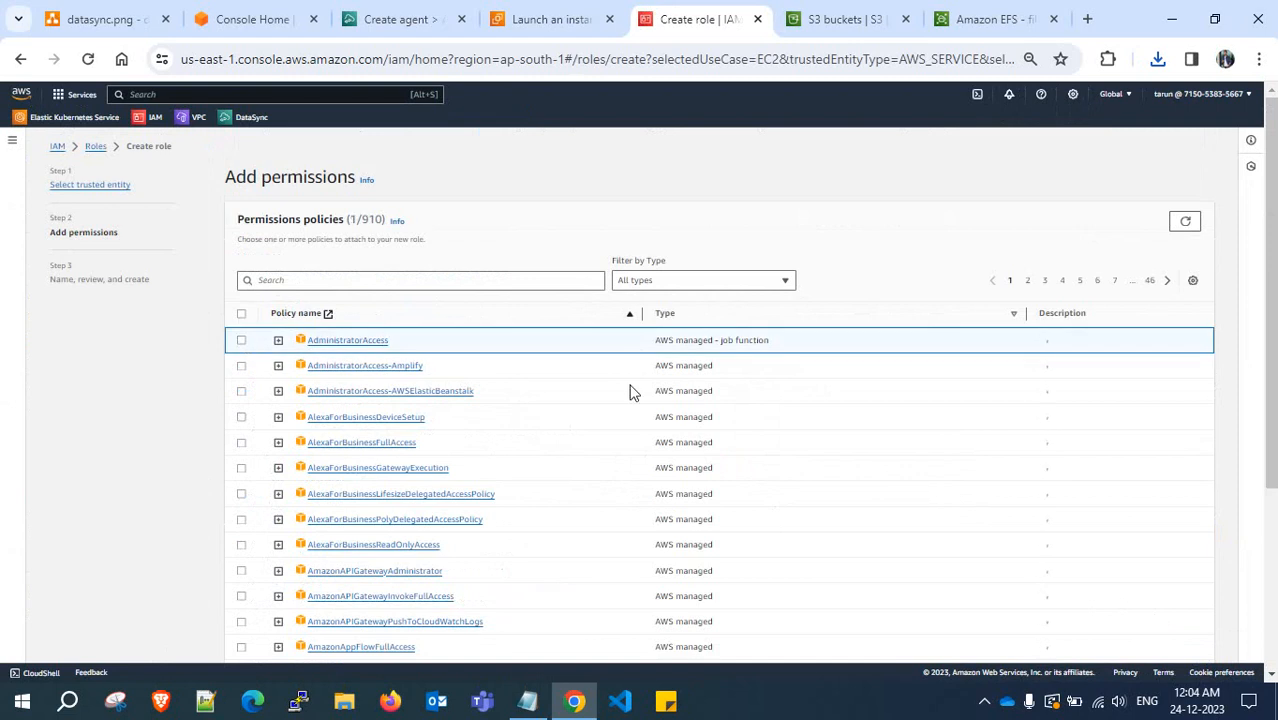
scroll(660, 392, down, 3)
click(1188, 641)
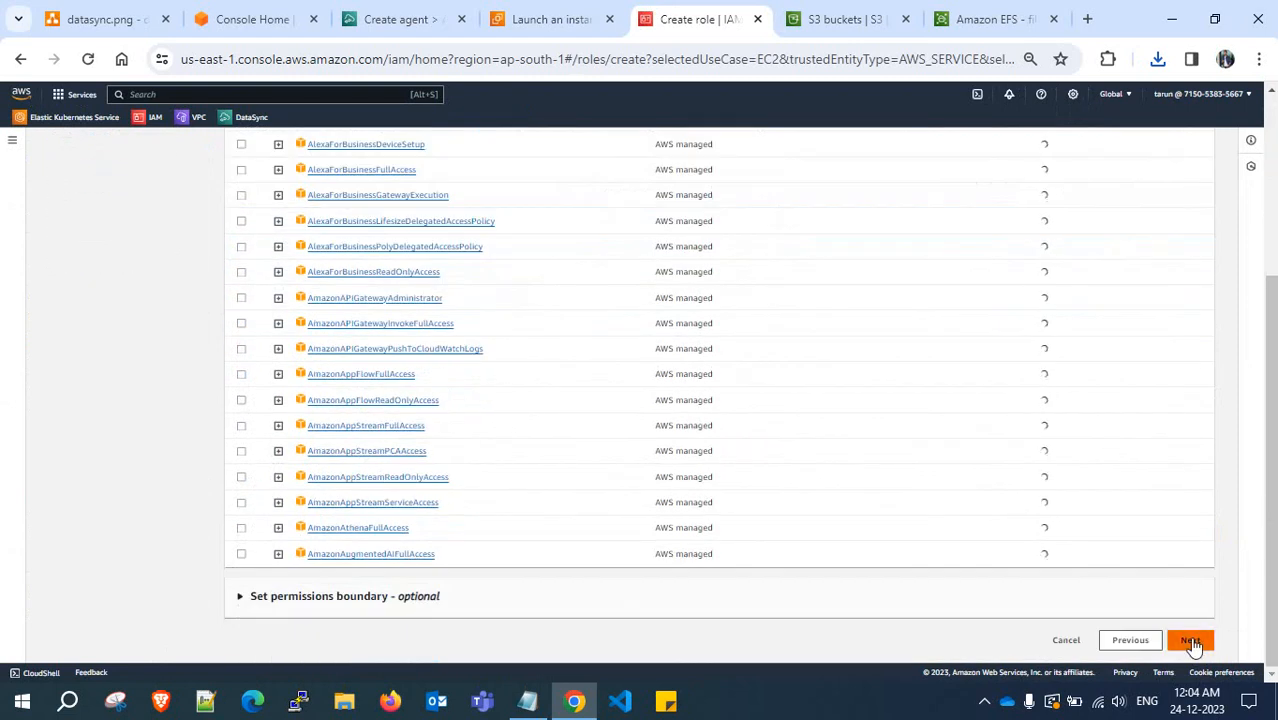
Name the role EC2-SSM-ROLE-DATA-SYNC and create it
click(285, 208)
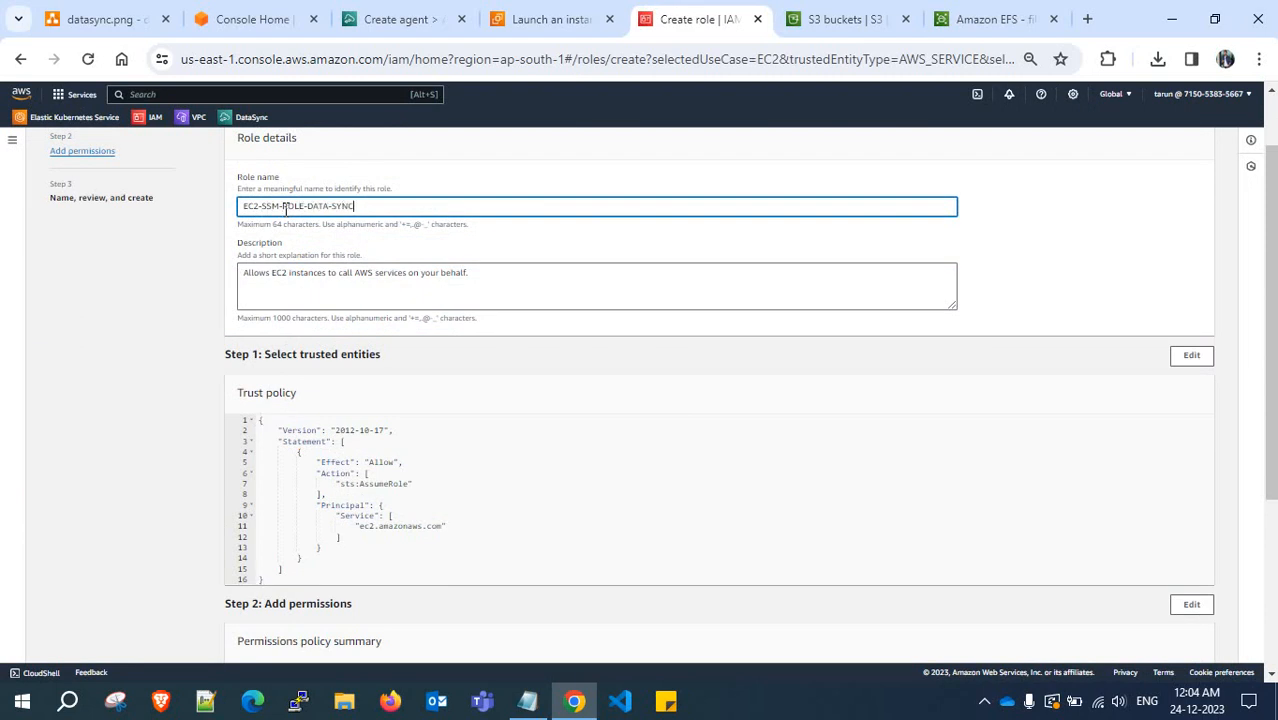
text(EC2-SSM-ROLE-DATA-SYNC)
scroll(710, 434, down, 3)
click(1187, 641)
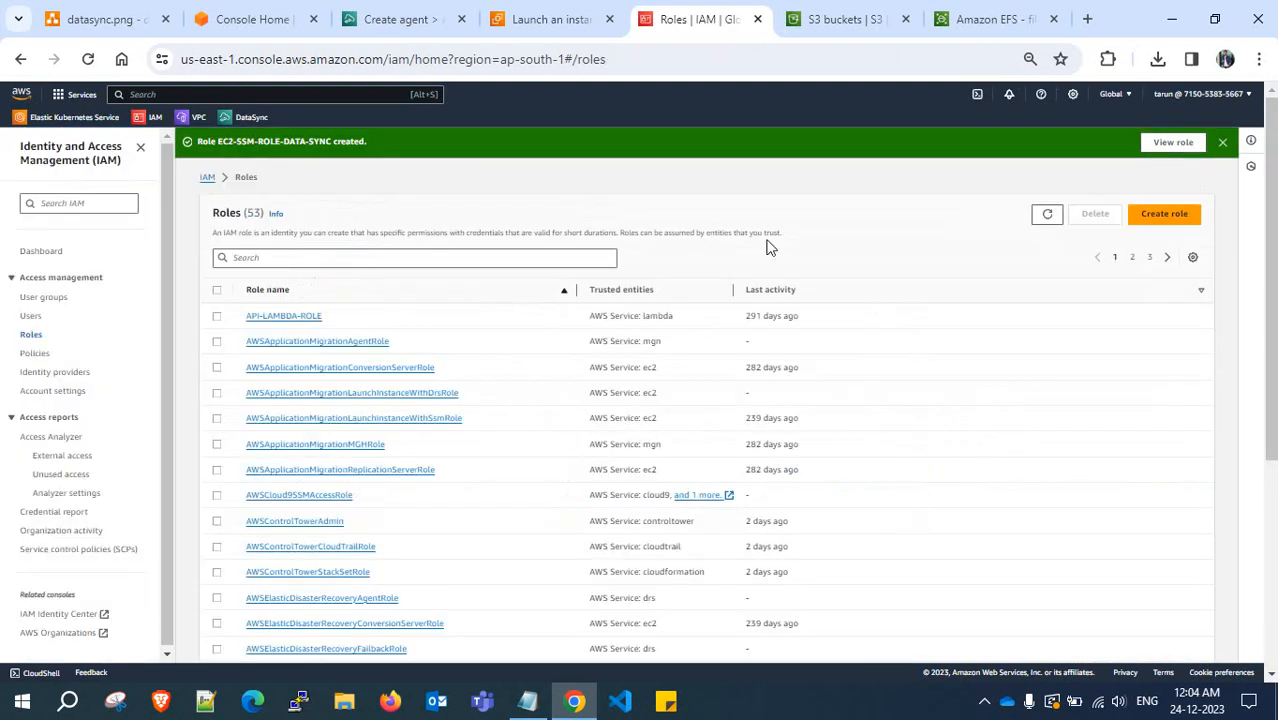
Open the newly created role's details and copy its name
click(1173, 142)
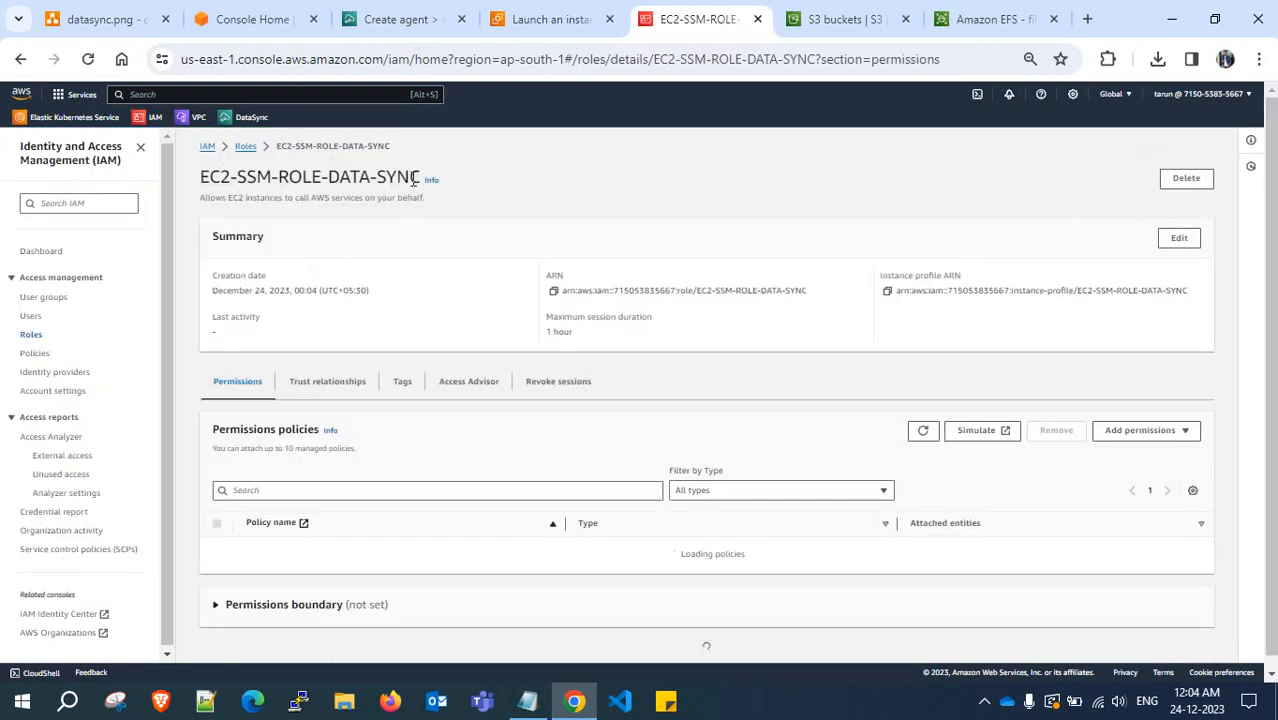
drag(416, 178, 205, 185)
key(ctrl+c)
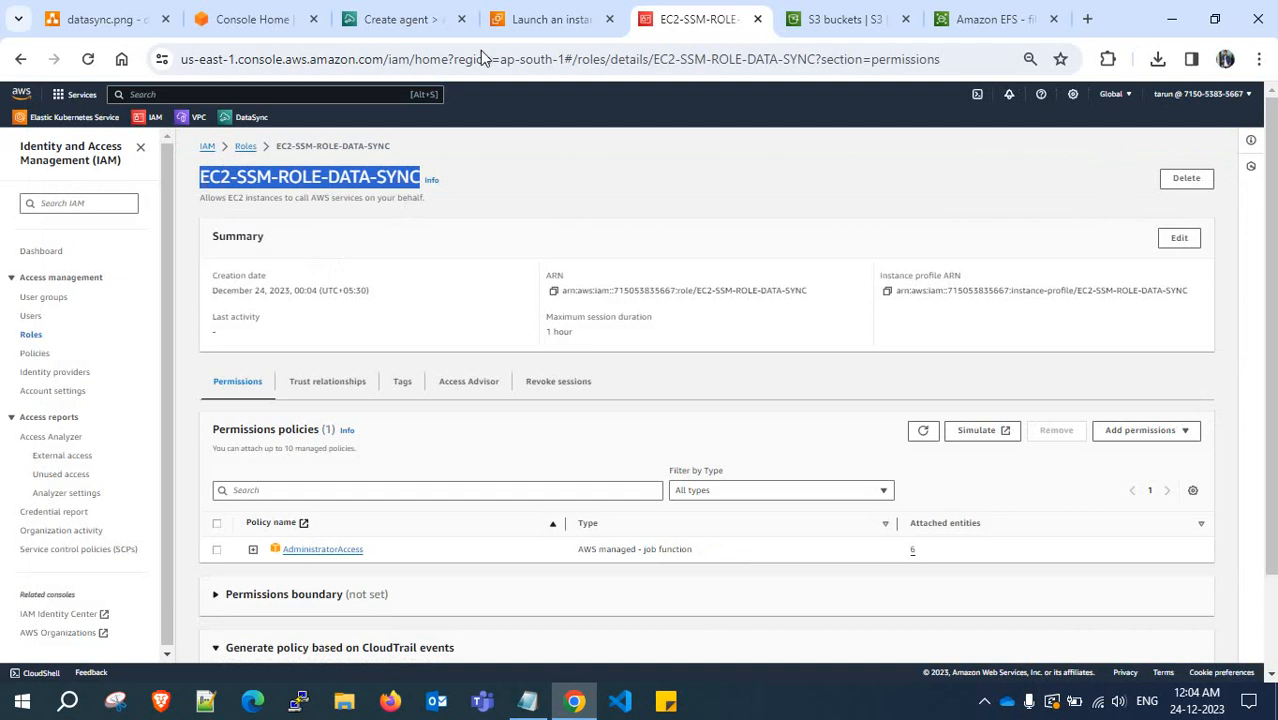
Refresh the IAM instance profiles in the instance launch form and select EC2-SSM-ROLE-DATA-SYNC
click(525, 19)
click(248, 302)
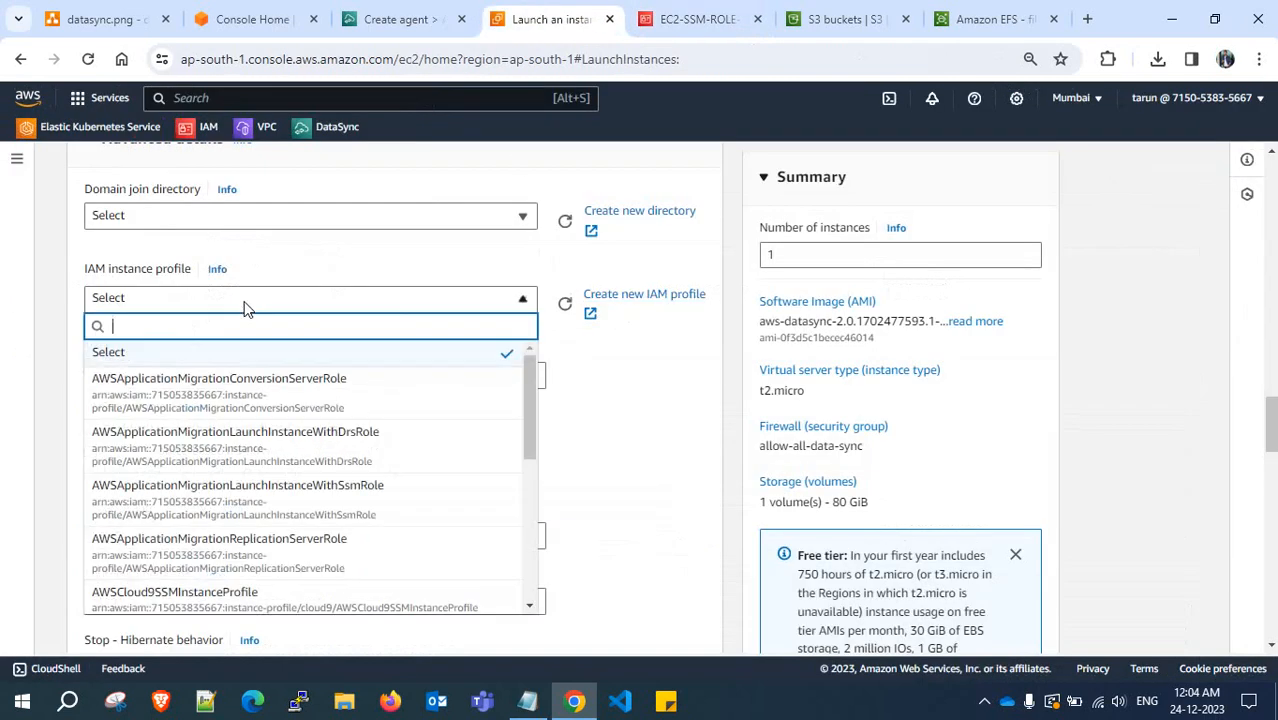
click(566, 306)
click(342, 300)
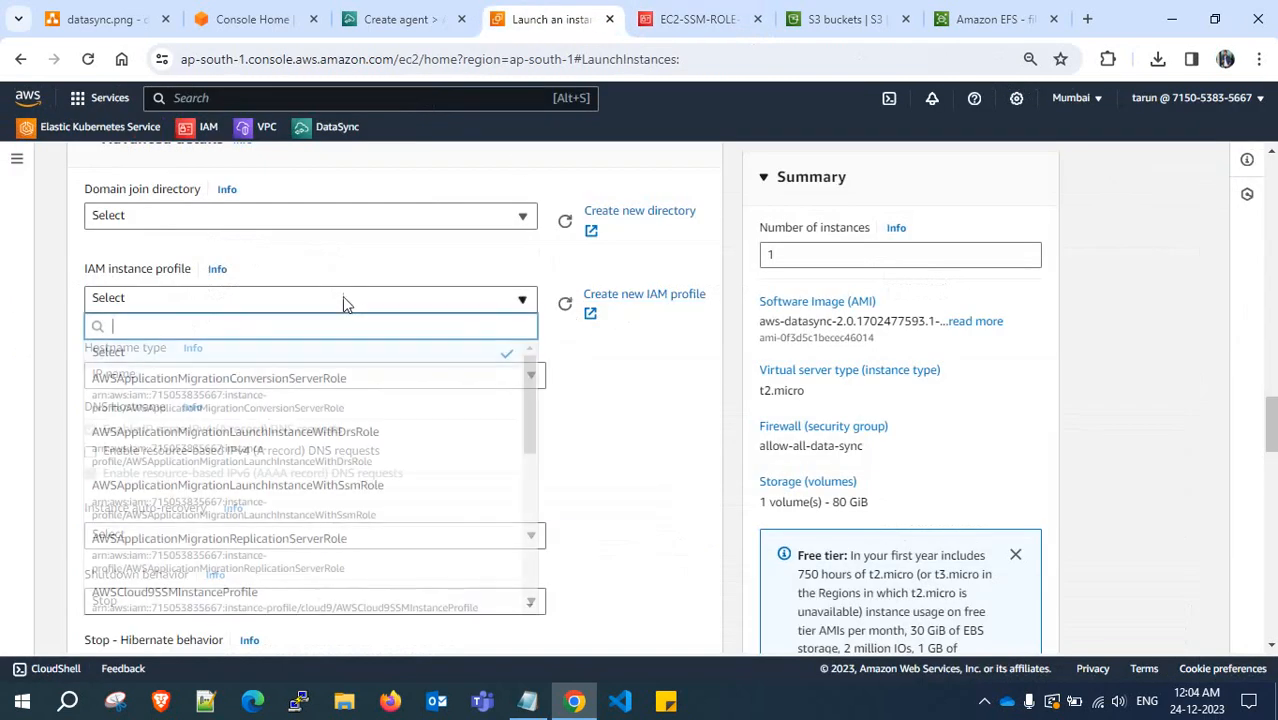
key(ctrl+v)
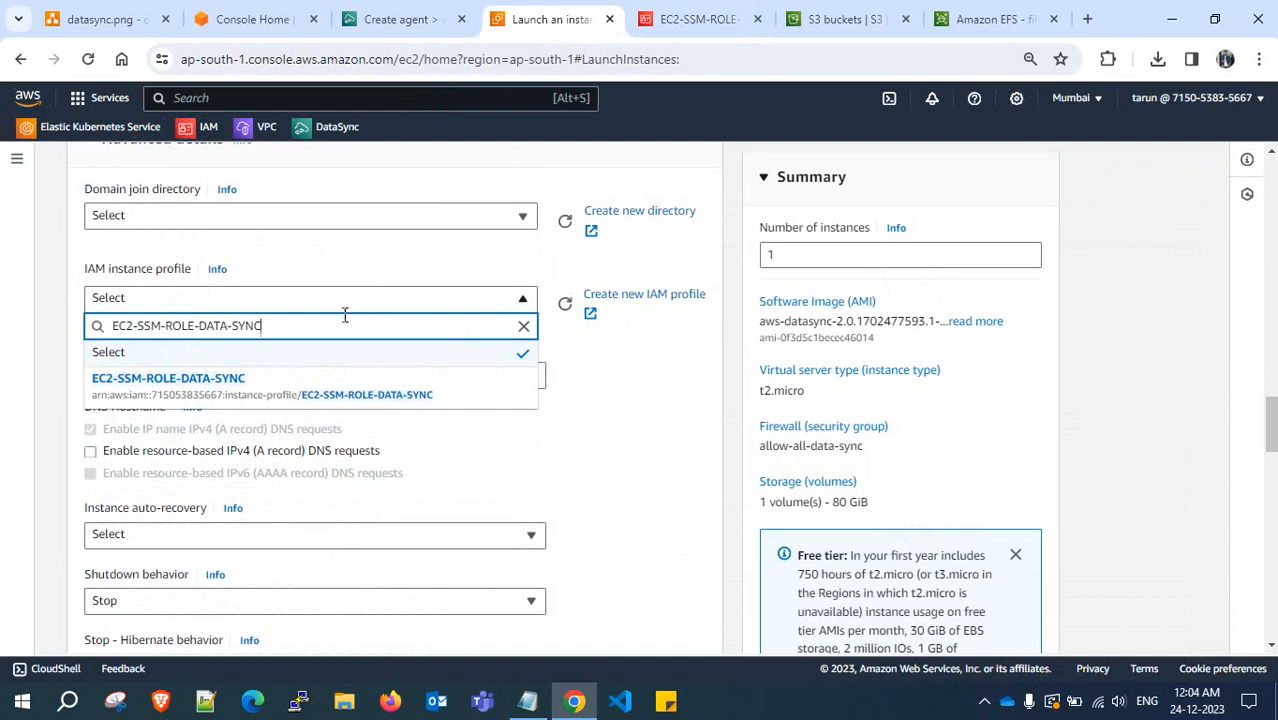
click(298, 386)
Review the remaining advanced details with their default options and launch the instance
scroll(394, 362, down, 10)
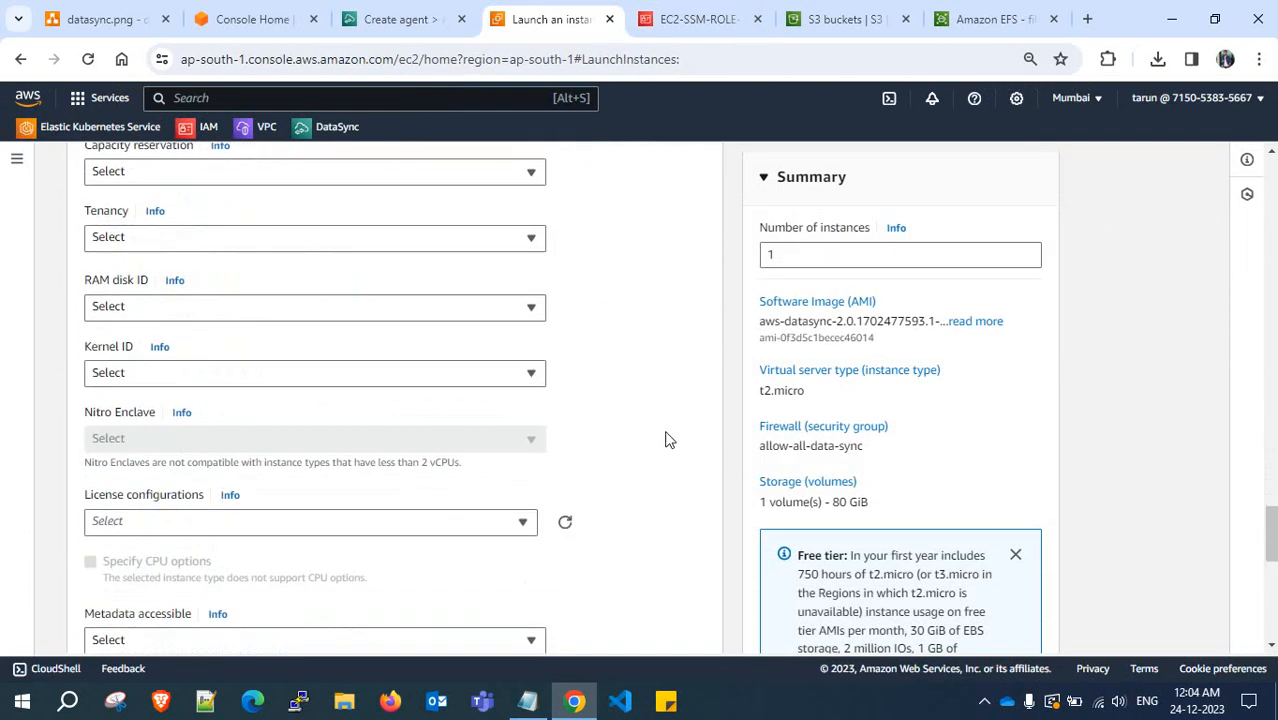
scroll(413, 285, down, 2)
scroll(422, 313, up, 4)
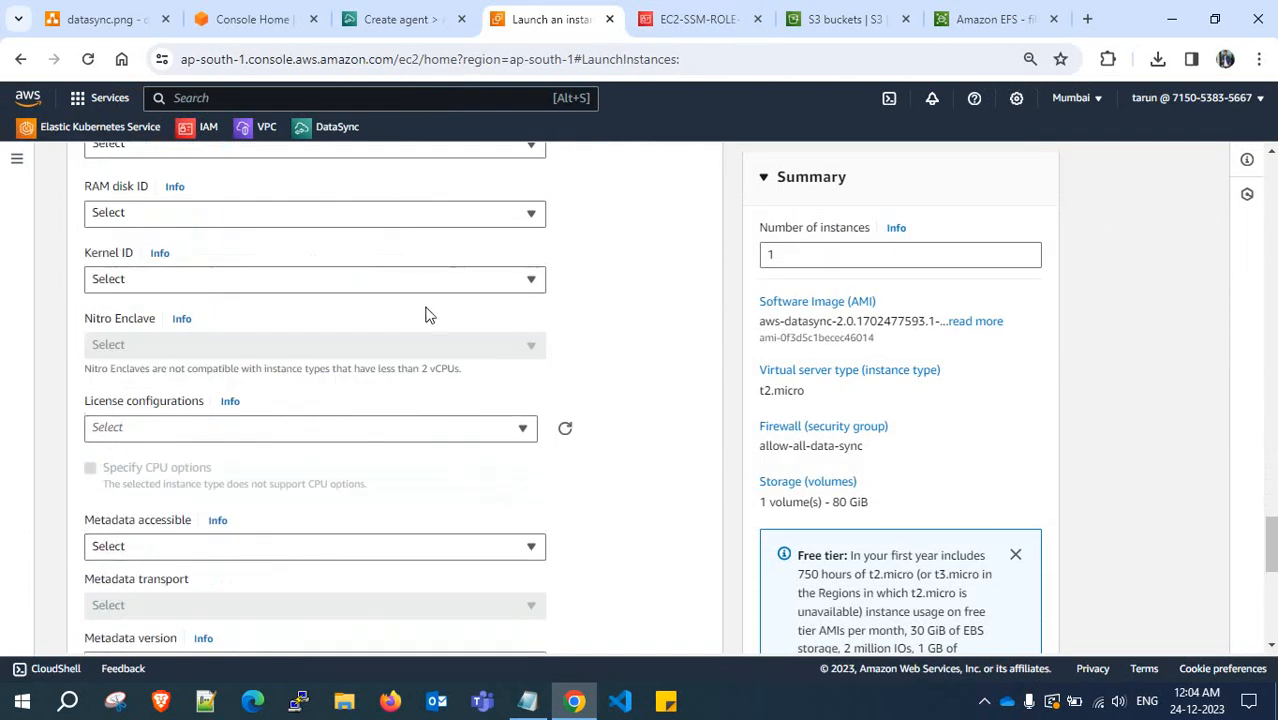
scroll(447, 330, up, 4)
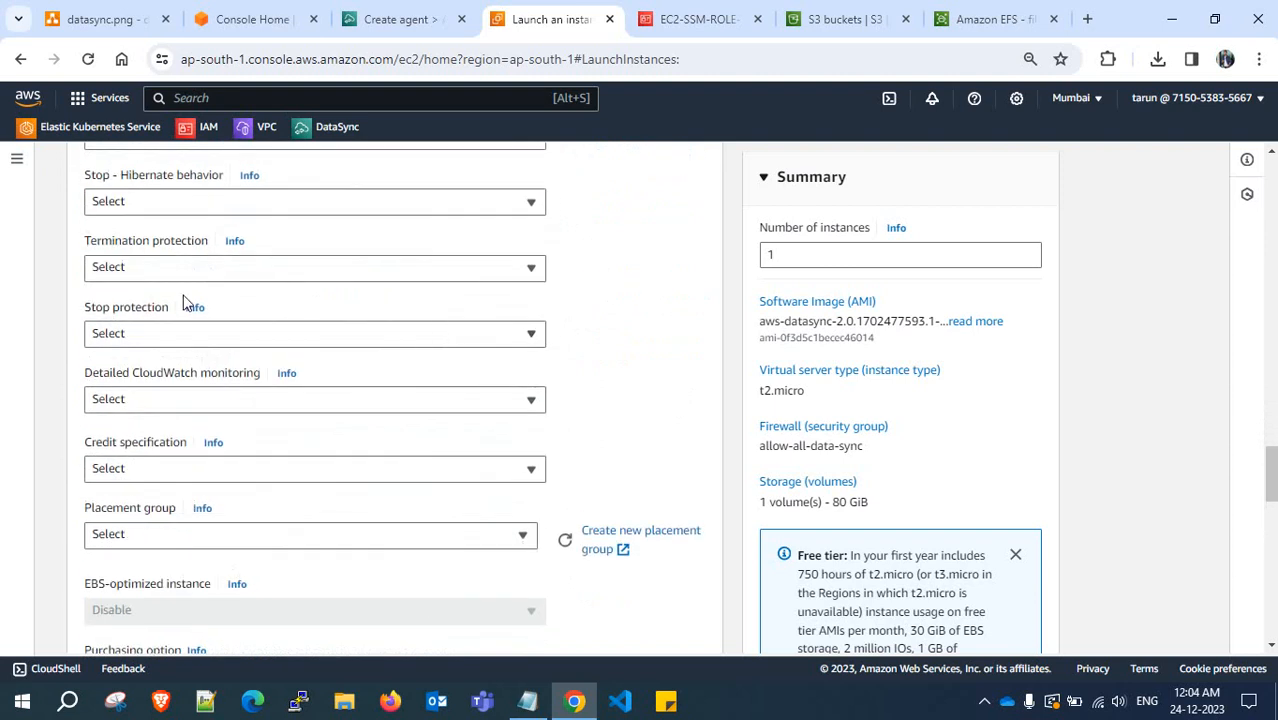
scroll(349, 321, up, 2)
scroll(955, 430, down, 15)
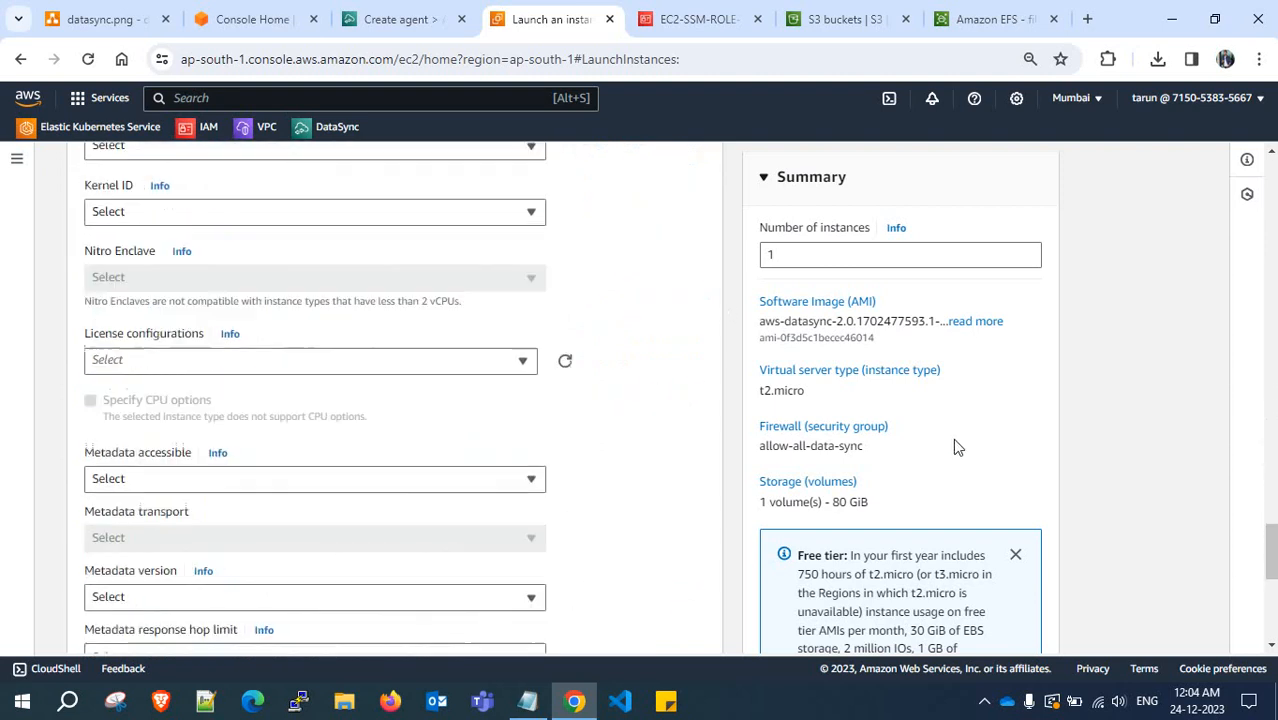
click(987, 588)
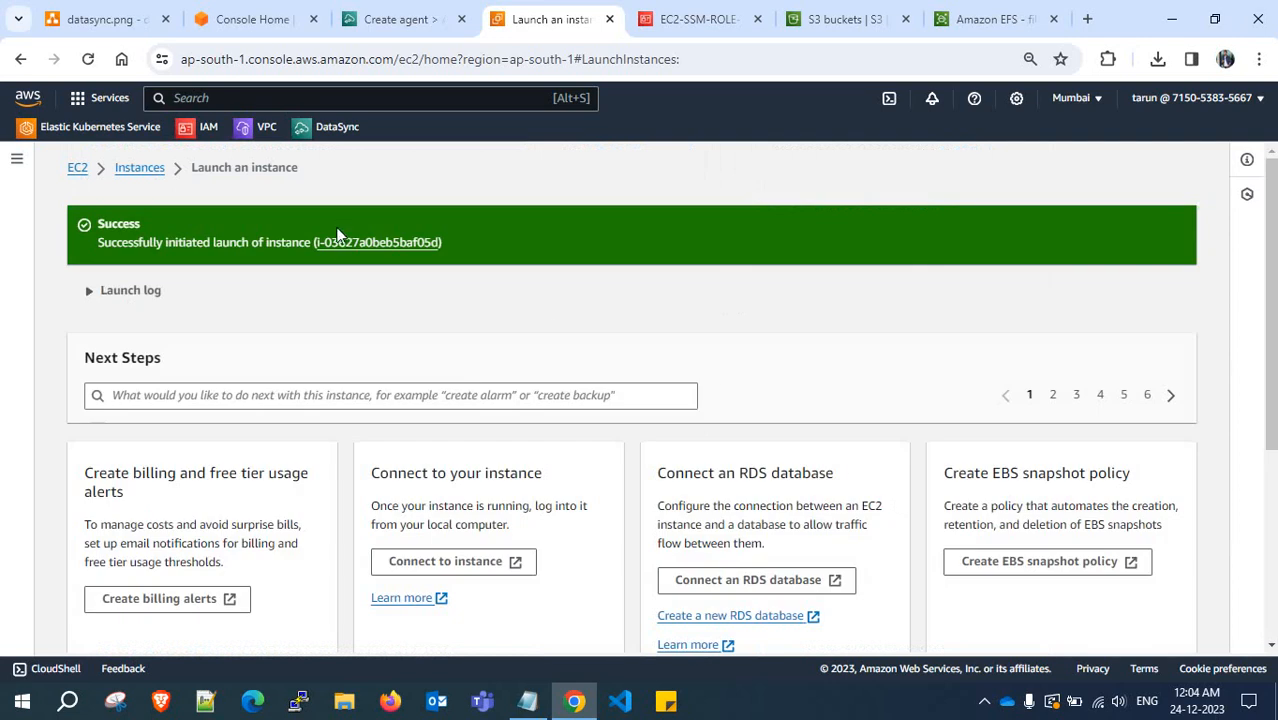
Open the launched instance in the EC2 instances list, check the architecture diagram, and select data-sync-agent-ec2 to show its details
click(346, 242)
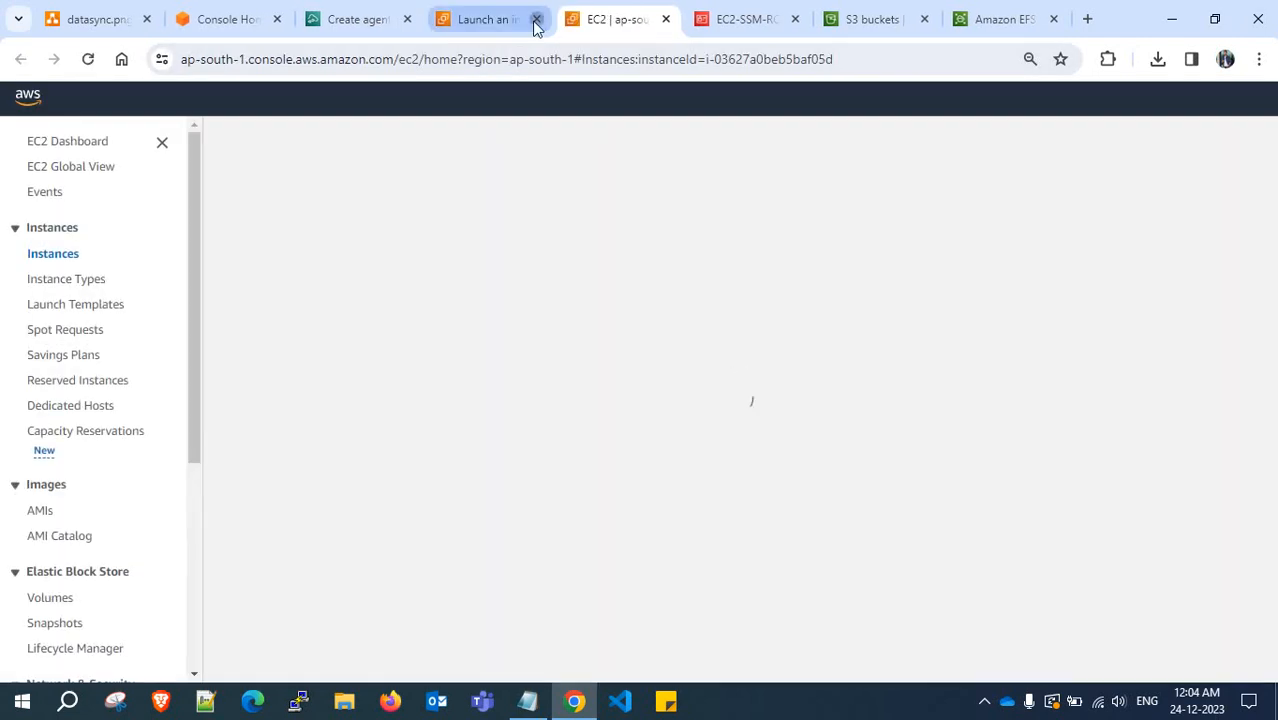
click(535, 20)
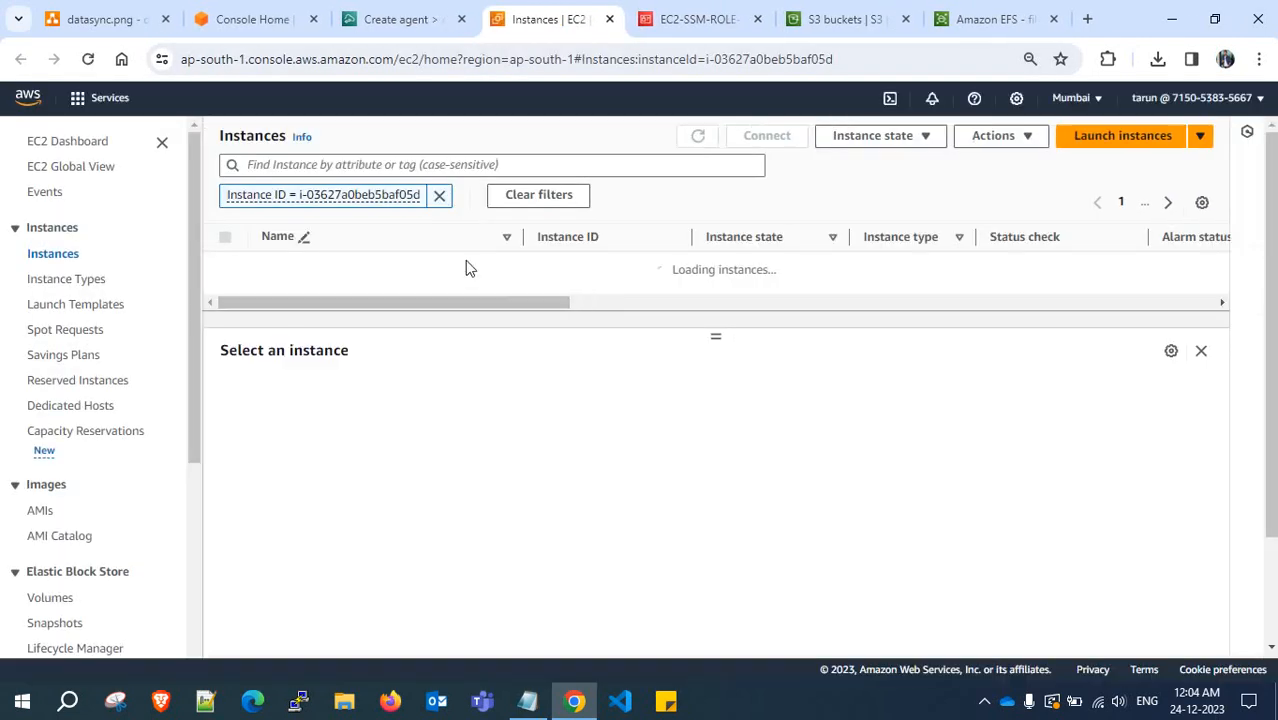
click(114, 17)
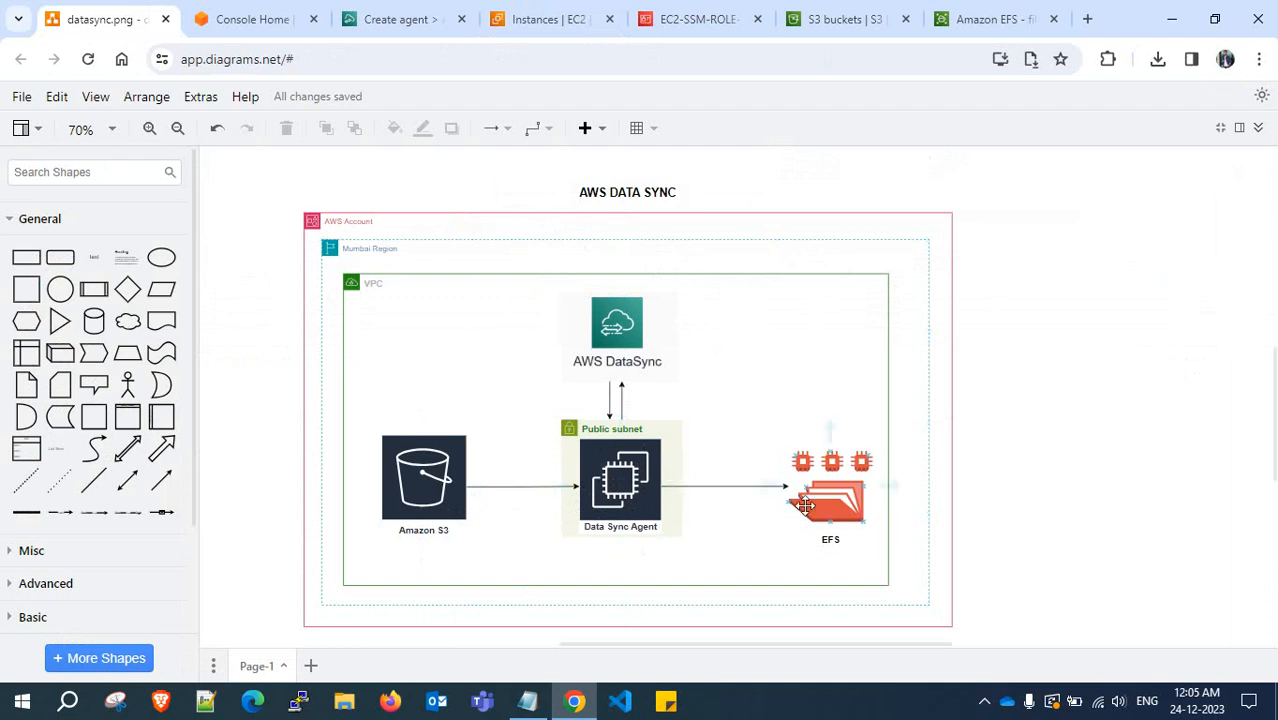
click(414, 18)
click(551, 16)
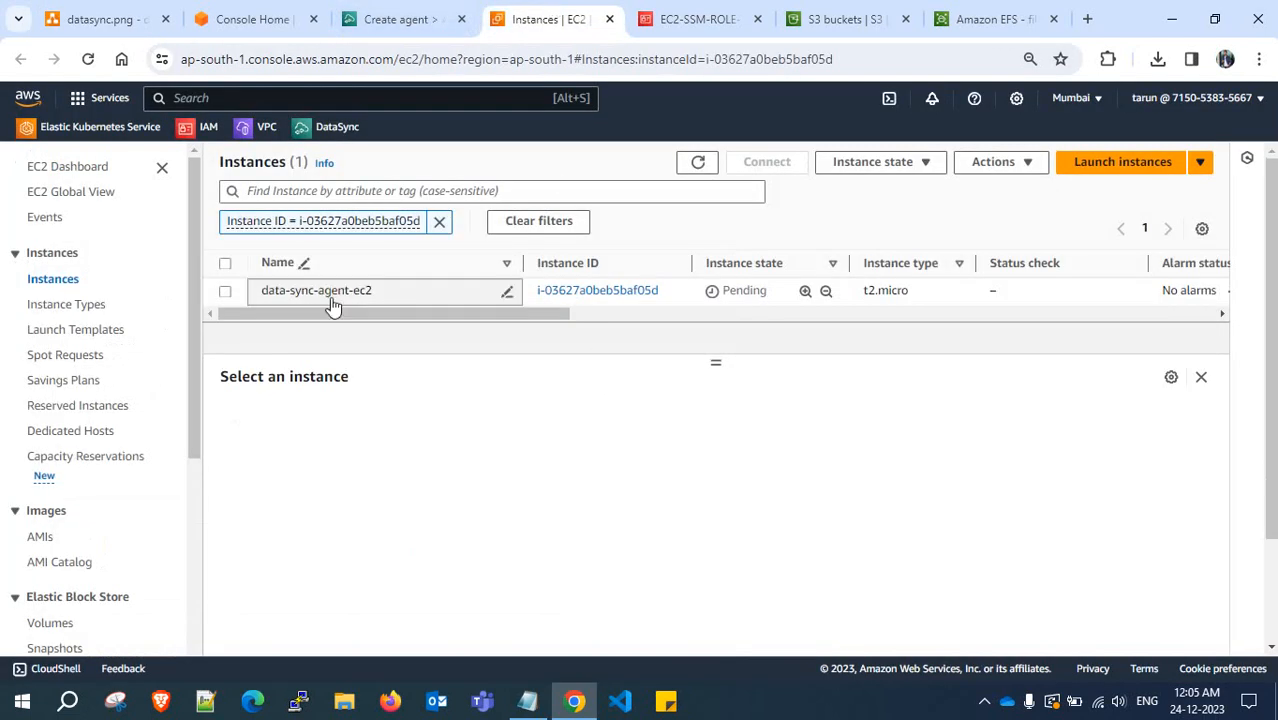
click(226, 293)
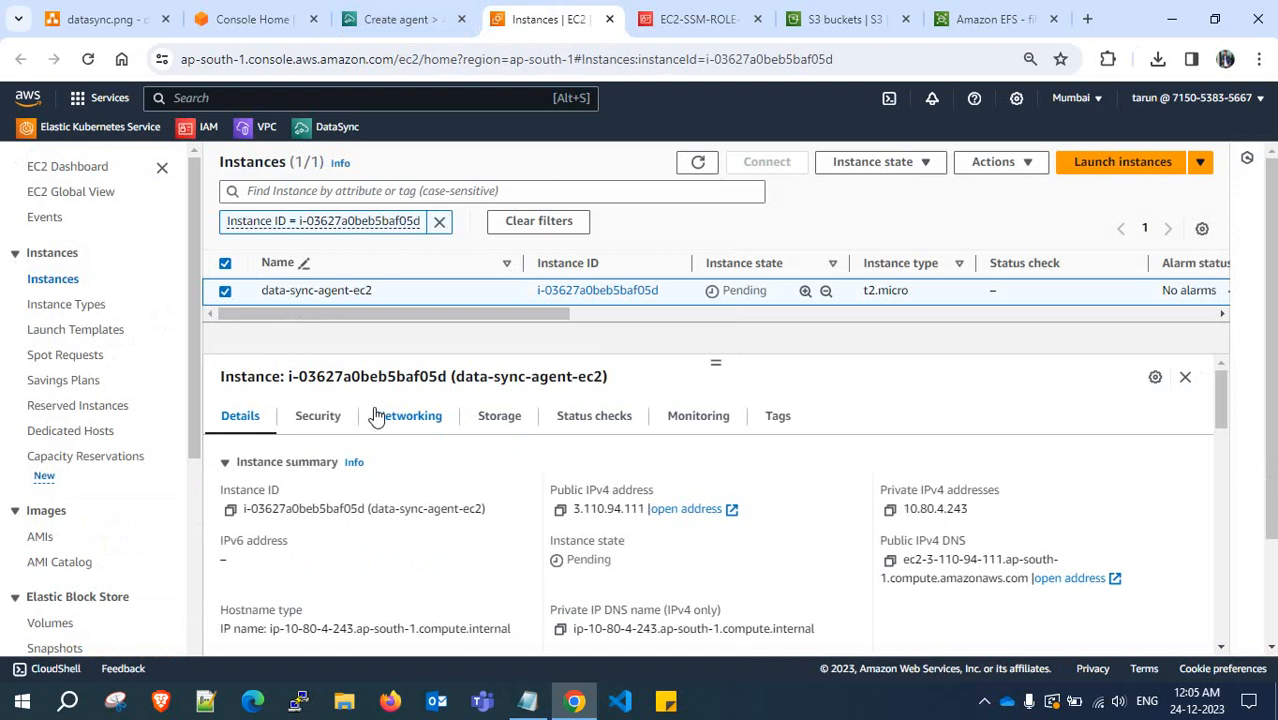
Copy the public IPv4 address of data-sync-agent-ec2 and enter it, 3.110.94.111, as the agent address in the DataSync agent form
click(80, 18)
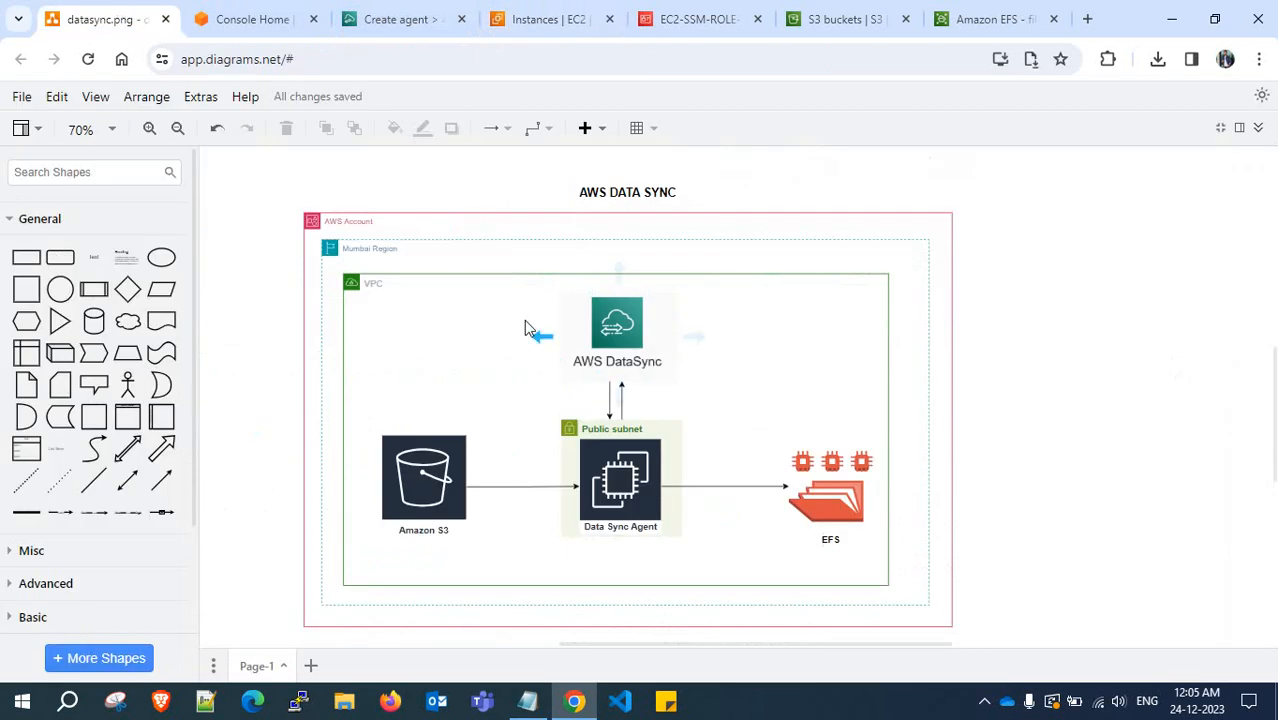
click(383, 12)
scroll(405, 322, down, 4)
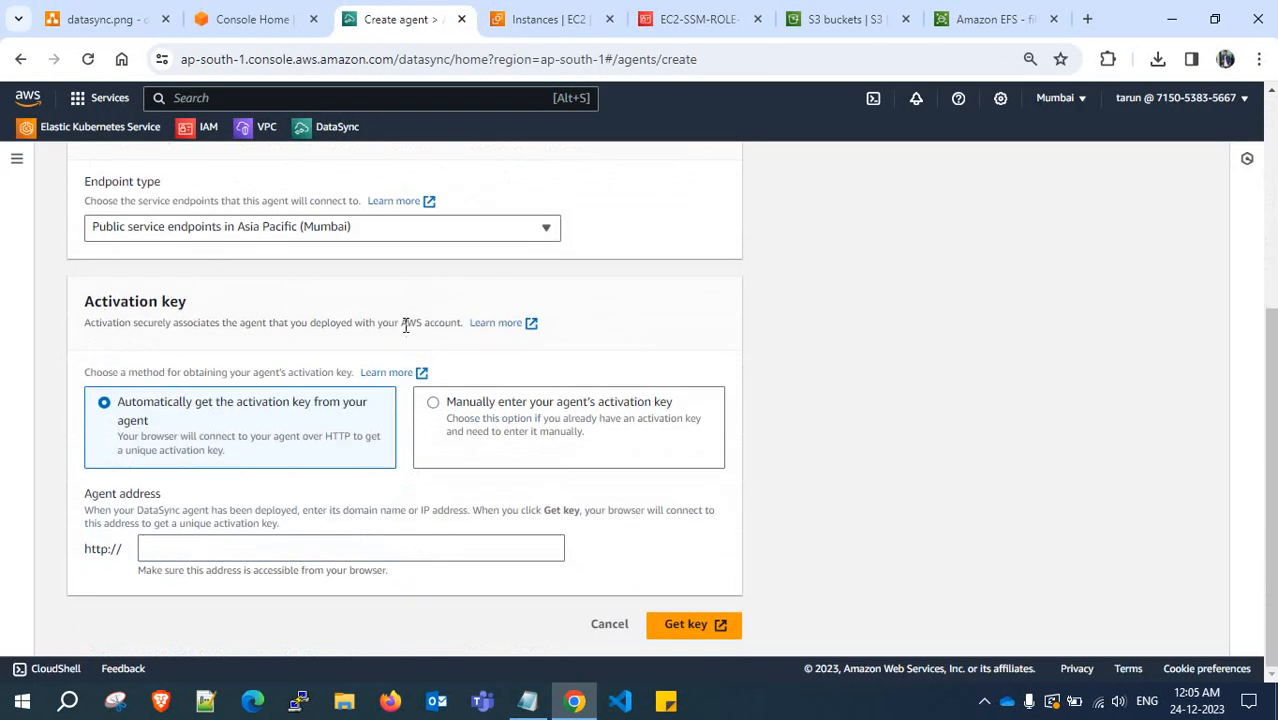
click(530, 17)
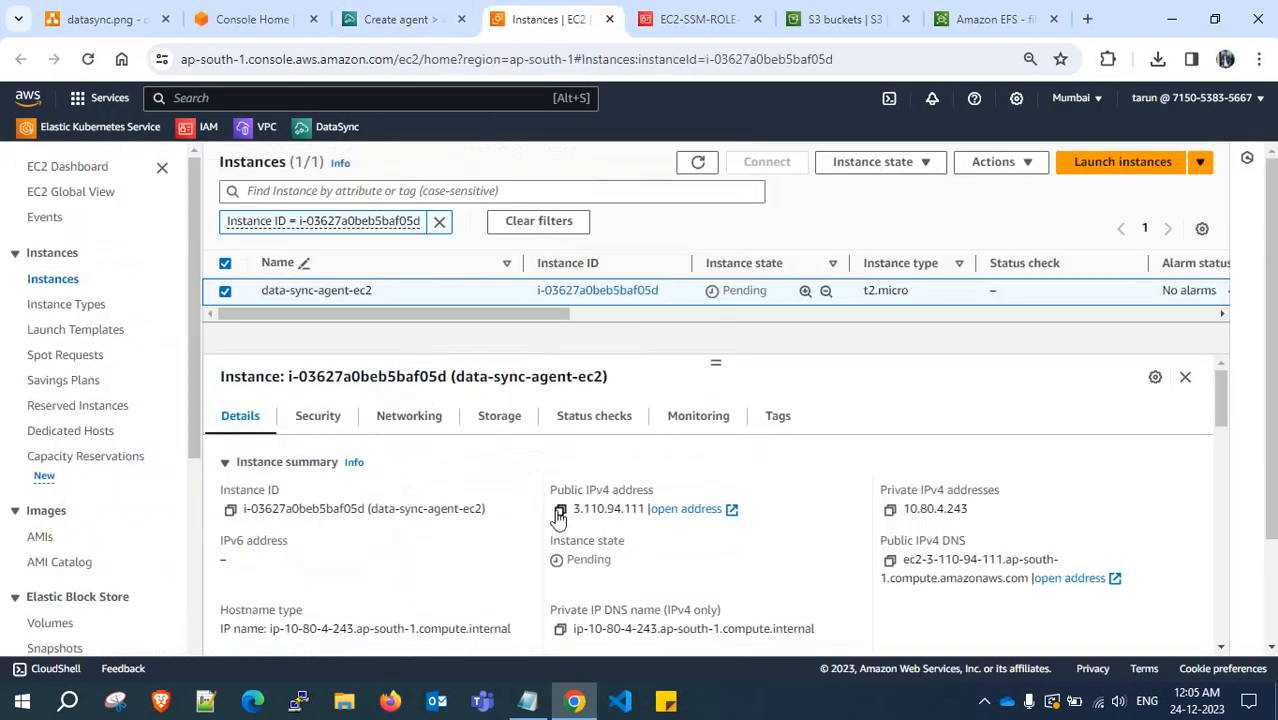
click(560, 509)
click(405, 19)
click(353, 551)
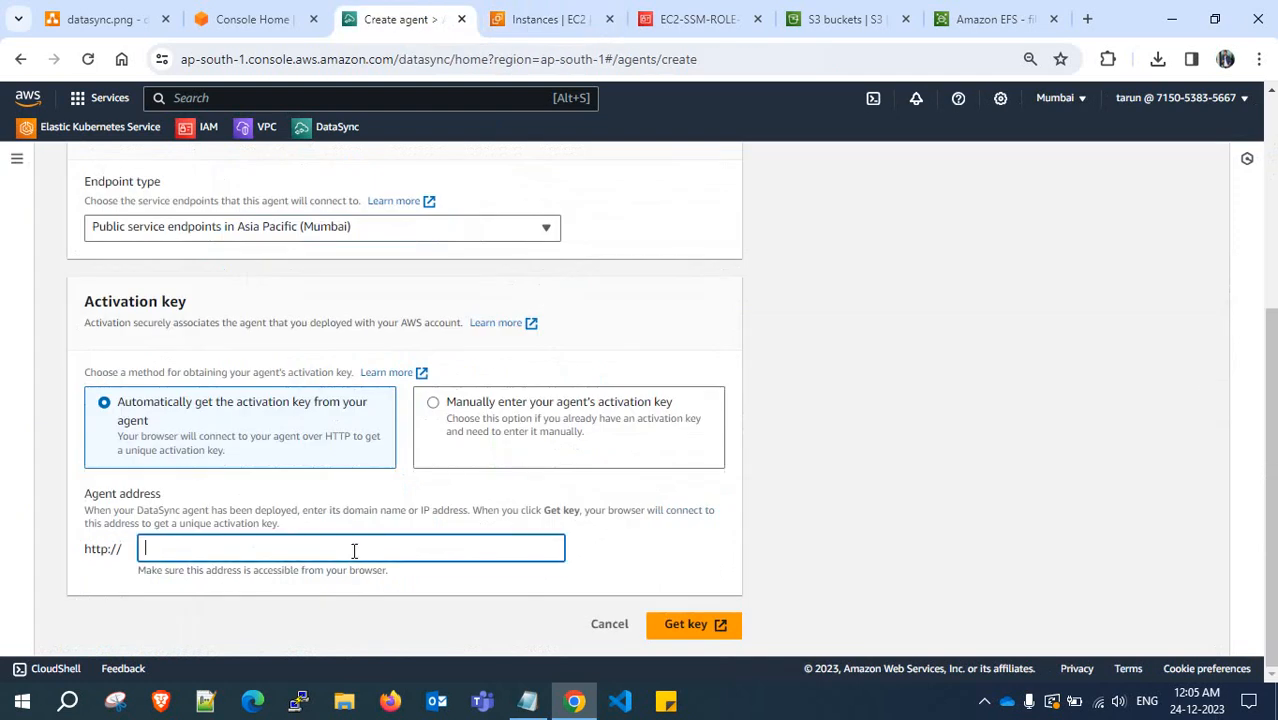
key(ctrl+v)
drag(98, 494, 177, 491)
click(179, 494)
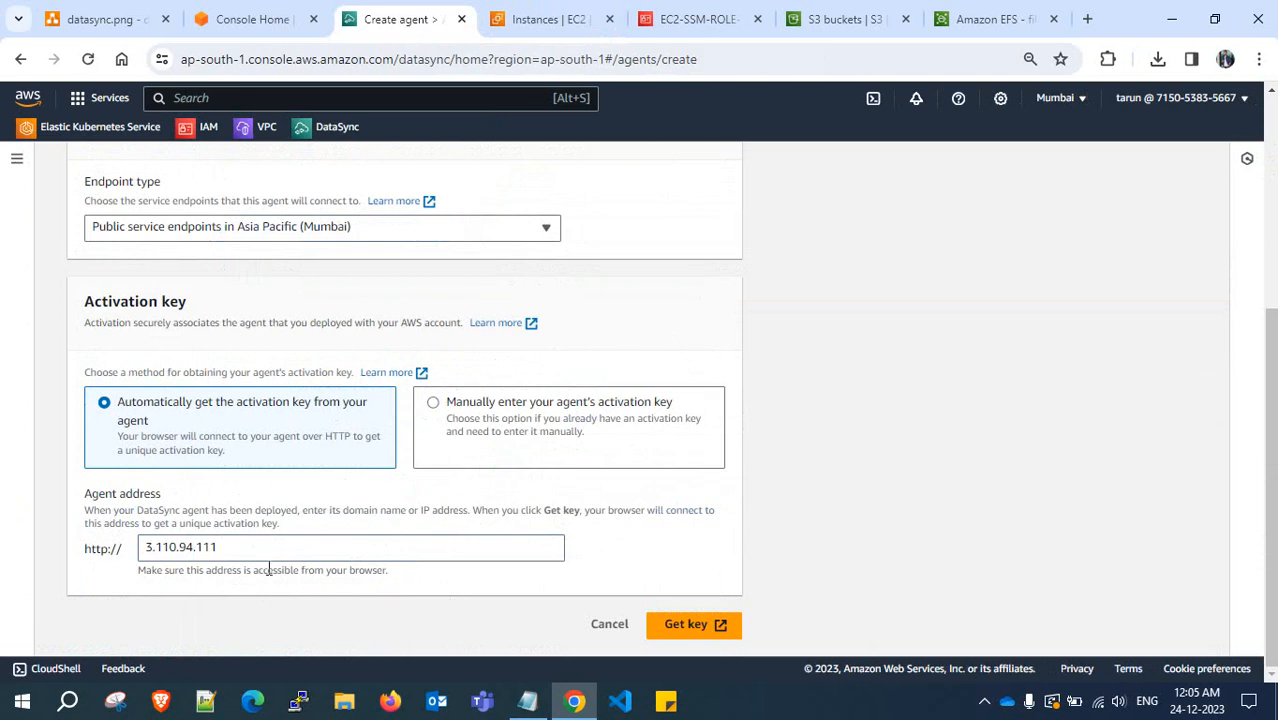
Request the activation key from the agent at 3.110.94.111 and continue to the site over the unsecured connection
drag(346, 513, 458, 512)
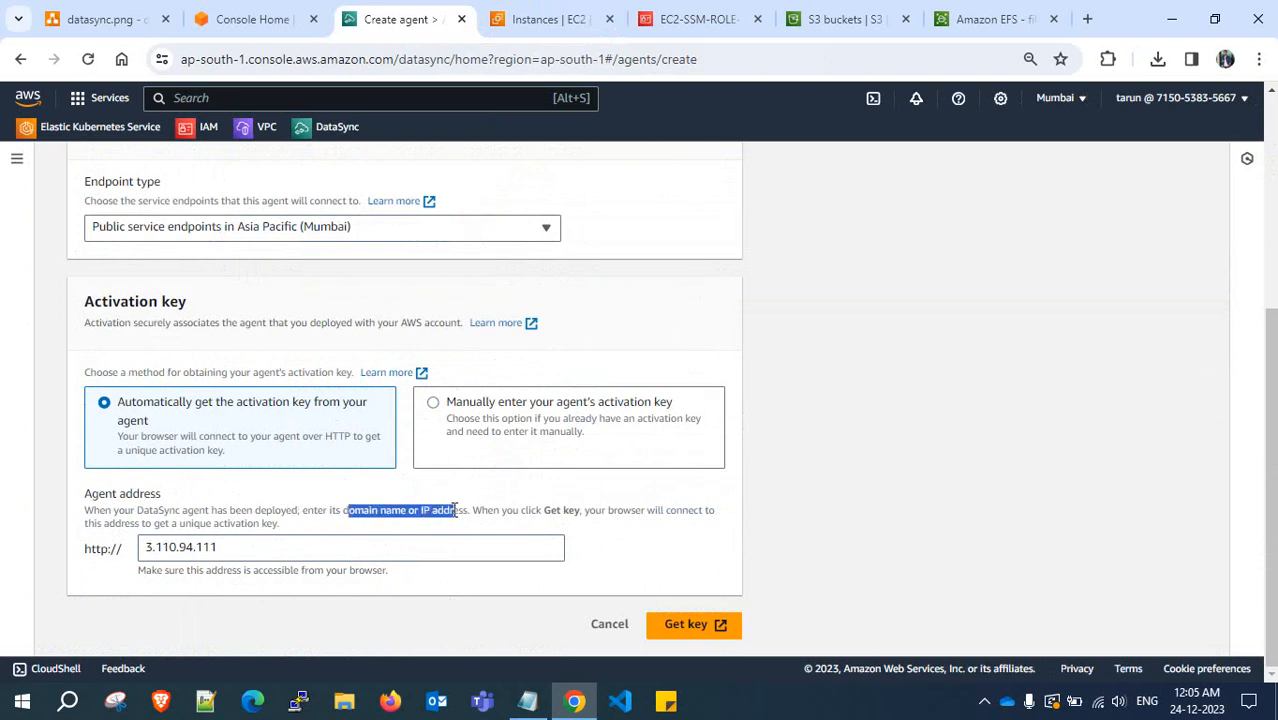
click(577, 580)
click(686, 630)
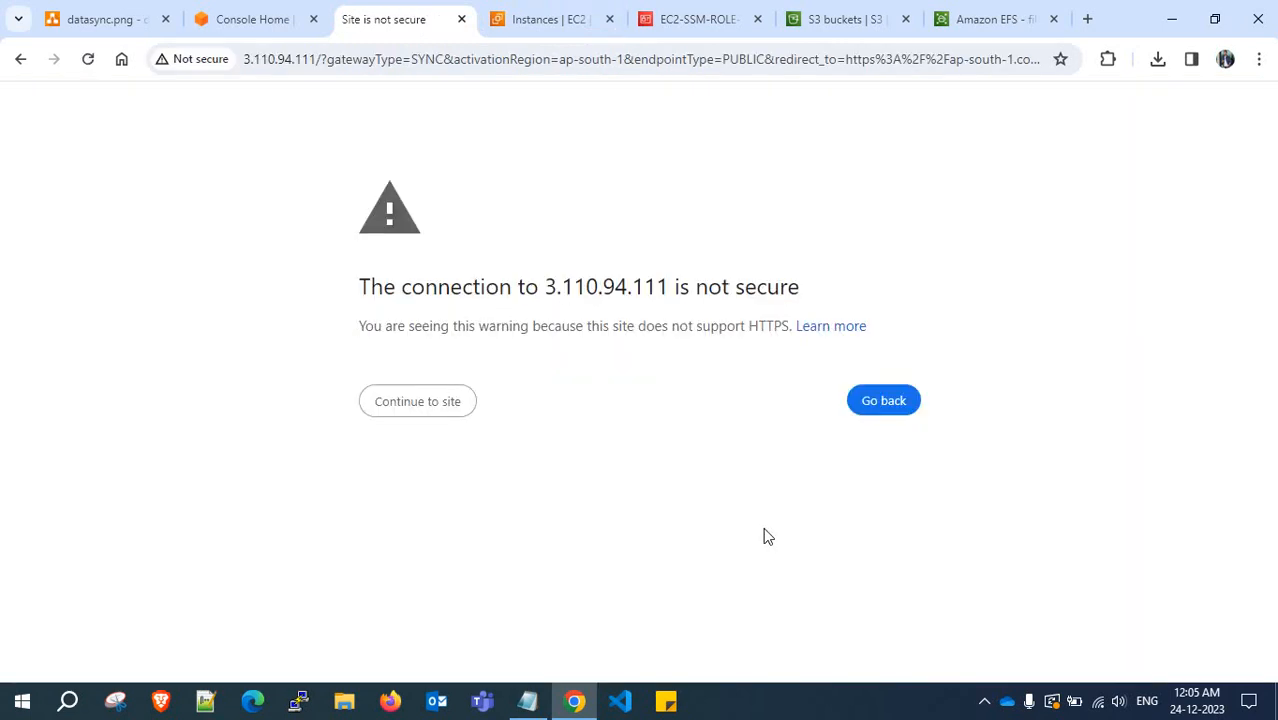
click(438, 413)
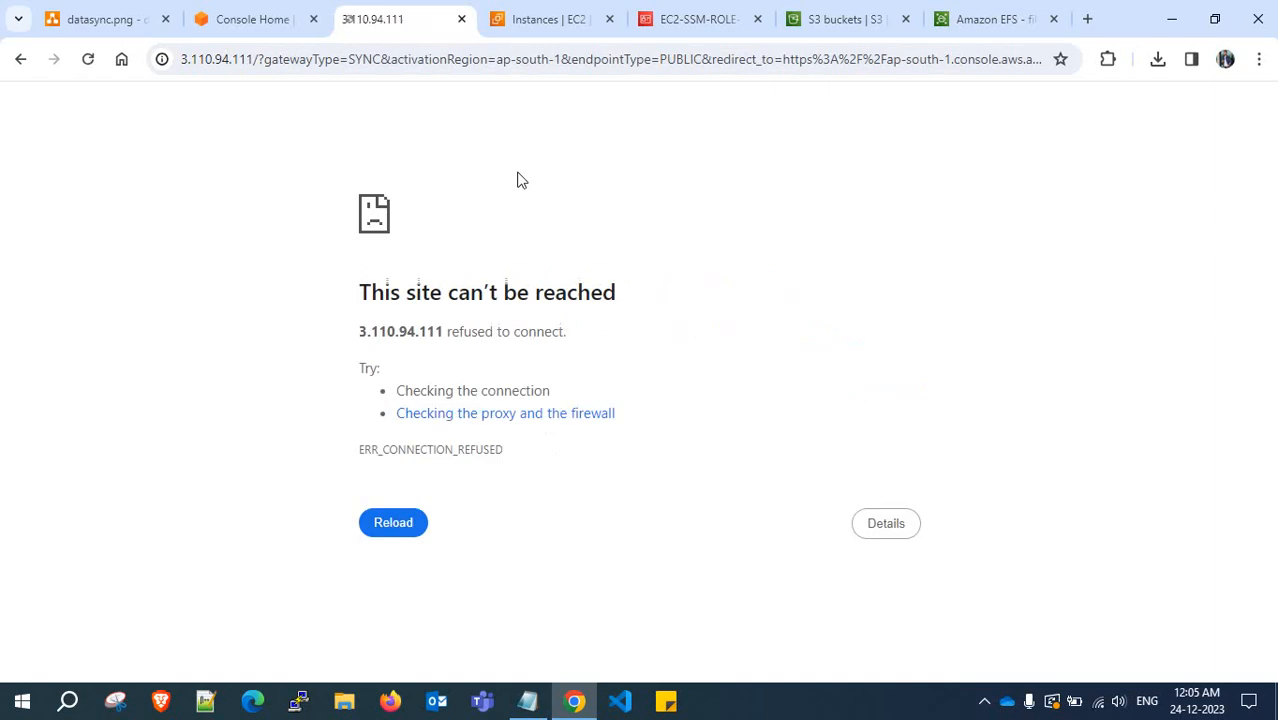
Refresh the EC2 instances list to check the current state of data-sync-agent-ec2
click(574, 12)
click(390, 18)
click(556, 18)
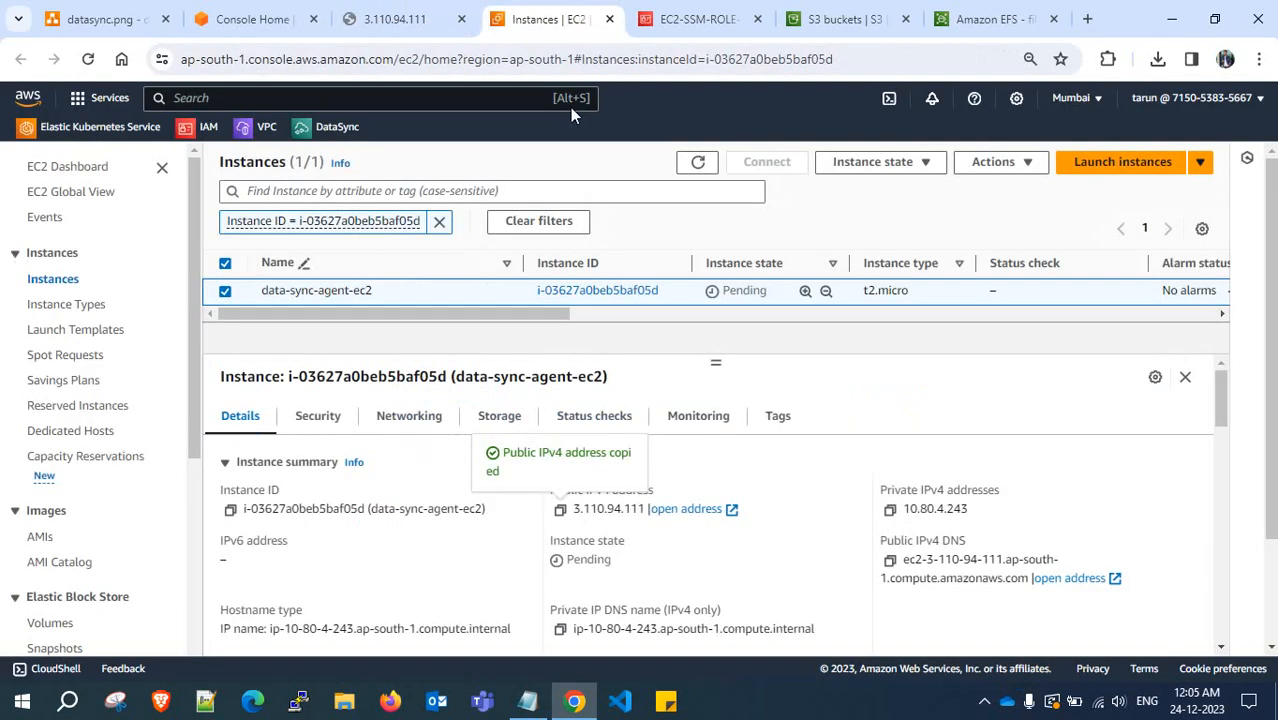
click(697, 162)
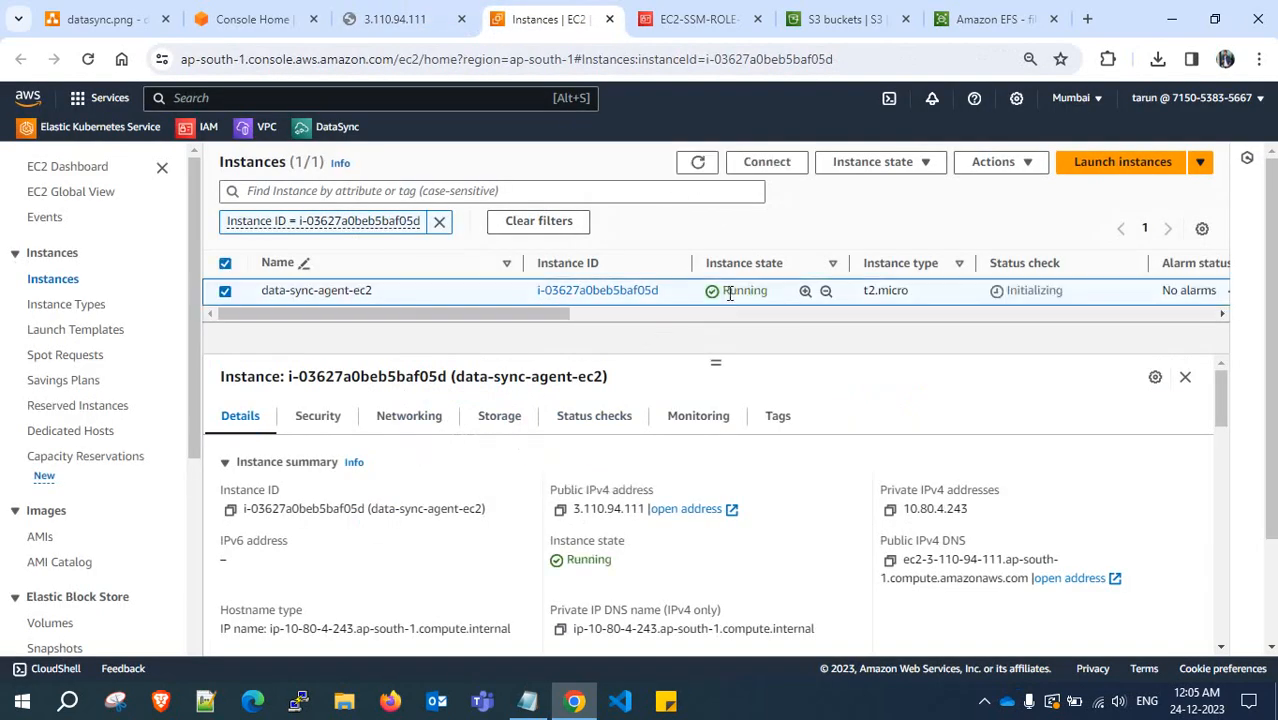
click(697, 163)
click(698, 162)
Reload the agent's activation page to retrieve the key, and move the EC2 instances tab ahead of it
click(370, 20)
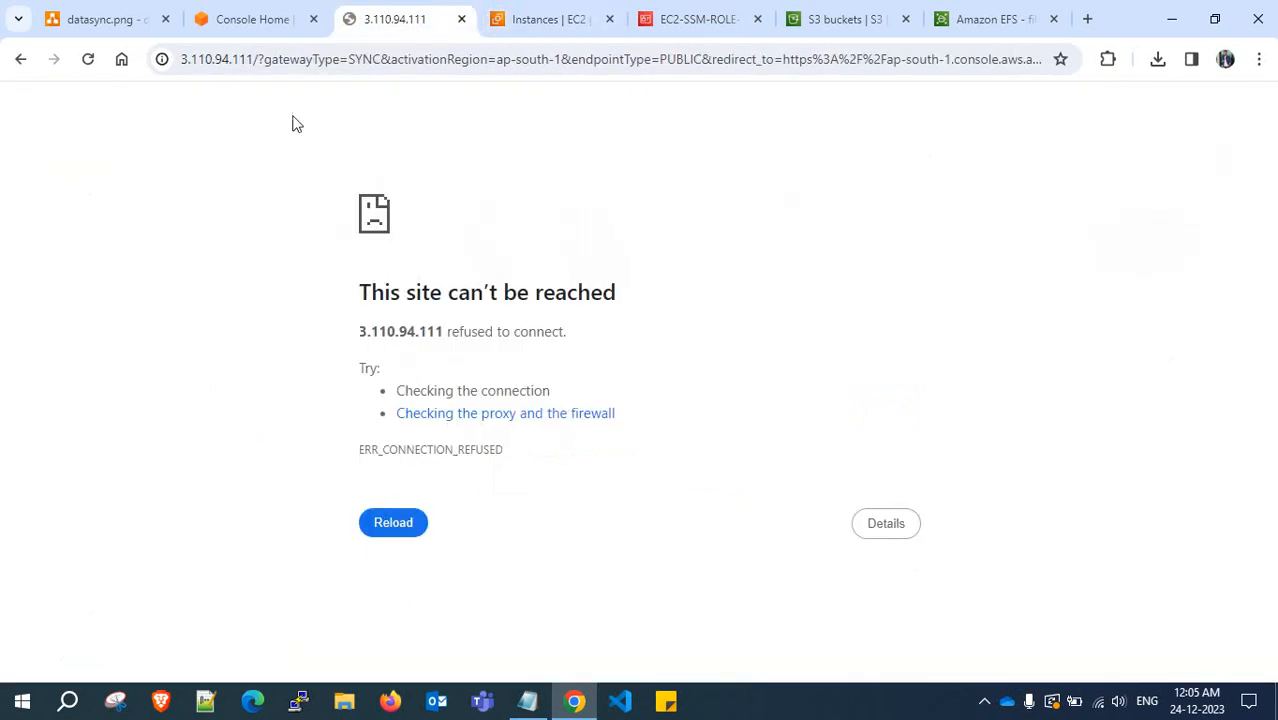
click(88, 60)
click(252, 19)
click(378, 12)
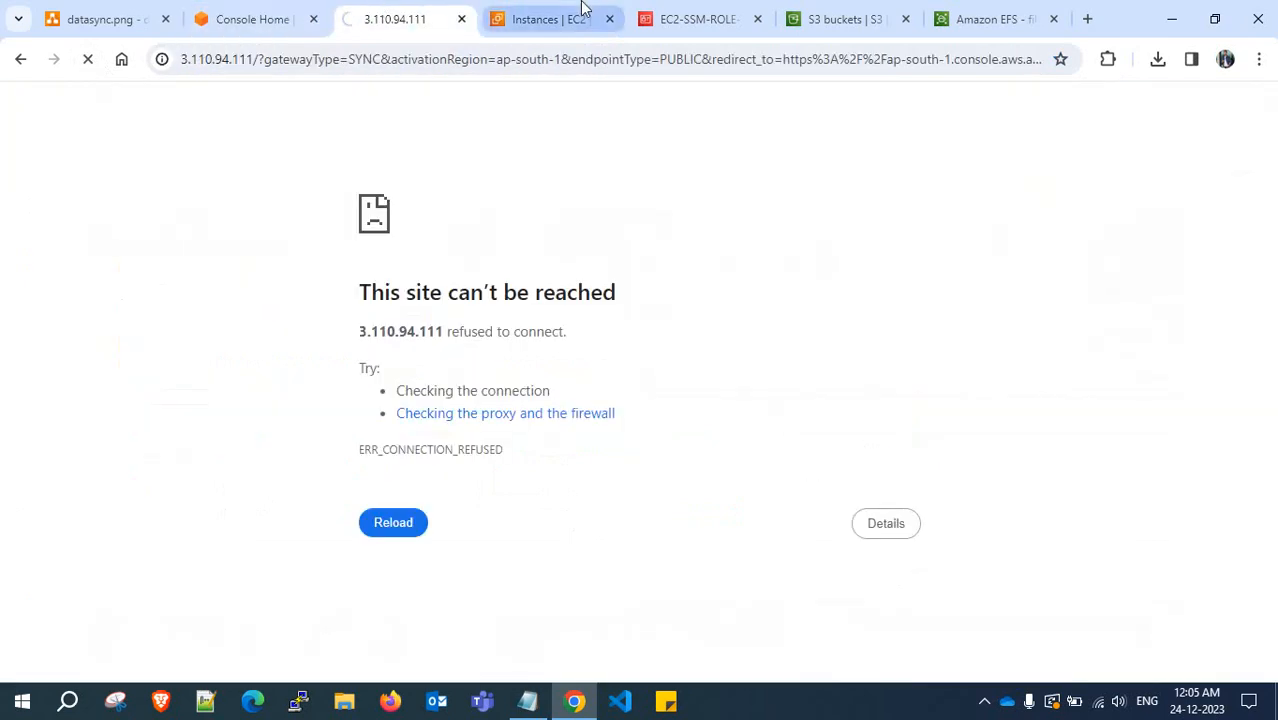
drag(582, 6, 448, 8)
click(548, 12)
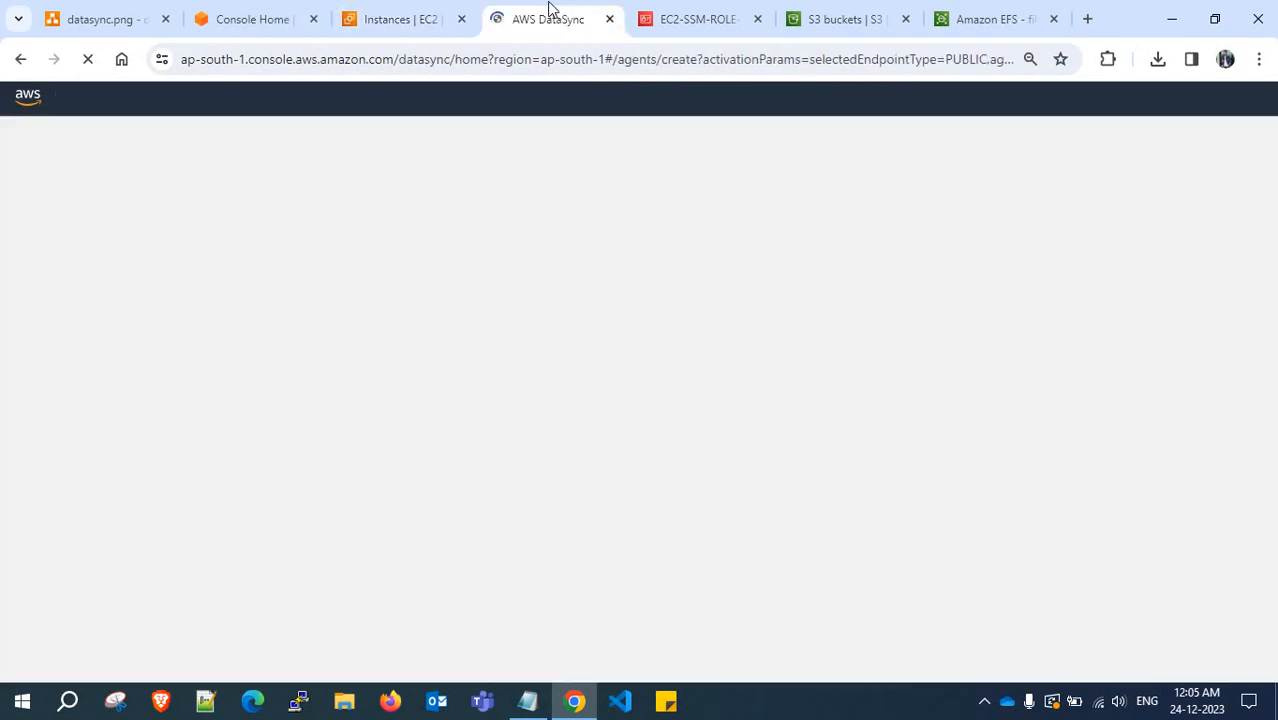
Copy the retrieved activation key from the agent form and paste it below the AMI ID in the Notepad data sync steps file
scroll(590, 265, down, 4)
scroll(623, 312, up, 5)
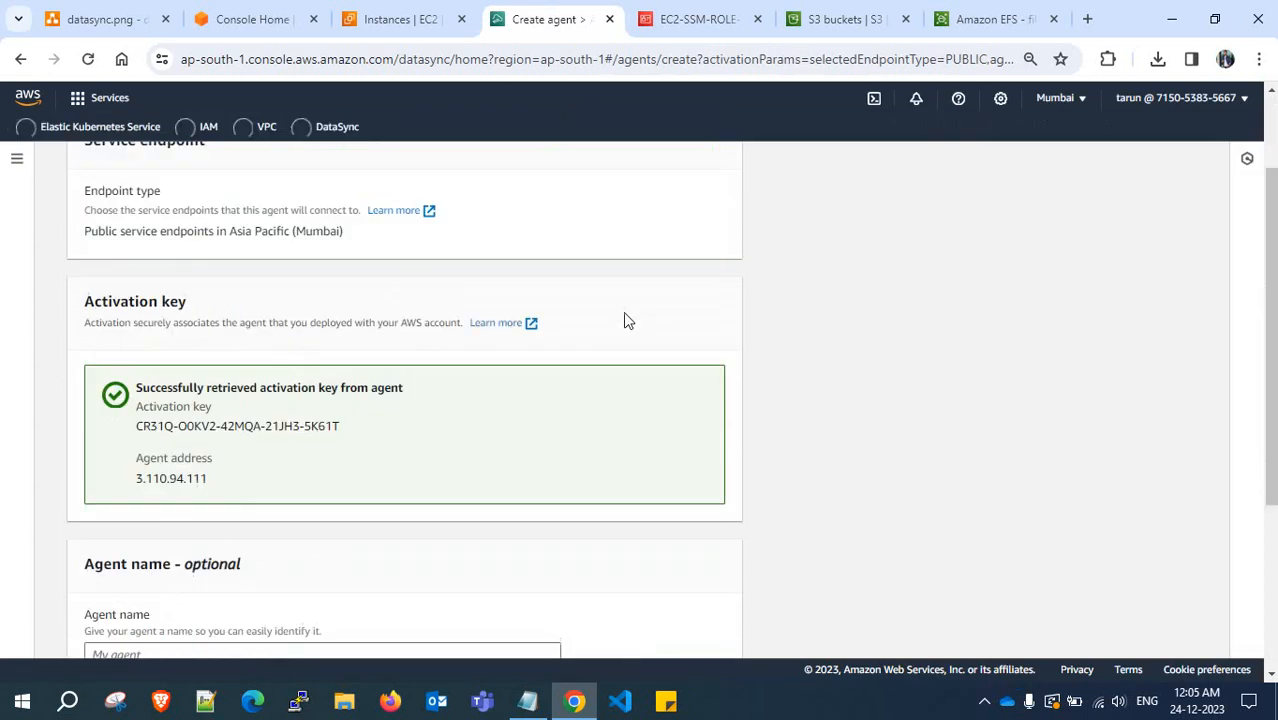
scroll(250, 436, down, 3)
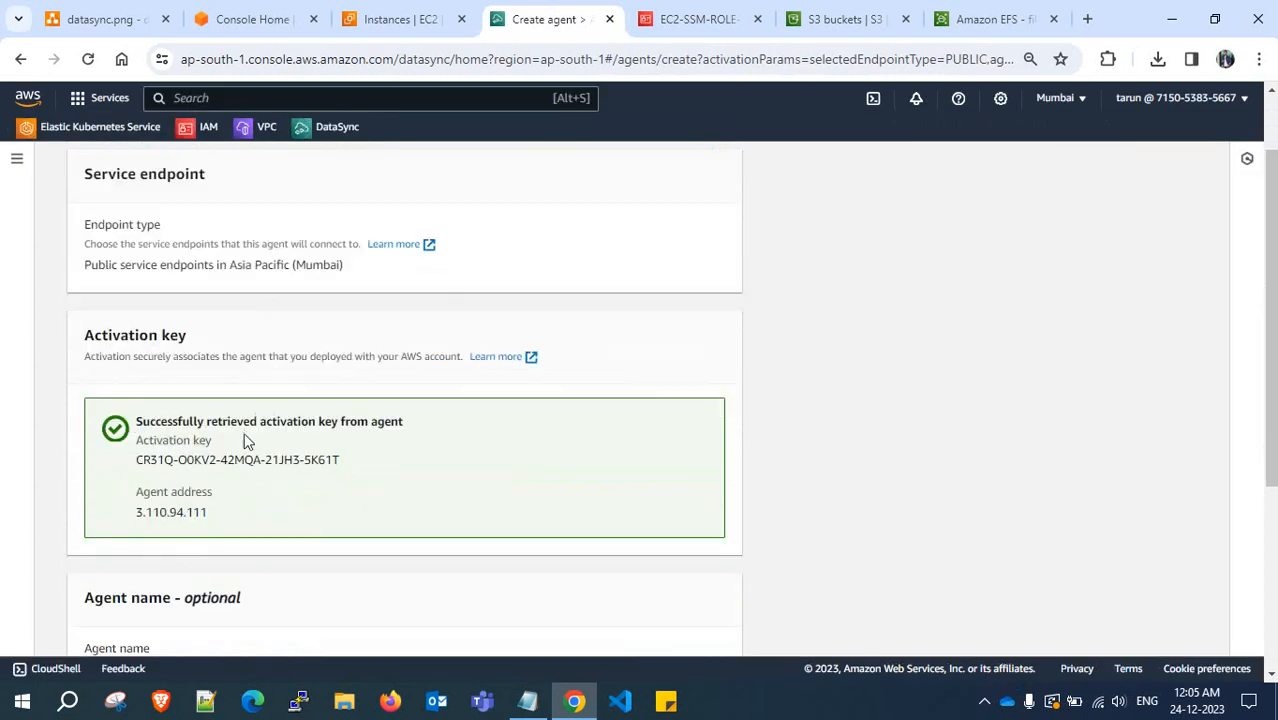
mouse_move(131, 275)
mouse_down()
mouse_move(314, 271)
mouse_move(265, 275)
mouse_move(135, 232)
mouse_move(140, 283)
mouse_up()
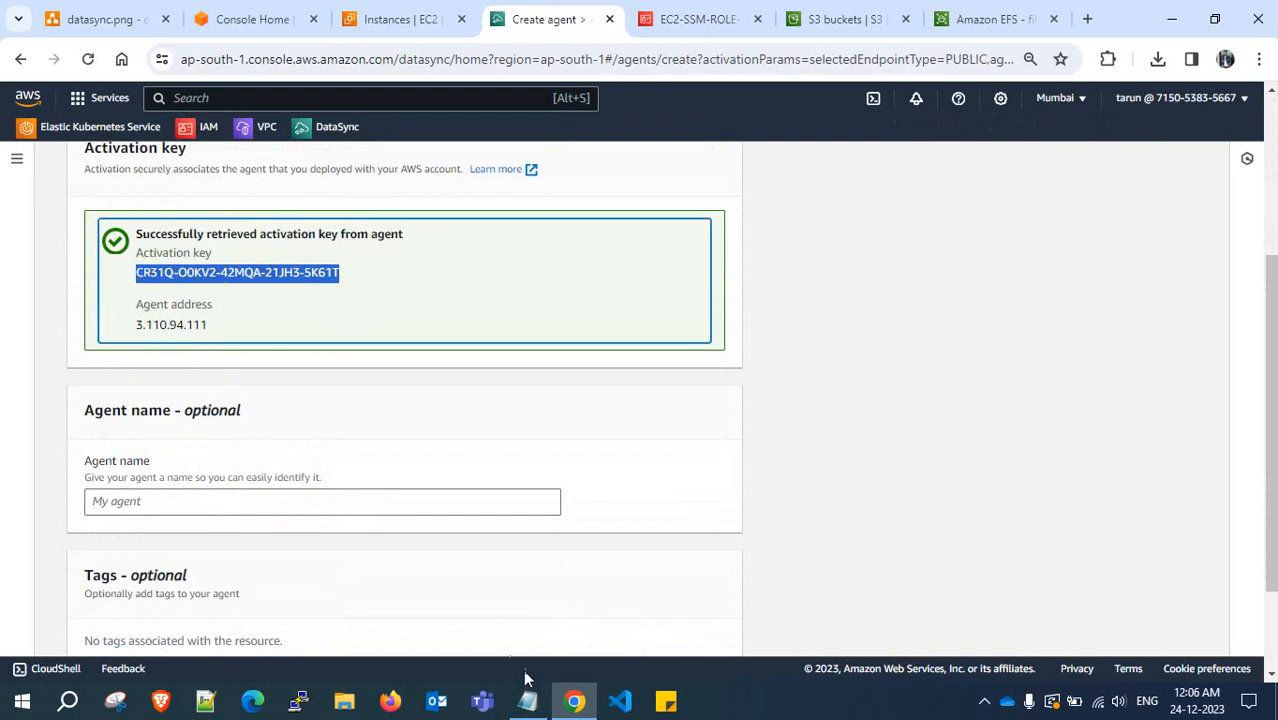
click(527, 700)
key(Return)
key(Return)
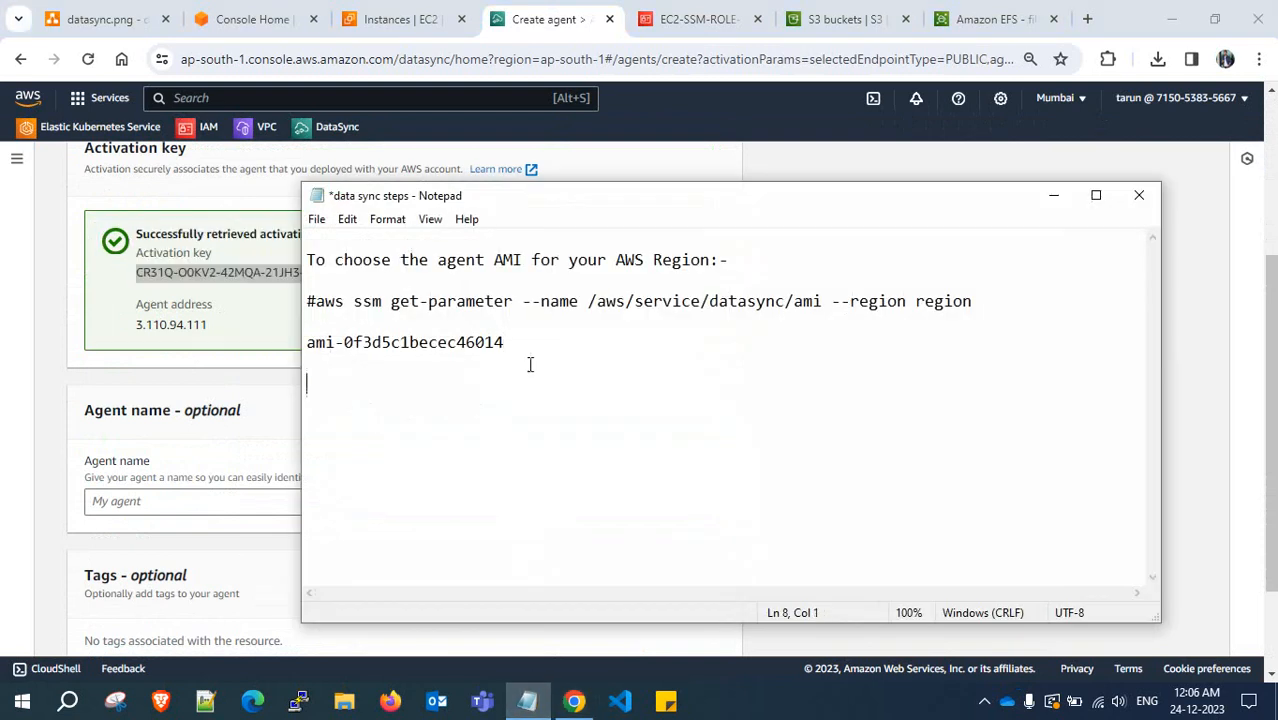
key(ctrl+v)
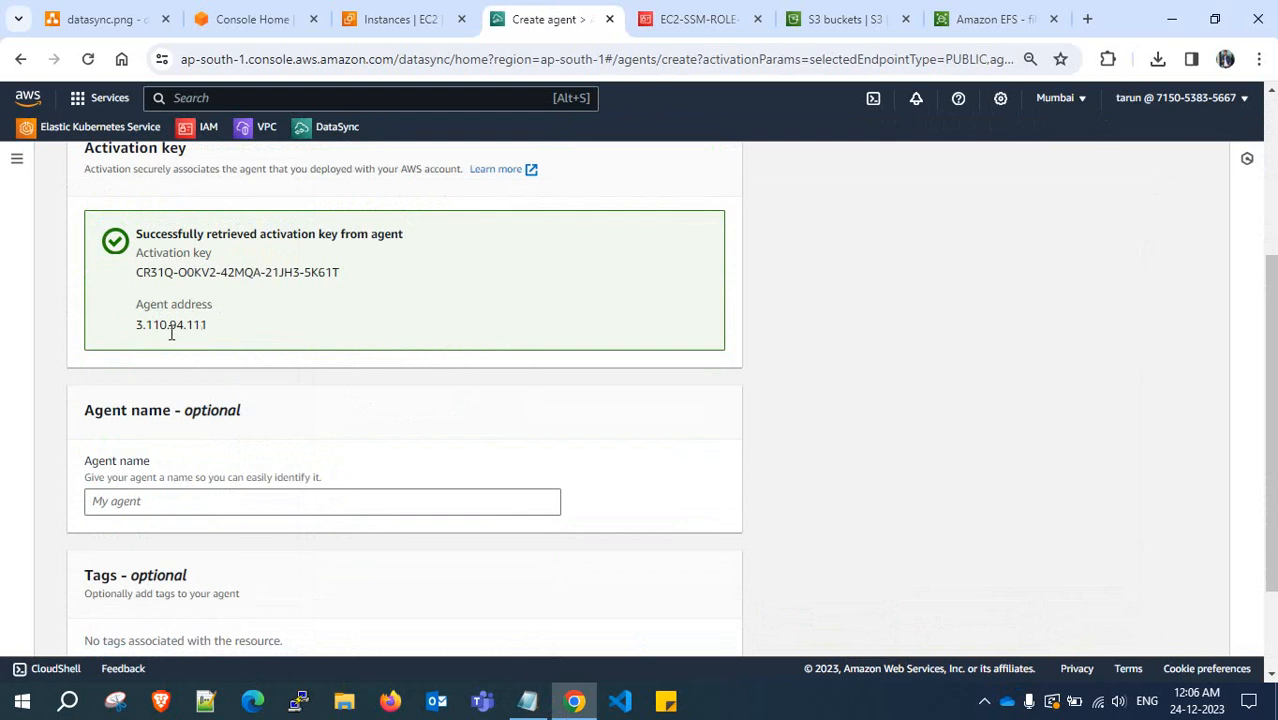
Name the agent data-sync-agent and create it without tags
drag(220, 329, 212, 328)
click(233, 327)
scroll(222, 326, down, 1)
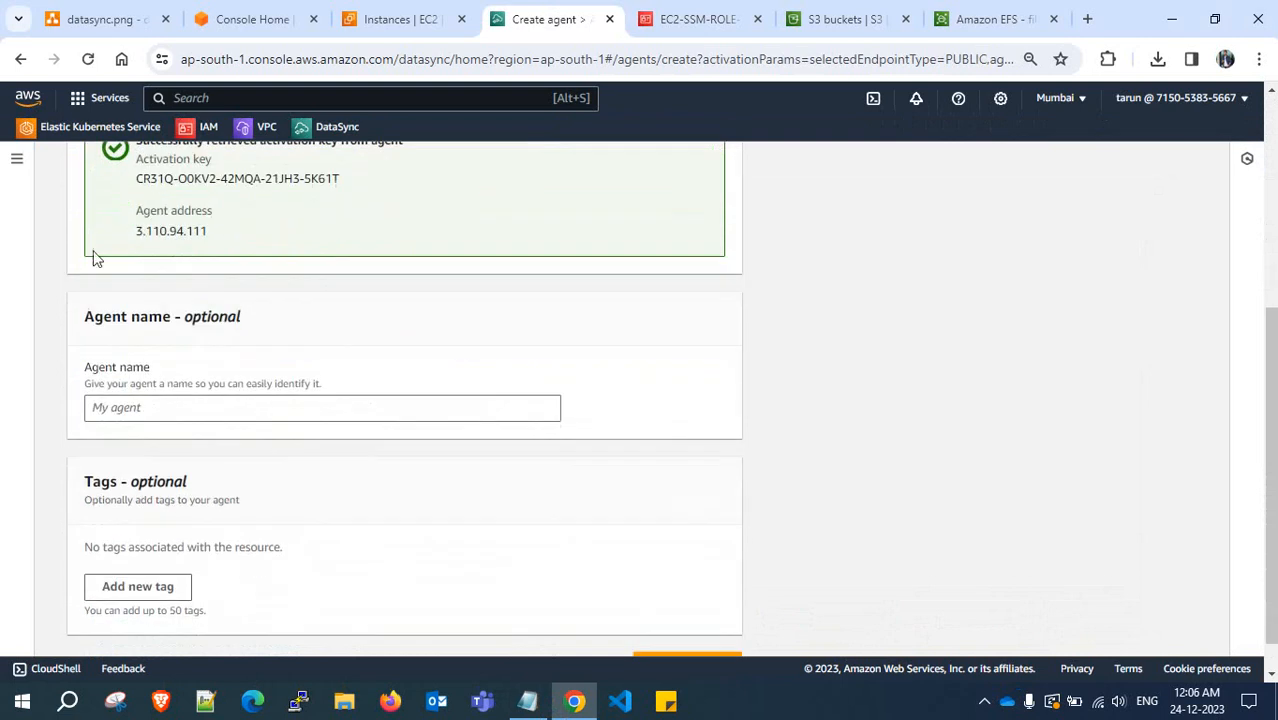
scroll(232, 308, down, 1)
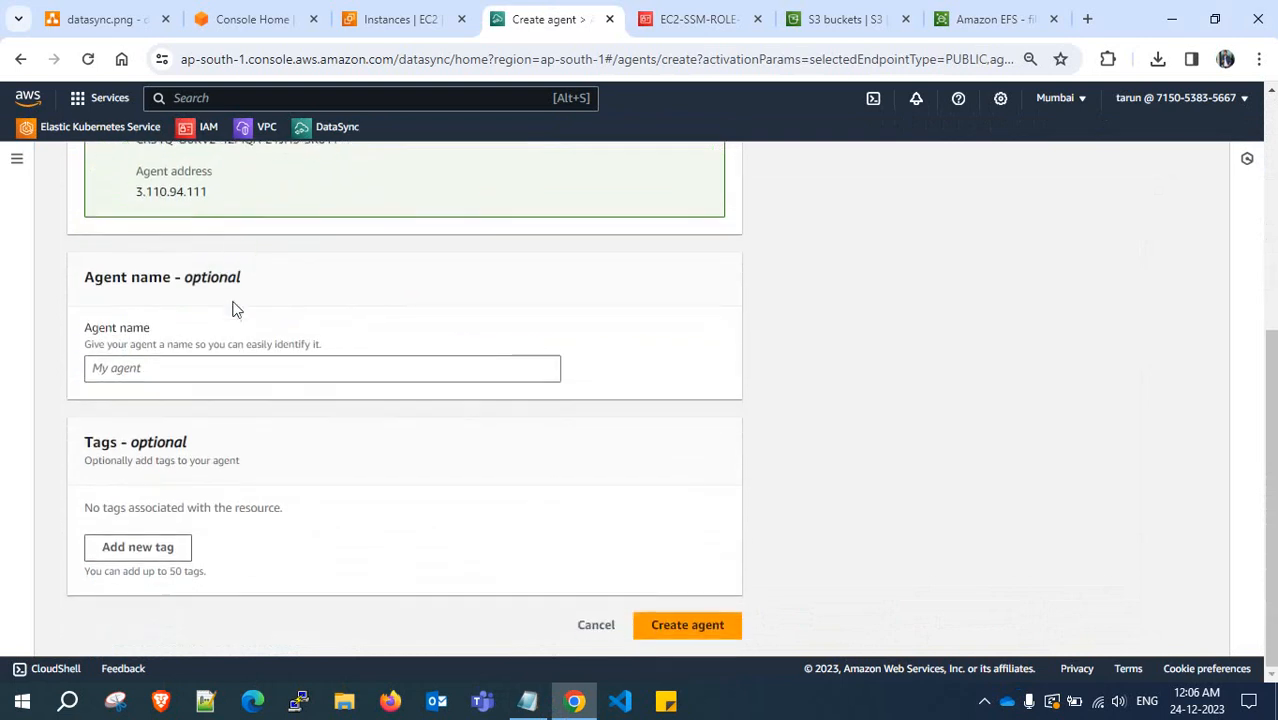
click(178, 368)
text(data)
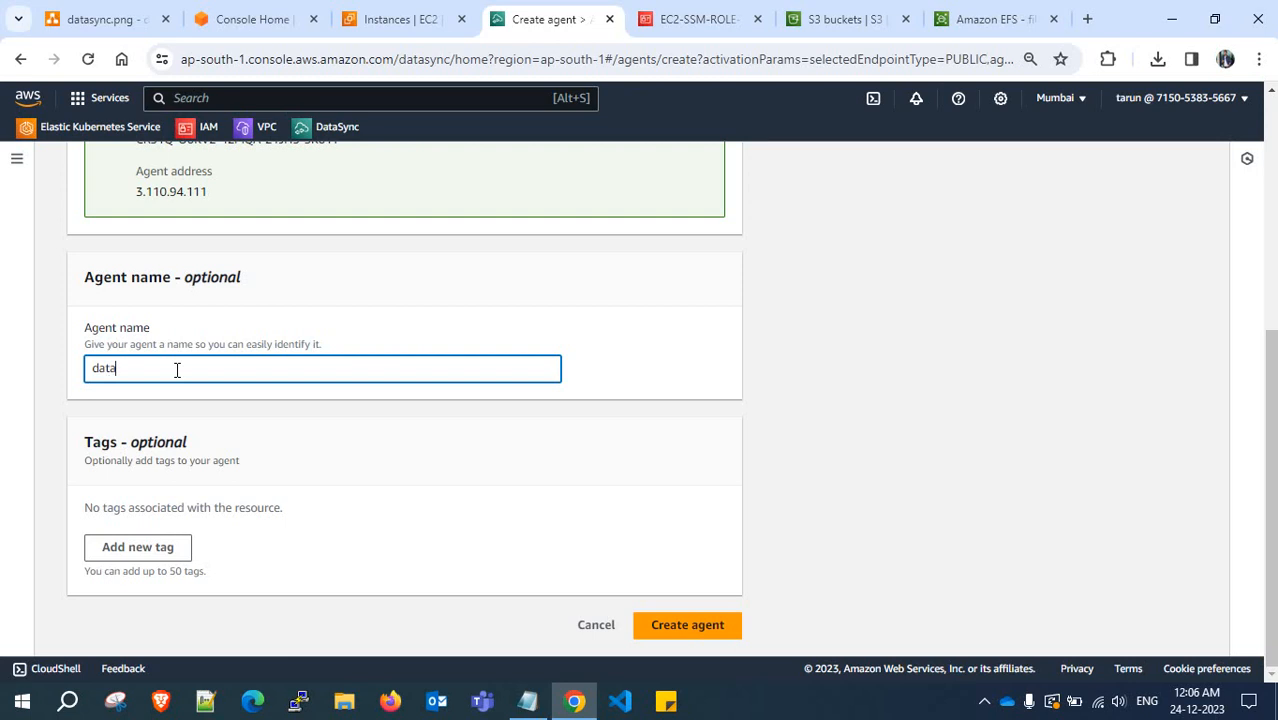
text(-sync-agent)
click(683, 630)
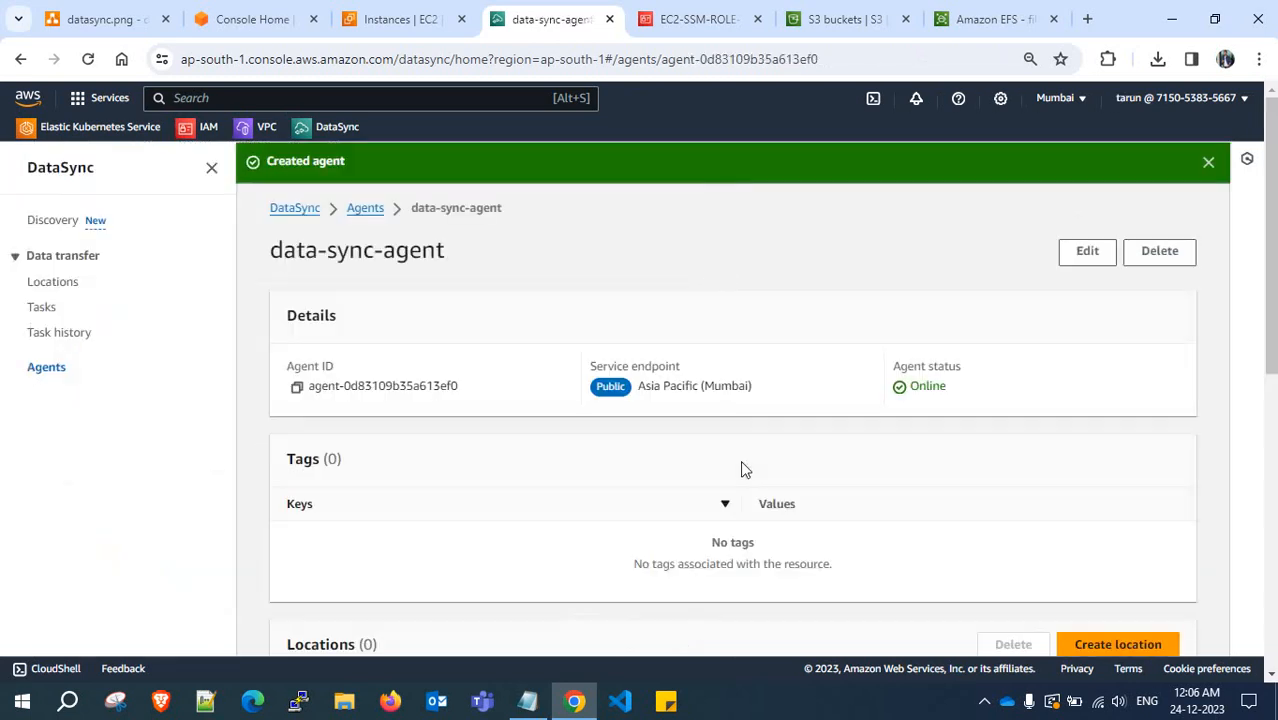
Dismiss the agent creation notice and close the EC2-SSM-ROLE browser tab
click(1208, 164)
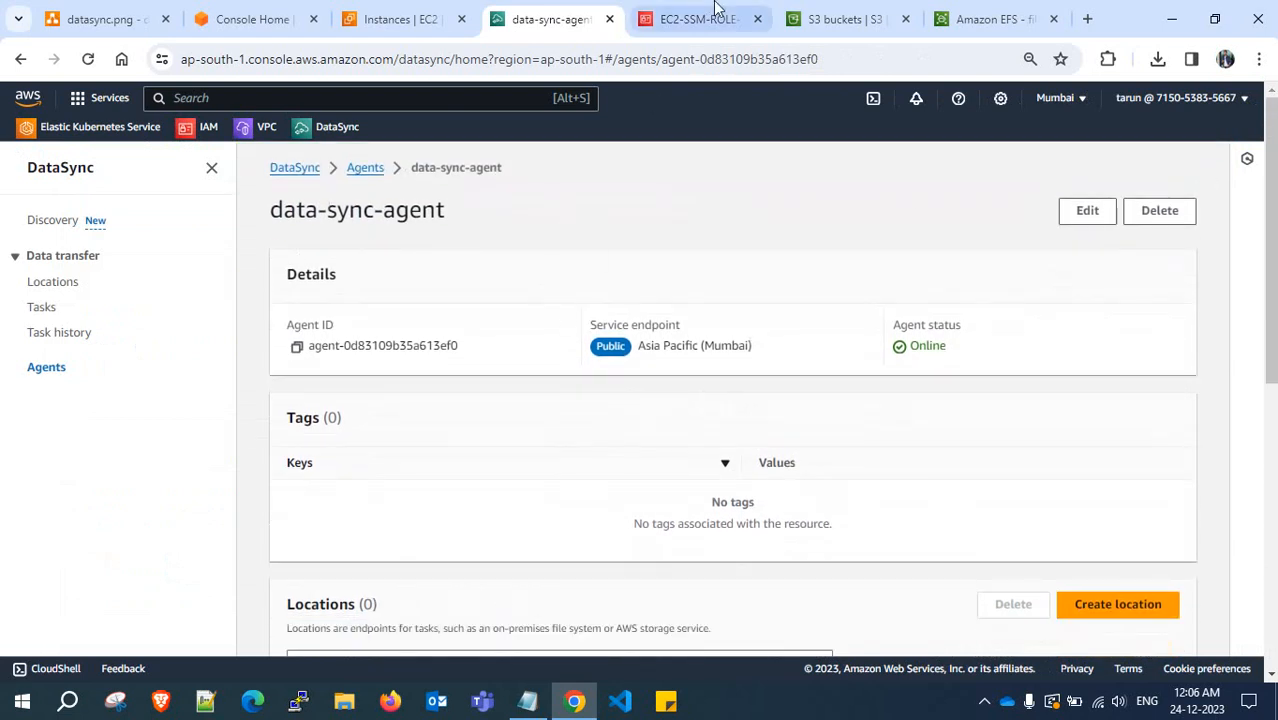
click(744, 21)
click(757, 19)
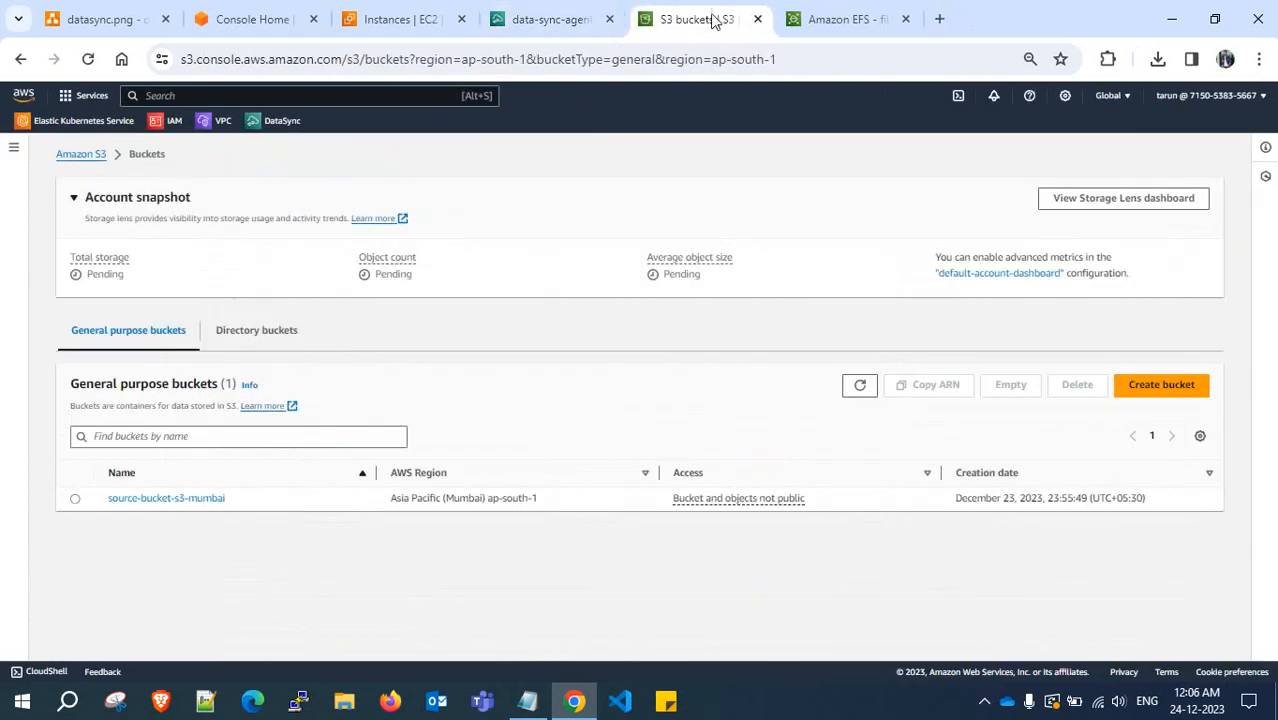
Look over the S3 buckets, EC2 instance, data-sync-agent and EFS file systems pages
click(836, 20)
click(795, 21)
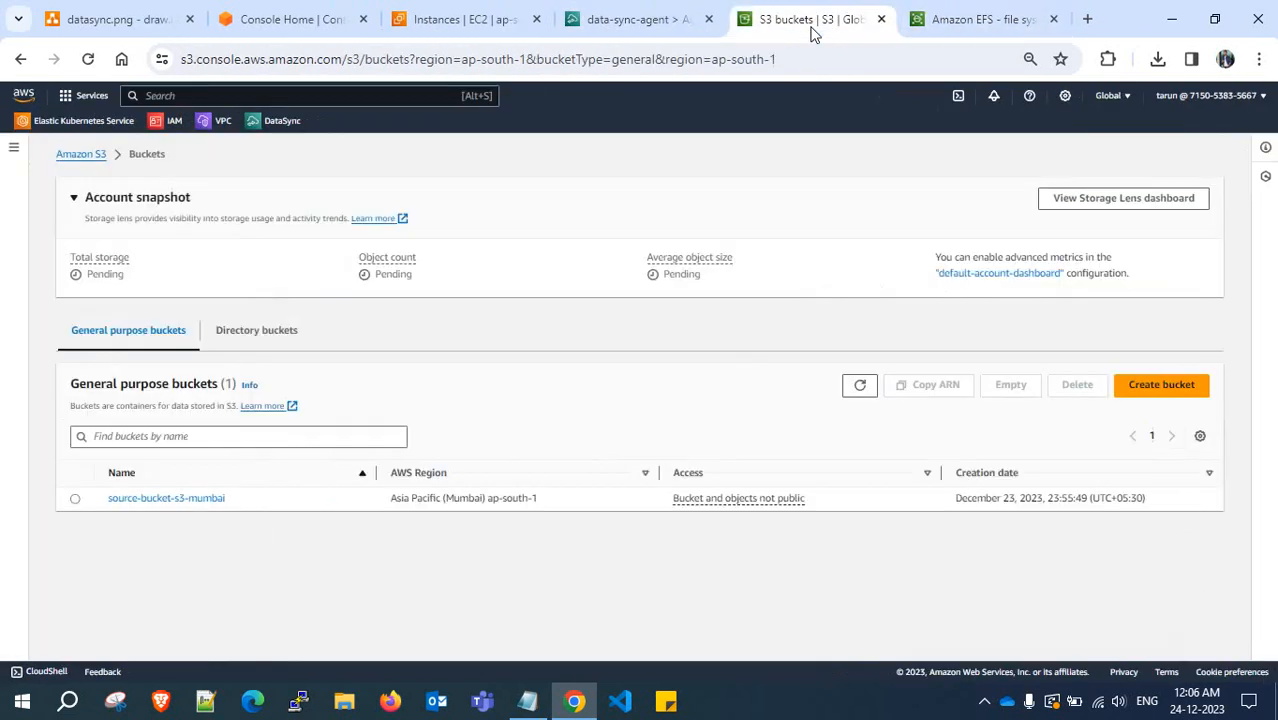
click(650, 19)
click(452, 19)
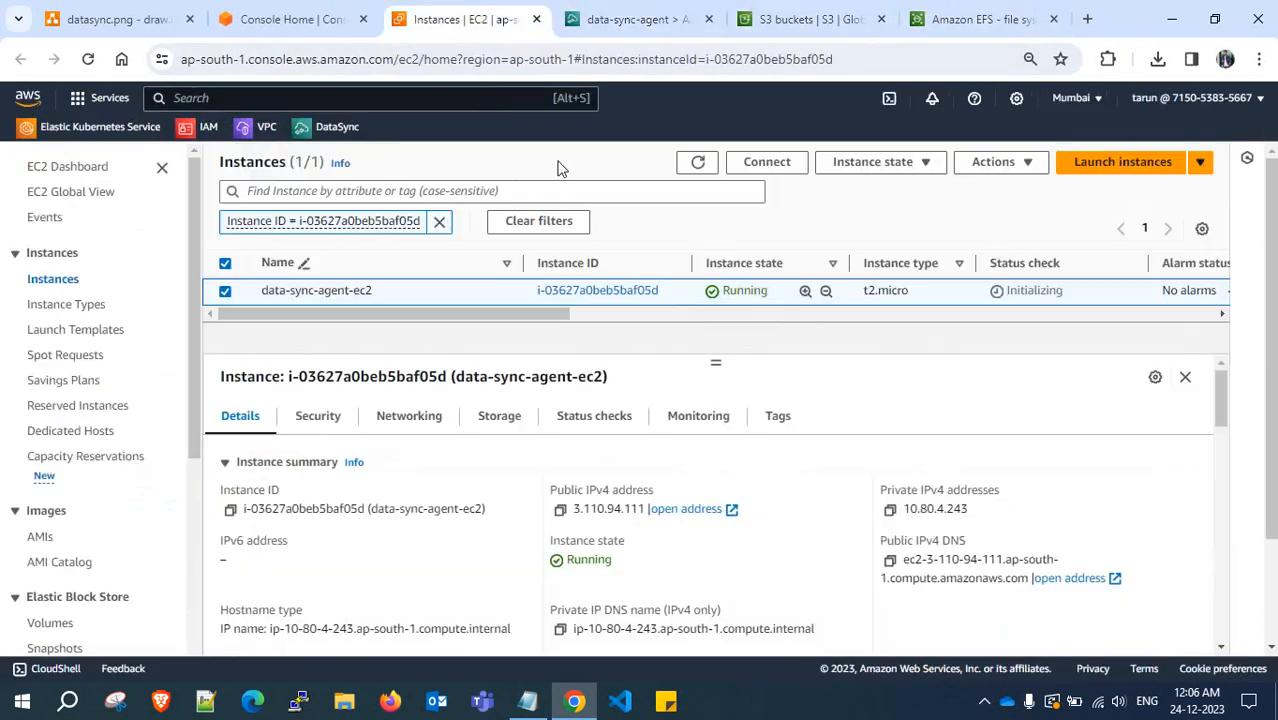
click(610, 19)
click(470, 20)
click(630, 20)
click(962, 19)
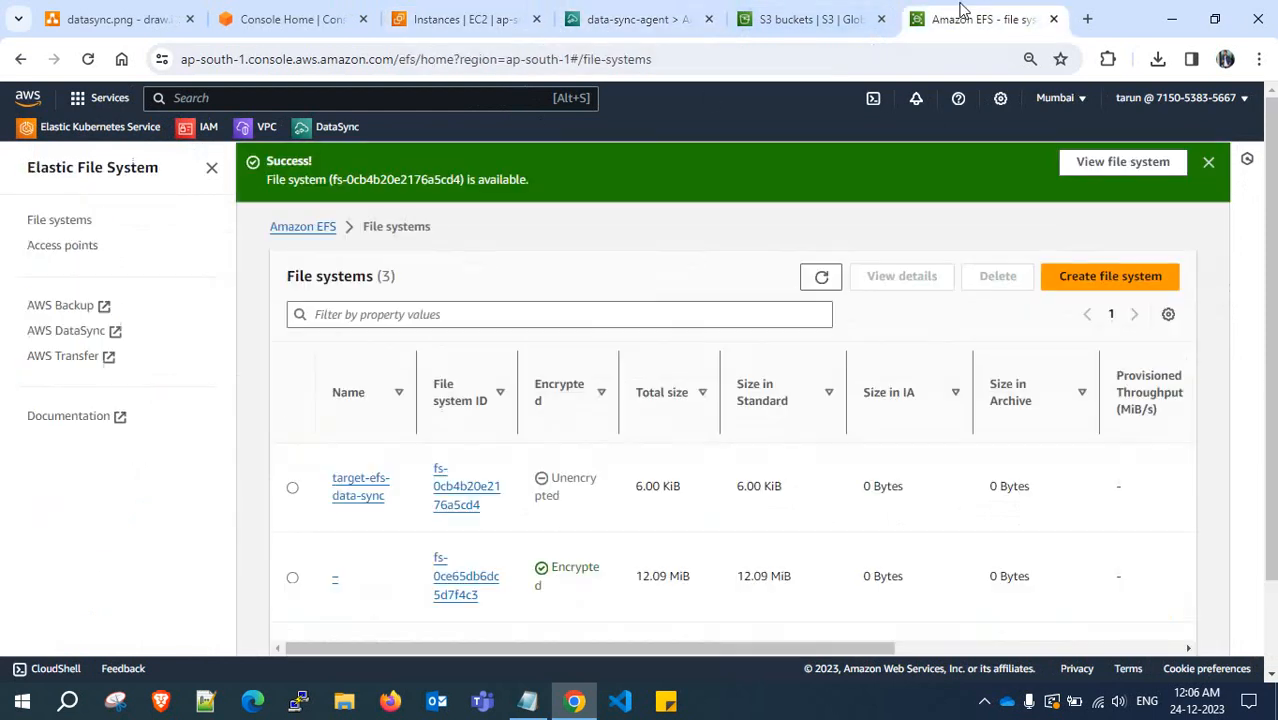
click(640, 19)
Clear the instance ID filter in the EC2 instances list and open CloudShell in a new tab
click(475, 19)
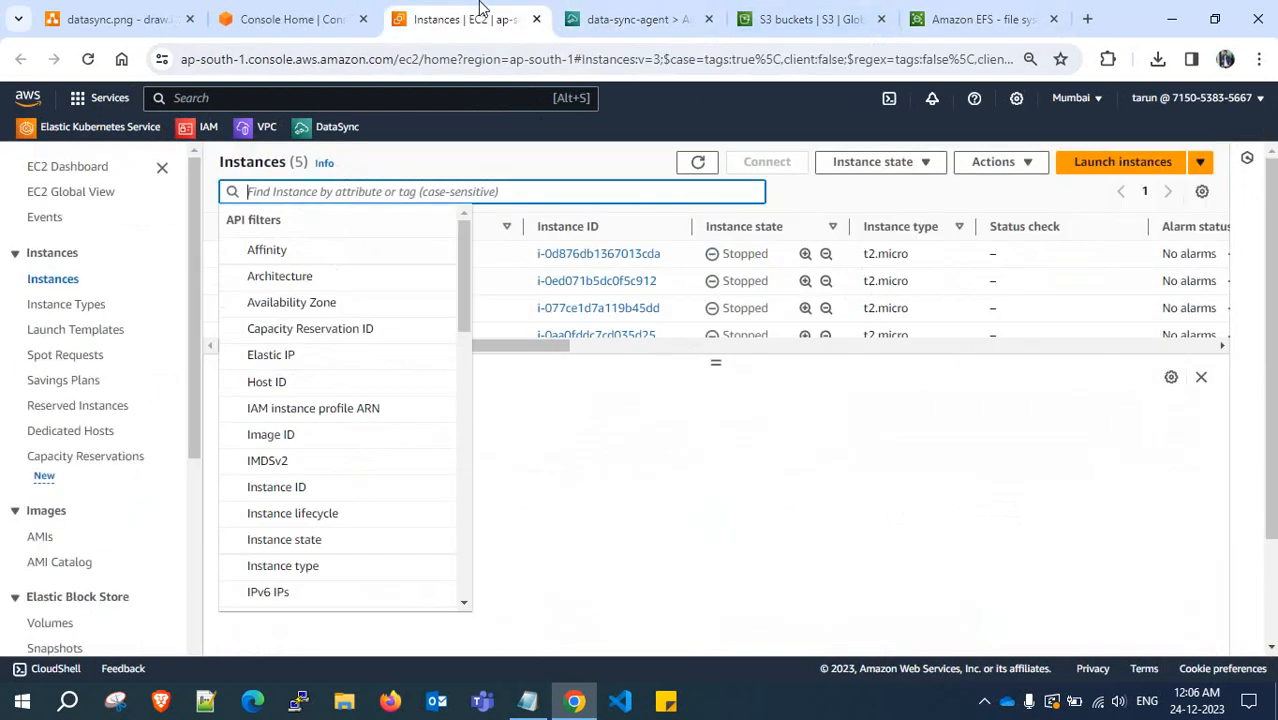
click(660, 495)
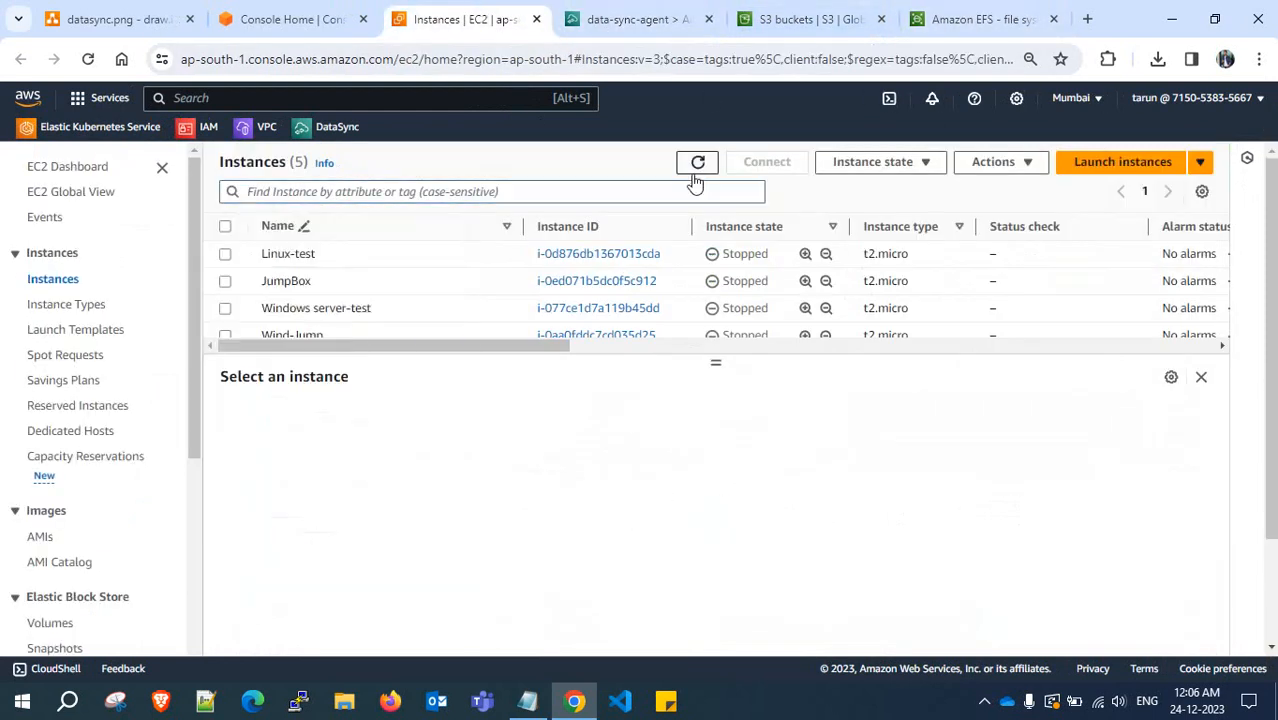
right_click(888, 108)
click(912, 123)
click(545, 19)
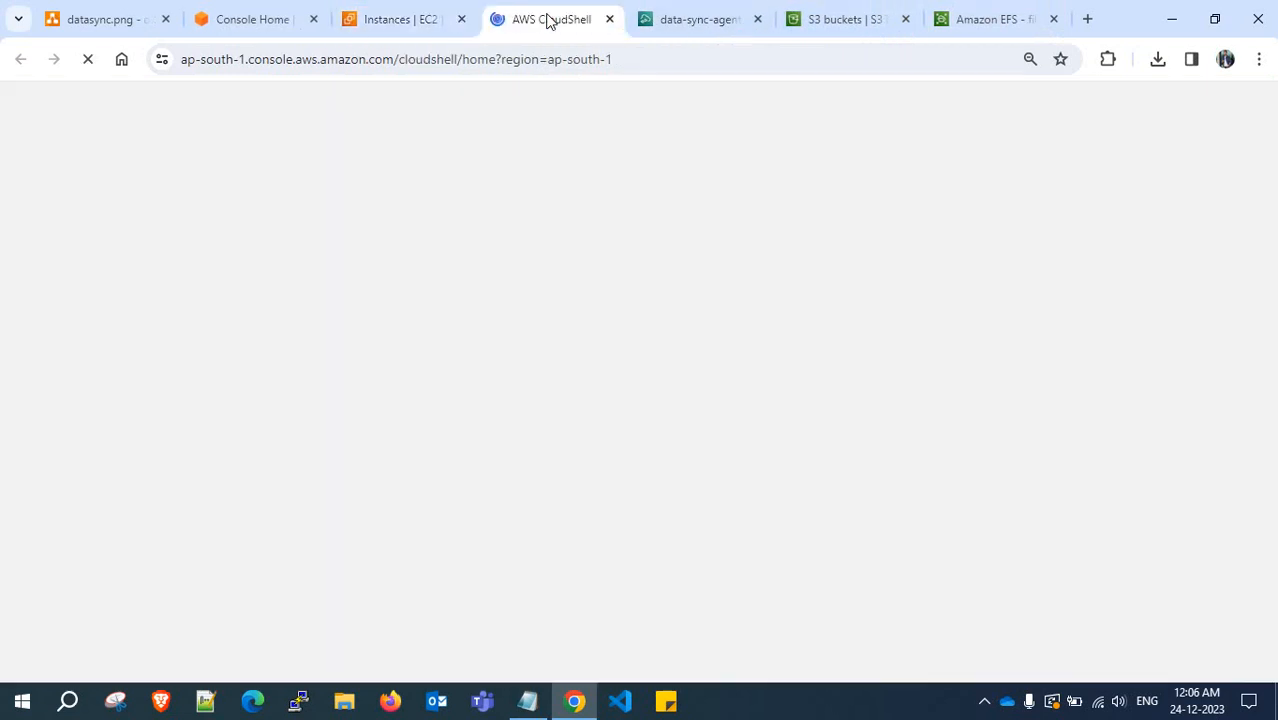
click(958, 18)
click(548, 19)
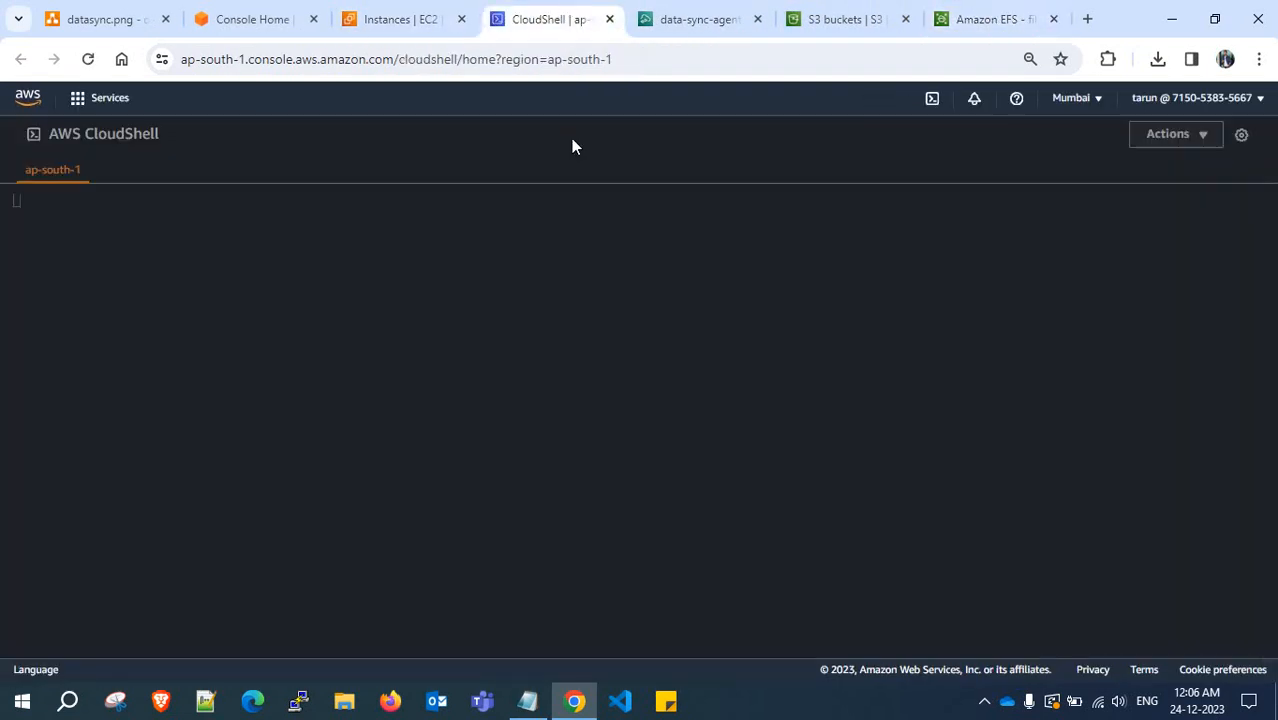
click(953, 566)
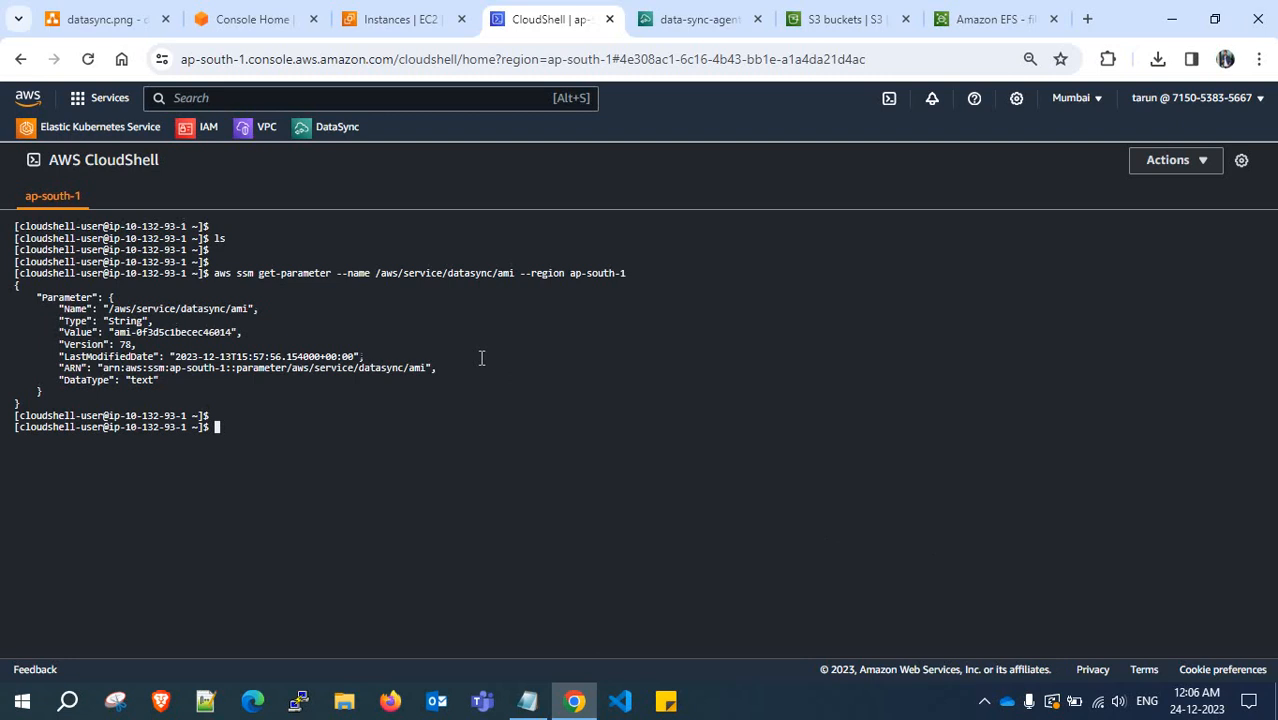
Clear the CloudShell terminal and list the mounted file systems with df -hT
key(ctrl+l)
key(Return)
key(Return)
key(Return)
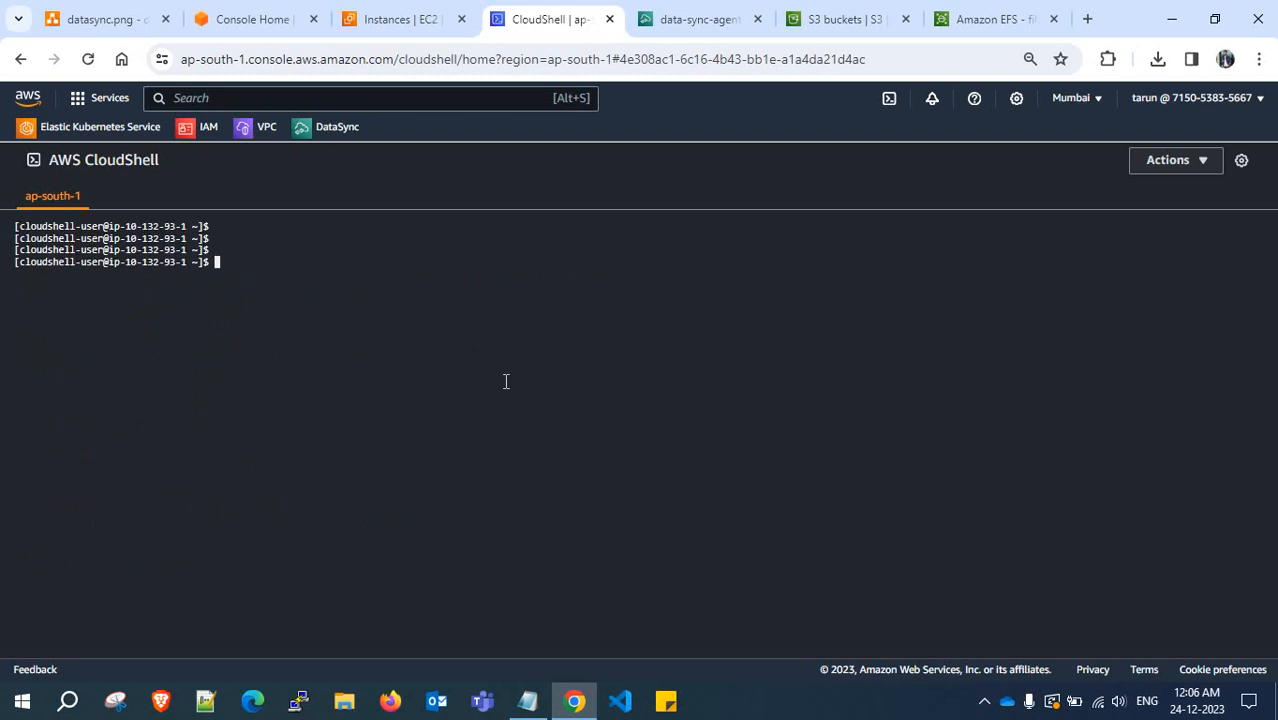
text(df -hT)
key(Return)
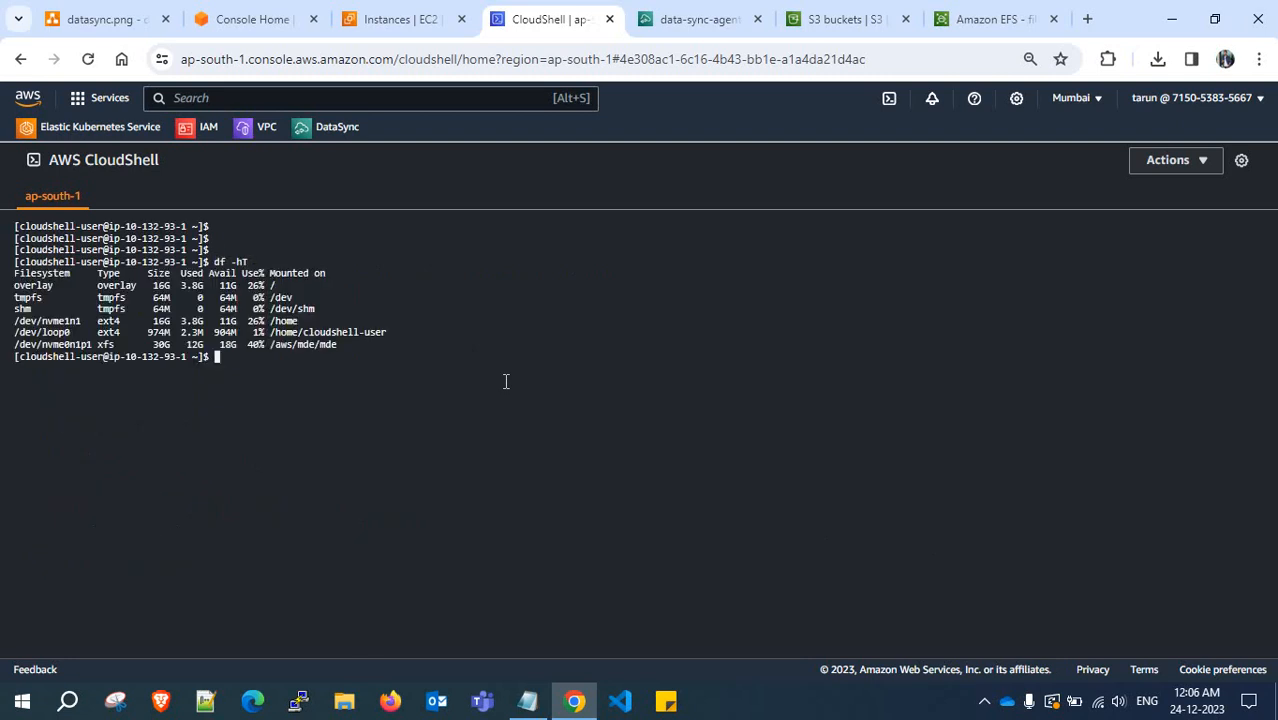
key(Return)
key(Return)
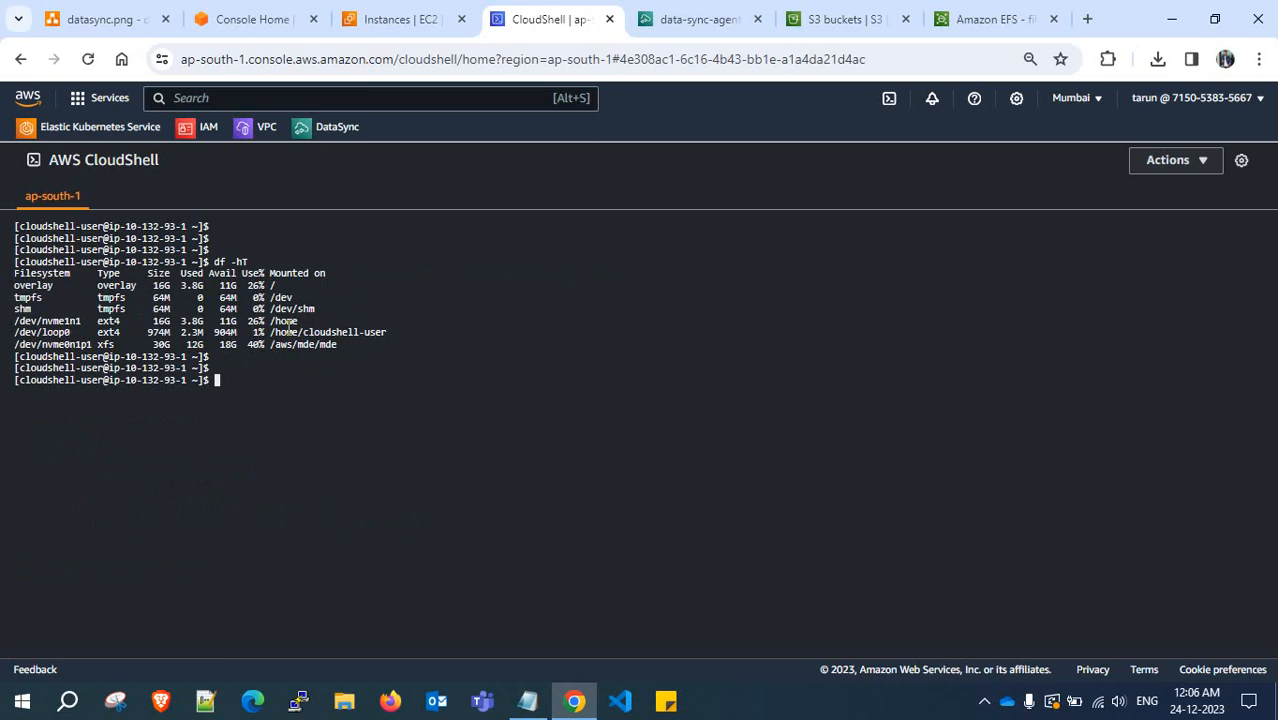
Open the target-efs-data-sync file system's attach options and copy the NFS client command for mounting via IP in ap-south-1a
click(982, 17)
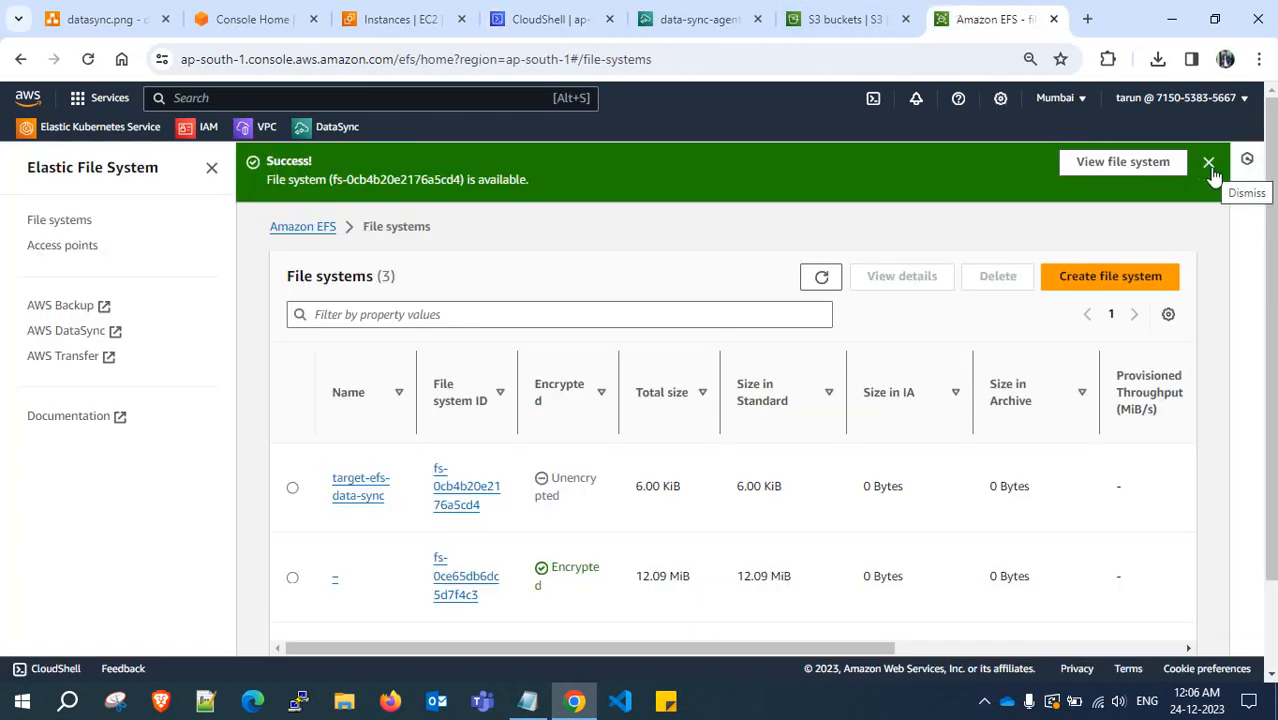
click(1120, 162)
scroll(536, 371, down, 1)
scroll(536, 371, up, 1)
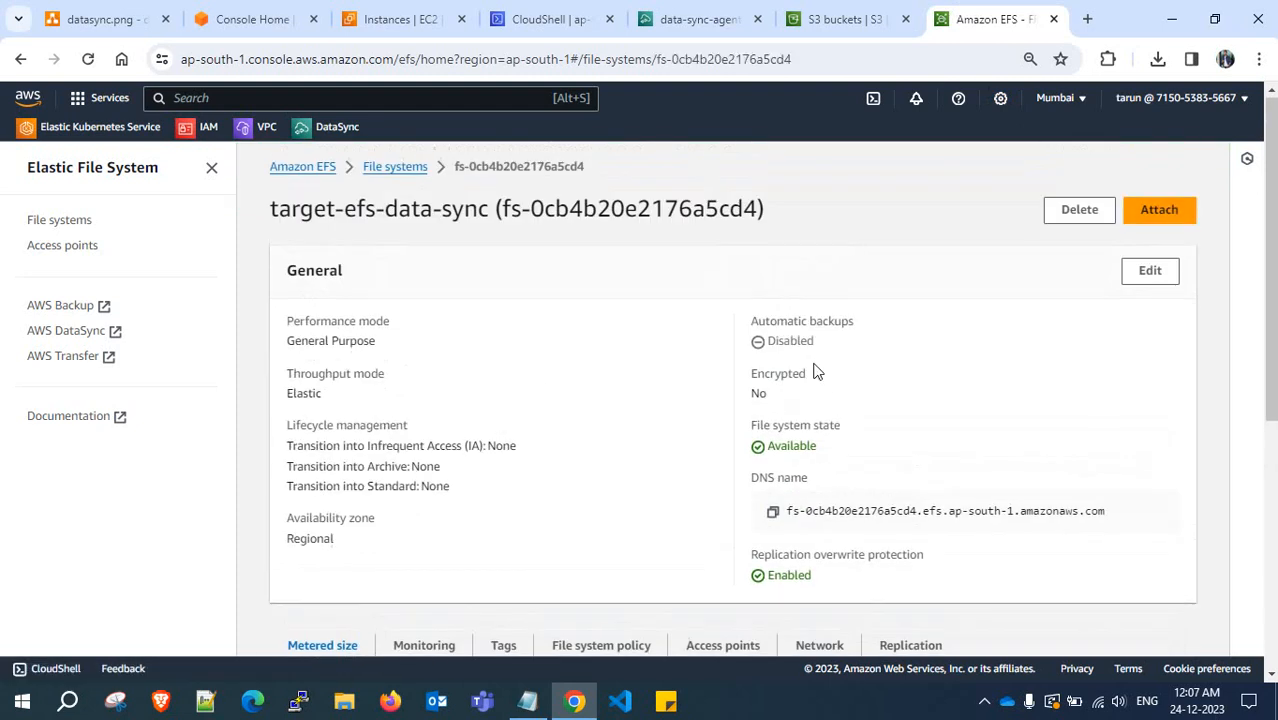
click(1157, 214)
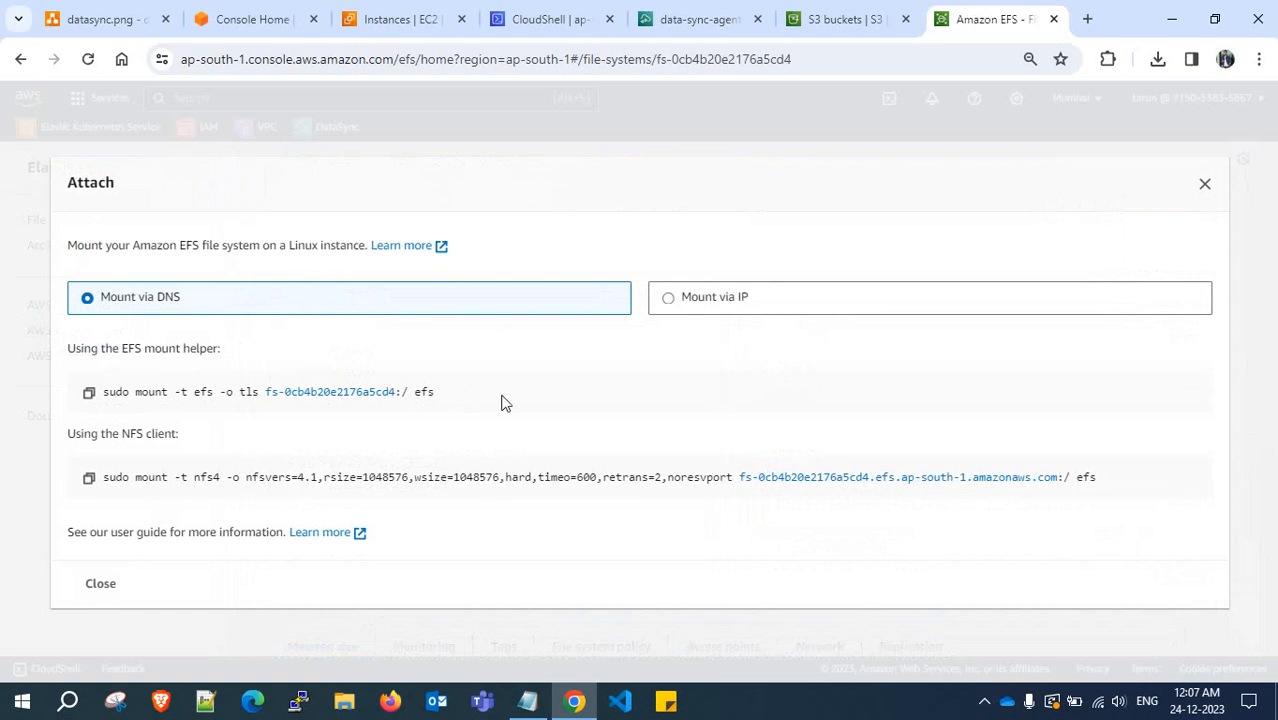
click(756, 296)
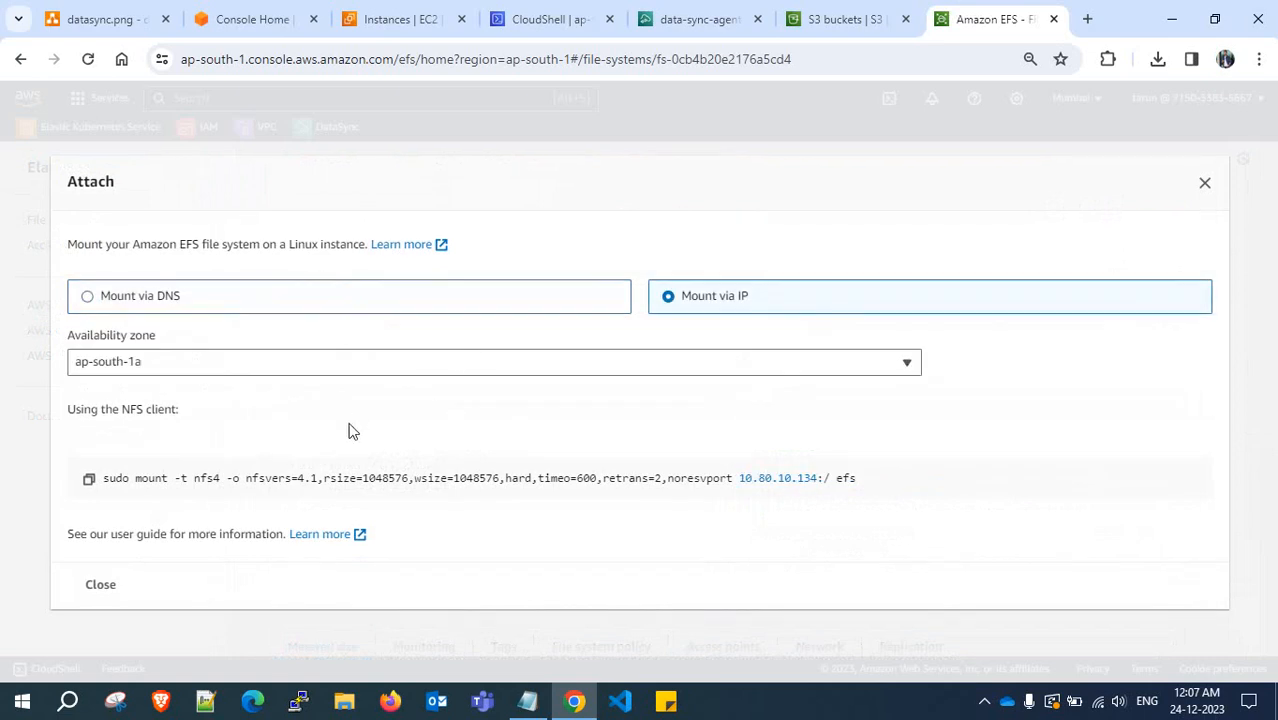
click(88, 479)
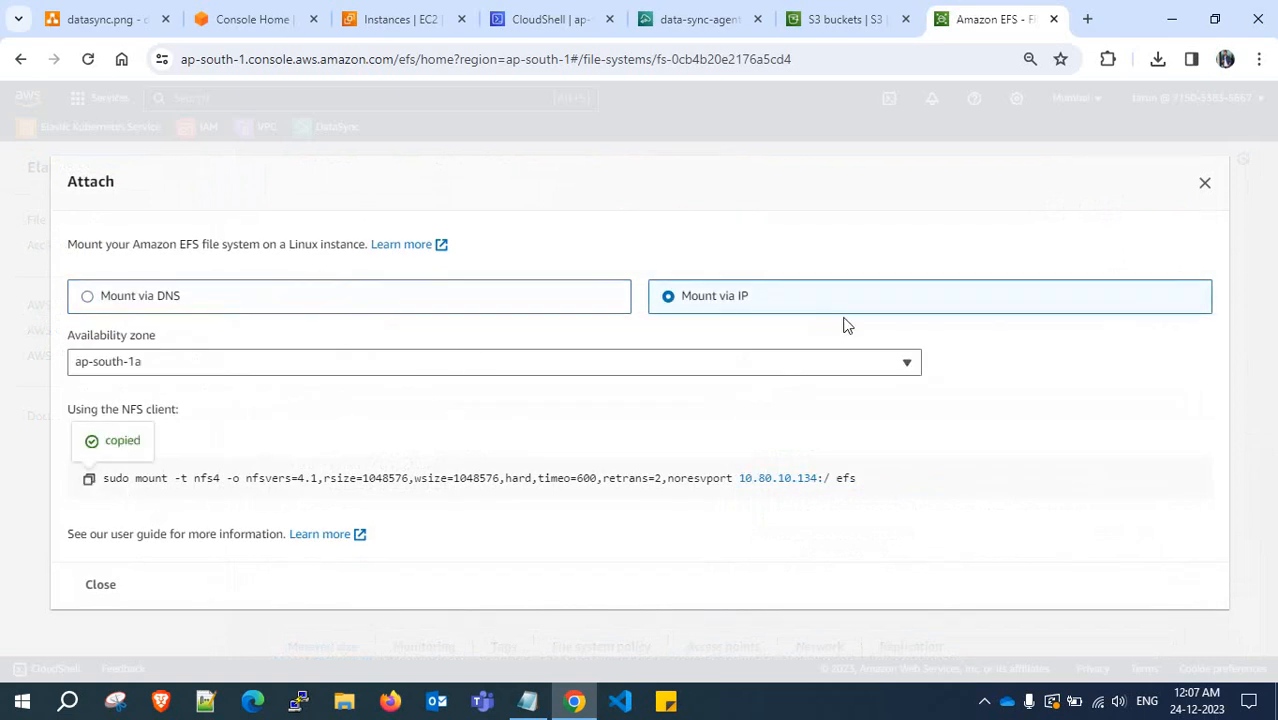
Switch to the CloudShell session and print the contents of /etc/fstab
click(549, 12)
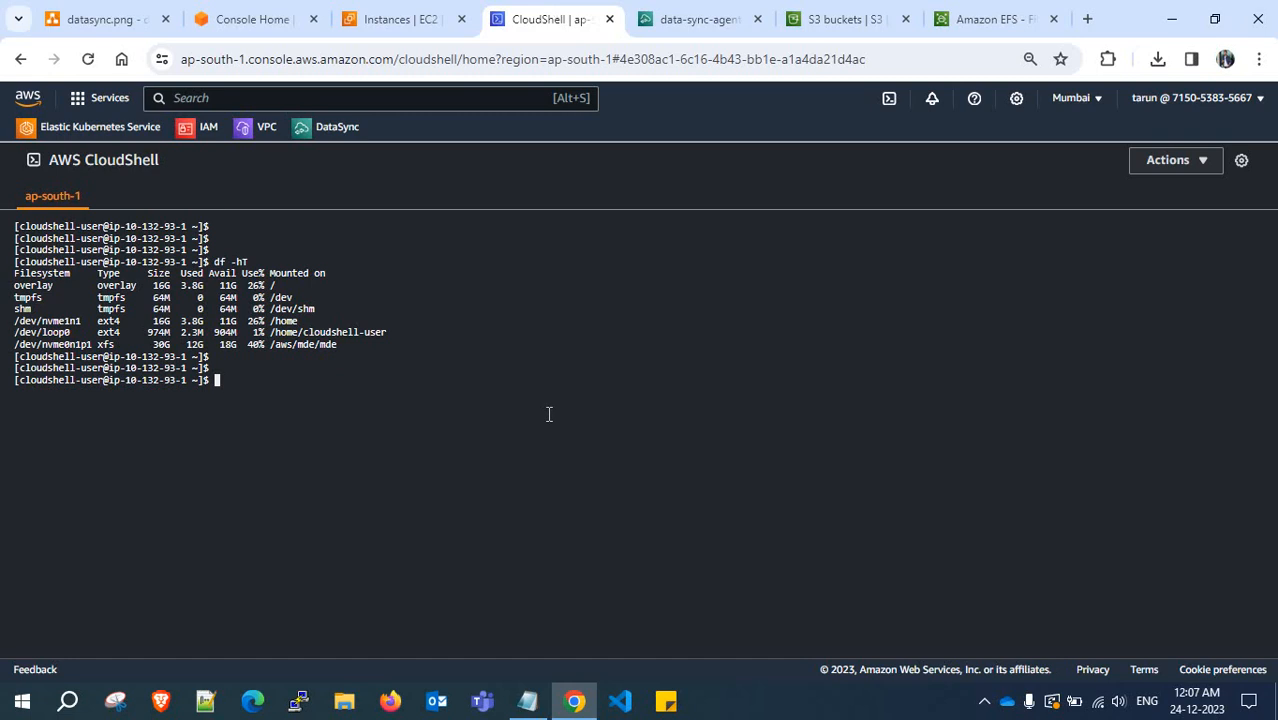
text(cat /etc/fstab)
key(Return)
key(Return)
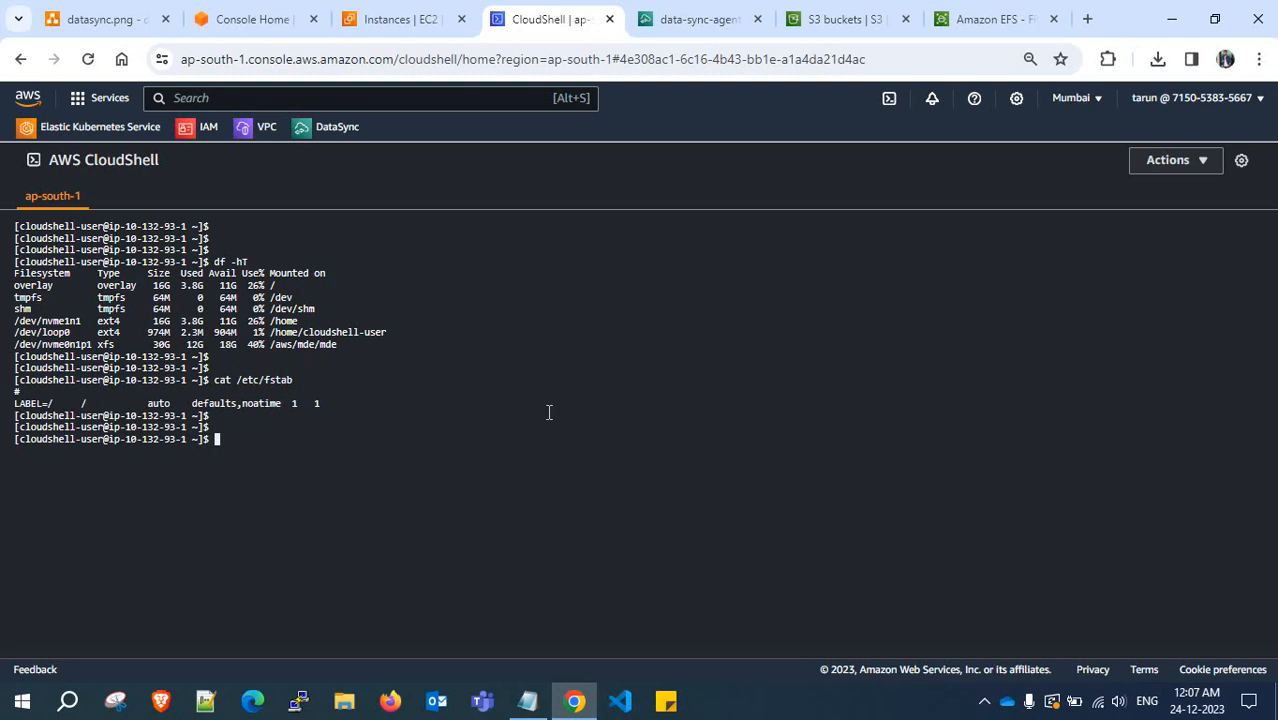
Open /etc/fstab in vi and start a new line in insert mode below the LABEL=/ entry
text(vi /et/f)
key(BackSpace)
key(BackSpace)
text(c/)
key(BackSpace)
key(BackSpace)
text(c/fst)
key(Tab)
key(Return)
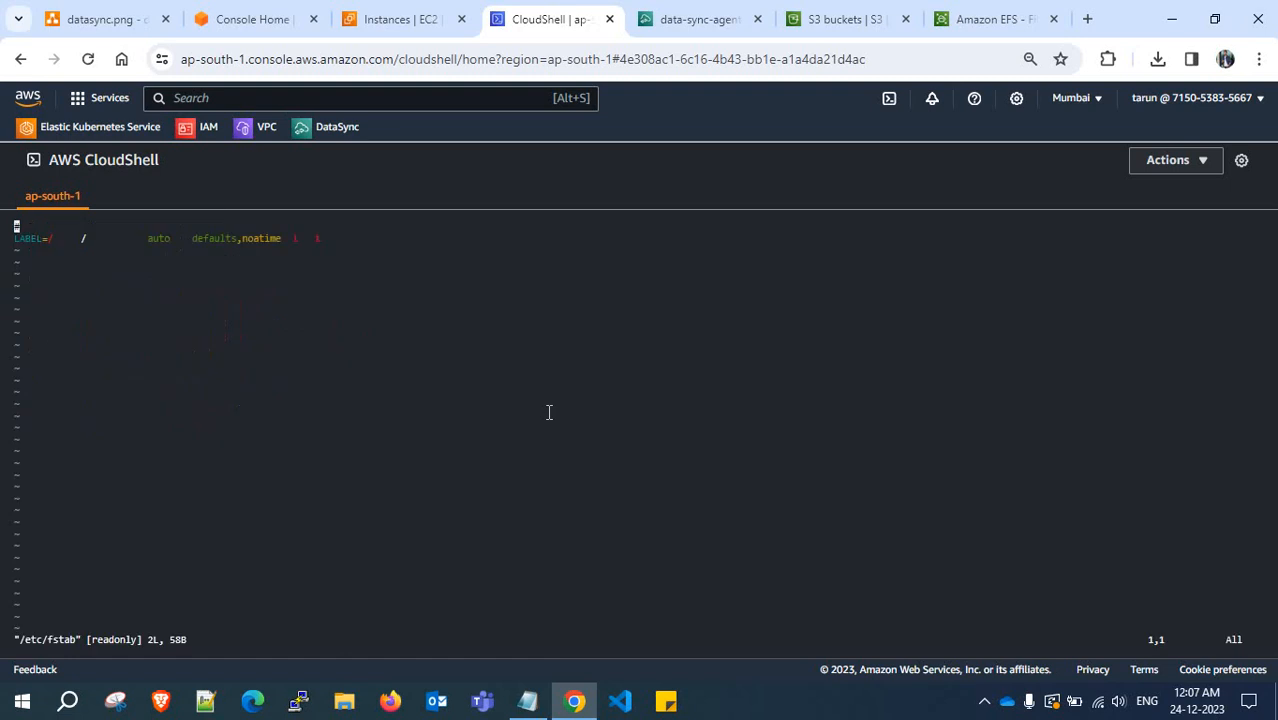
key(i)
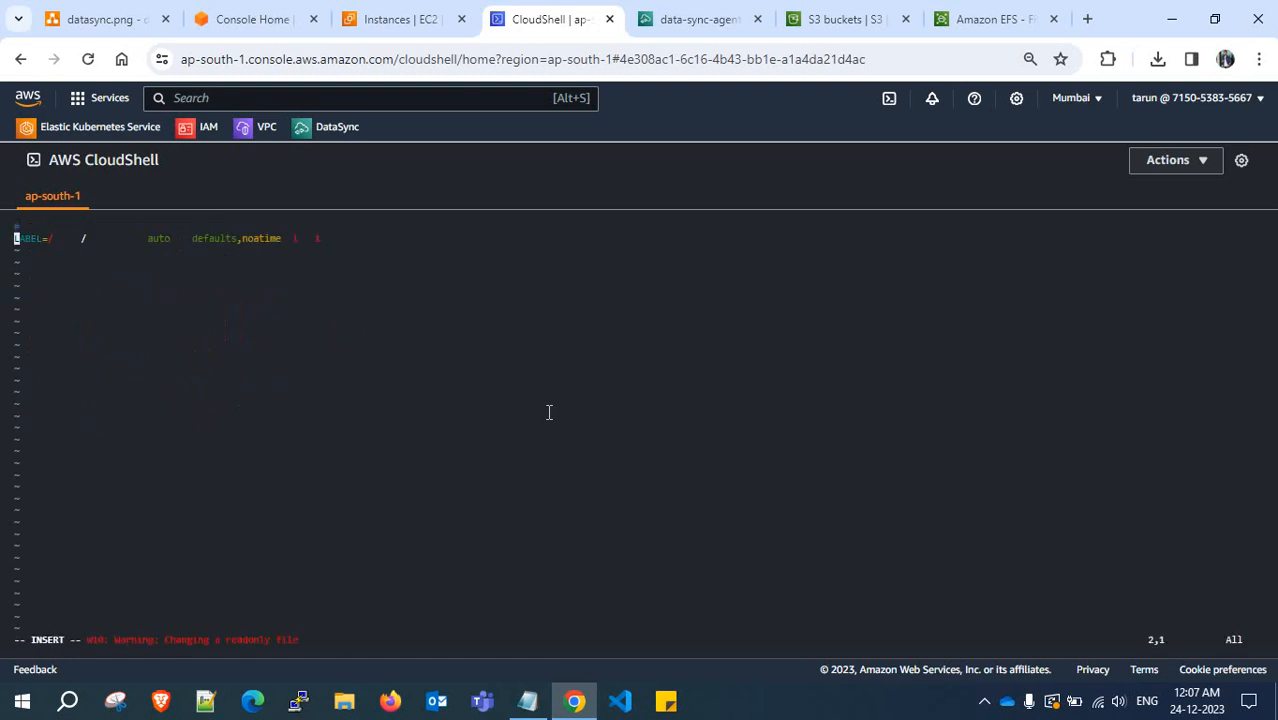
key(Escape)
key(o)
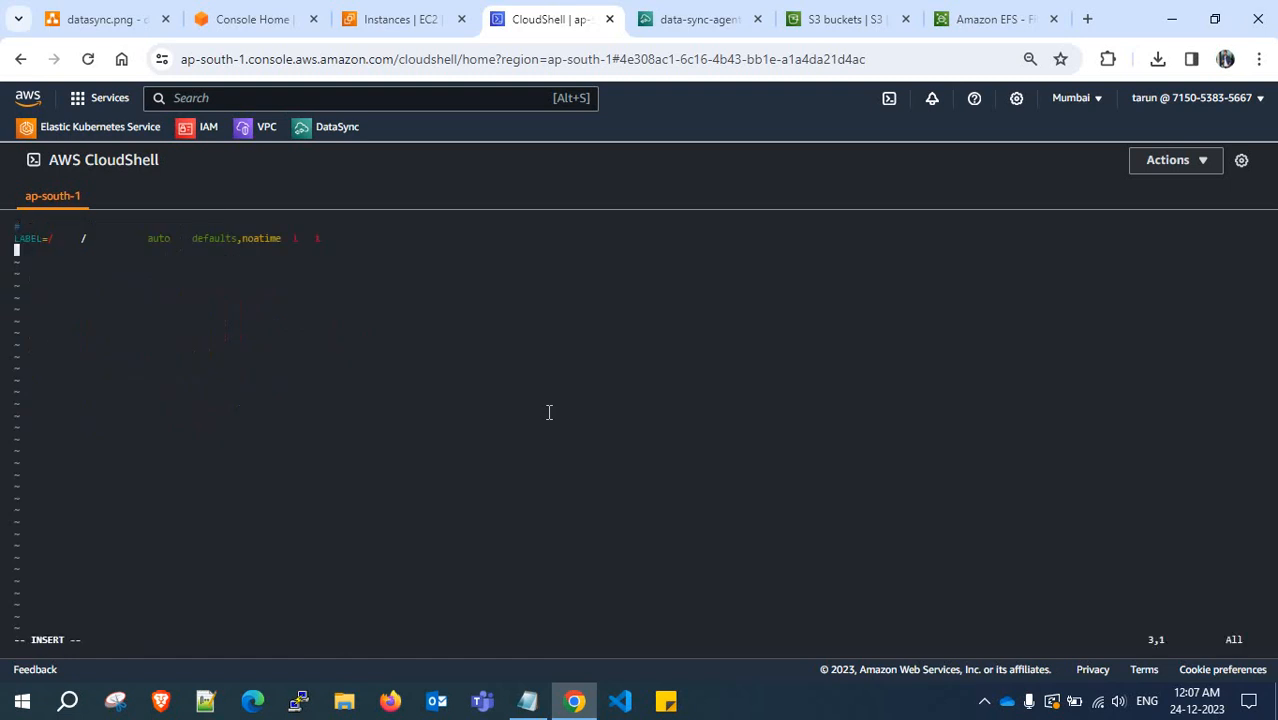
Copy the mount source 10.80.10.134:/ from the EFS NFS client command into a new line of the data sync steps notes in Notepad
click(988, 19)
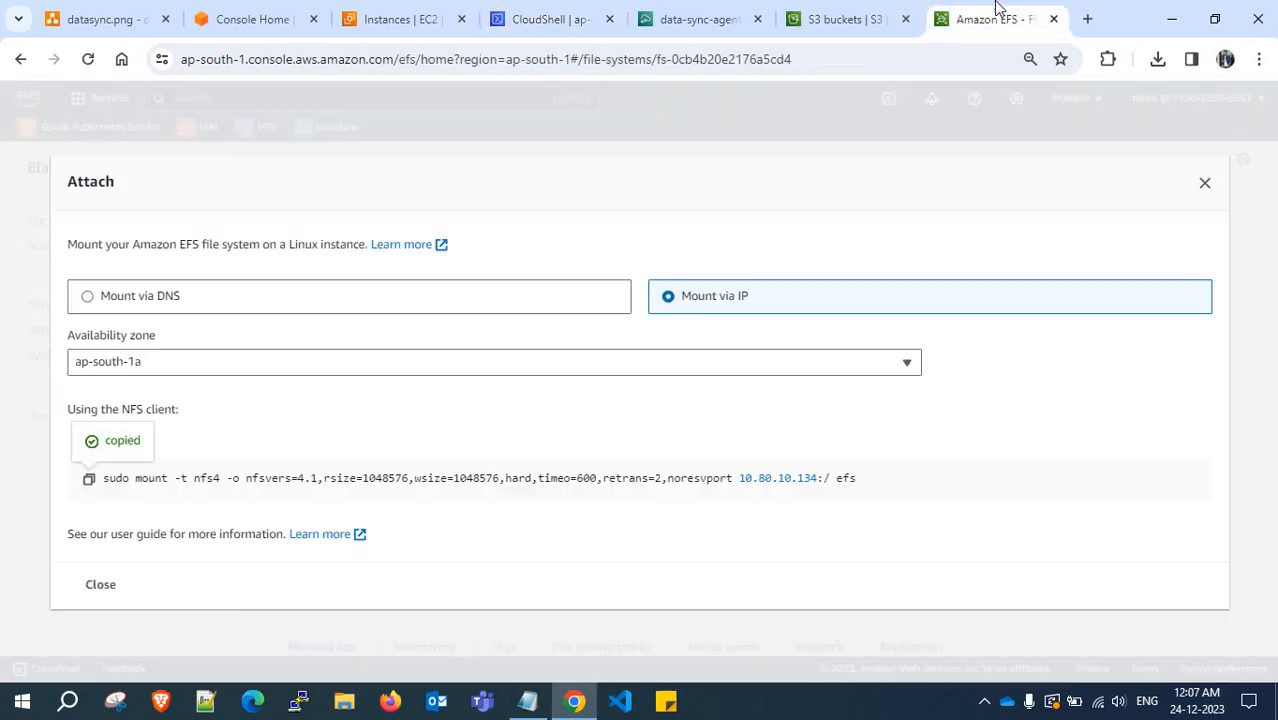
click(309, 314)
click(727, 296)
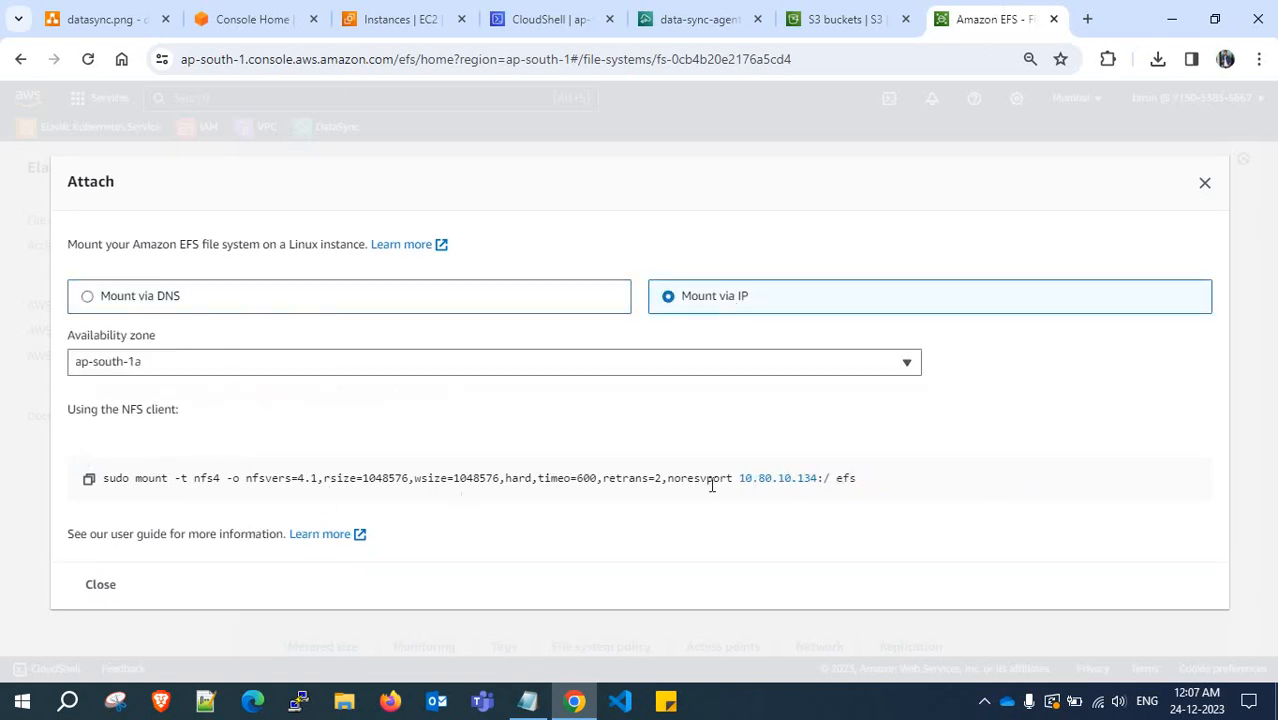
drag(739, 478, 831, 479)
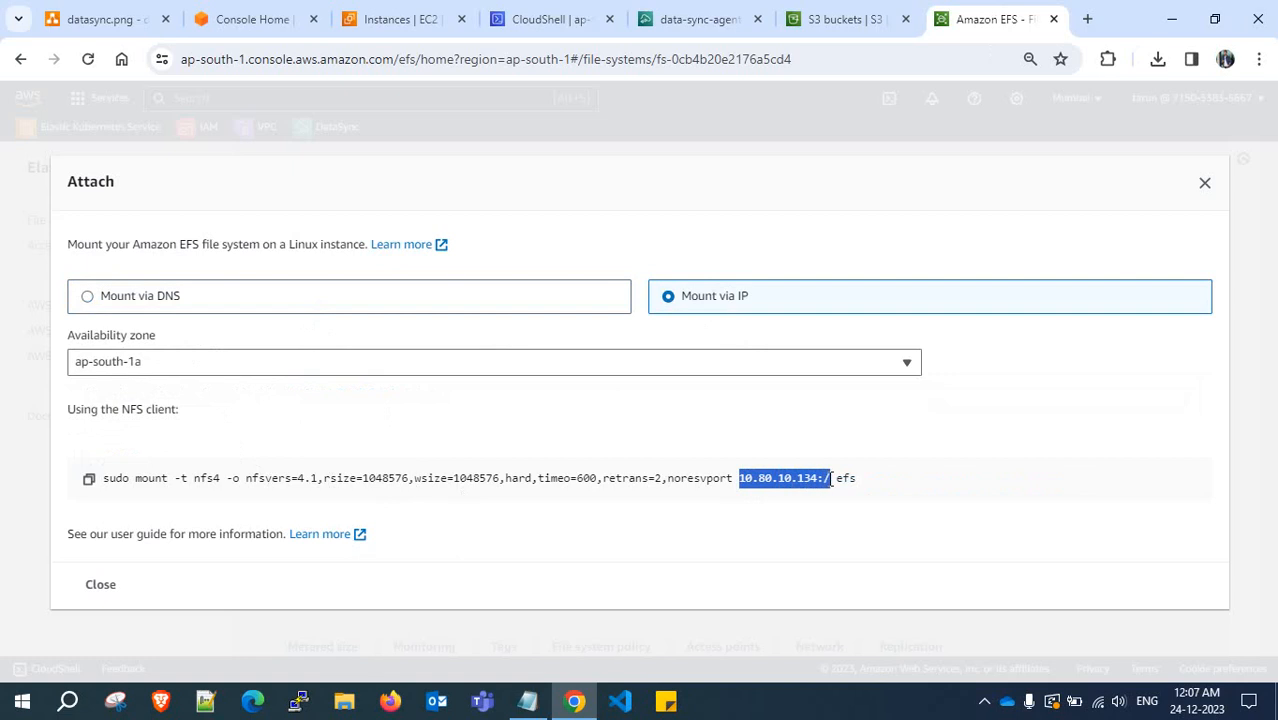
key(alt+Tab)
click(548, 19)
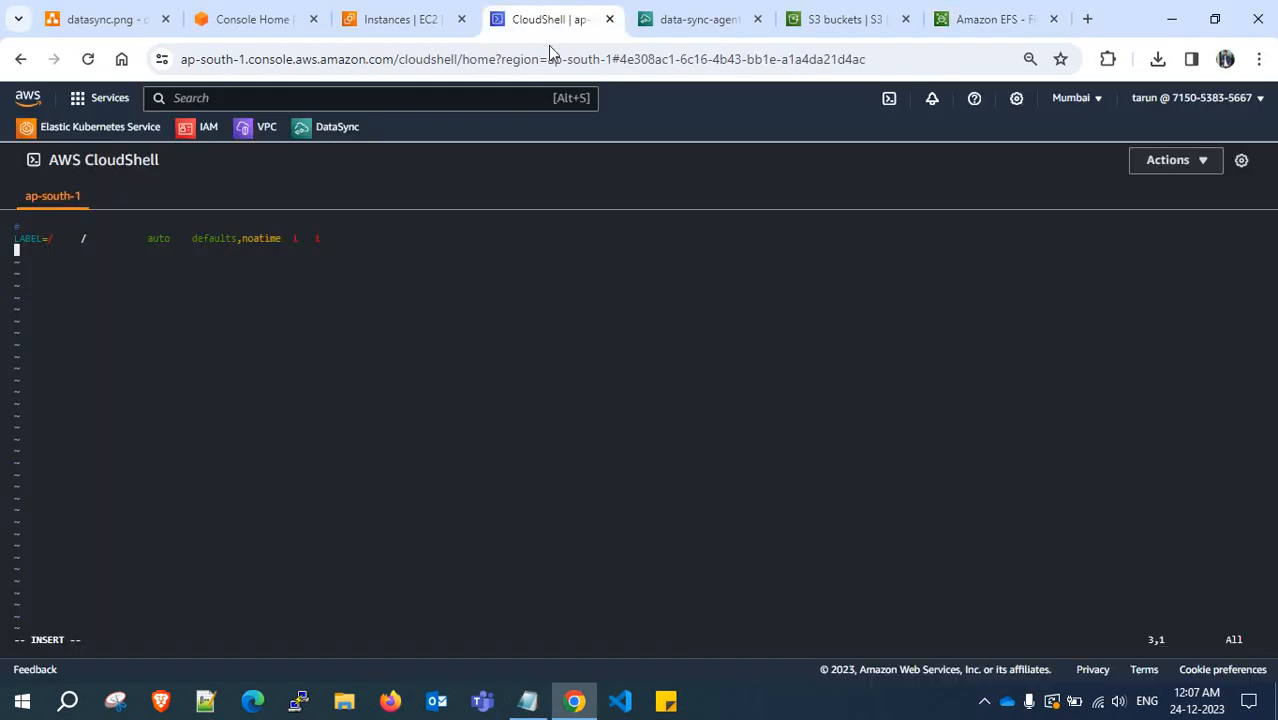
click(945, 22)
click(528, 700)
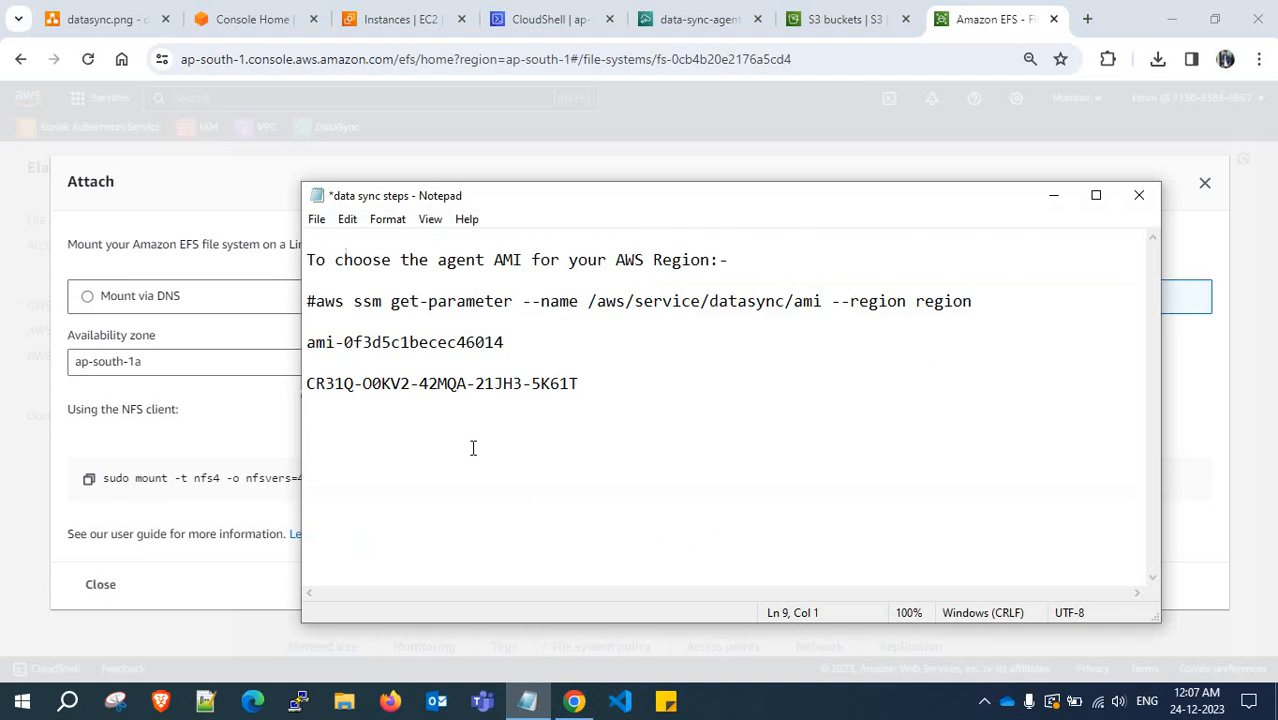
key(Return)
key(Return)
key(ctrl+v)
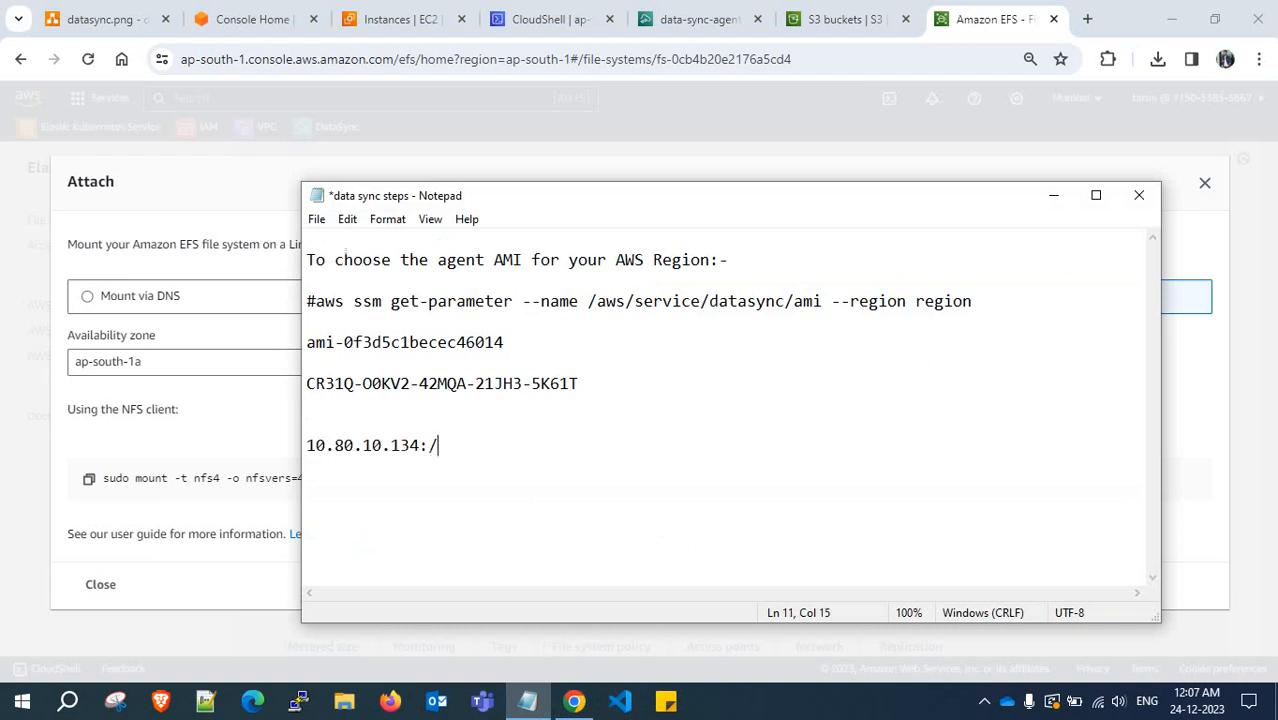
Extend the 10.80.10.134:/ line in the Notepad notes with the fstab fields nfs4, /efs and defaults
click(266, 448)
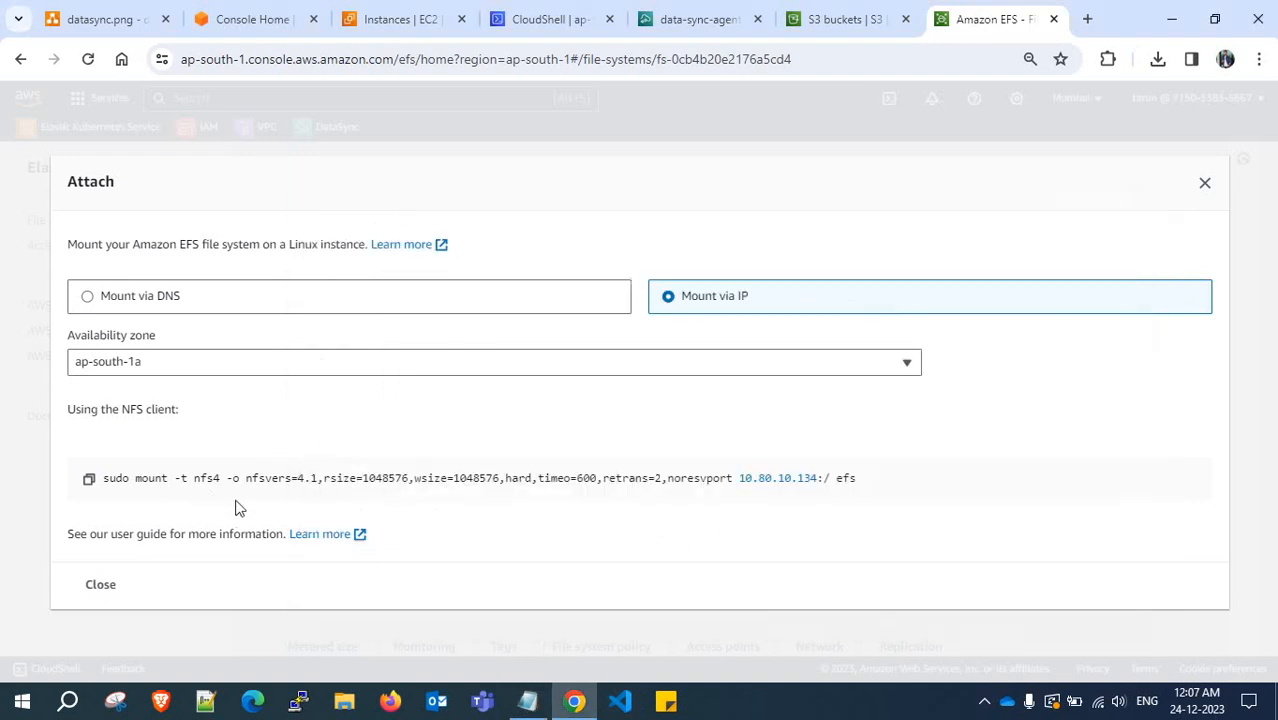
key(alt+Tab)
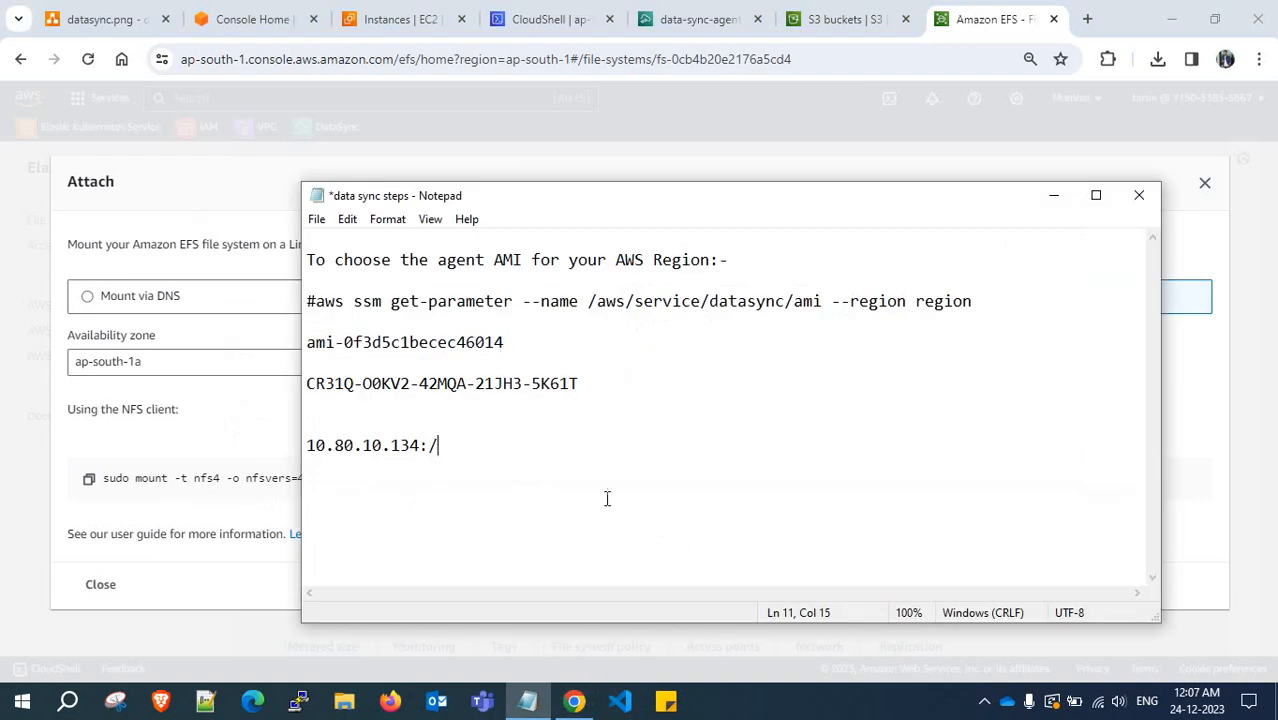
text(nfs4)
key(Tab)
text(/efs)
key(Tab)
text(defaults)
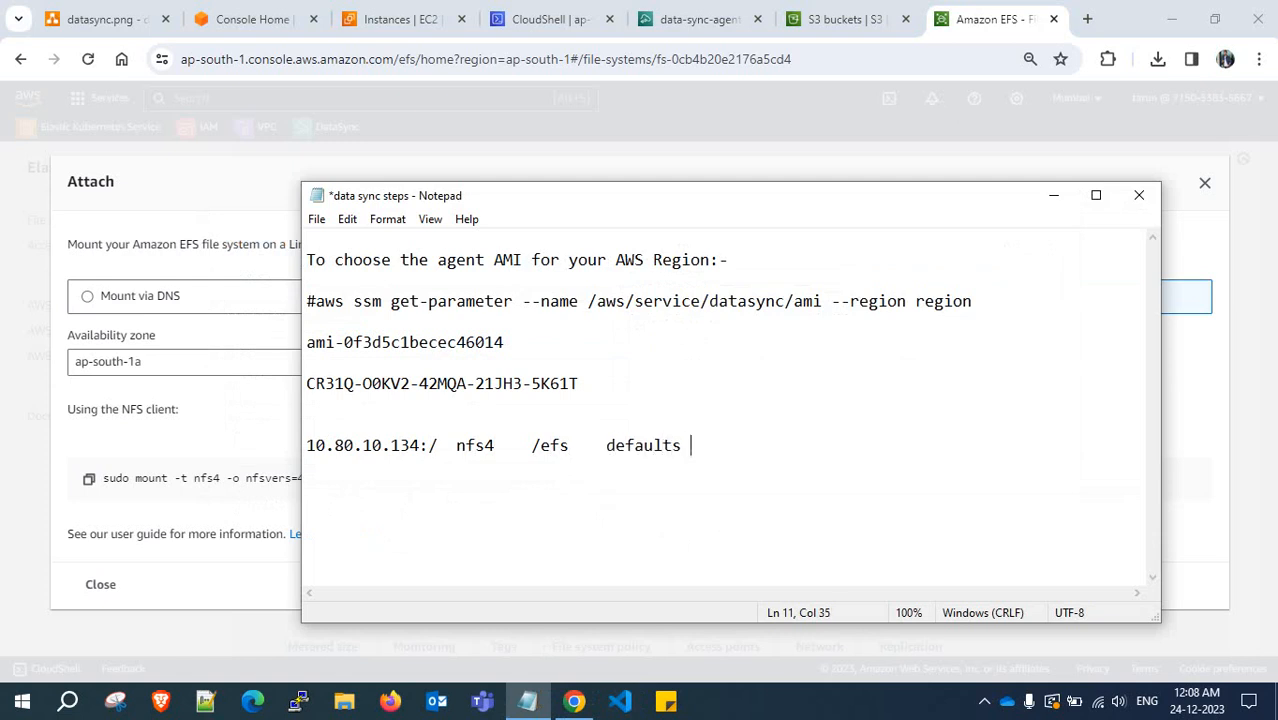
Complete the fstab line in the notes by adding the final two fields, 0 and 0, after defaults
key(Tab)
text(0)
key(Tab)
text(0)
Copy the completed 10.80.10.134:/ line from the notes into the open /etc/fstab file in CloudShell, below the LABEL entry
drag(842, 445, 302, 455)
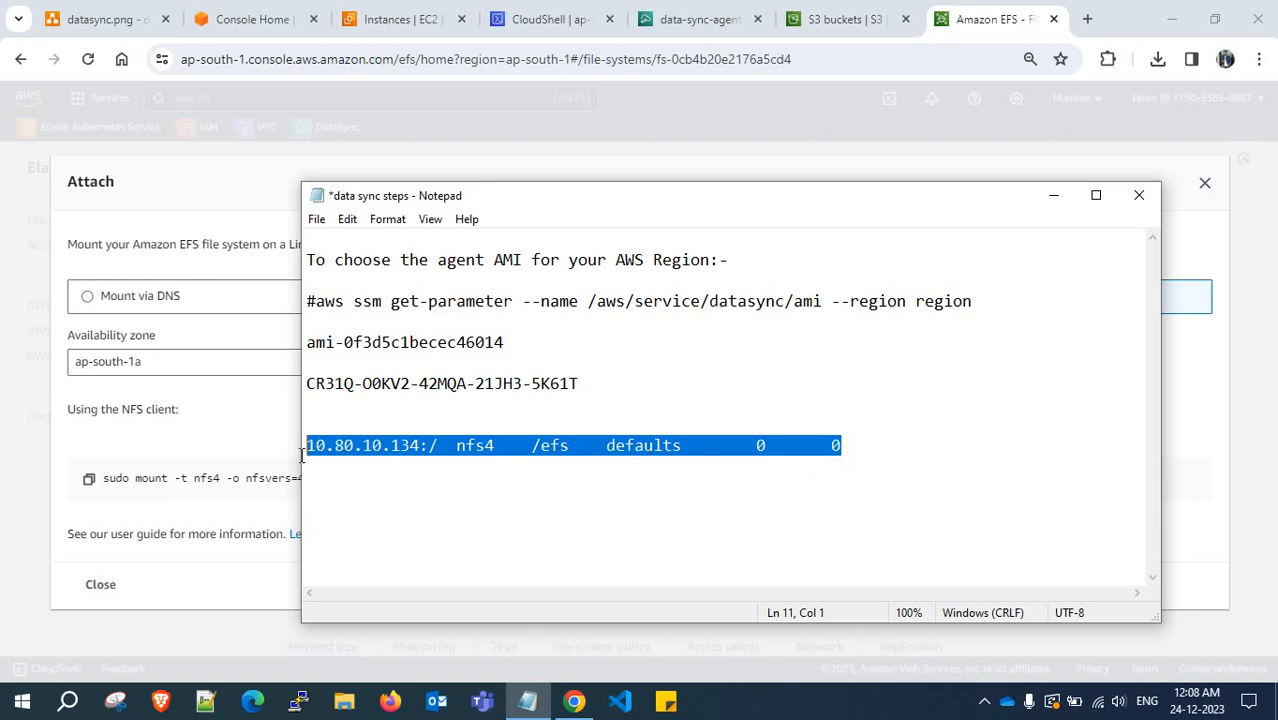
click(550, 19)
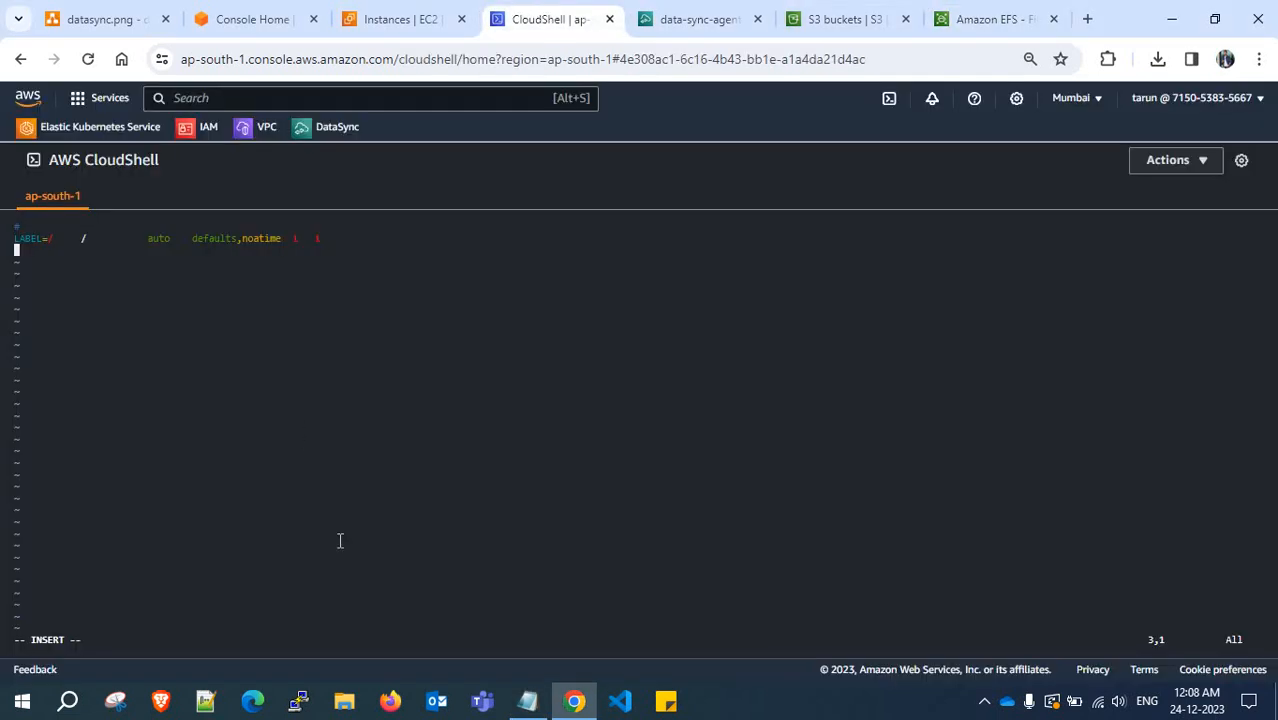
right_click(313, 333)
click(398, 514)
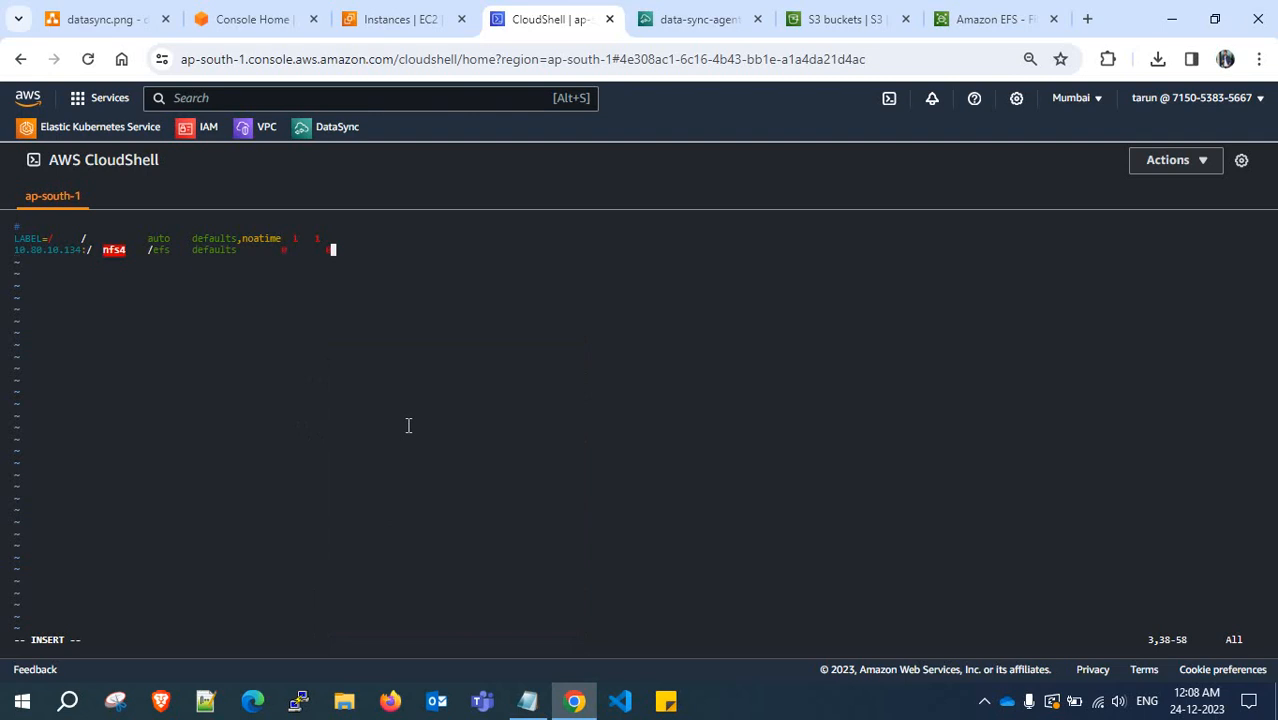
Try to save /etc/fstab and quit vi with :wq
key(Escape)
text(:wq)
key(Return)
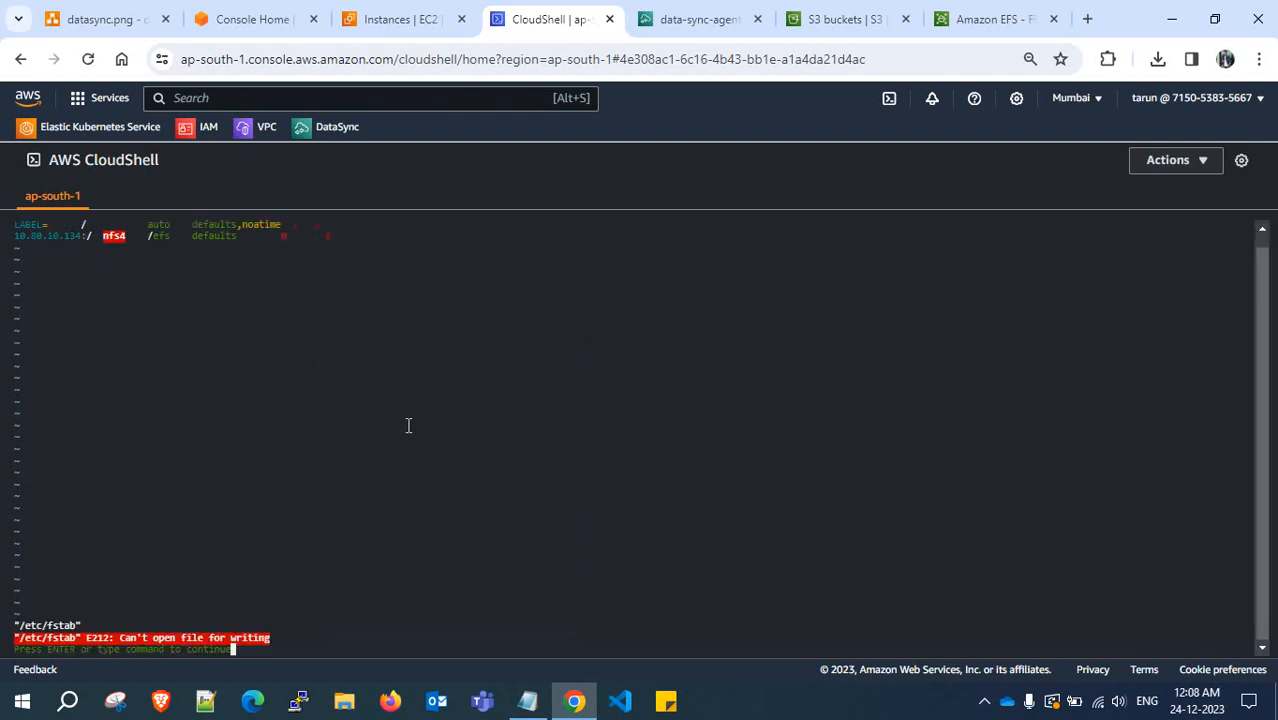
key(Return)
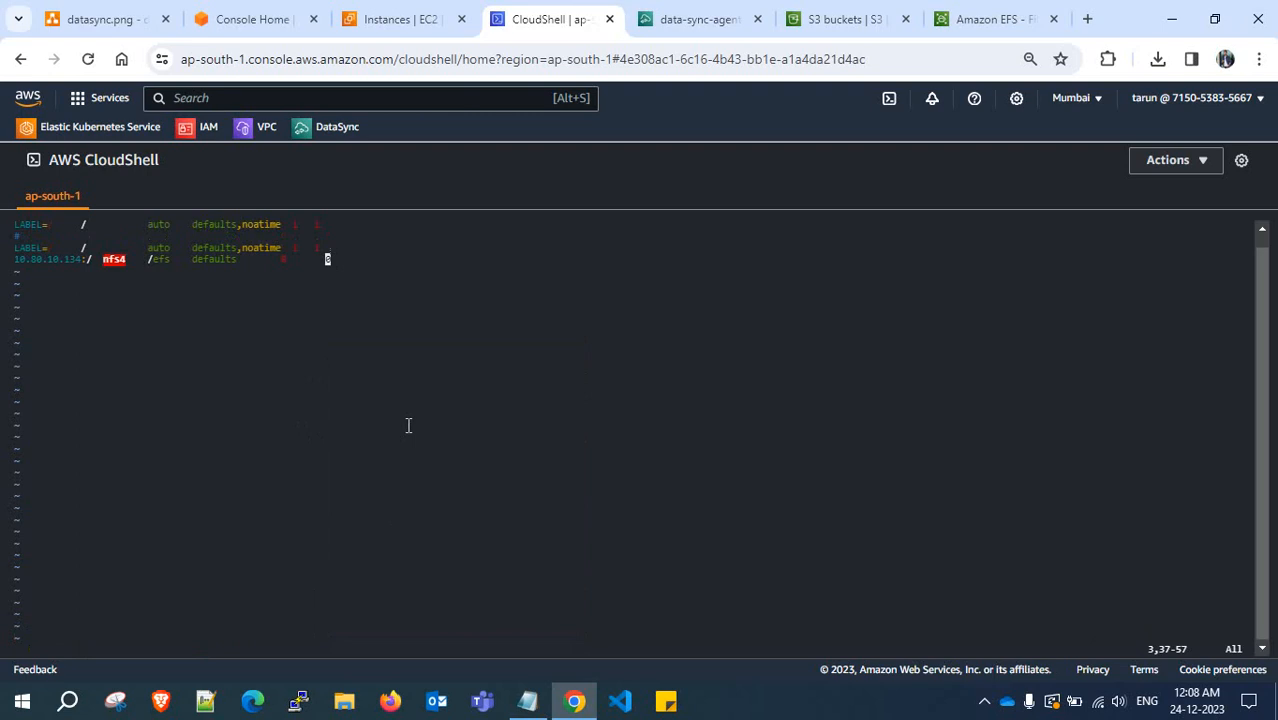
Reorder the 10.80.10.134:/ entry's fields so that the mount point /efs comes before the filesystem type nfs4
key(i)
key(Up)
key(Up)
key(Left)
key(Down)
key(Right)
key(Right)
key(Up)
key(Down)
key(Right)
key(Right)
key(Right)
key(Right)
key(Right)
key(Right)
key(Right)
key(Right)
key(Right)
key(Right)
key(Right)
key(Right)
key(Right)
key(Right)
key(Right)
key(Right)
key(Right)
key(Right)
key(Right)
key(Right)
key(Right)
key(Right)
key(Left)
key(Left)
key(Left)
key(Left)
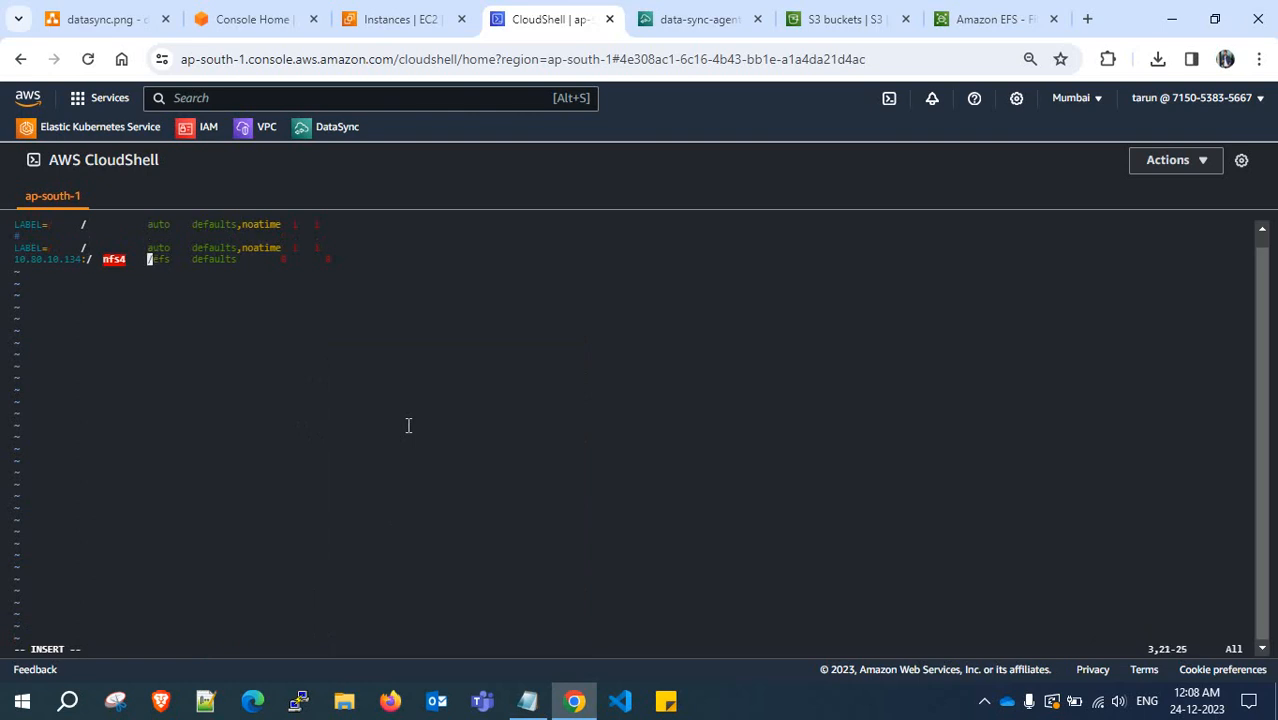
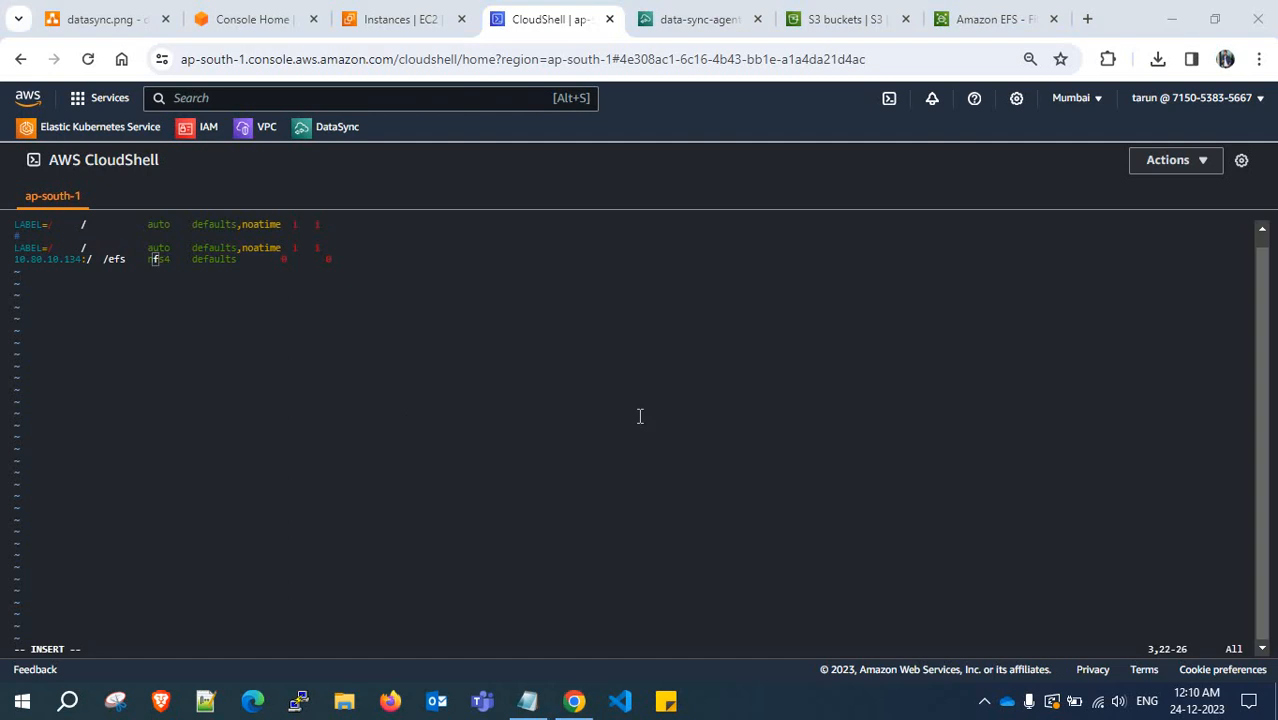
Adjust the spacing between the /efs, nfs4 and defaults fields so the entry's columns line up with the LABEL entry
click(473, 322)
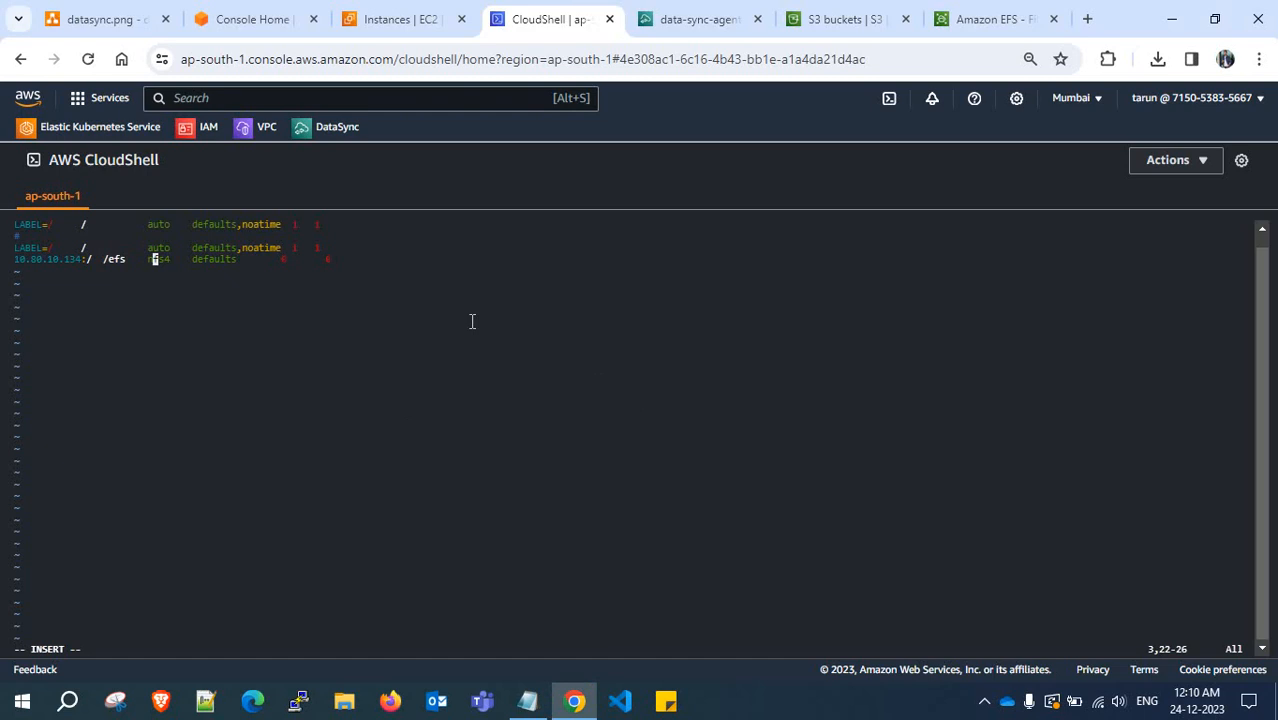
key(Left)
key(Left)
key(Left)
key(Left)
key(Left)
key(Left)
key(Right)
key(Right)
key(Right)
key(Right)
key(Right)
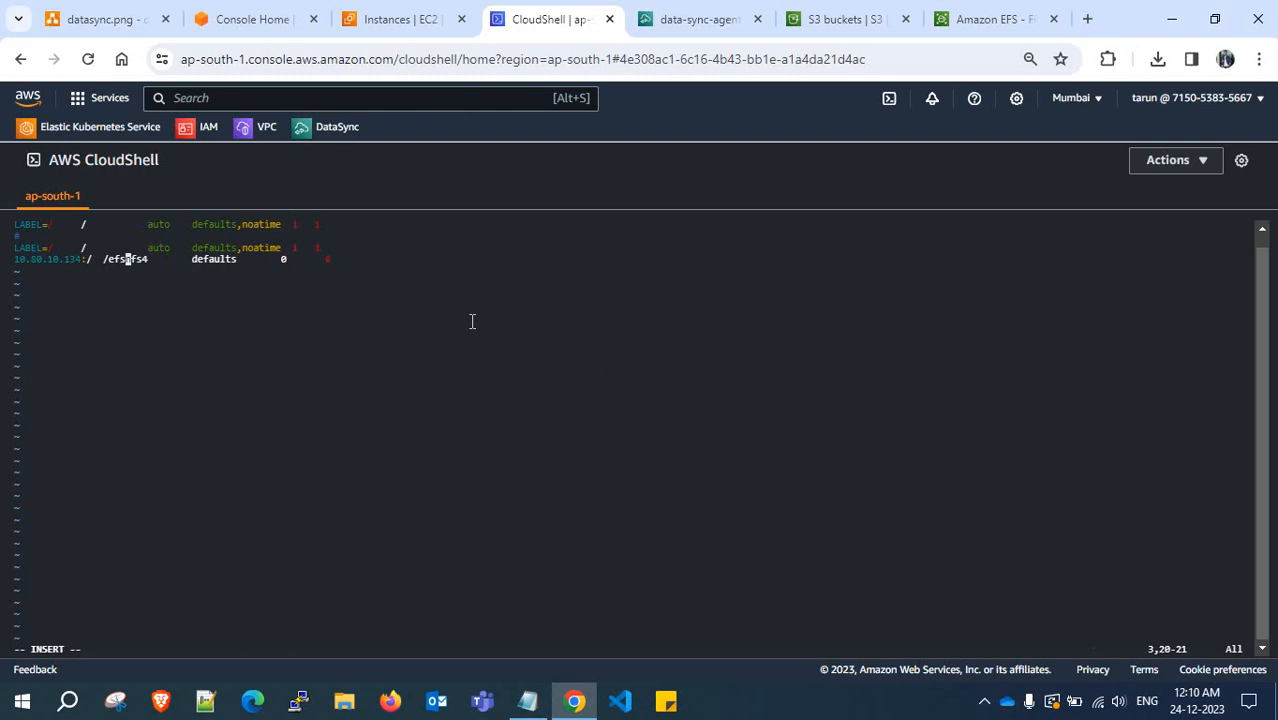
key(Right)
key(Right)
key(Right)
key(Right)
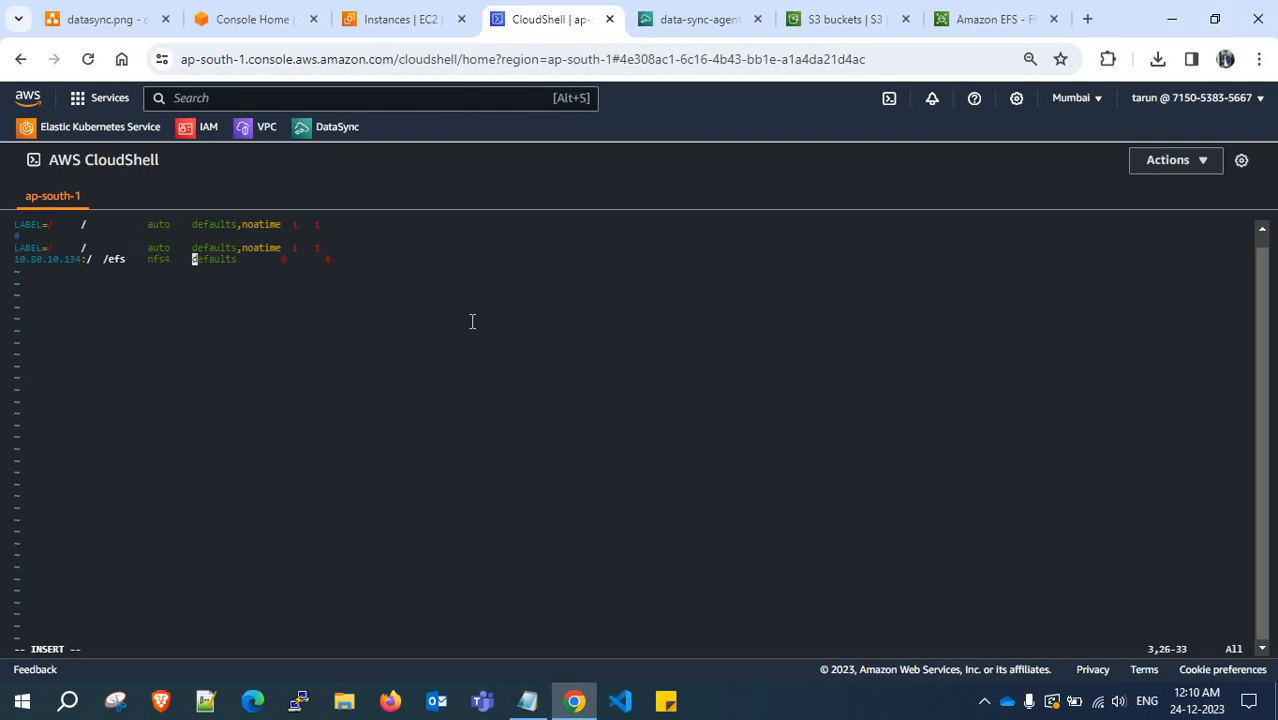
key(Tab)
key(Right)
key(Right)
key(Right)
key(Right)
key(Right)
key(Right)
Try to force-save /etc/fstab and quit vi with :wq!
key(Escape)
text(:)
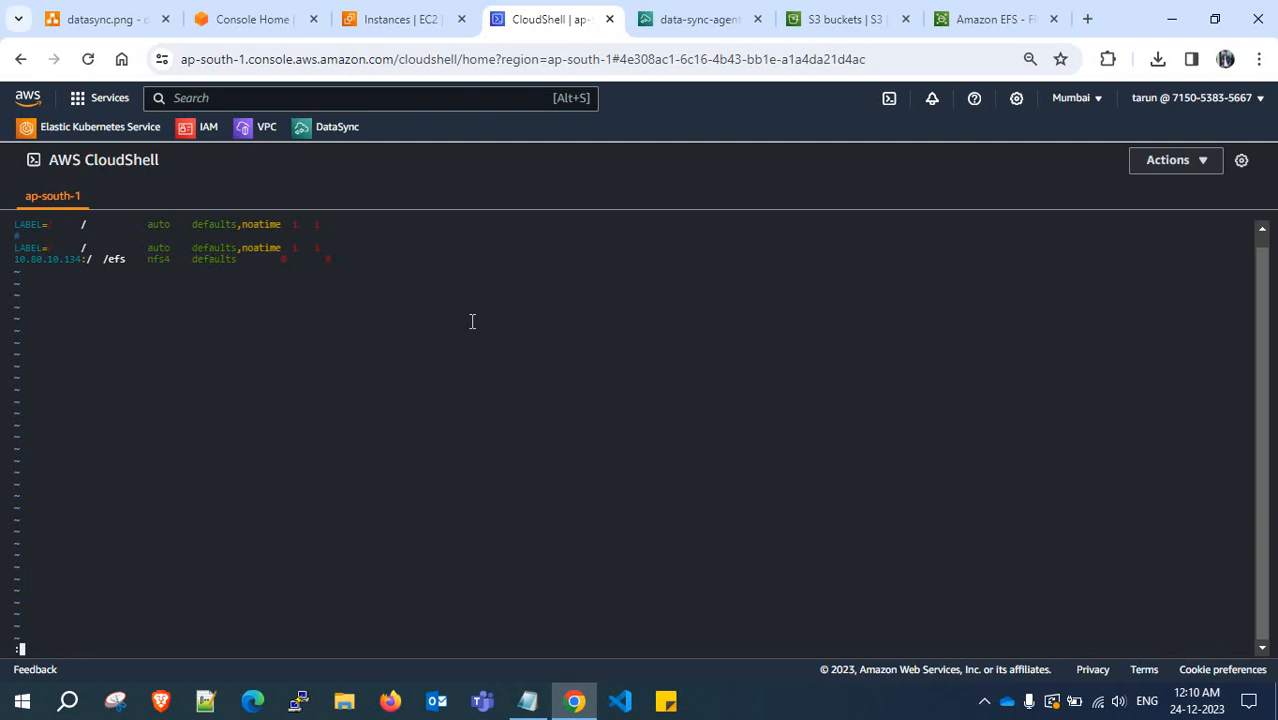
text(wq!)
key(Return)
key(Return)
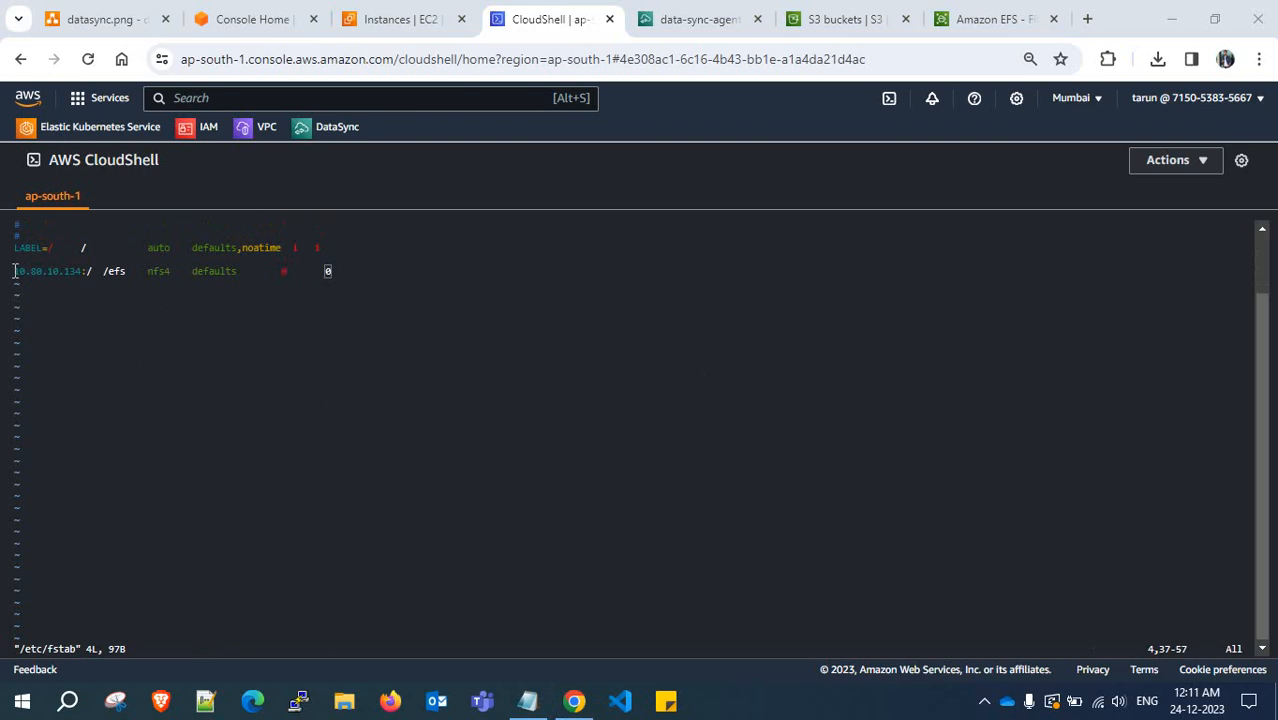
Check the 10.80.10.134:/ /efs nfs4 defaults 0 0 entry, and force-save /etc/fstab with :wq! to leave vi
drag(14, 270, 171, 273)
click(128, 271)
click(171, 273)
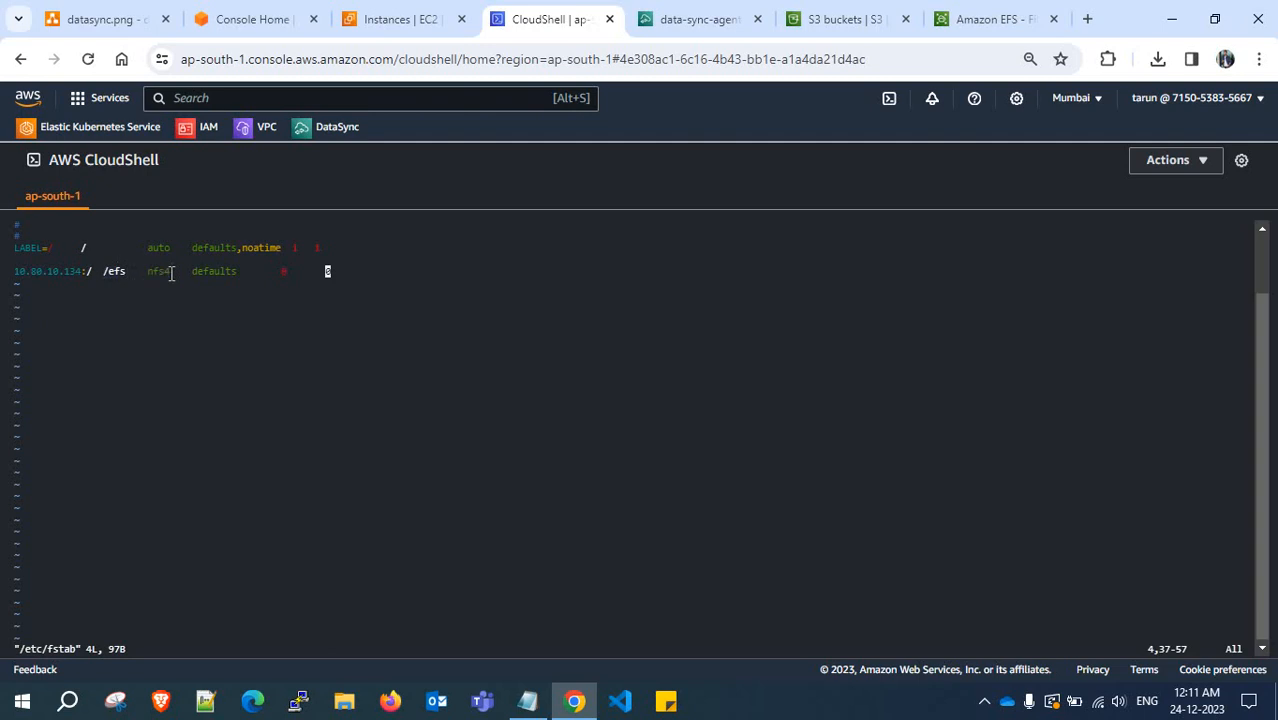
drag(194, 272, 335, 275)
text(:wq!)
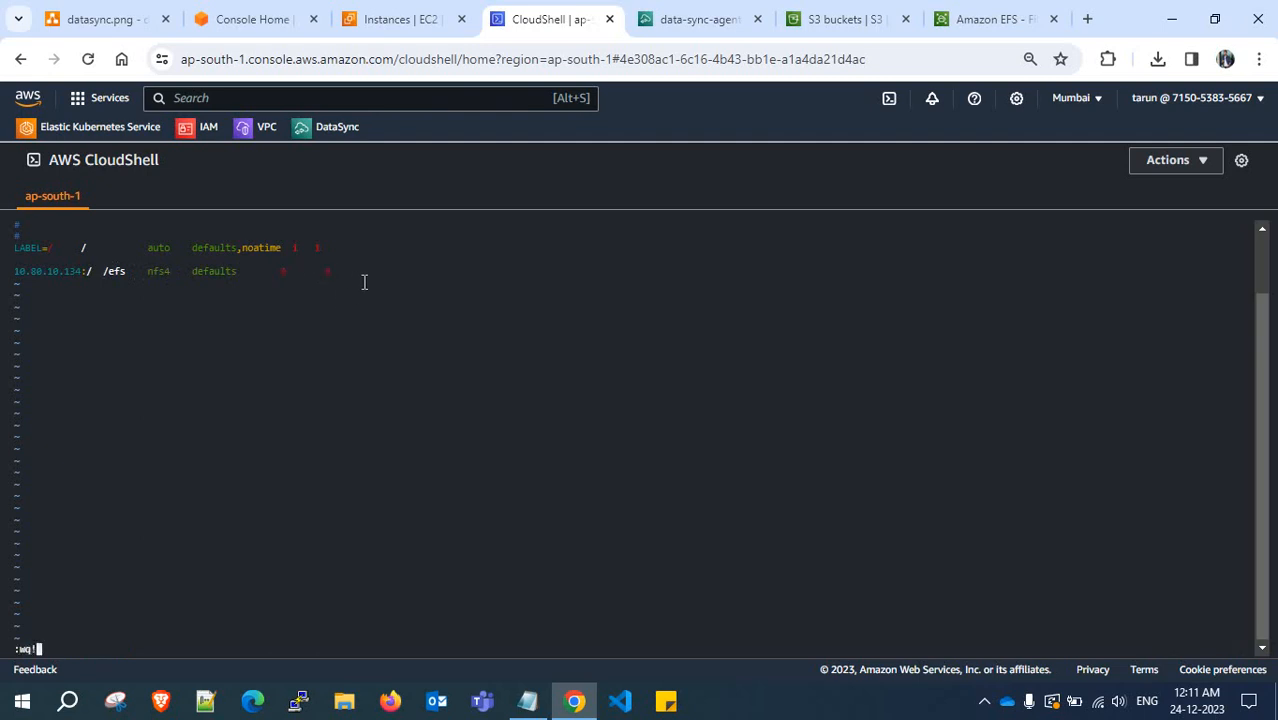
key(Return)
key(Return)
key(Return)
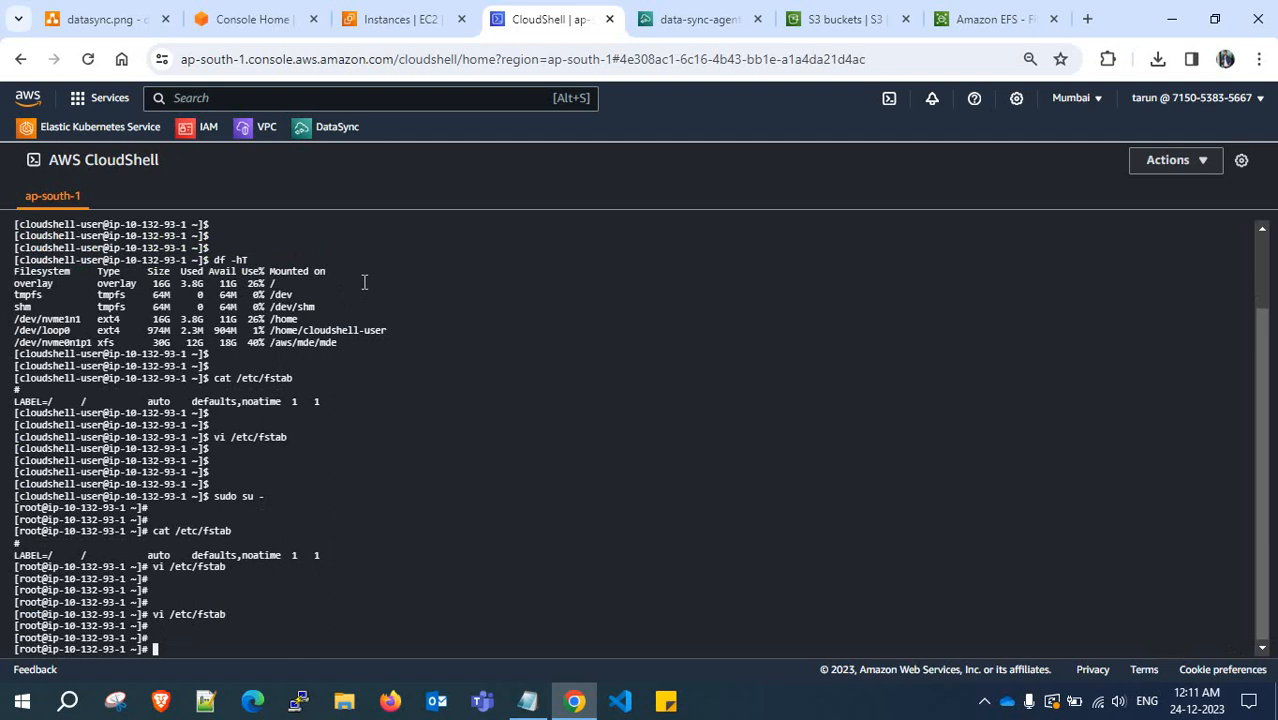
Clear the terminal and print /etc/fstab to check the NFS entry's address and mount point
key(ctrl+l)
key(Return)
key(Return)
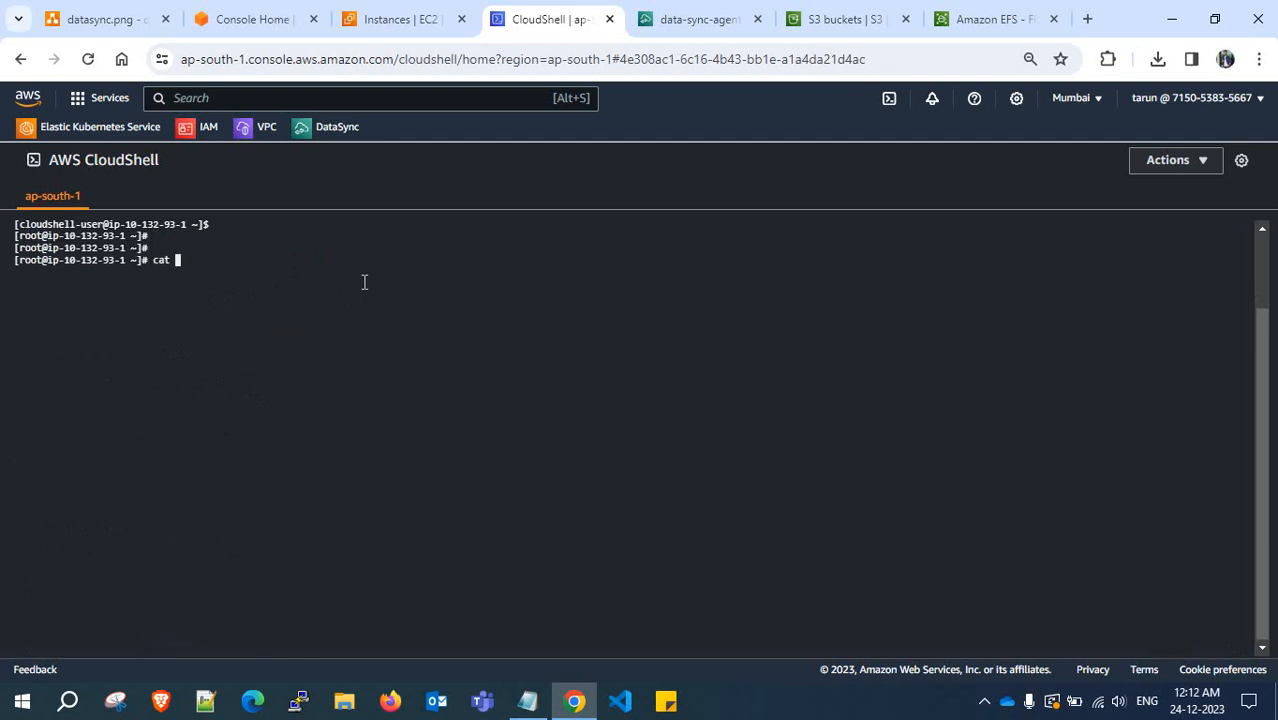
text(/etc/fstab)
key(Return)
key(Return)
key(Return)
key(Return)
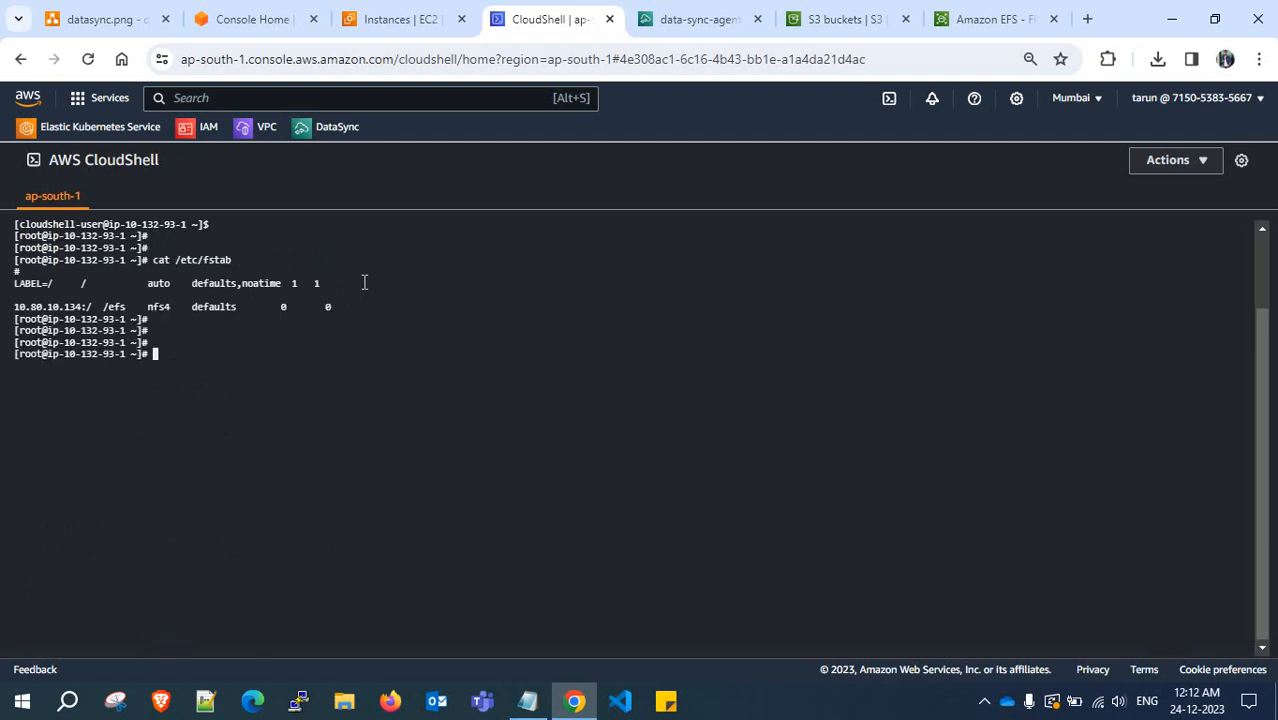
drag(38, 309, 104, 308)
click(105, 308)
Change to the root directory / and list its contents
text(cd /)
key(Return)
text(ls)
key(Return)
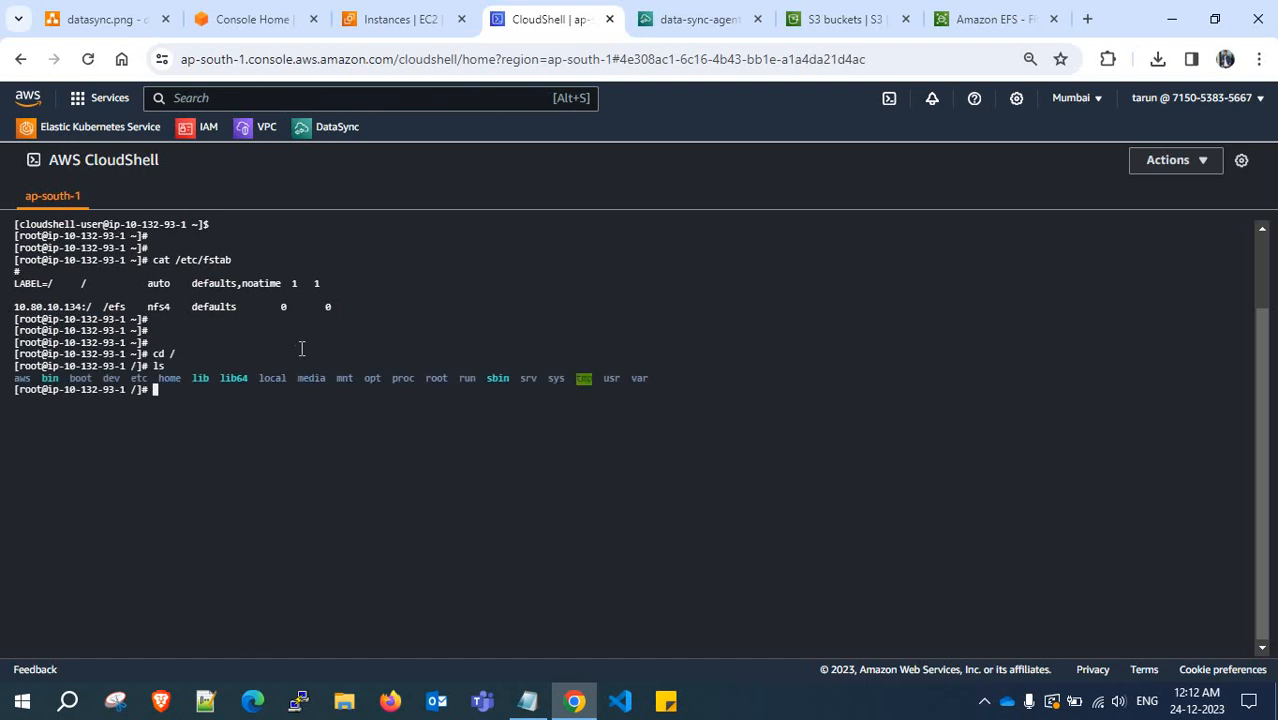
key(Return)
key(Return)
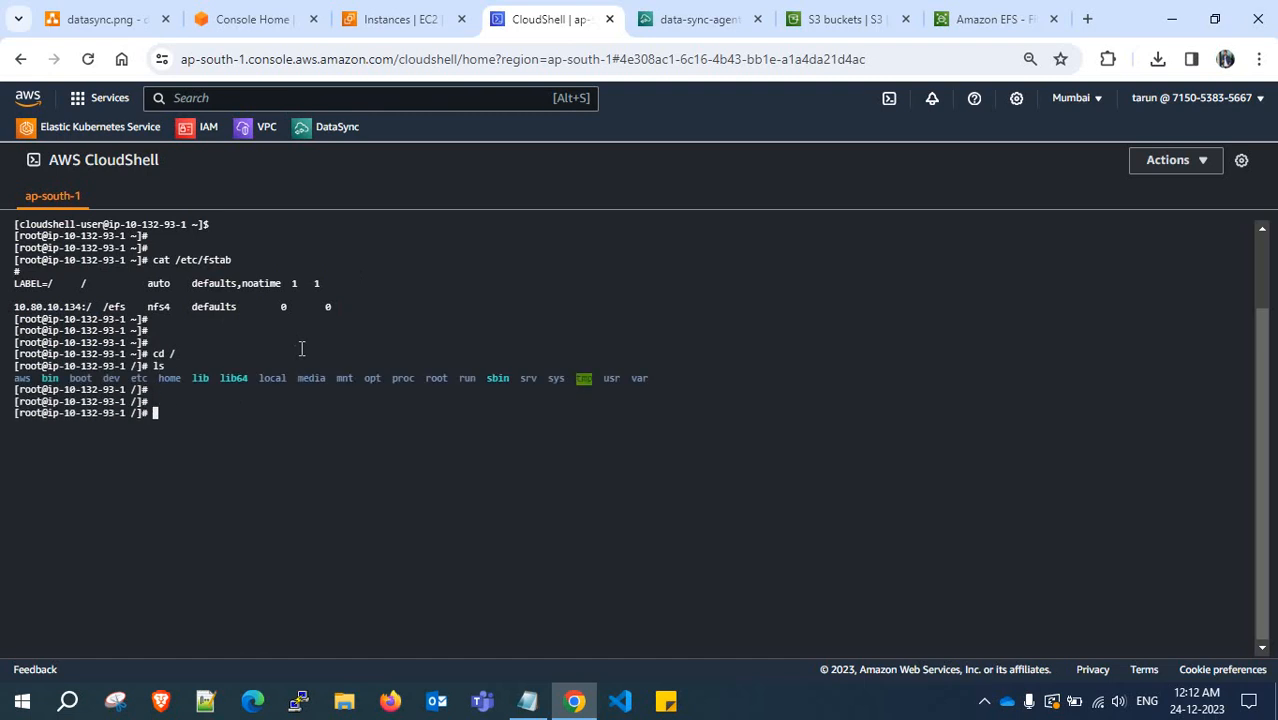
Create a directory named efs in / and list the folder's contents again
text(mkdir efs)
key(Return)
key(Return)
key(Return)
text(ls)
key(Return)
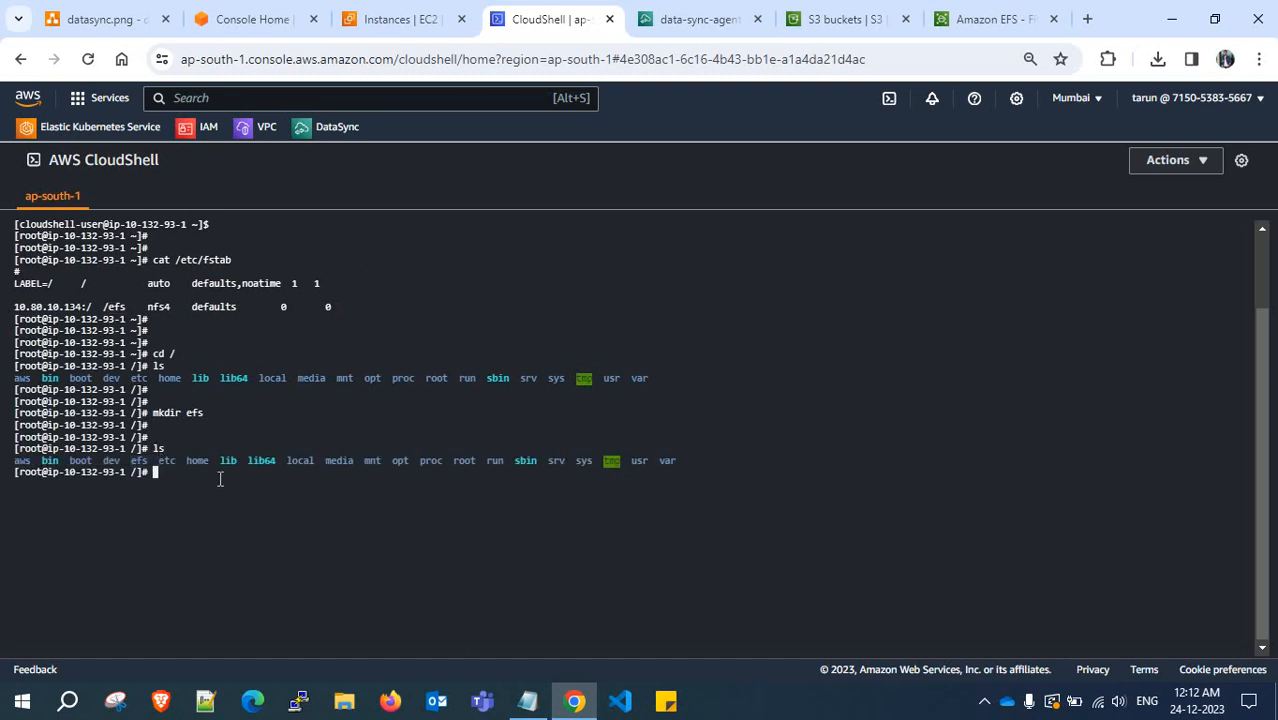
Return to the home directory and list the mounted filesystems with df -hT on a cleared terminal
text(cd)
key(Return)
key(Return)
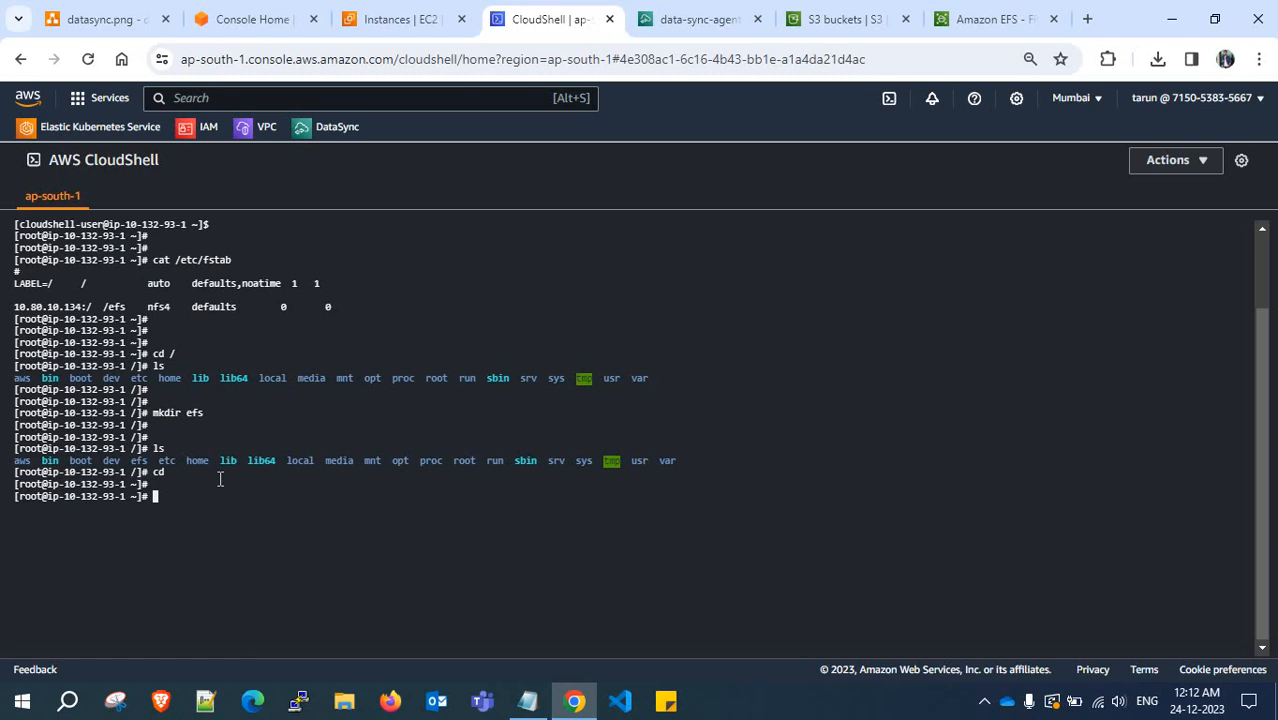
key(ctrl+l)
text(df -h)
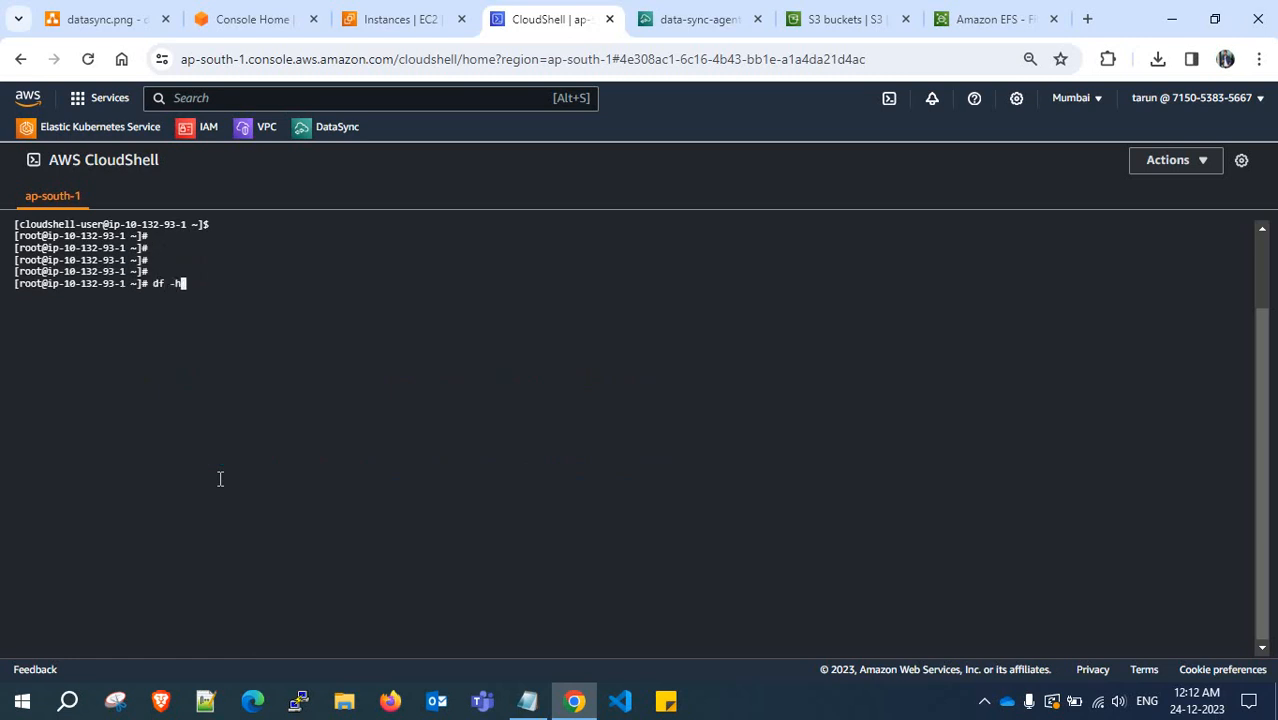
text(T)
key(Return)
key(Return)
key(Return)
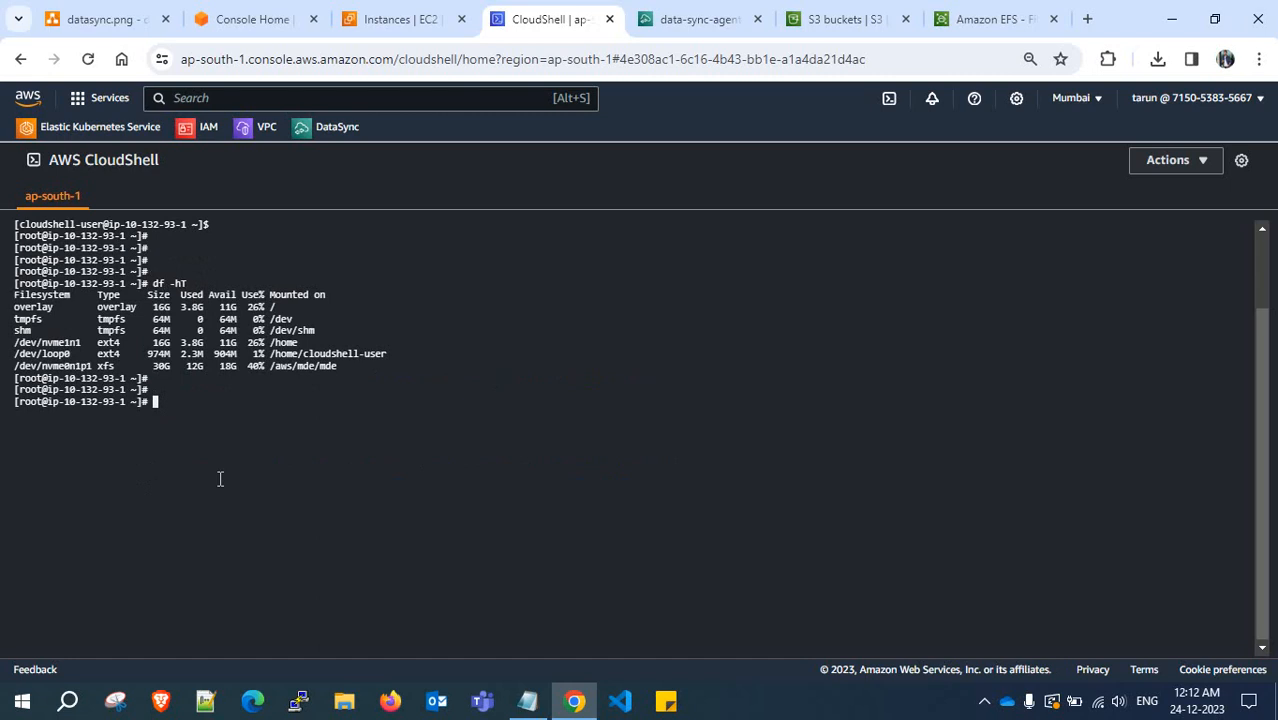
Try to mount all filesystems from /etc/fstab with mount -a
text(mount -a)
key(Return)
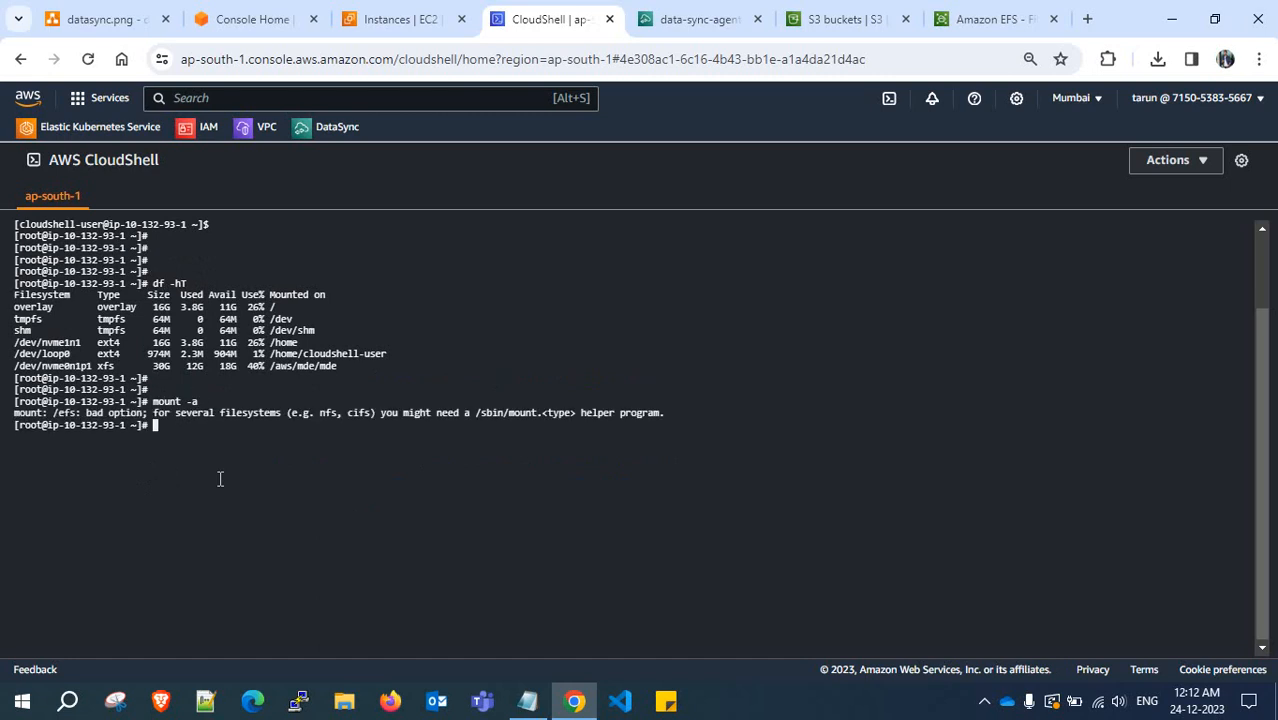
key(Return)
key(Return)
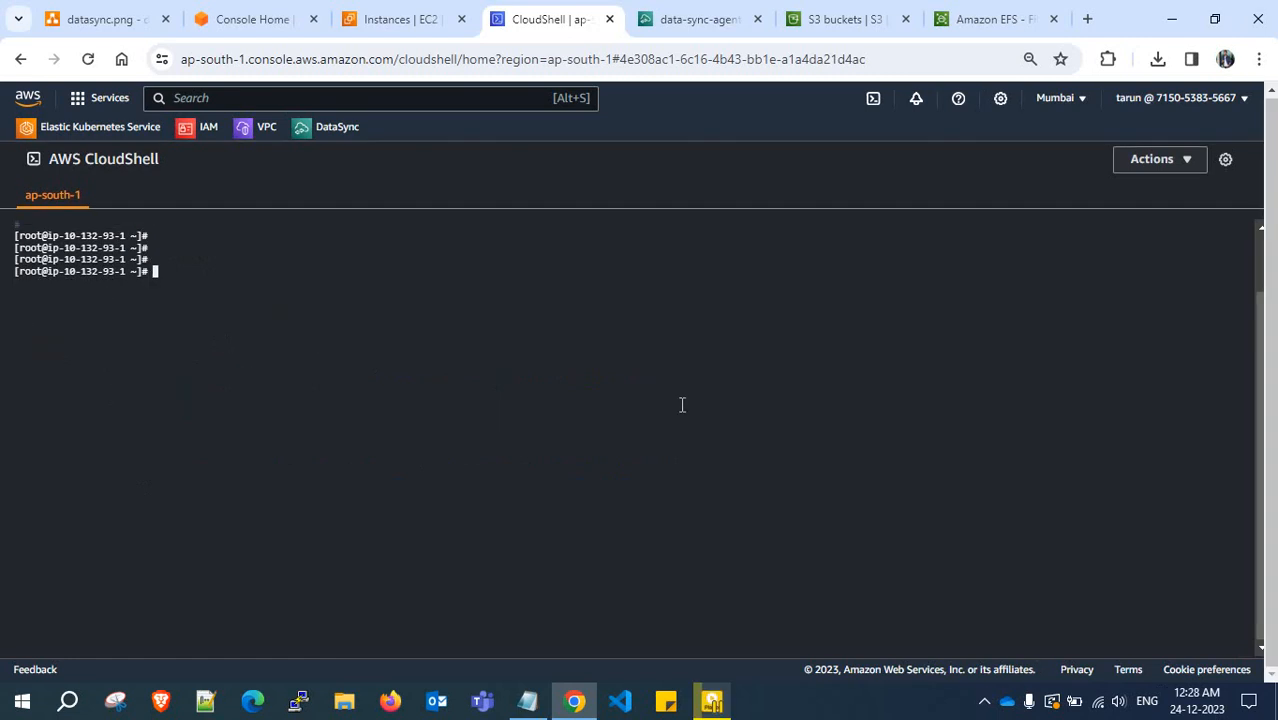
Print /etc/fstab again to recheck the mount entries
text(cat /etc/fstab)
key(Return)
key(Return)
key(Return)
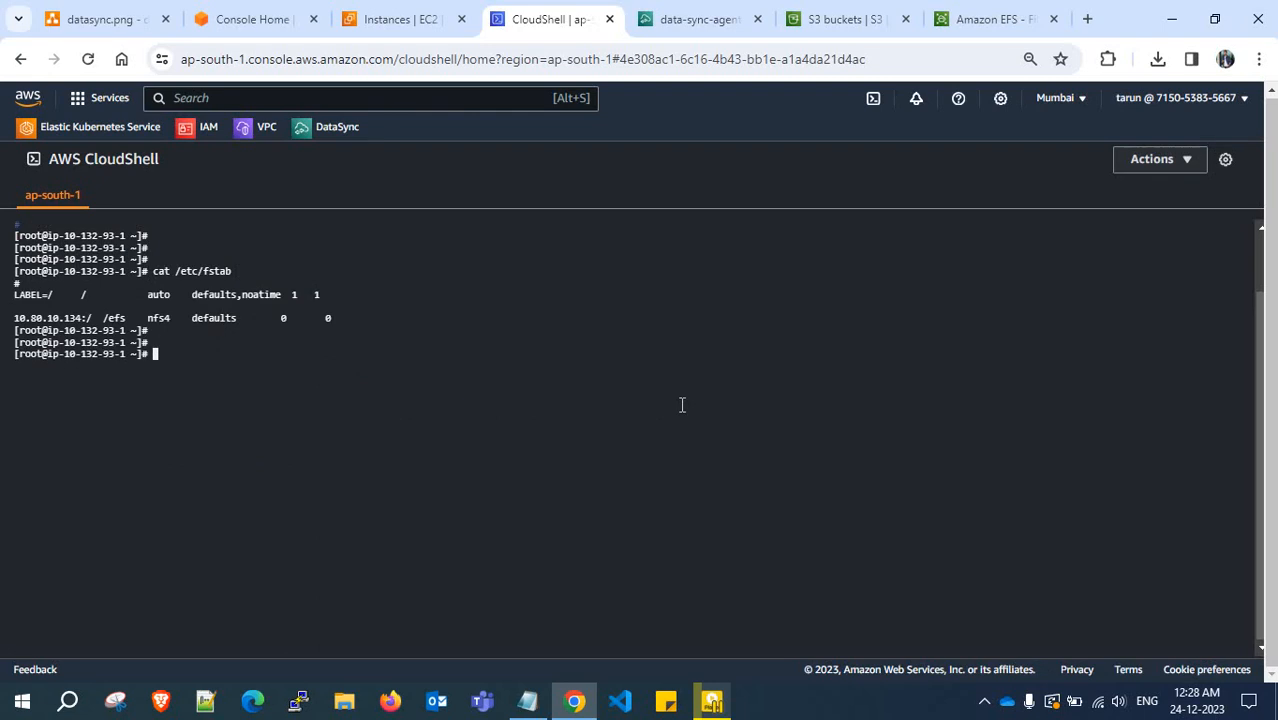
Retry mounting all fstab entries with mount -a and interrupt the command
text(mount -a)
key(ctrl+x)
key(ctrl+c)
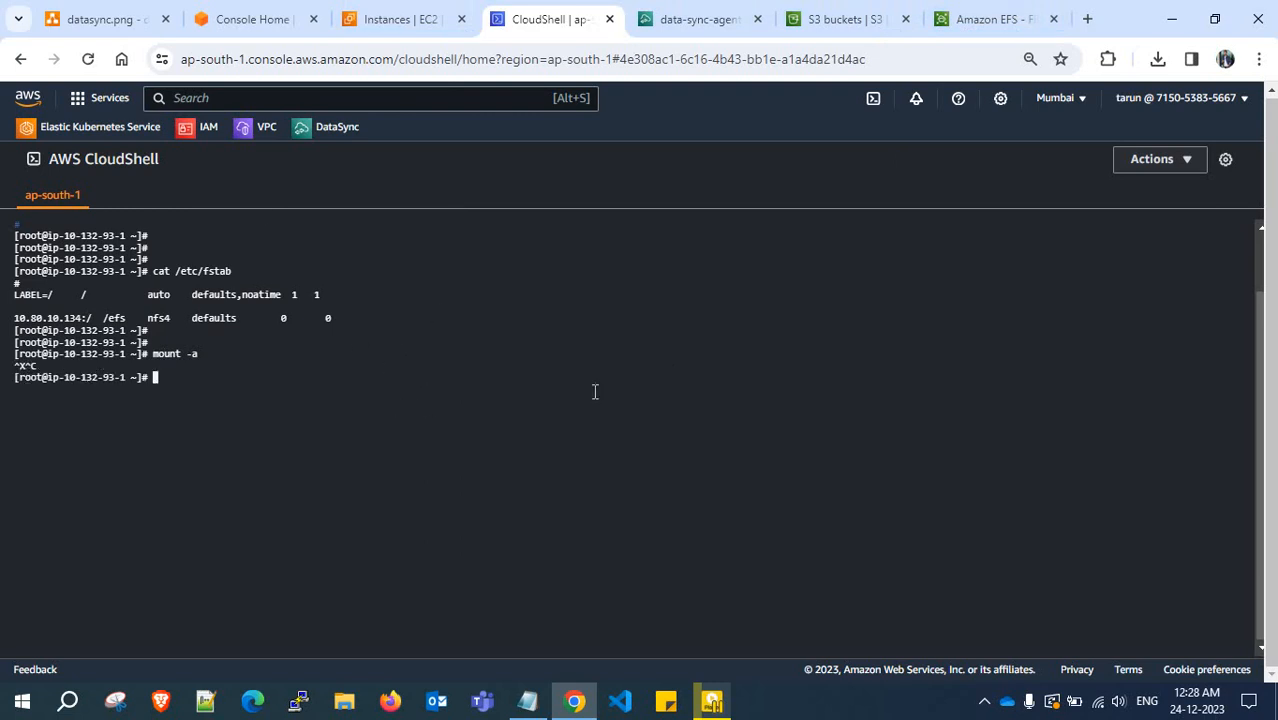
Close CloudShell and start launching a new EC2 instance, giving it a name that begins with test-ec2-m
click(609, 19)
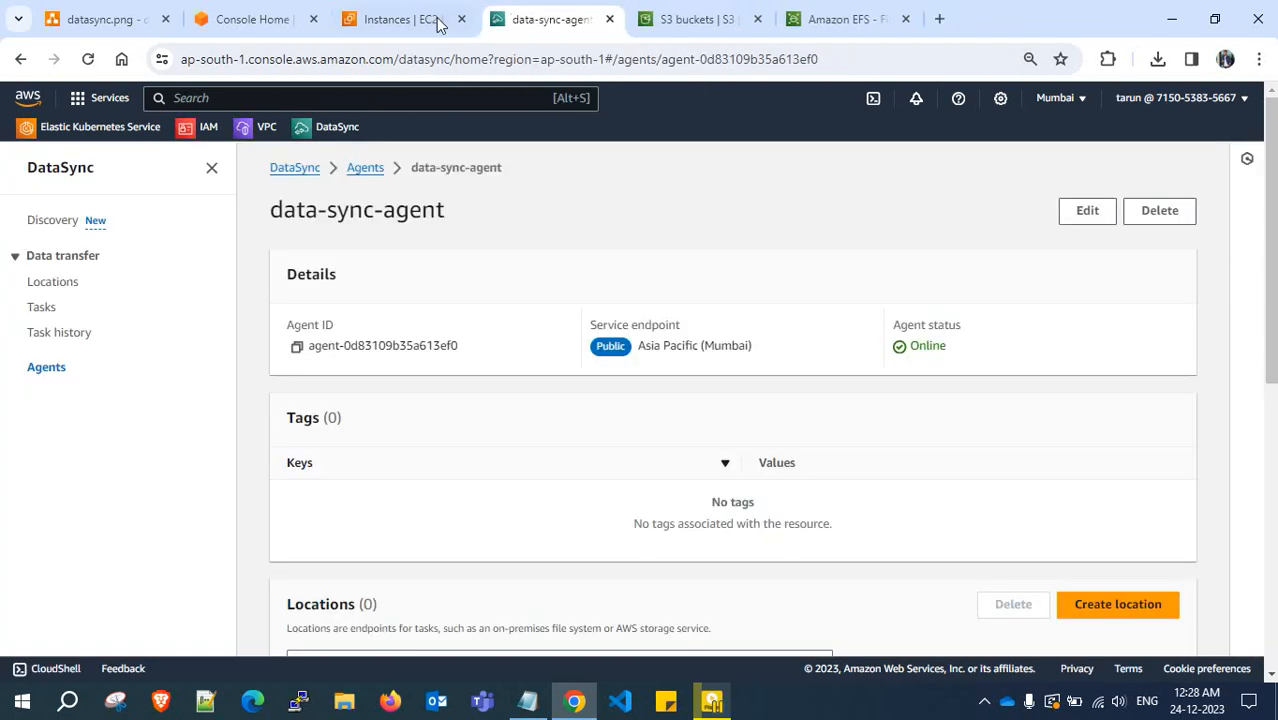
click(397, 8)
click(1100, 162)
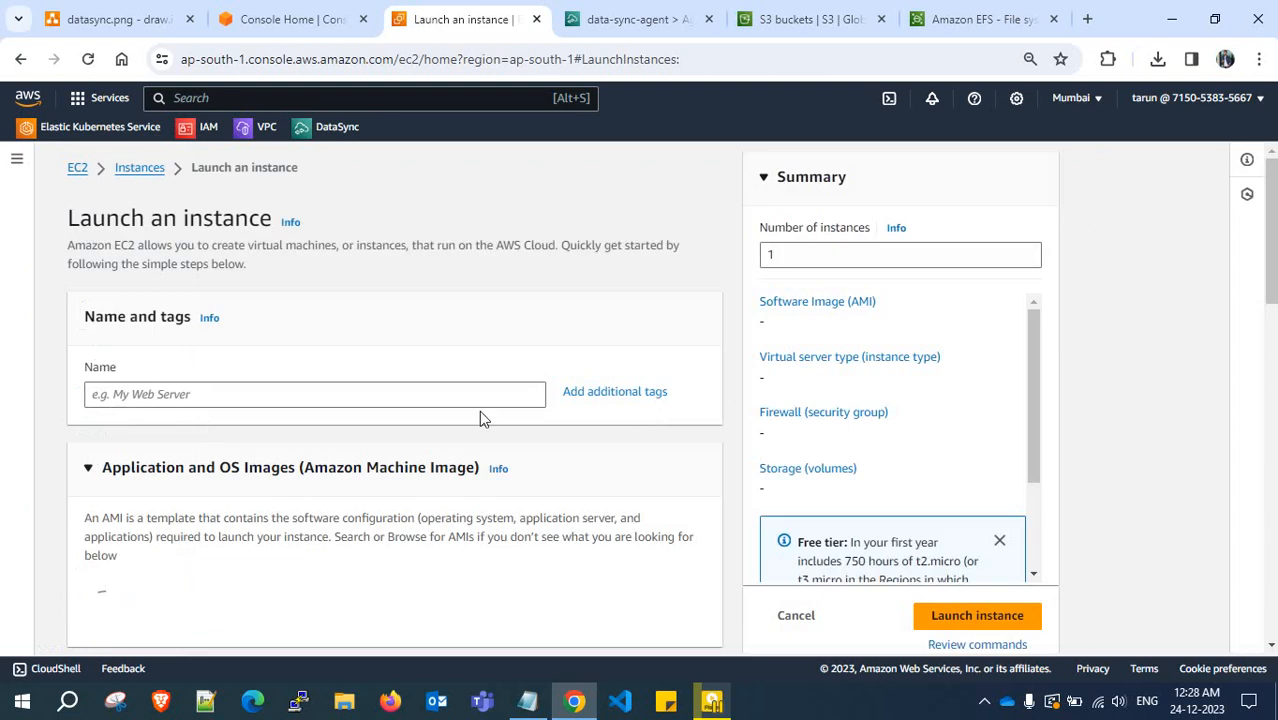
click(287, 399)
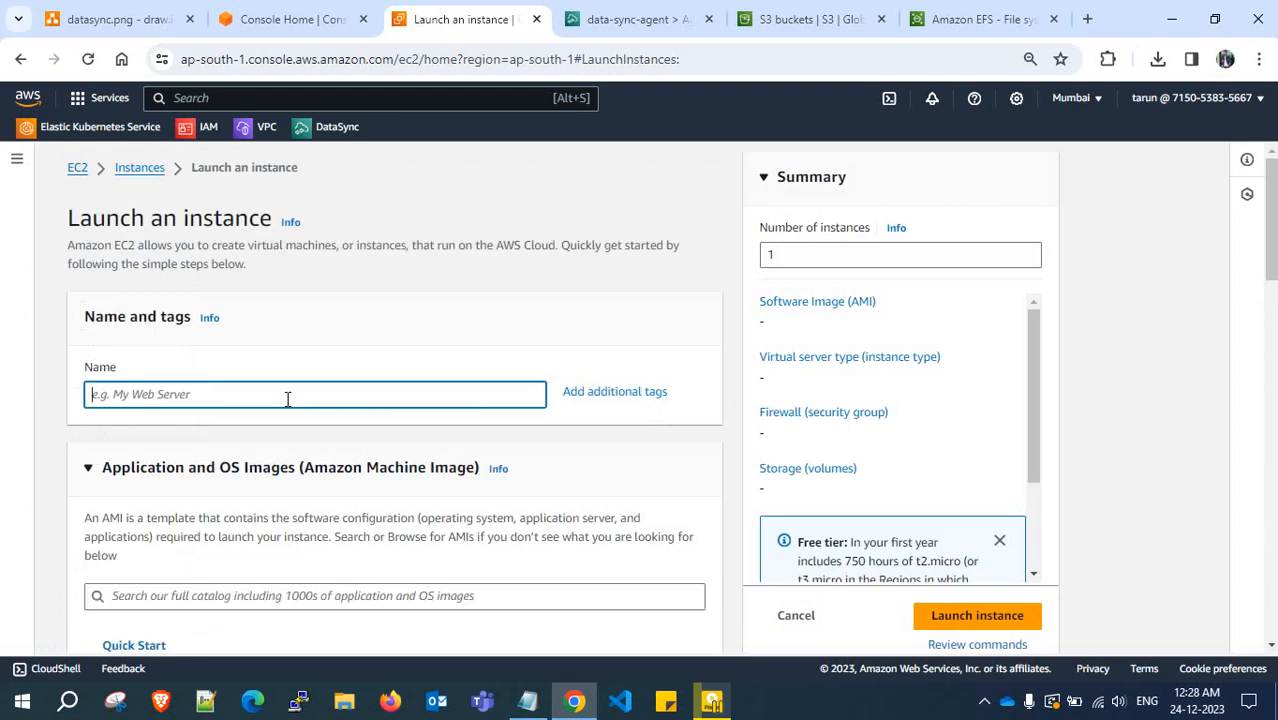
text(test-ec)
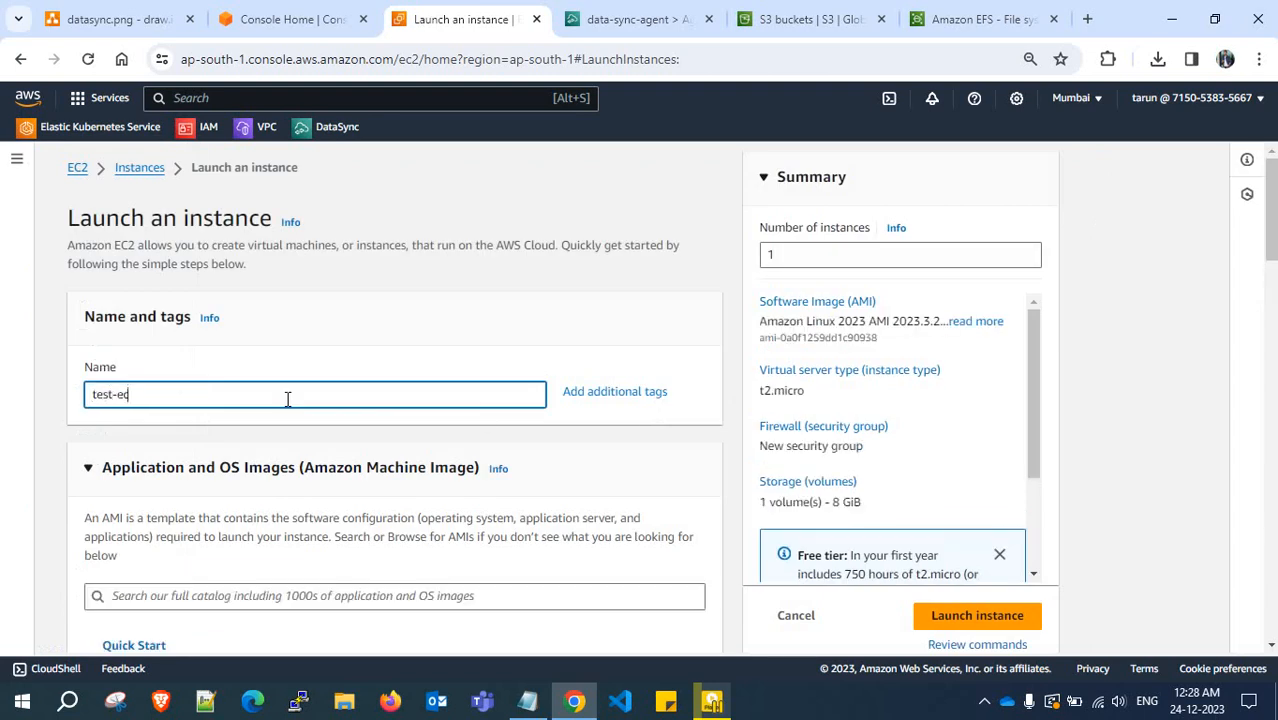
text(2-aga)
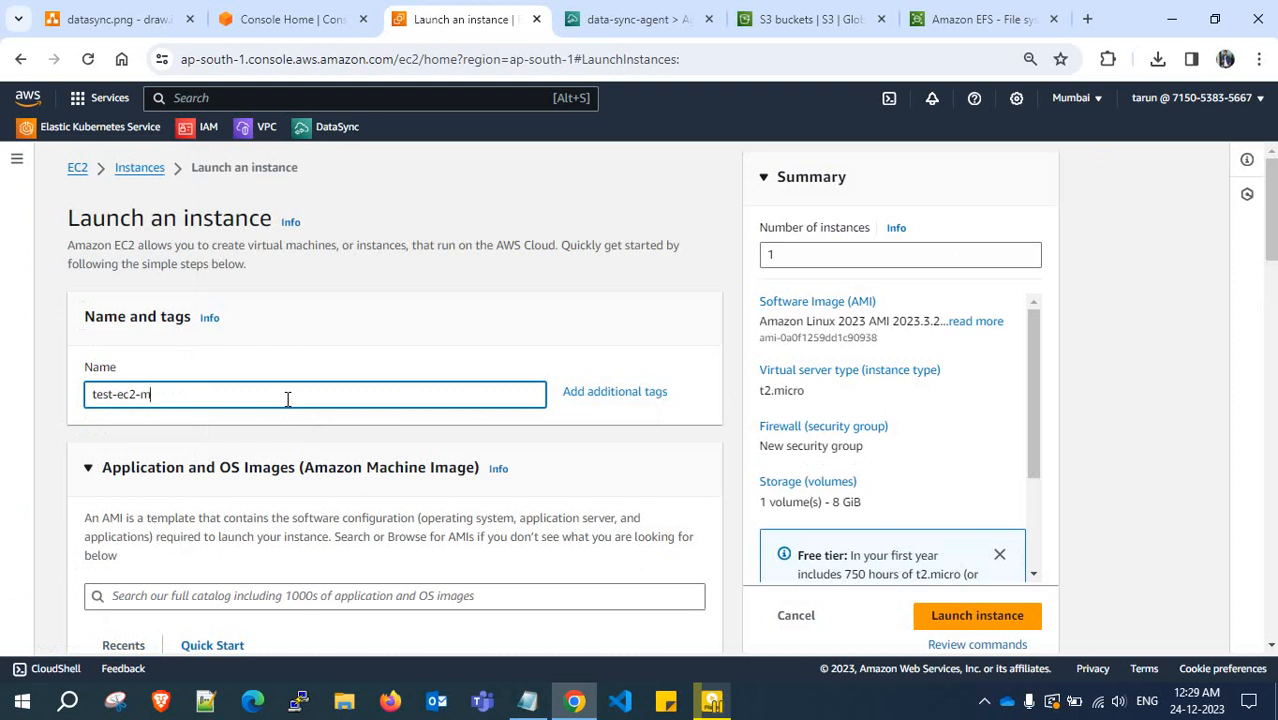
text(s)
Select the existing data-sync key pair for logging in to the new instance
scroll(256, 405, down, 5)
scroll(283, 440, down, 5)
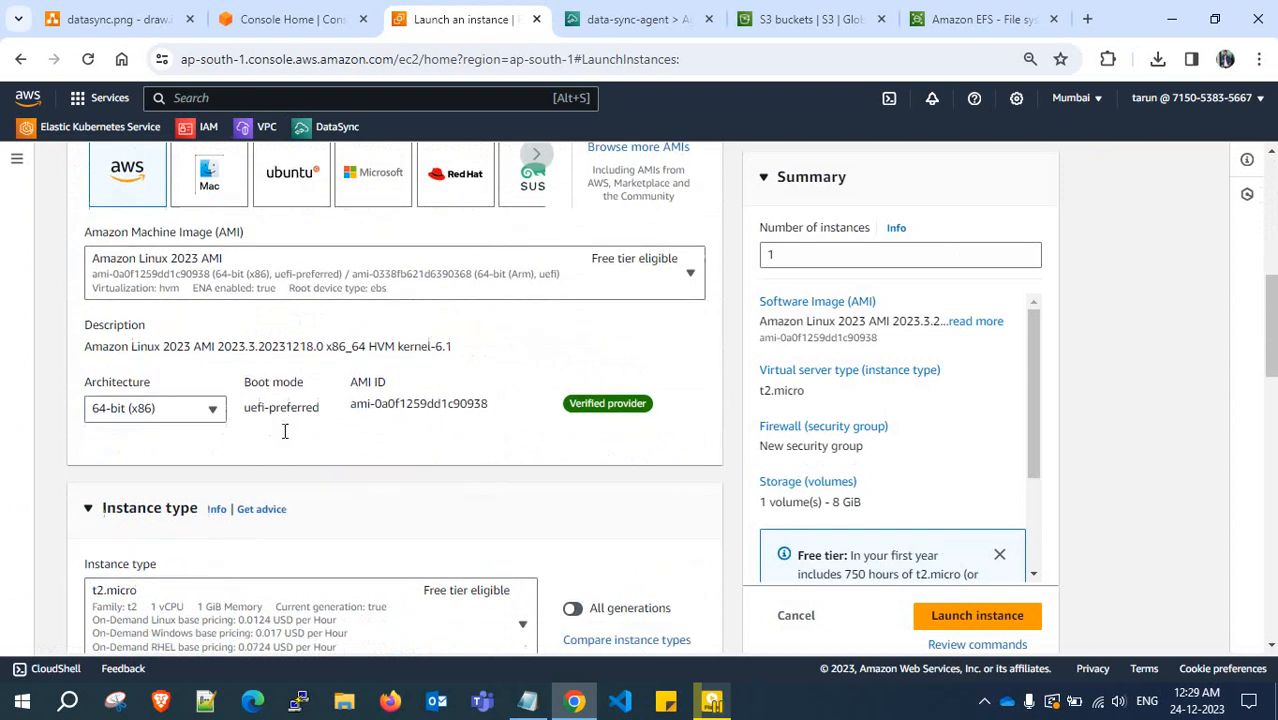
click(292, 451)
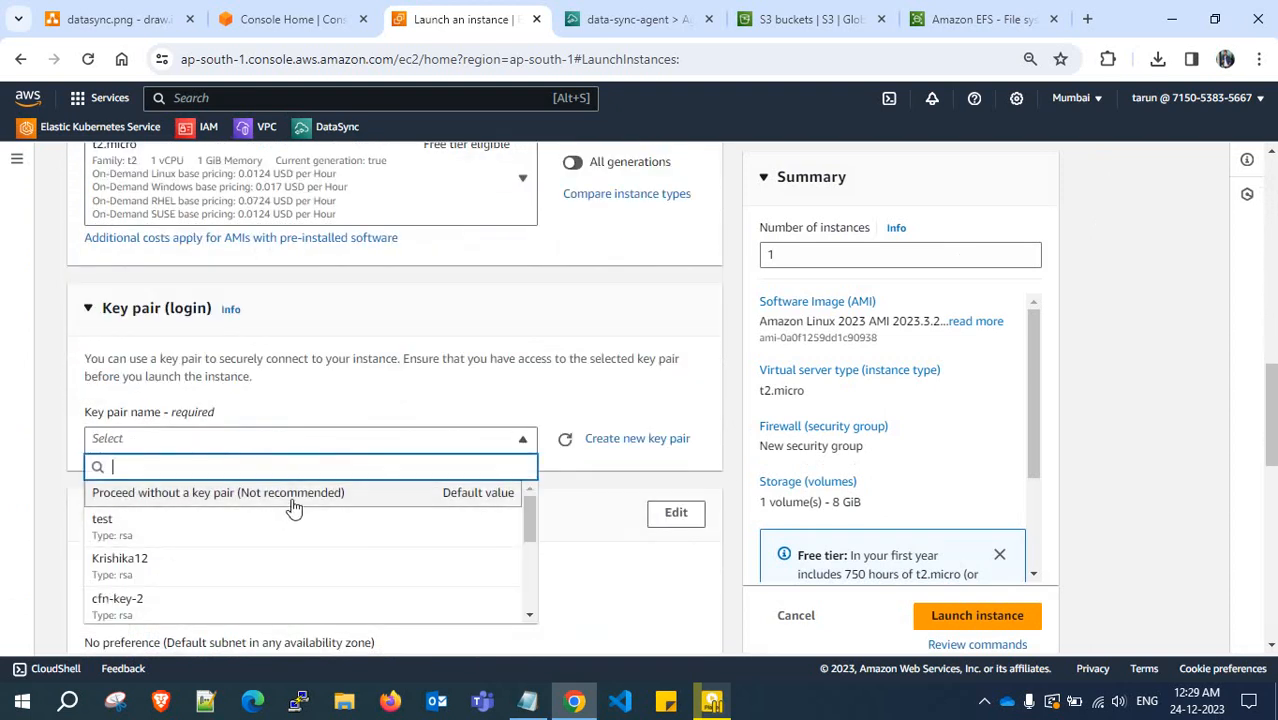
text(da)
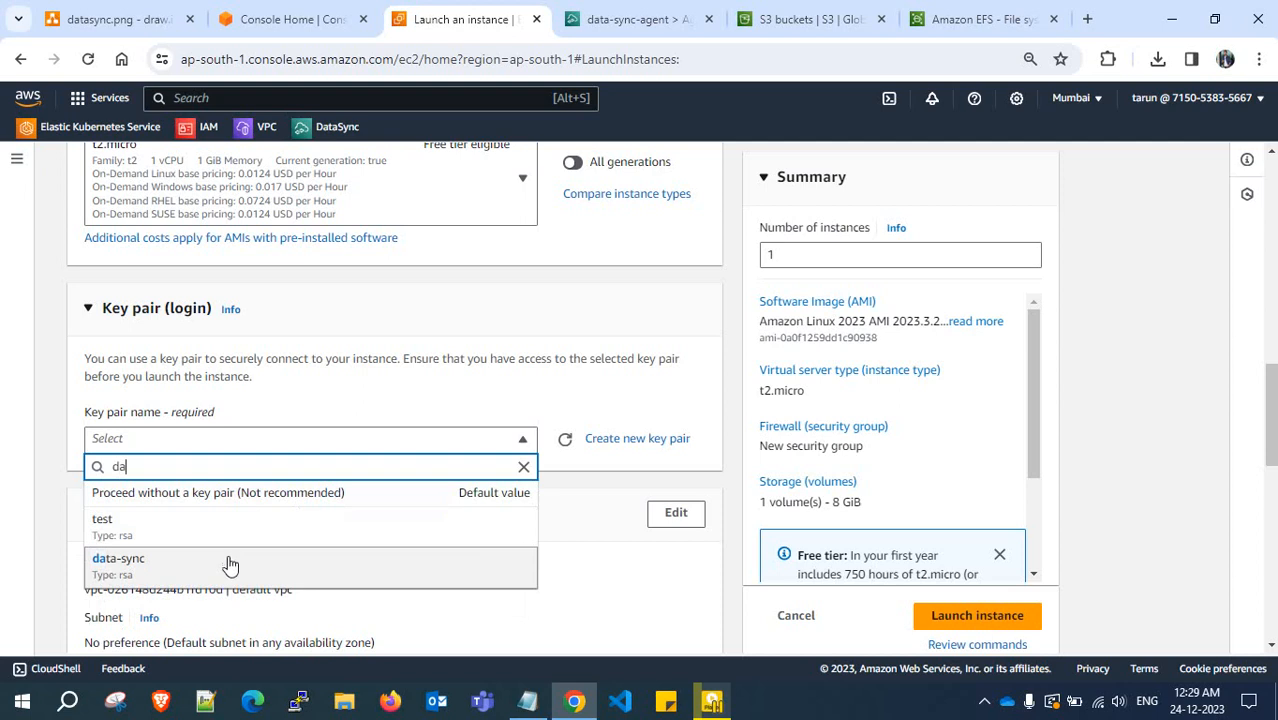
click(228, 560)
Place the instance in the 10.80.0.0/16 VPC, using its public1 subnet in ap-south-1a
scroll(317, 530, down, 3)
click(677, 238)
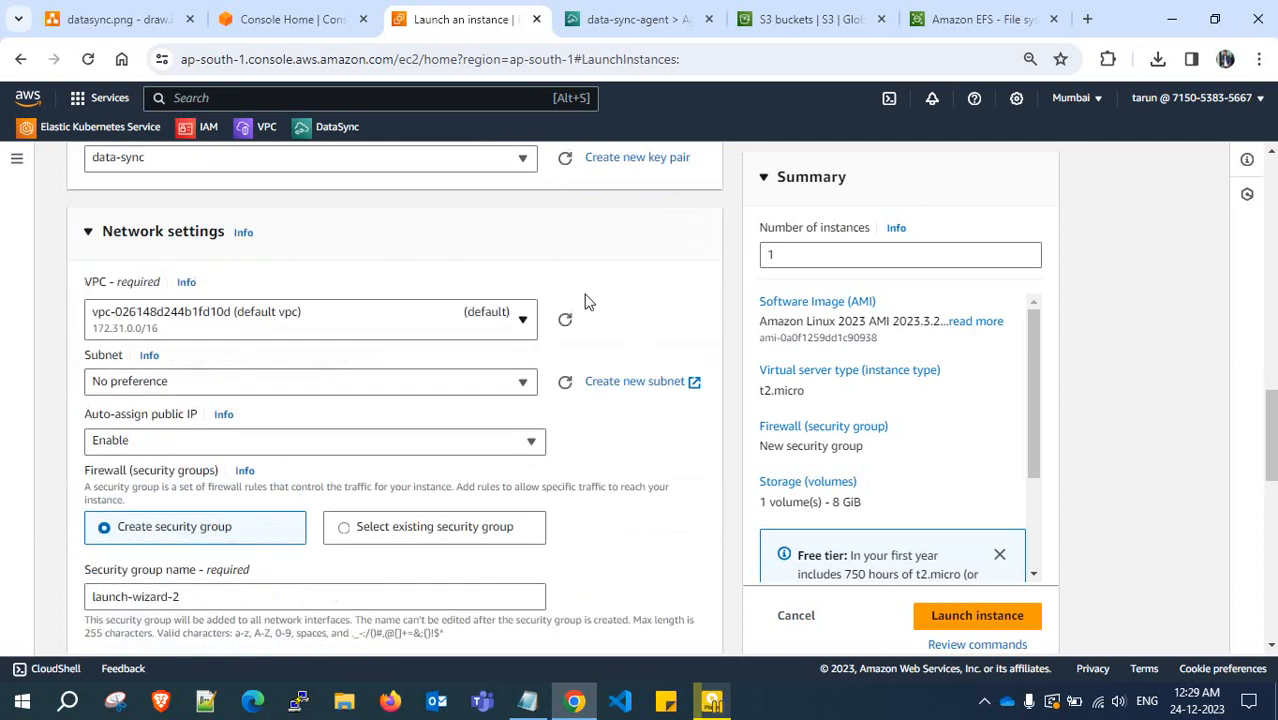
click(400, 317)
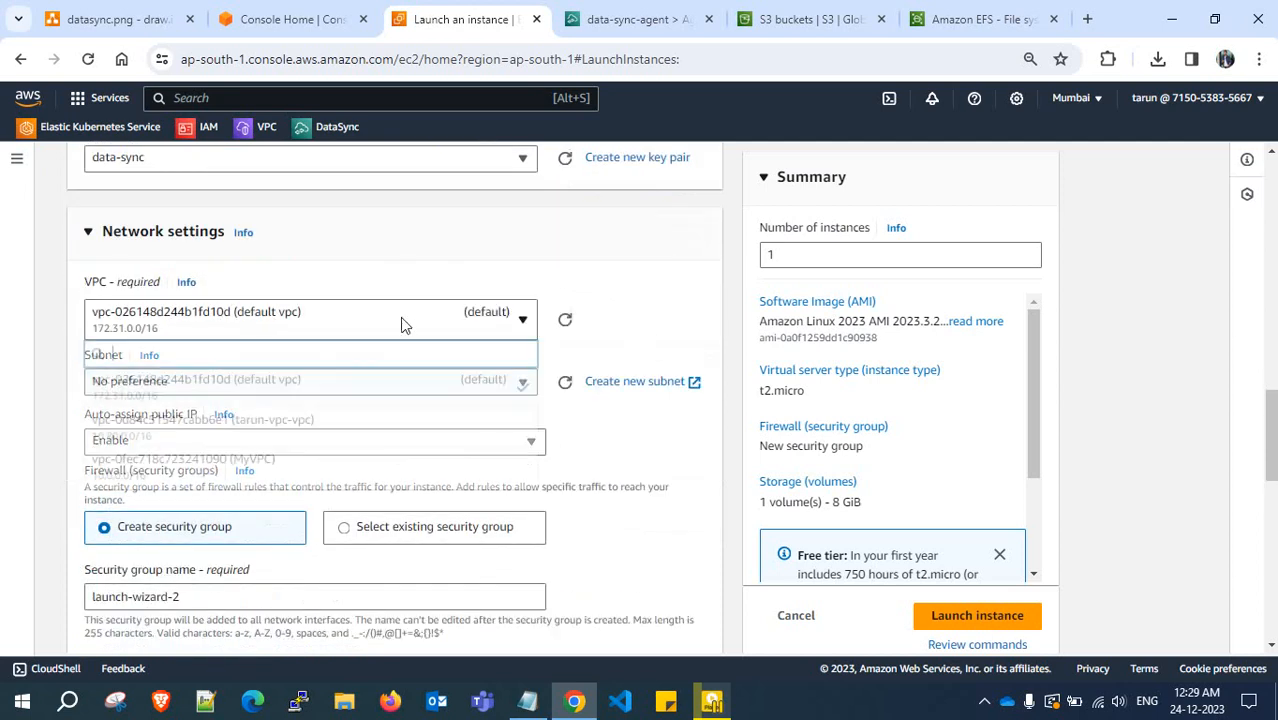
click(380, 446)
click(327, 309)
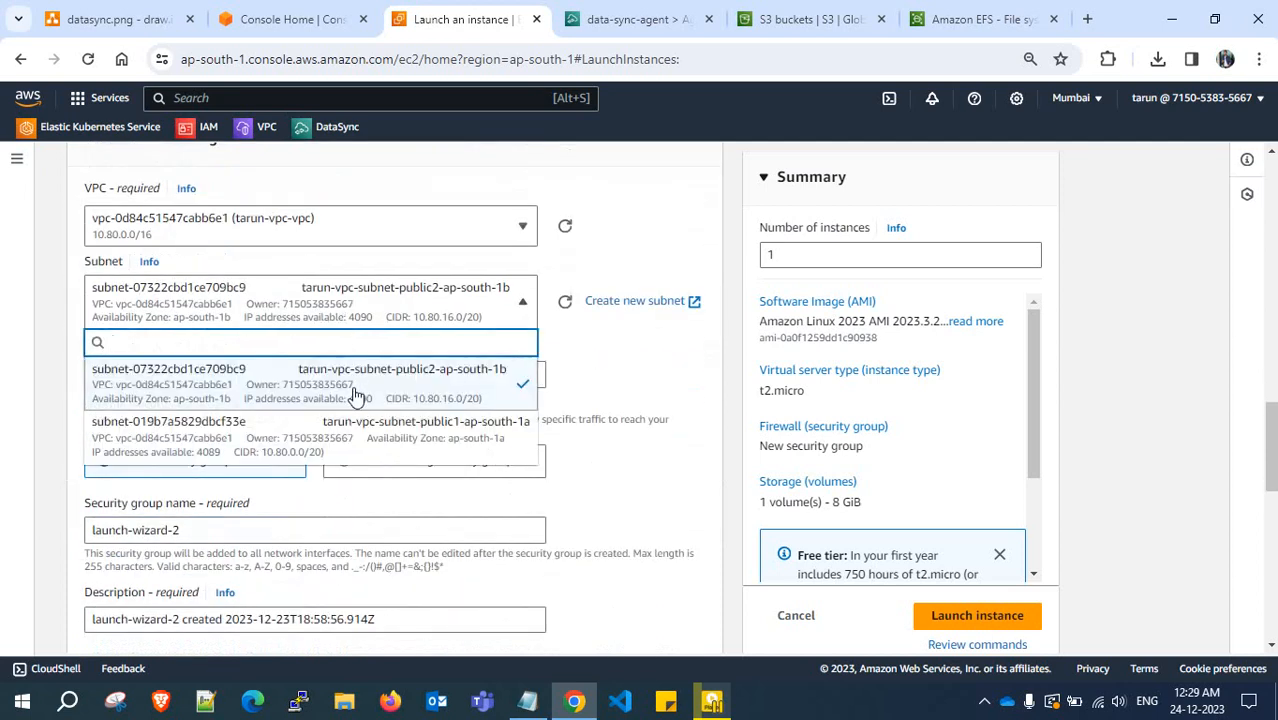
click(358, 436)
Enable auto-assign public IP and assign the existing allow-all-data-sync security group to the instance
scroll(345, 420, down, 1)
click(232, 283)
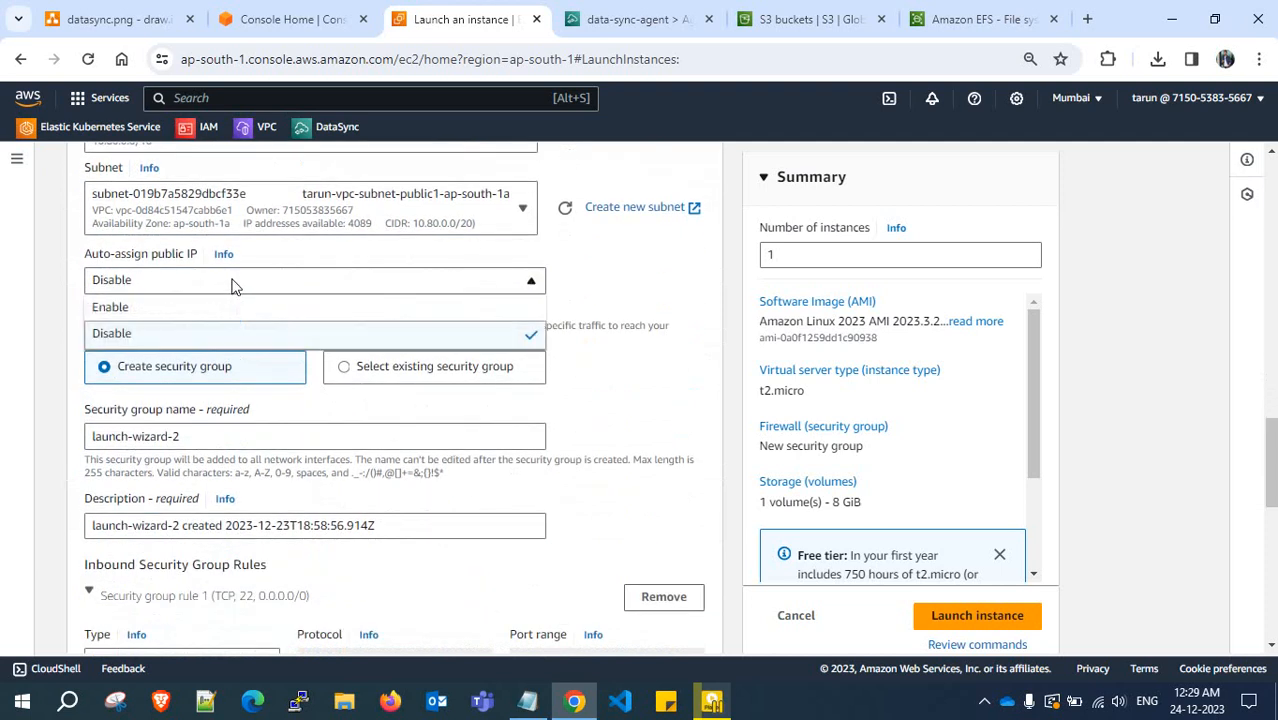
click(231, 312)
click(340, 366)
scroll(343, 399, down, 2)
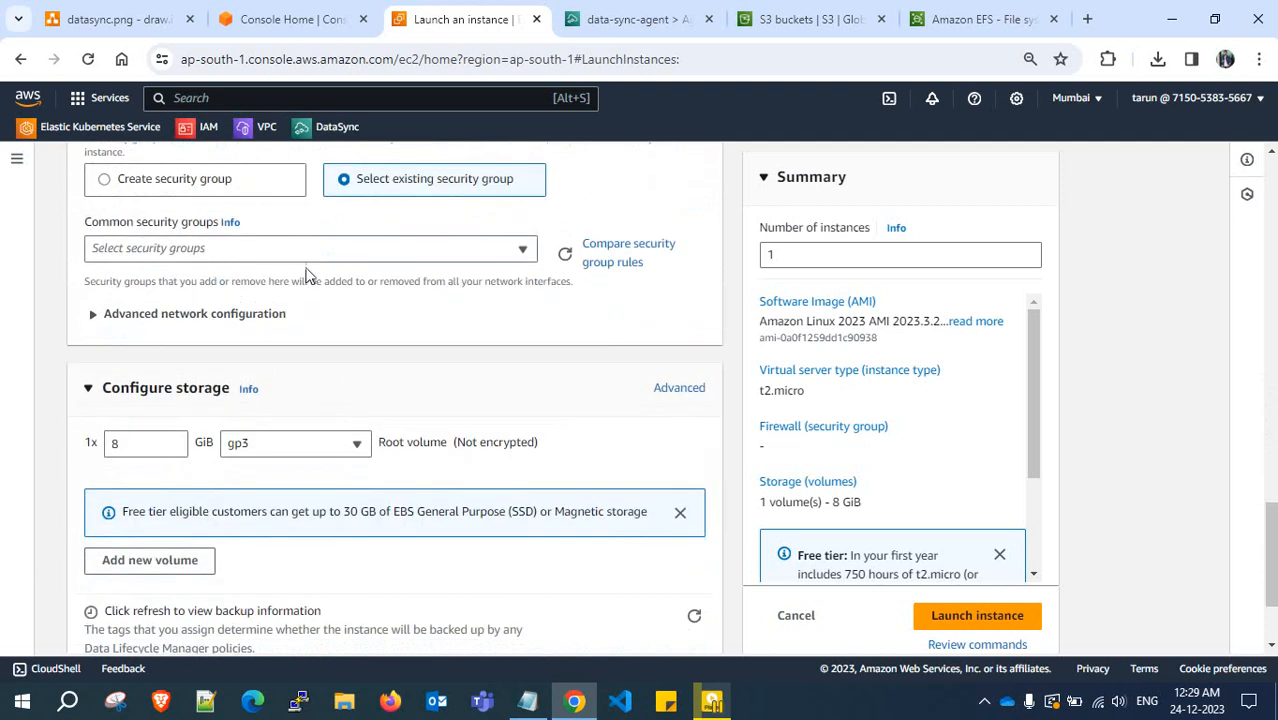
click(305, 250)
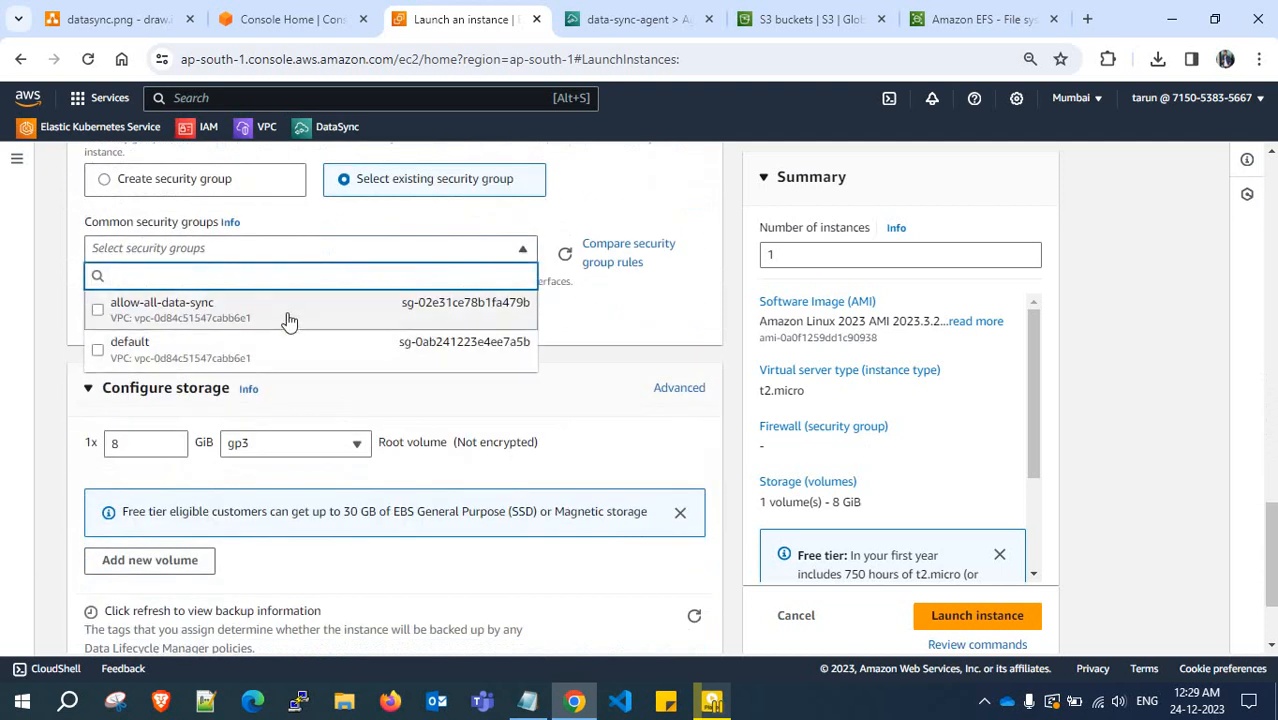
click(300, 318)
Launch the instance, open it in the instances list, and close the launch page
scroll(303, 321, down, 1)
scroll(303, 321, down, 1)
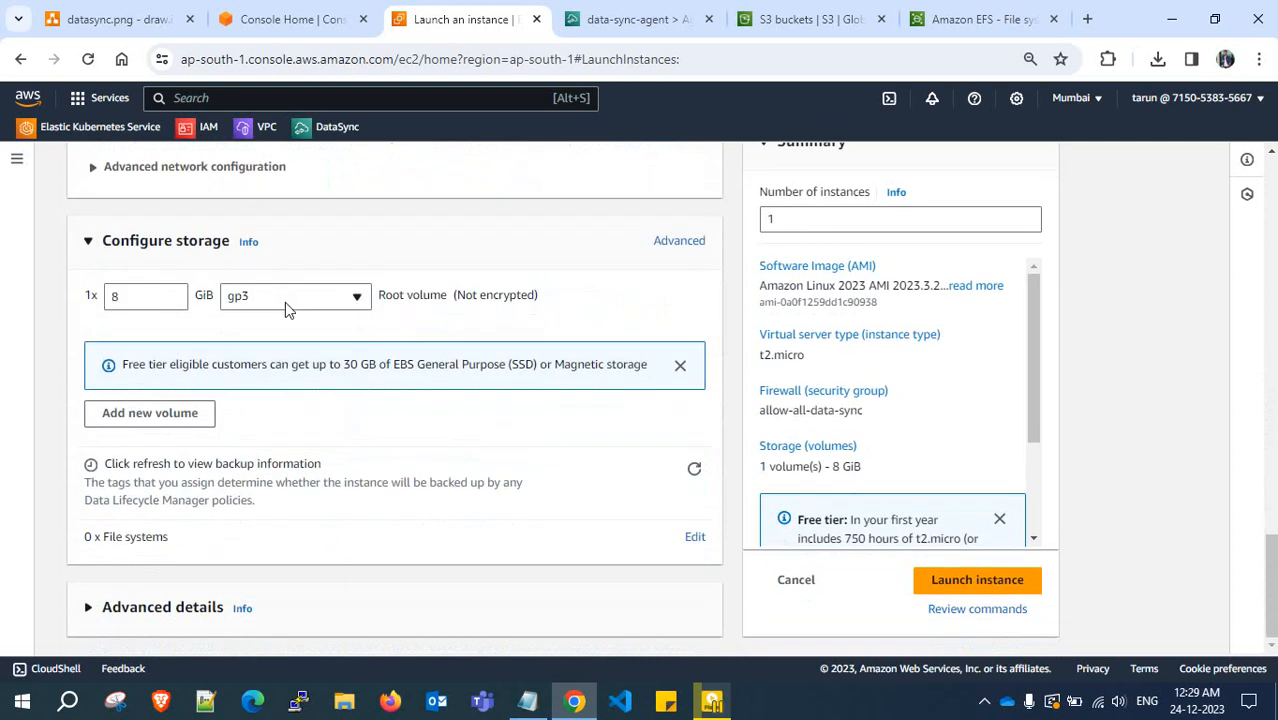
click(979, 589)
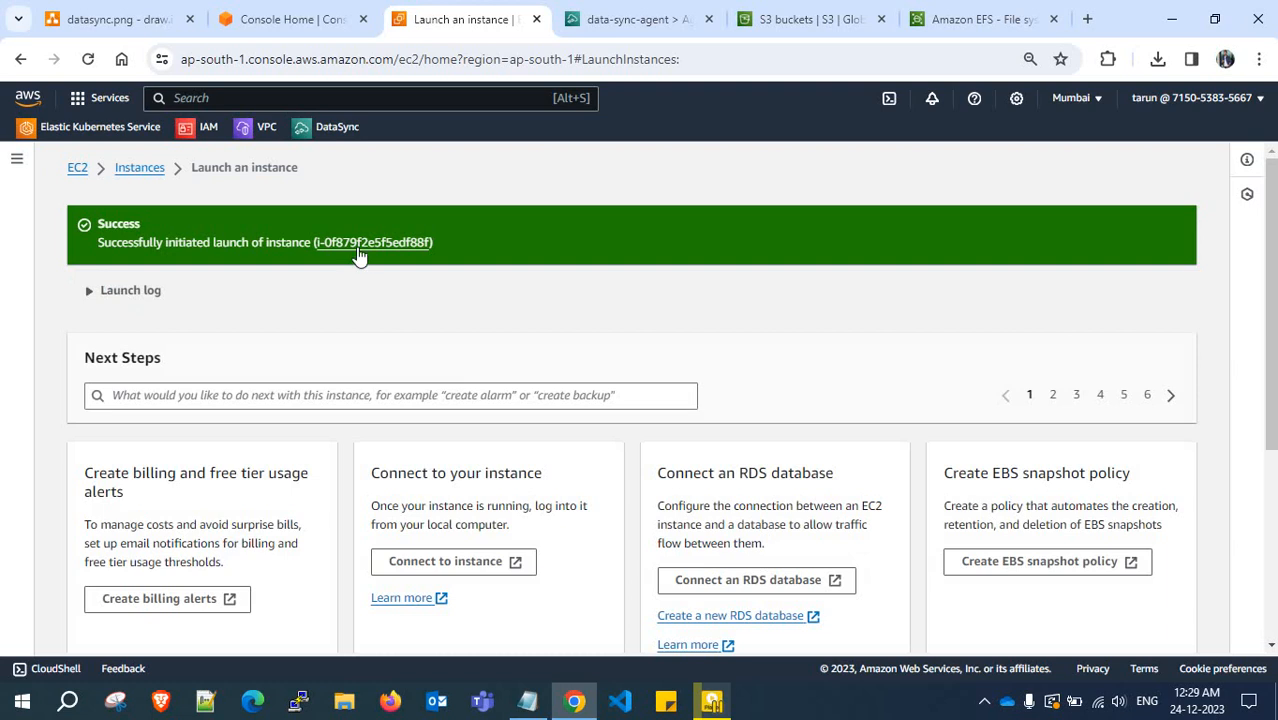
click(358, 239)
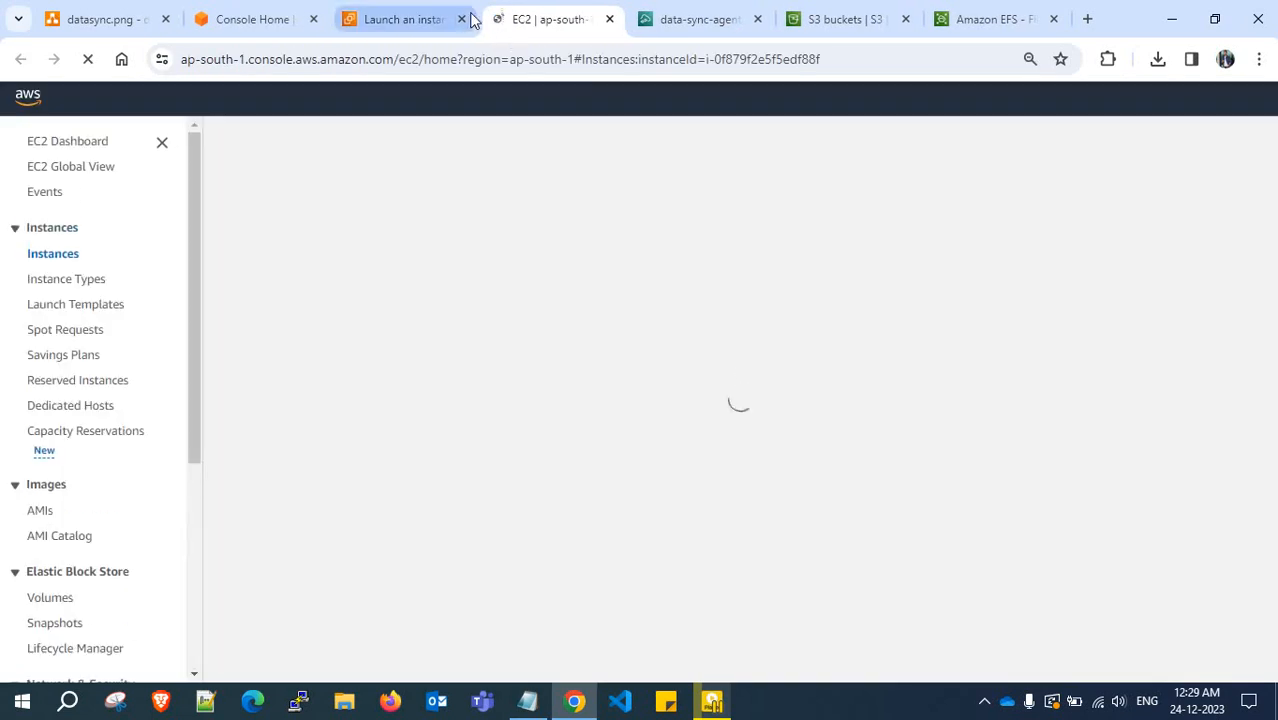
click(461, 19)
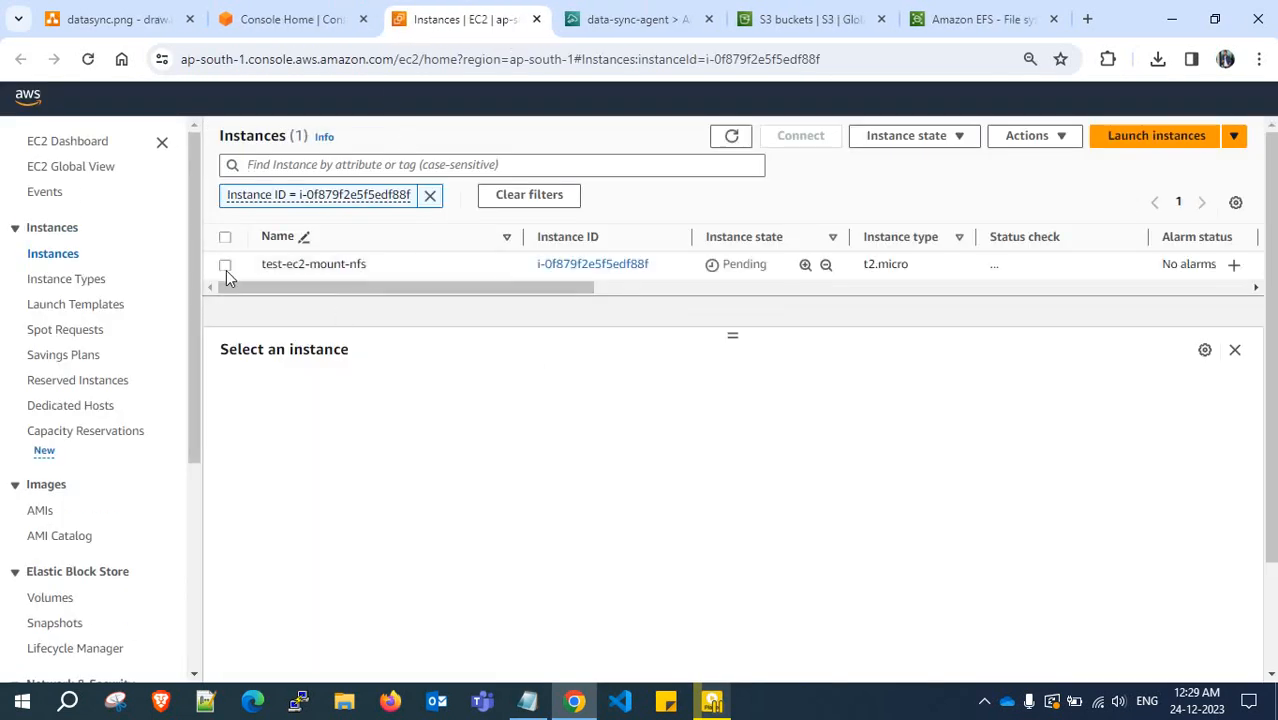
Copy the public IPv4 address of test-ec2-mount-nfs and enter it as the host name in PuTTY
click(225, 266)
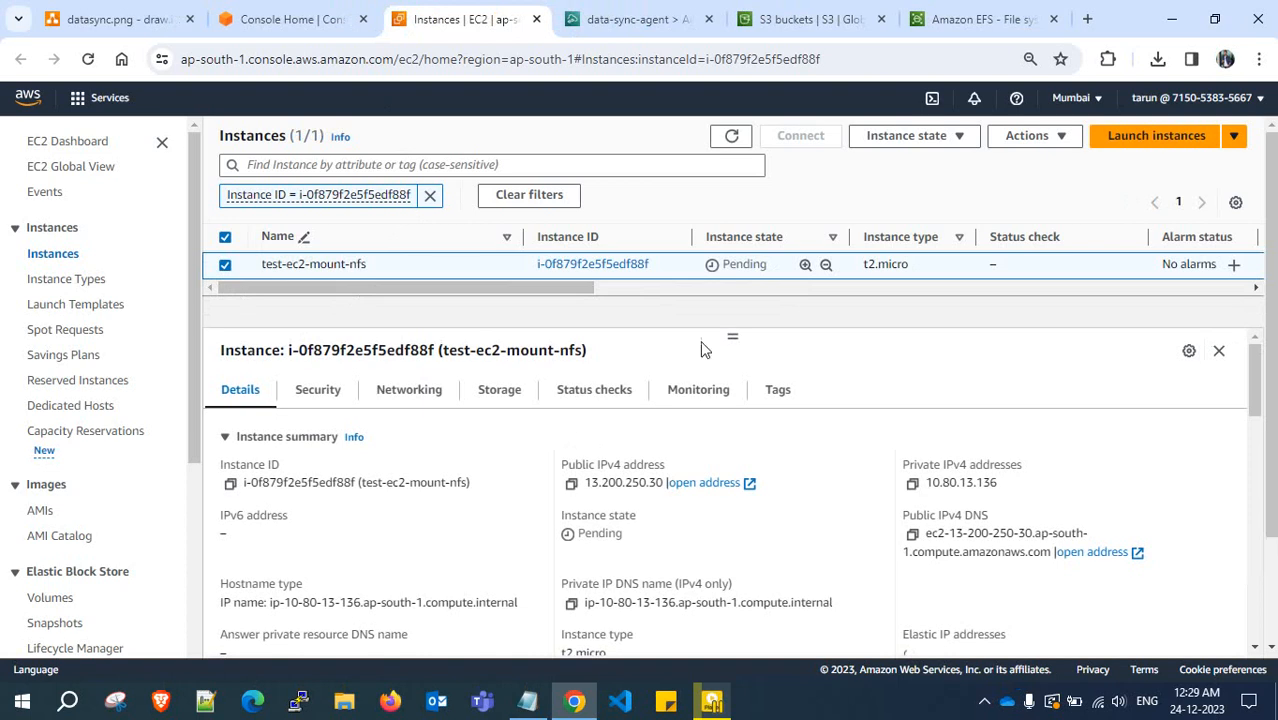
click(560, 510)
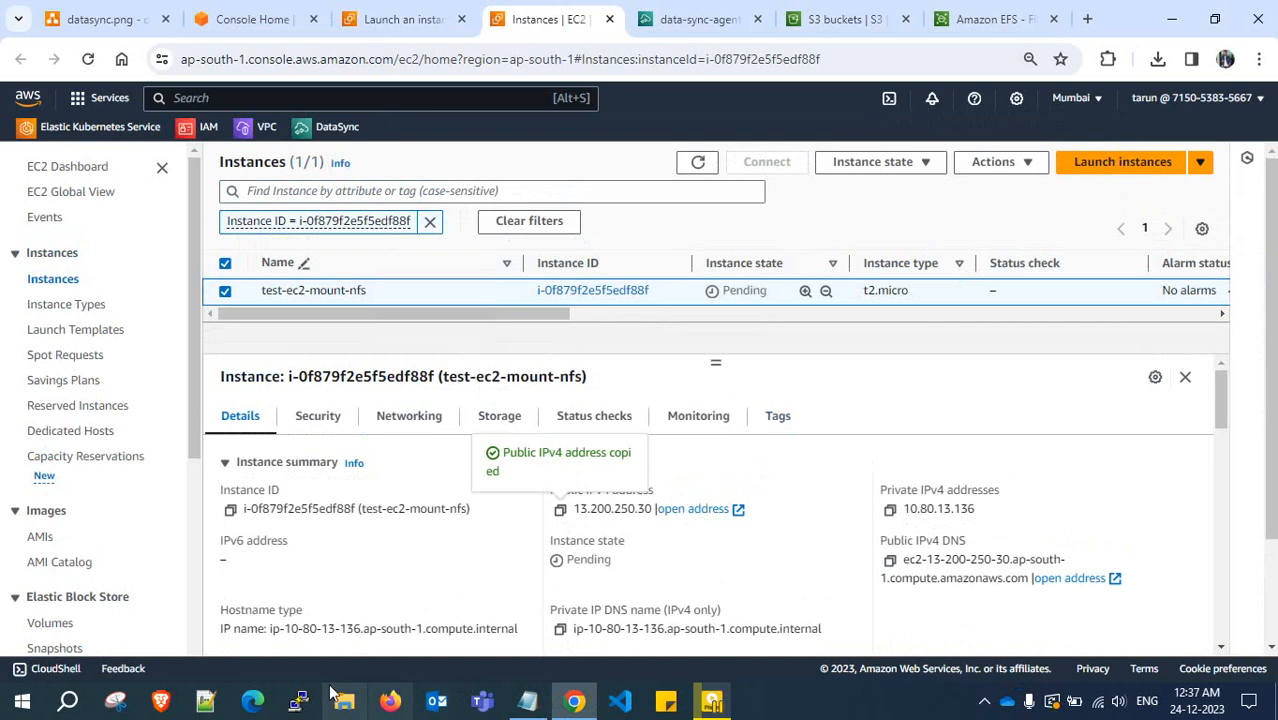
click(296, 706)
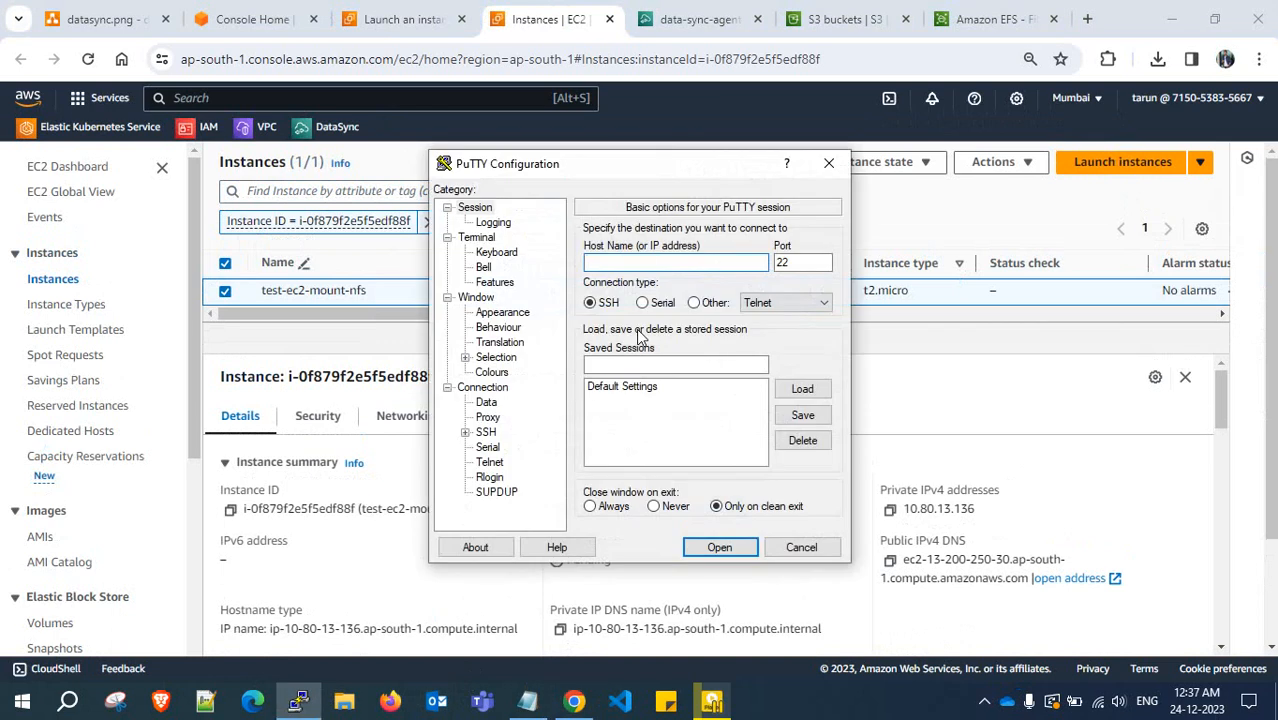
key(ctrl+v)
Set the "data sync ppk" file from the Desktop as the private key for SSH authentication
click(466, 432)
click(503, 448)
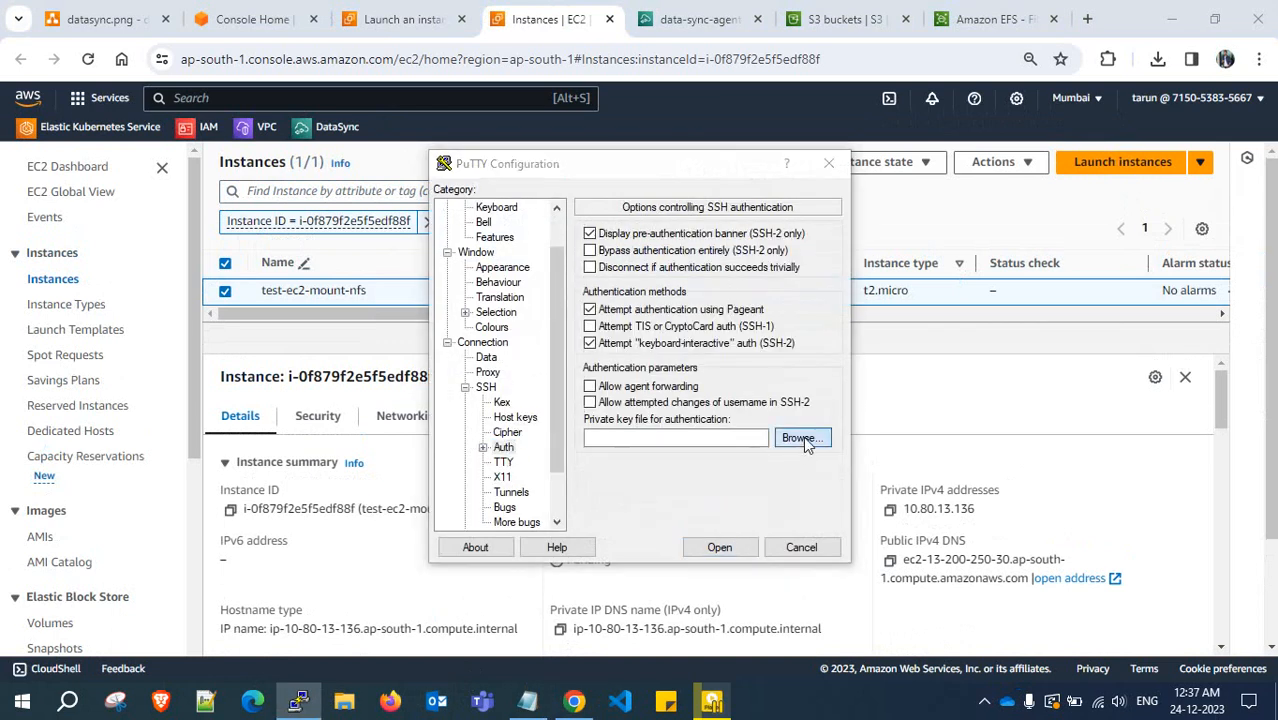
click(803, 436)
scroll(732, 344, down, 10)
click(672, 524)
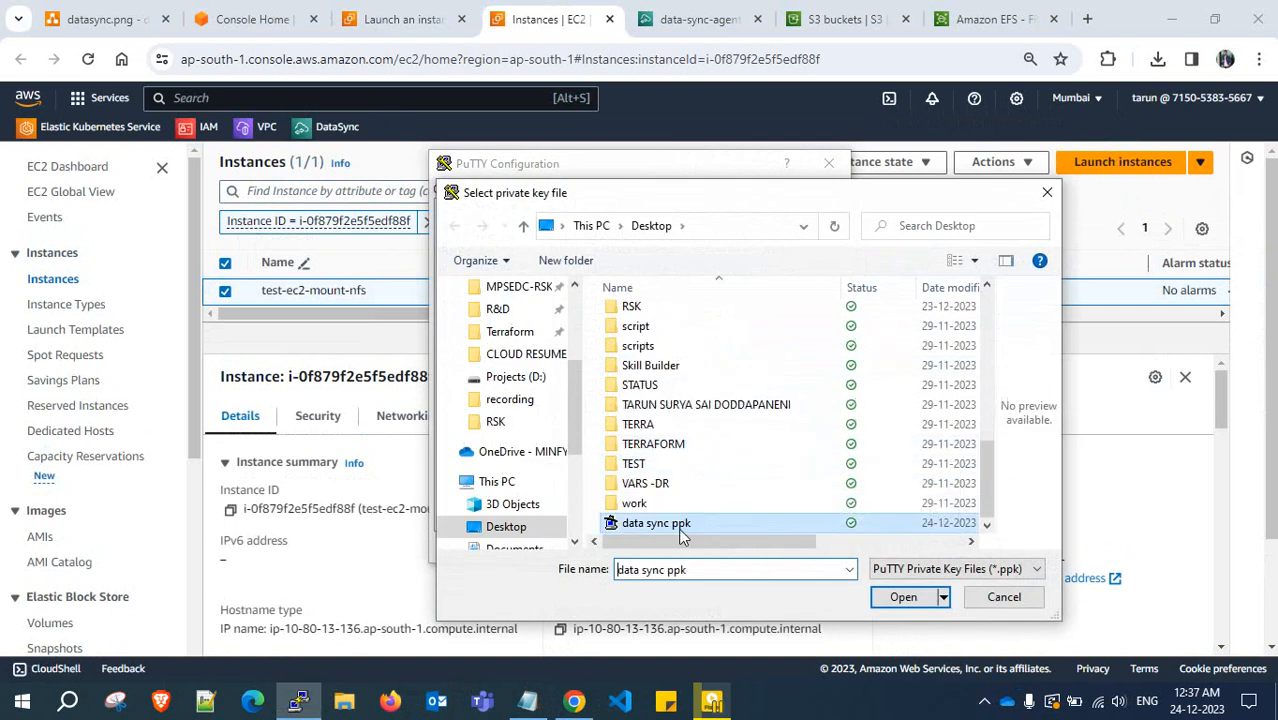
click(903, 596)
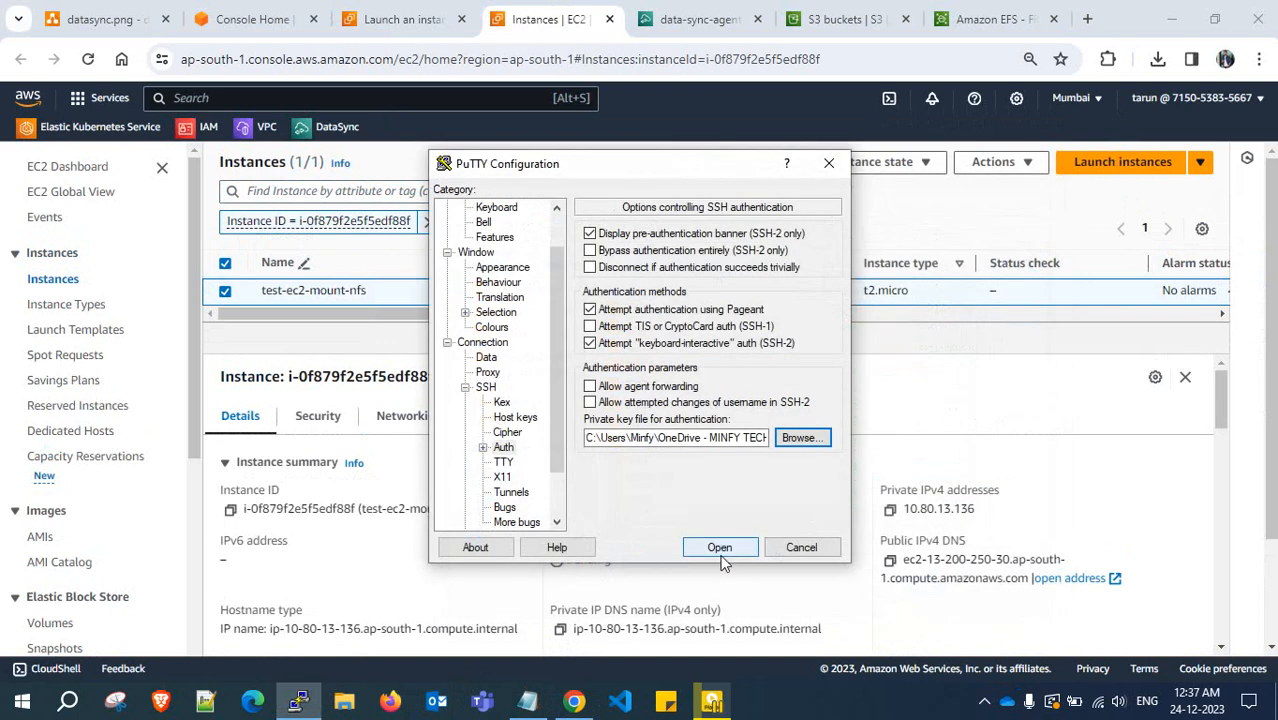
Open the SSH session in a maximized window and log in as ec2-user
click(722, 553)
click(706, 160)
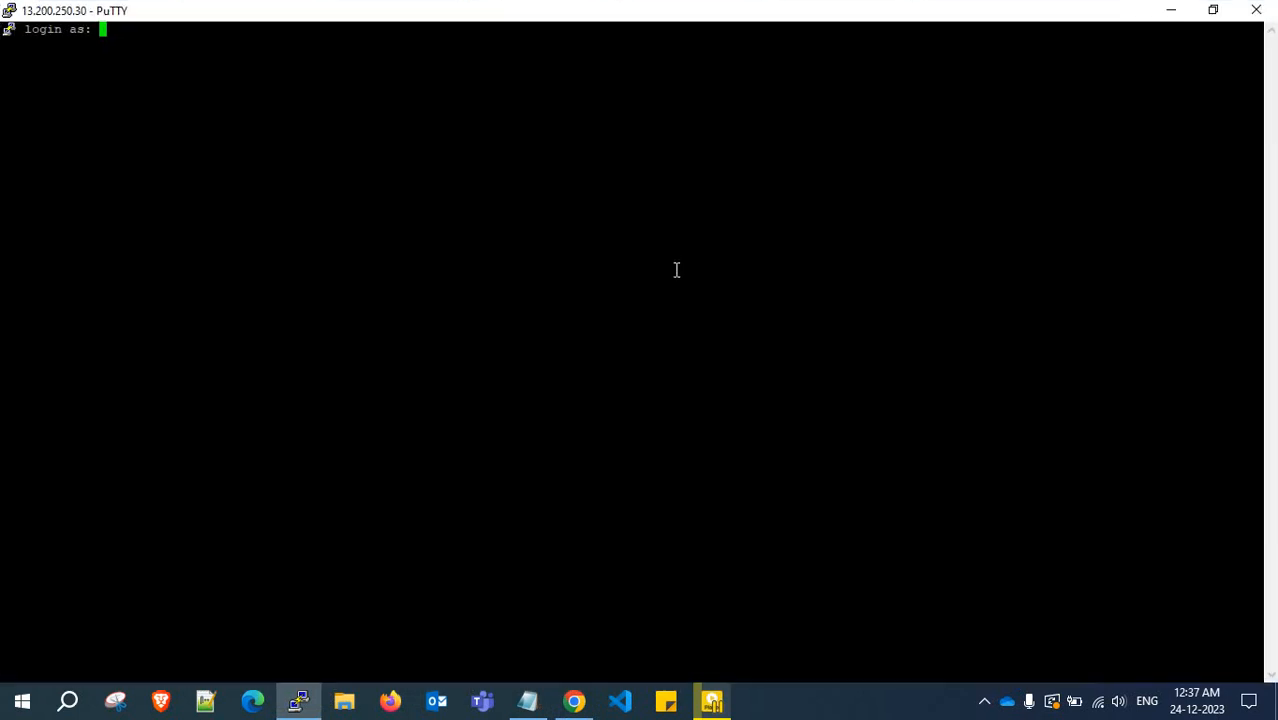
text(ec2-user)
key(Return)
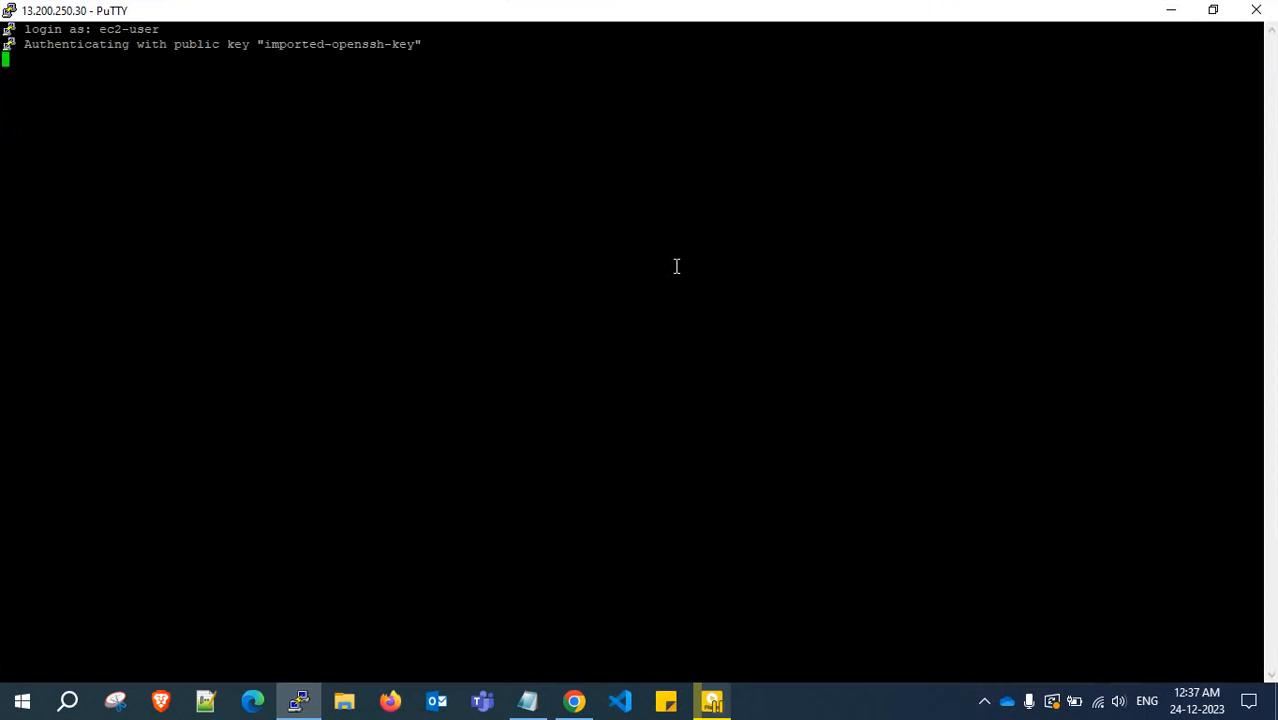
Switch to the root user's login shell with sudo su -
key(Return)
key(Return)
text(sudo su )
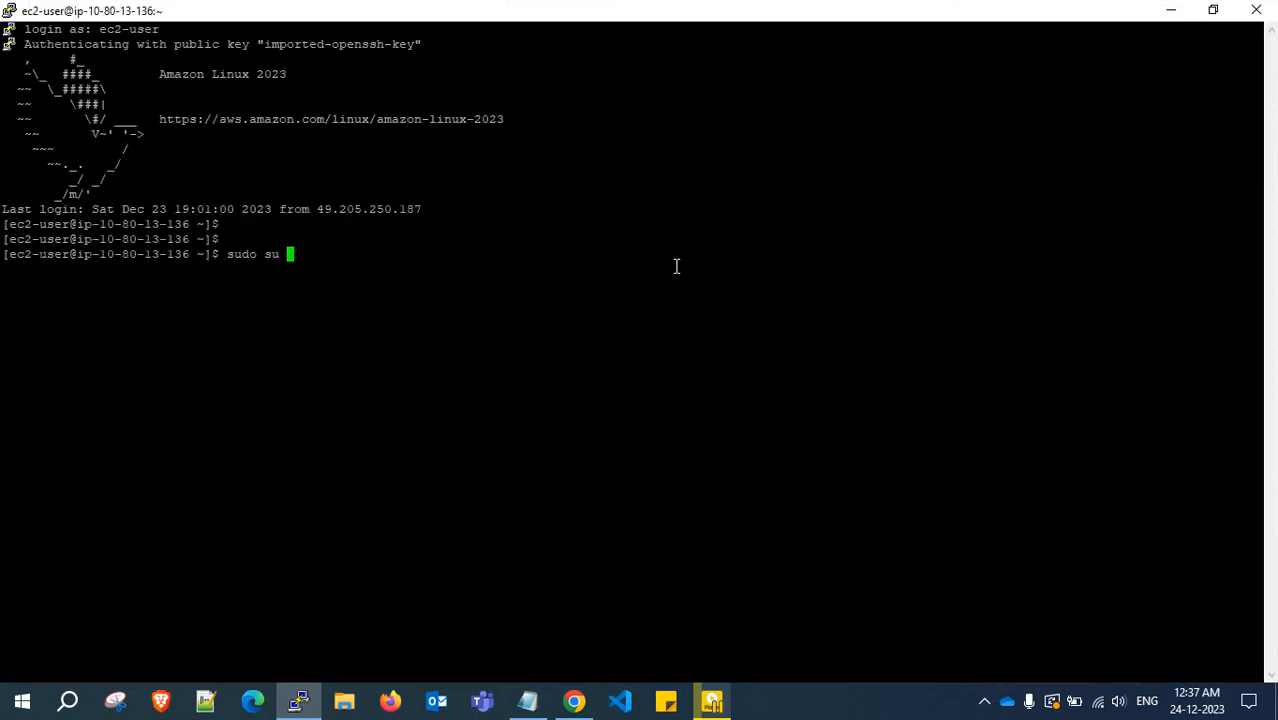
text(-)
key(Return)
key(Return)
key(Return)
List the mounted filesystems with df -hT and review them before mounting EFS
text(df -hT)
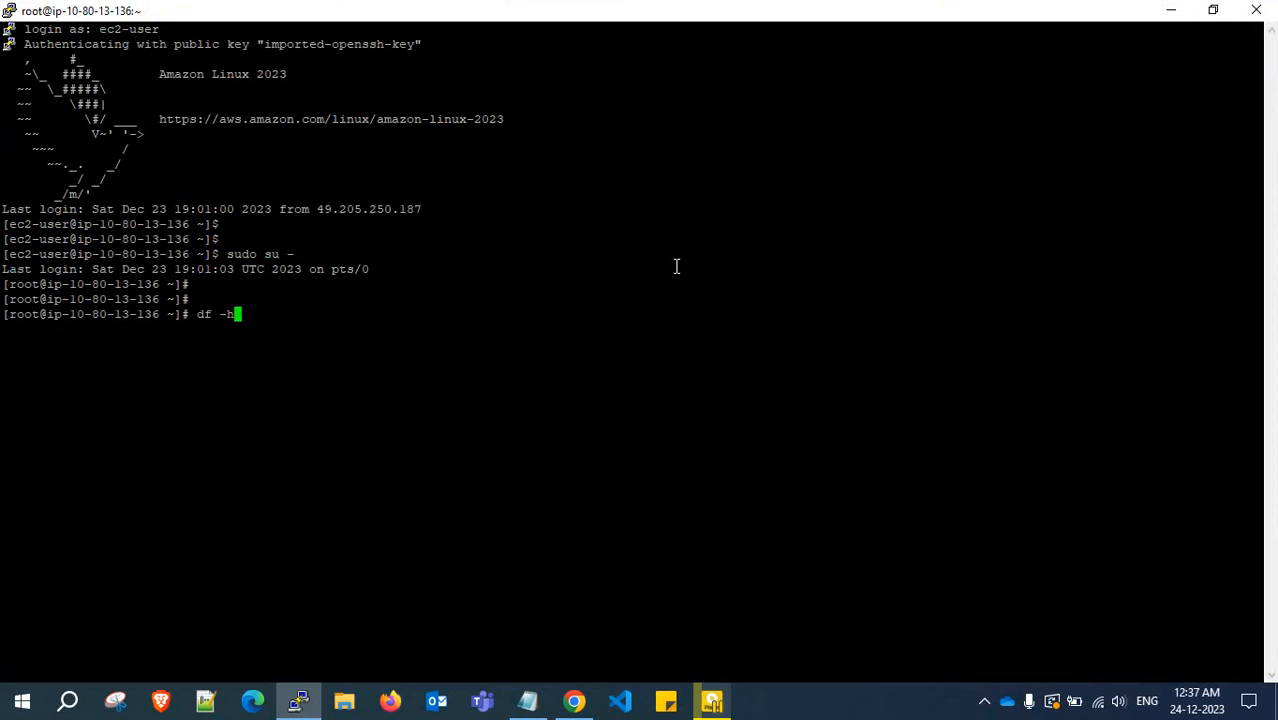
key(Return)
key(Return)
key(Return)
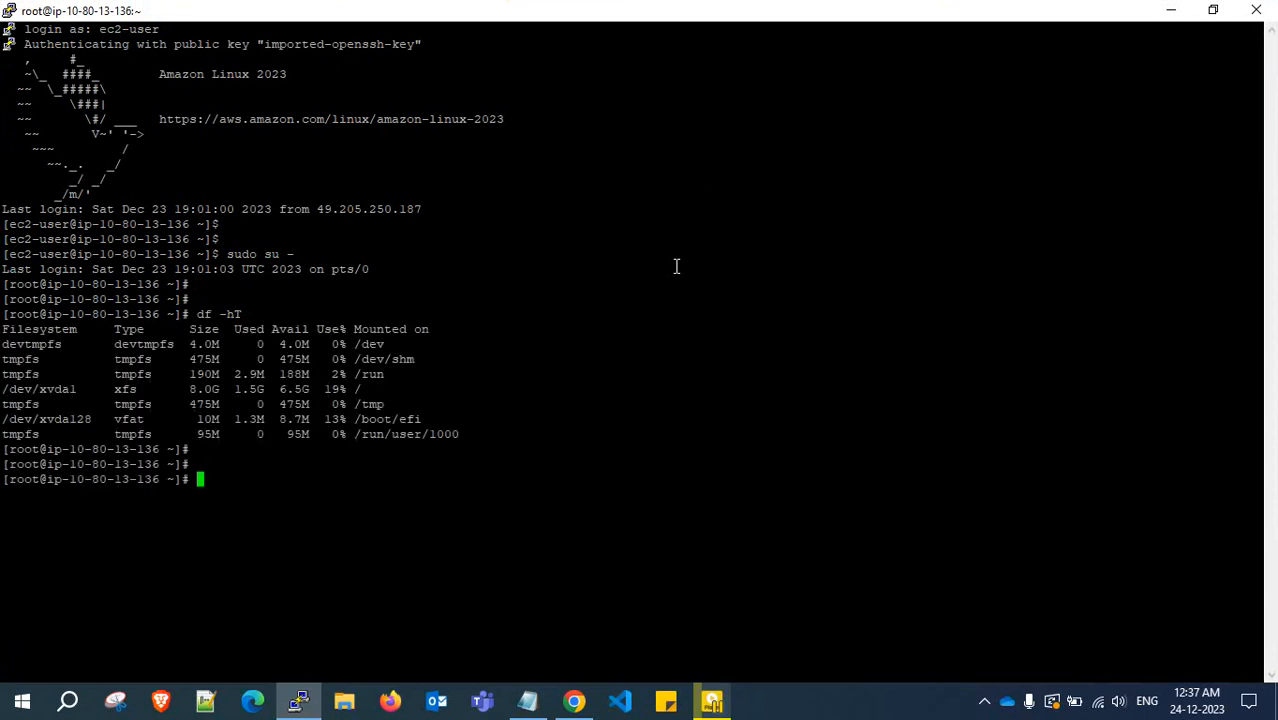
drag(4, 335, 359, 438)
click(359, 438)
Copy the NFS client mount-via-IP command for ap-south-1a from the EFS Attach page and paste it into the PuTTY terminal
click(573, 700)
click(975, 14)
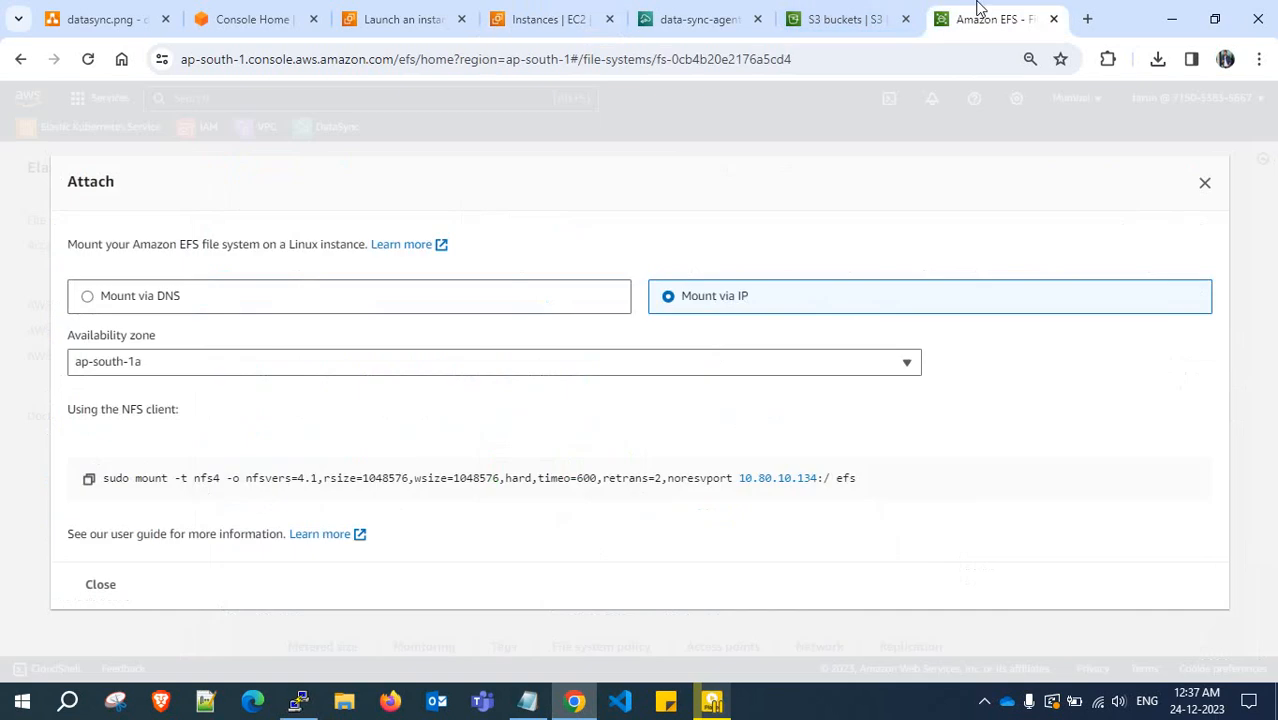
click(88, 479)
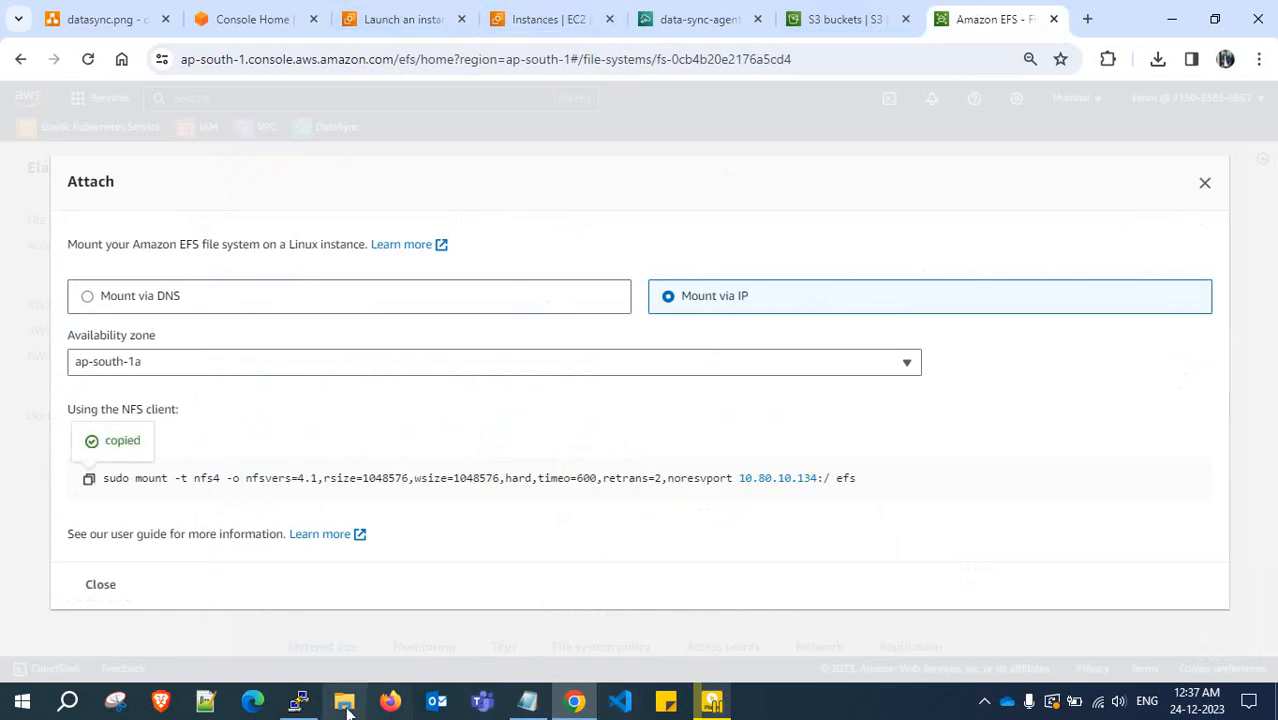
click(303, 703)
right_click(470, 481)
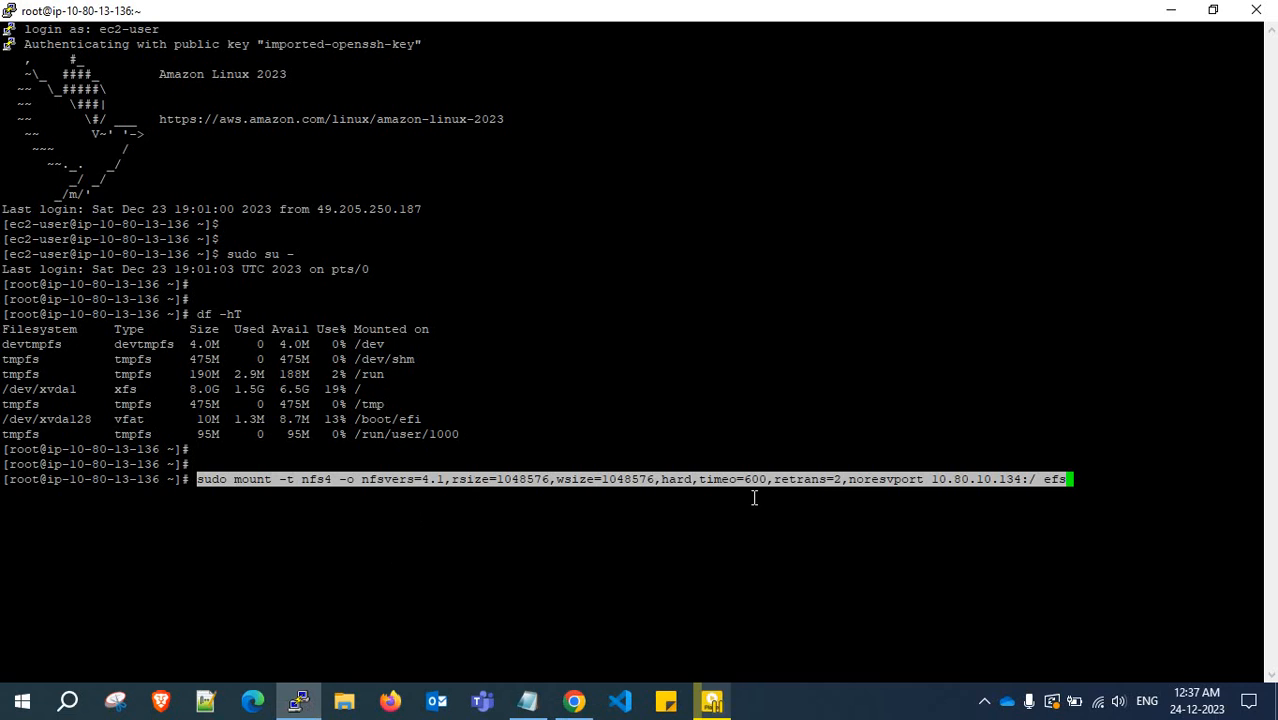
Change the mount point in the pasted command to /efs and run it to mount 10.80.10.134:/
key(Right)
key(Left)
key(Left)
key(Left)
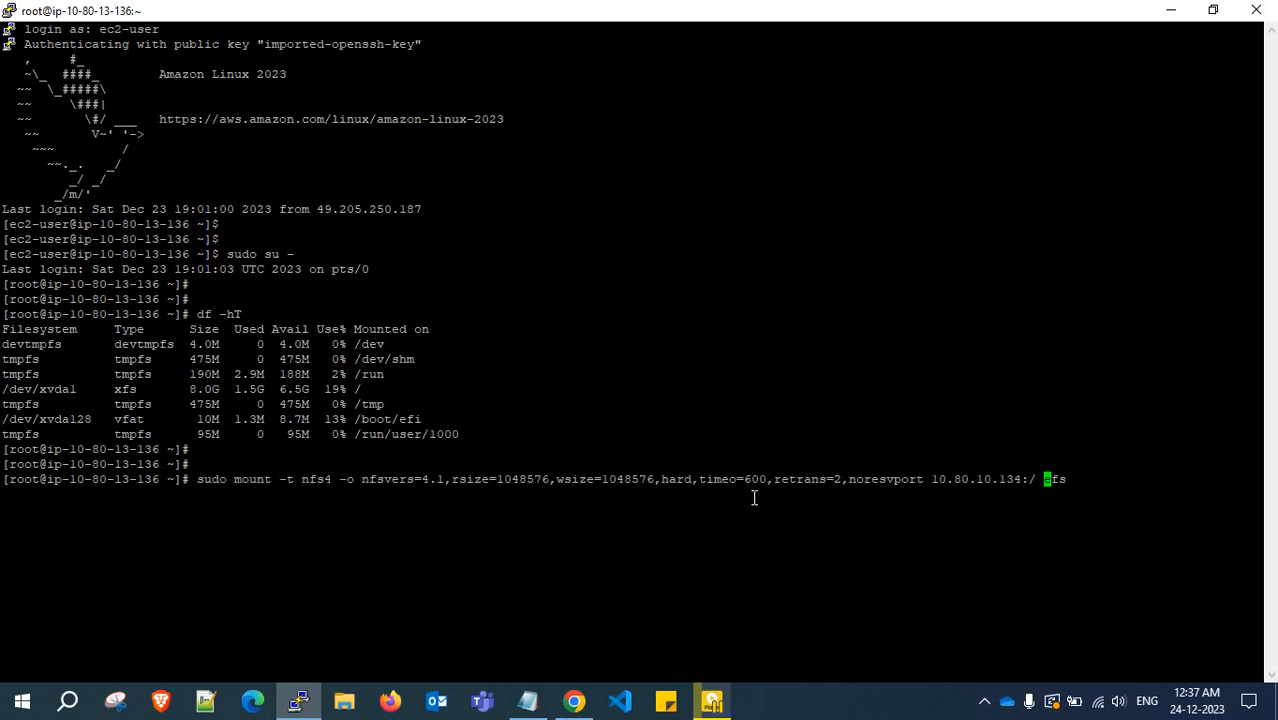
text(/)
key(Right)
key(Right)
key(Right)
key(Return)
key(Return)
key(Return)
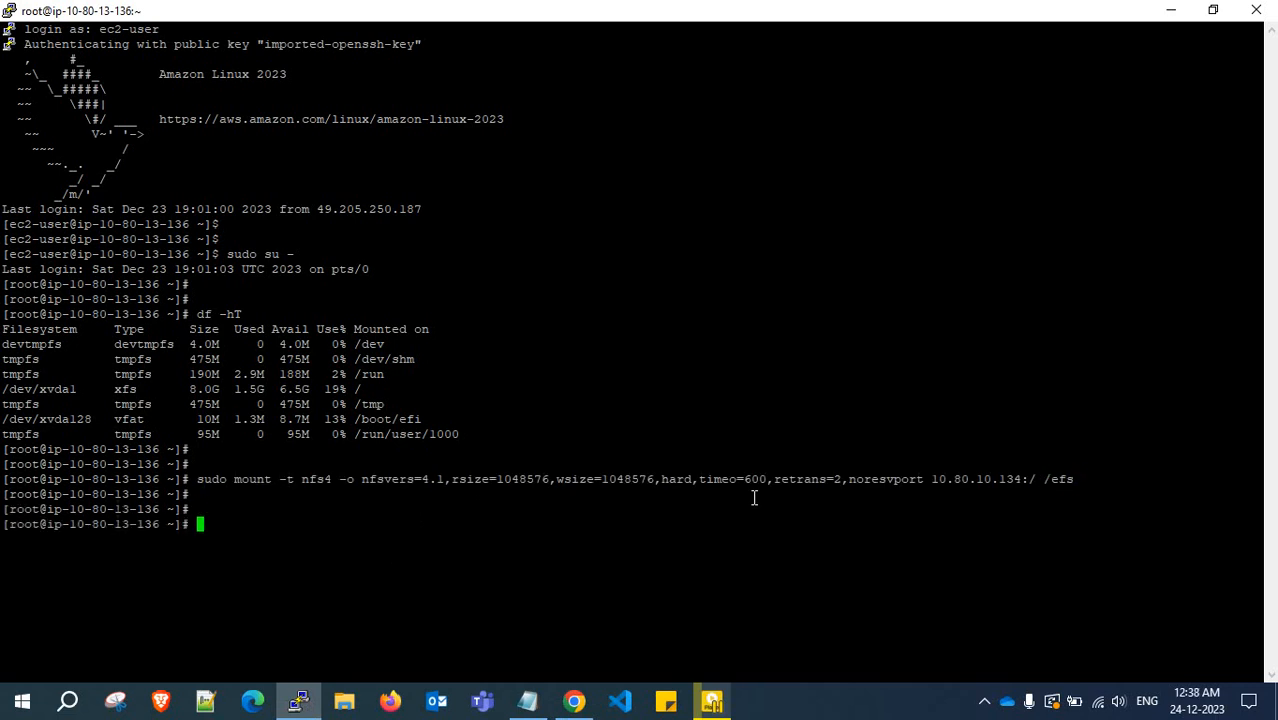
List the contents of the root directory / and return to the home directory
text(cd /)
key(Return)
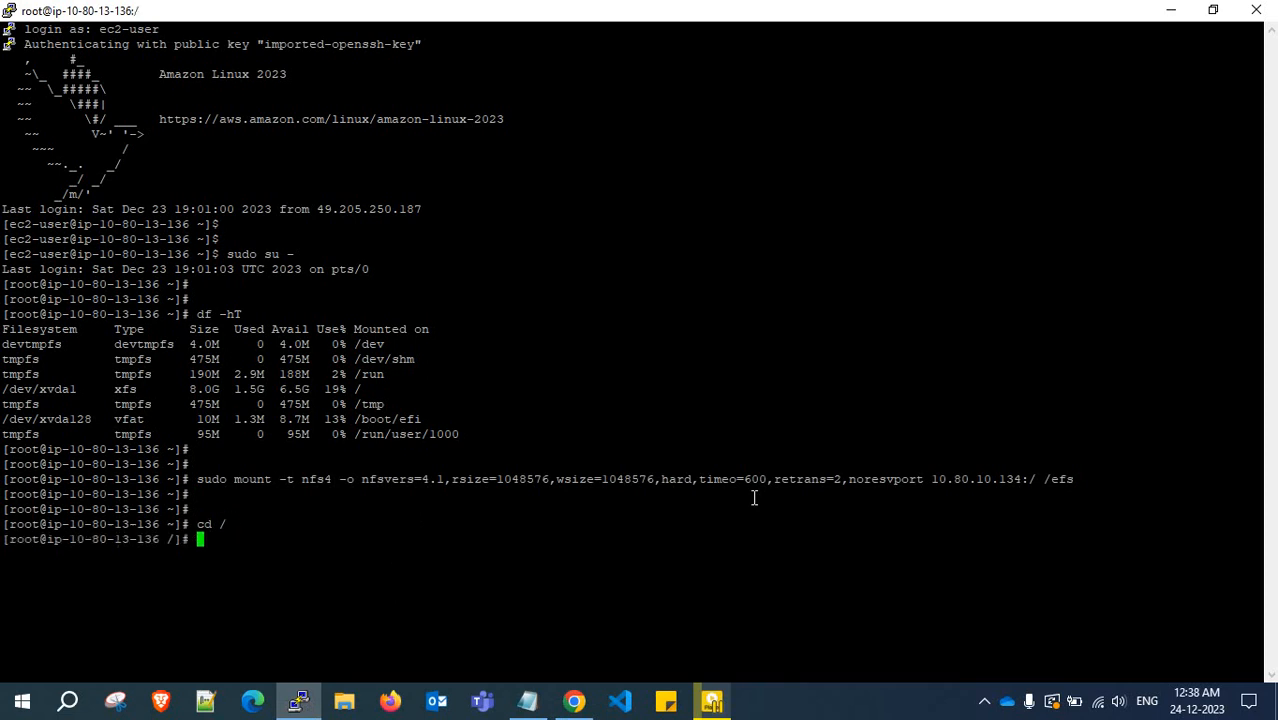
text(ls)
key(Return)
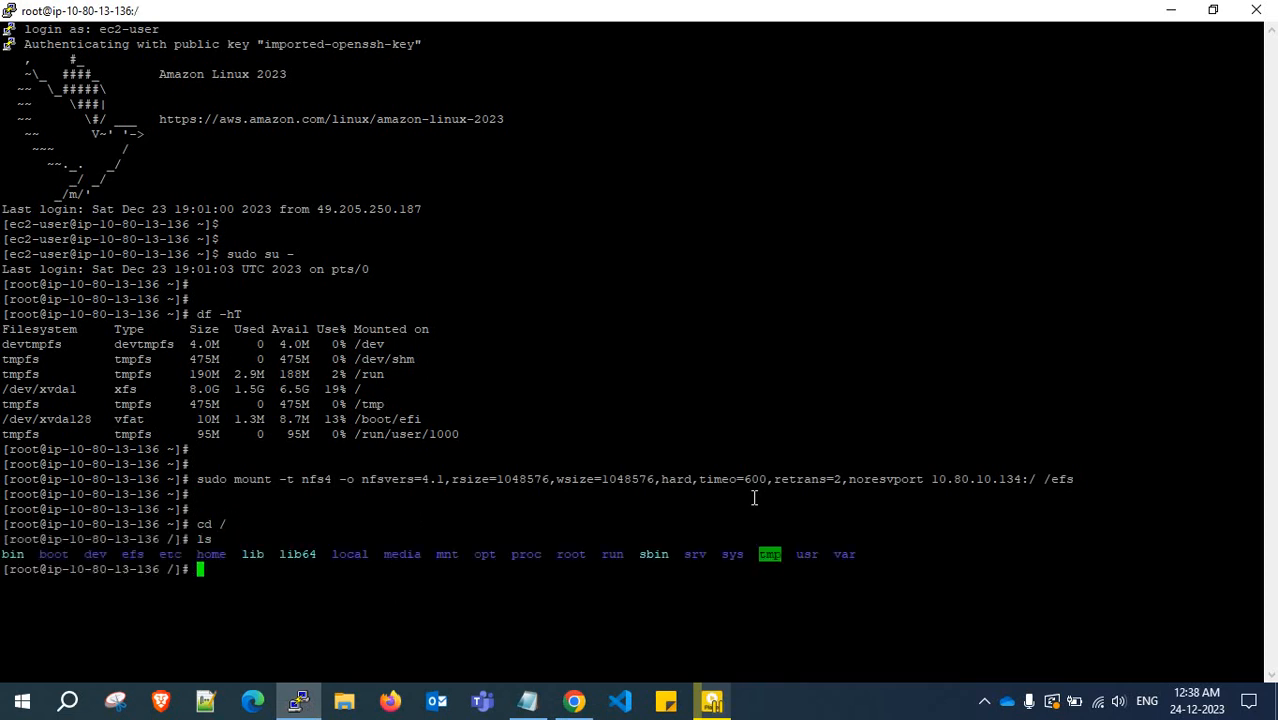
text(cd)
key(Return)
key(Return)
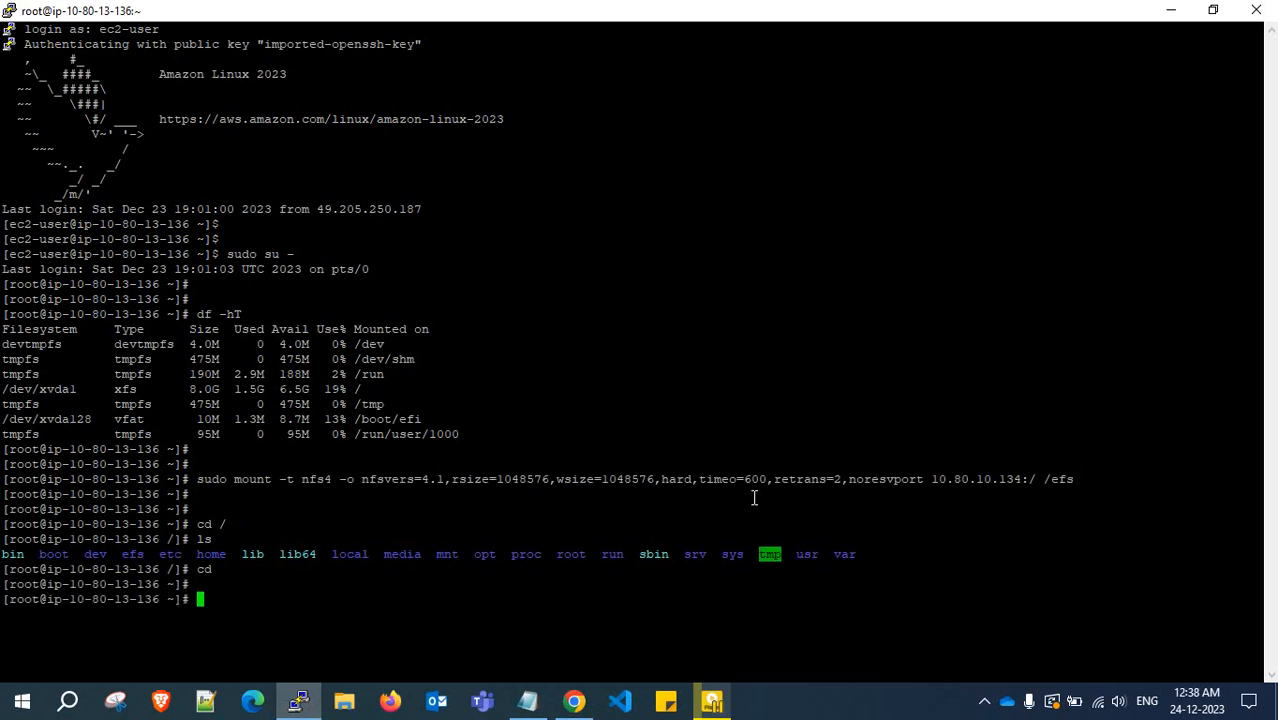
Clear the terminal and rerun df -hT to check the EFS mount entry on /efs
key(ctrl+l)
key(Return)
key(Return)
text(df -hT)
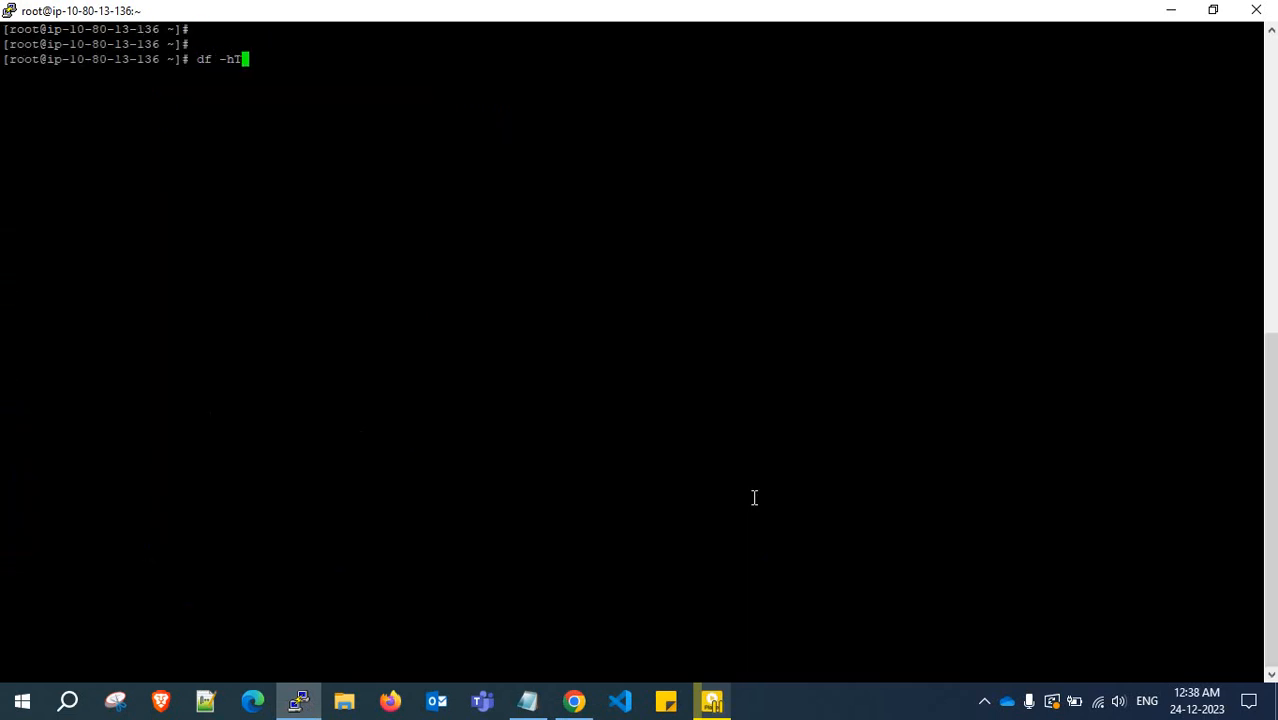
key(Return)
key(Return)
key(Return)
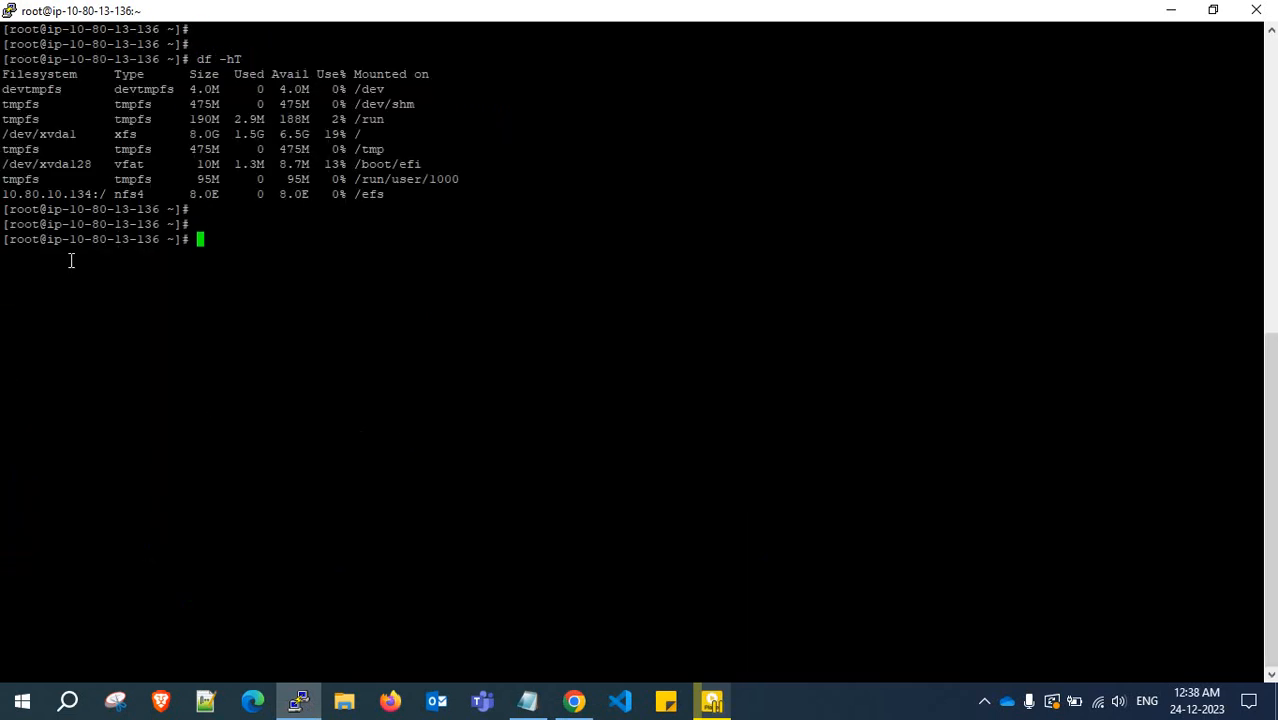
drag(3, 194, 398, 198)
click(402, 199)
Switch to Chrome and review the AWS DATA SYNC architecture diagram alongside the data-sync-agent details page
click(574, 701)
click(235, 12)
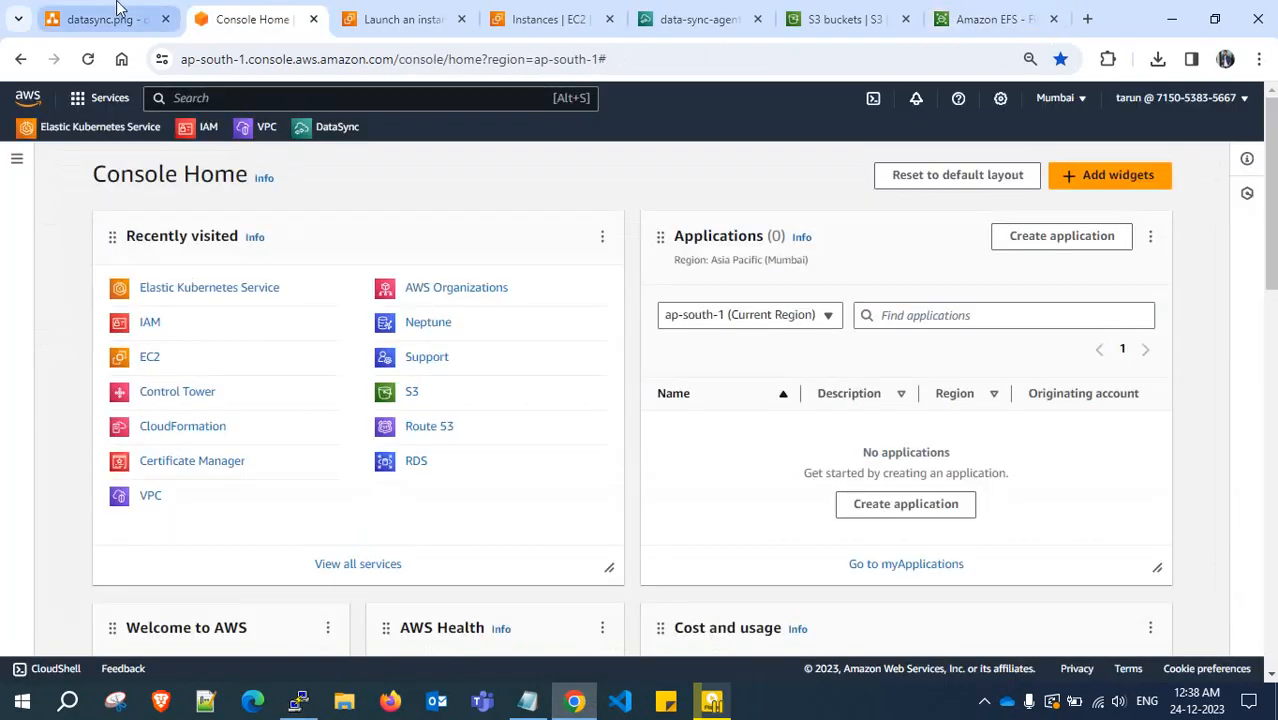
click(114, 17)
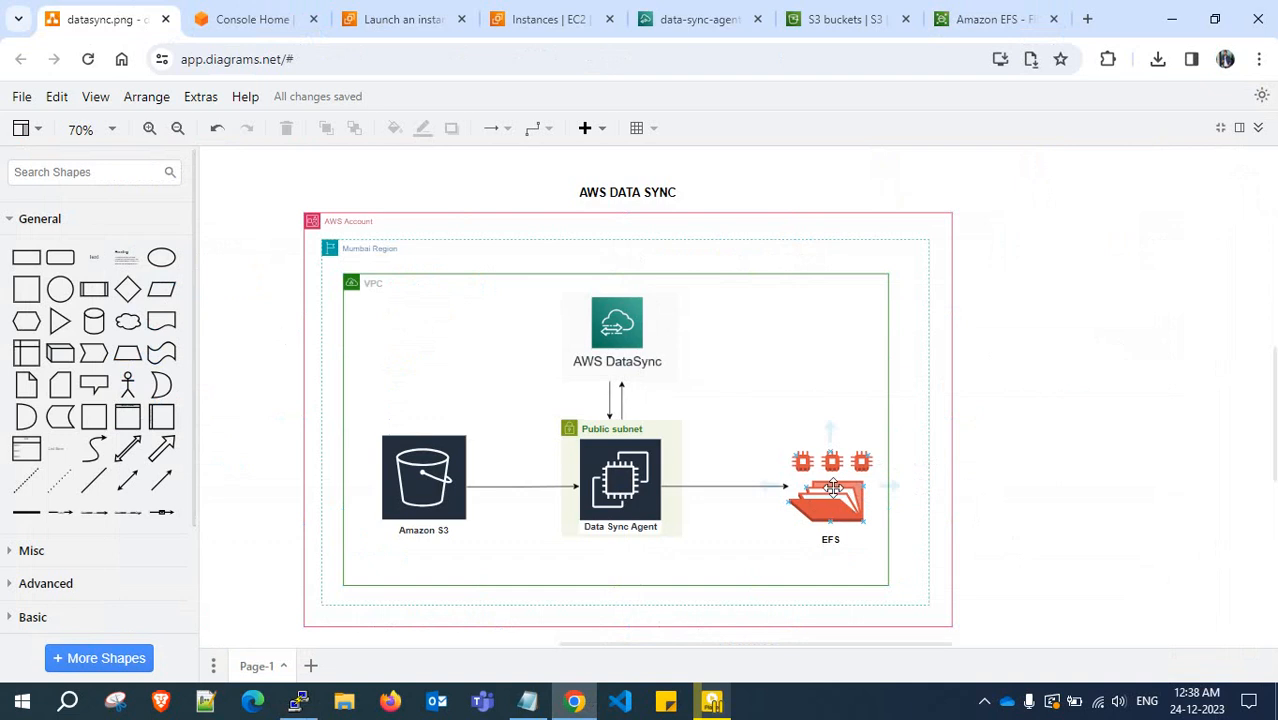
click(940, 490)
click(700, 15)
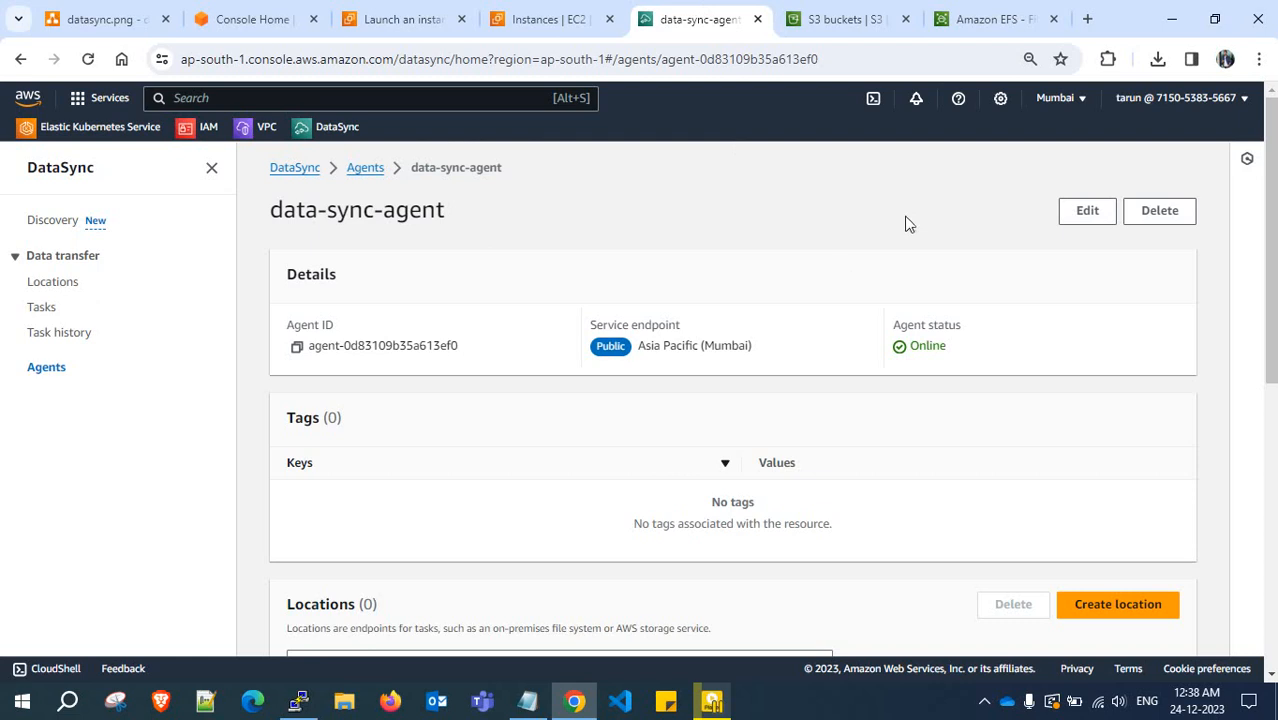
click(138, 17)
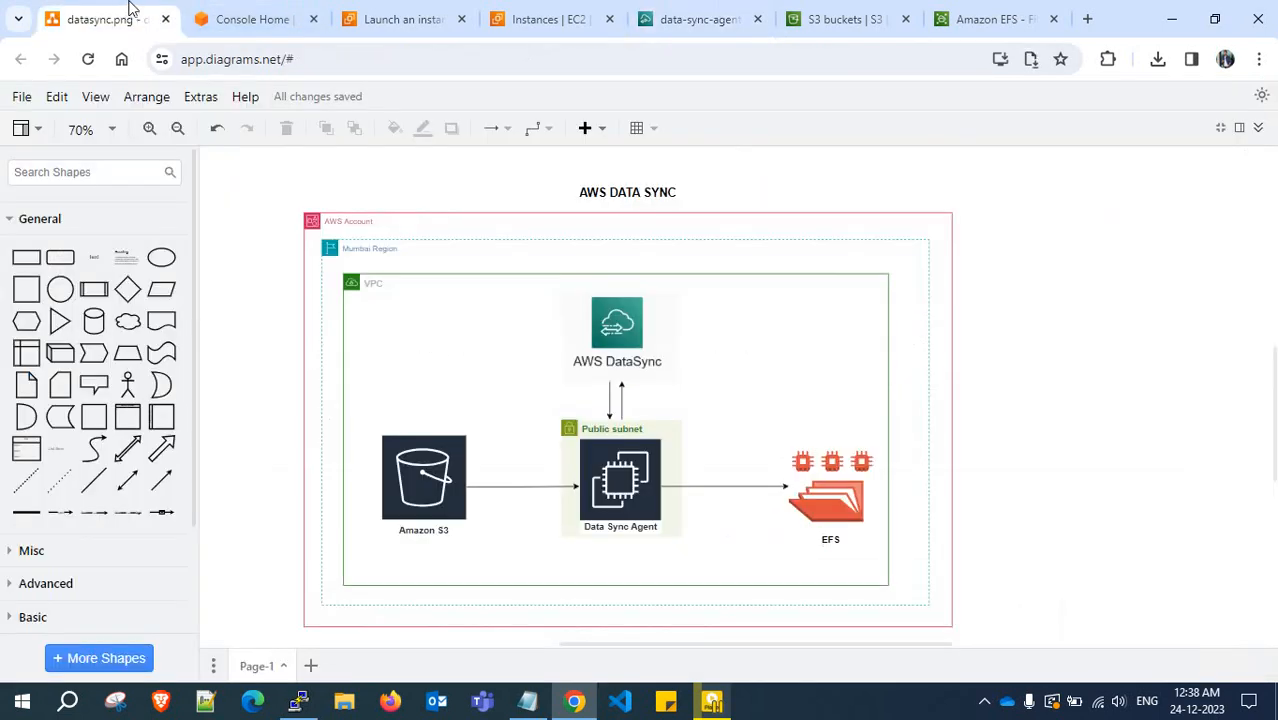
Examine the general details of the target-efs-data-sync file system against the architecture diagram
click(995, 18)
click(1202, 186)
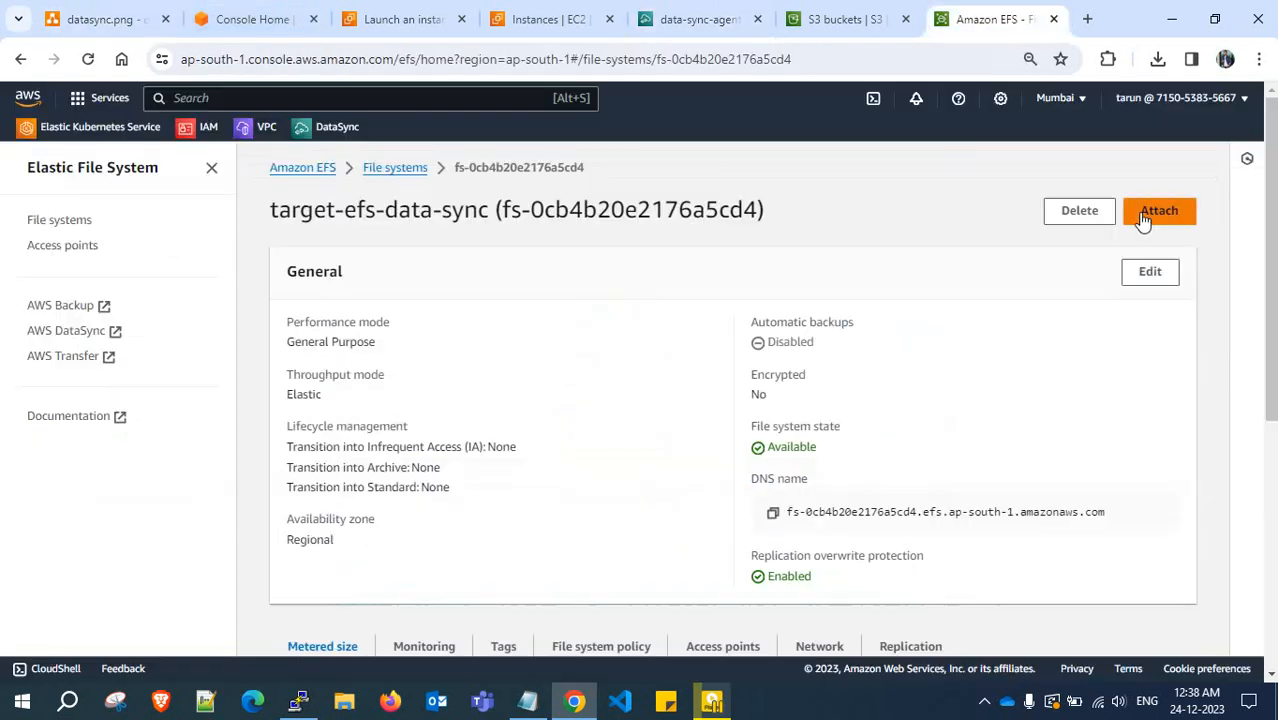
scroll(565, 308, down, 1)
scroll(576, 325, up, 1)
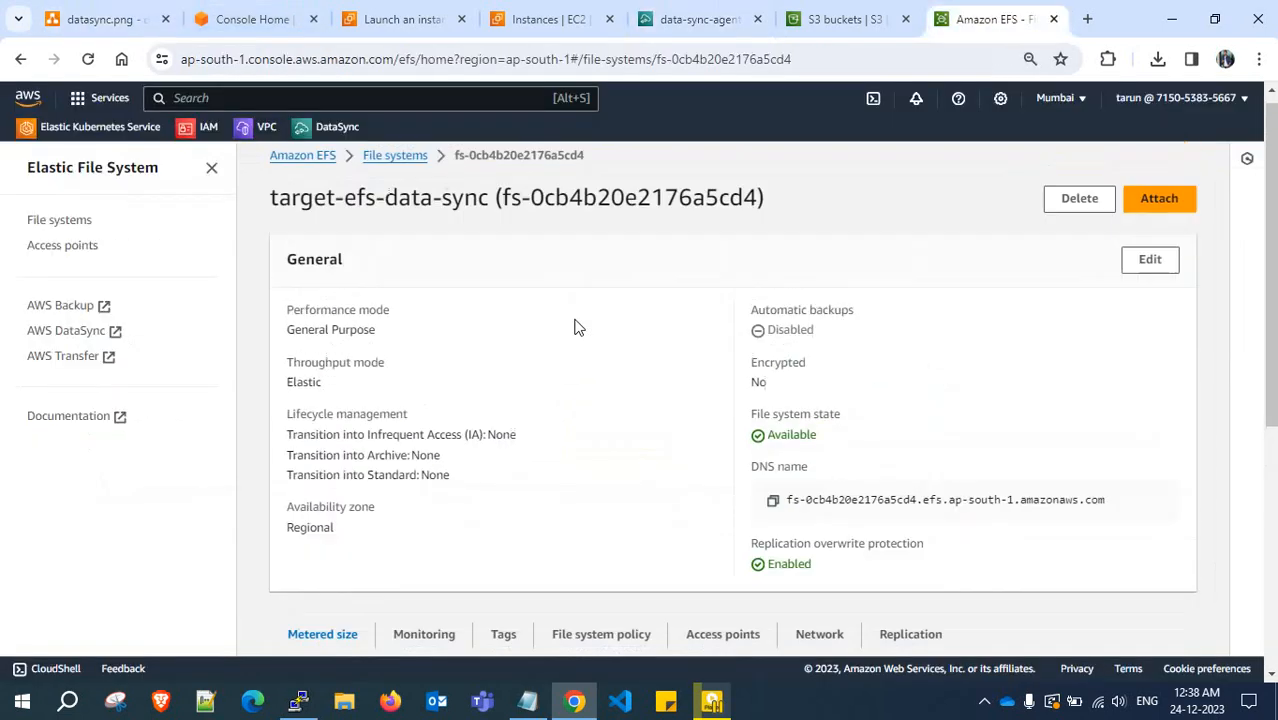
click(97, 20)
click(995, 18)
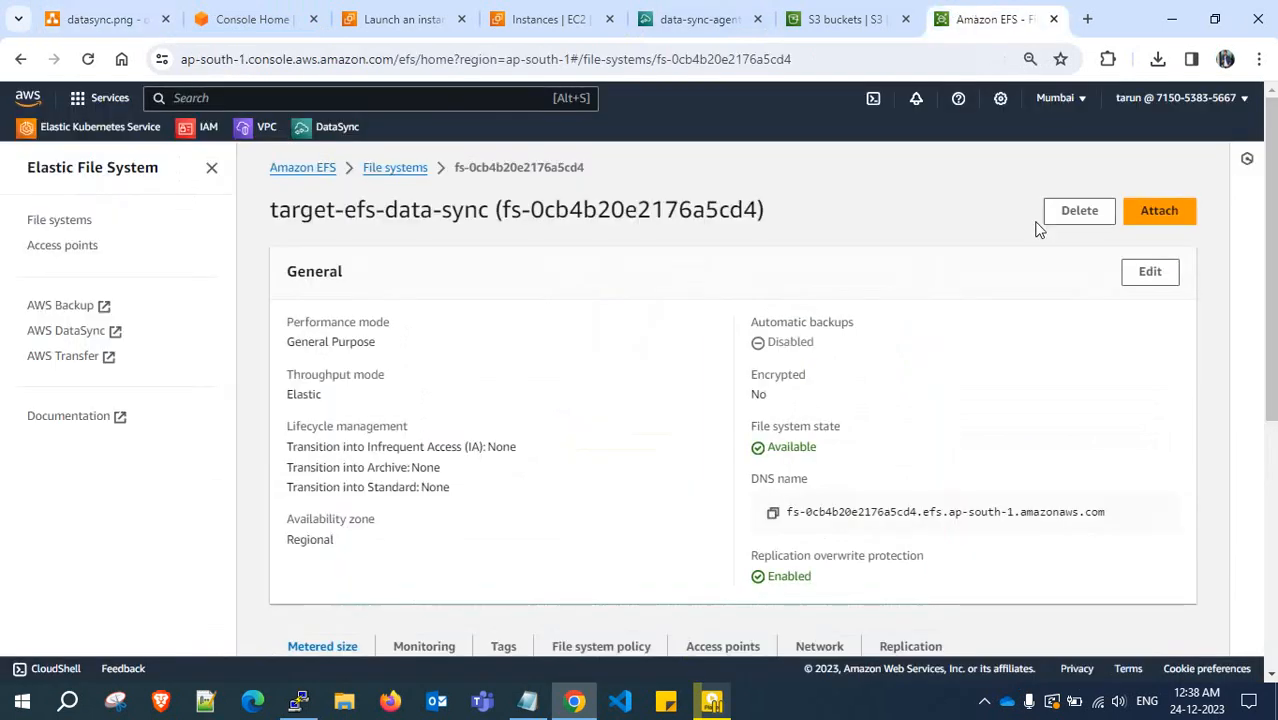
scroll(1043, 245, down, 2)
scroll(1045, 250, down, 3)
scroll(1050, 283, up, 5)
Review the editable performance and protection settings of target-efs-data-sync and leave without saving
click(1144, 277)
scroll(672, 333, down, 3)
scroll(672, 333, down, 2)
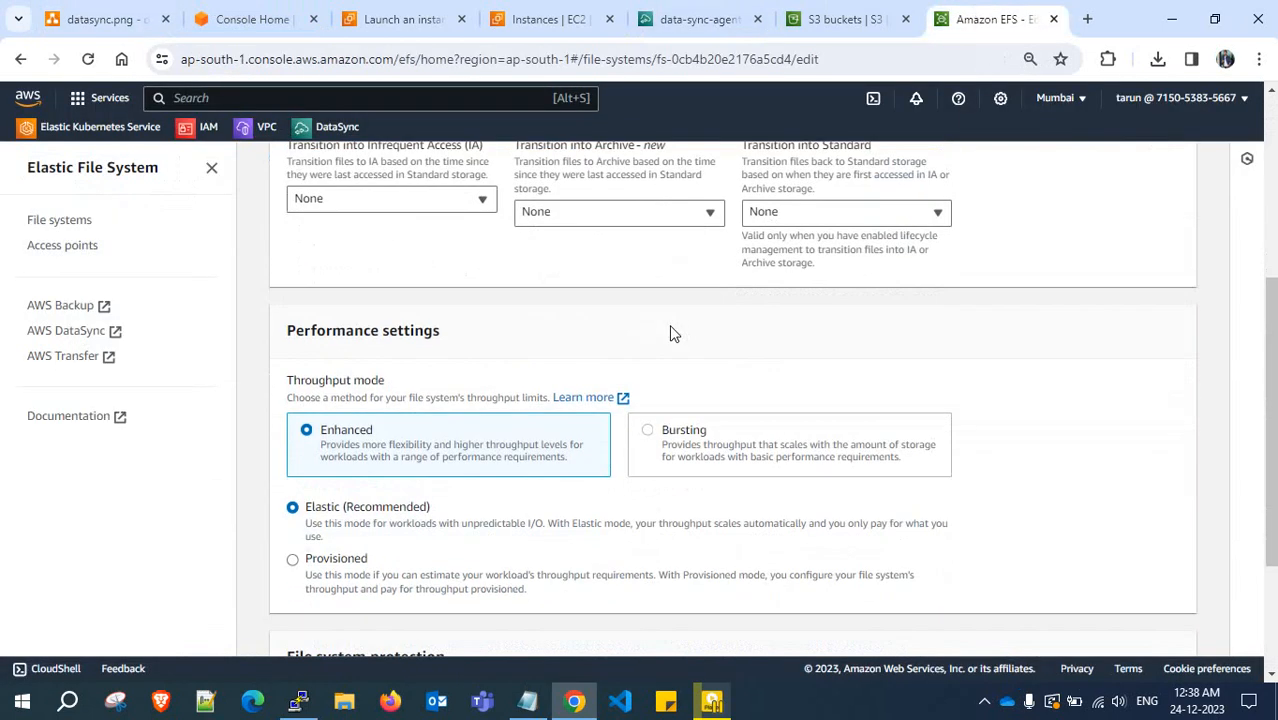
scroll(523, 335, down, 3)
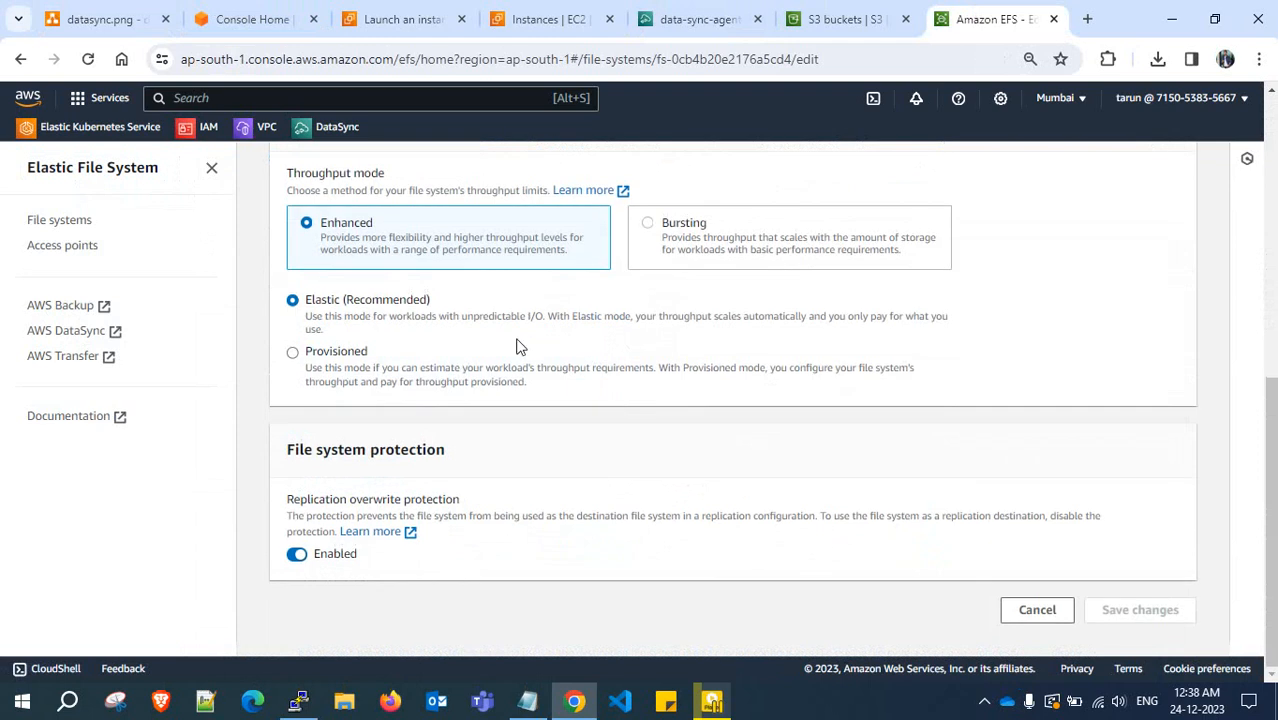
click(1037, 609)
Close the browser tabs for launching an instance and for the EC2 instances list
click(105, 19)
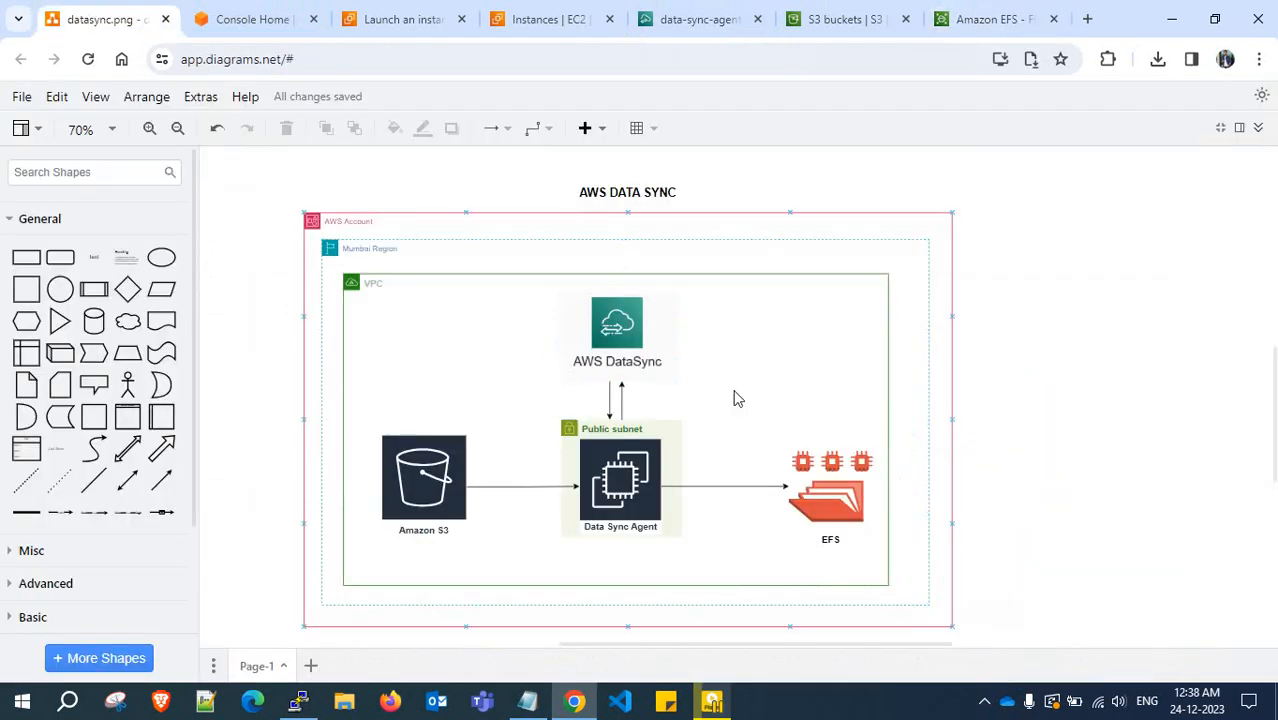
click(418, 8)
click(461, 19)
click(460, 19)
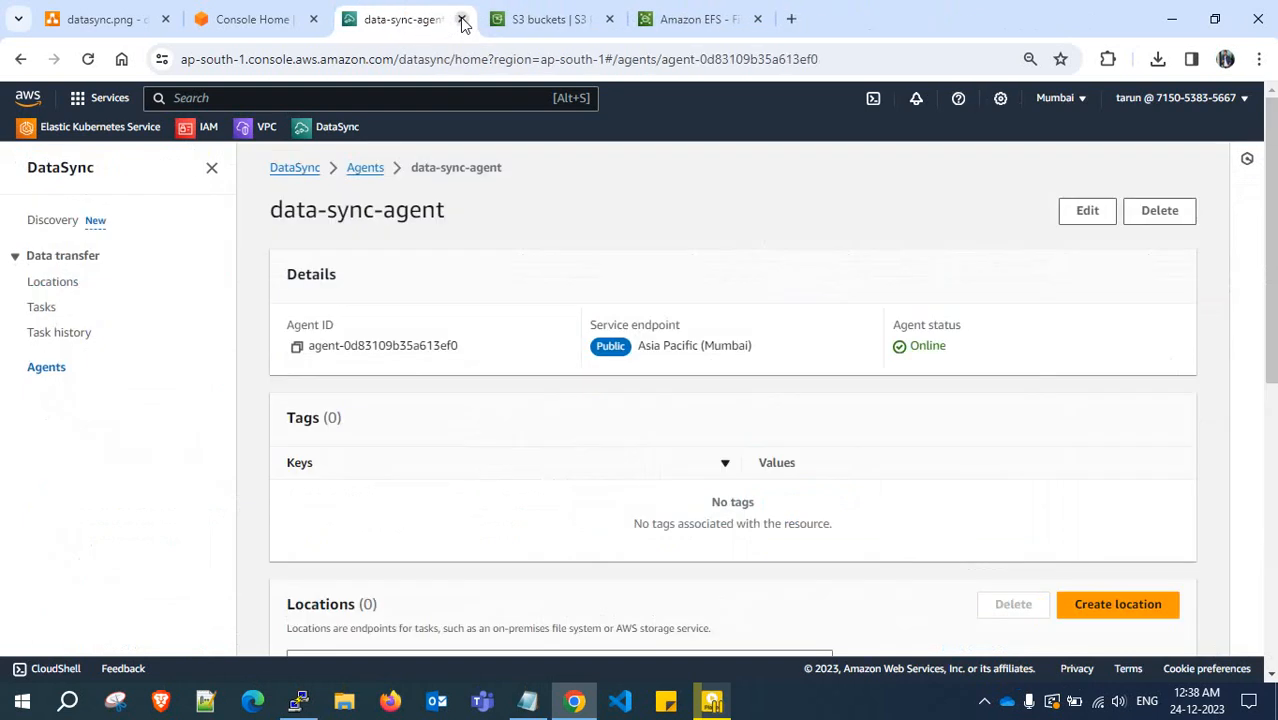
Review the locations and tasks sections of data-sync-agent and open the form for creating a location
scroll(586, 447, down, 1)
click(90, 17)
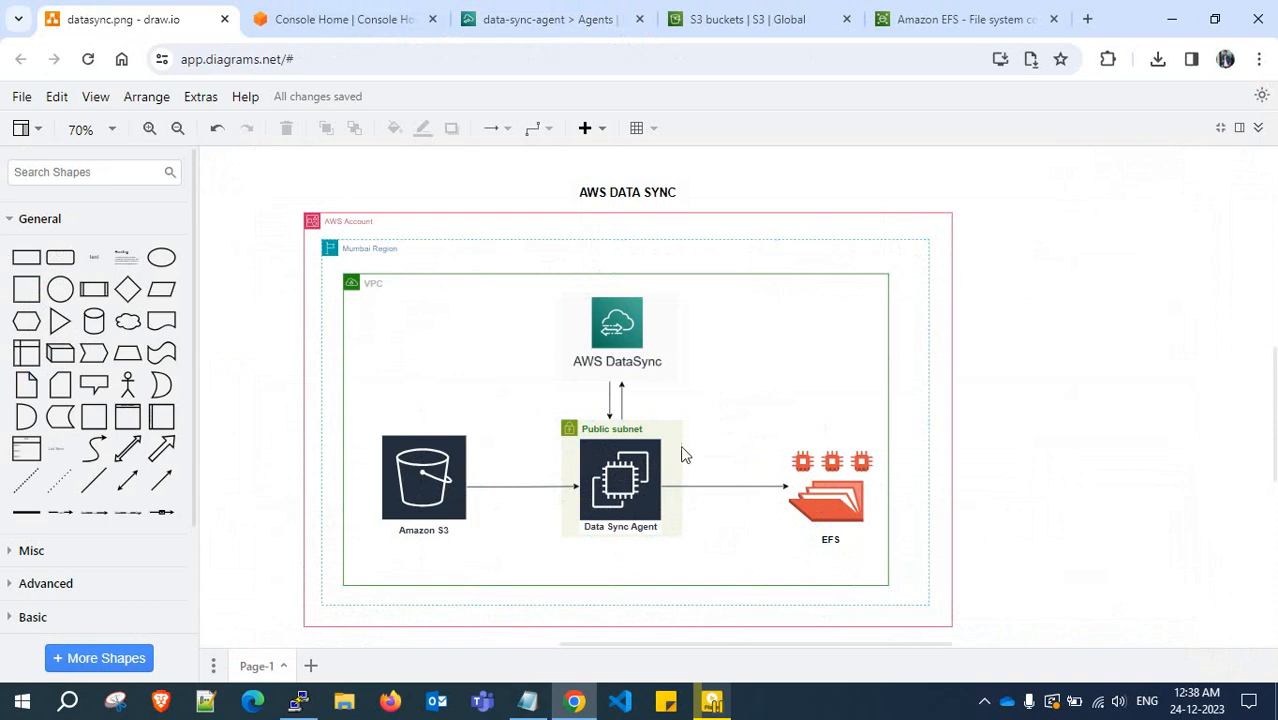
click(543, 19)
scroll(335, 248, up, 1)
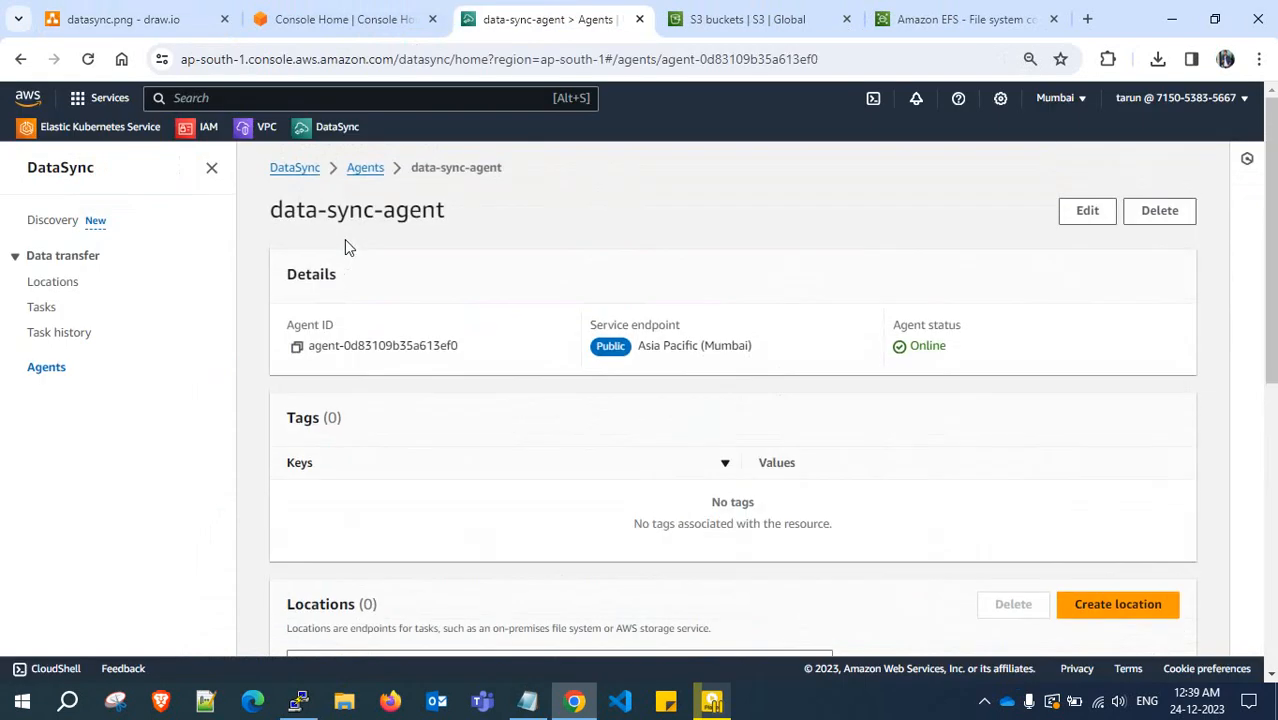
scroll(461, 345, down, 3)
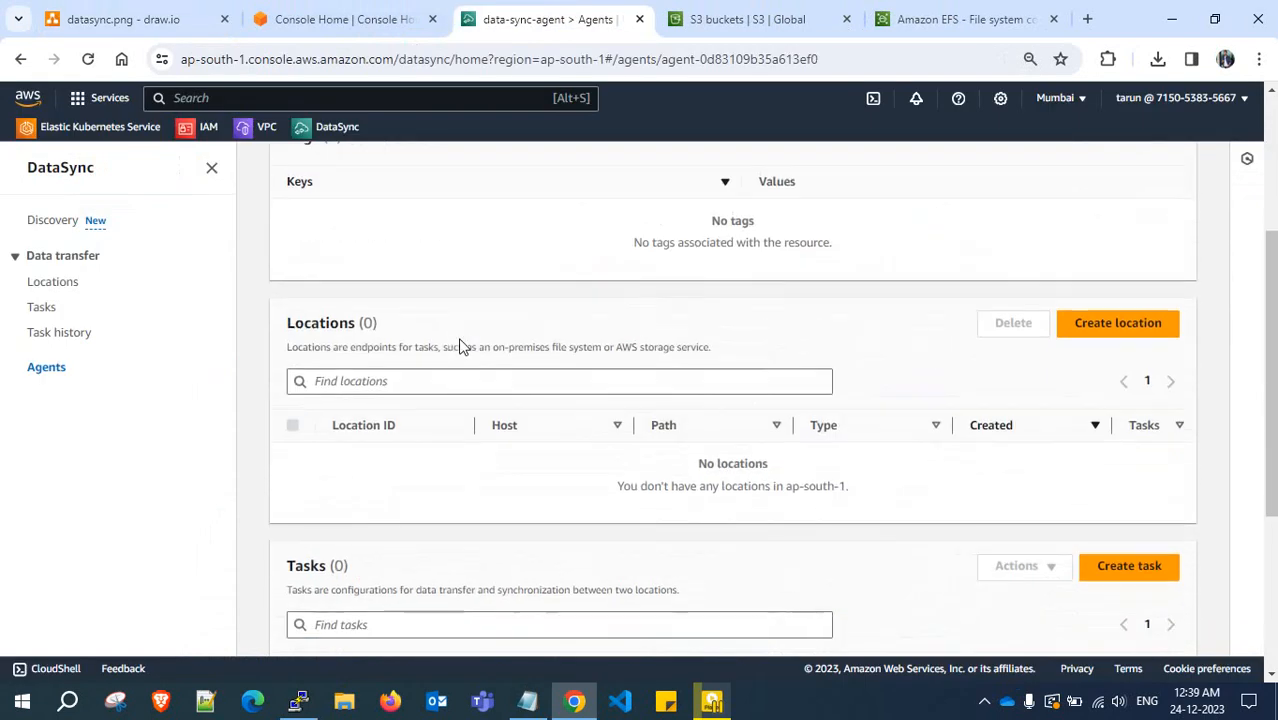
scroll(637, 343, down, 2)
scroll(760, 341, up, 2)
scroll(981, 342, down, 2)
scroll(980, 349, down, 1)
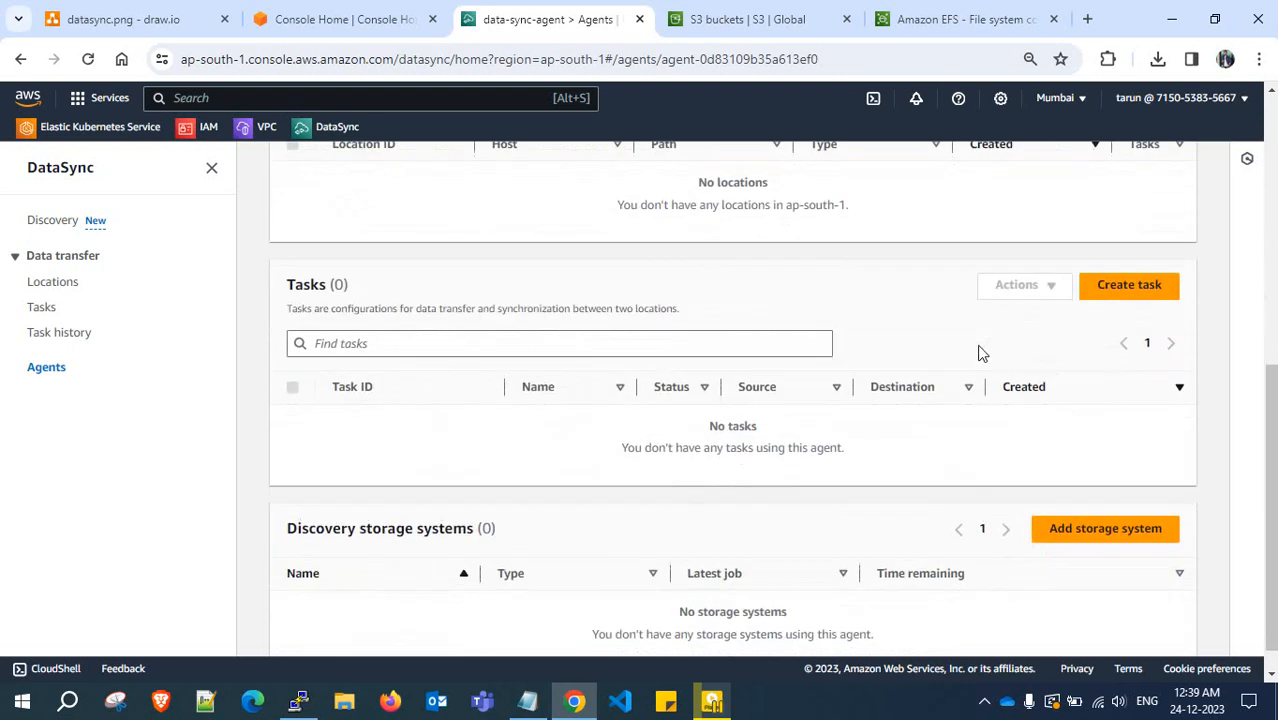
scroll(985, 340, up, 2)
click(1113, 240)
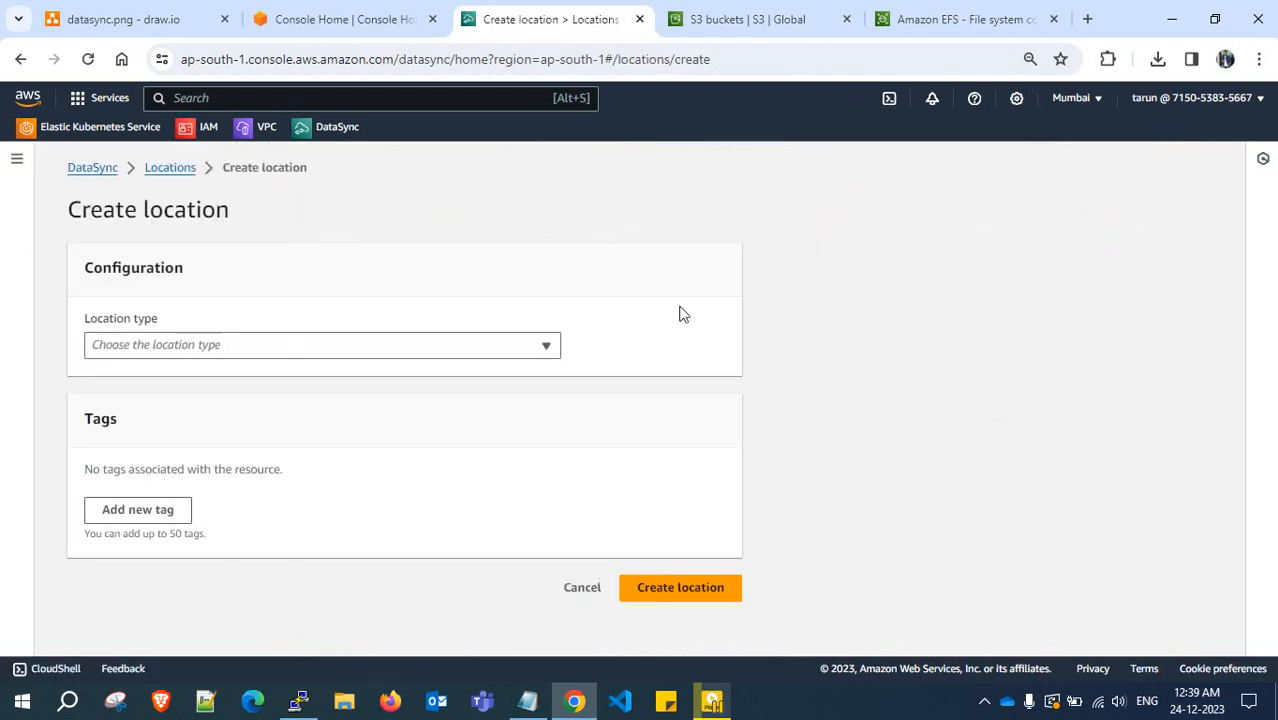
Set the location type to Amazon S3 and choose source-bucket-s3-mumbai as its bucket
click(448, 344)
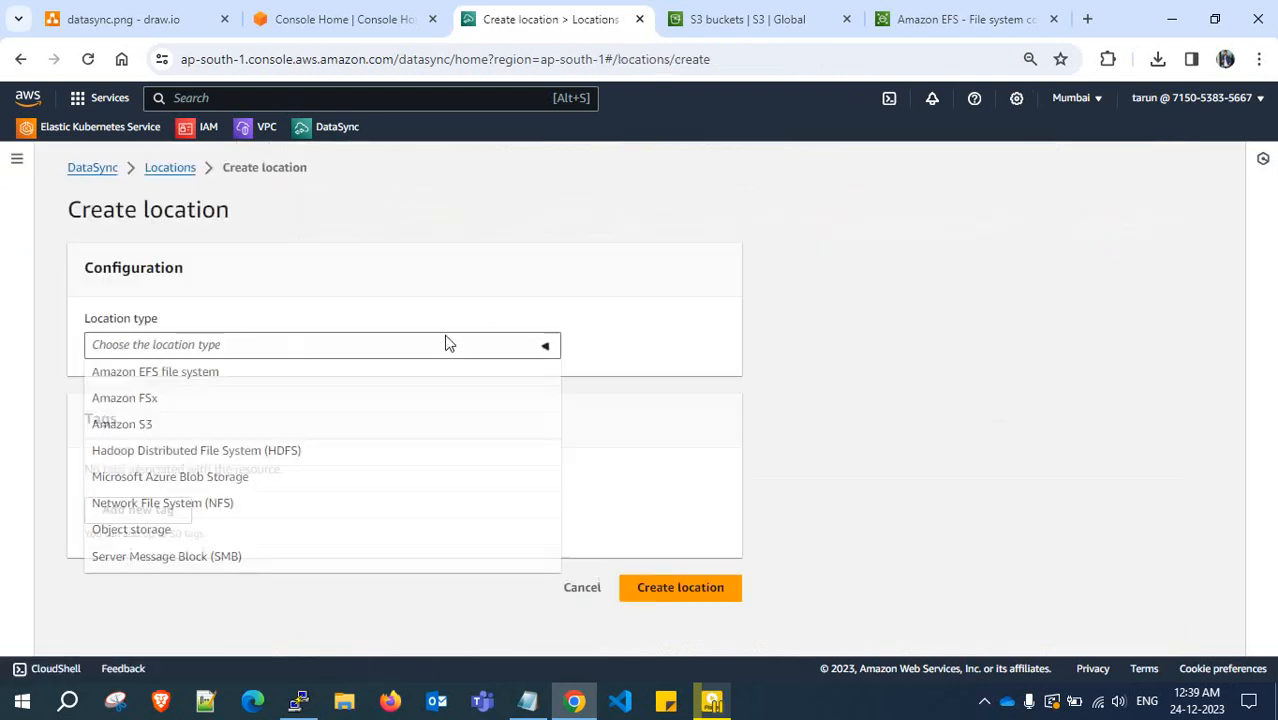
click(332, 428)
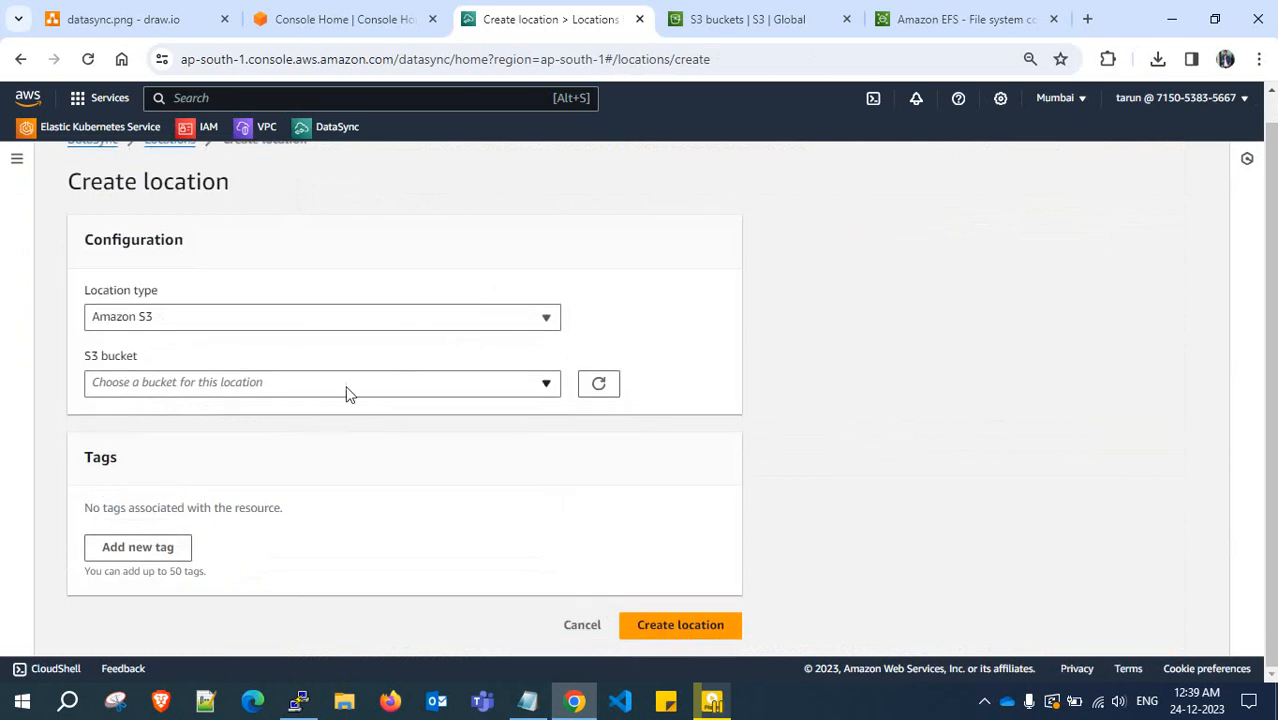
click(346, 393)
click(331, 432)
scroll(325, 442, down, 3)
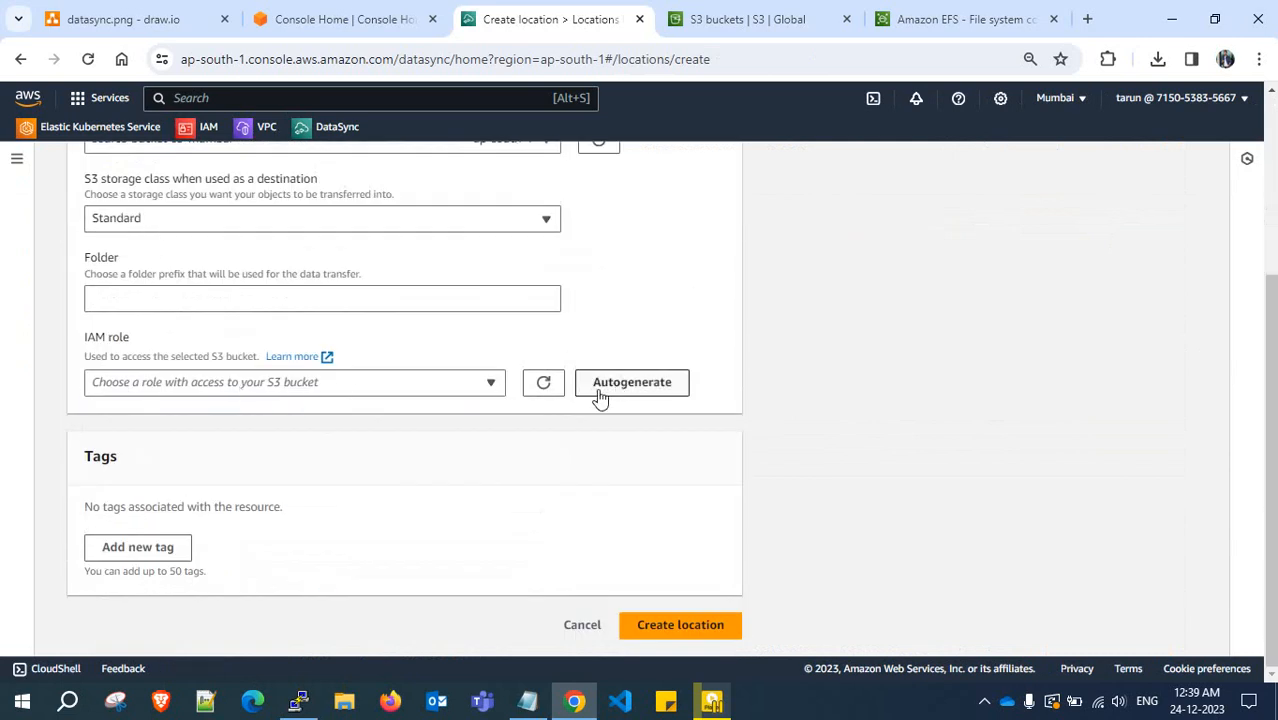
Autogenerate the IAM role that gives the location access to the source-bucket-s3-mumbai bucket
click(630, 390)
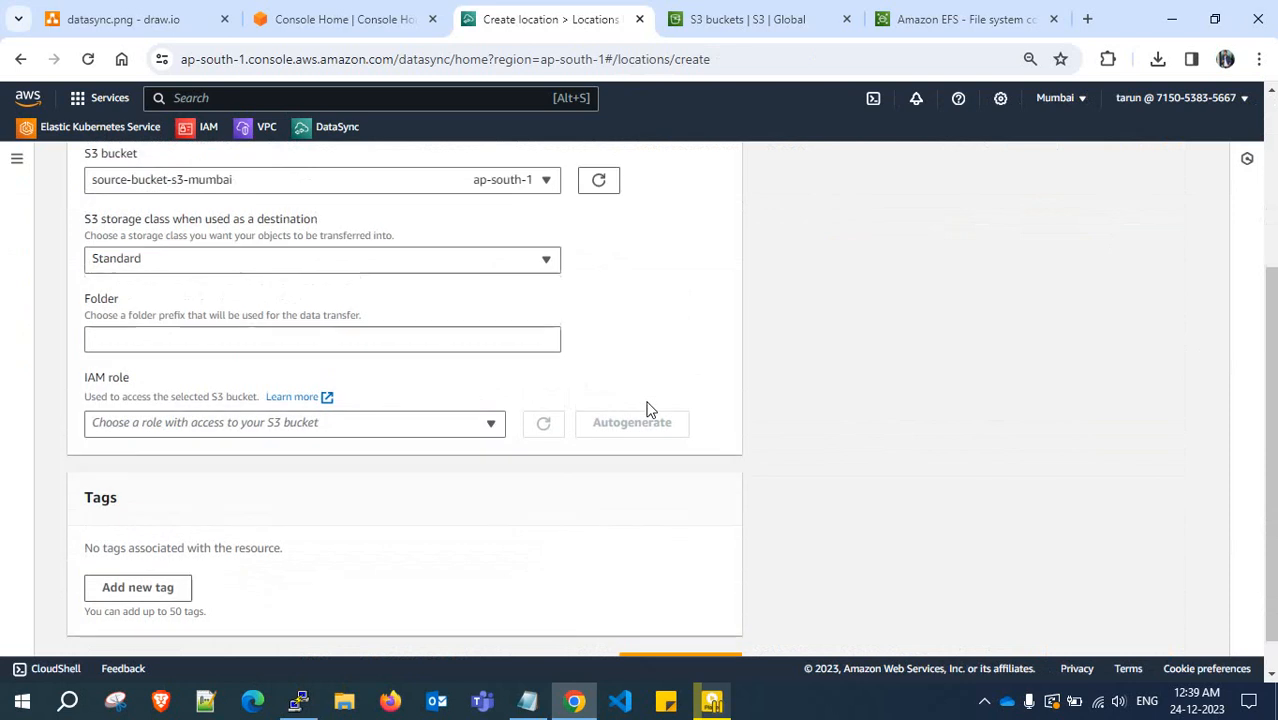
click(414, 434)
click(414, 434)
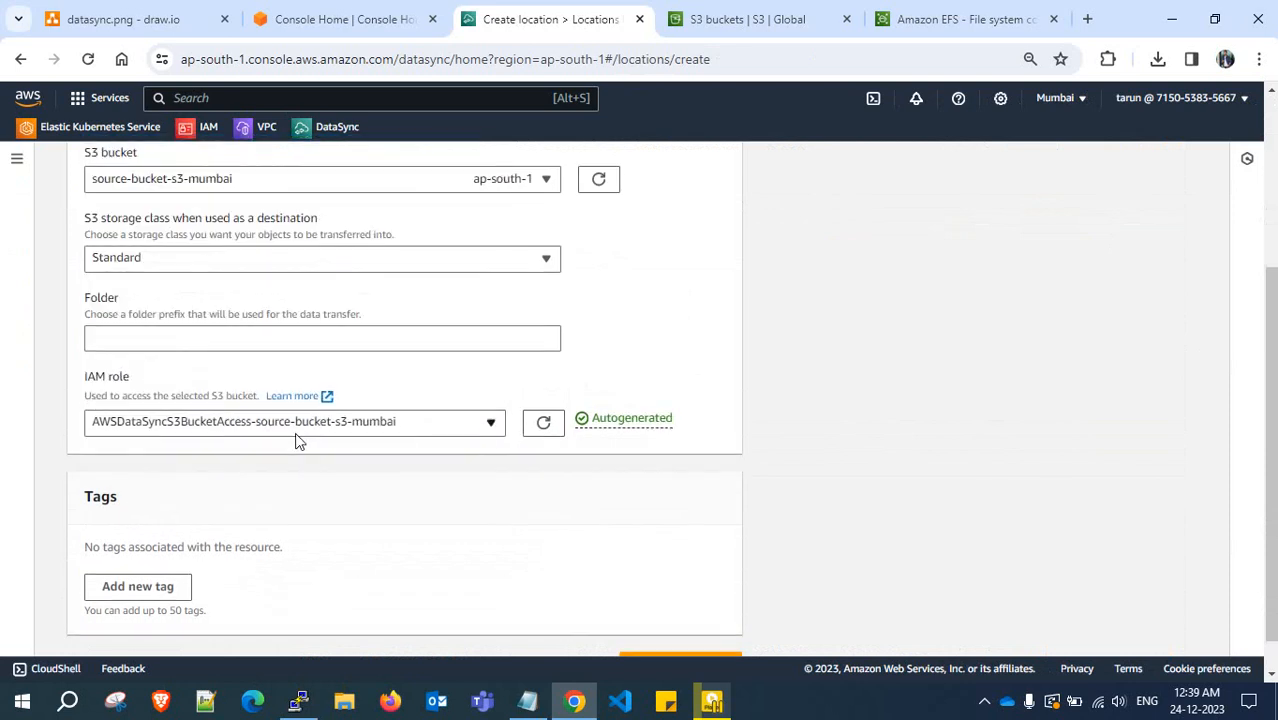
scroll(252, 417, down, 2)
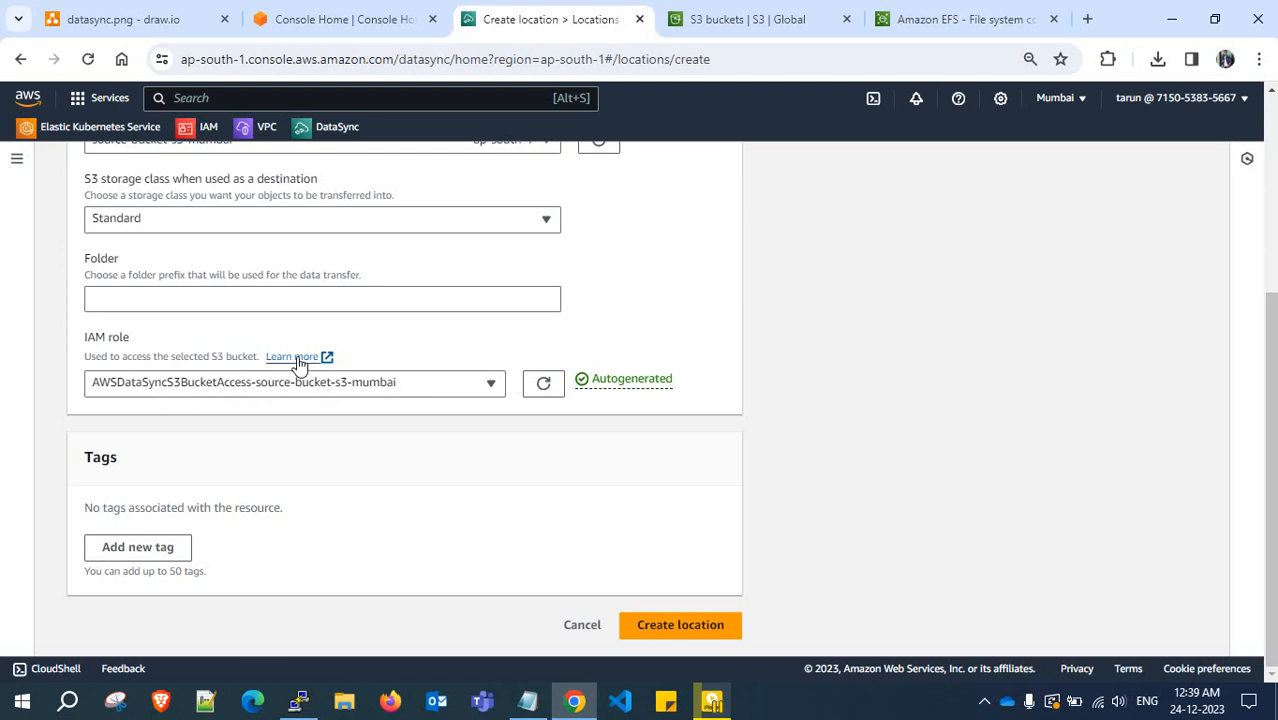
Open the IAM console in a separate browser tab and show its list of roles
right_click(208, 127)
click(300, 147)
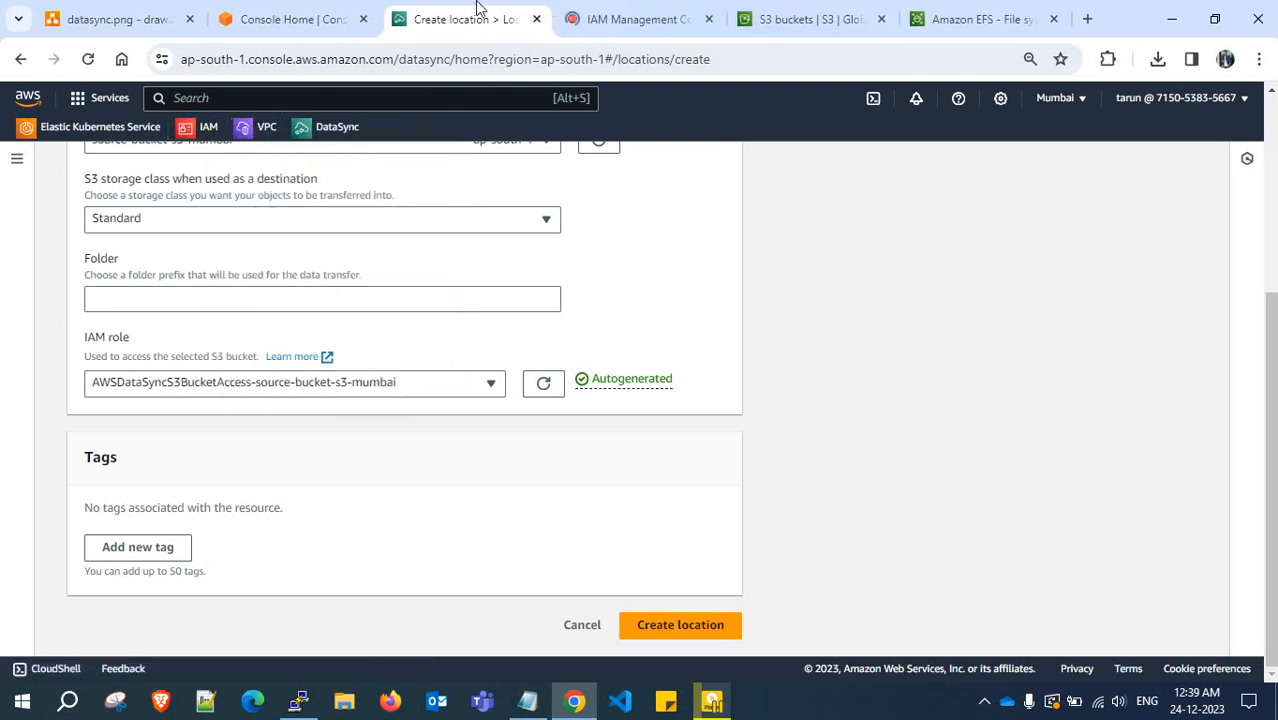
click(652, 14)
click(483, 8)
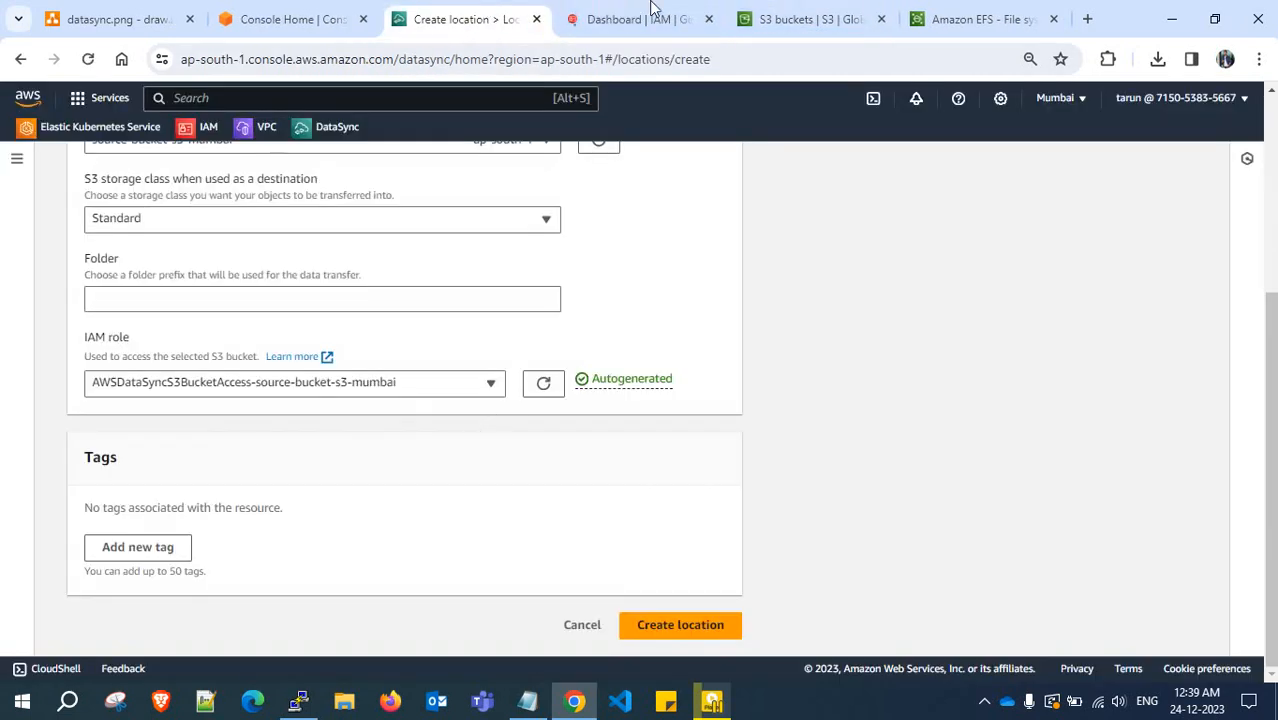
key(ctrl+Tab)
click(491, 480)
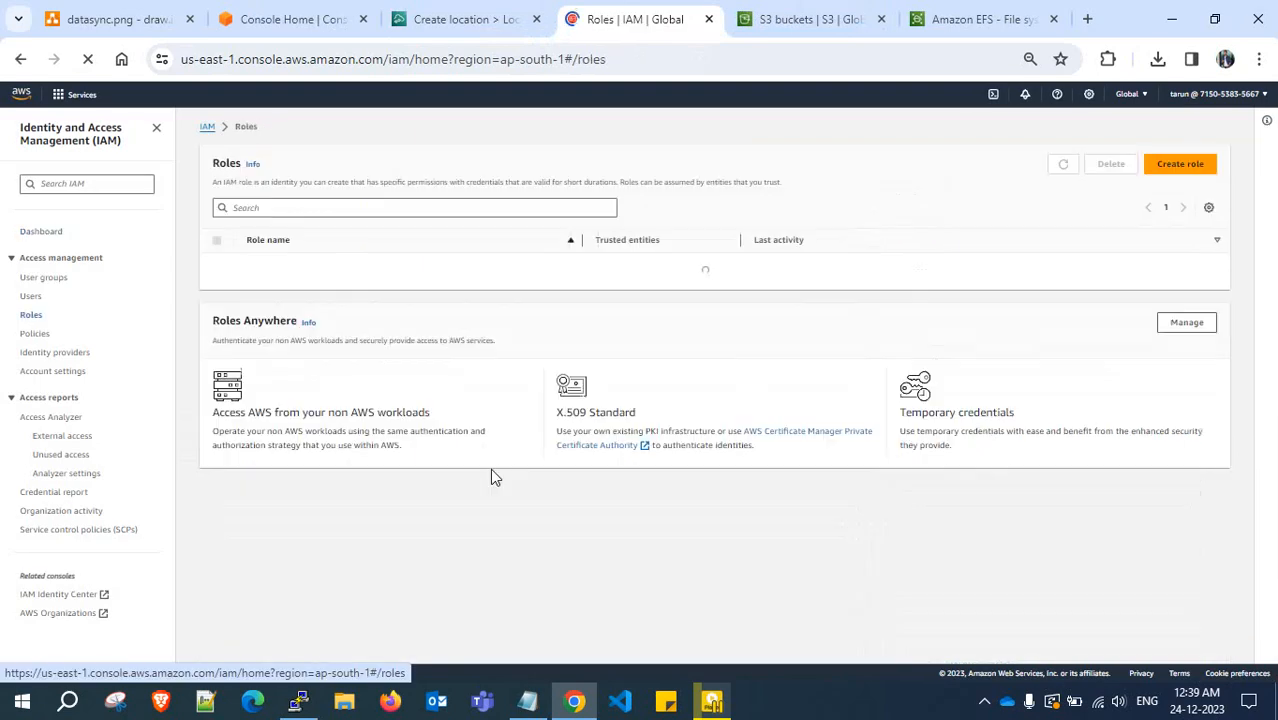
Search the IAM roles for "awsda" and open the AWSDataSyncS3BucketAccess-source-bucket-s3-mumbai role
click(379, 227)
text(awsda)
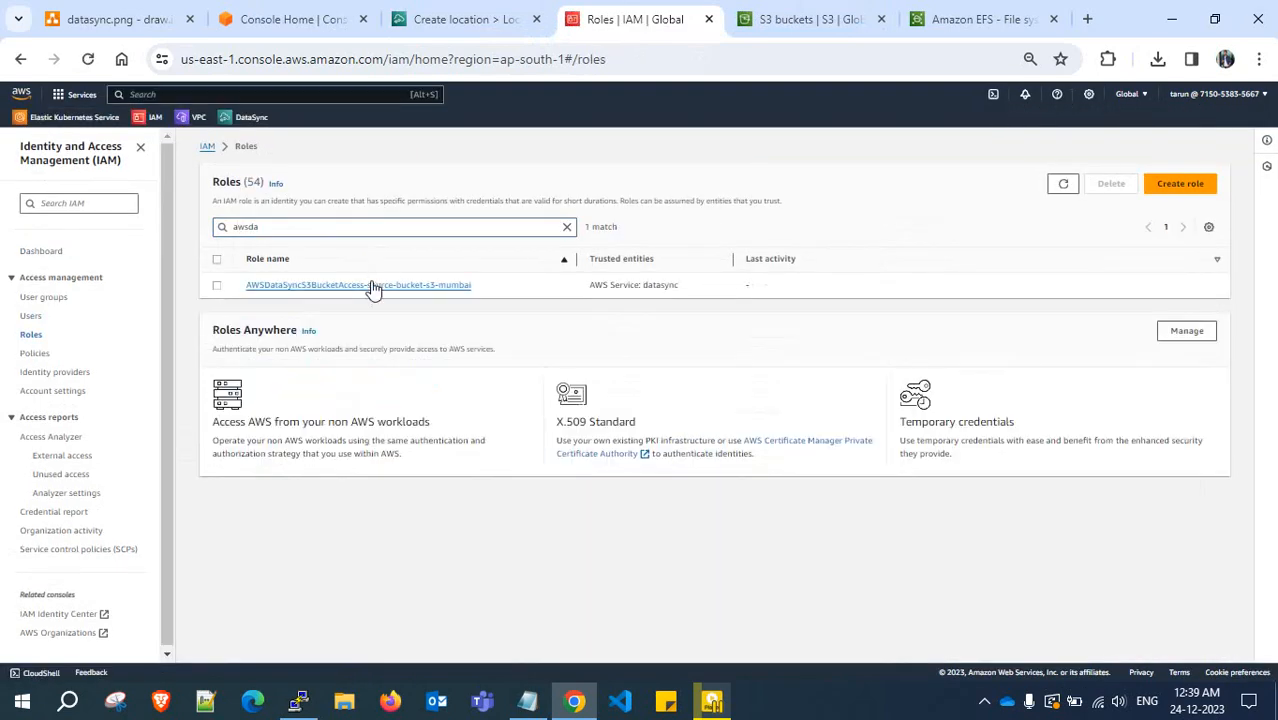
click(371, 286)
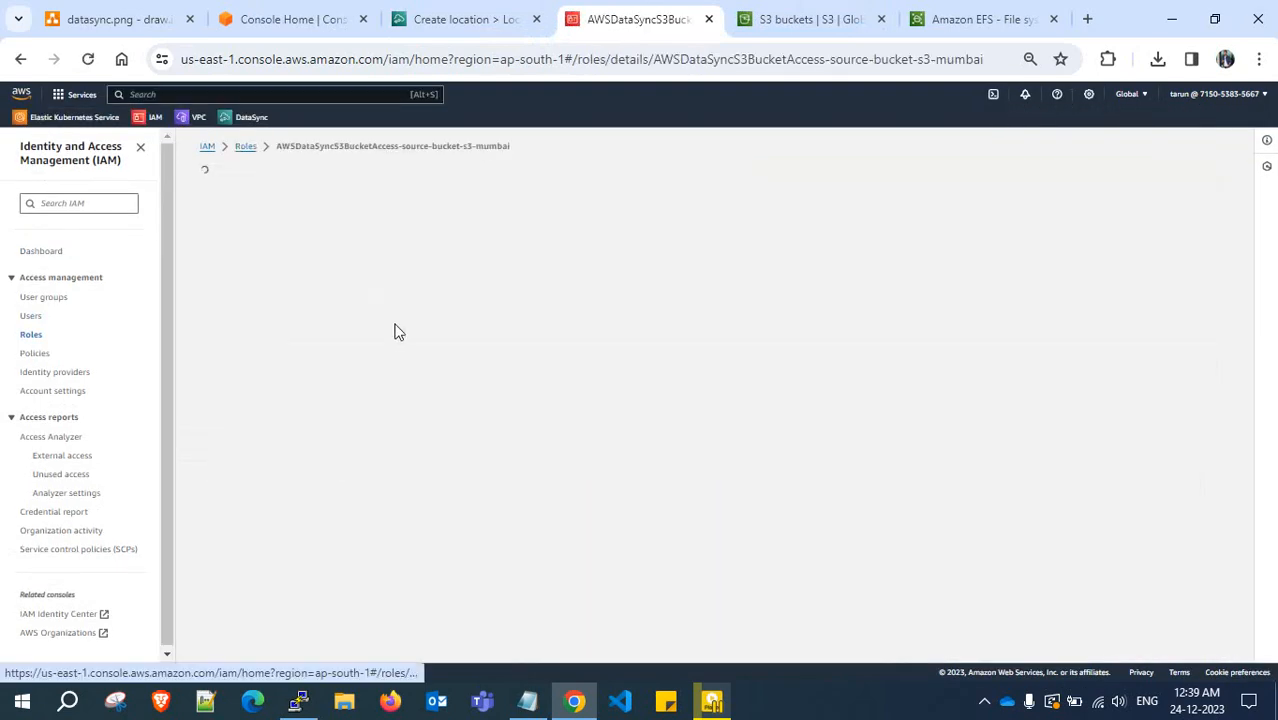
click(808, 114)
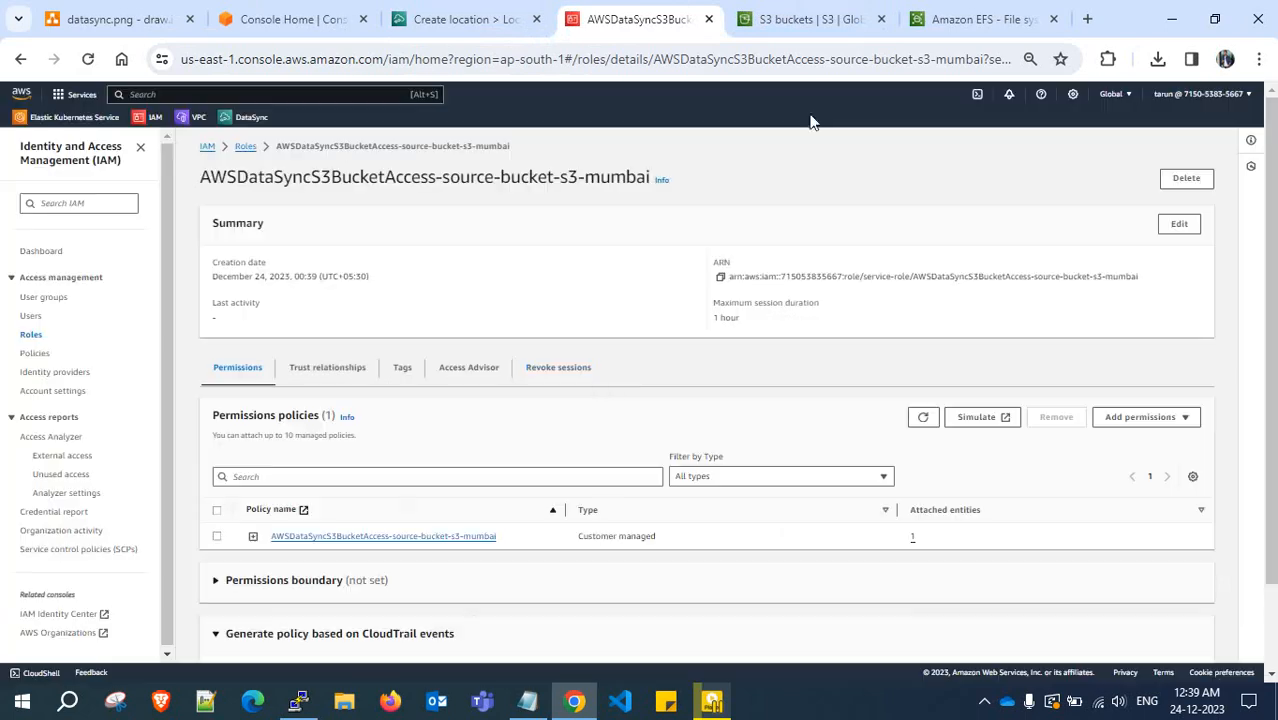
Expand the role's attached S3 bucket access policy, examine its JSON statements, and collapse it again
scroll(600, 380, down, 1)
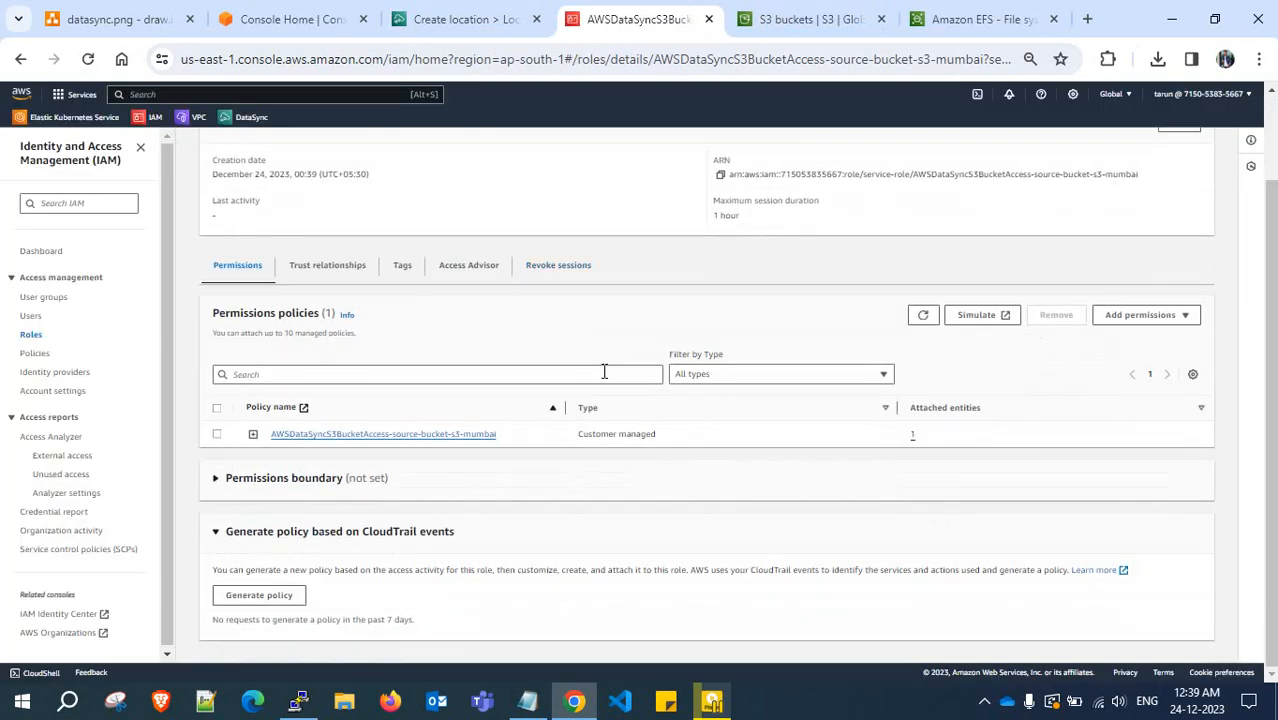
click(254, 434)
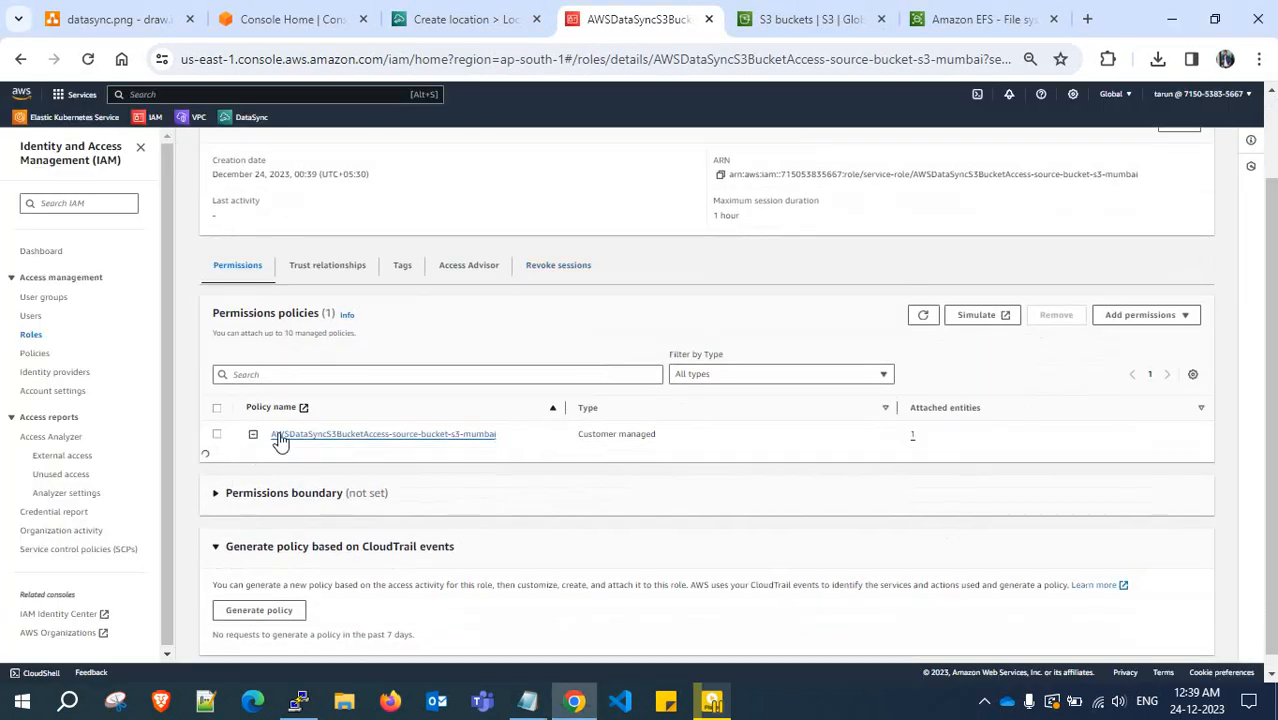
scroll(403, 487, down, 3)
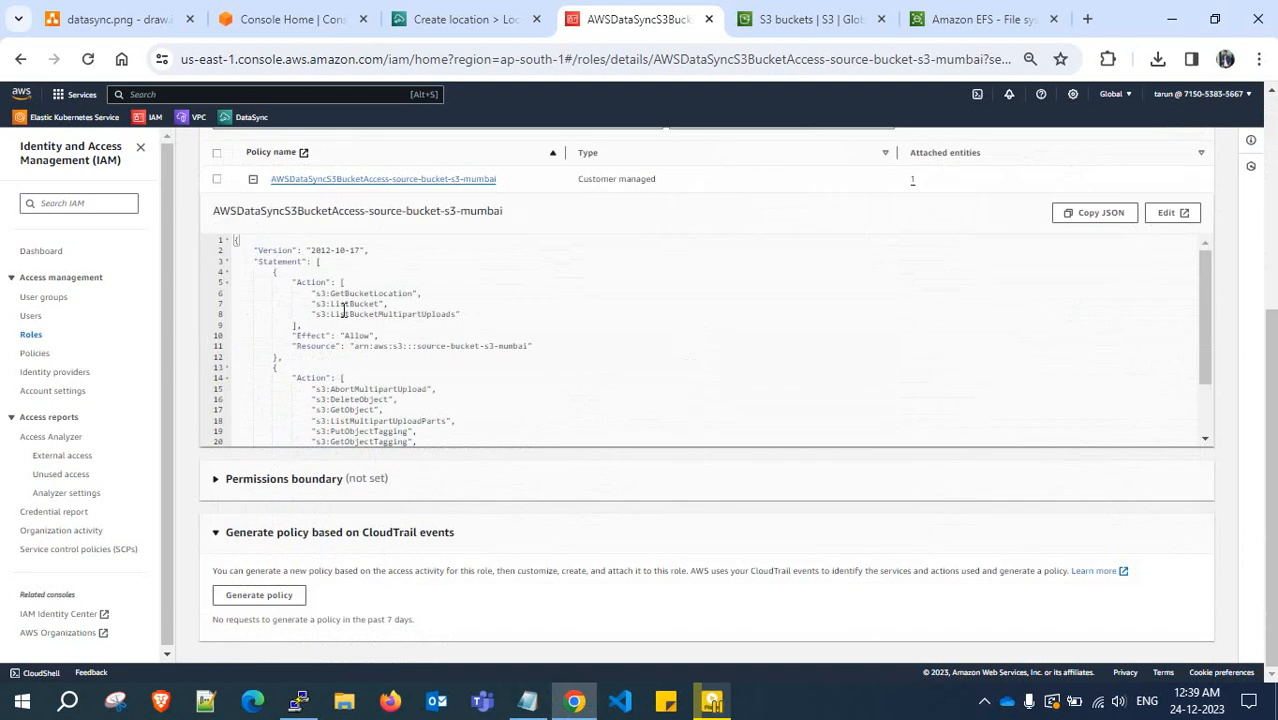
scroll(361, 356, down, 1)
scroll(368, 352, up, 2)
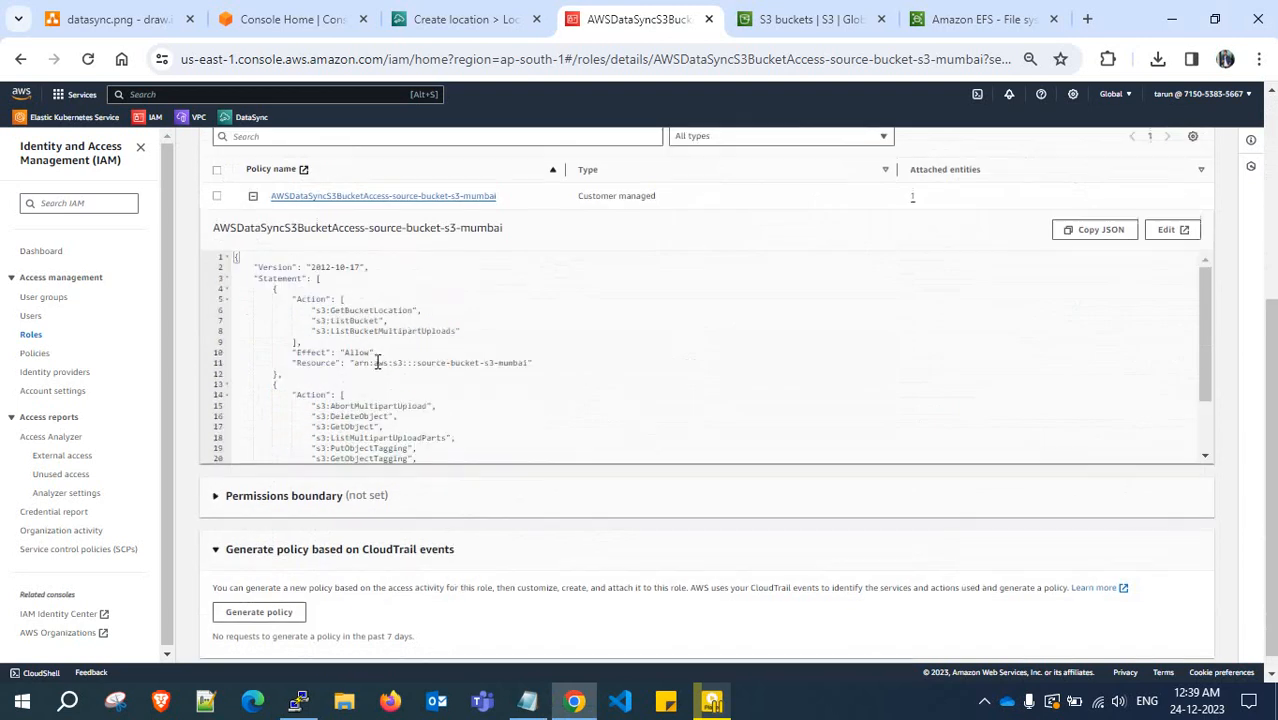
scroll(375, 440, up, 5)
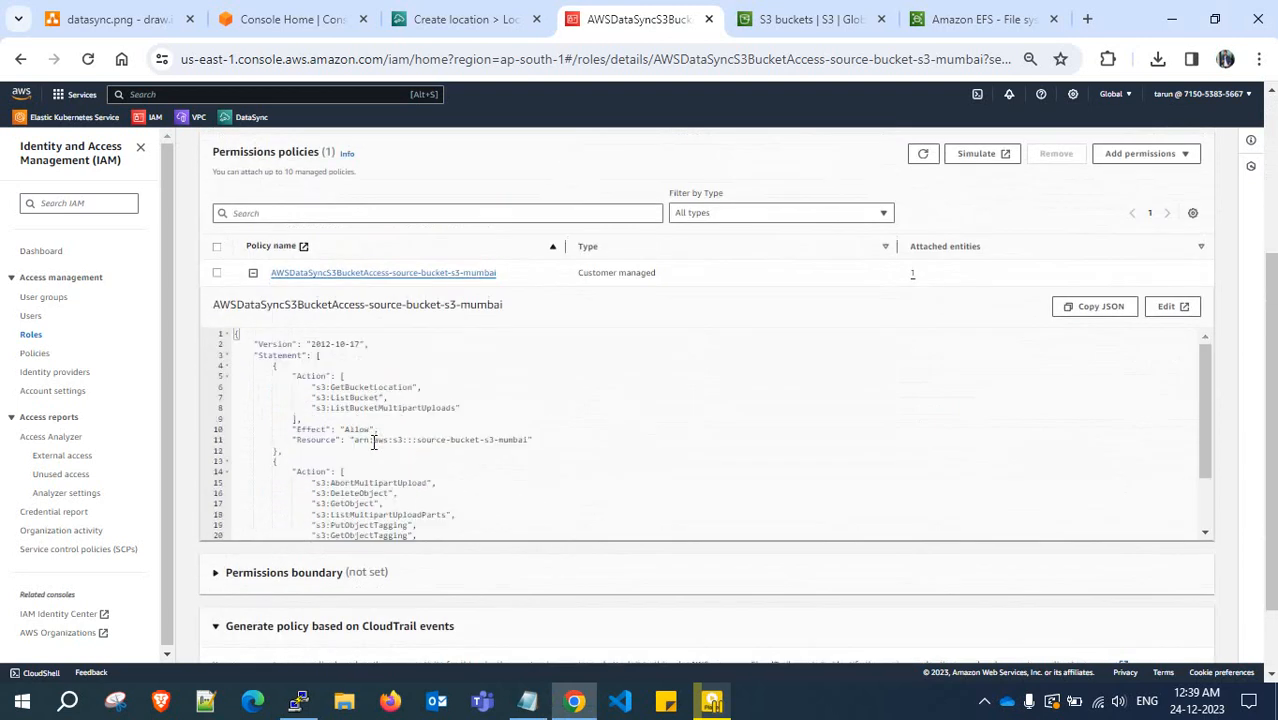
click(253, 460)
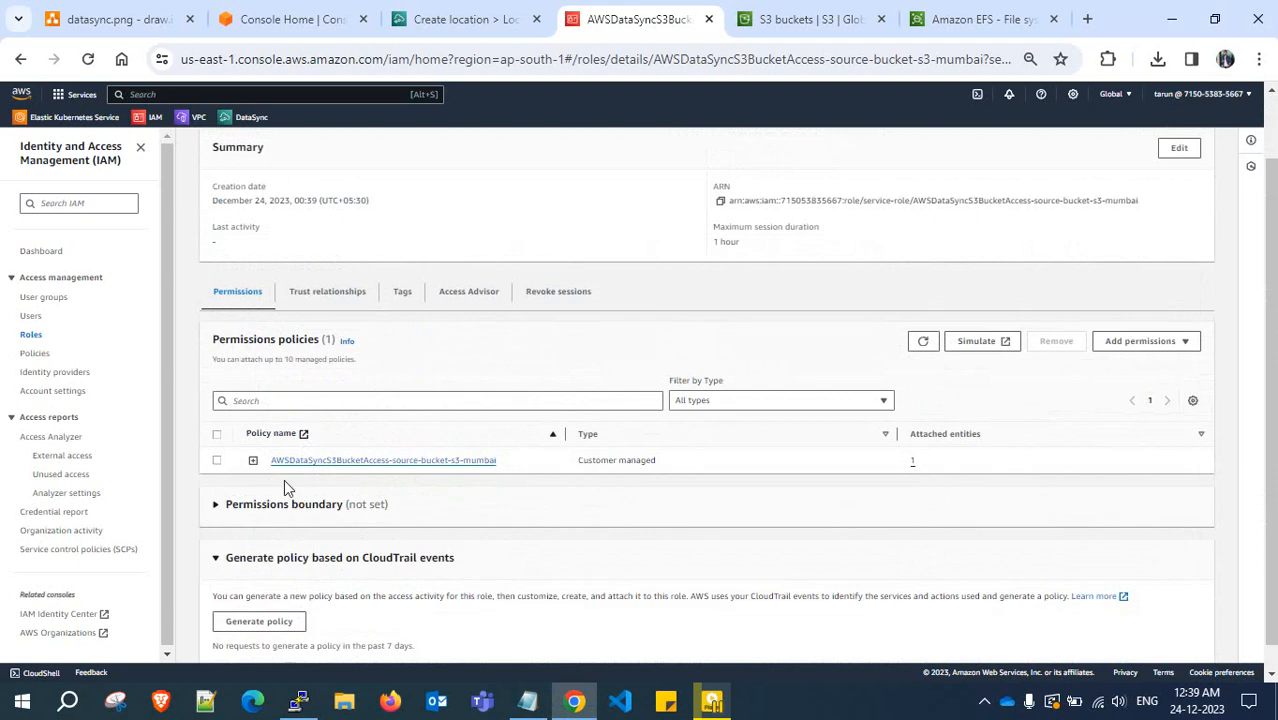
Attach the AdministratorAccess policy to the AWSDataSyncS3BucketAccess-source-bucket-s3-mumbai role
click(1105, 345)
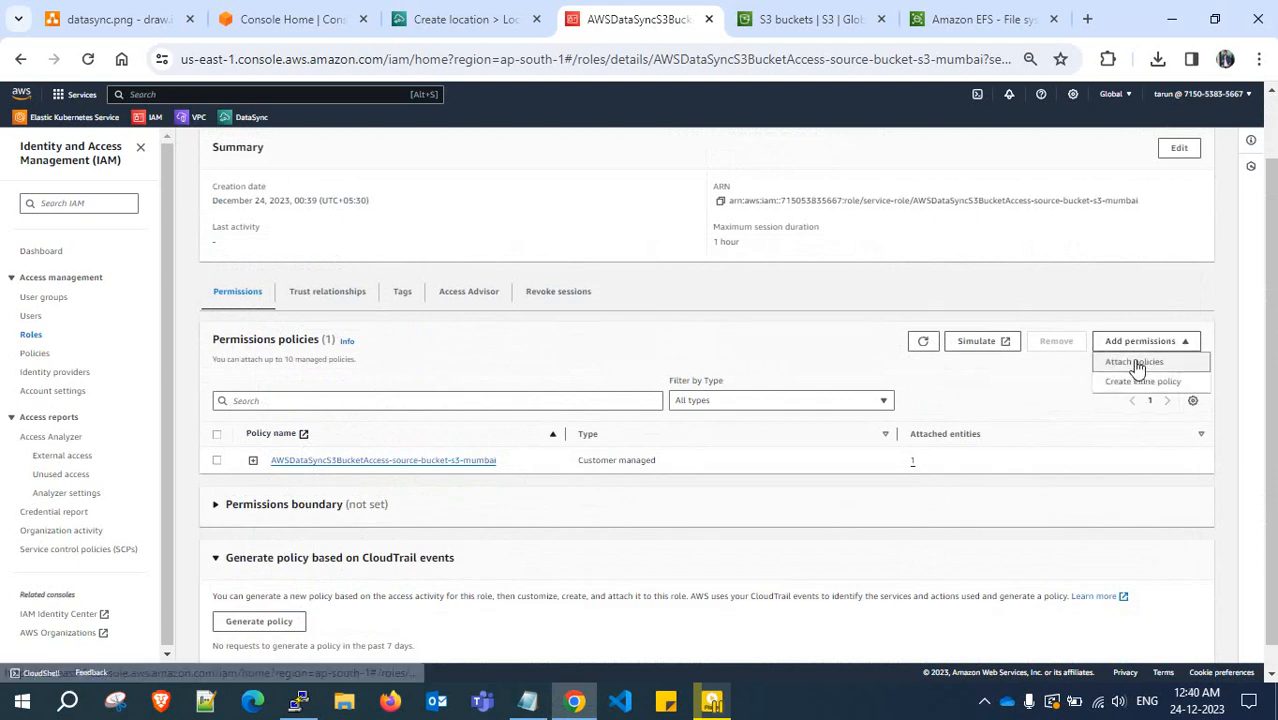
click(1136, 363)
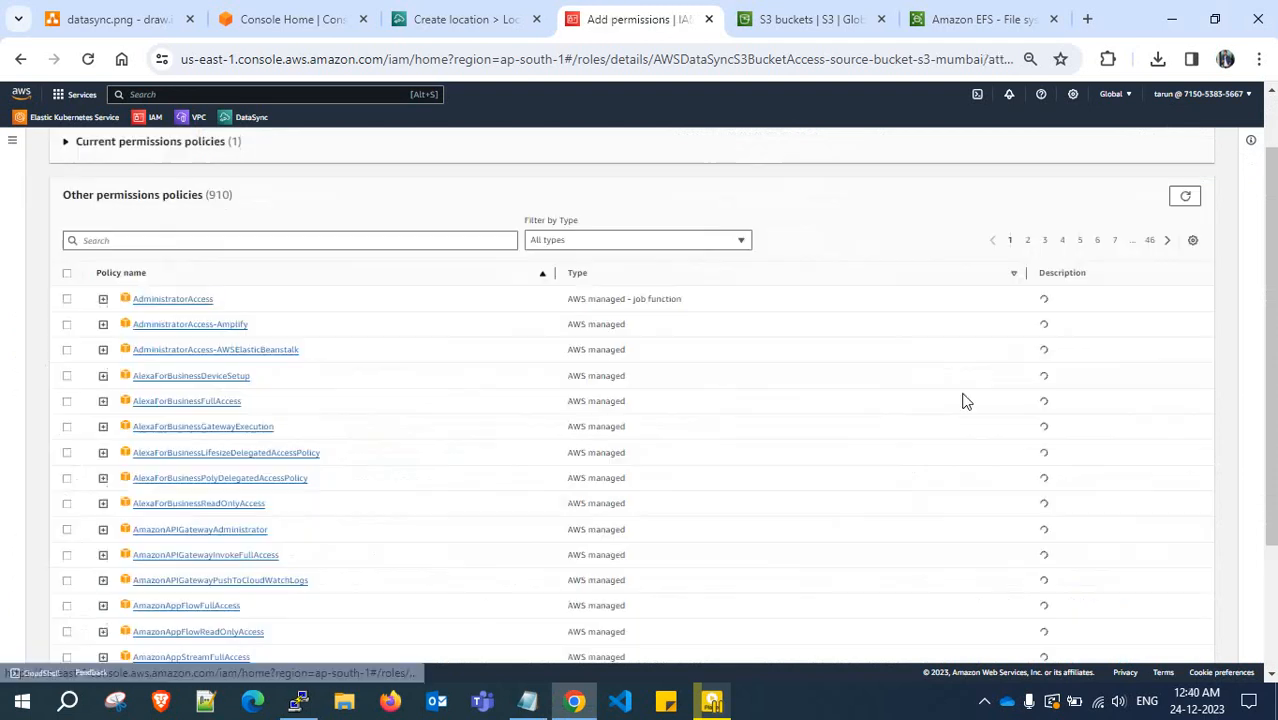
click(67, 299)
scroll(947, 491, down, 5)
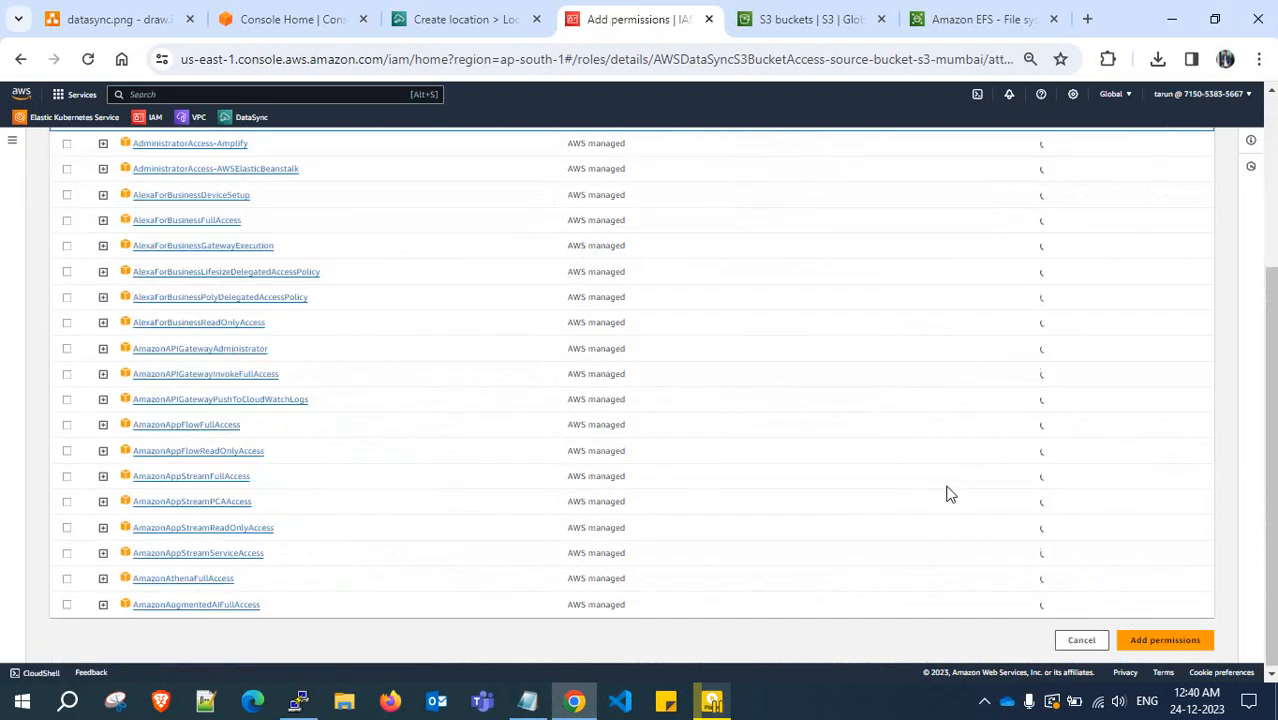
click(1152, 646)
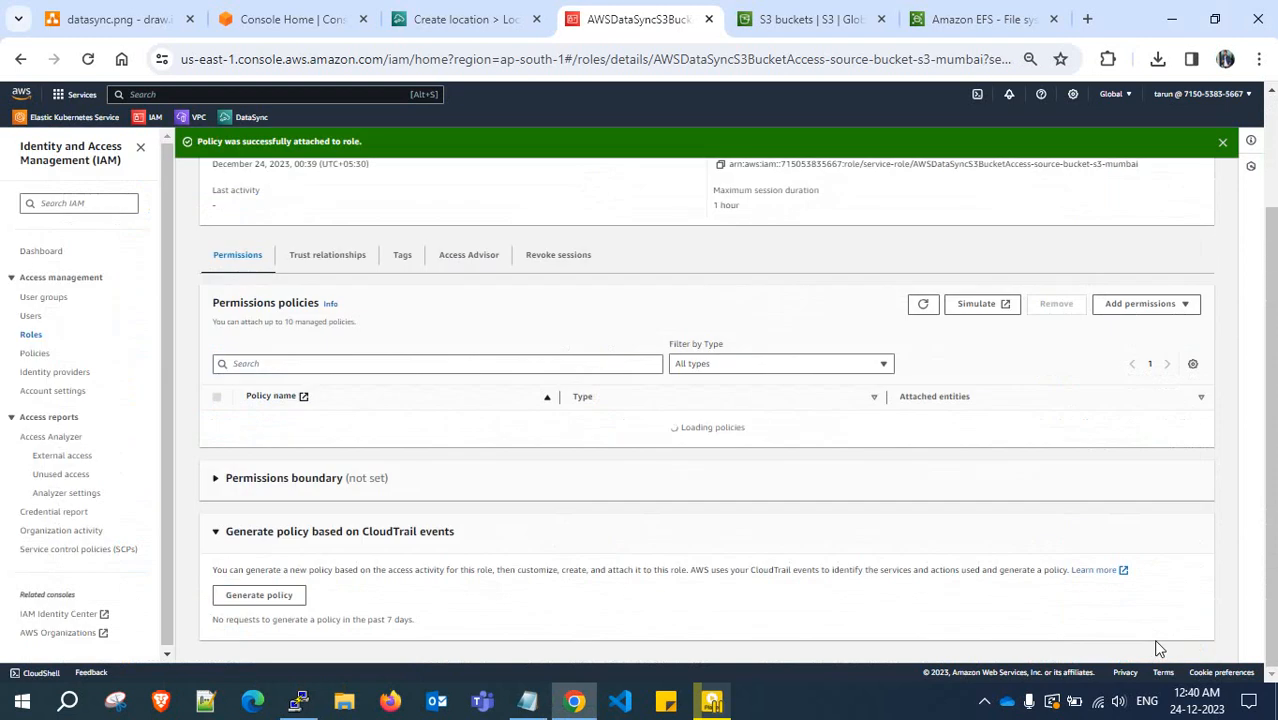
click(1222, 142)
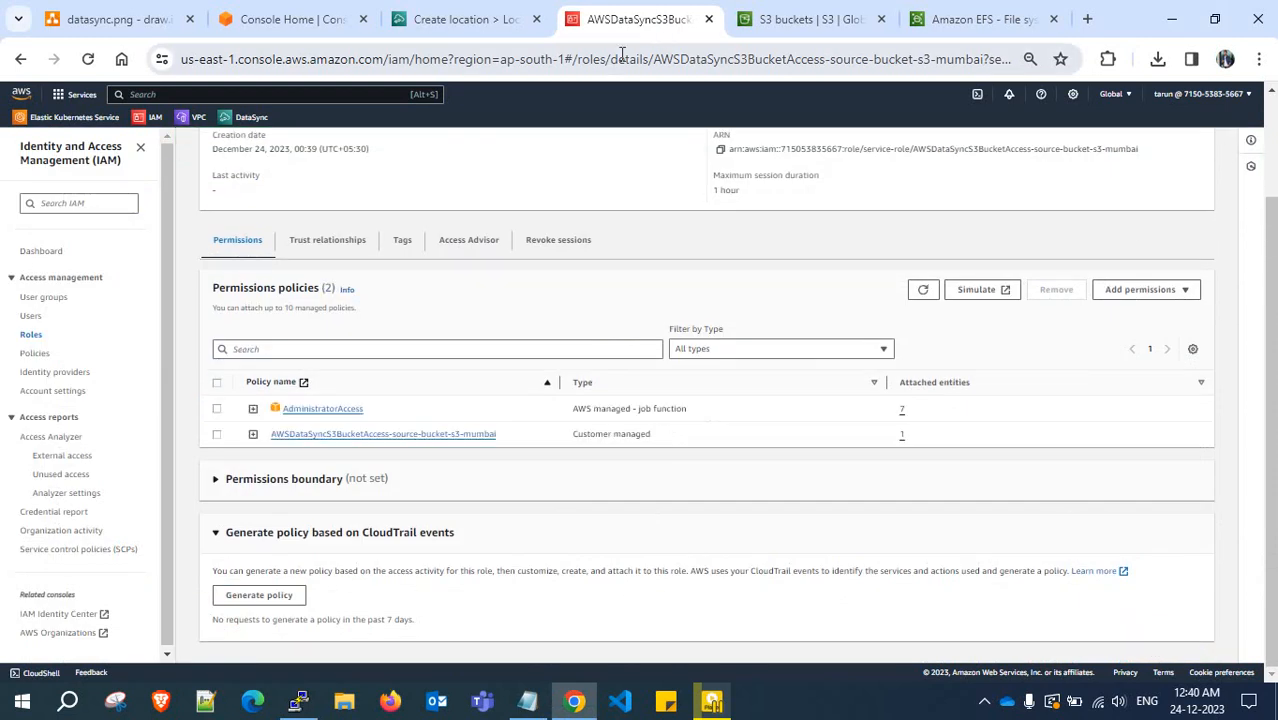
Close the IAM page, create the S3 location with the autogenerated role, and review its details
click(709, 19)
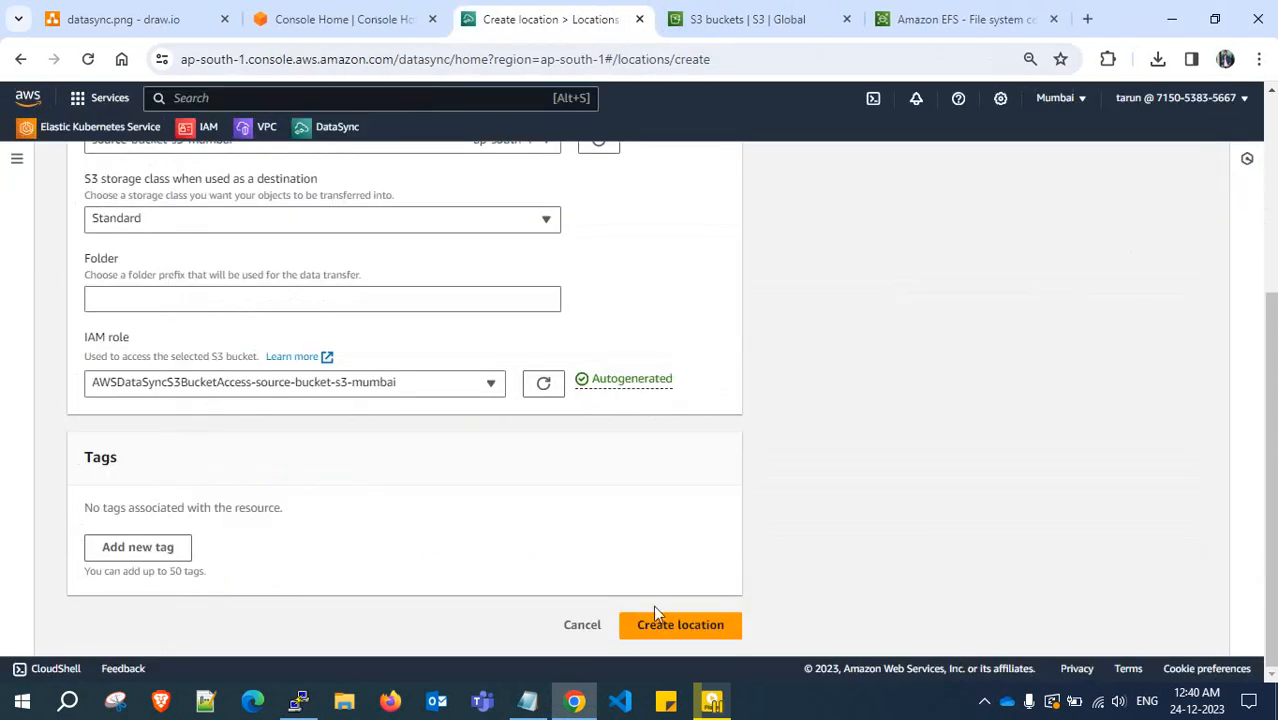
click(705, 625)
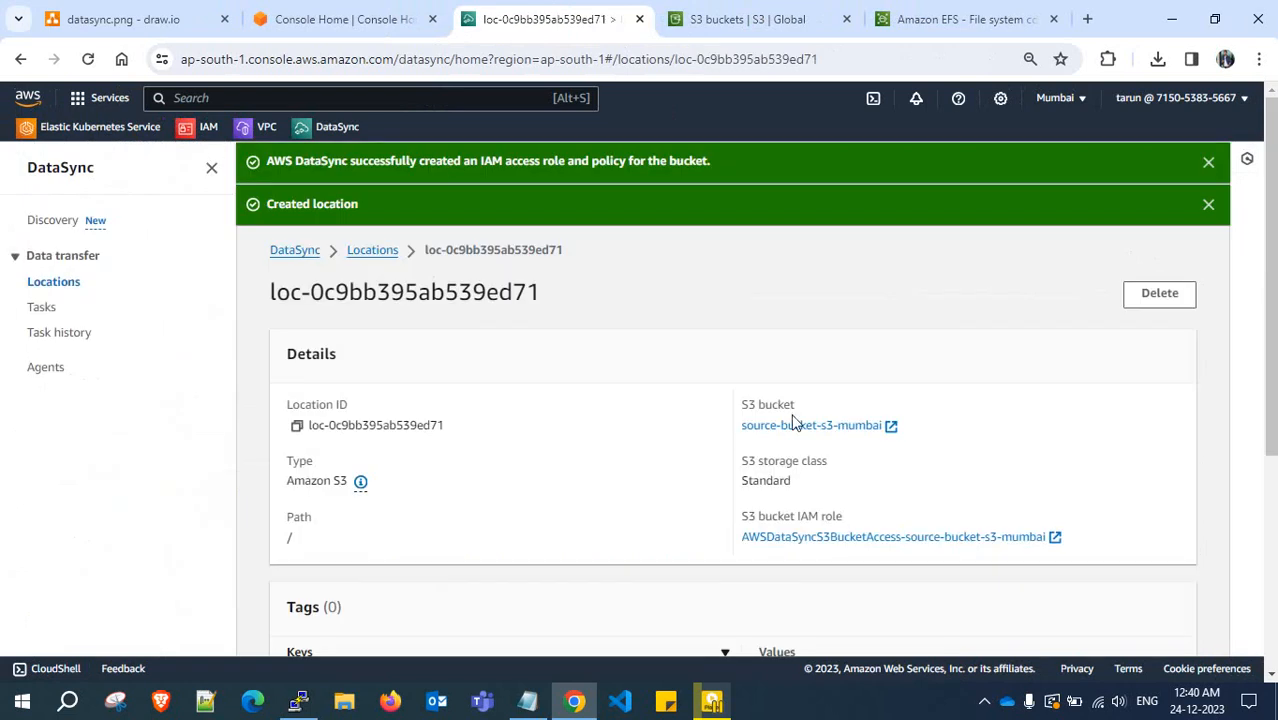
click(1208, 161)
click(1208, 161)
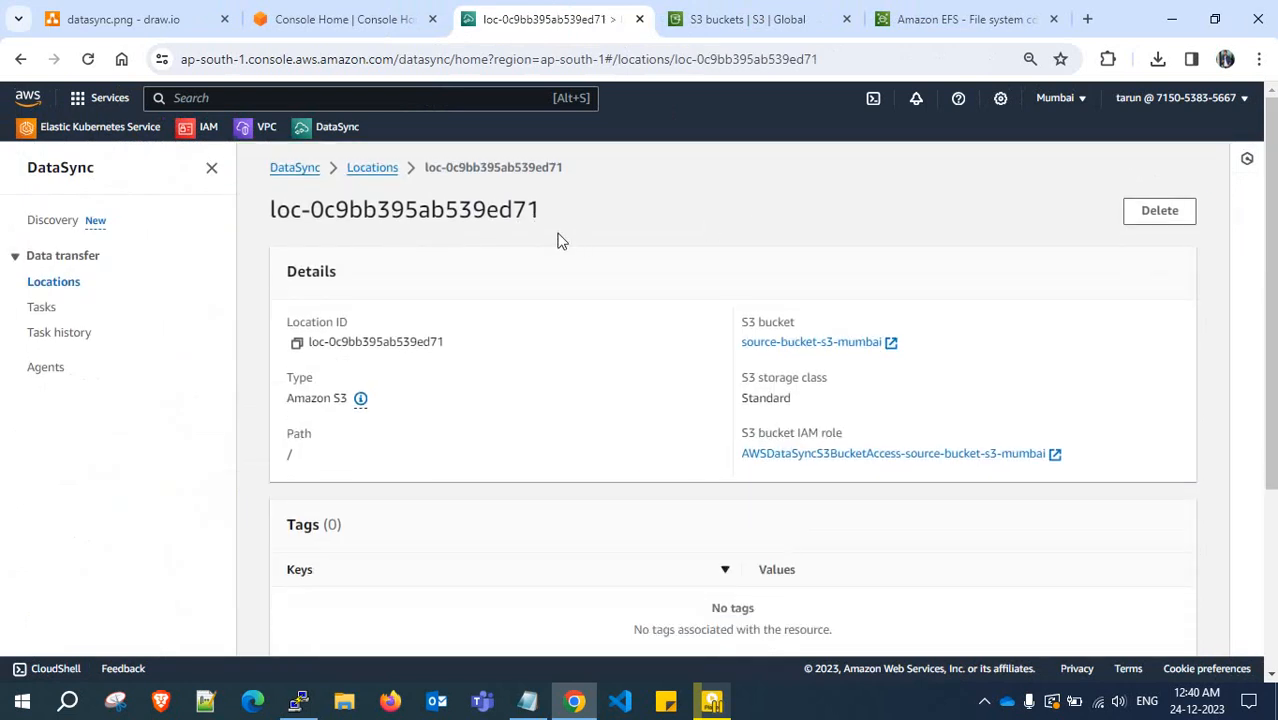
scroll(593, 308, down, 3)
scroll(596, 368, up, 3)
Start another DataSync location of type Amazon EFS file system, using the target-efs-data-sync file system
click(372, 168)
click(1112, 217)
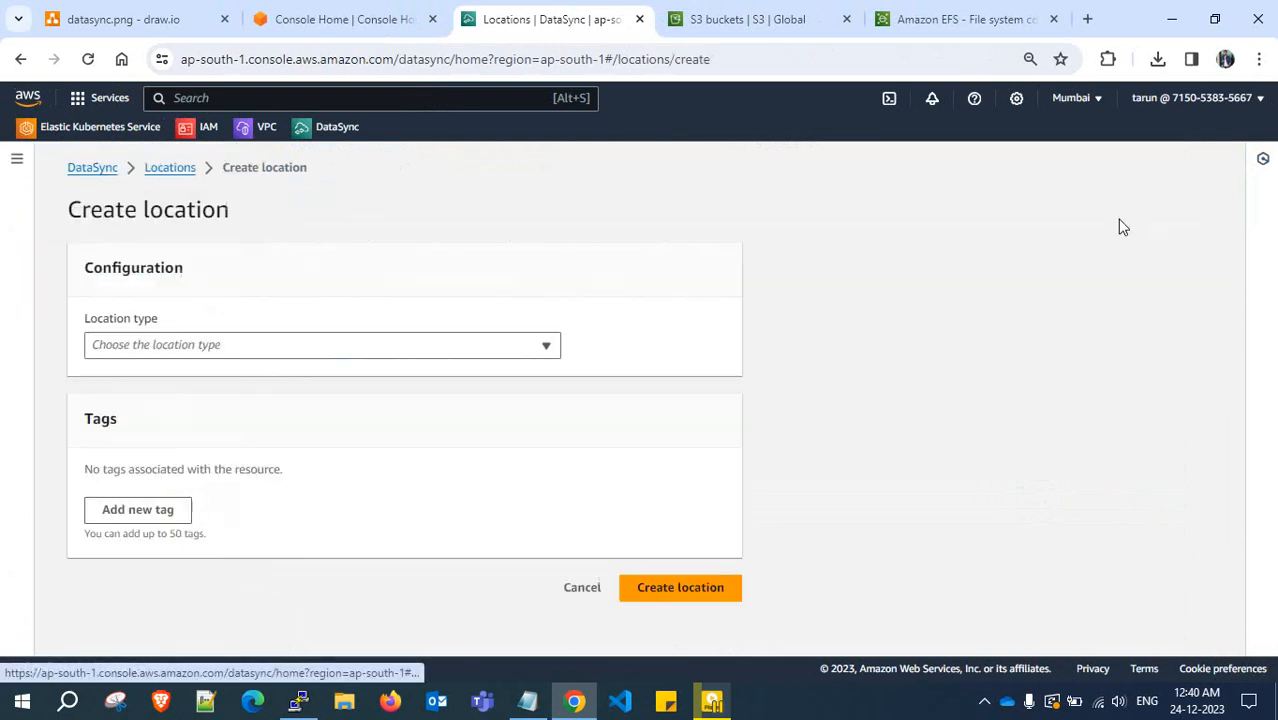
click(331, 345)
click(297, 372)
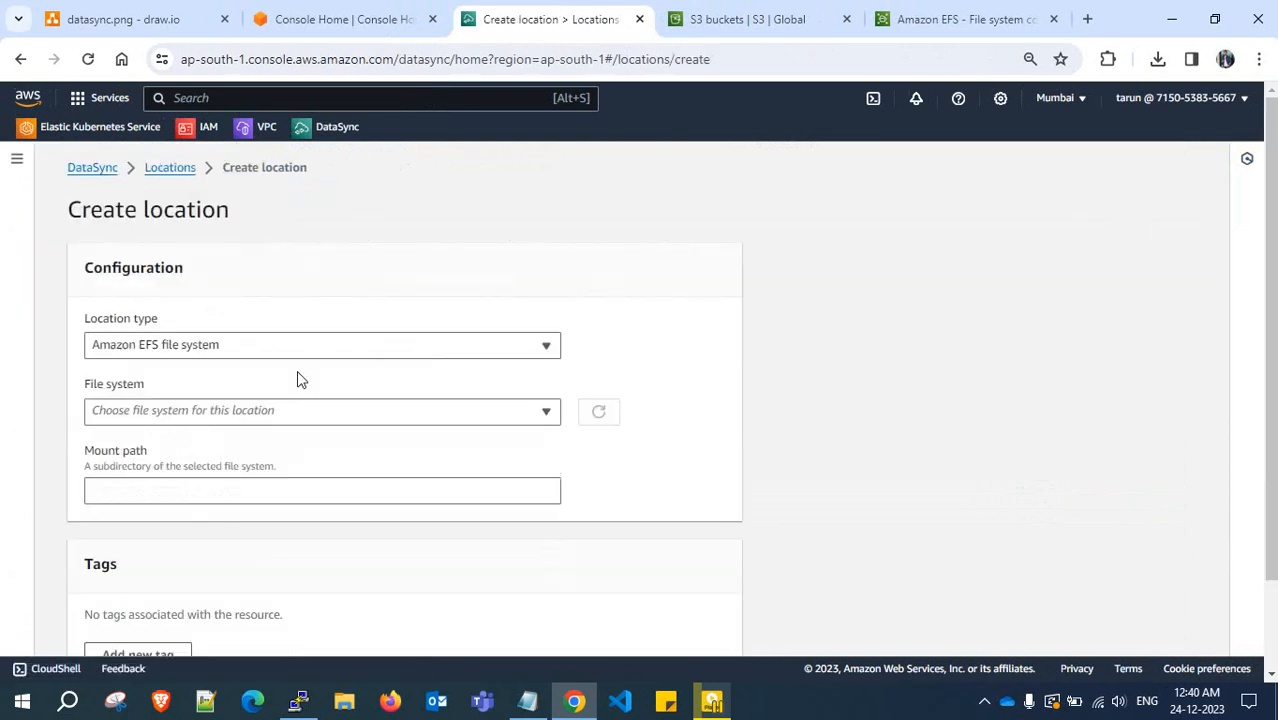
scroll(236, 322, down, 2)
click(251, 302)
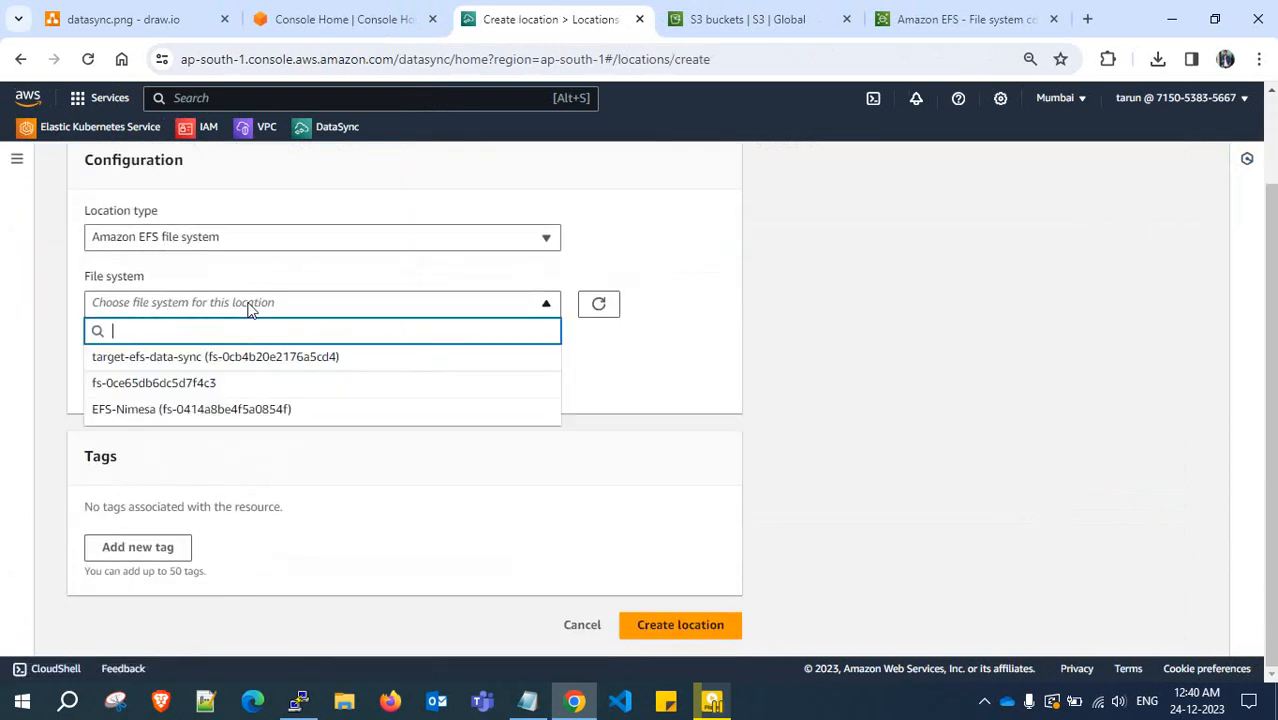
click(270, 357)
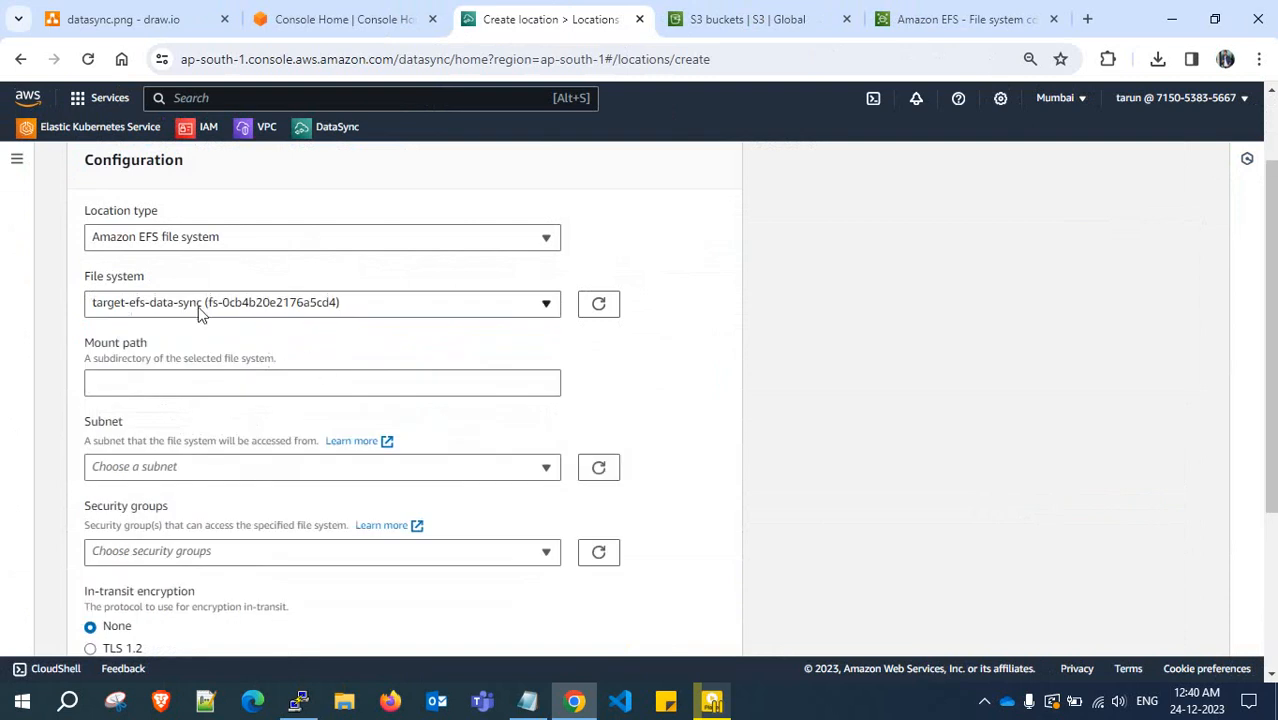
Assign the public1 subnet in ap-south-1a and the allow-all-data-sync security group to the EFS location
scroll(236, 322, down, 2)
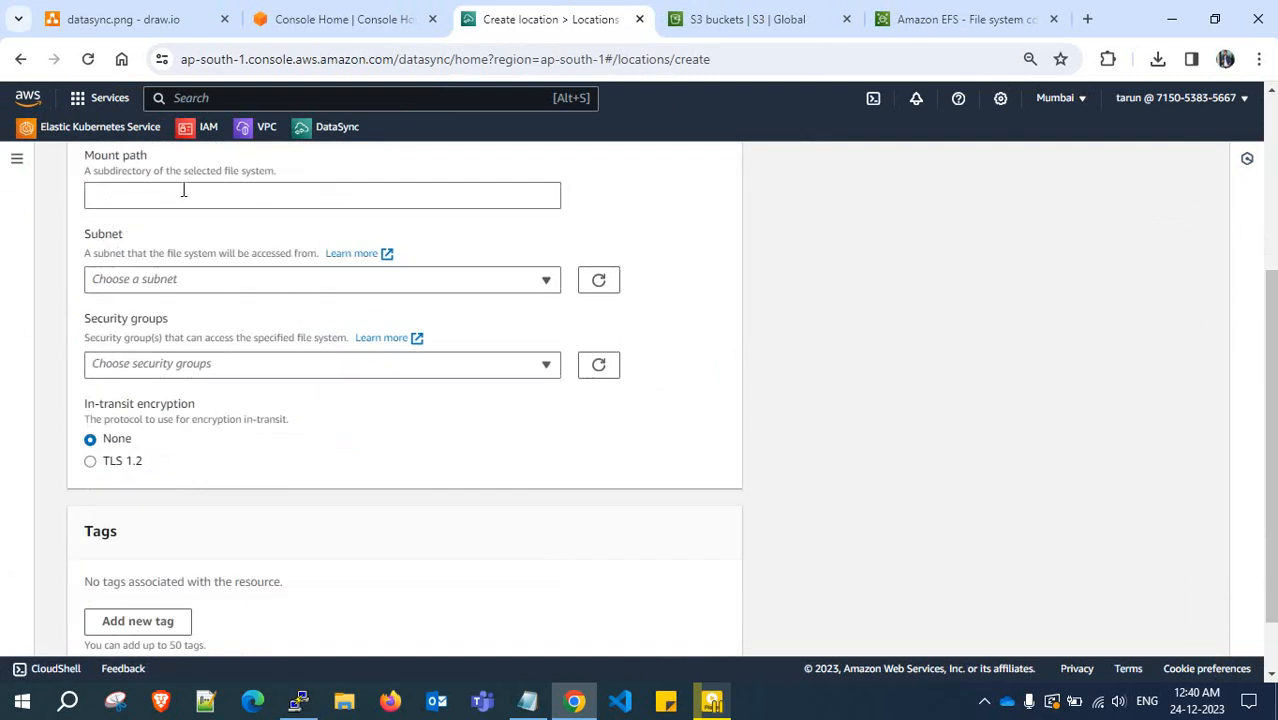
scroll(234, 251, up, 2)
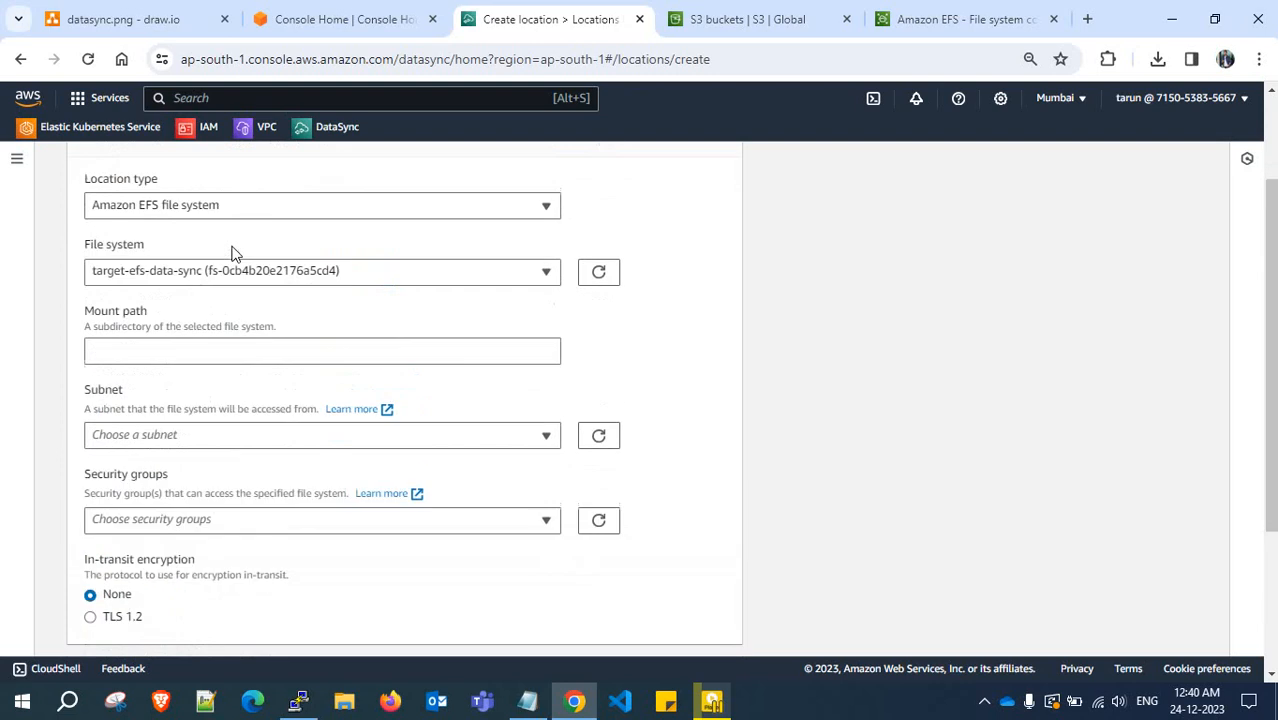
scroll(288, 382, down, 2)
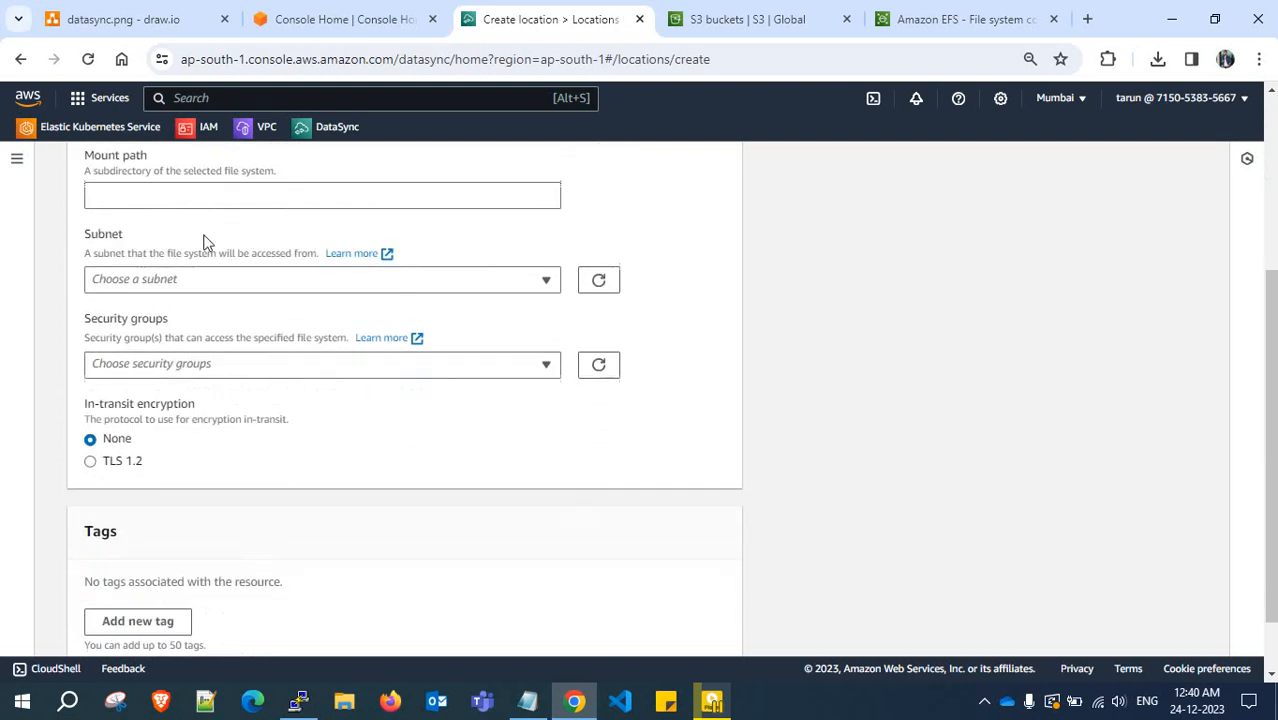
click(305, 283)
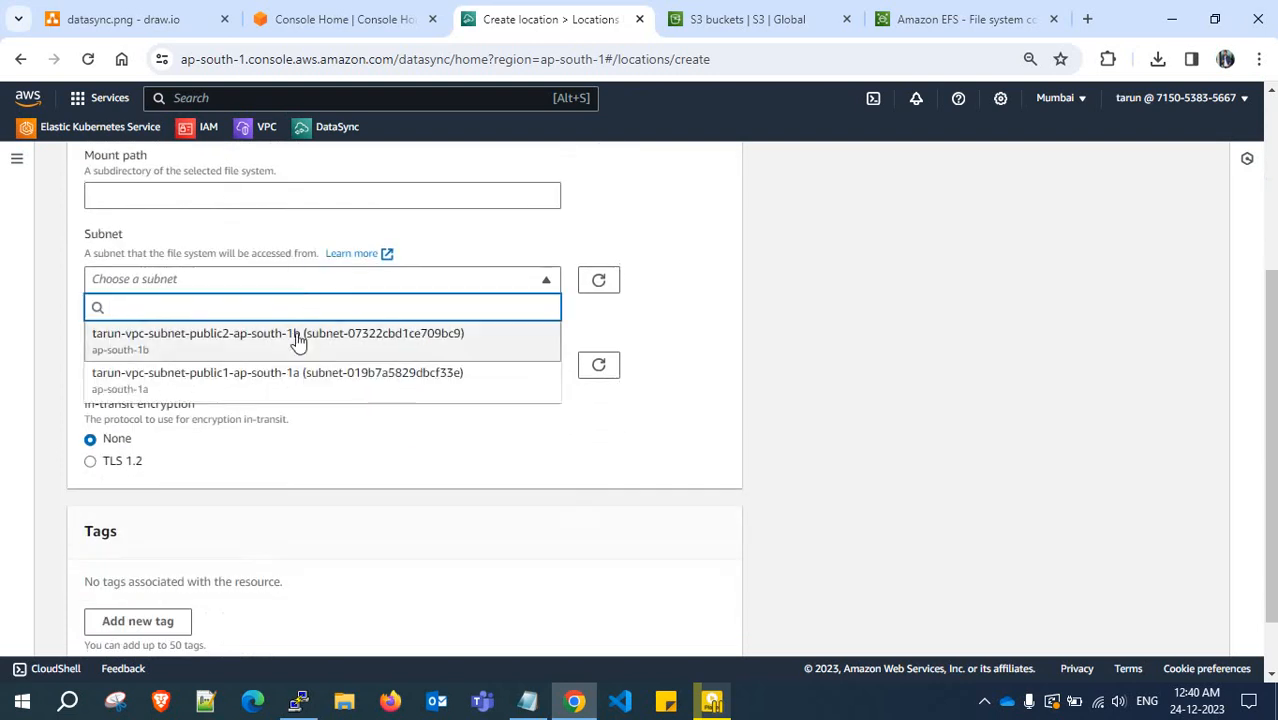
click(306, 372)
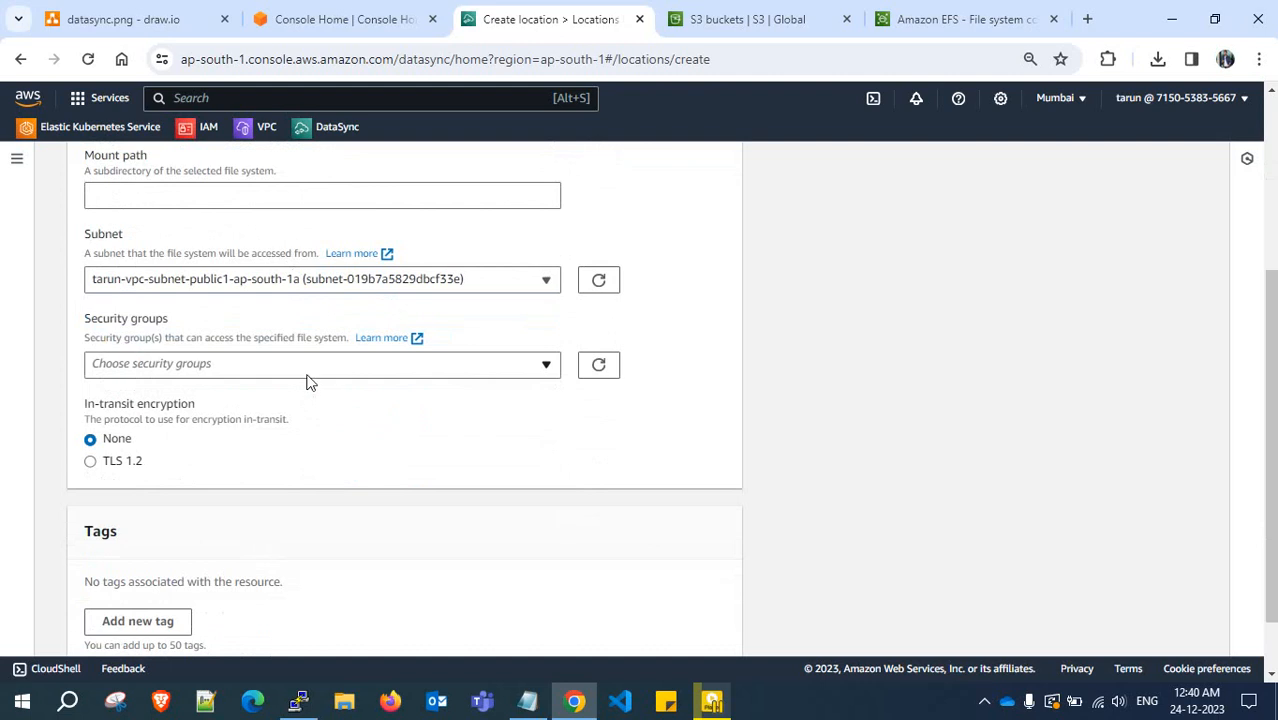
scroll(308, 378, down, 1)
click(324, 300)
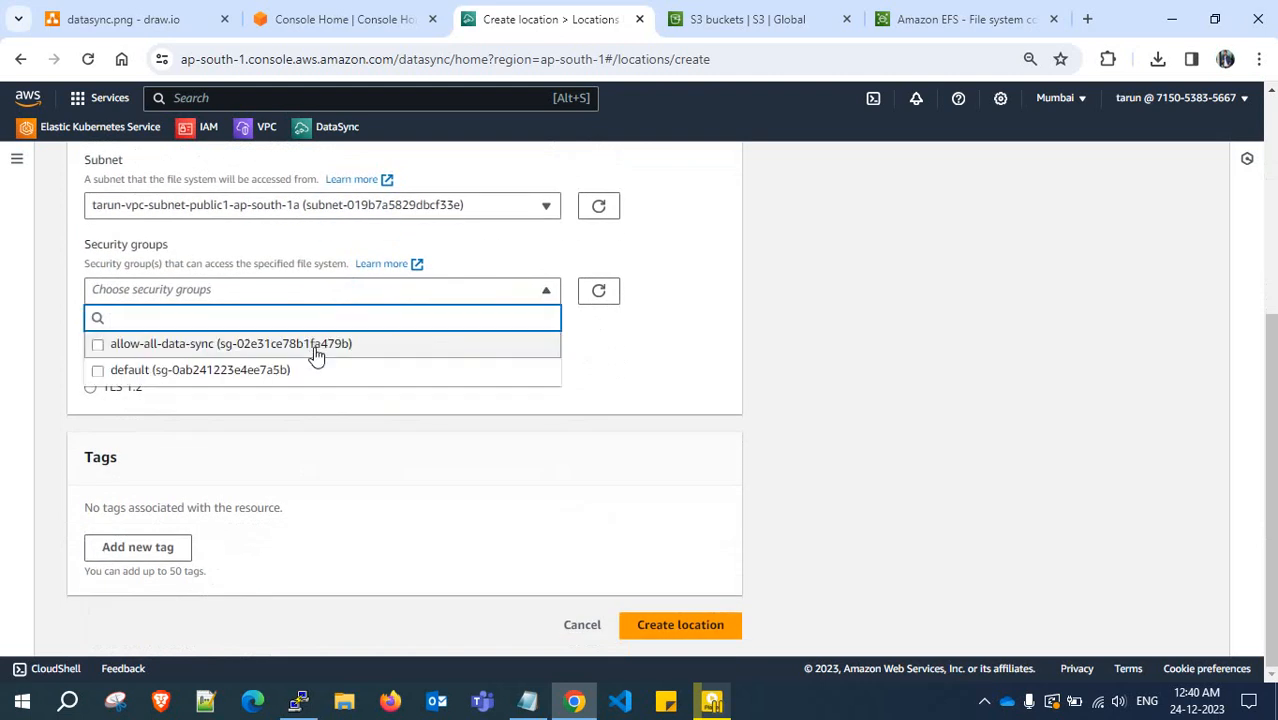
click(394, 347)
scroll(305, 360, down, 1)
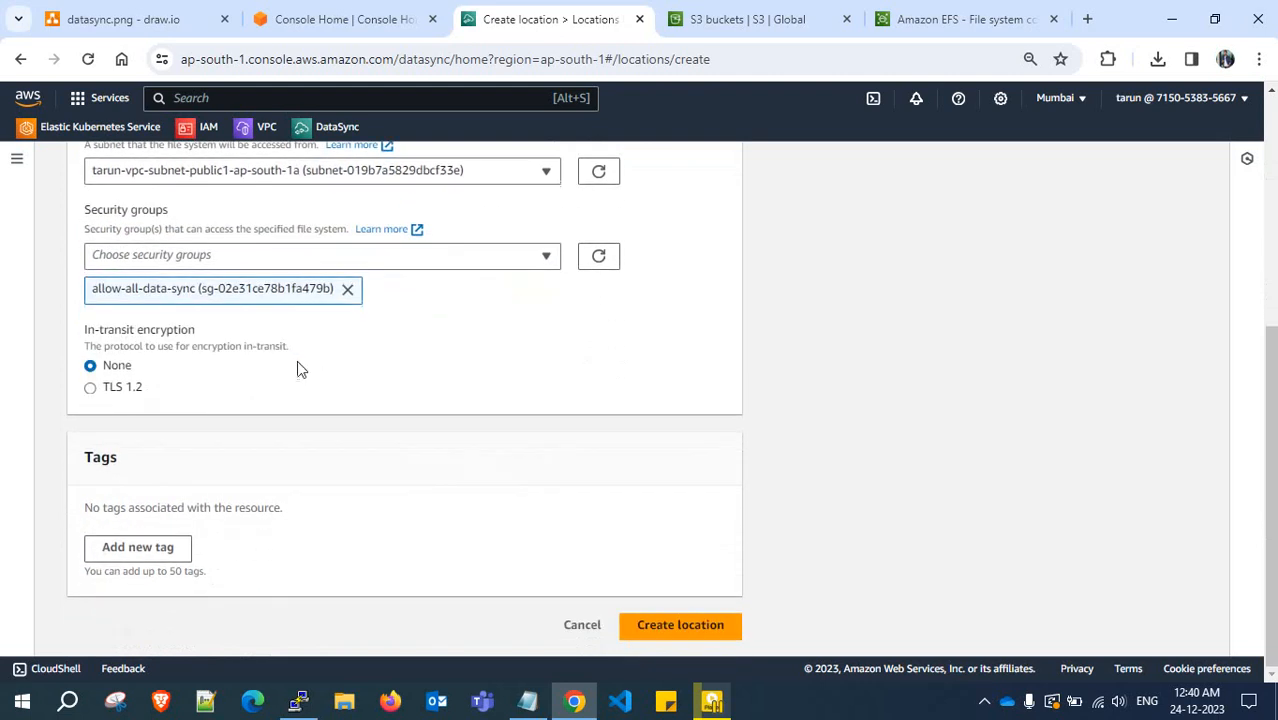
Set in-transit encryption to None and create the EFS location
click(112, 390)
click(116, 370)
scroll(509, 361, up, 3)
scroll(510, 364, down, 3)
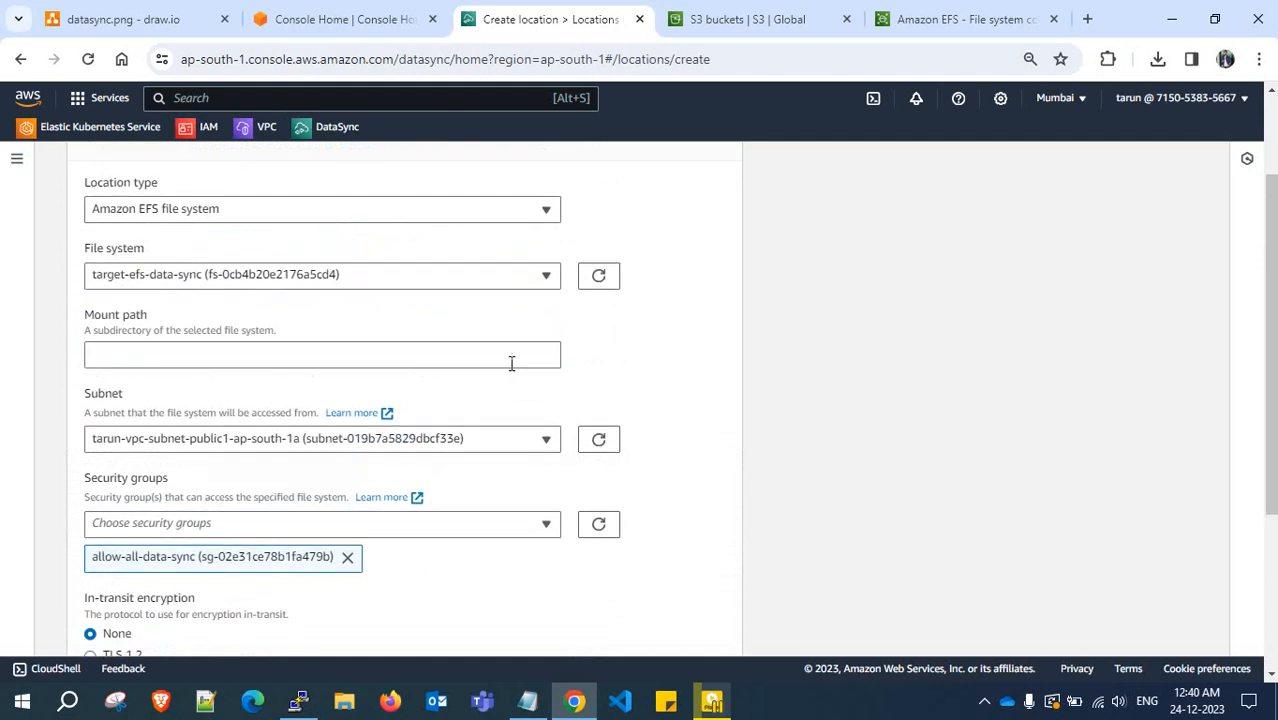
click(700, 627)
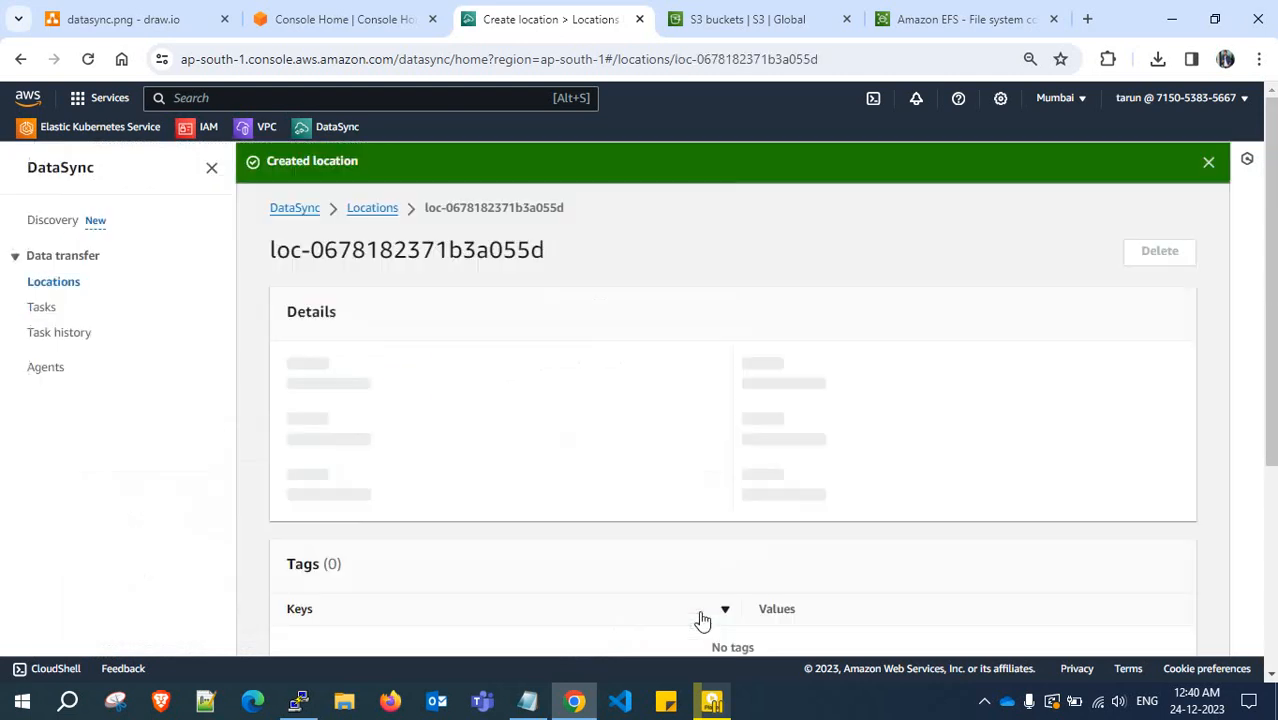
click(1207, 163)
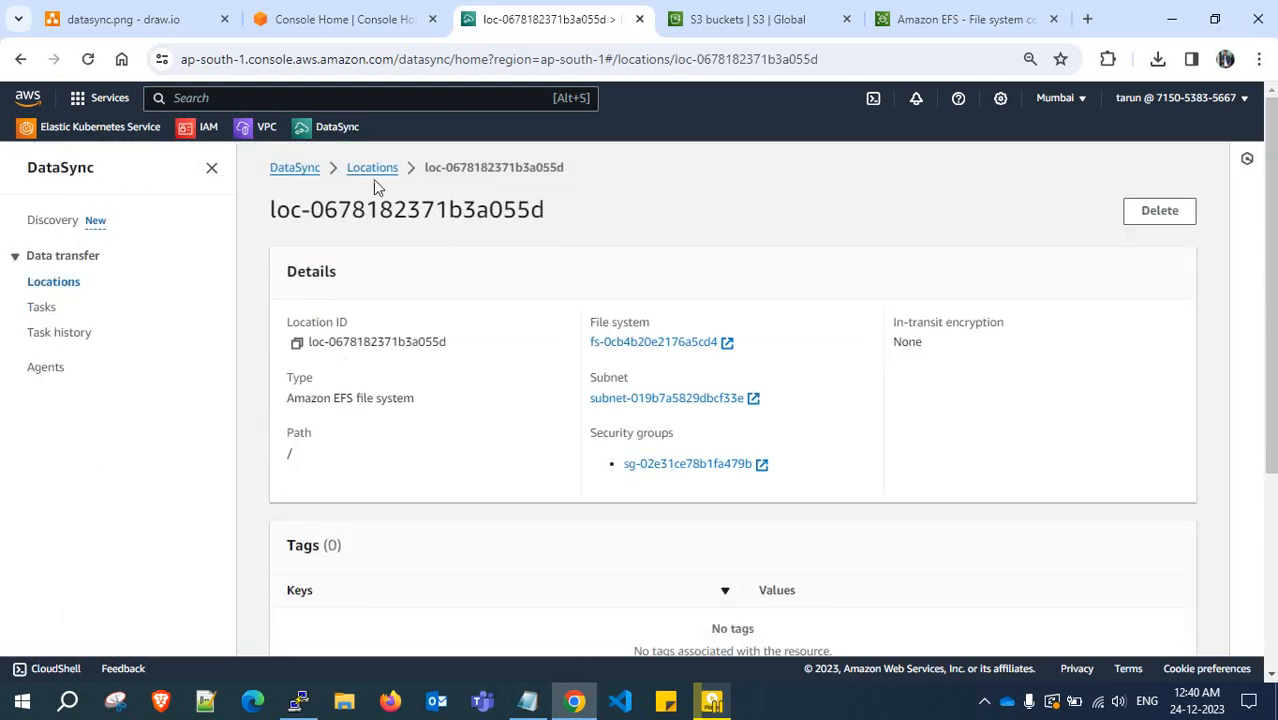
Review the new EFS location's details and return to the list of locations
scroll(470, 280, down, 3)
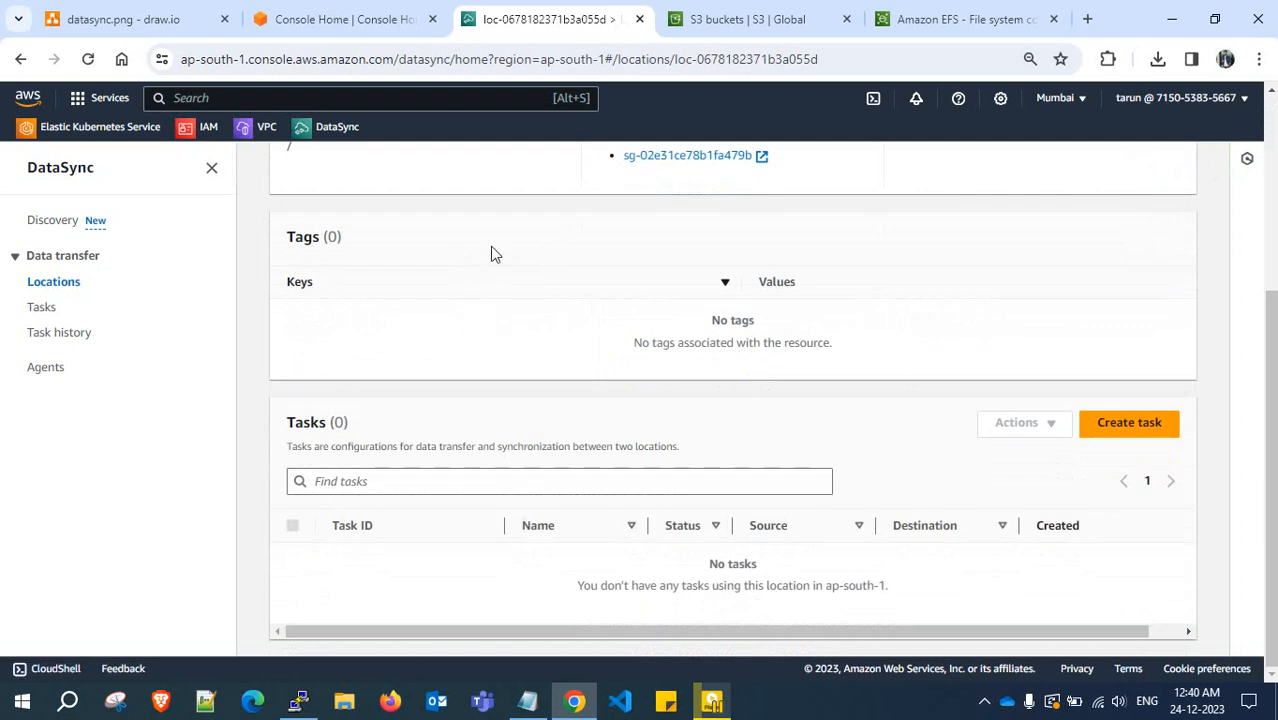
scroll(491, 254, up, 5)
click(375, 170)
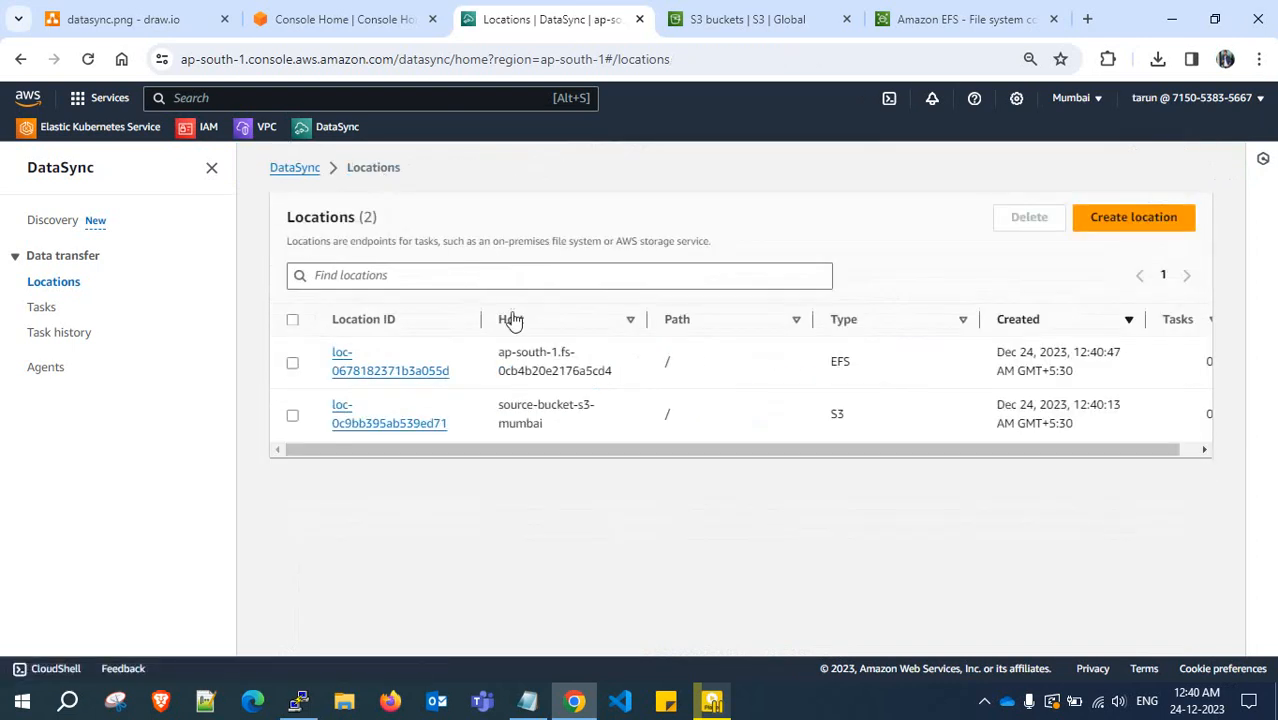
Open the details of the DataSync agent data-sync-agent and start creating a task there
click(47, 368)
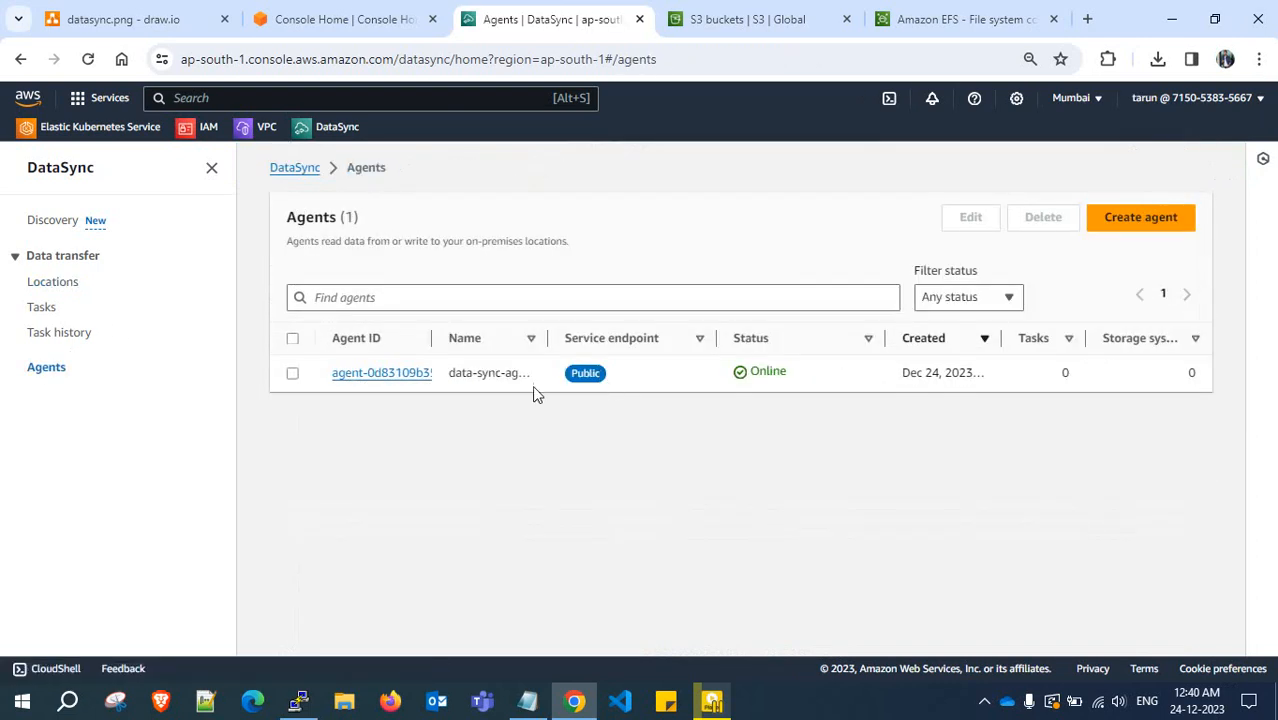
click(412, 386)
scroll(508, 388, down, 6)
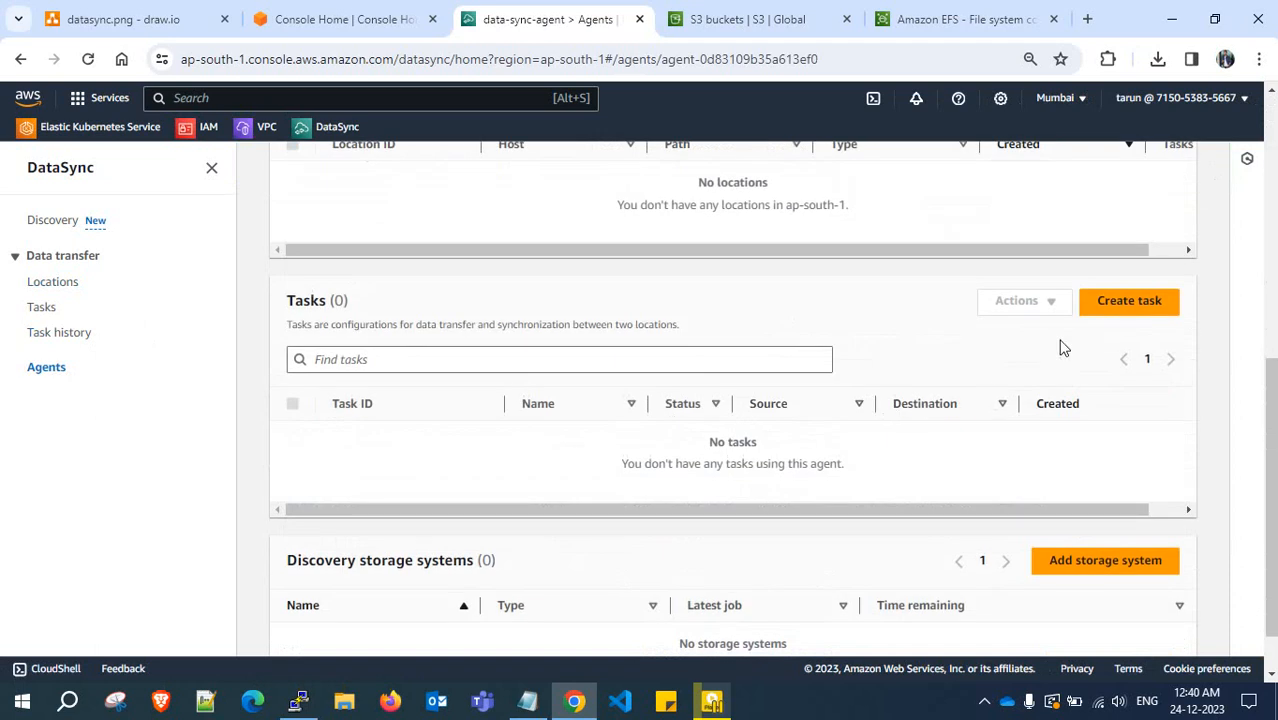
click(1129, 303)
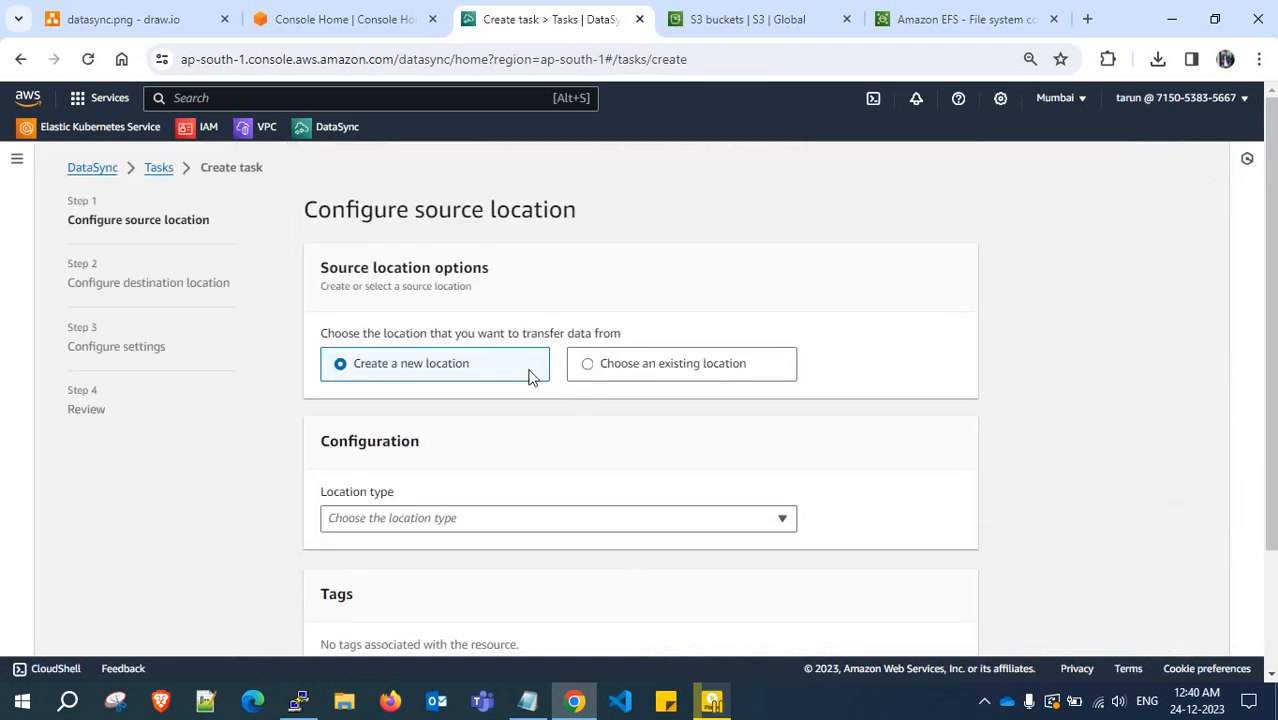
Examine the source-to-destination flow in the datasync.png draw.io diagram and return to the DataSync task's source configuration
drag(420, 215, 590, 211)
click(123, 19)
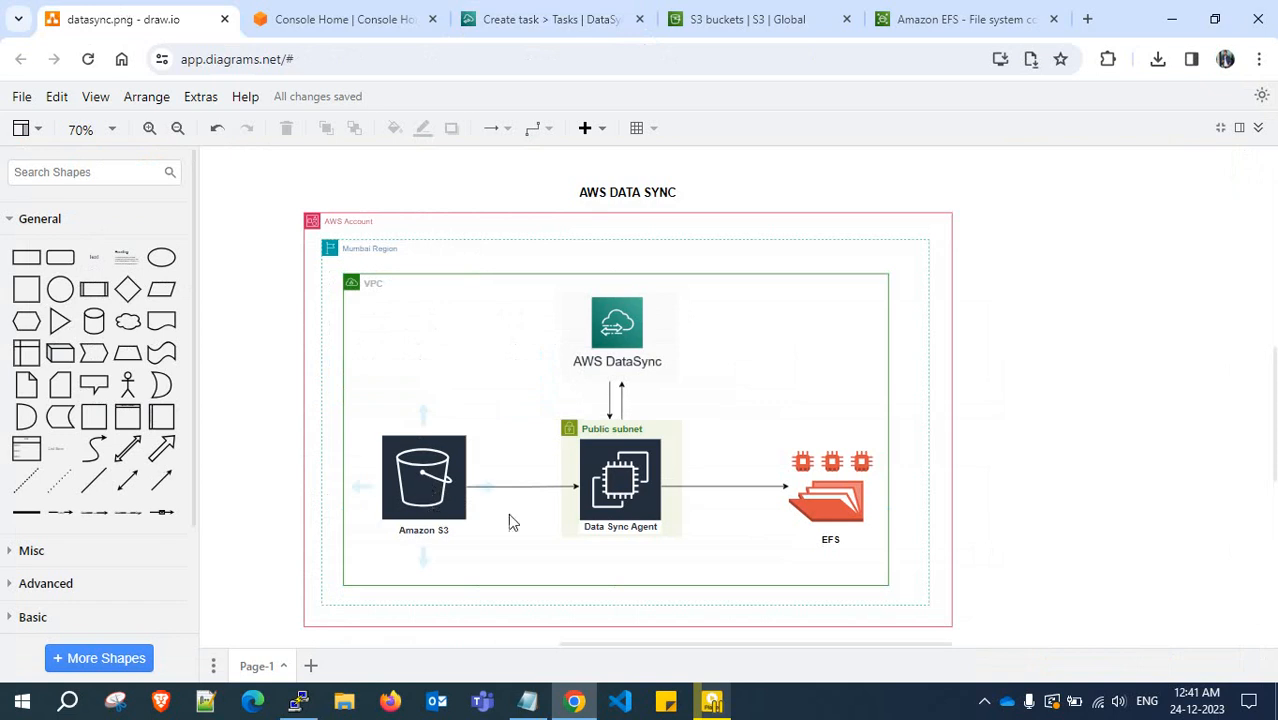
click(352, 10)
click(122, 14)
click(595, 14)
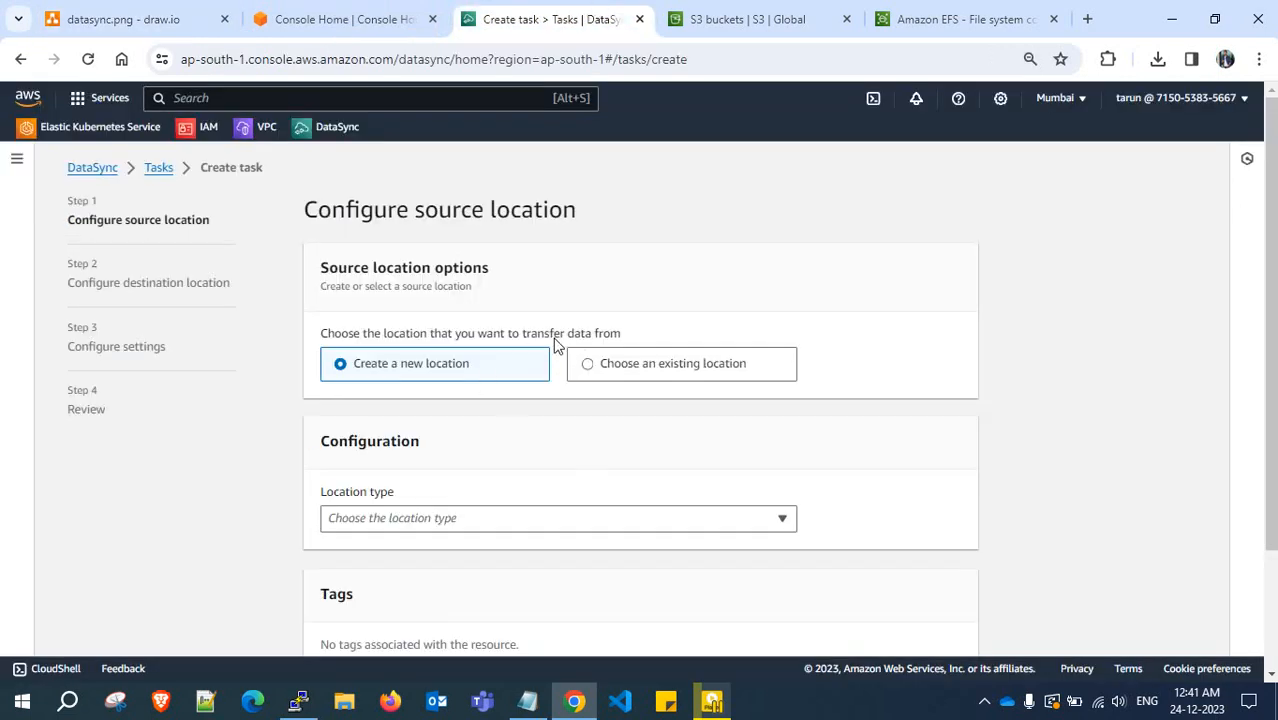
Set the task's source to the existing location s3://source-bucket-s3-mumbai/ and continue to the destination configuration
drag(556, 343, 620, 340)
click(443, 372)
click(605, 364)
scroll(610, 377, down, 1)
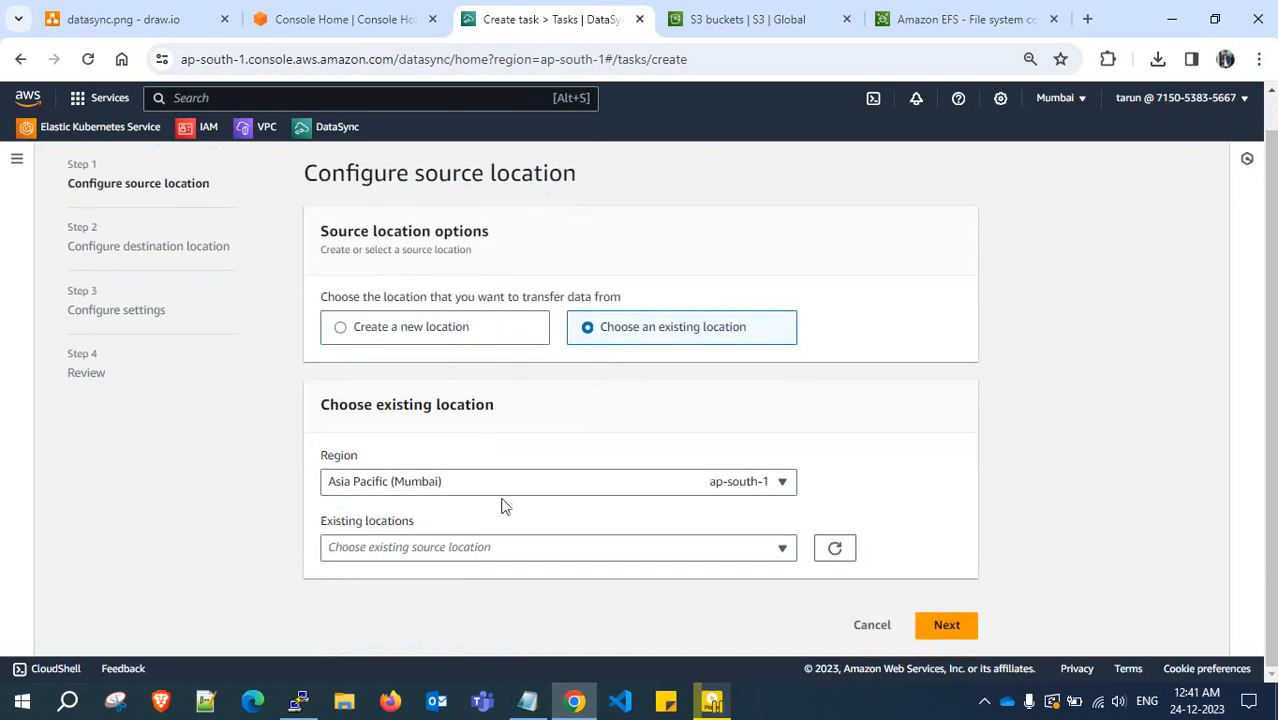
click(512, 549)
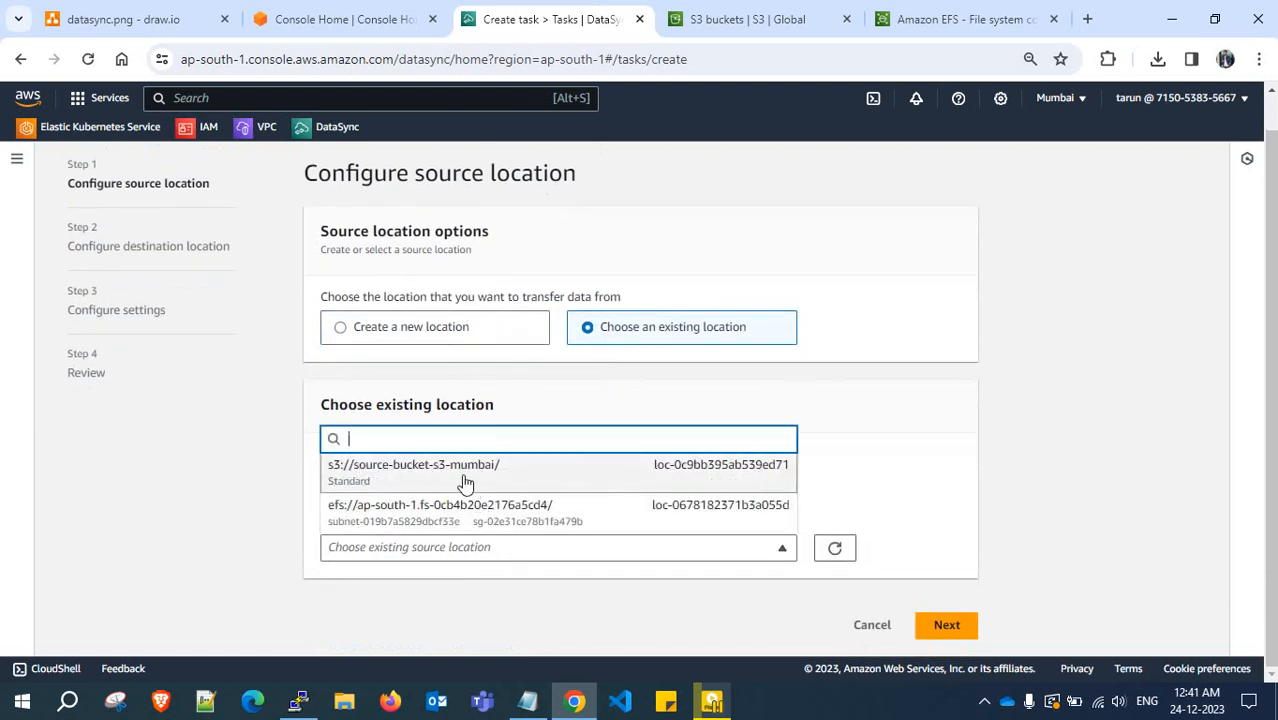
click(502, 478)
scroll(760, 481, down, 1)
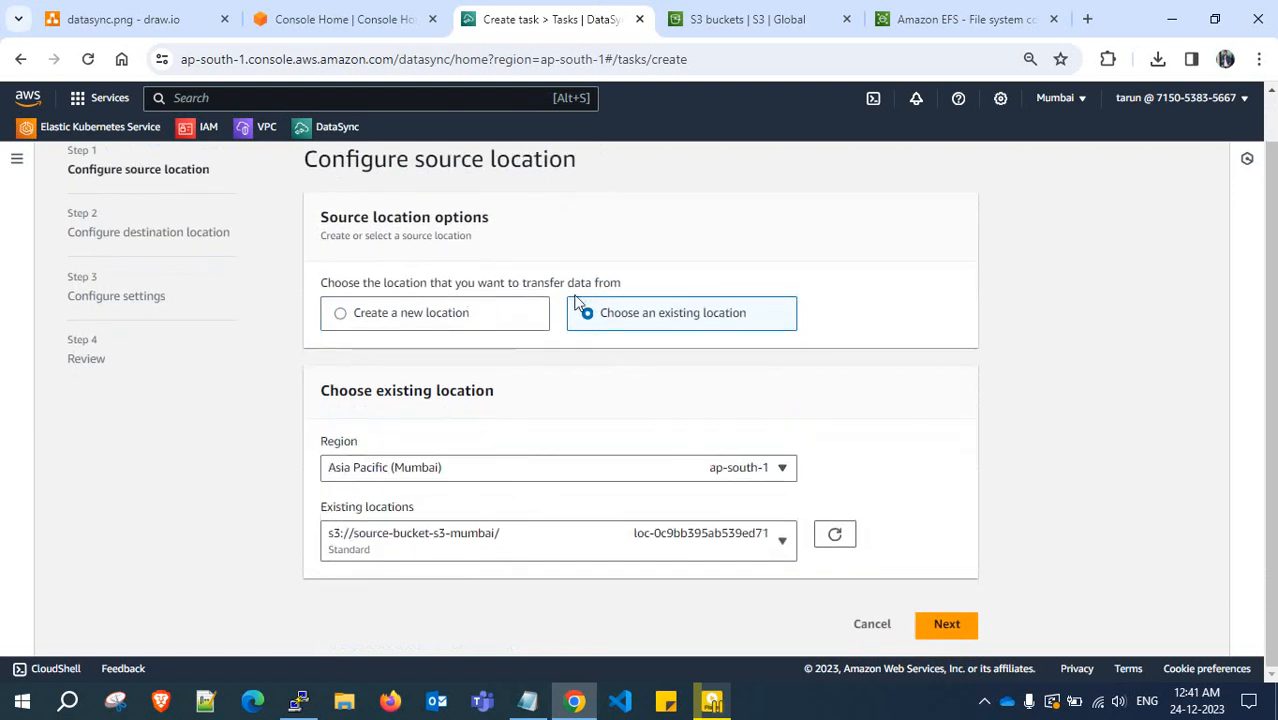
drag(577, 284, 622, 299)
click(351, 197)
drag(319, 219, 413, 217)
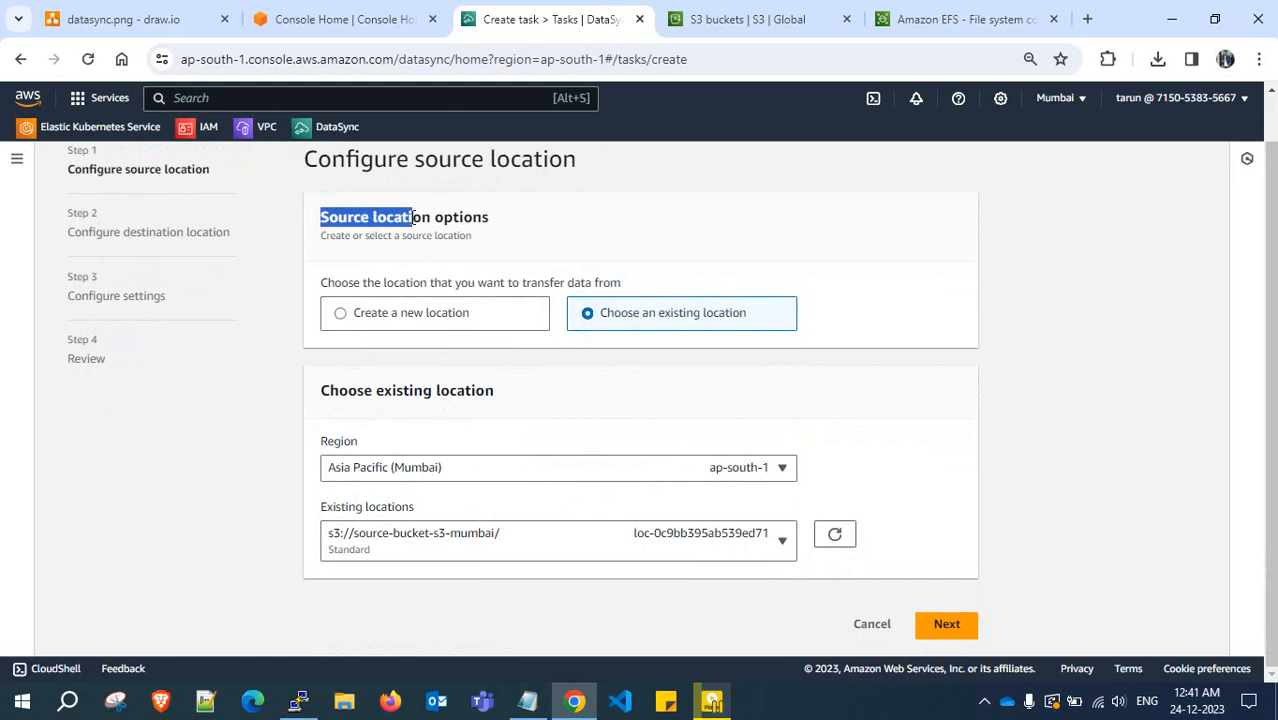
click(413, 217)
click(944, 624)
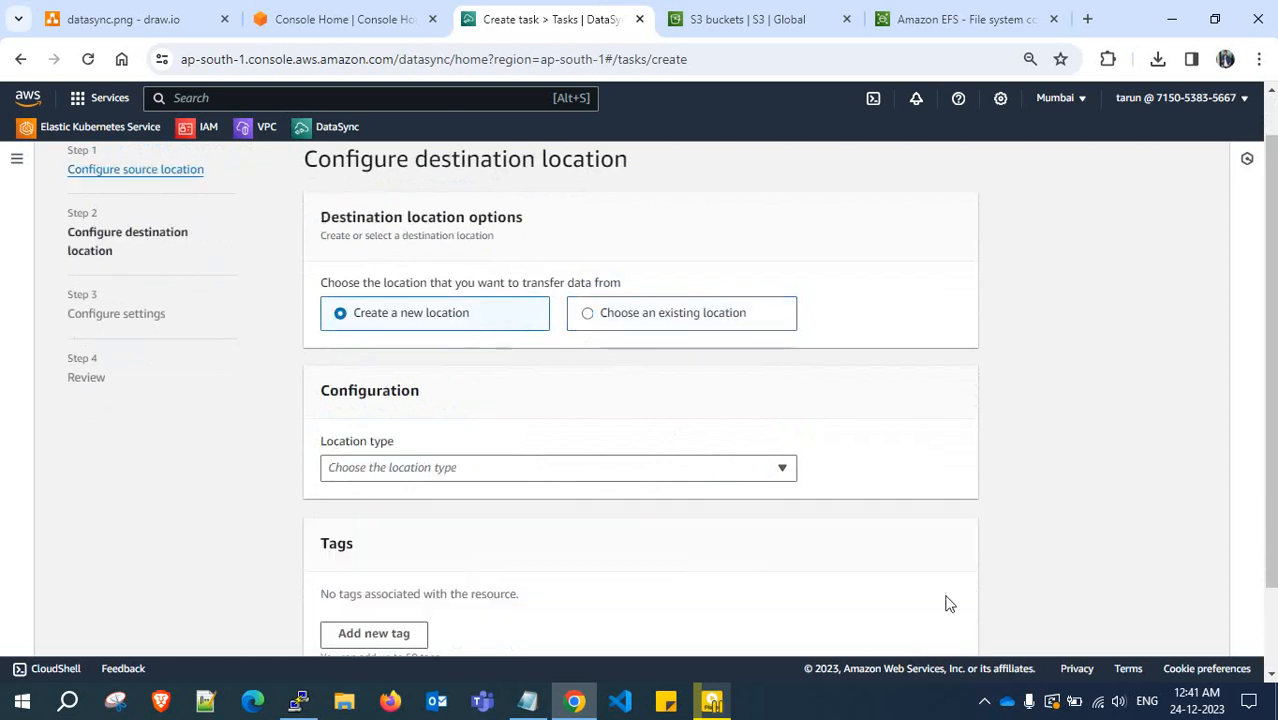
Set the task's destination to the existing location efs://ap-south-1.fs-0cb4b20e2176a5cd4/ in Asia Pacific (Mumbai)
click(676, 316)
click(510, 552)
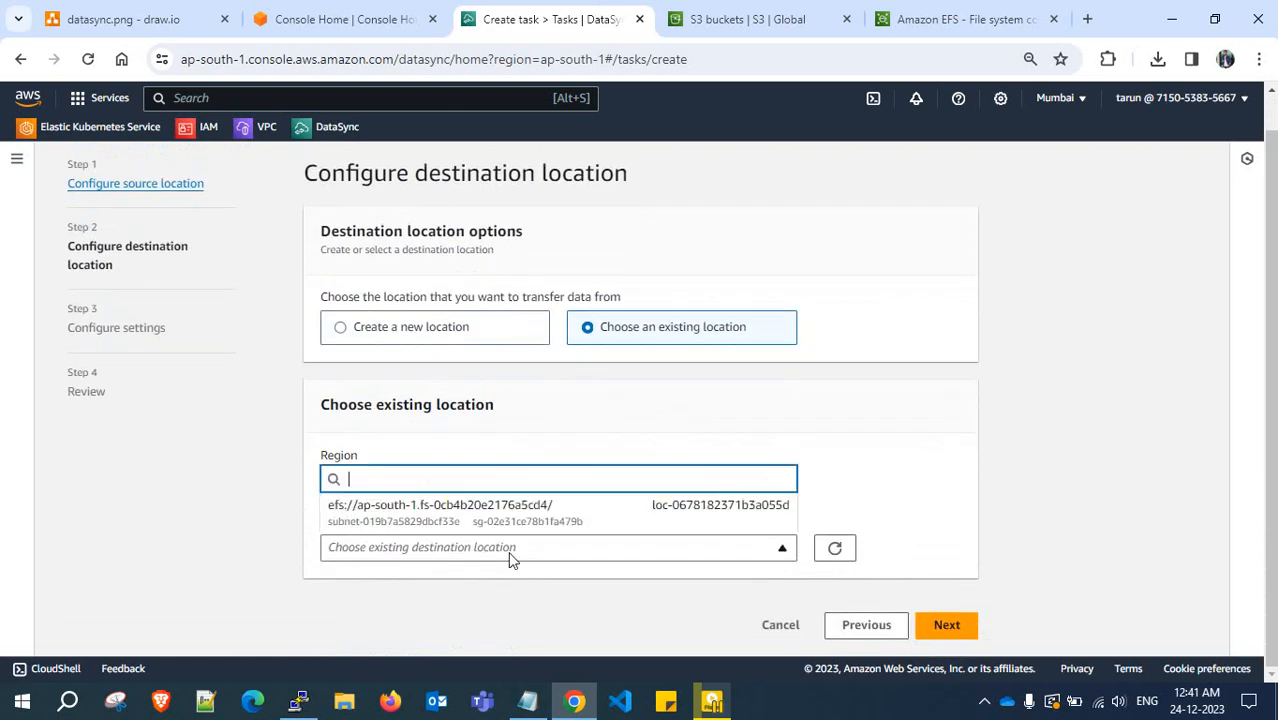
click(500, 515)
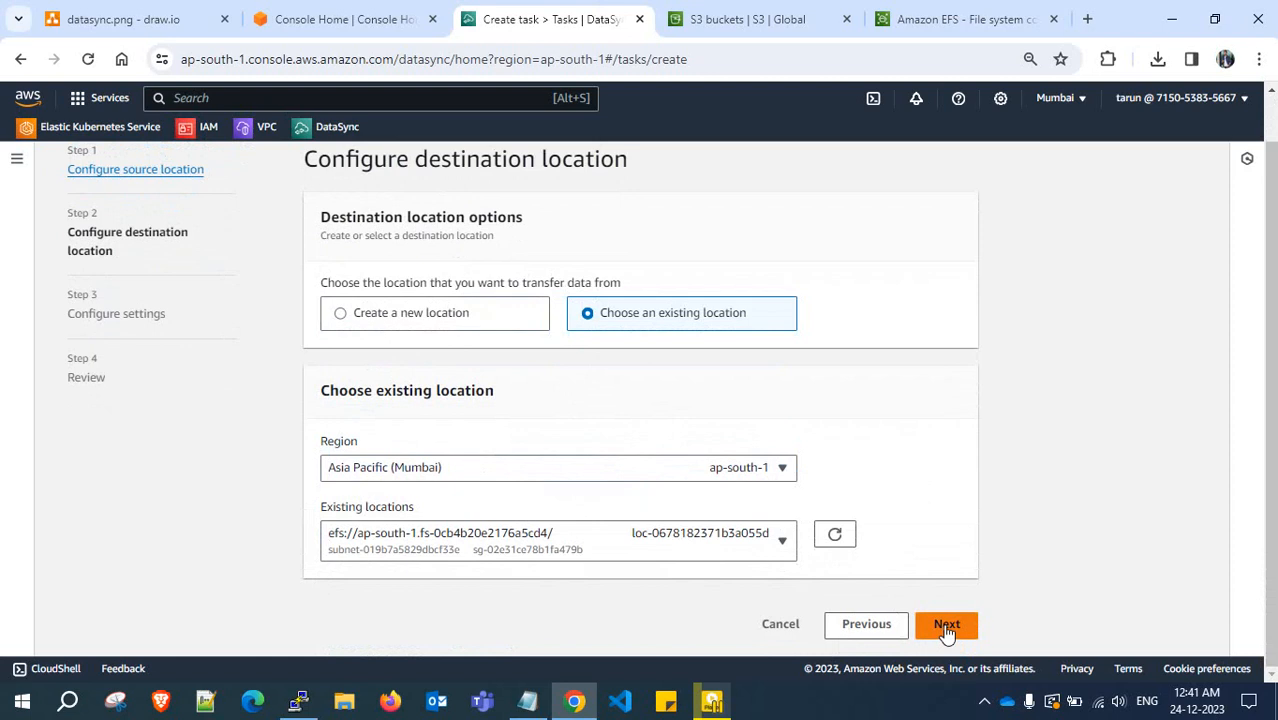
drag(323, 216, 474, 217)
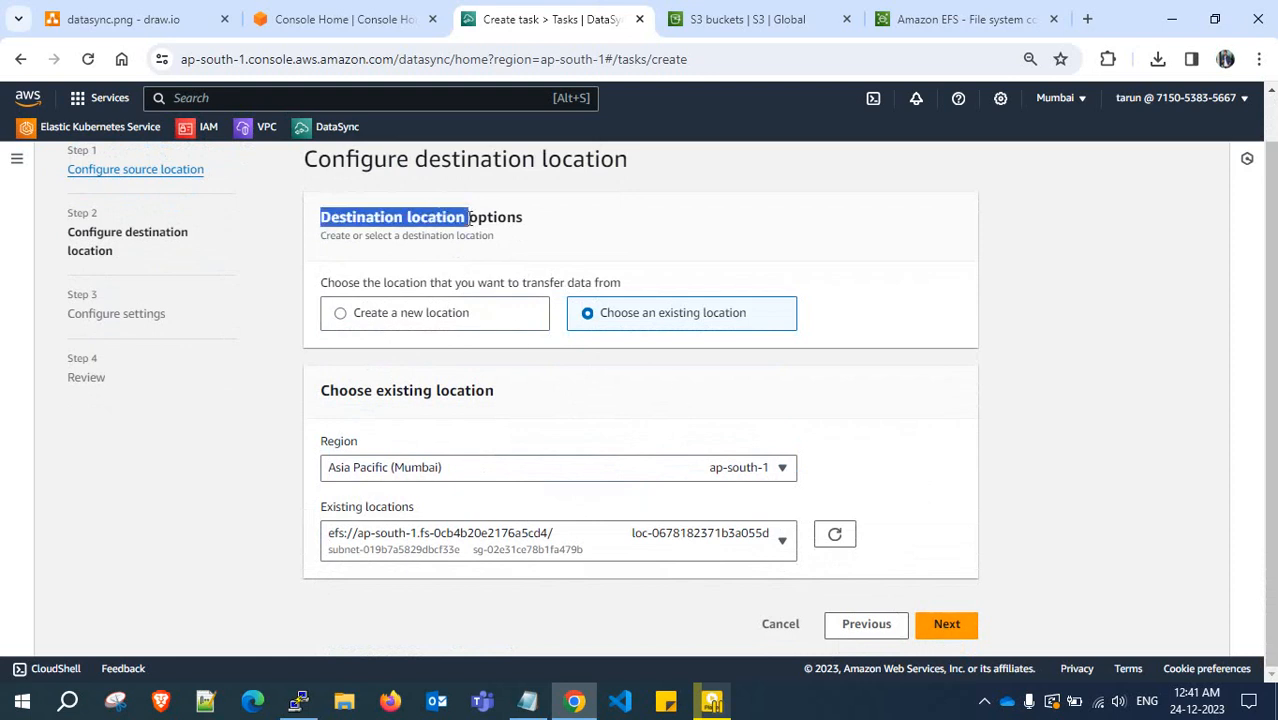
click(474, 217)
Continue to the task settings and enter "moving1 file" as the task name
click(942, 623)
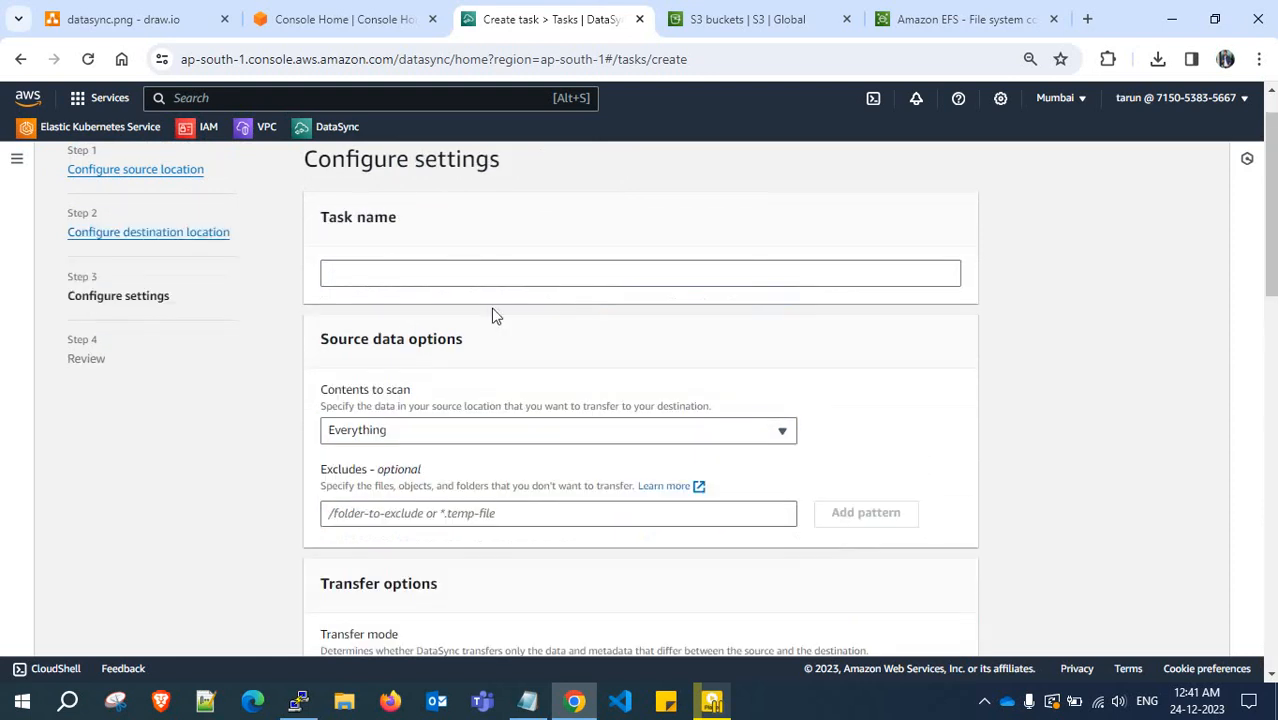
click(457, 273)
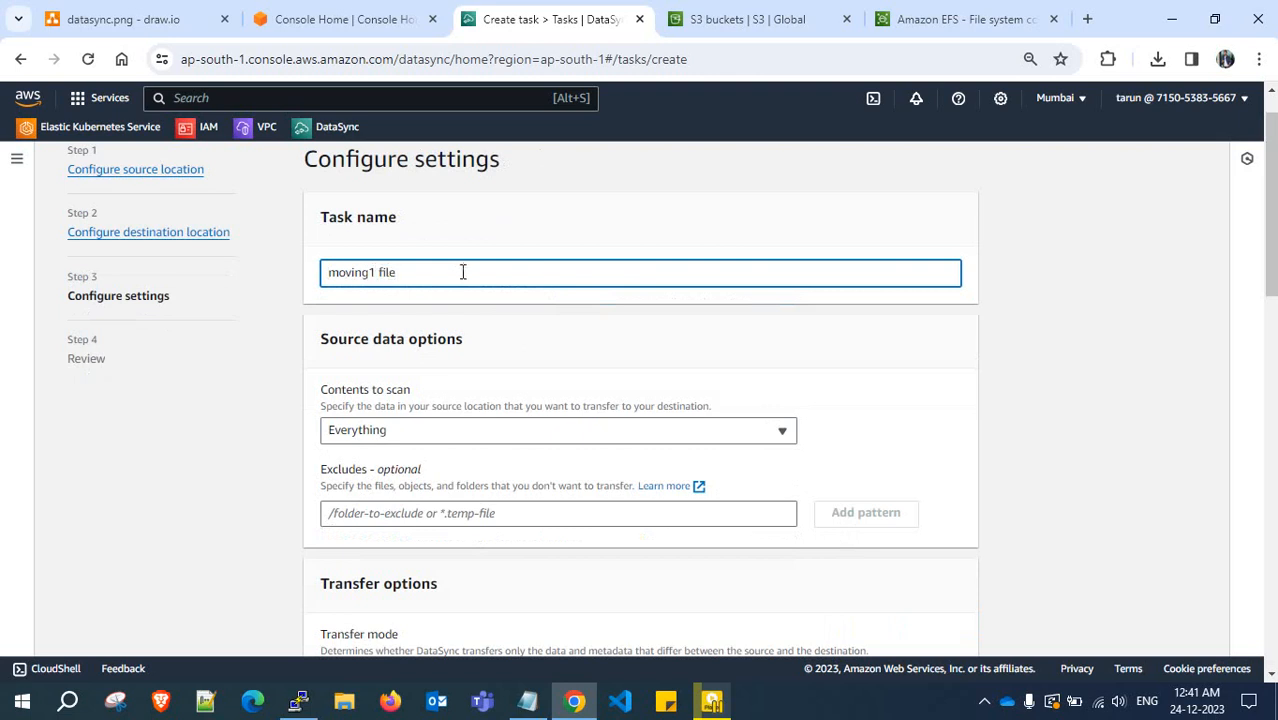
Open source-bucket-s3-mumbai in the S3 console and start adding files to a new upload
click(855, 8)
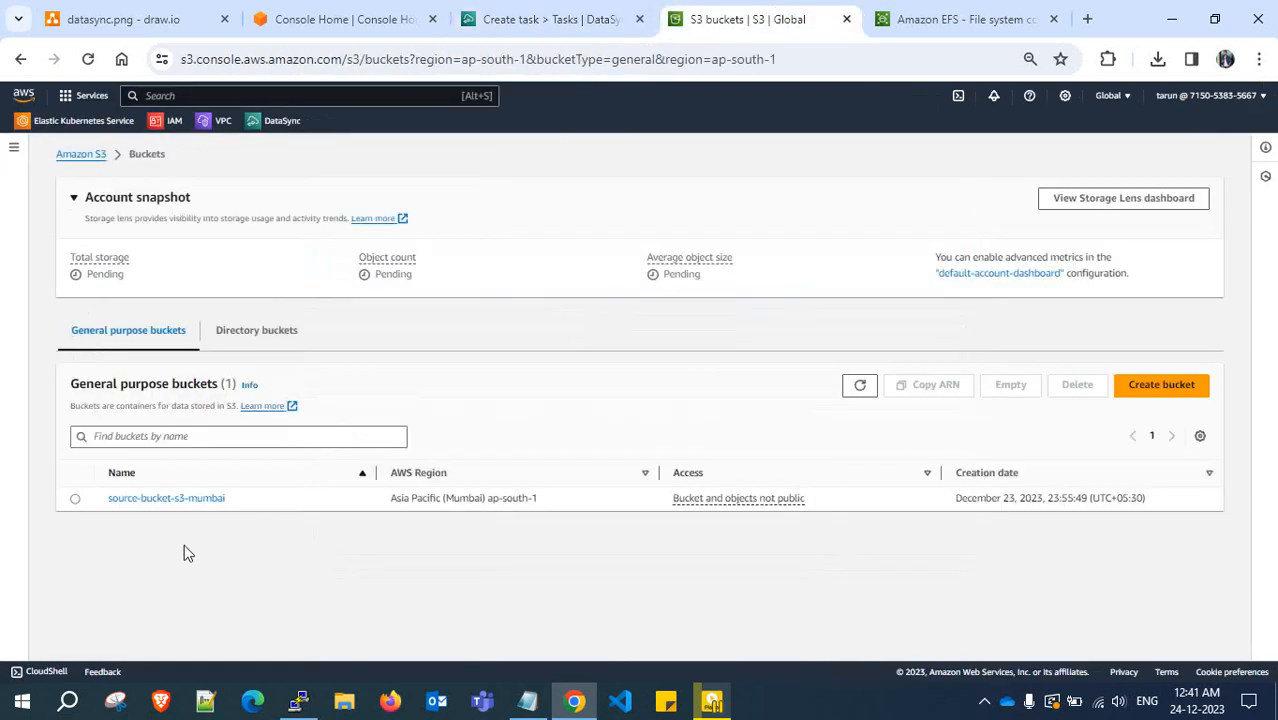
click(203, 499)
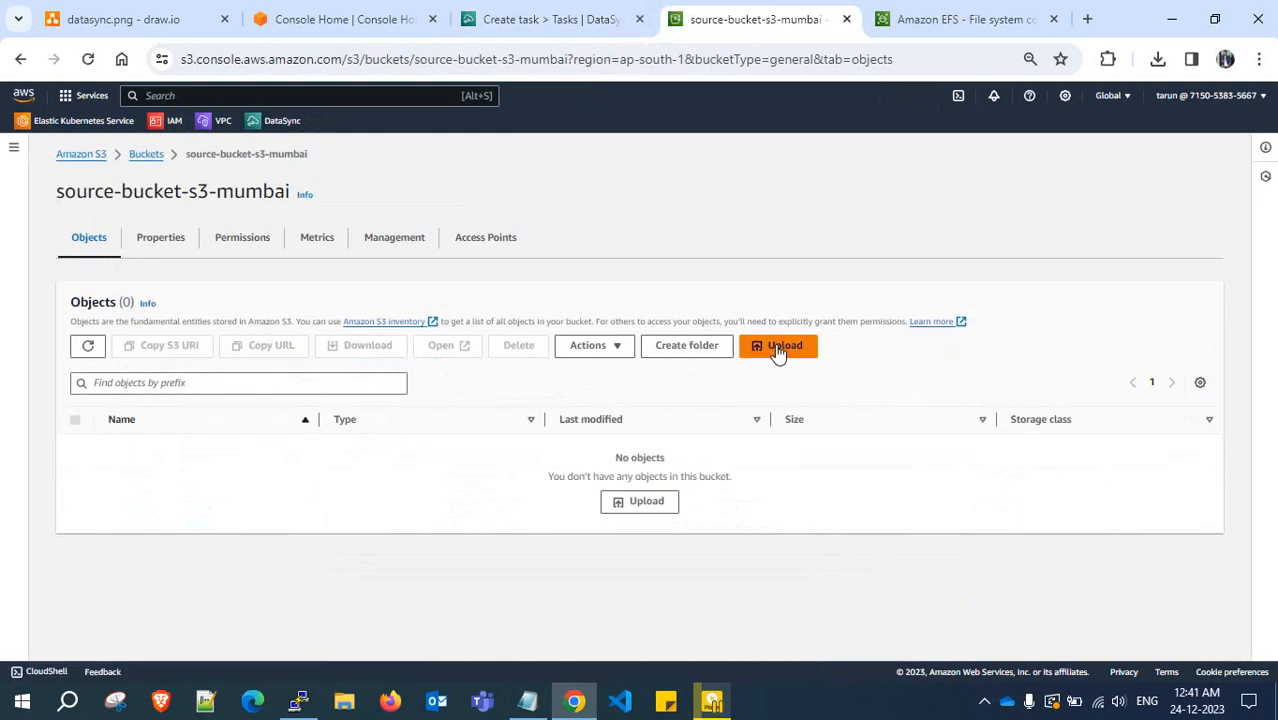
click(778, 350)
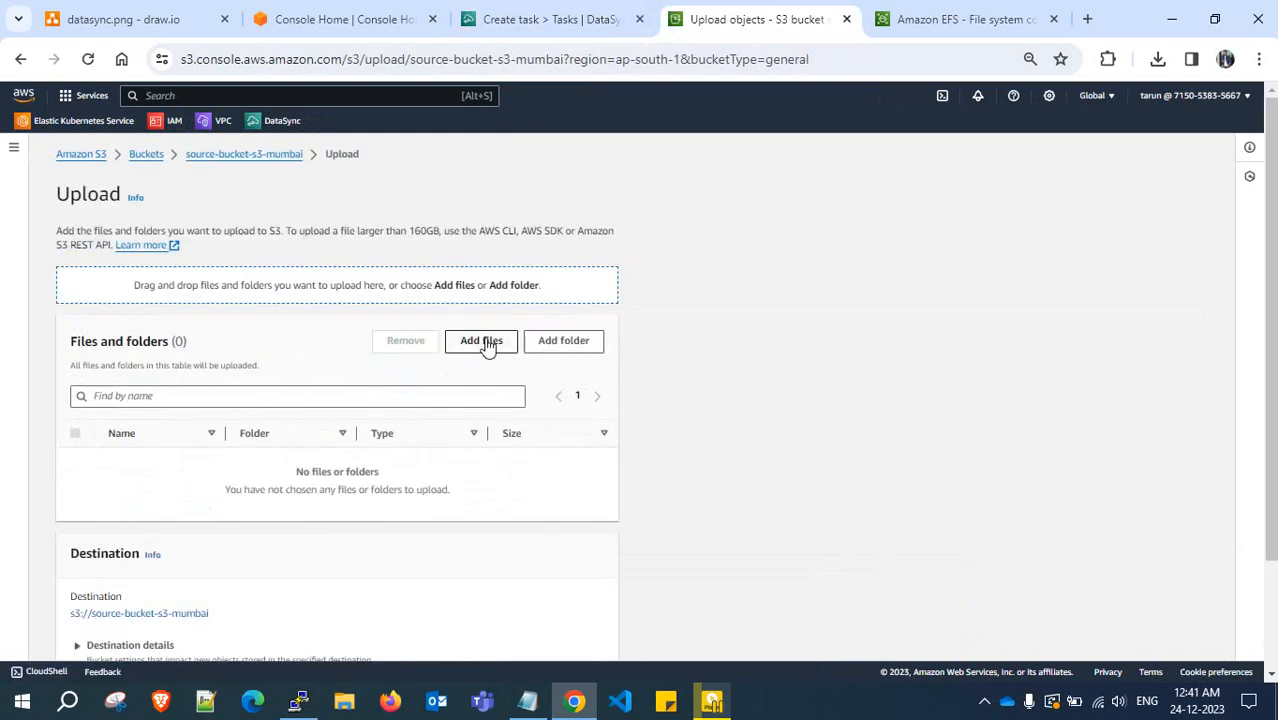
click(481, 341)
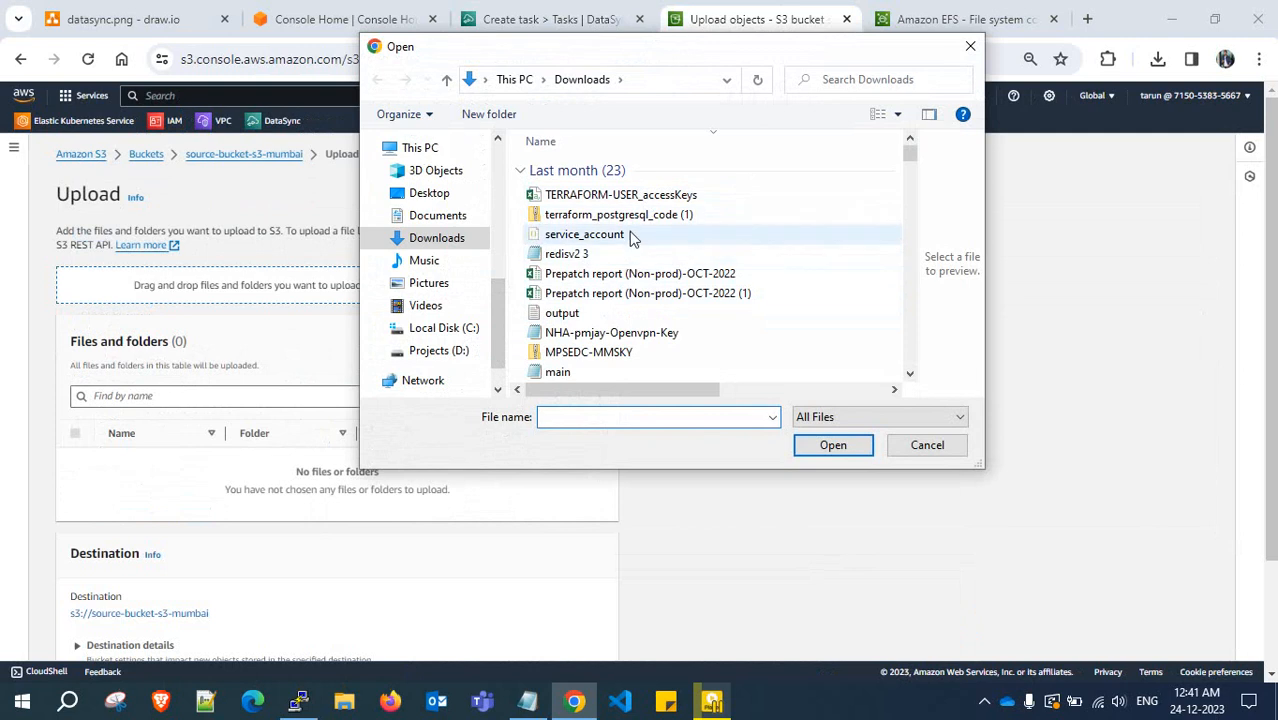
Add the text file "data sync steps" from the Desktop folder to the upload list
scroll(622, 318, down, 4)
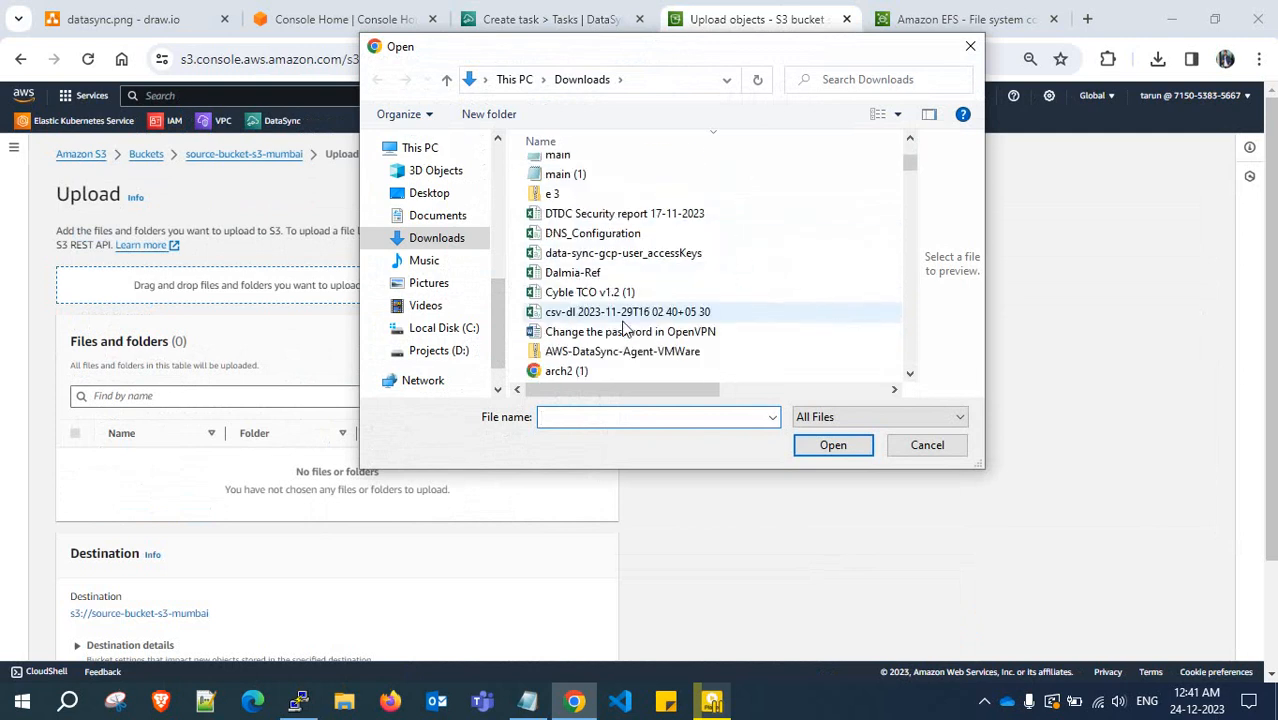
scroll(622, 325, down, 5)
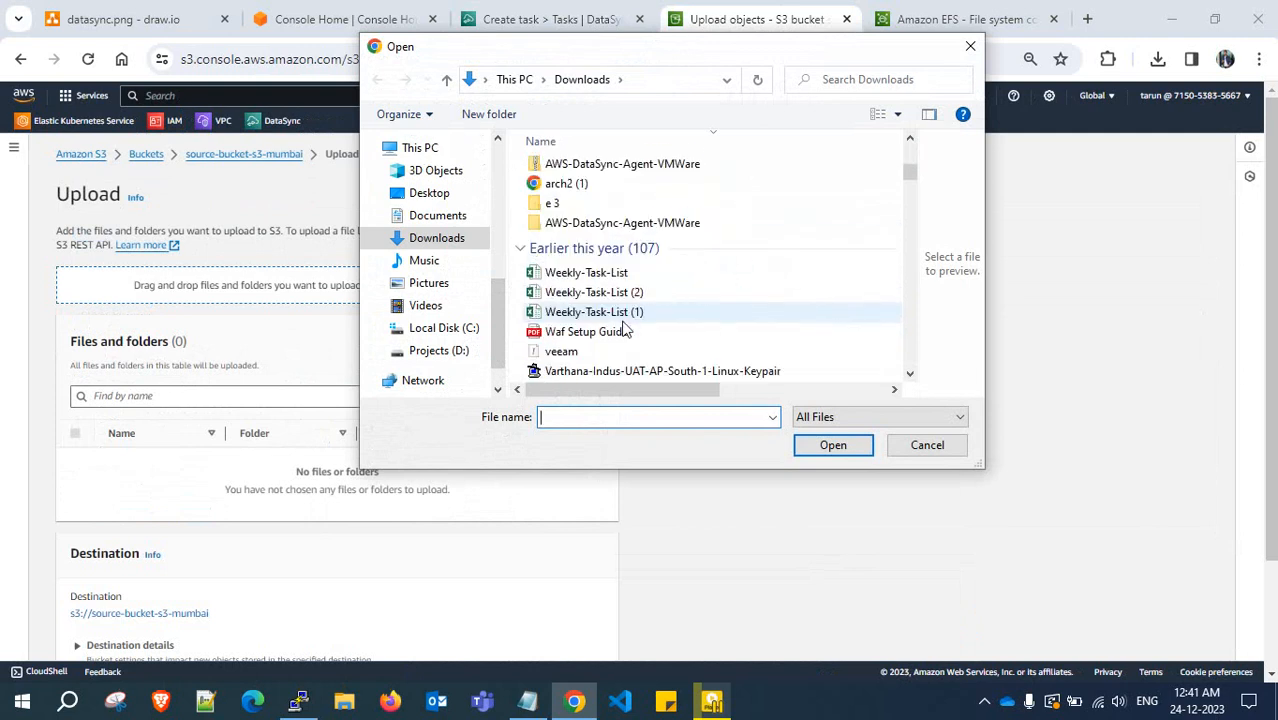
click(452, 194)
scroll(608, 251, down, 10)
scroll(614, 280, down, 15)
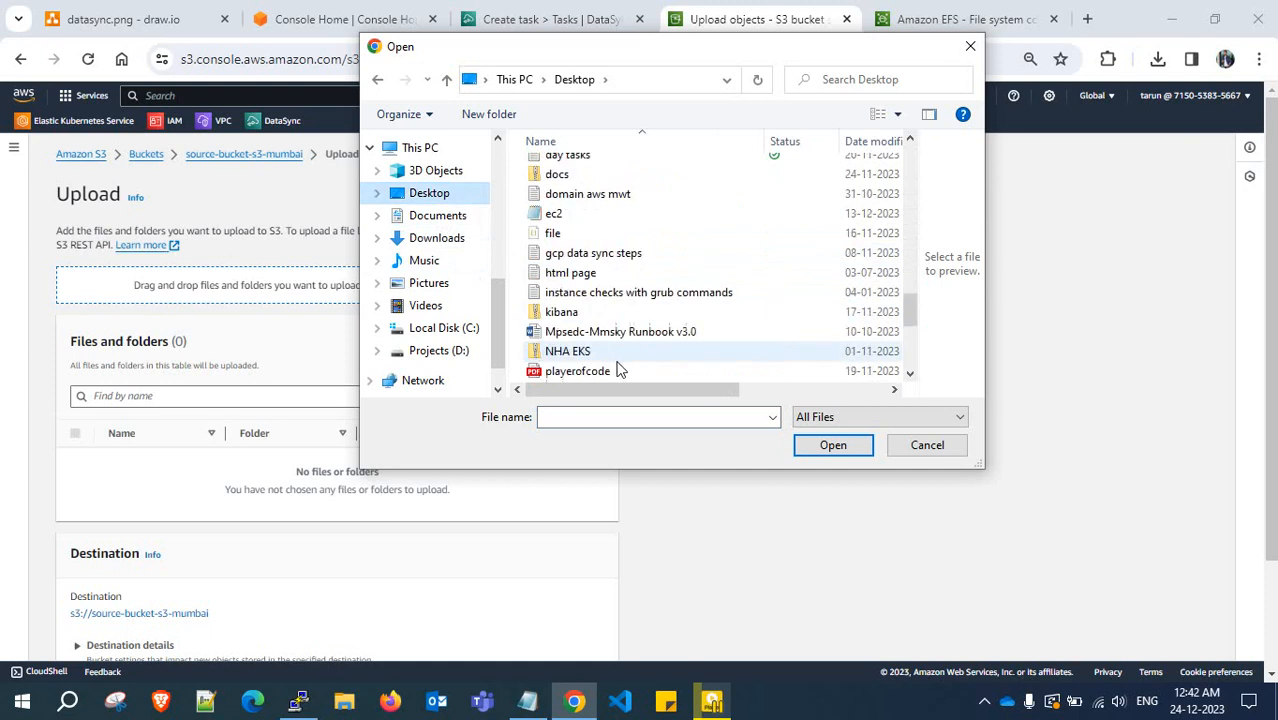
scroll(618, 370, up, 10)
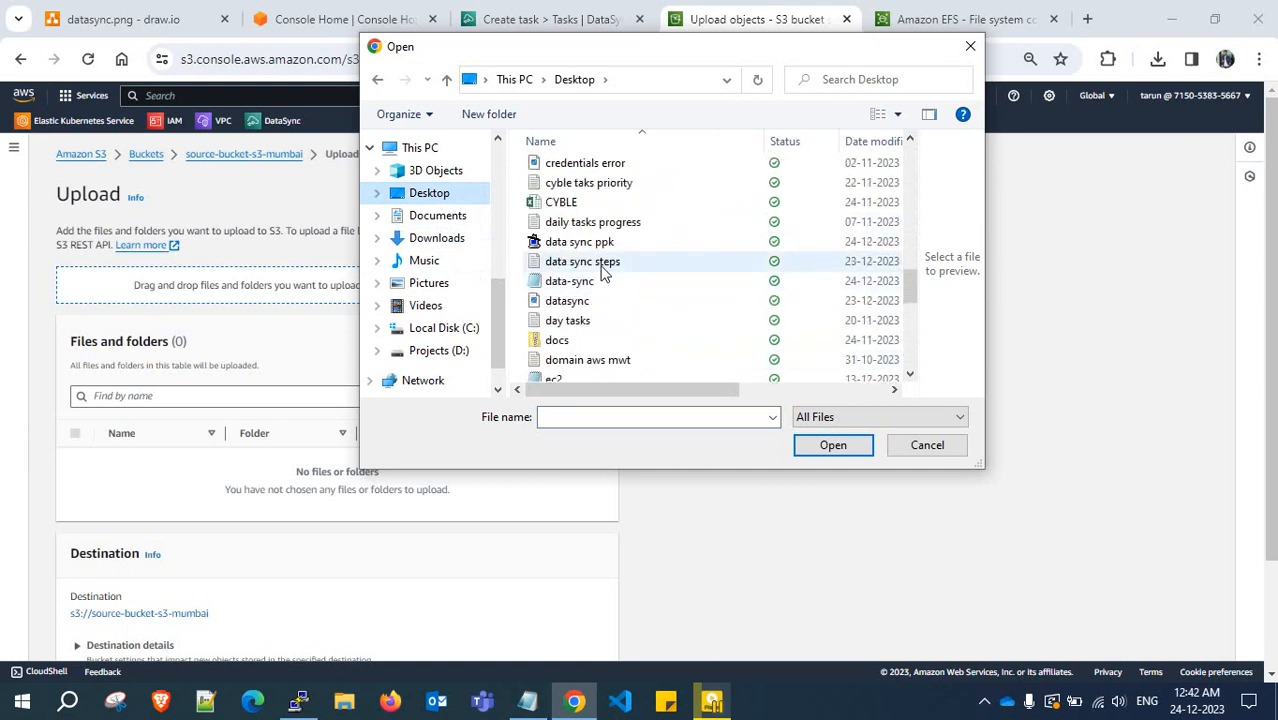
click(599, 263)
click(827, 444)
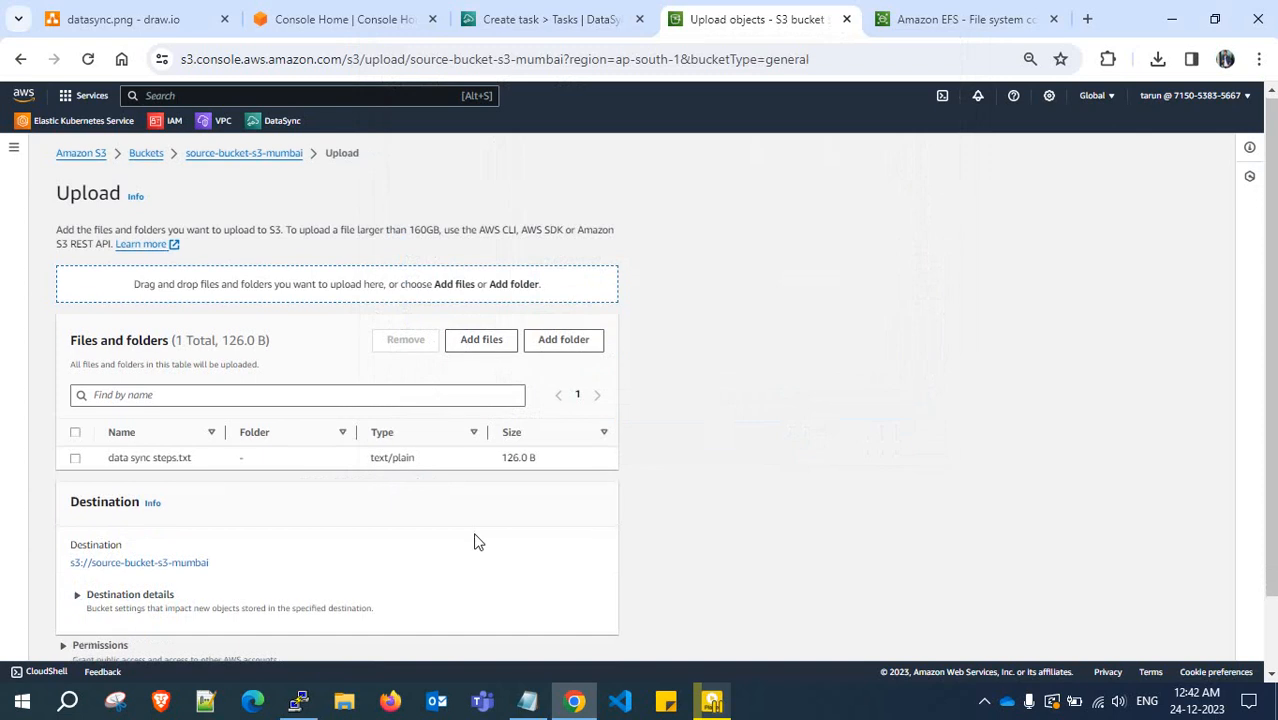
Upload data sync steps.txt to the source bucket, close the upload status and return to the DataSync task settings
scroll(476, 540, down, 2)
click(586, 636)
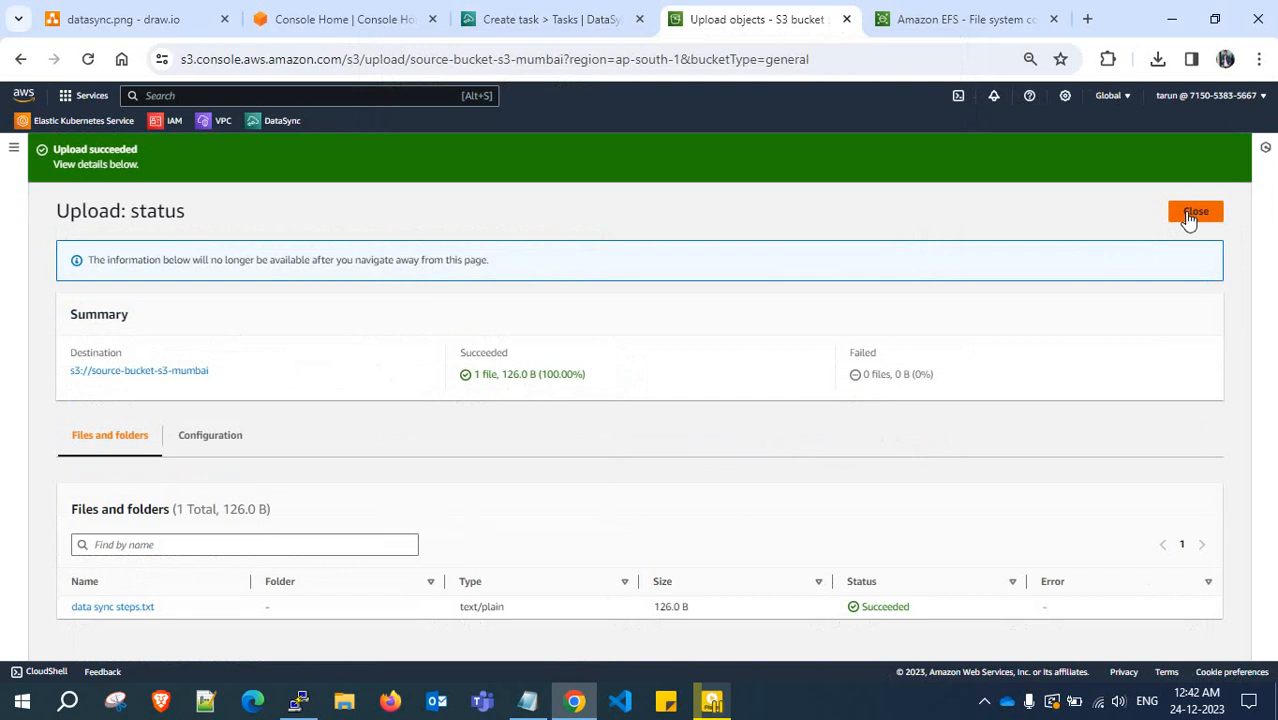
click(1194, 211)
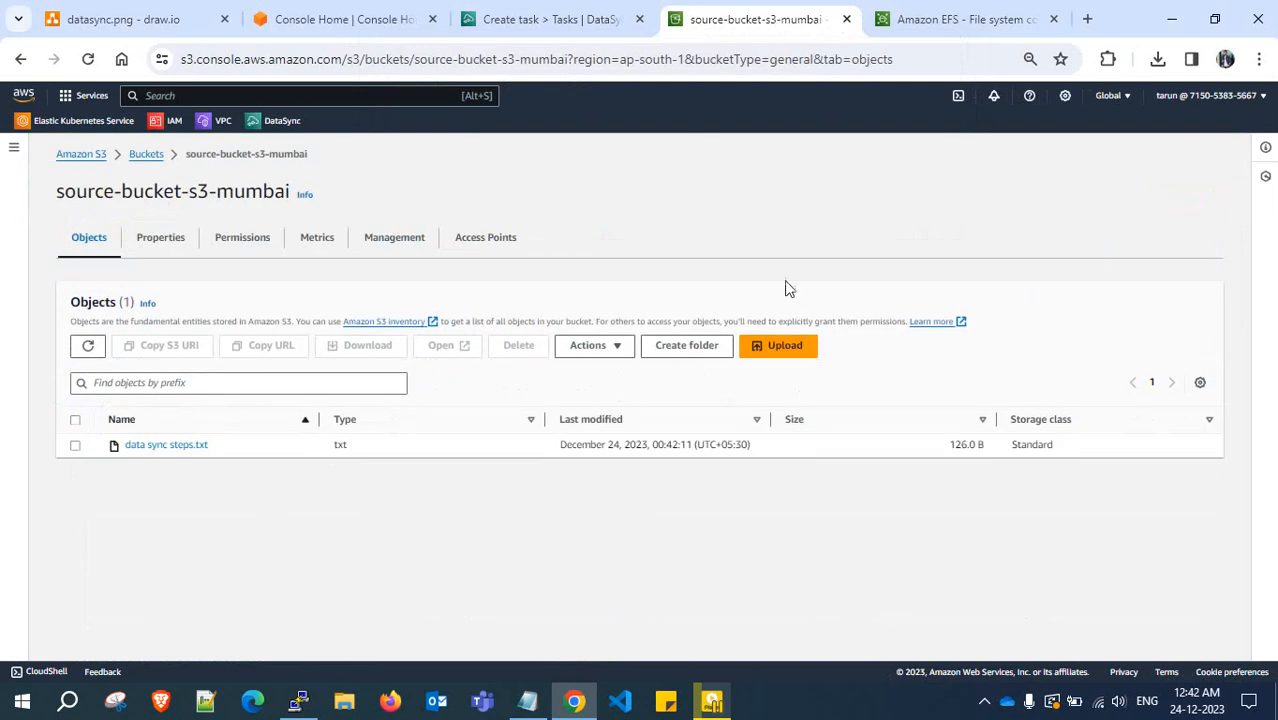
click(922, 22)
click(724, 18)
click(515, 12)
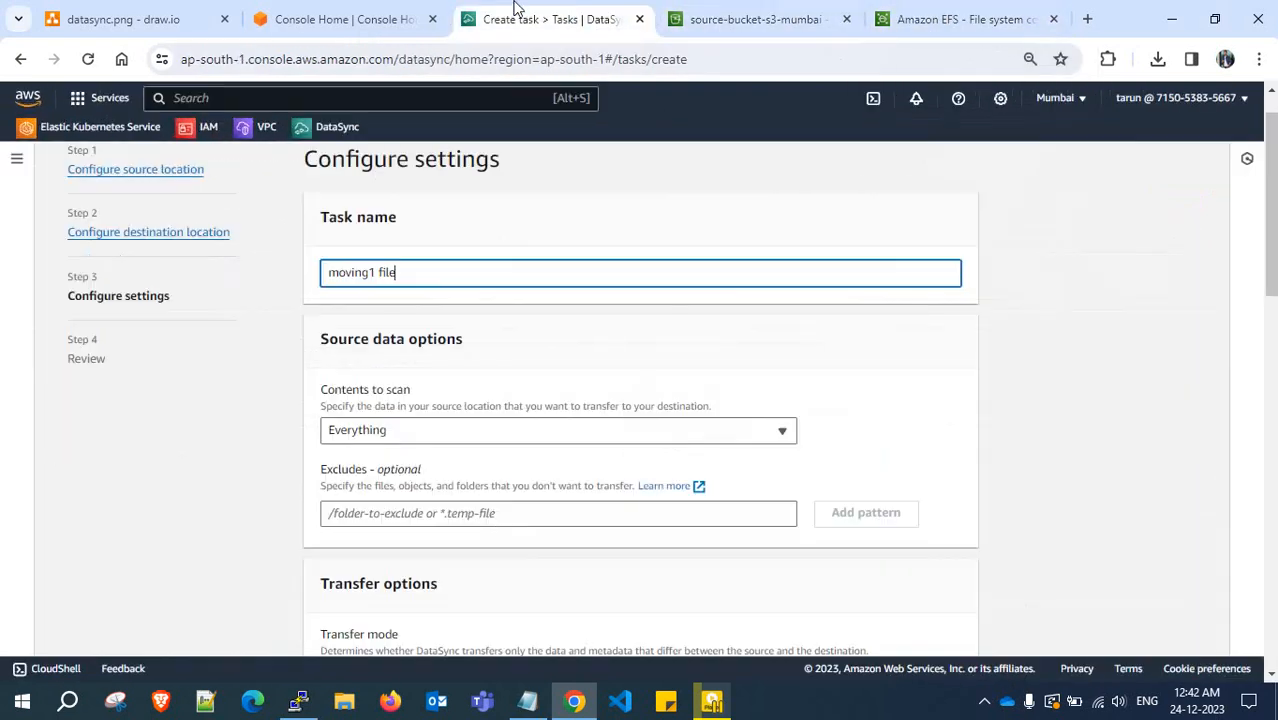
Switch to the PuTTY terminal, change to the /efs/ directory and list its contents
click(298, 700)
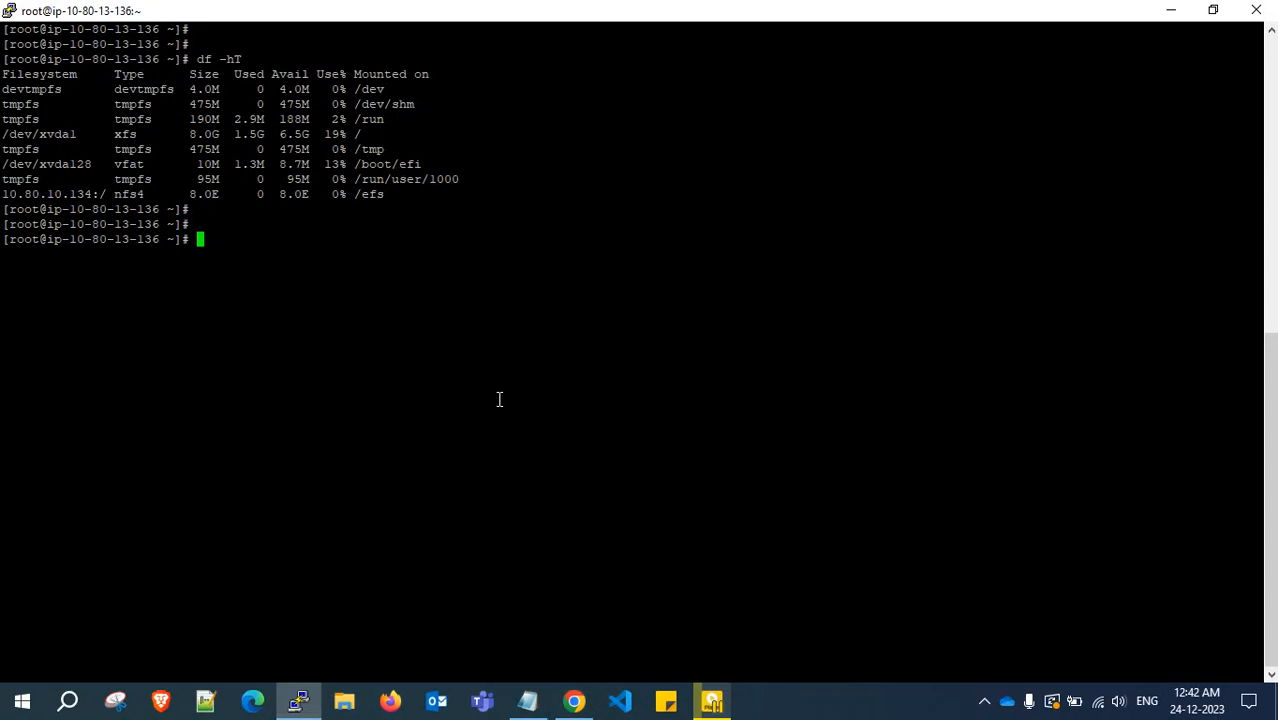
text(cd /efs/)
key(Return)
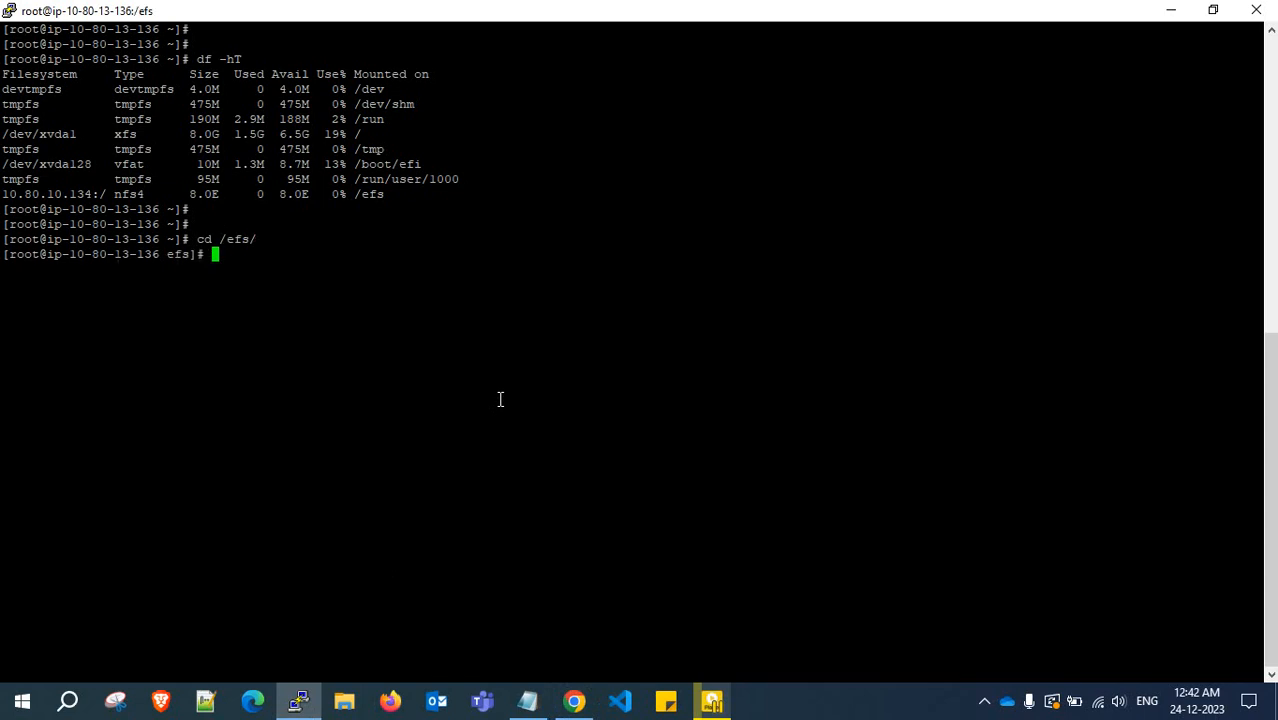
text(ls)
key(Return)
key(Return)
key(Return)
key(Return)
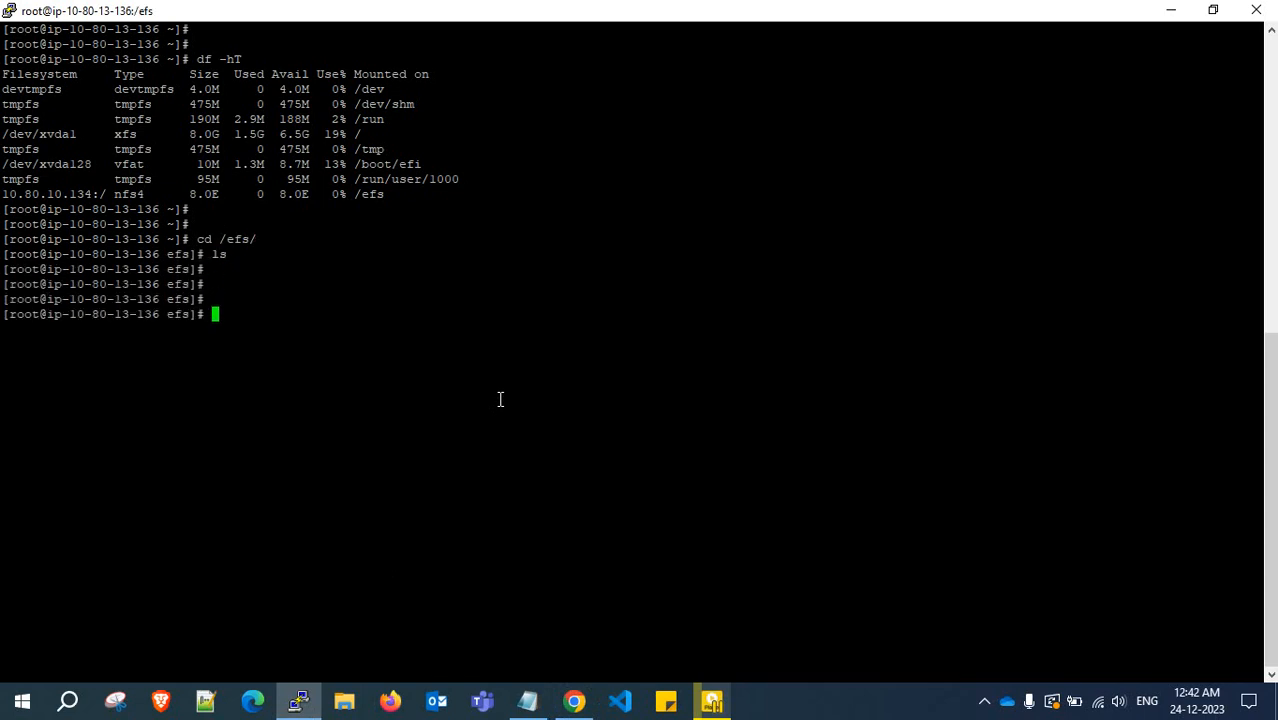
Run watch ls in the terminal to monitor the /efs directory continuously
text(watch ;ls)
key(Return)
key(Up)
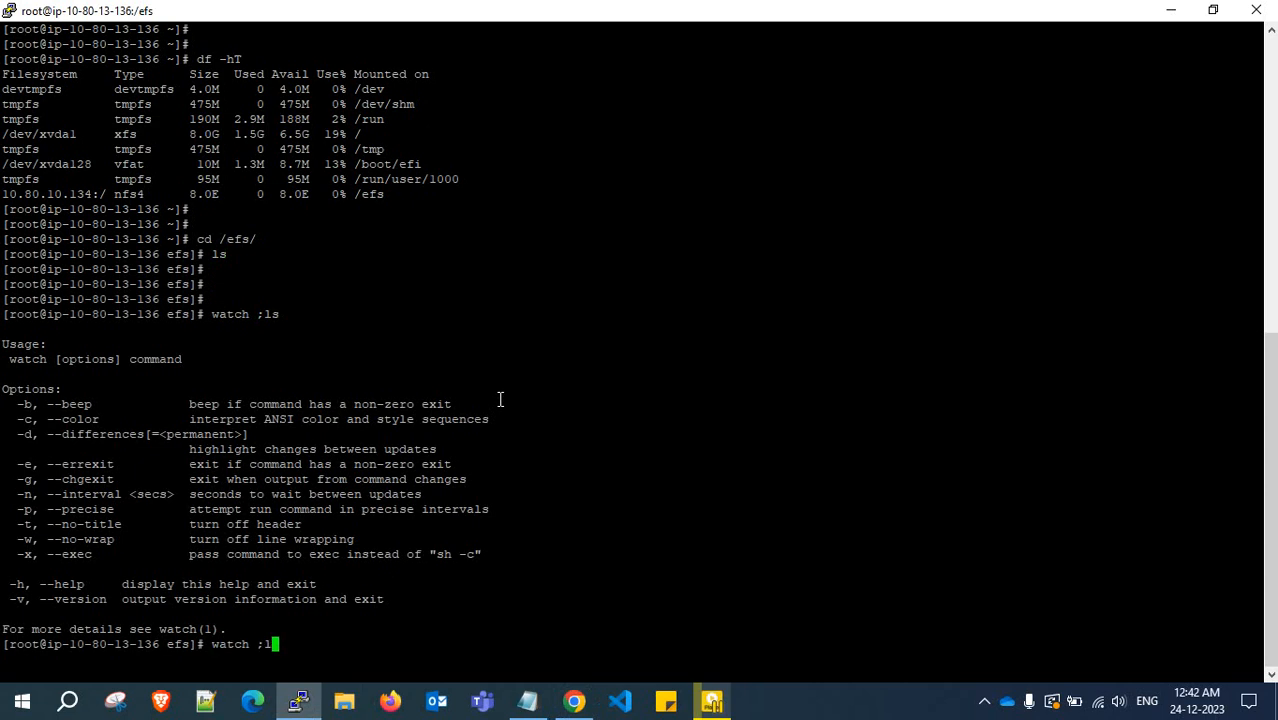
key(Left)
key(BackSpace)
key(Return)
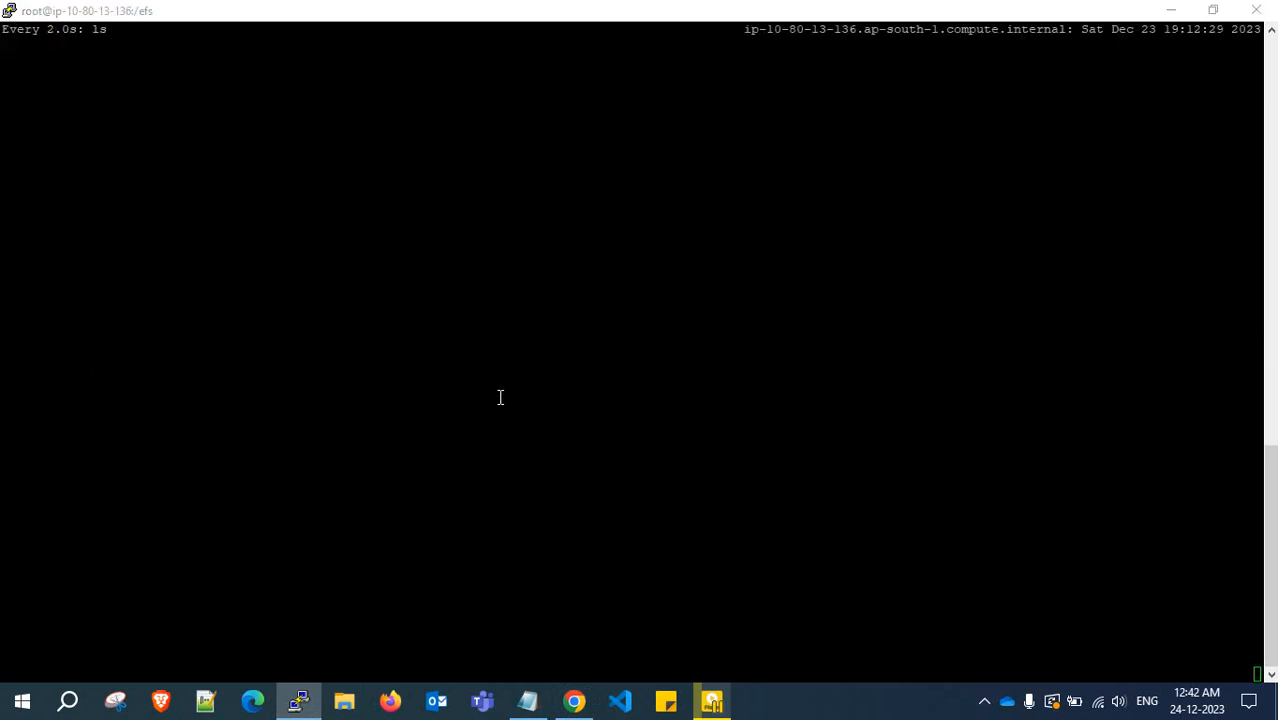
Return to the DataSync task settings in Chrome and rename the task as task-1
key(alt+Tab)
key(alt+Tab)
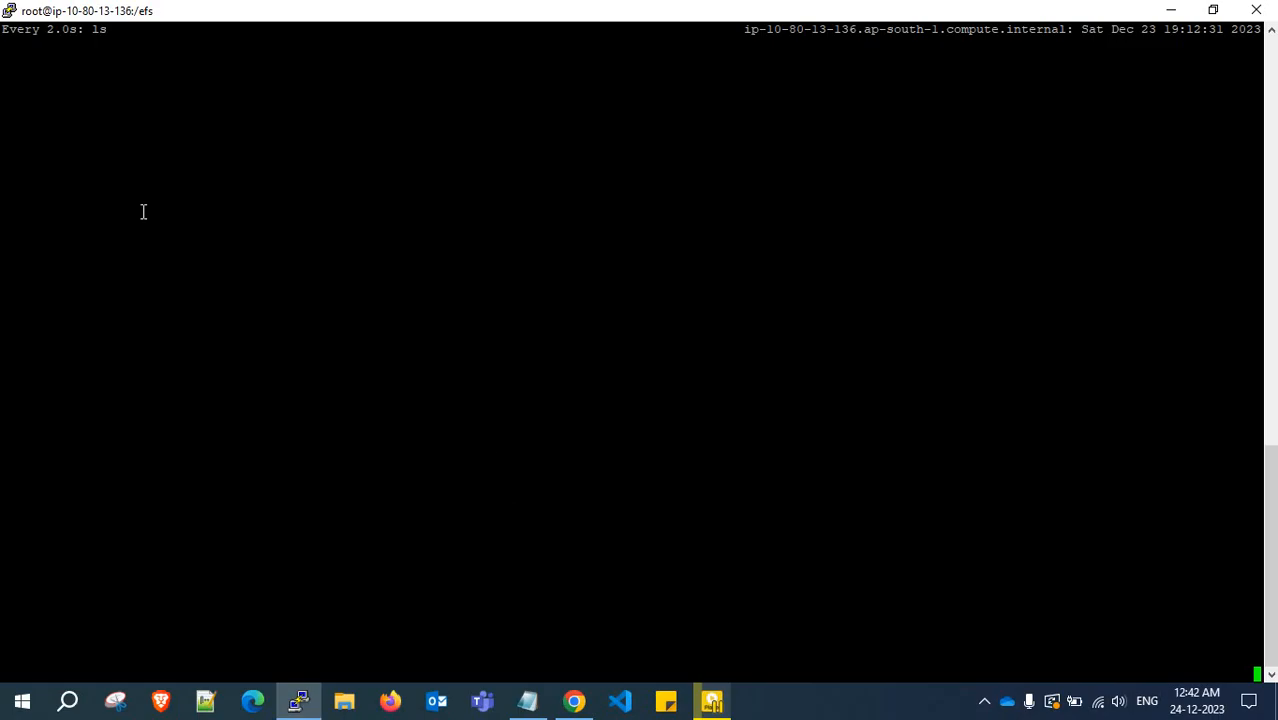
key(alt+Tab)
click(722, 19)
click(588, 20)
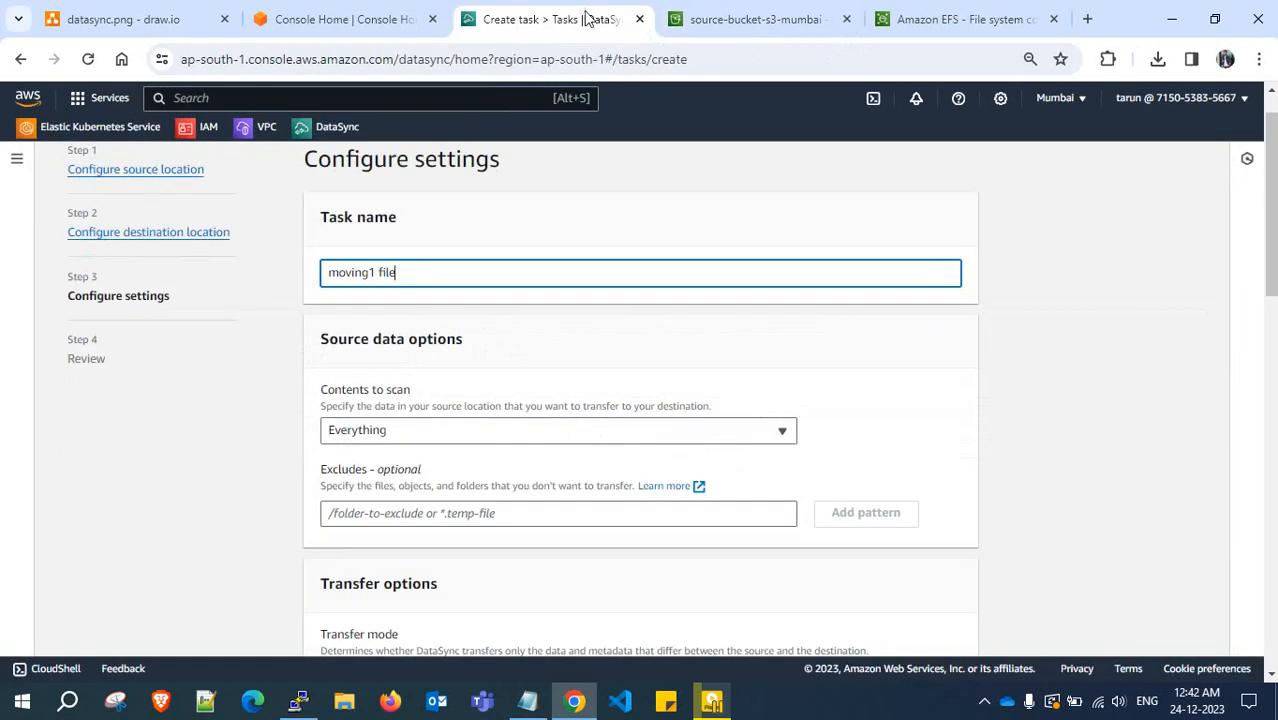
drag(439, 272, 316, 285)
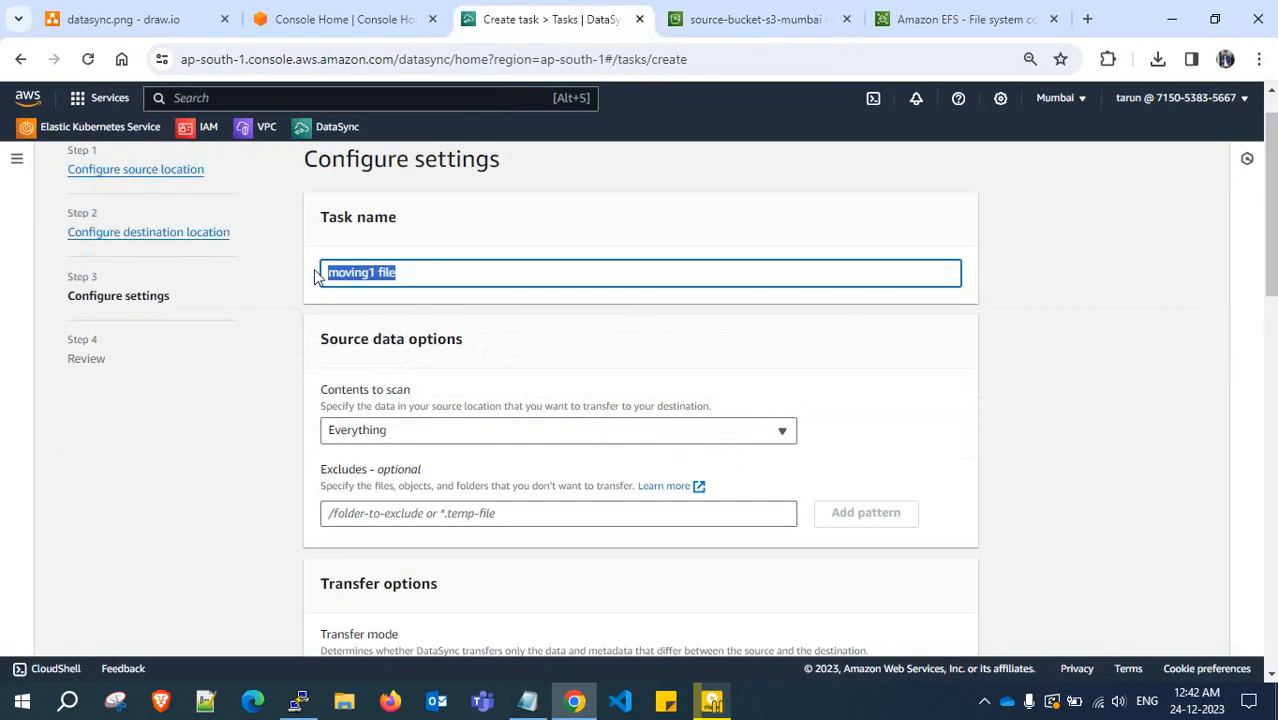
text(task-1)
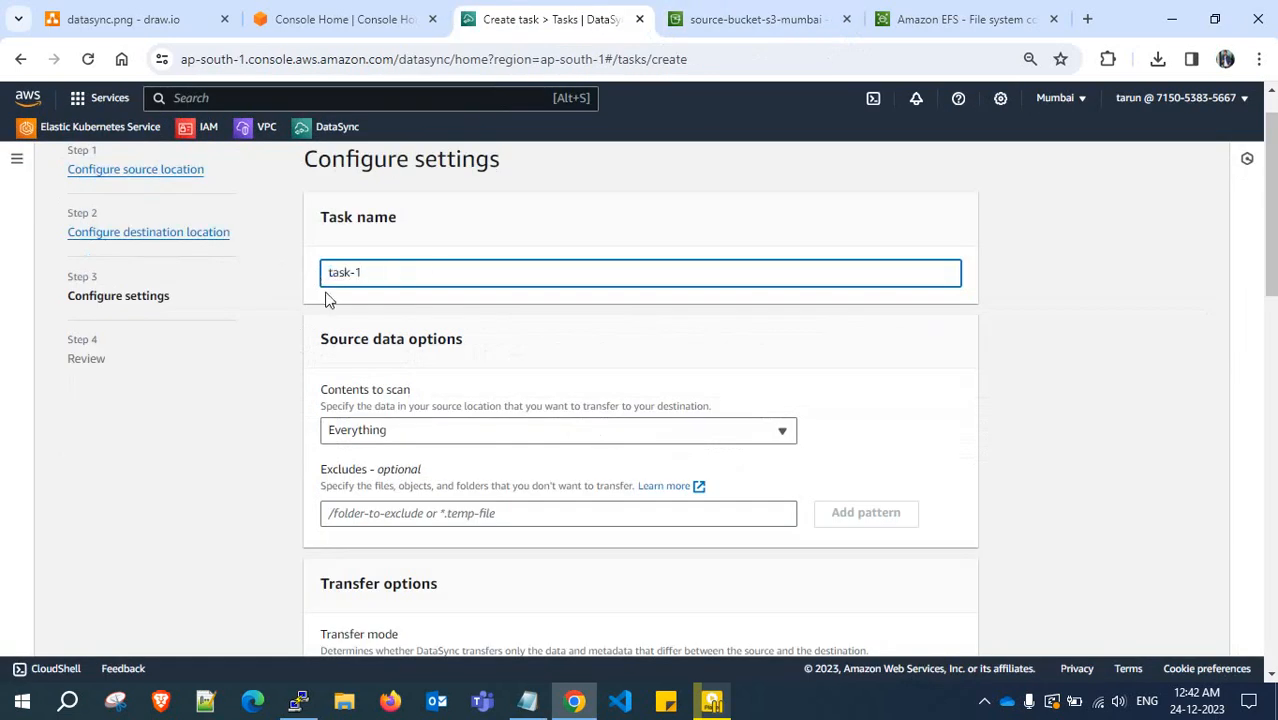
Review the available choices for the contents to scan in the source data options
scroll(627, 376, down, 1)
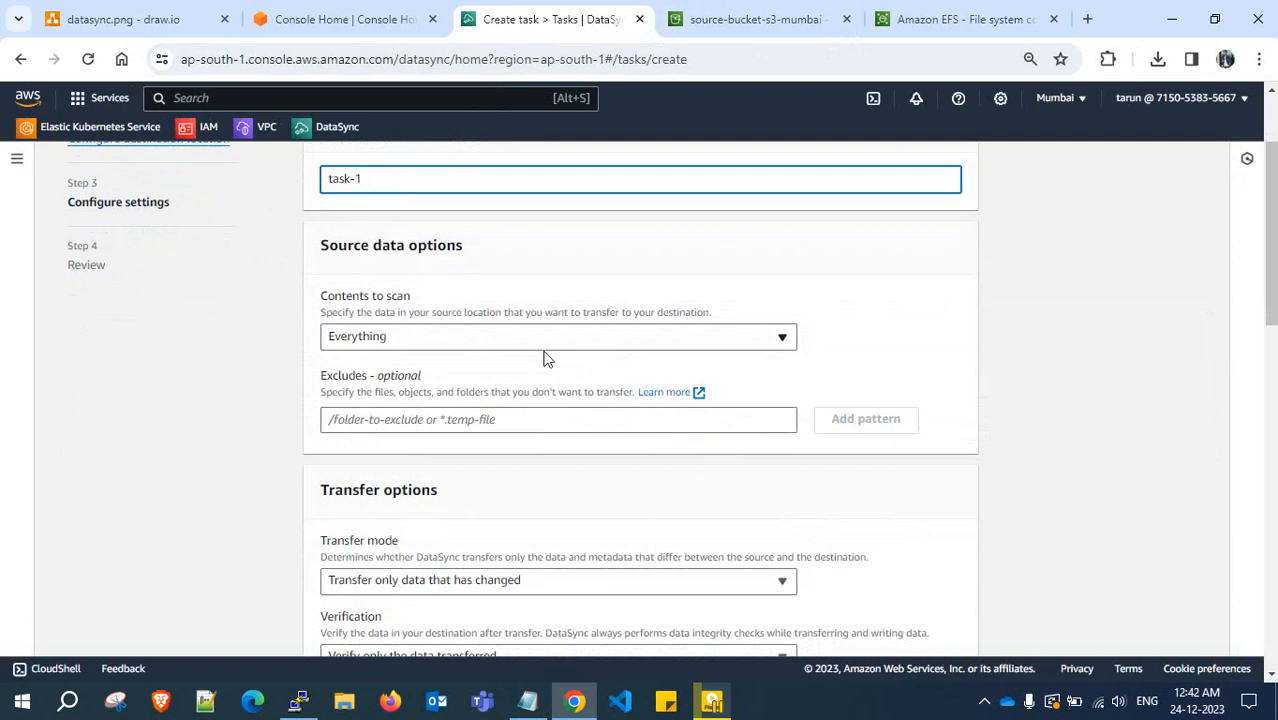
scroll(530, 330, down, 2)
scroll(531, 302, up, 2)
click(537, 336)
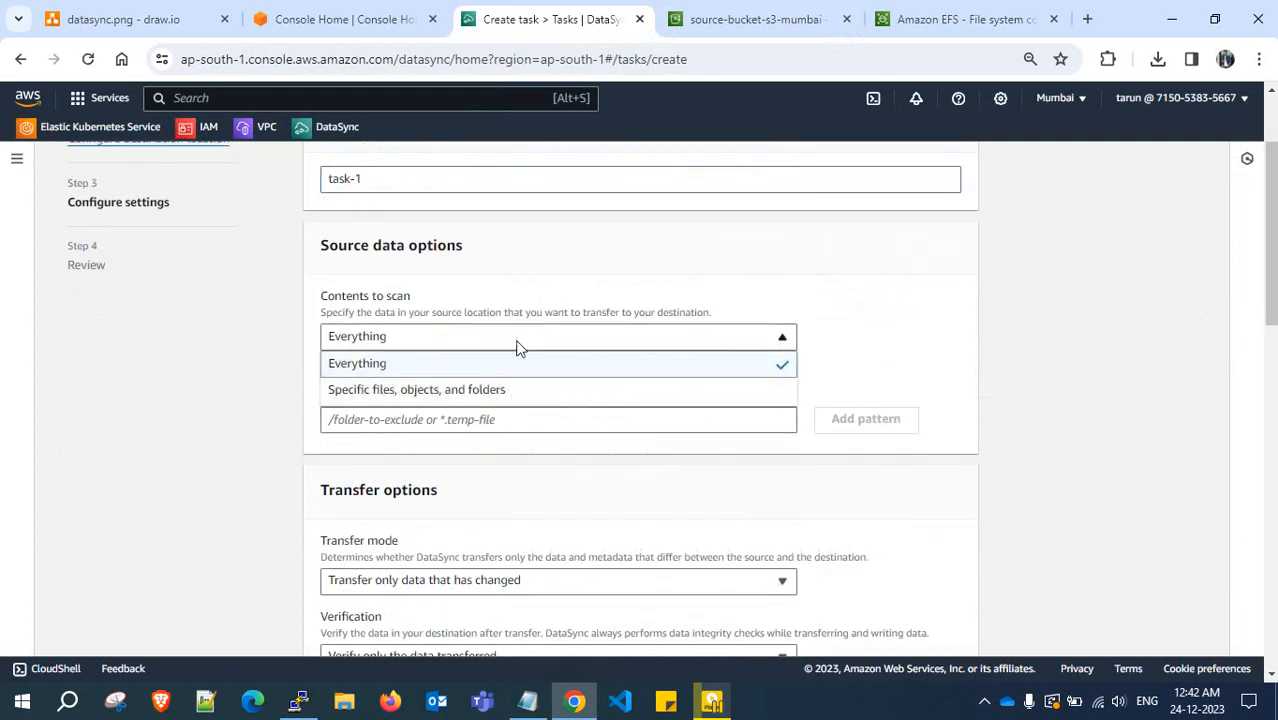
click(519, 345)
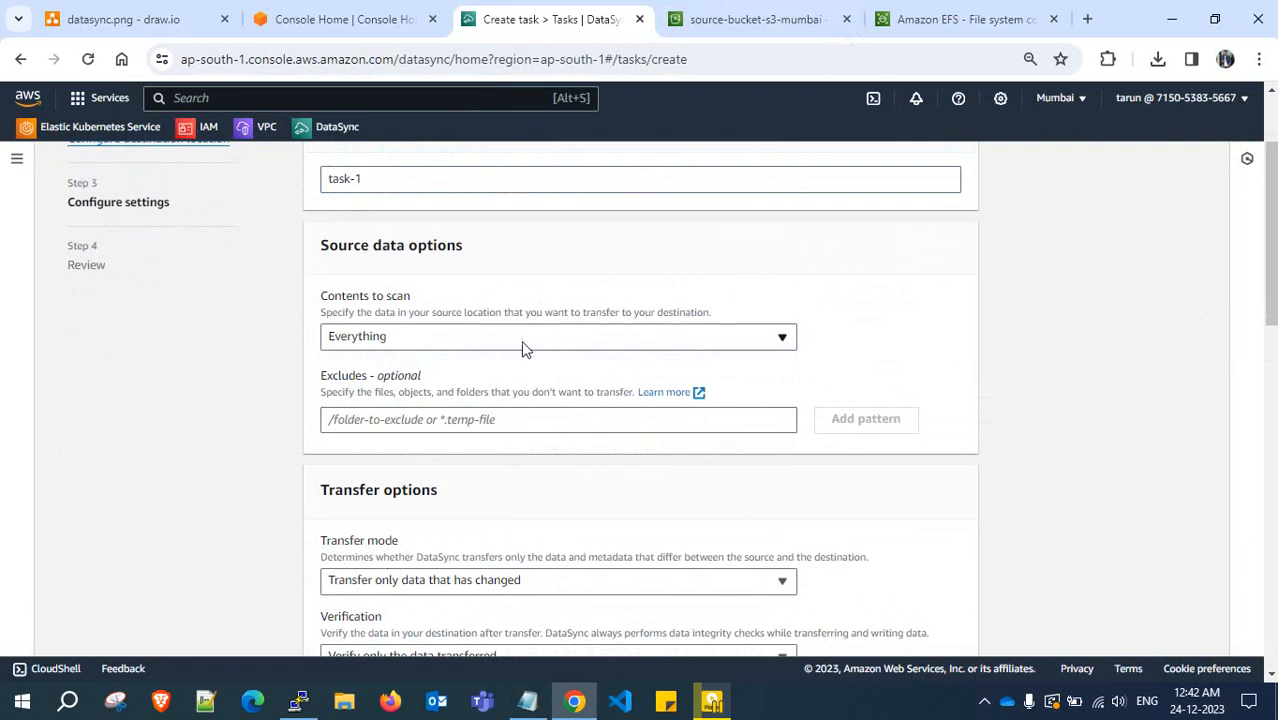
Set the transfer mode to Transfer all data in the transfer options
scroll(528, 341, down, 2)
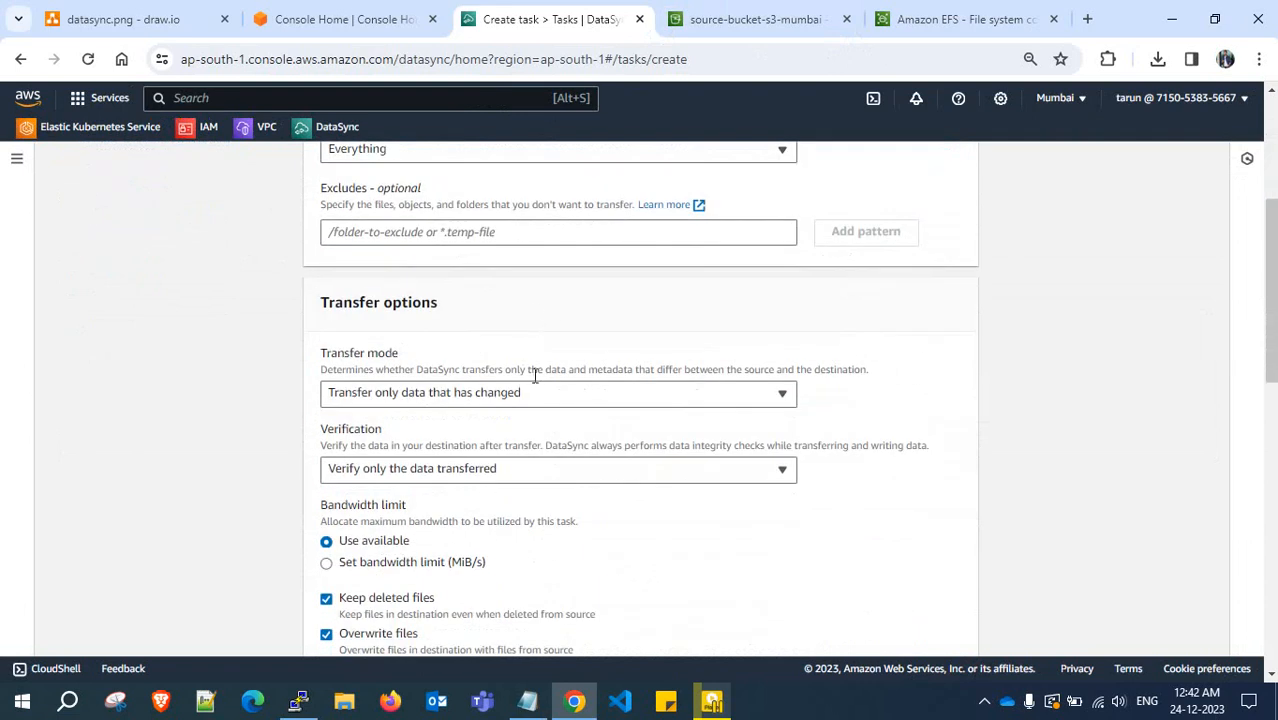
scroll(380, 308, down, 1)
scroll(479, 306, down, 2)
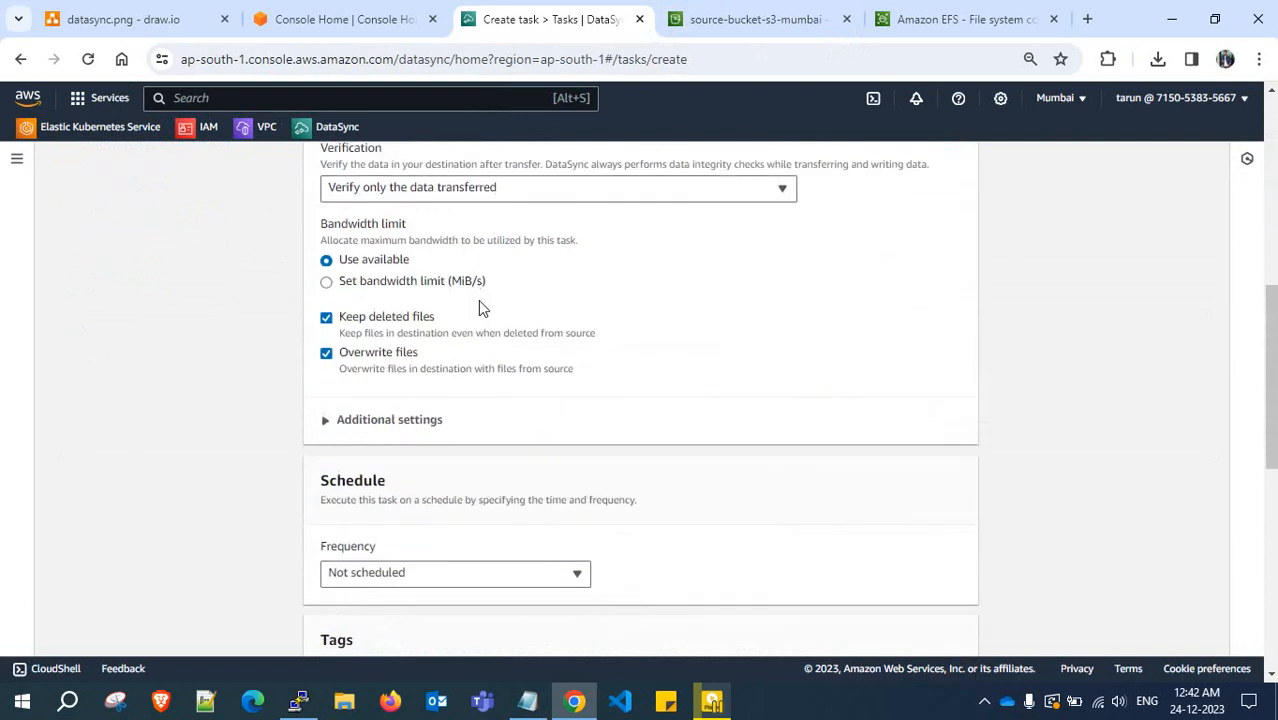
scroll(479, 306, up, 2)
click(485, 299)
click(491, 340)
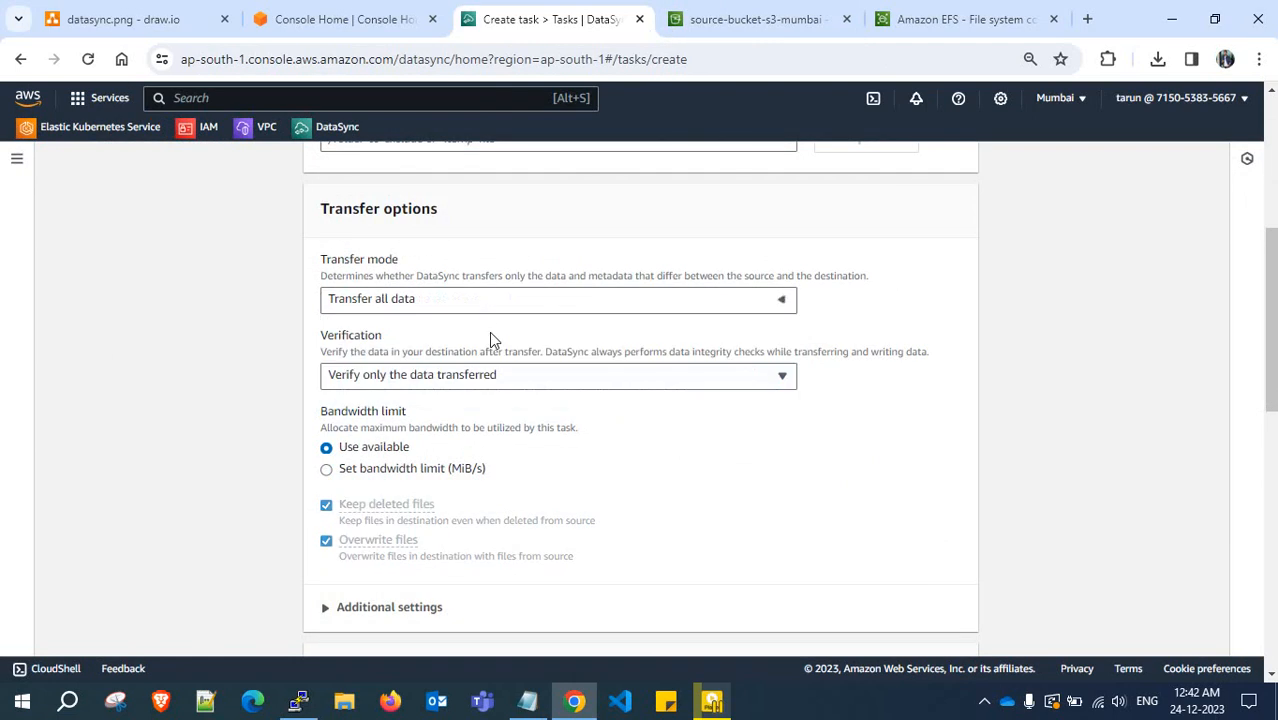
Check the verification choices and select Verify only the data transferred
scroll(491, 339, down, 1)
click(456, 294)
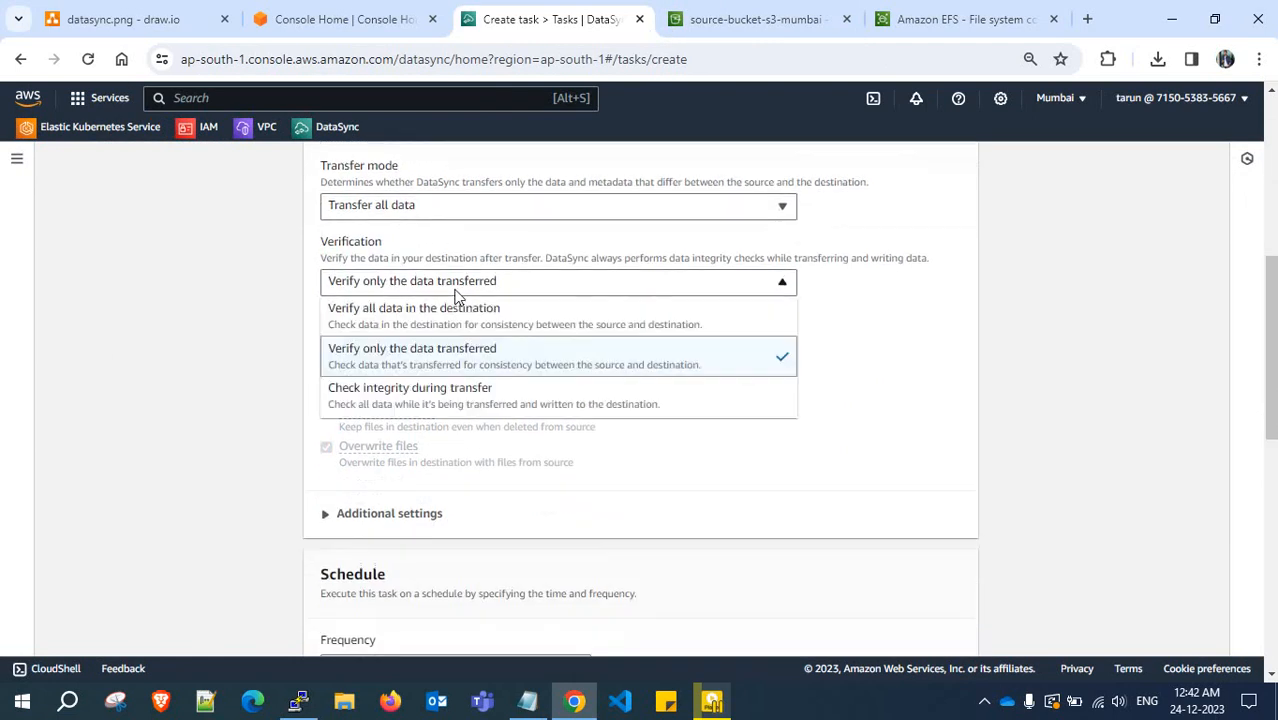
click(478, 355)
Review the bandwidth limit choices and the additional transfer settings, with the bandwidth limit set to Use available
scroll(484, 351, down, 2)
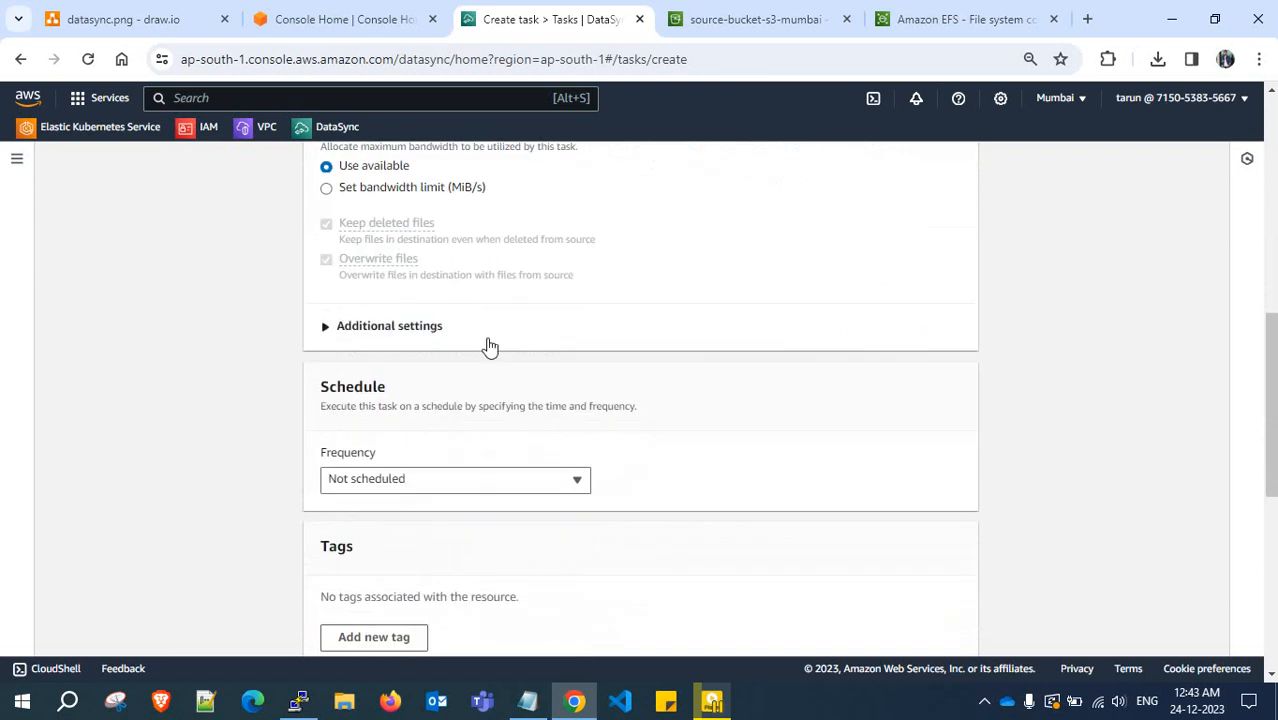
click(389, 196)
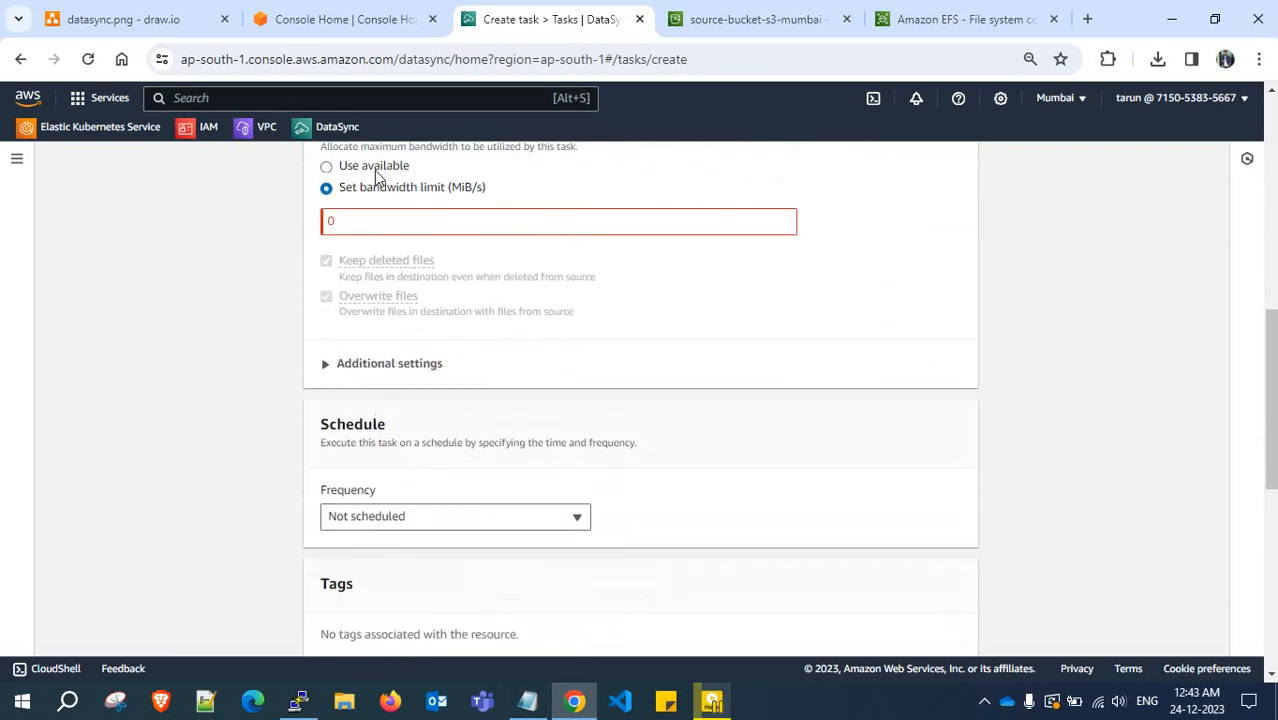
click(374, 167)
scroll(440, 255, down, 1)
click(405, 240)
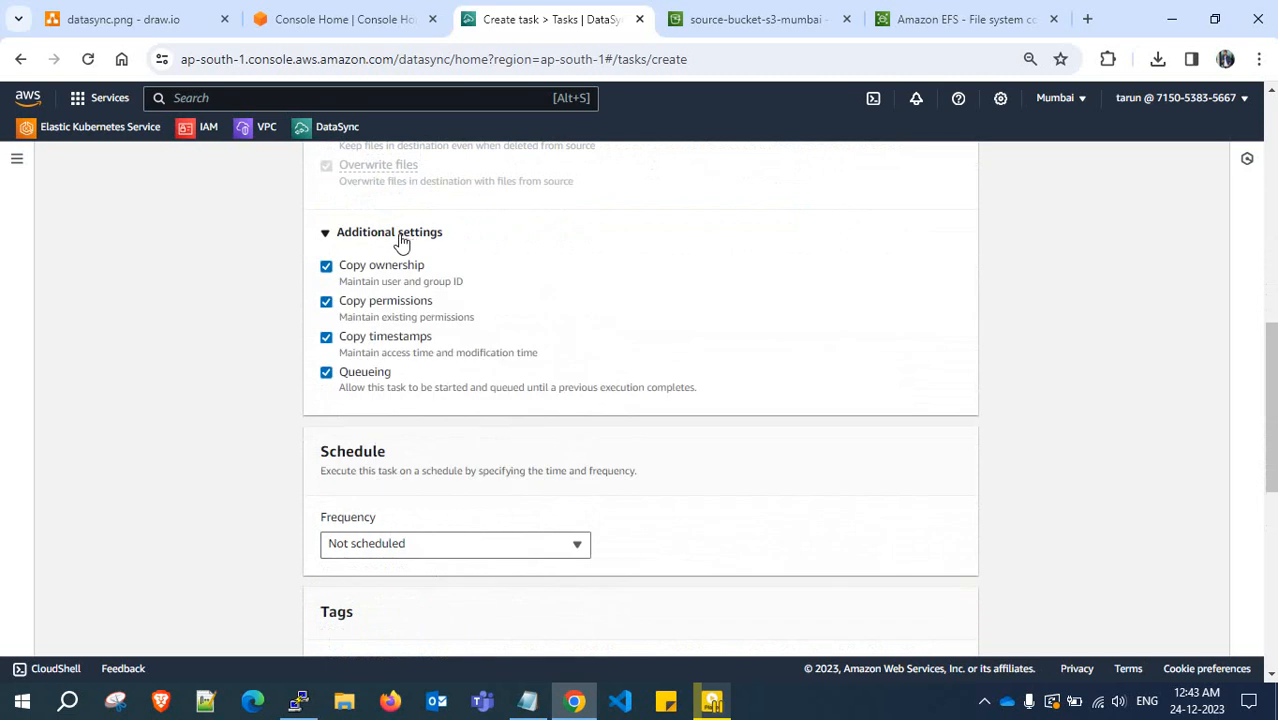
click(389, 236)
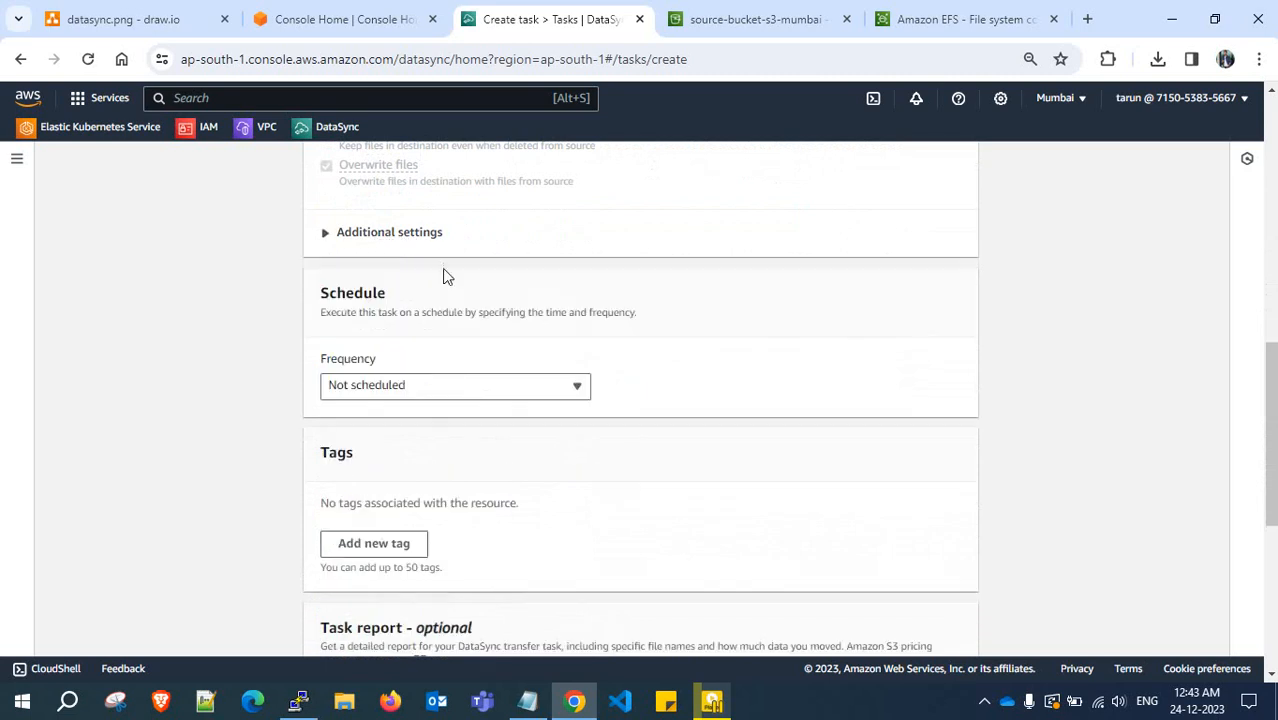
Check the available schedule frequencies and the task report type choices
scroll(445, 280, down, 2)
click(451, 204)
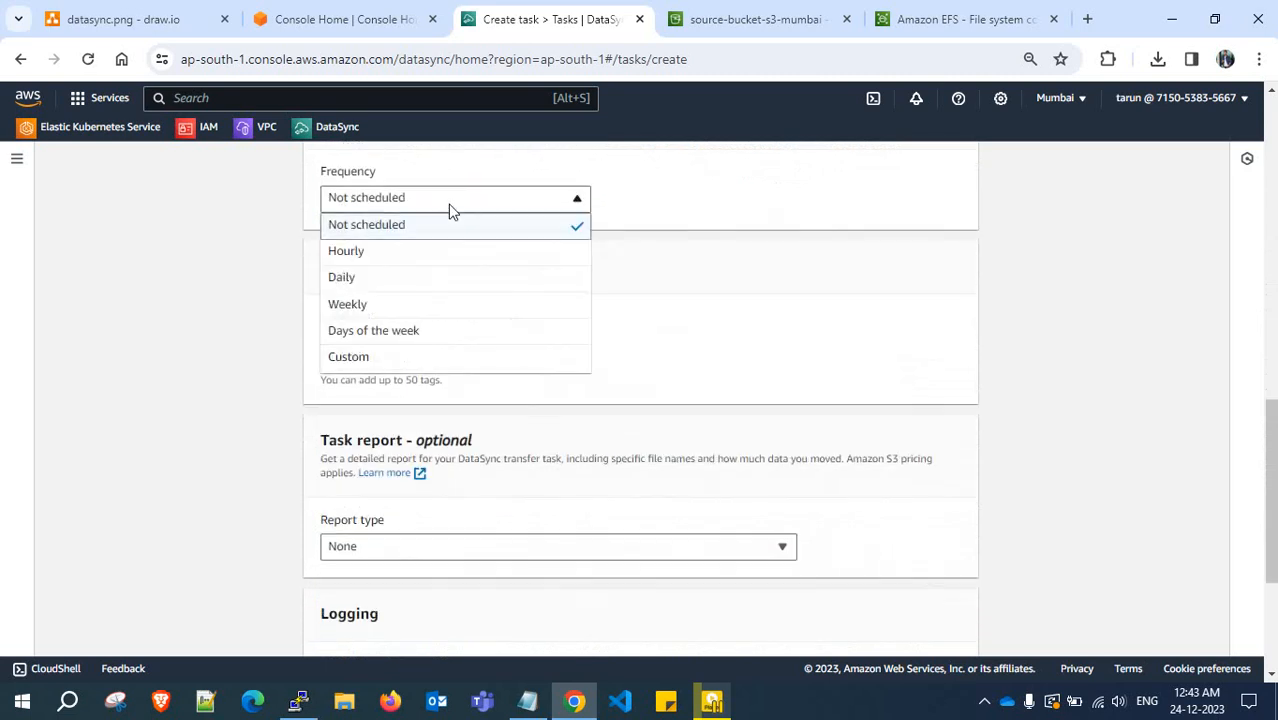
click(468, 206)
scroll(478, 235, down, 1)
scroll(485, 235, down, 1)
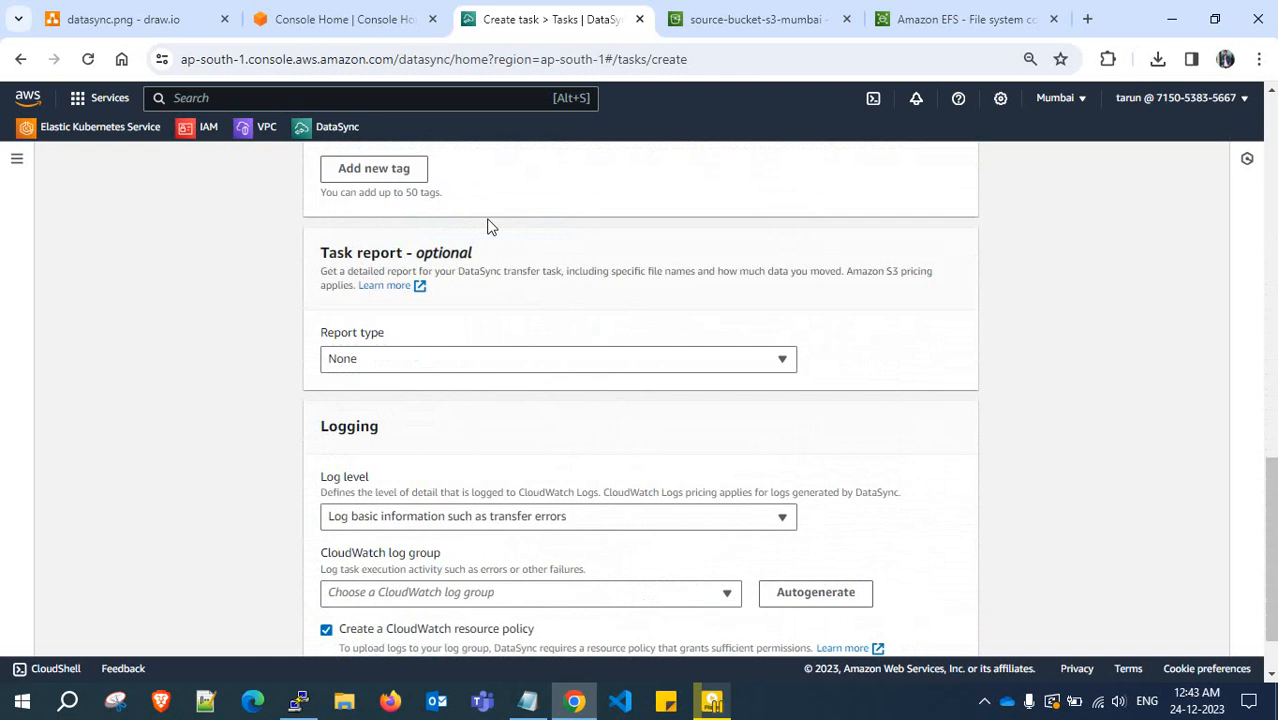
scroll(516, 322, down, 1)
scroll(516, 322, up, 1)
scroll(516, 322, down, 1)
click(508, 285)
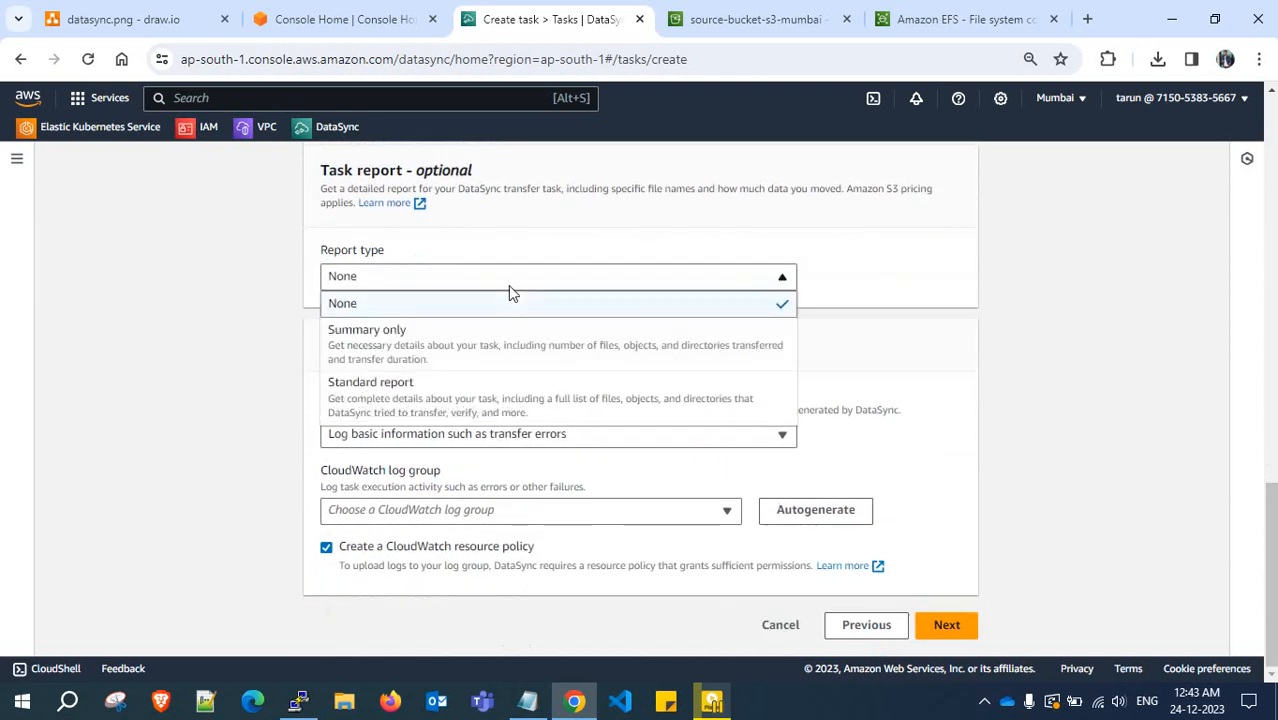
click(508, 288)
Set the logging level of the task to Do not send logs to CloudWatch
click(547, 433)
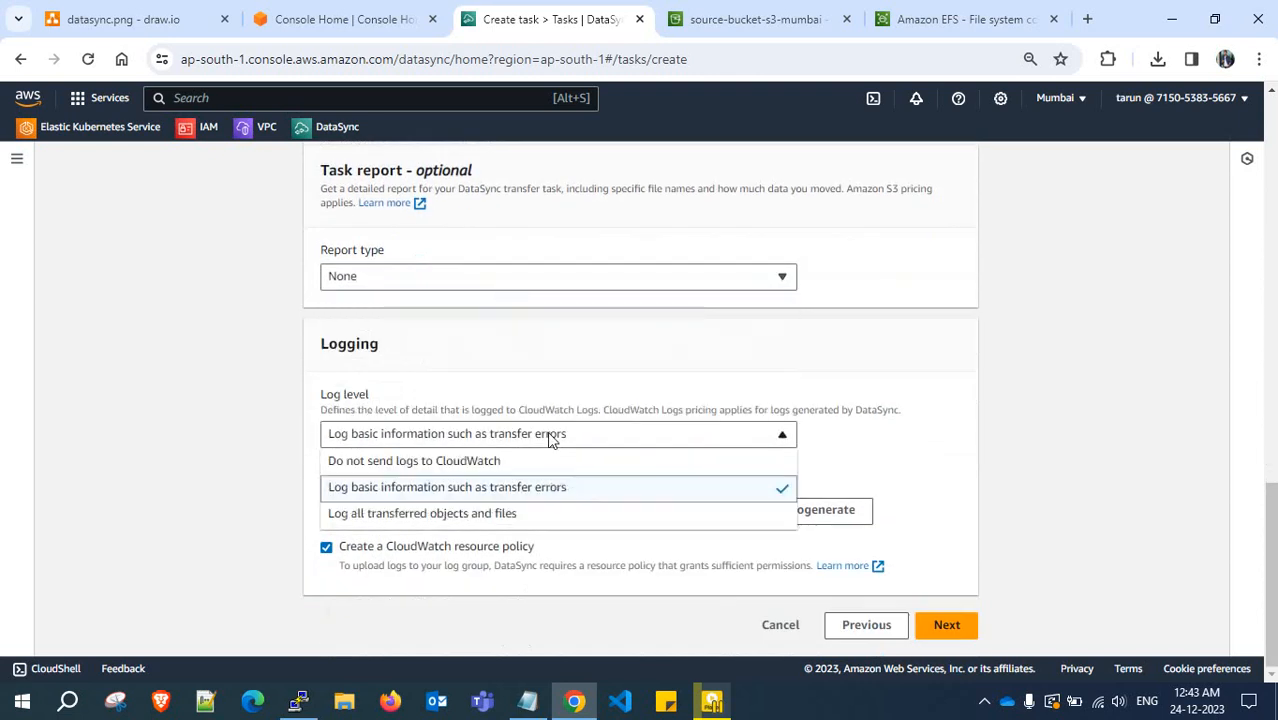
click(524, 462)
scroll(516, 437, down, 1)
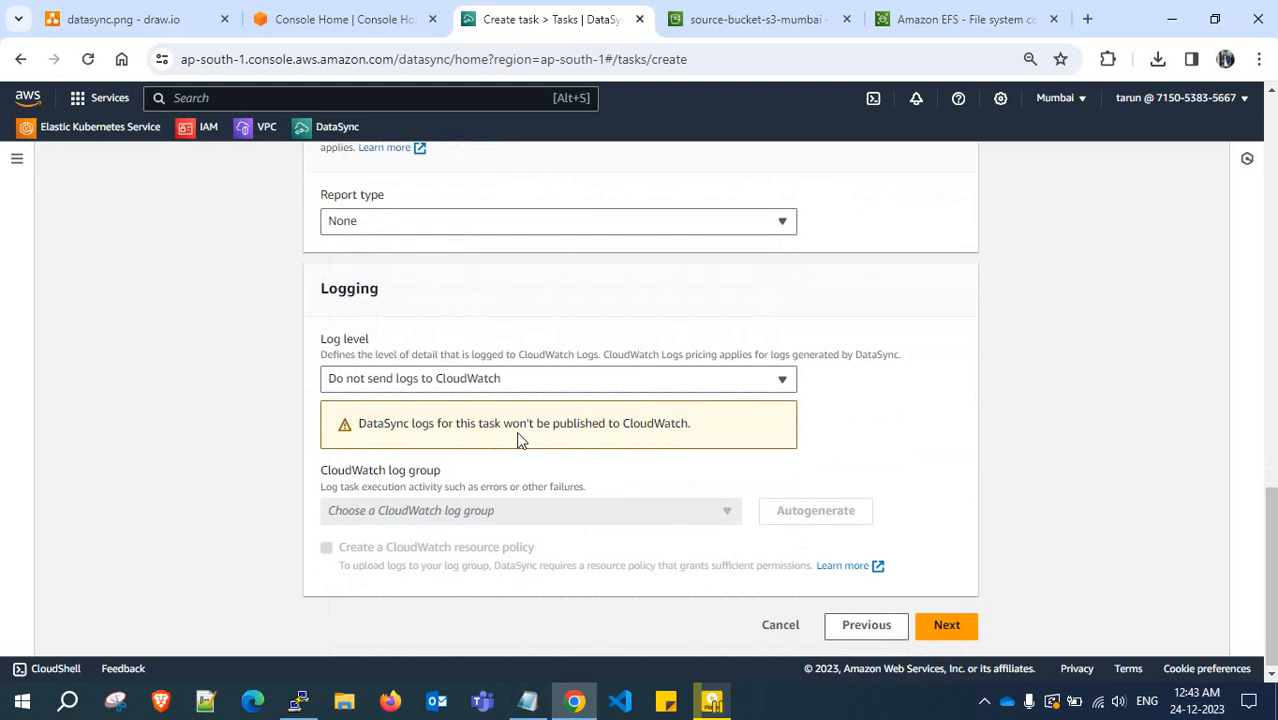
Proceed to the review of the task configuration, create the task and dismiss the resulting notification
click(955, 630)
scroll(731, 512, down, 10)
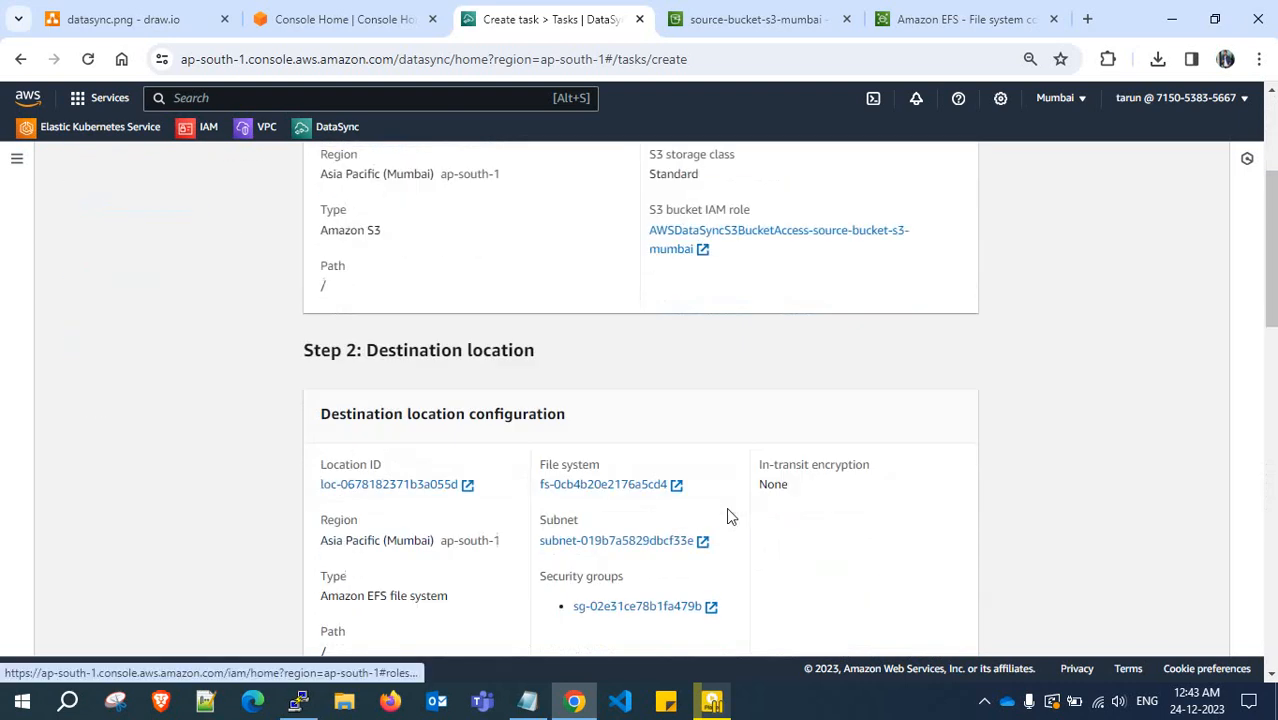
scroll(731, 507, down, 4)
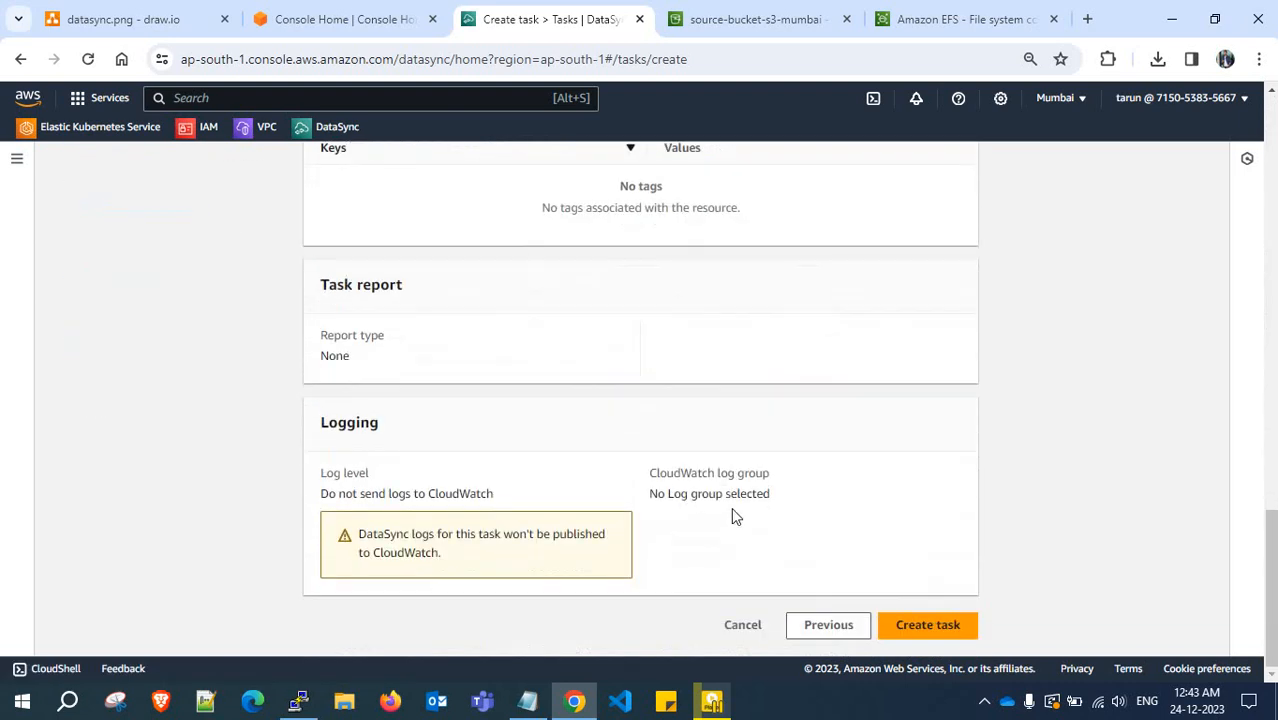
drag(413, 535, 588, 533)
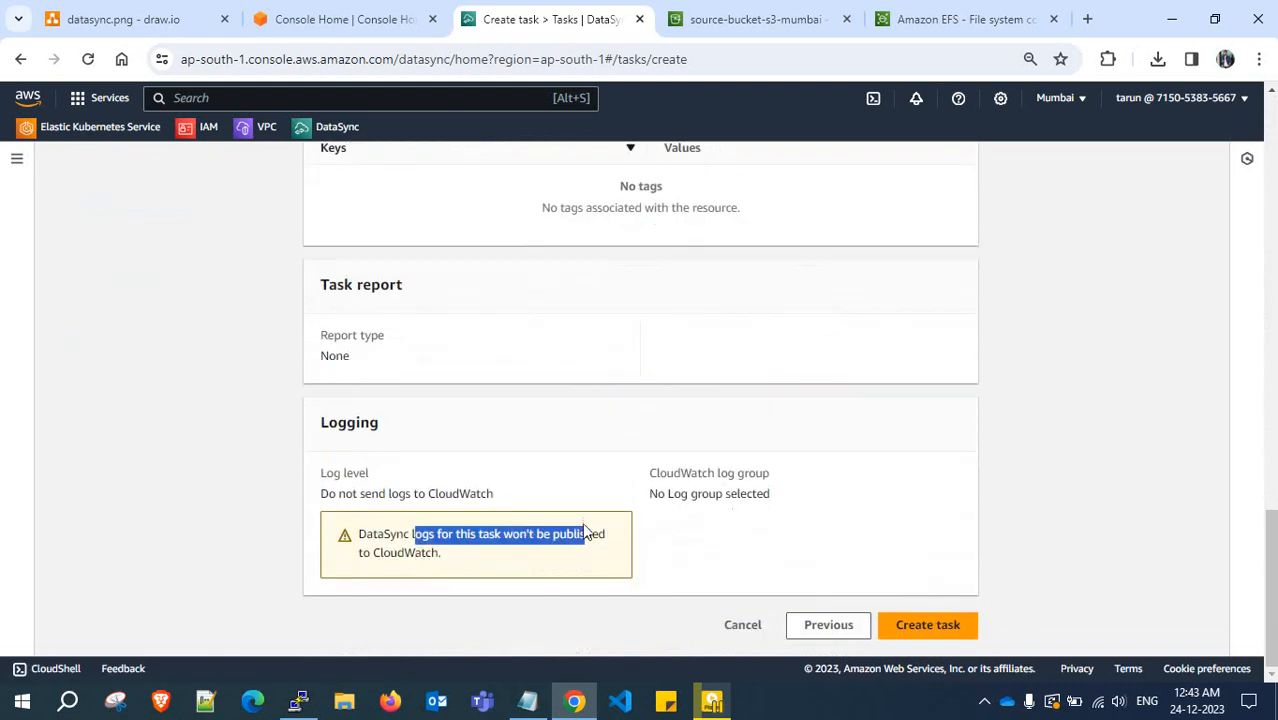
click(474, 529)
drag(453, 532, 627, 537)
click(627, 545)
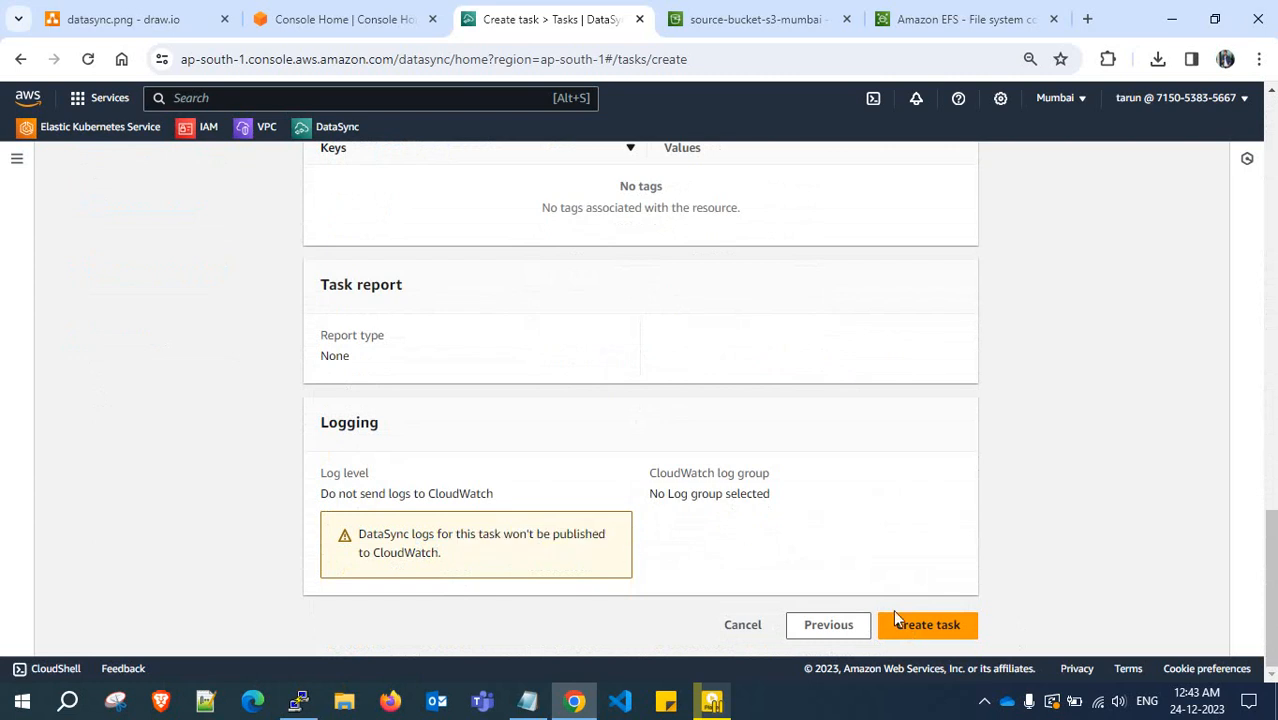
click(930, 623)
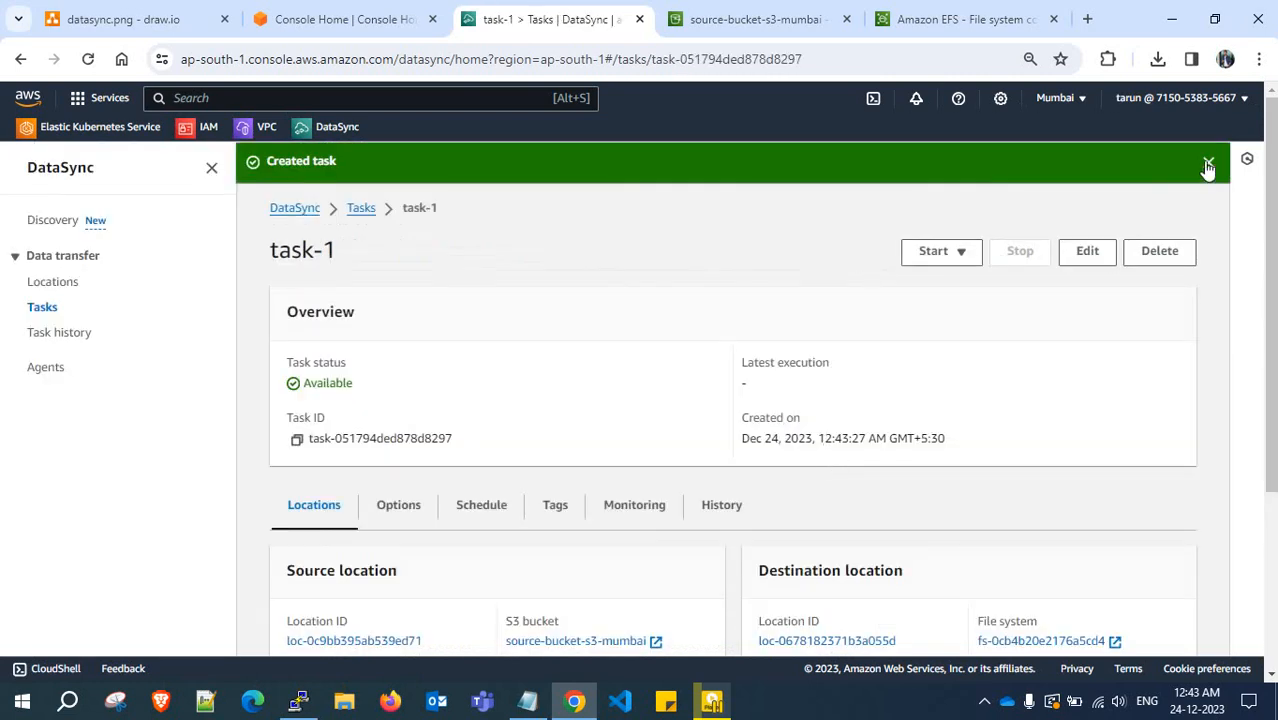
click(1209, 165)
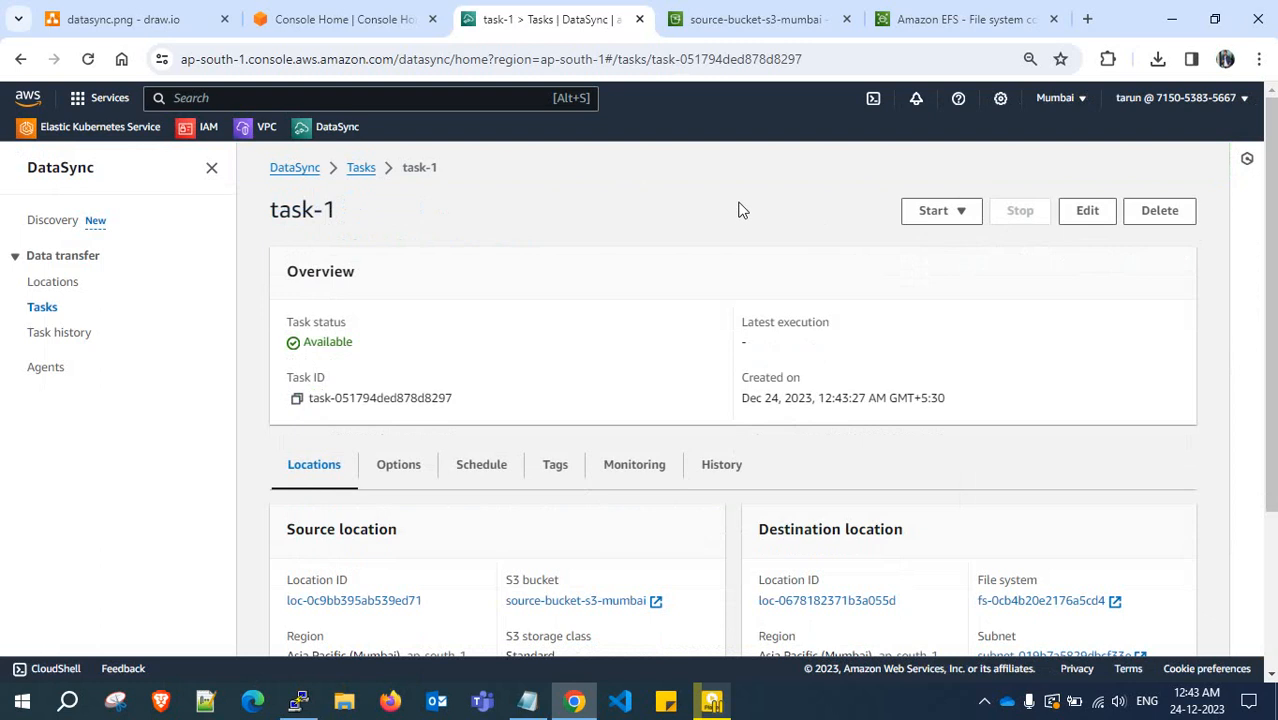
Open the DataSync task list and consult the AWS Data Sync architecture diagram in draw.io before returning to the list
click(358, 169)
click(150, 19)
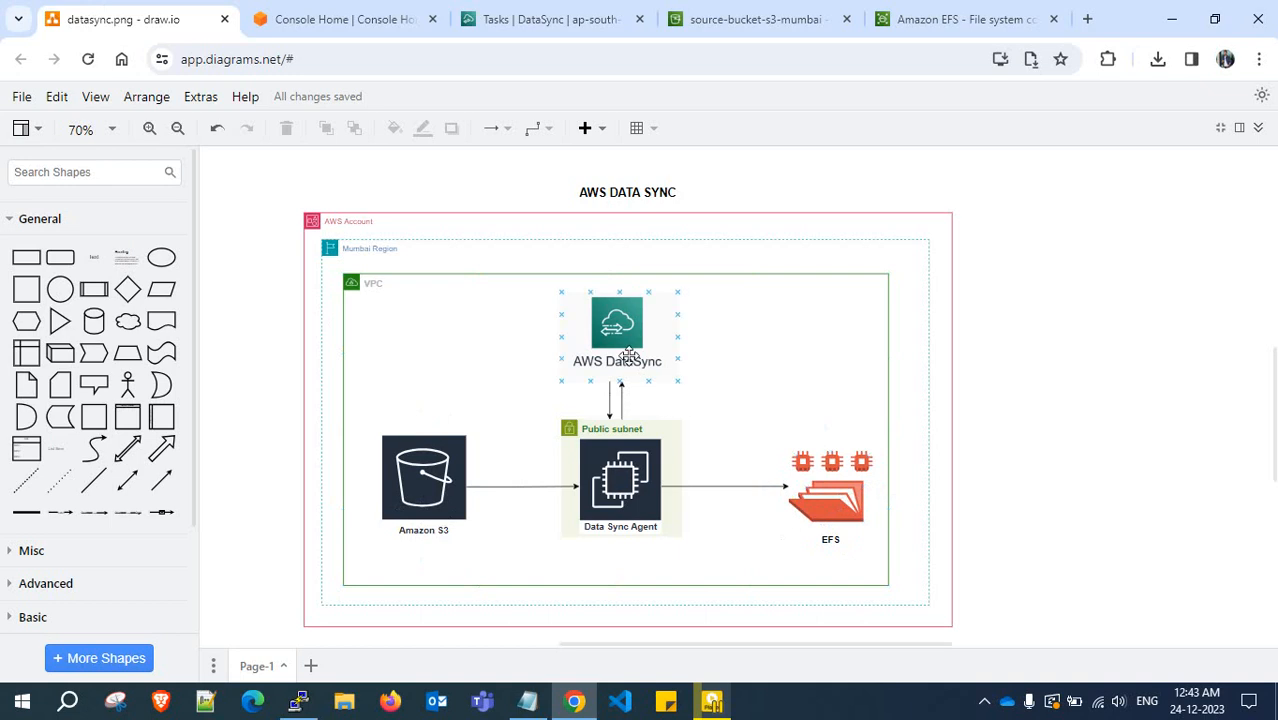
click(535, 18)
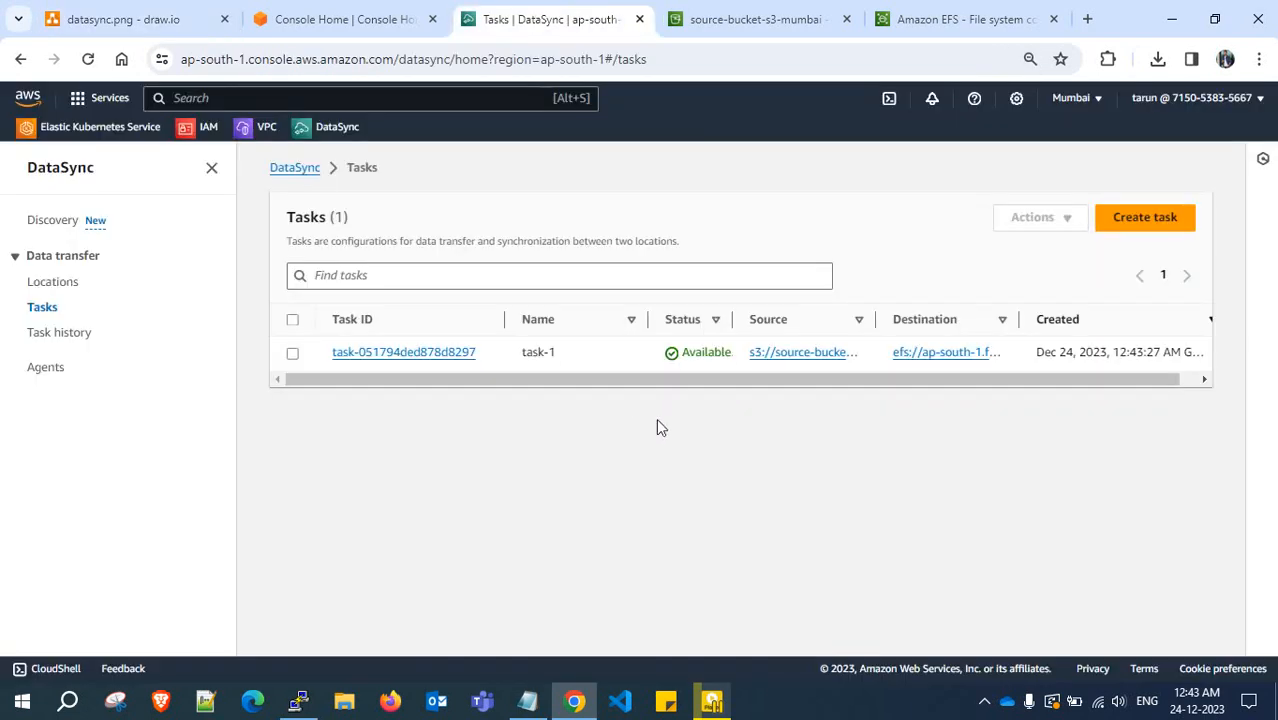
Open task-1, check its source and destination locations, and start it with defaults
click(444, 356)
scroll(620, 358, down, 2)
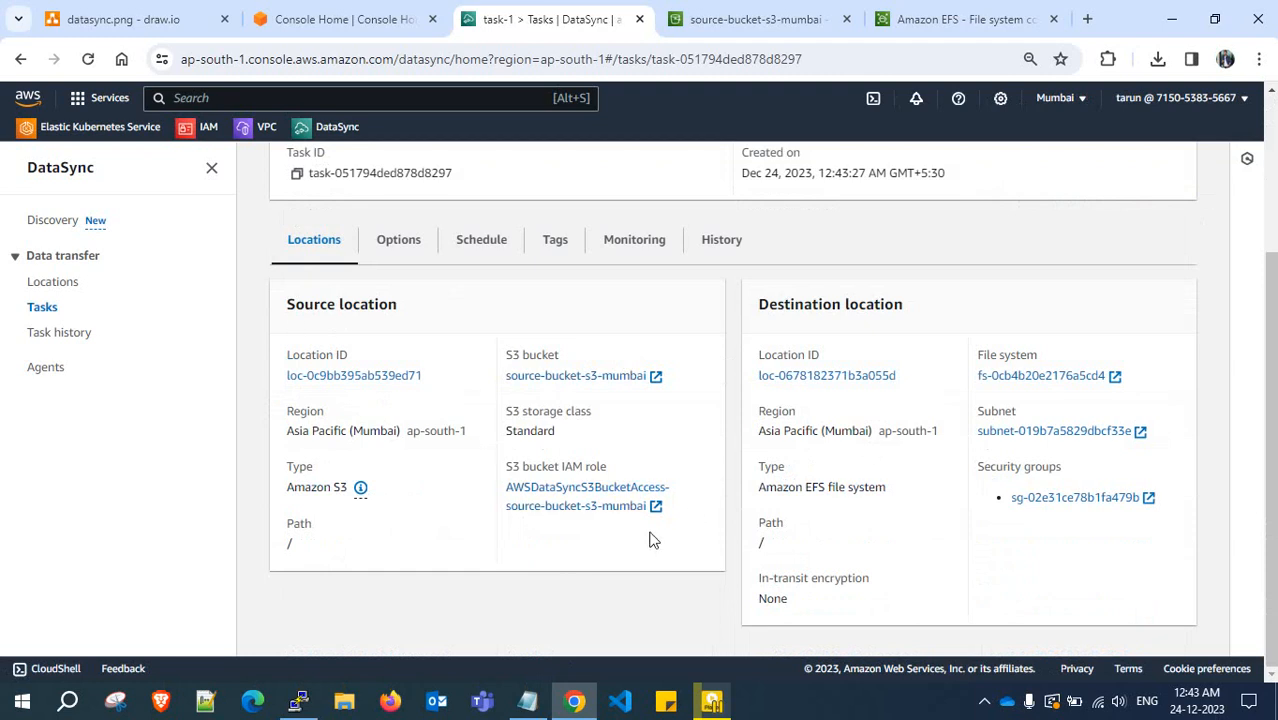
scroll(650, 535, up, 2)
click(955, 214)
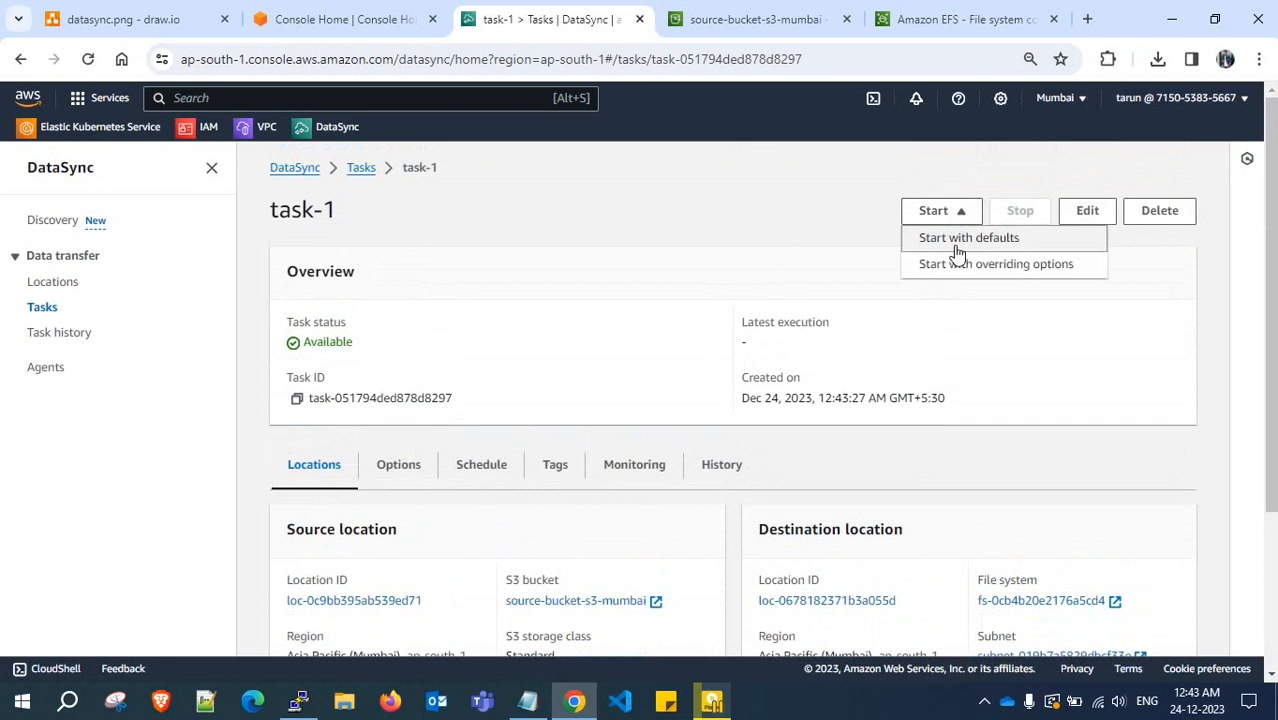
click(956, 240)
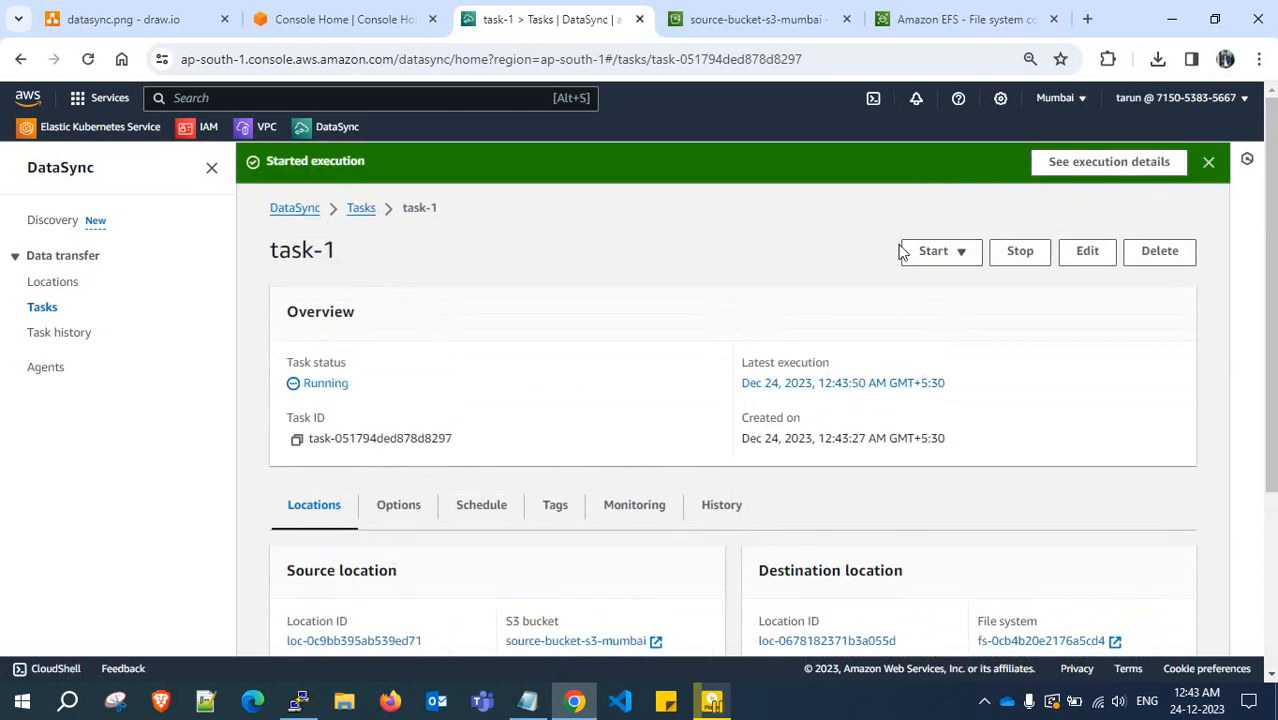
Open the execution details of the started task and check the execution status
click(1116, 156)
scroll(741, 328, down, 2)
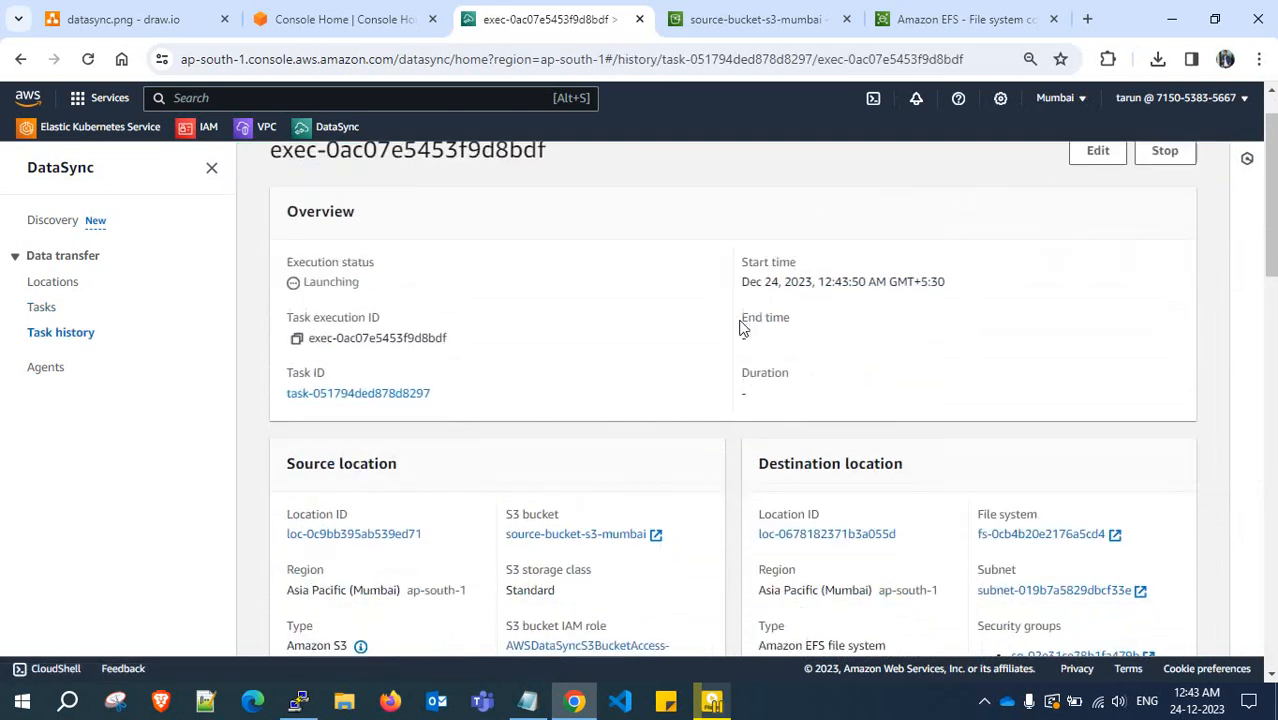
drag(298, 230, 361, 230)
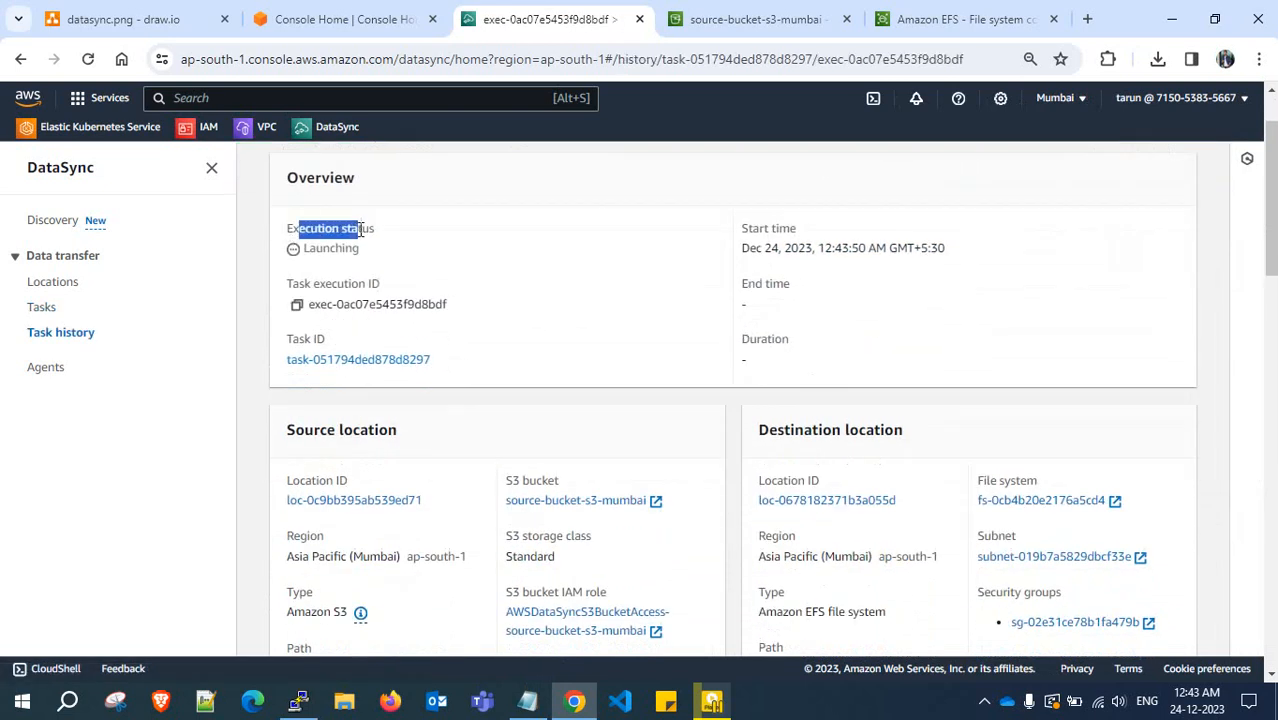
click(343, 250)
scroll(394, 271, up, 2)
Switch to the PuTTY terminal and check the watched listing of the /efs directory
click(298, 700)
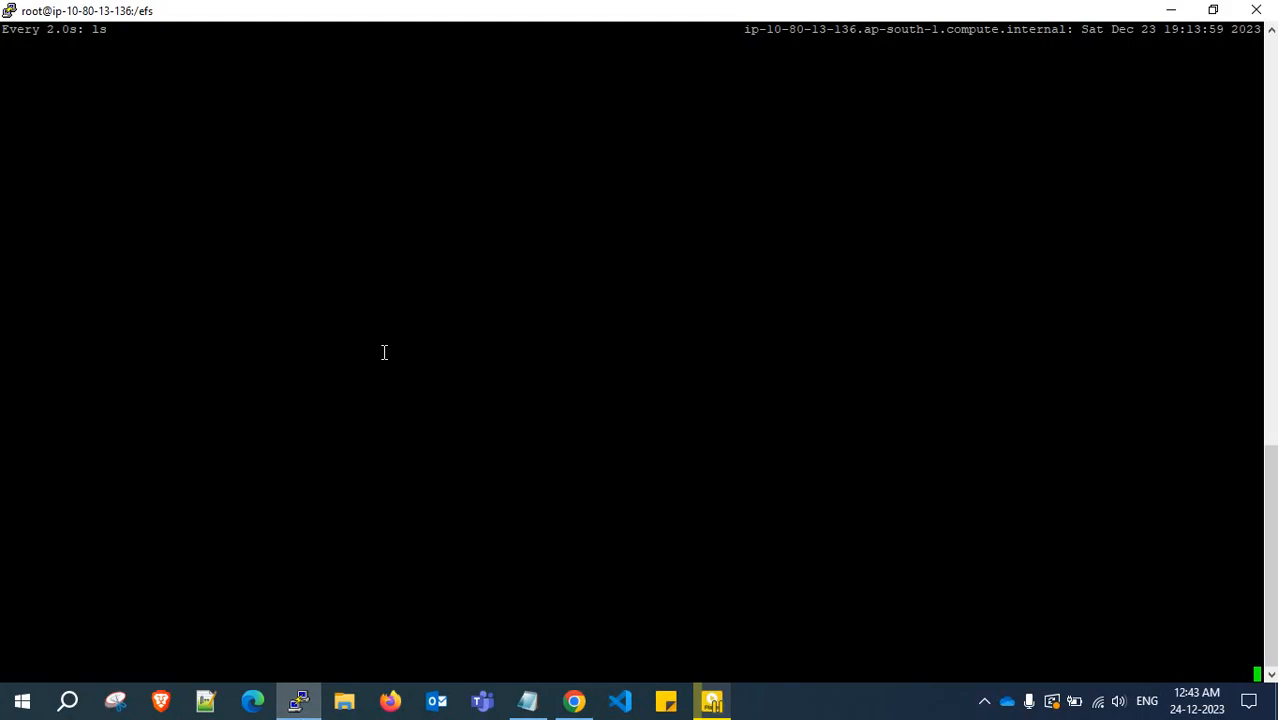
drag(395, 11, 950, 108)
scroll(776, 320, up, 3)
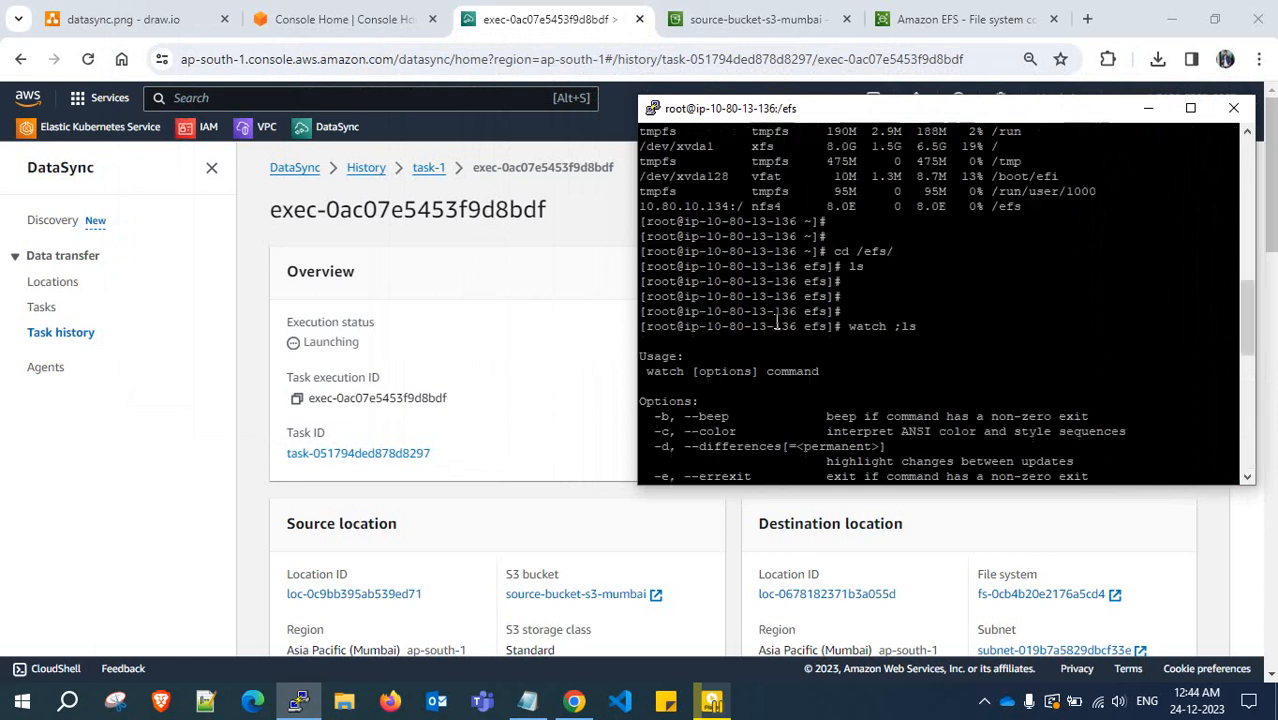
click(1192, 109)
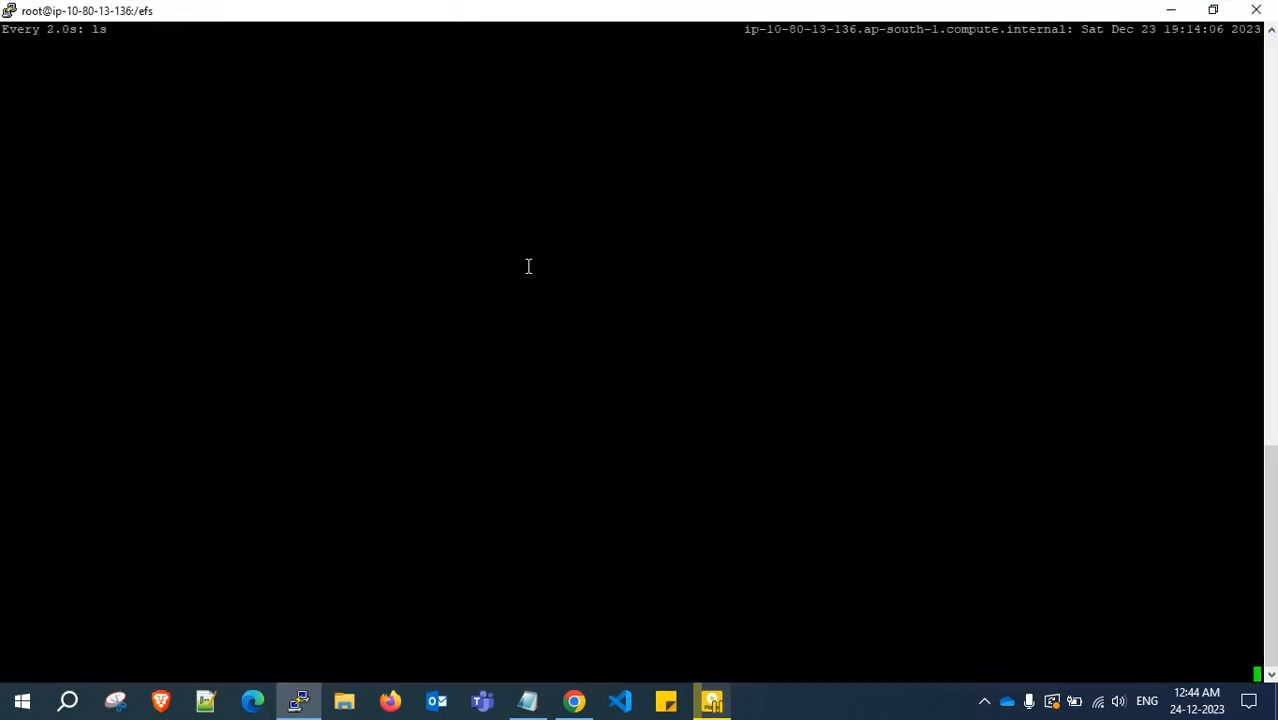
Return to Chrome, reload the task execution page and look over its details
click(574, 701)
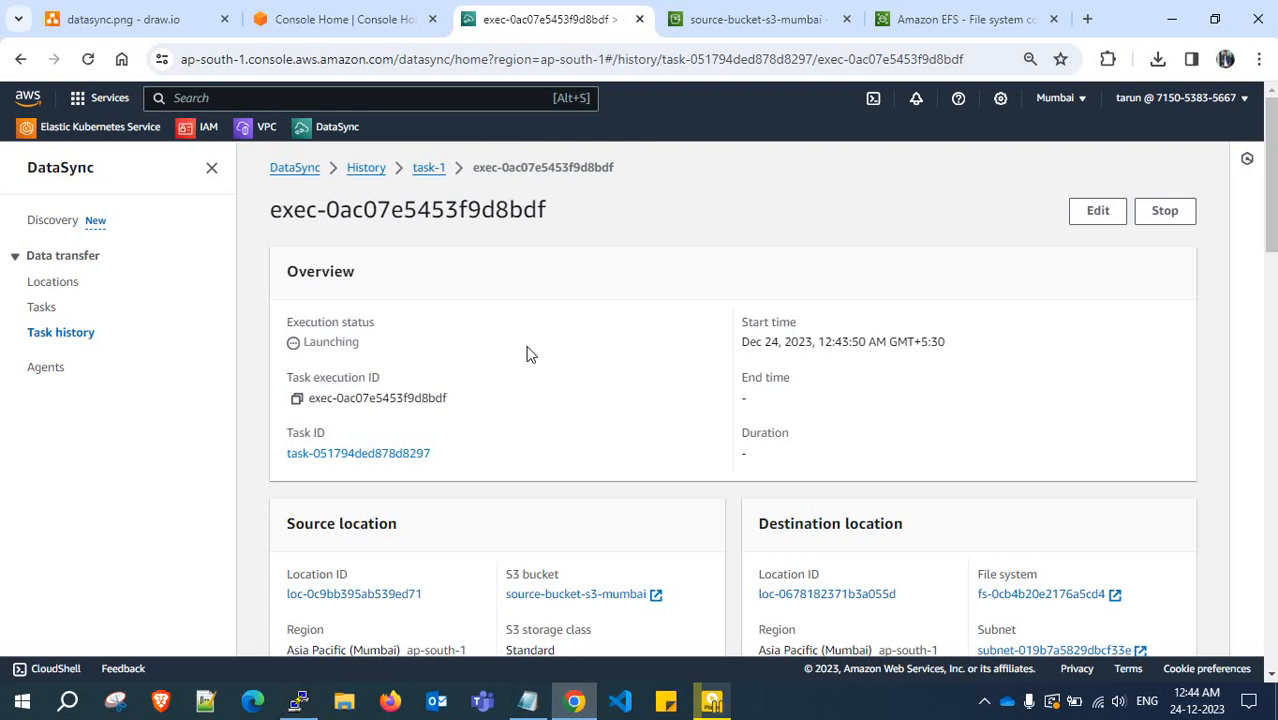
click(90, 60)
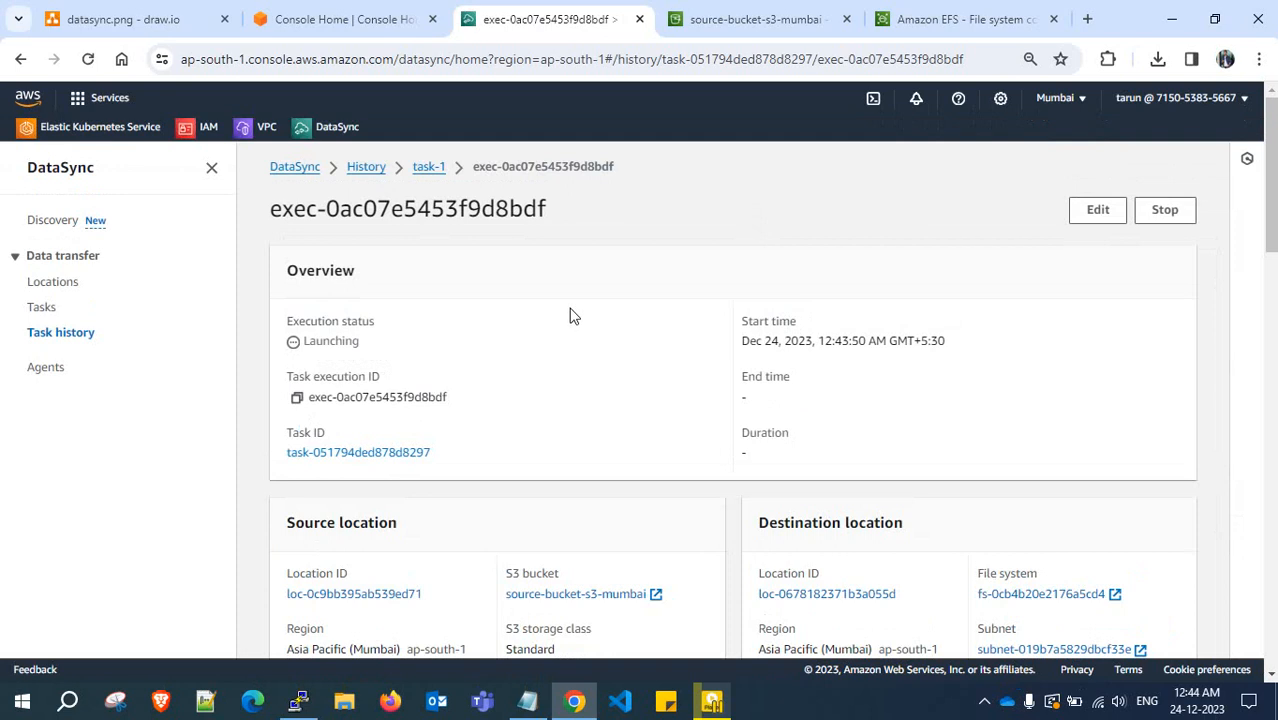
scroll(570, 314, down, 3)
scroll(572, 316, up, 4)
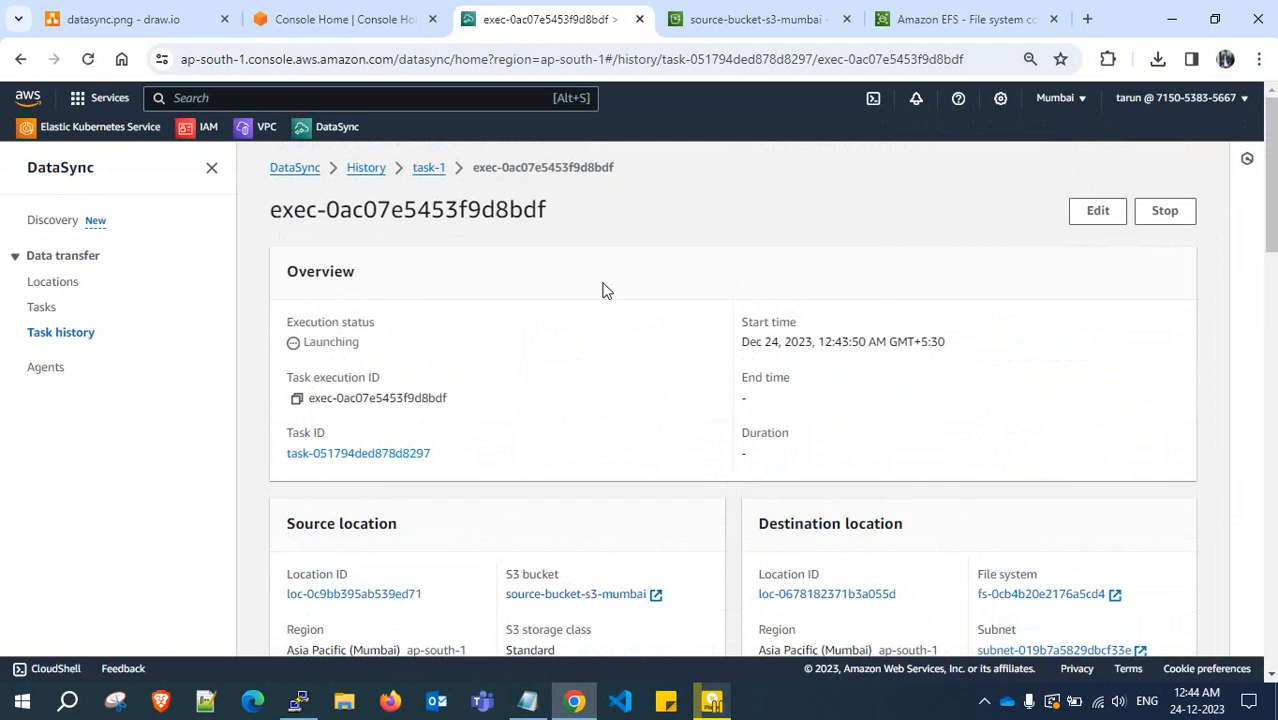
Compare the task status on the task-1 page with the status of its current execution
click(428, 169)
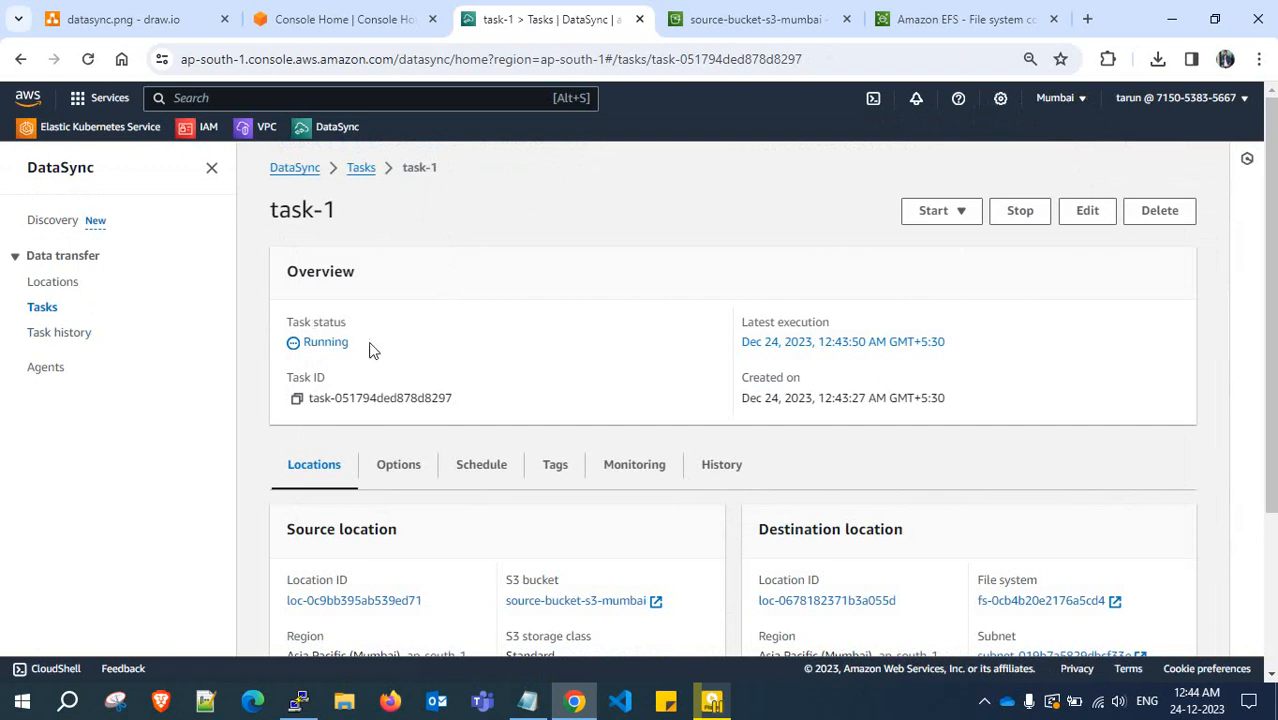
drag(370, 347, 307, 342)
click(365, 342)
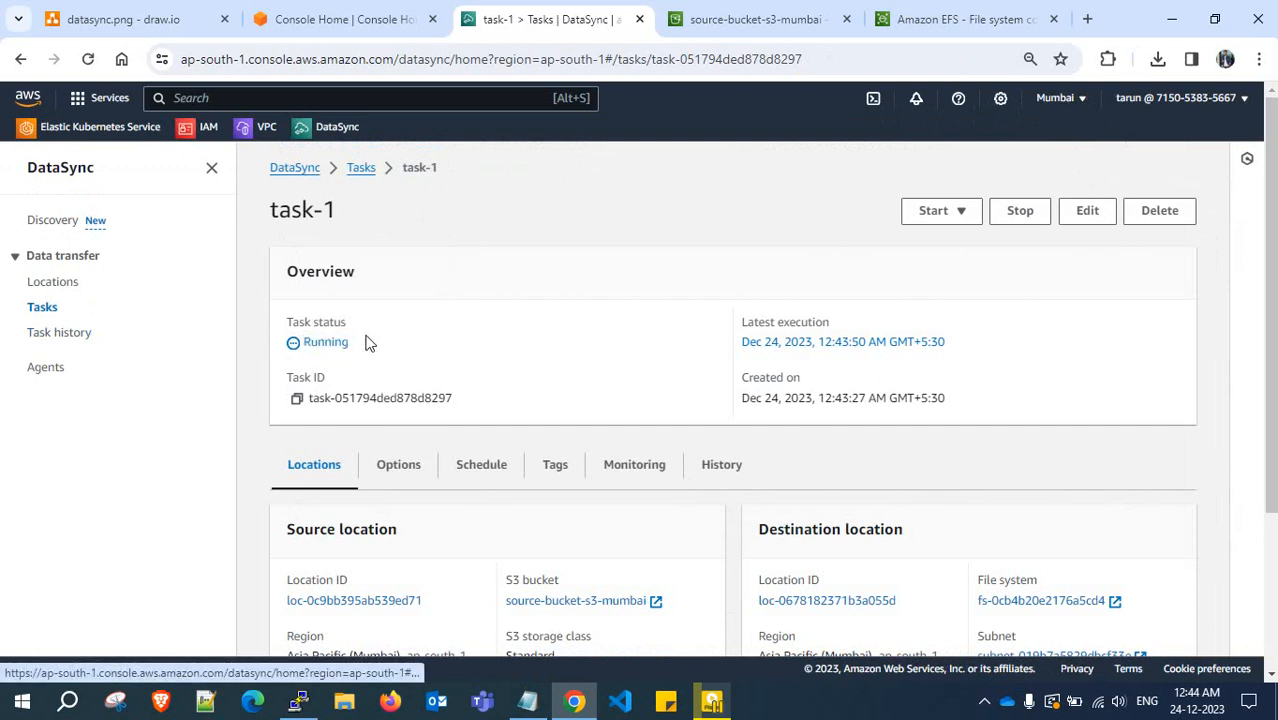
click(327, 345)
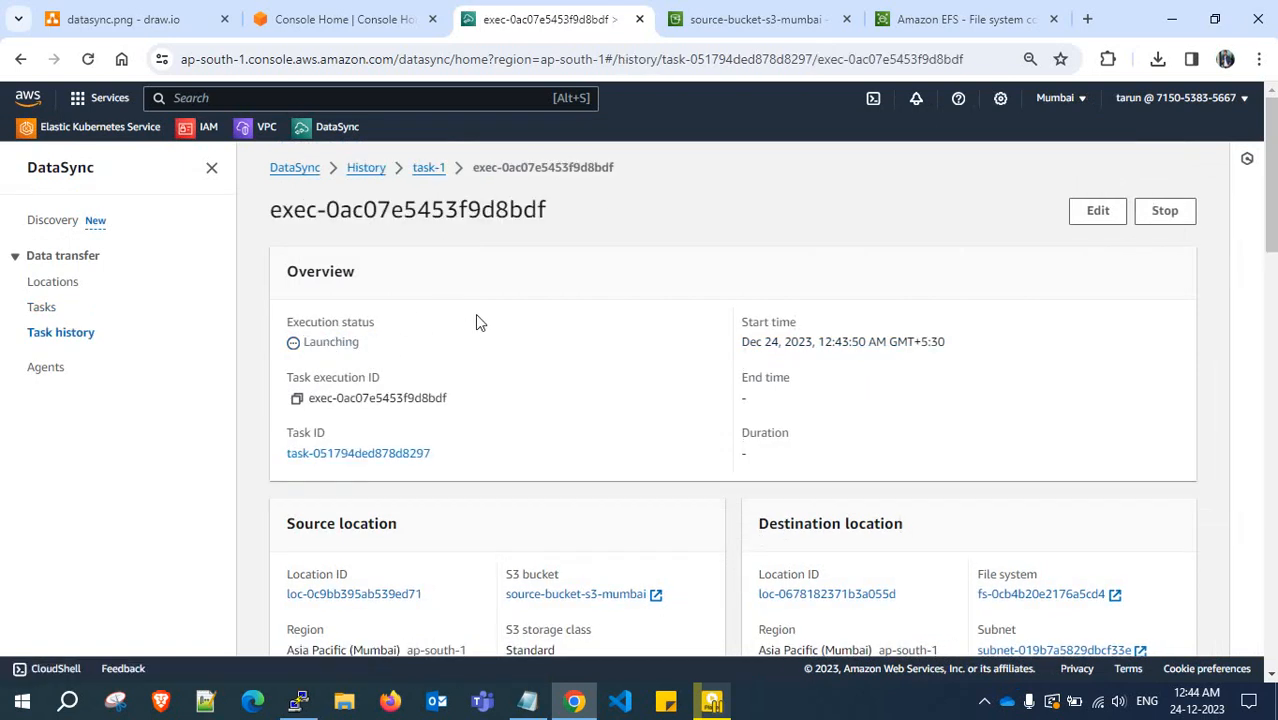
click(429, 168)
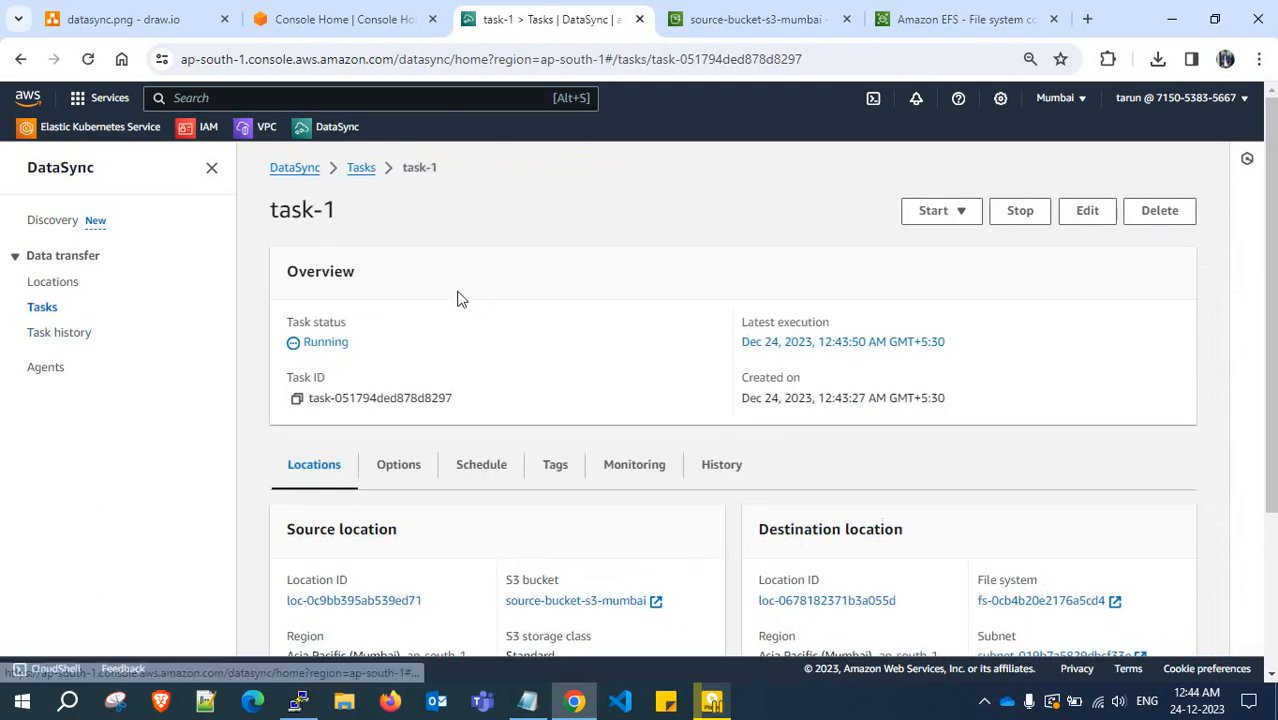
click(343, 345)
Examine the execution's Performance section, including data transferred, compression, files verified and the throughput graphs
scroll(502, 334, down, 5)
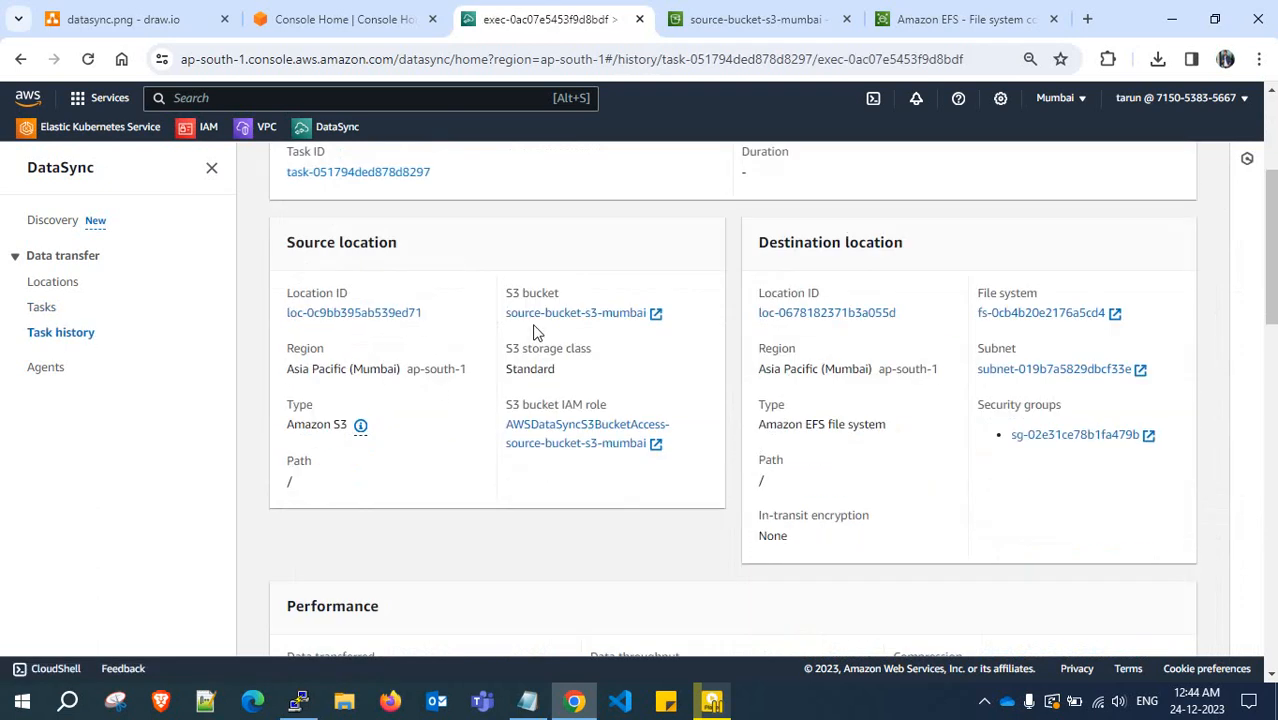
scroll(550, 370, down, 6)
scroll(553, 374, up, 5)
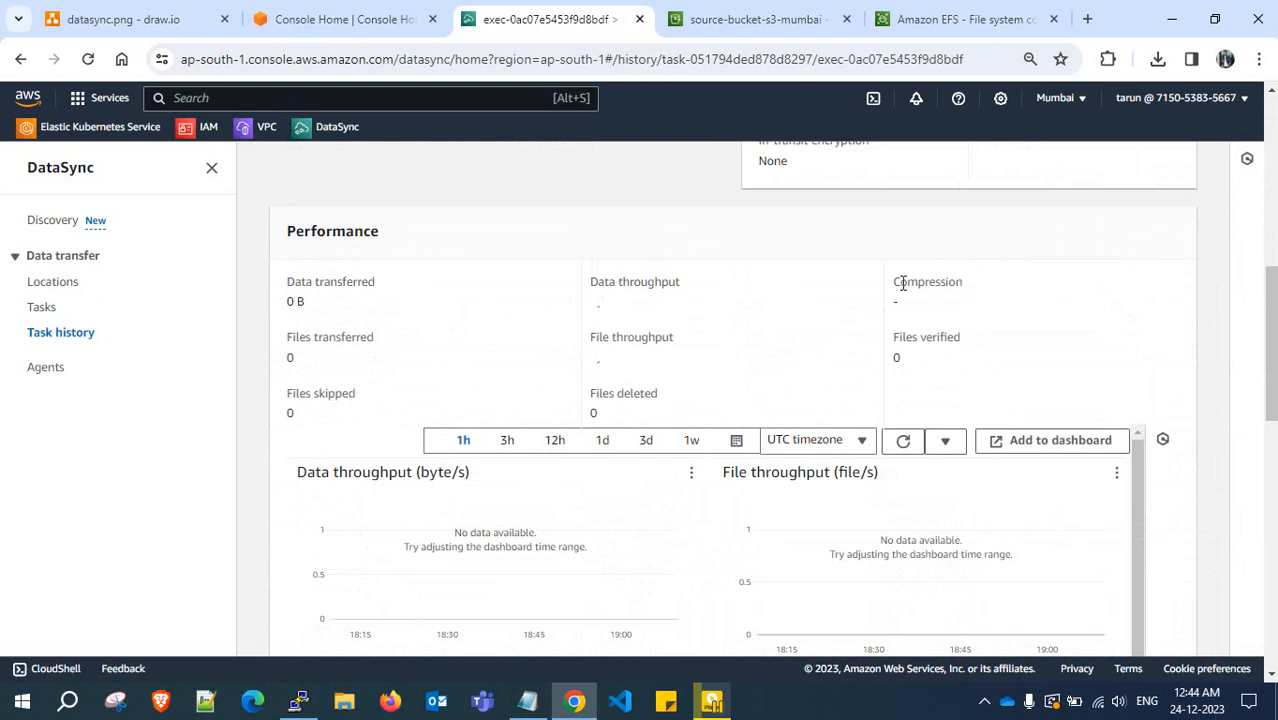
mouse_move(890, 283)
mouse_down()
mouse_move(973, 287)
mouse_move(890, 293)
mouse_up()
click(966, 287)
click(891, 285)
click(972, 289)
click(885, 291)
scroll(605, 280, down, 2)
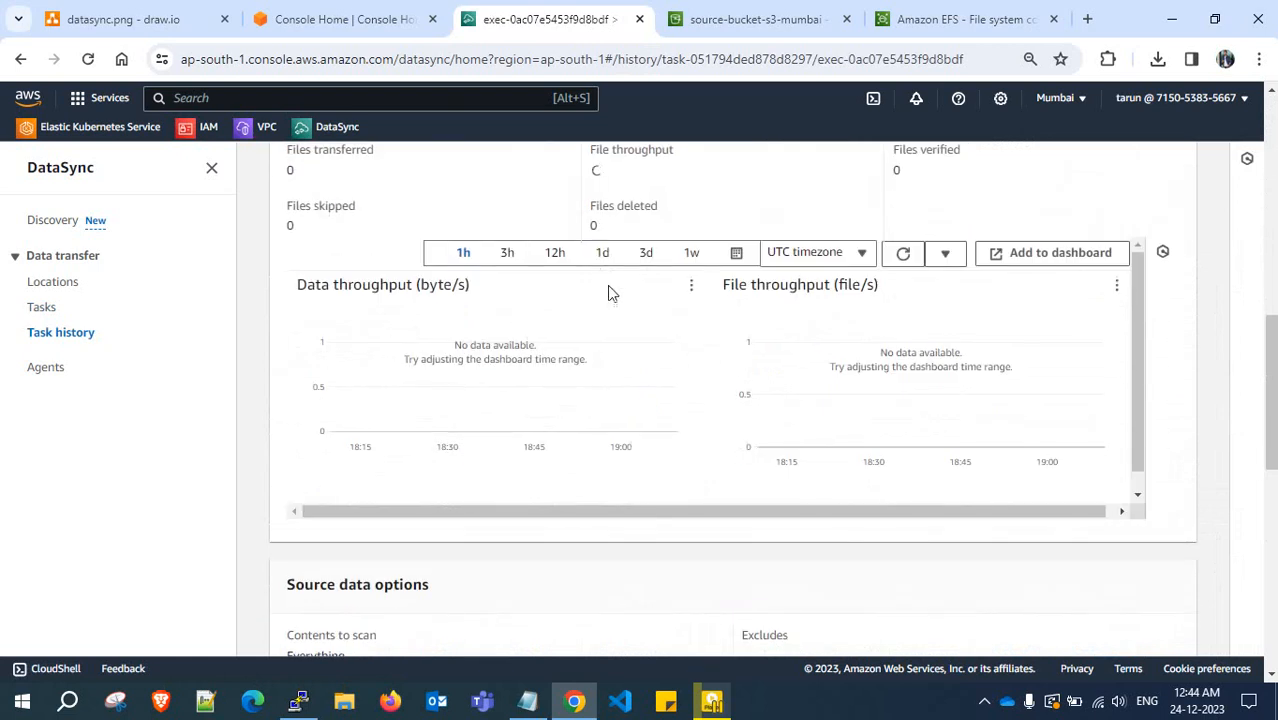
Examine the execution's source data options, transfer options such as deleted files, permissions and timestamps, and its logging and task report settings
scroll(633, 342, down, 1)
scroll(636, 360, down, 2)
scroll(643, 379, down, 2)
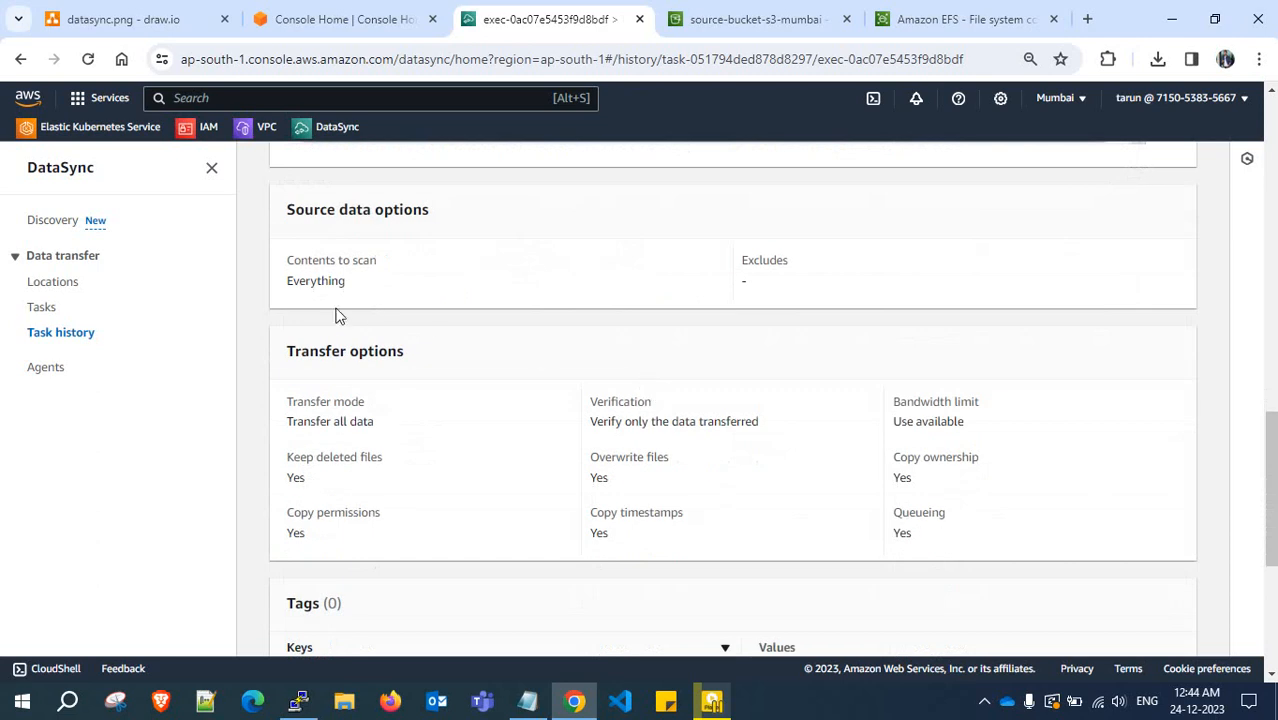
drag(289, 281, 343, 280)
click(351, 280)
scroll(420, 315, down, 2)
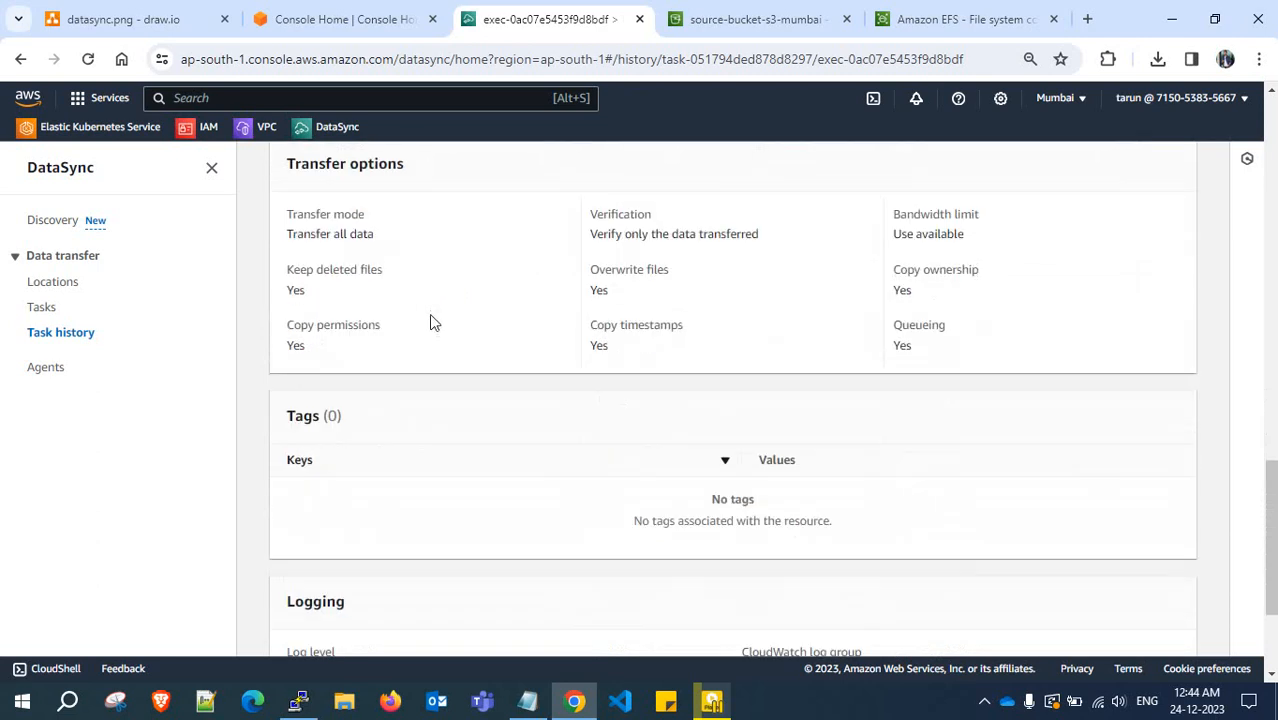
scroll(453, 330, up, 1)
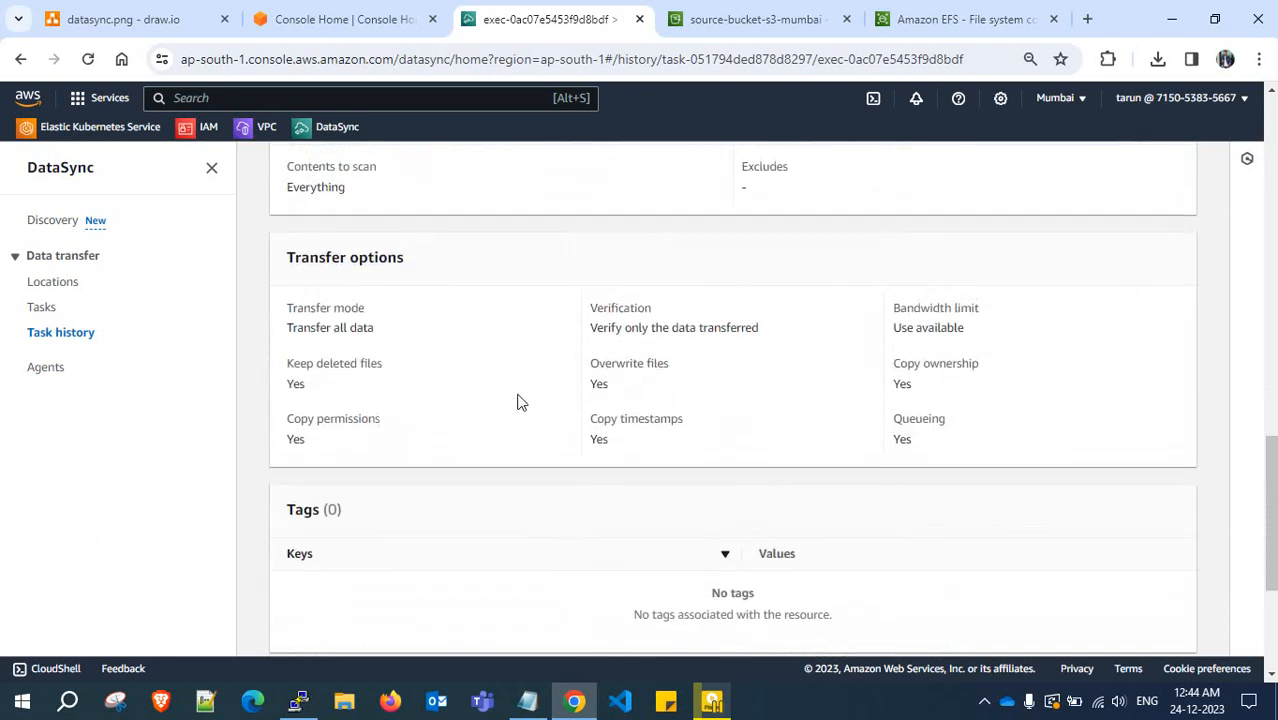
scroll(518, 402, down, 1)
drag(315, 274, 359, 273)
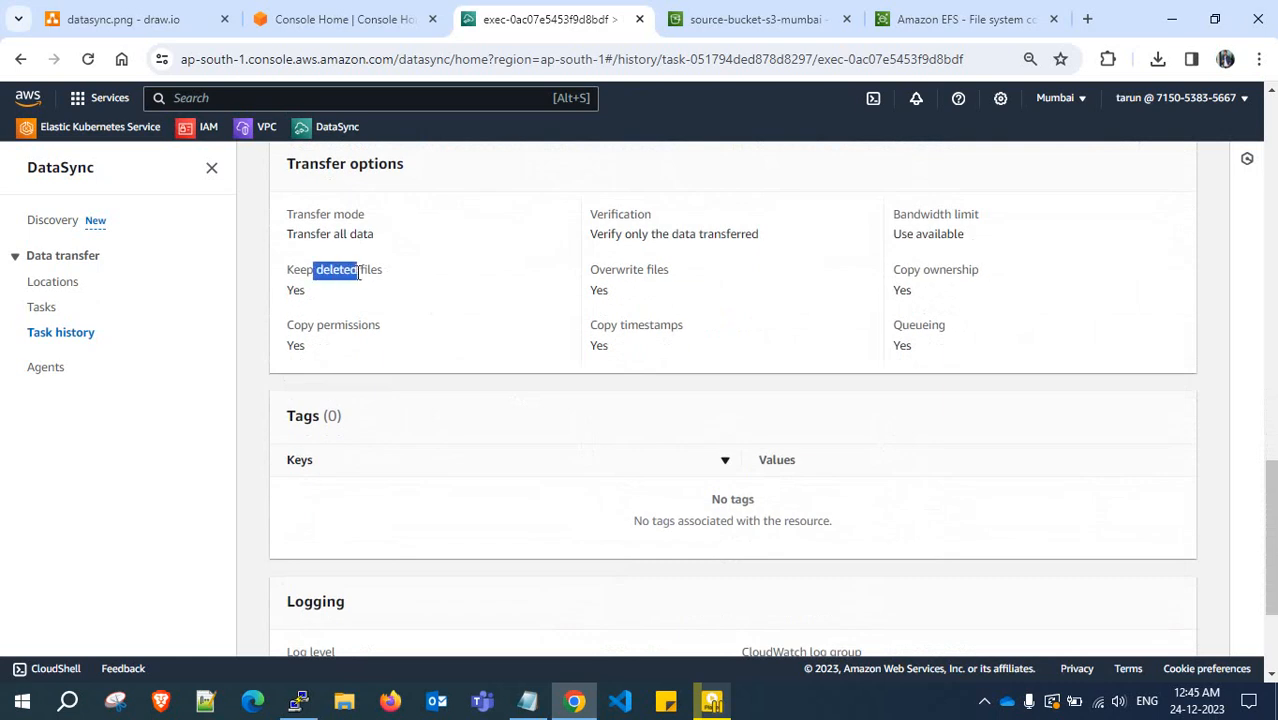
click(359, 275)
drag(325, 329, 361, 327)
click(361, 327)
drag(591, 325, 703, 323)
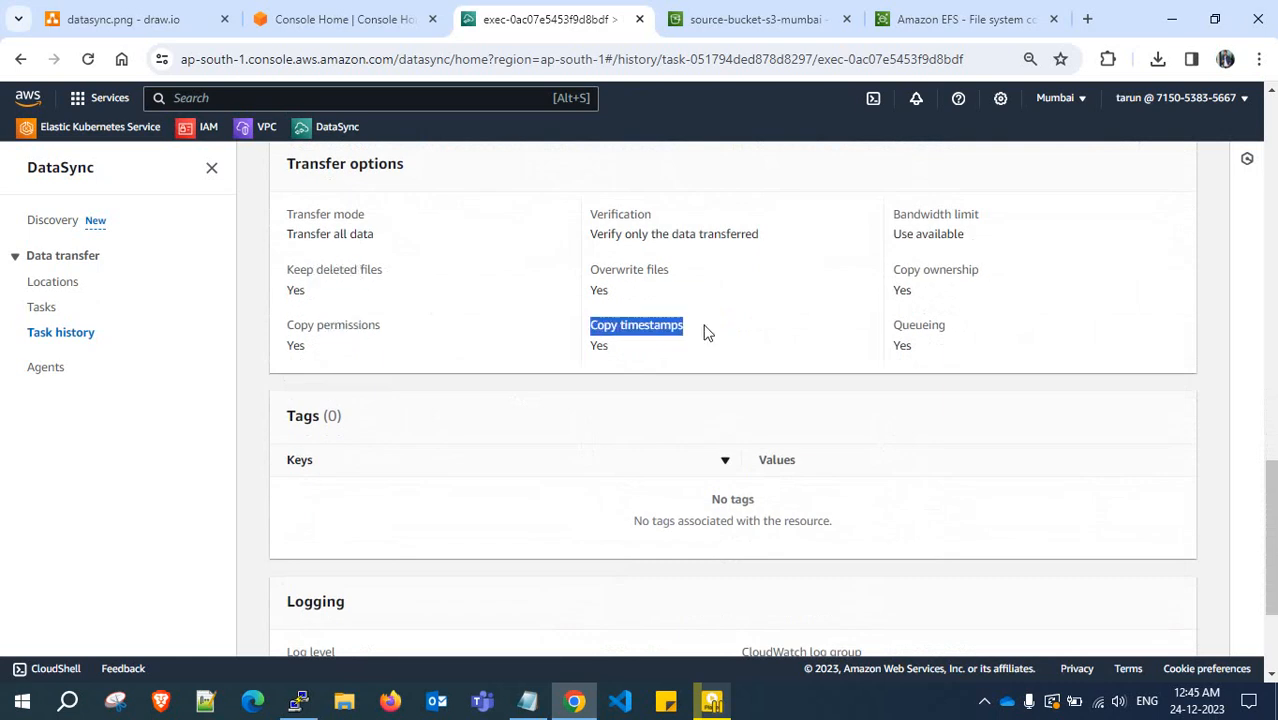
click(703, 323)
scroll(583, 414, down, 2)
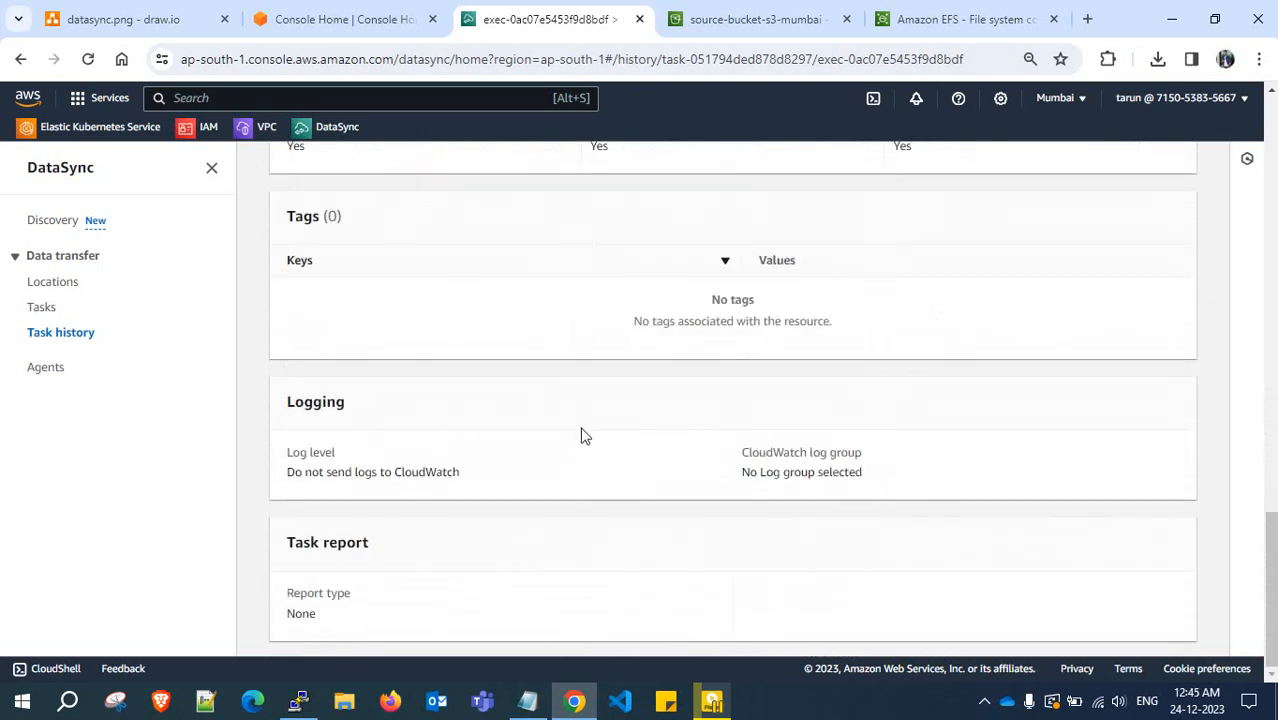
Check the execution status in the Overview section of the task execution
scroll(583, 435, up, 15)
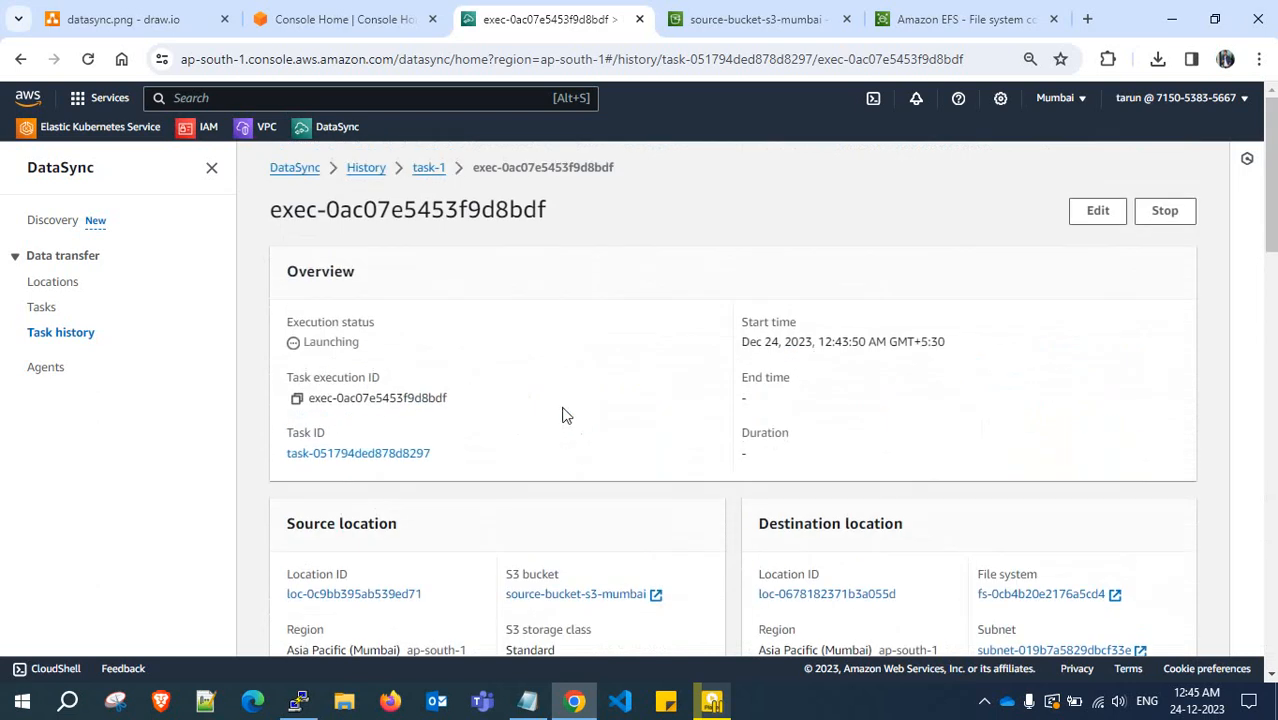
drag(388, 345, 303, 350)
click(387, 333)
click(328, 712)
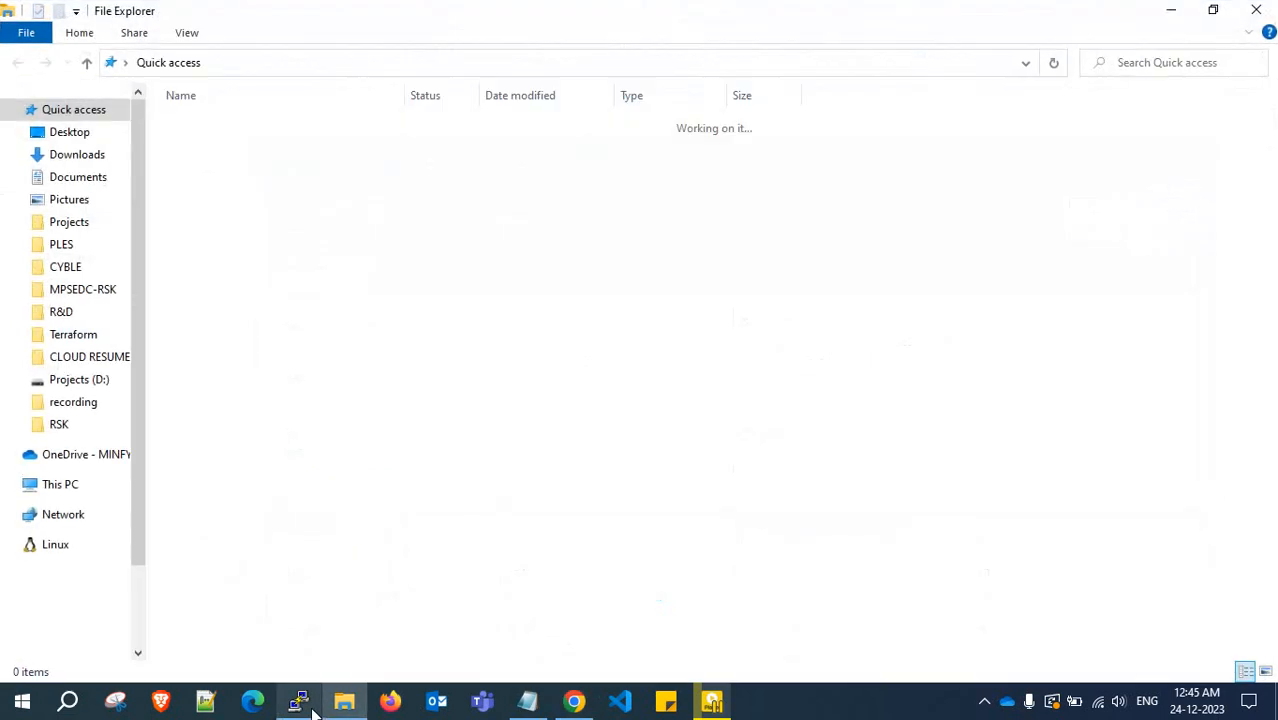
click(314, 712)
click(300, 700)
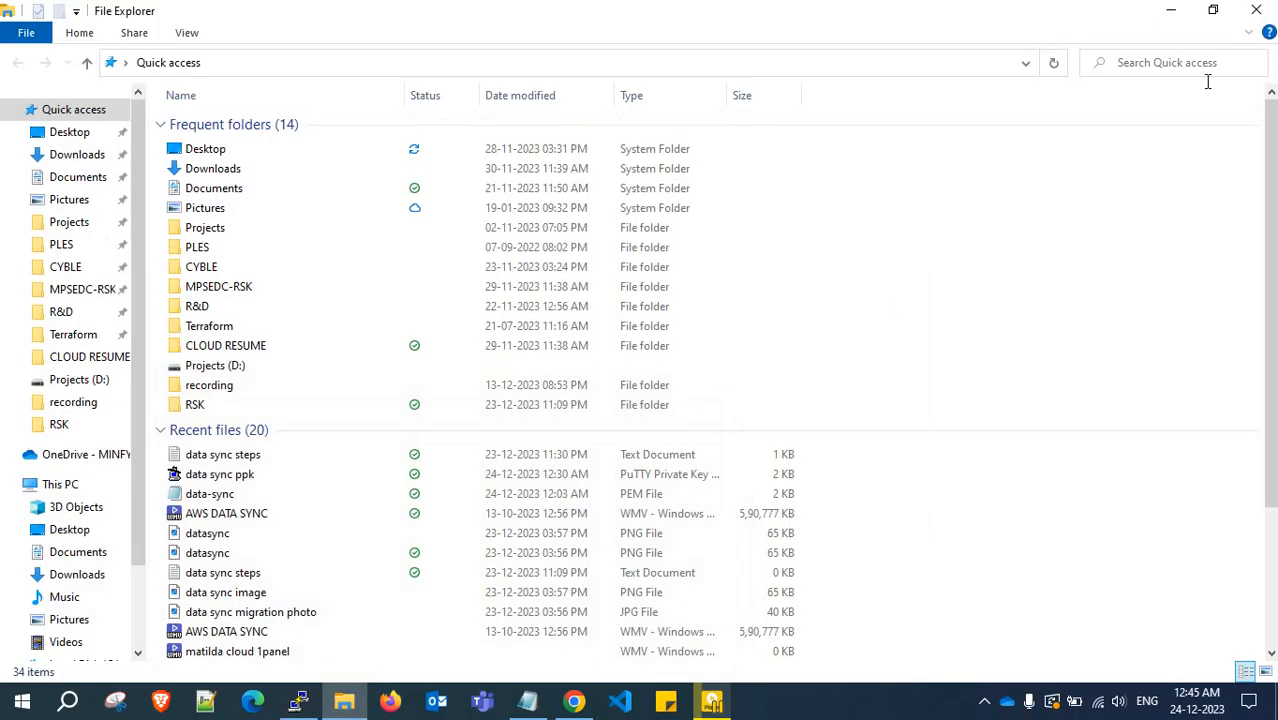
click(1250, 14)
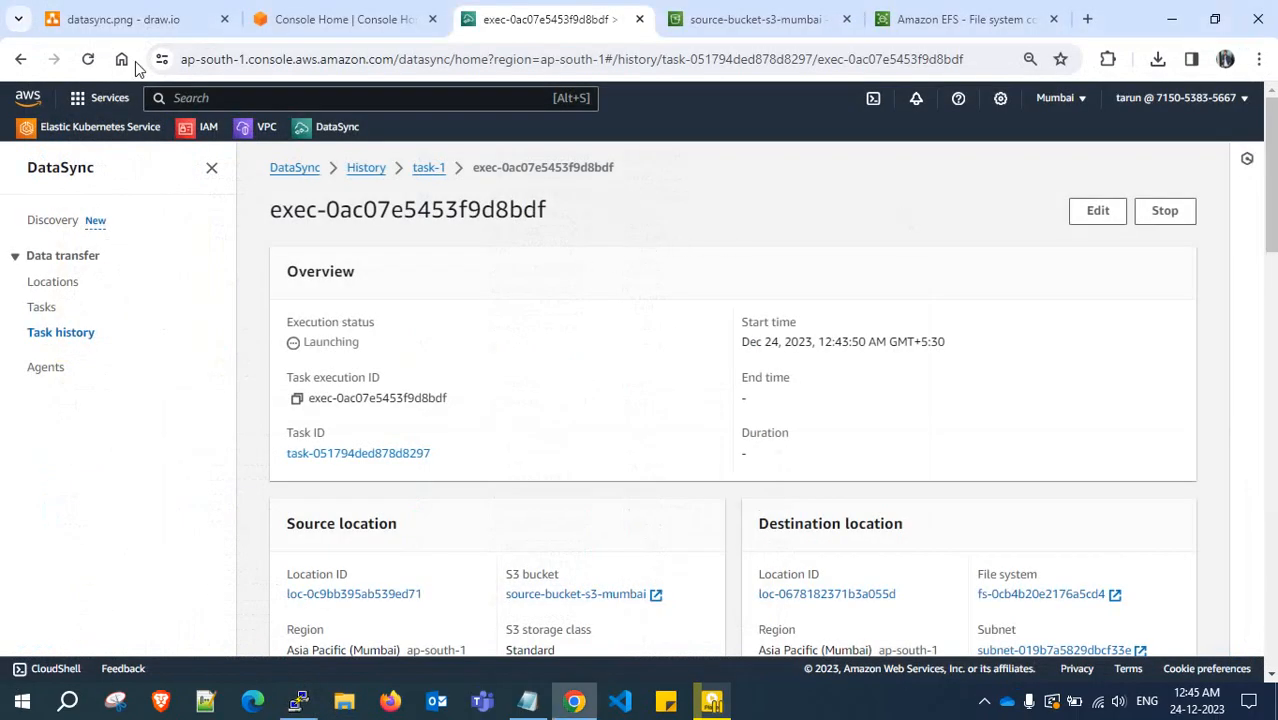
Reload the task execution page repeatedly to monitor its execution status
click(88, 59)
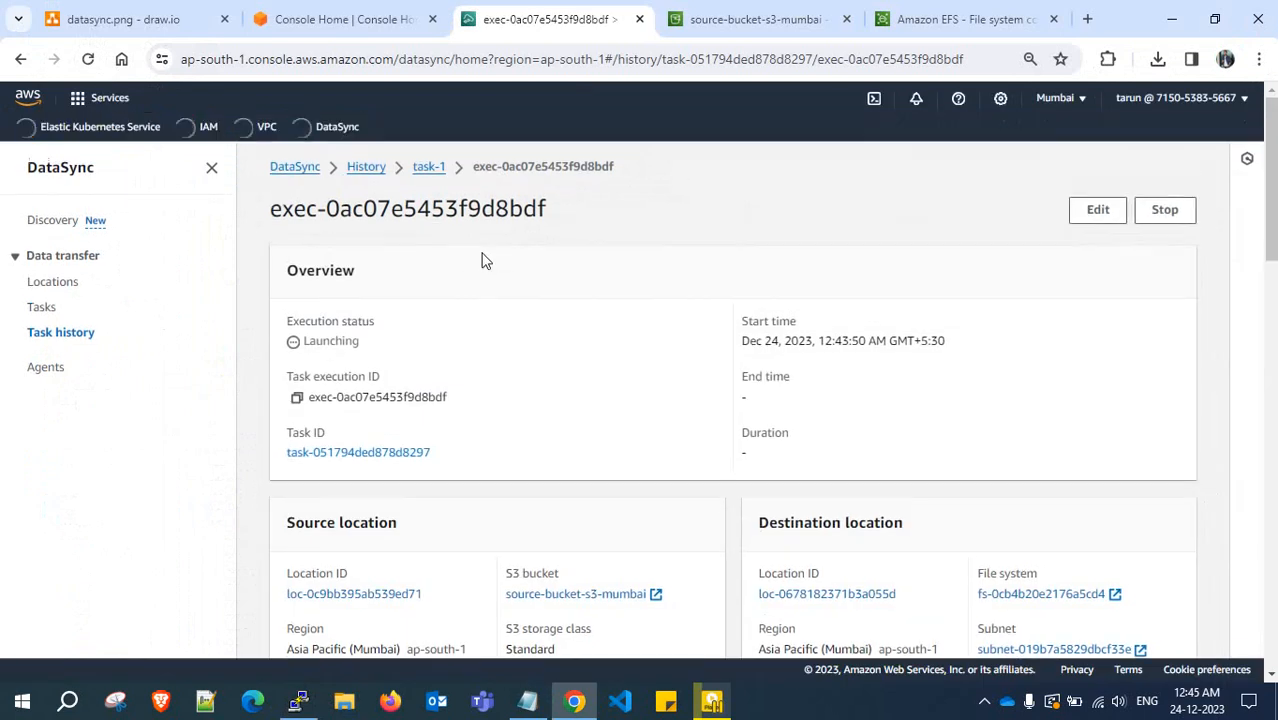
click(88, 59)
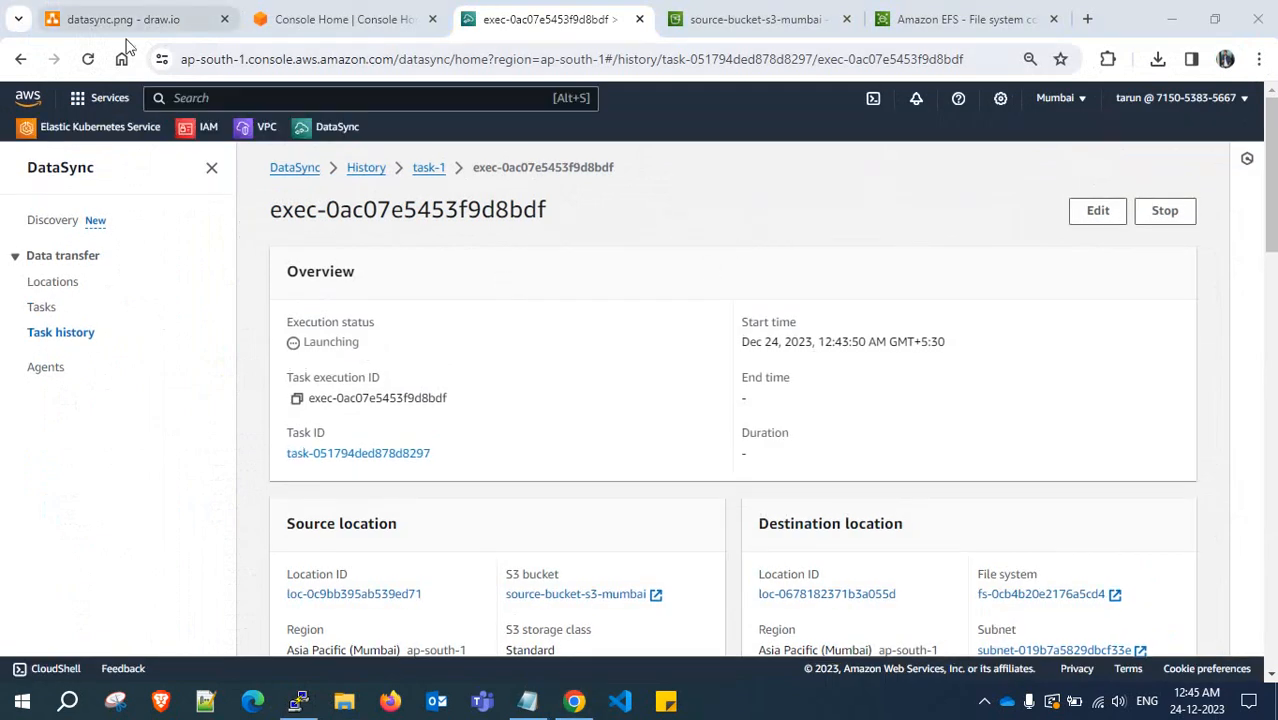
click(90, 60)
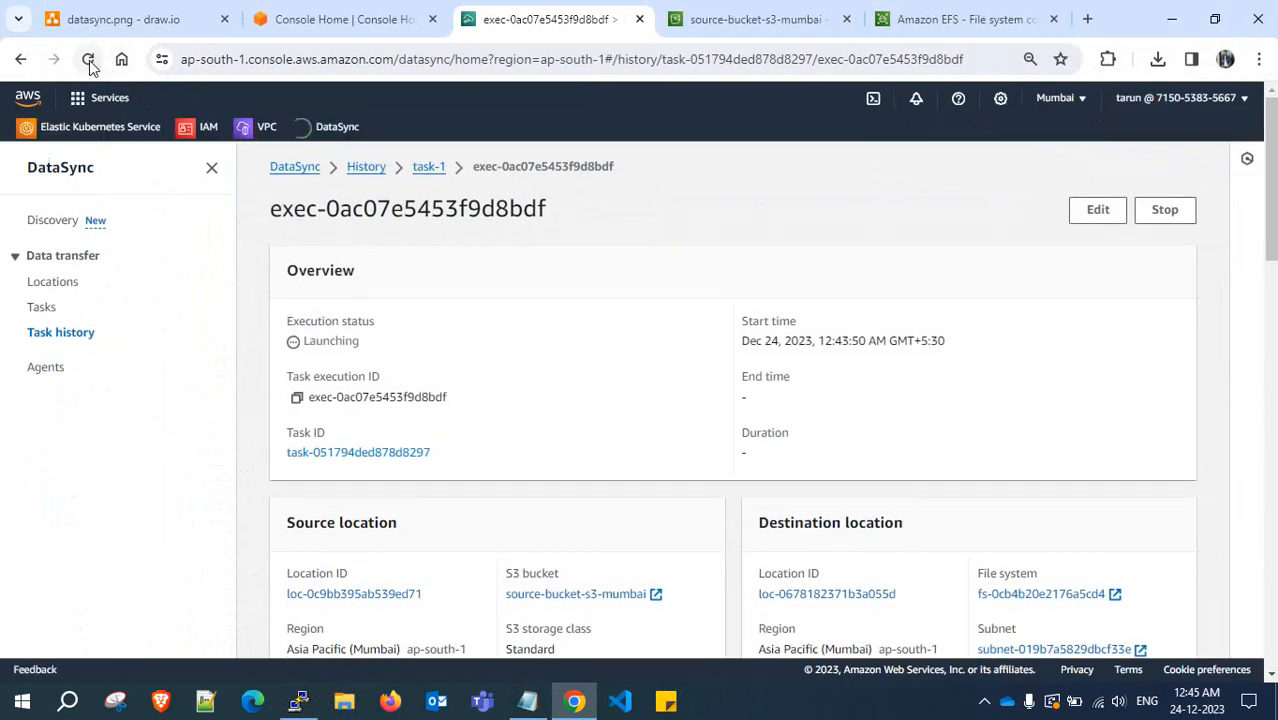
click(88, 60)
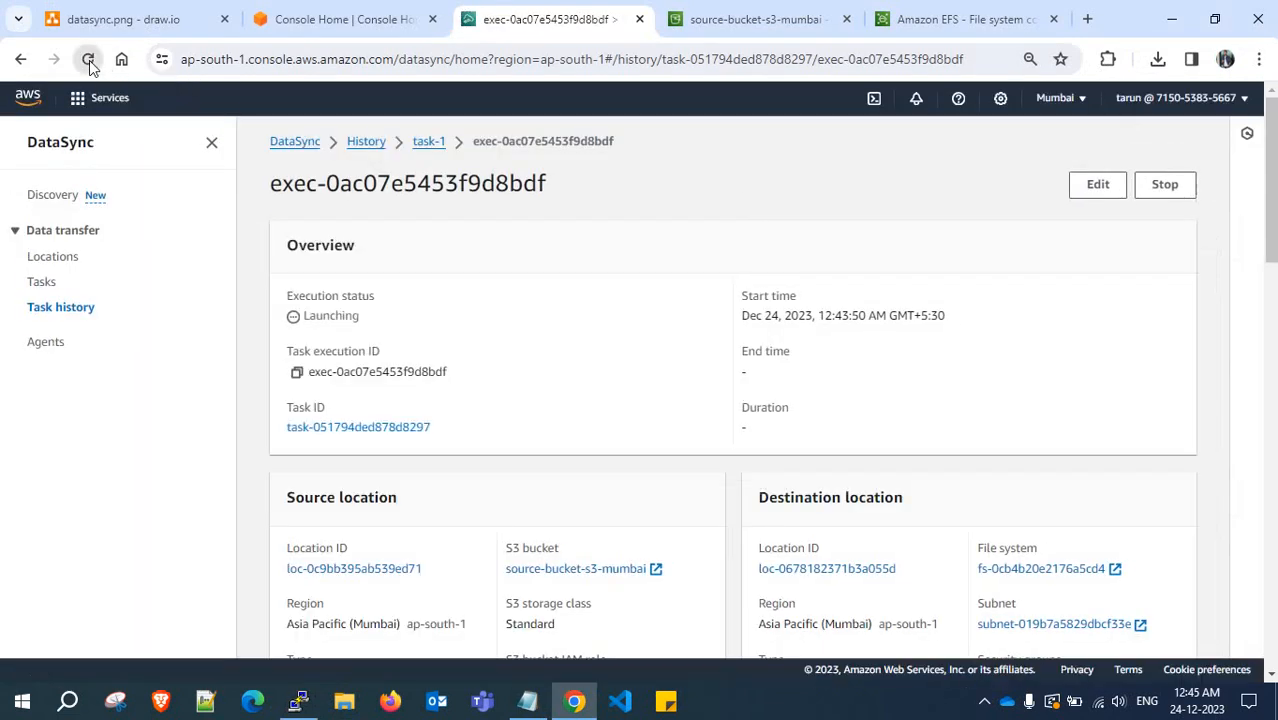
click(89, 60)
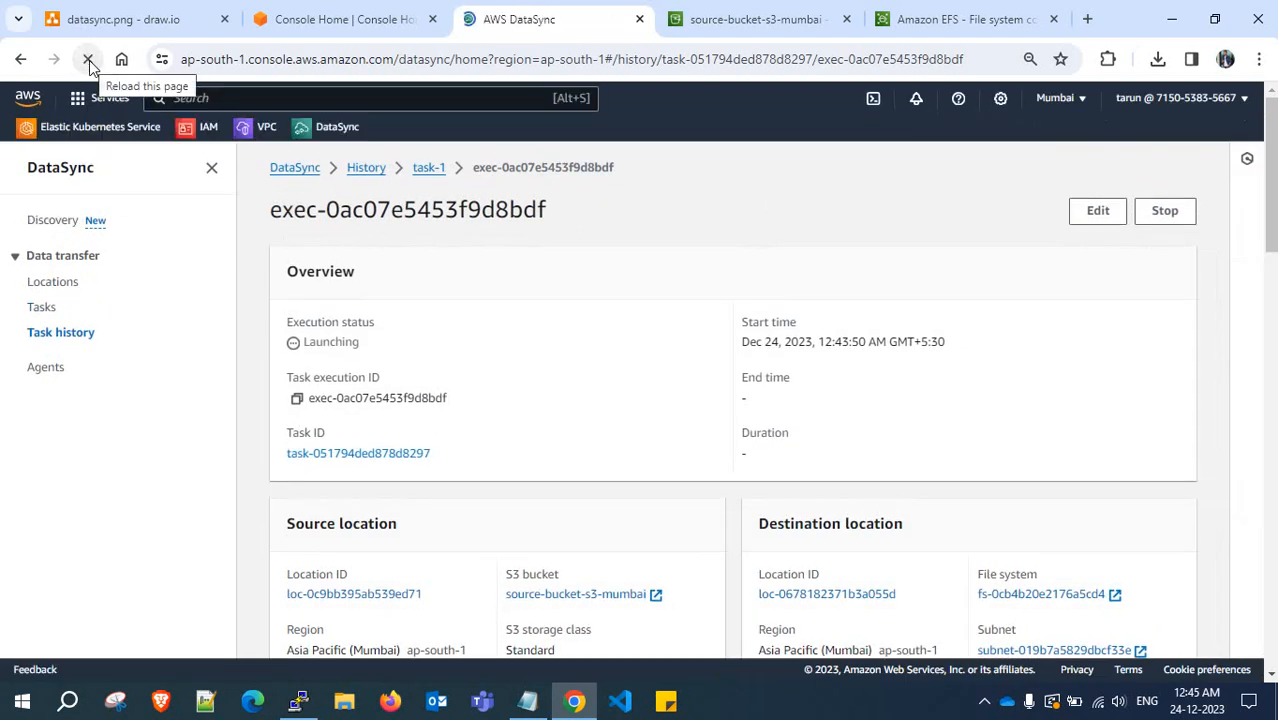
click(89, 60)
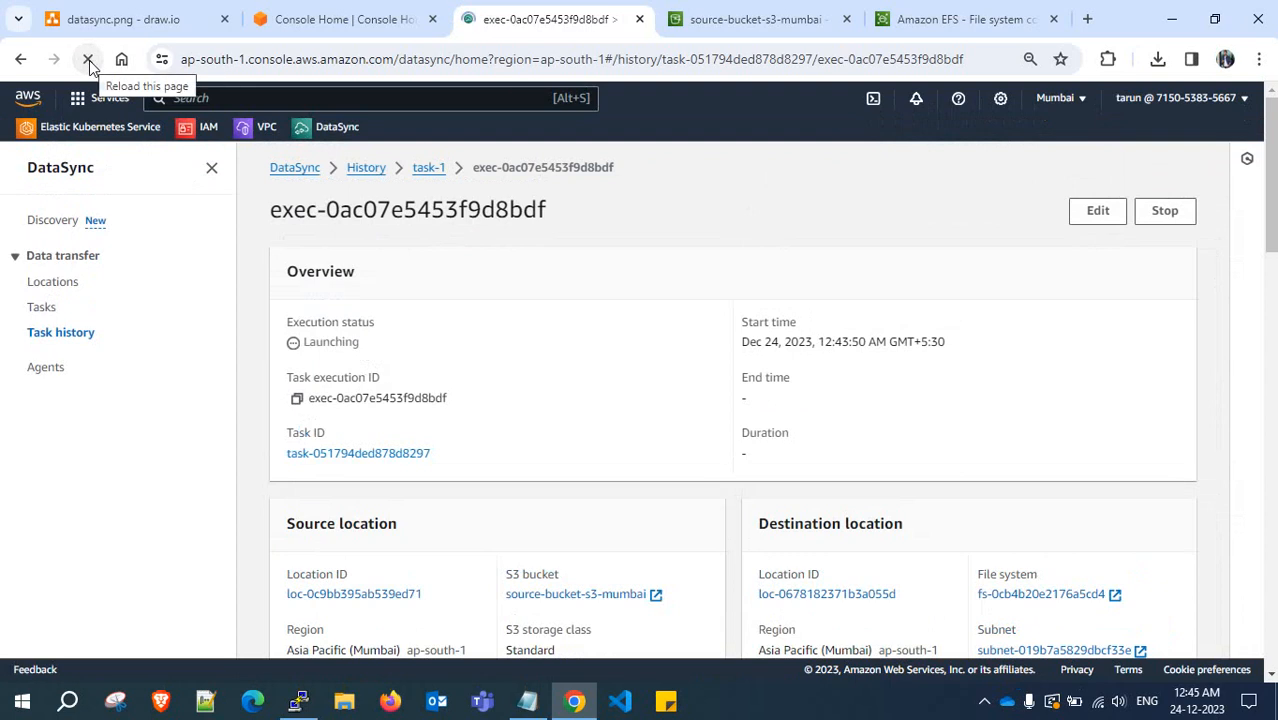
click(89, 60)
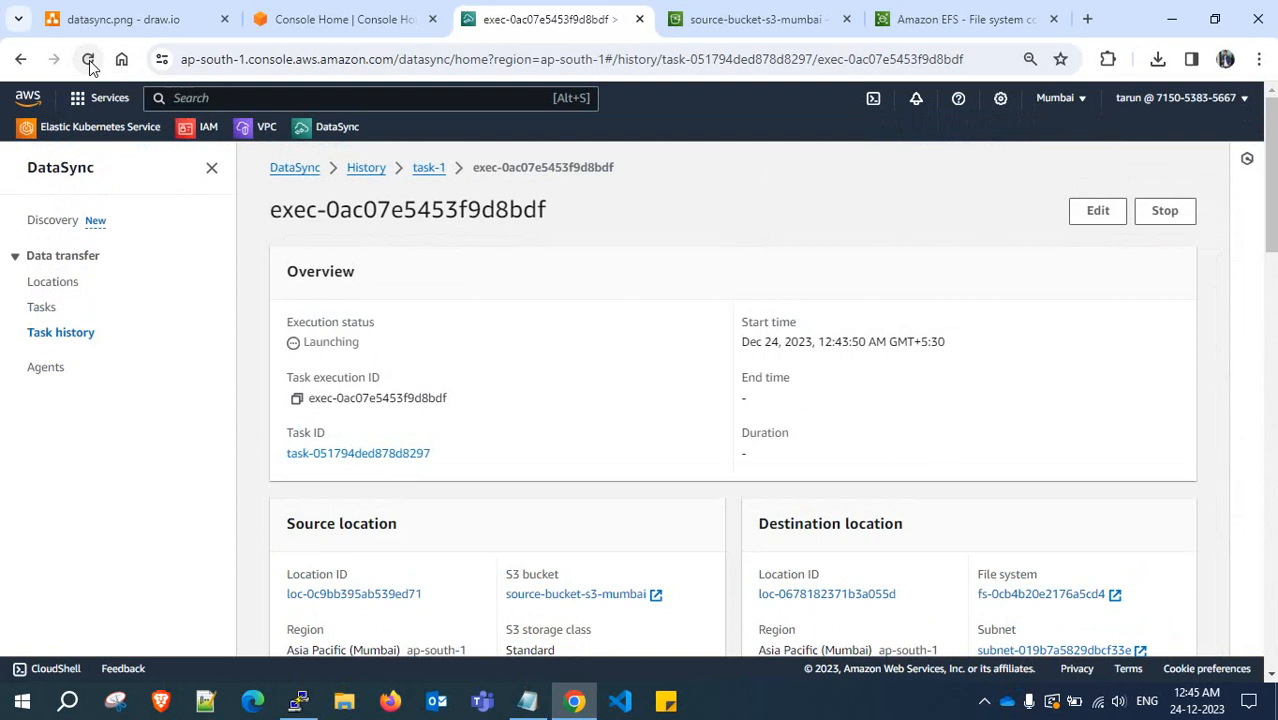
click(89, 60)
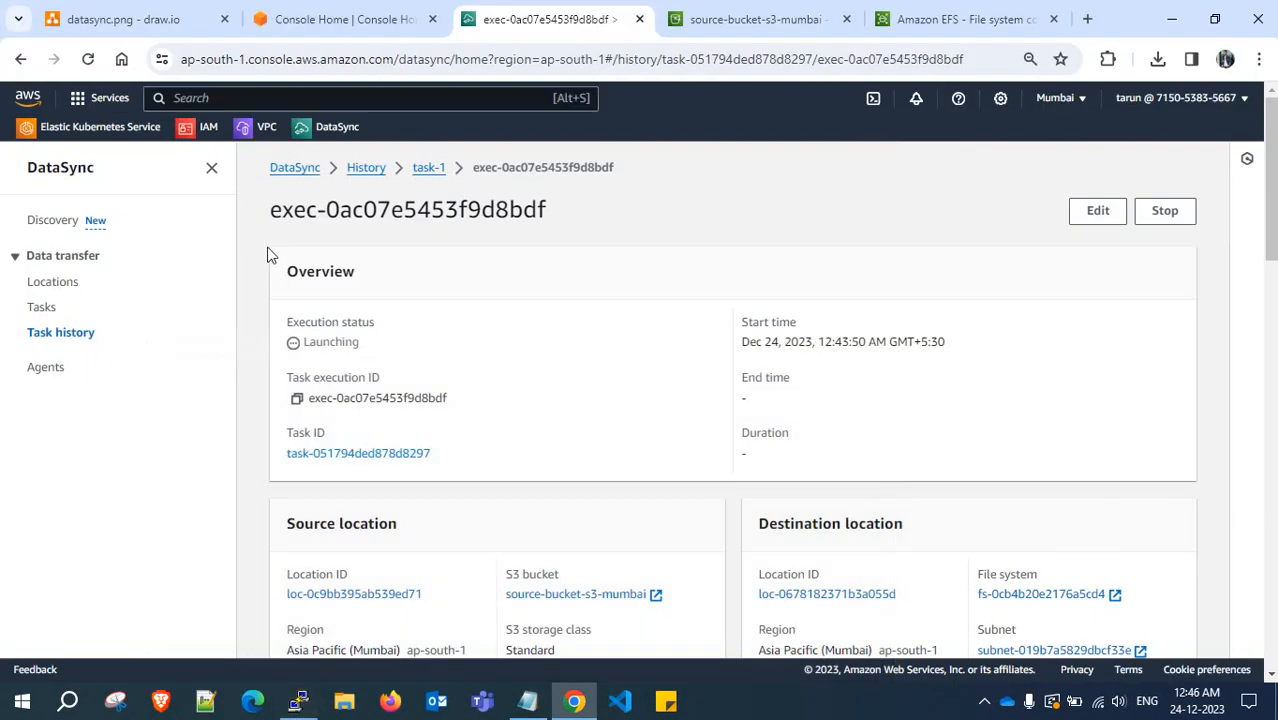
Look through the reloaded execution details down to the throughput graphs and source data options
scroll(527, 302, down, 2)
scroll(530, 304, up, 2)
scroll(530, 305, down, 8)
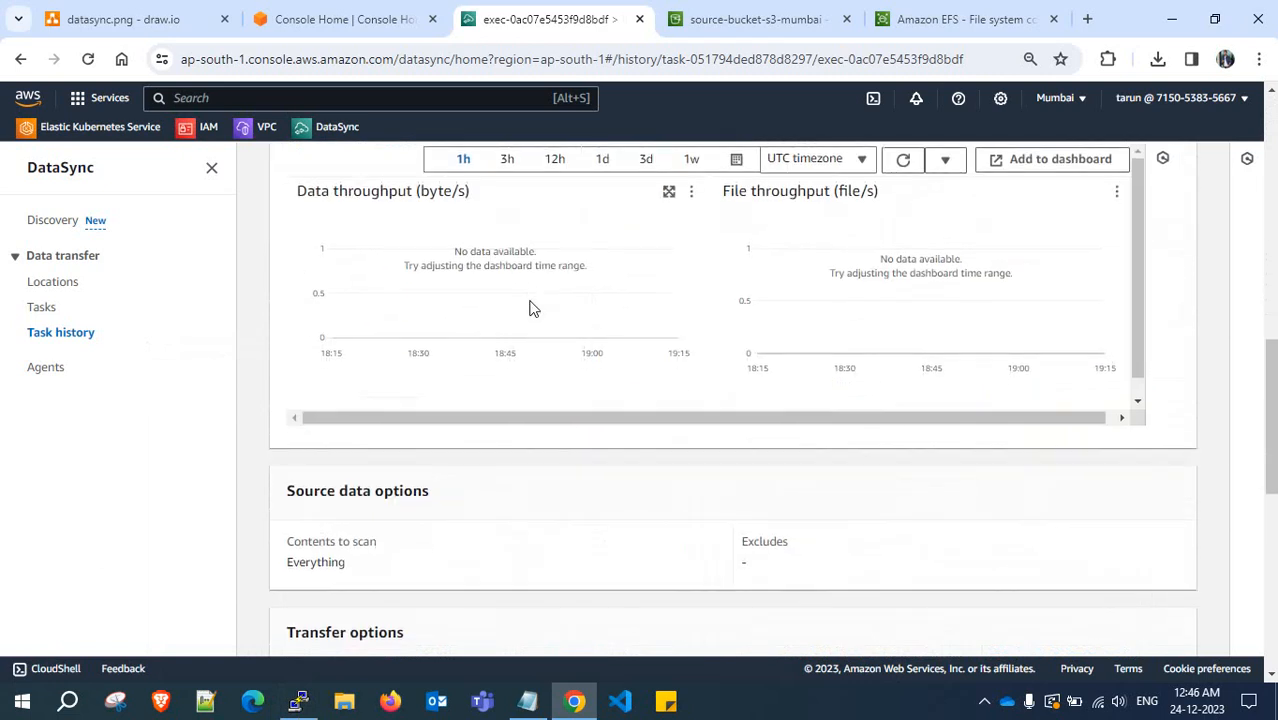
scroll(530, 308, down, 1)
scroll(530, 308, up, 1)
scroll(574, 257, up, 10)
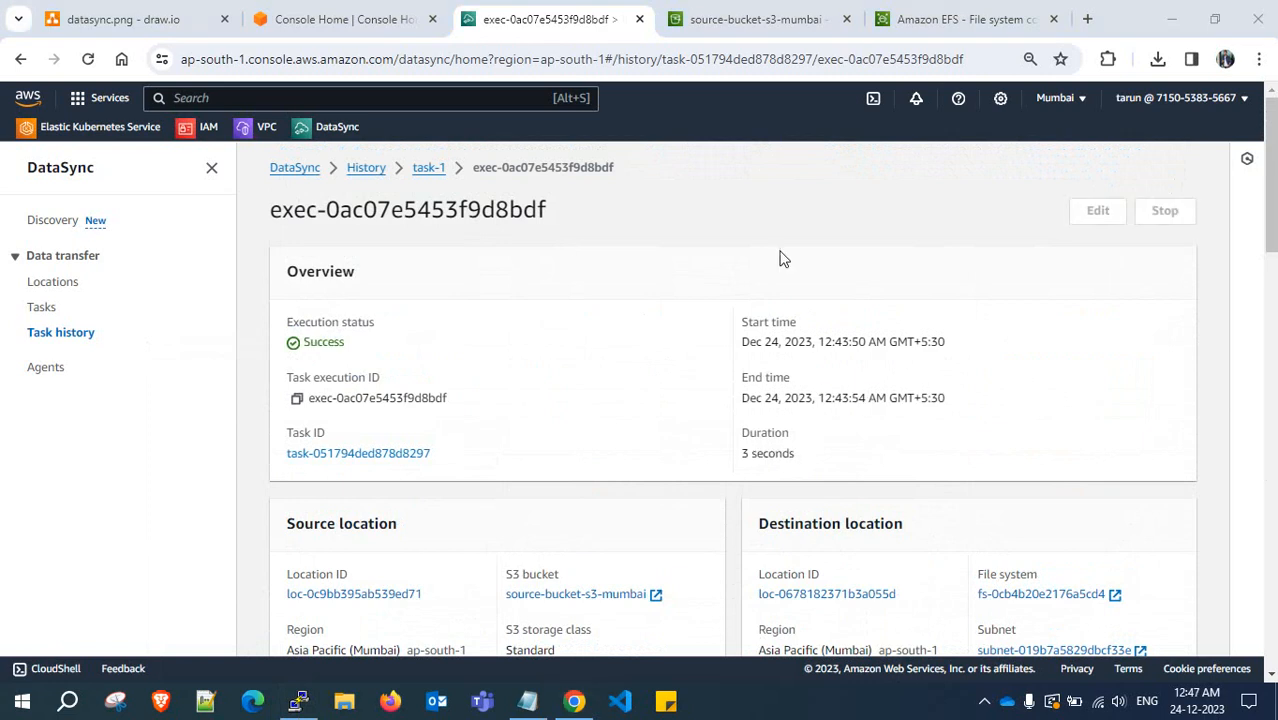
Reload the execution page and check its status, start time, end time and duration
click(87, 60)
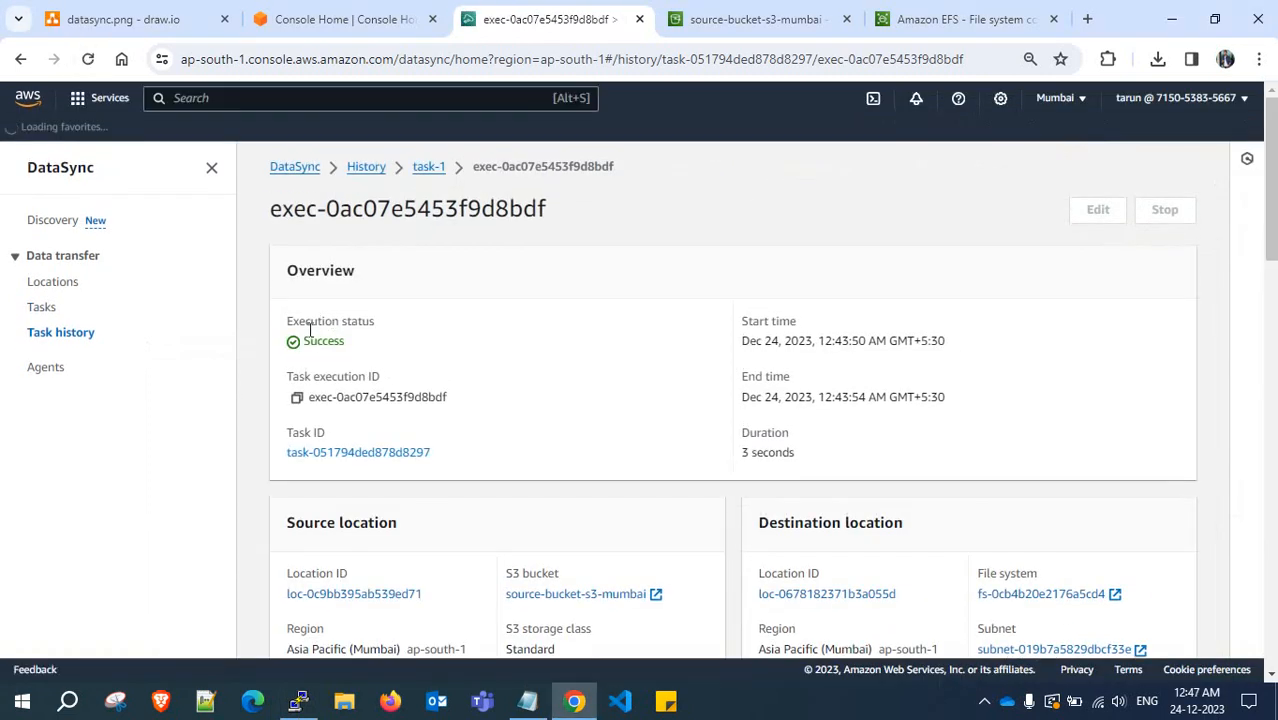
drag(304, 342, 352, 341)
click(352, 341)
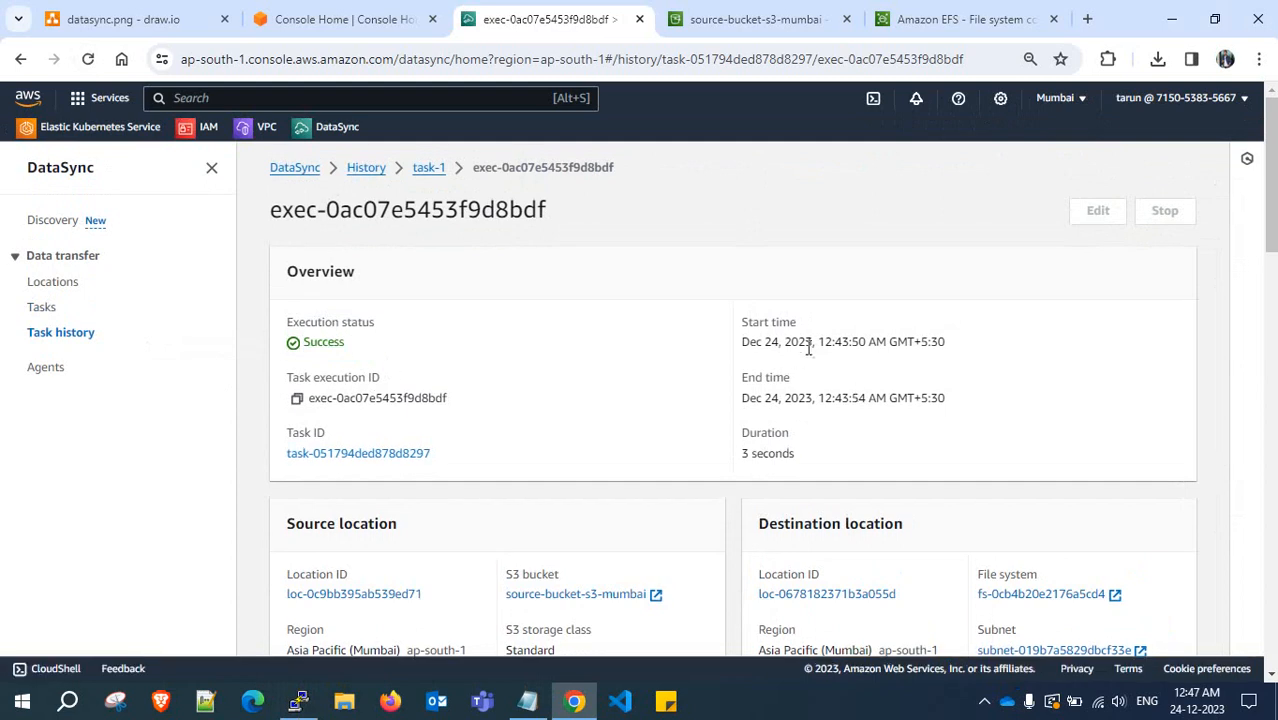
drag(820, 343, 867, 343)
click(847, 418)
drag(819, 398, 867, 398)
click(799, 430)
drag(743, 460, 801, 457)
click(805, 457)
Review the completed execution's performance figures for data transferred, throughput, compression and files verified, plus its remaining options
scroll(643, 317, down, 5)
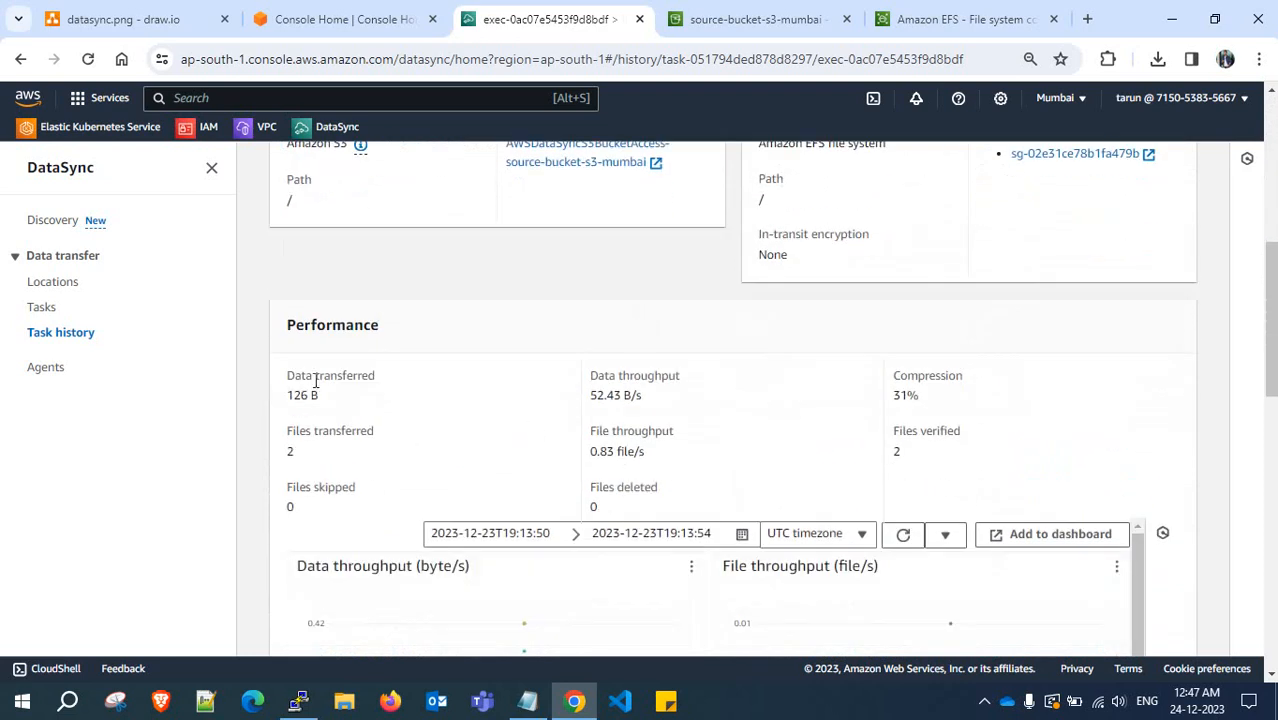
drag(315, 380, 391, 391)
drag(283, 402, 305, 459)
drag(587, 406, 668, 403)
click(659, 408)
drag(897, 377, 916, 398)
click(893, 455)
drag(589, 451, 657, 454)
click(657, 454)
scroll(550, 436, down, 8)
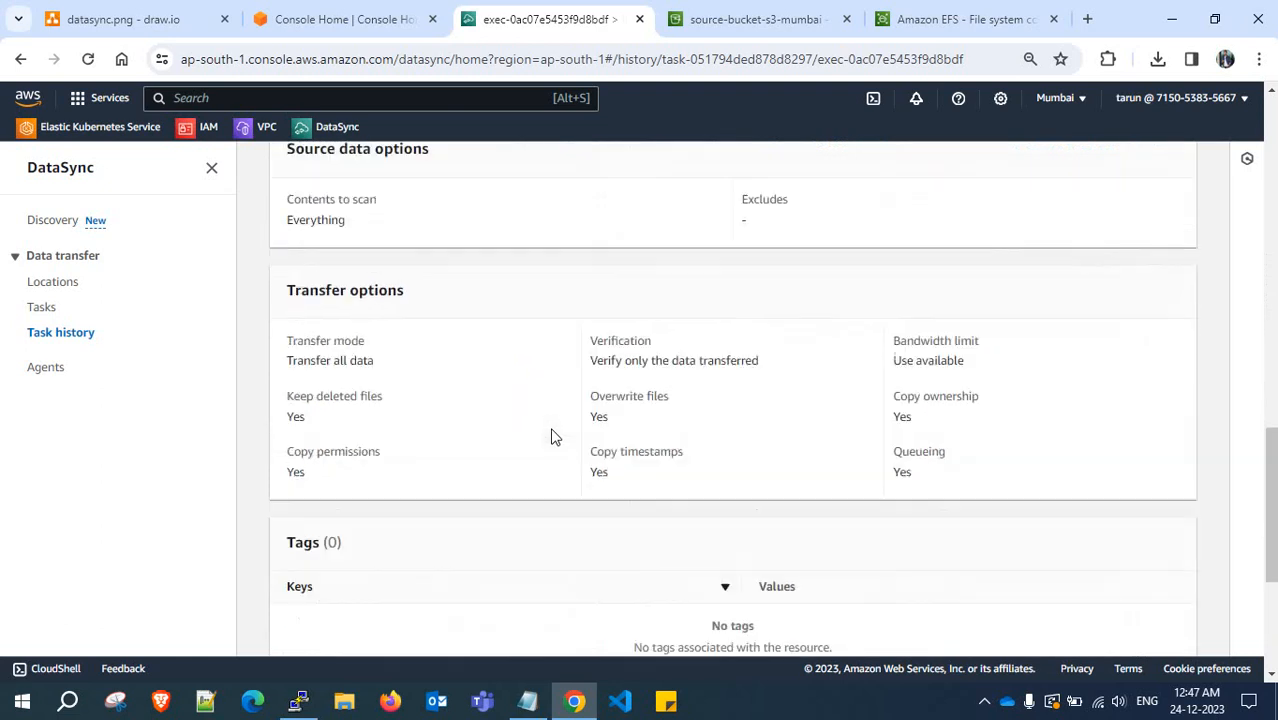
scroll(557, 436, down, 3)
scroll(557, 436, up, 15)
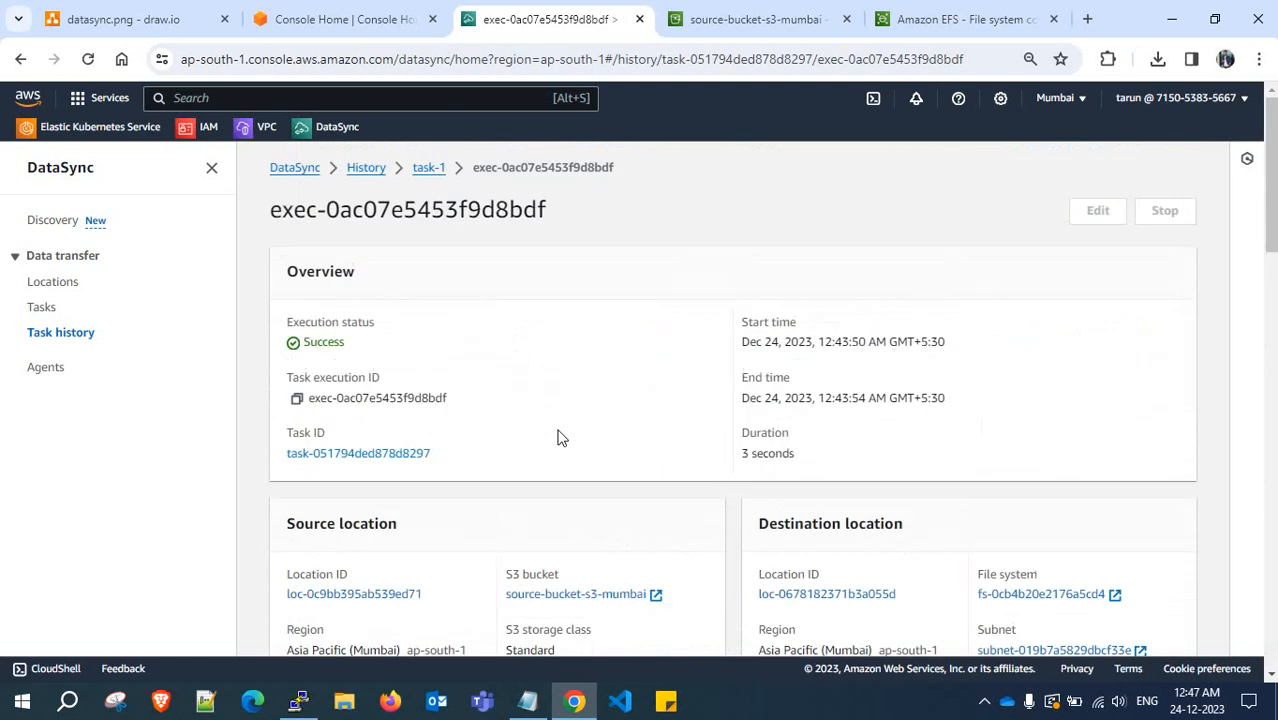
Switch to the PuTTY terminal, check the watched /efs listing, stop the watch command and clear the screen
click(297, 700)
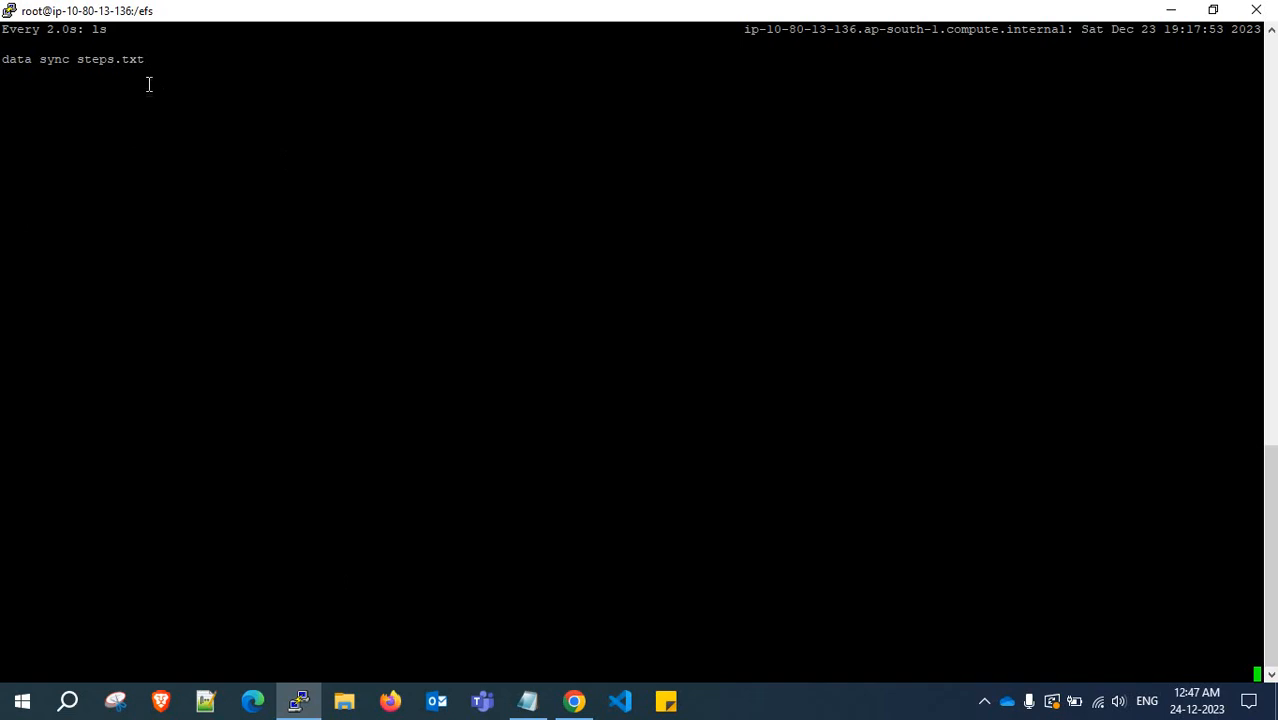
drag(2, 62, 200, 64)
key(ctrl+z)
key(ctrl+l)
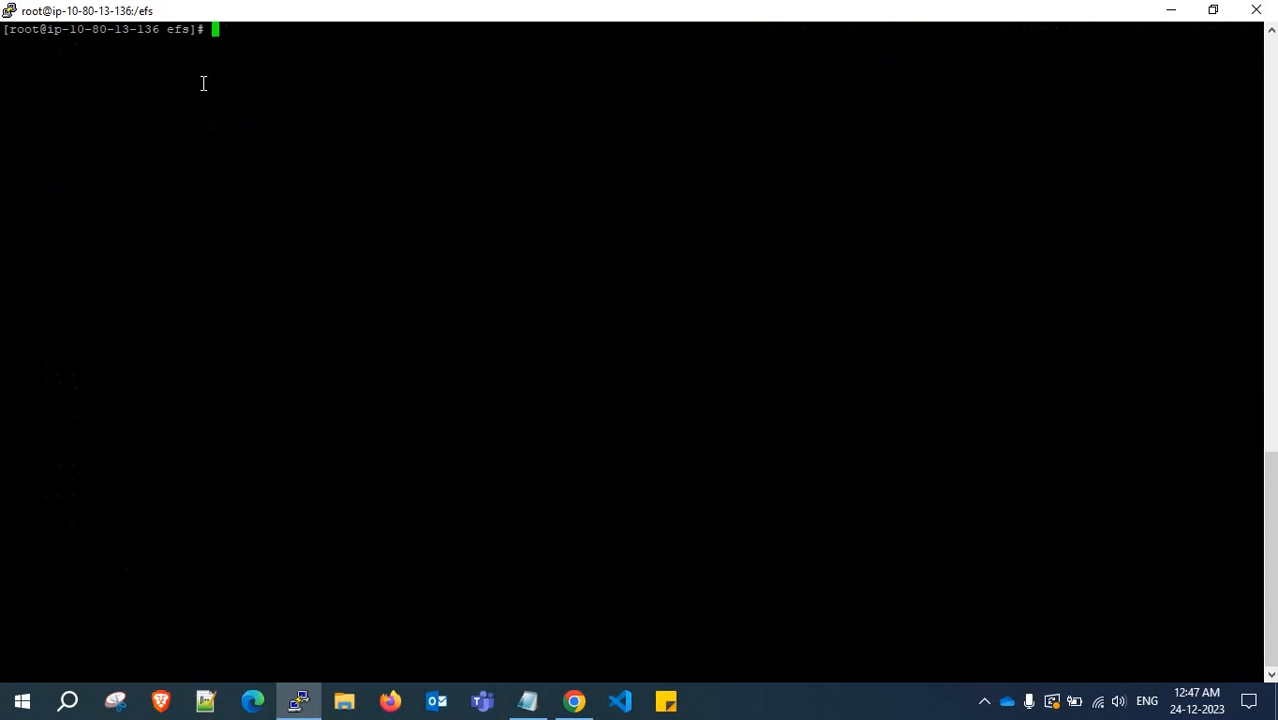
List the contents of the /efs directory with ls and in long format with ll
key(Return)
key(Return)
text(ls)
key(Return)
key(Return)
key(Return)
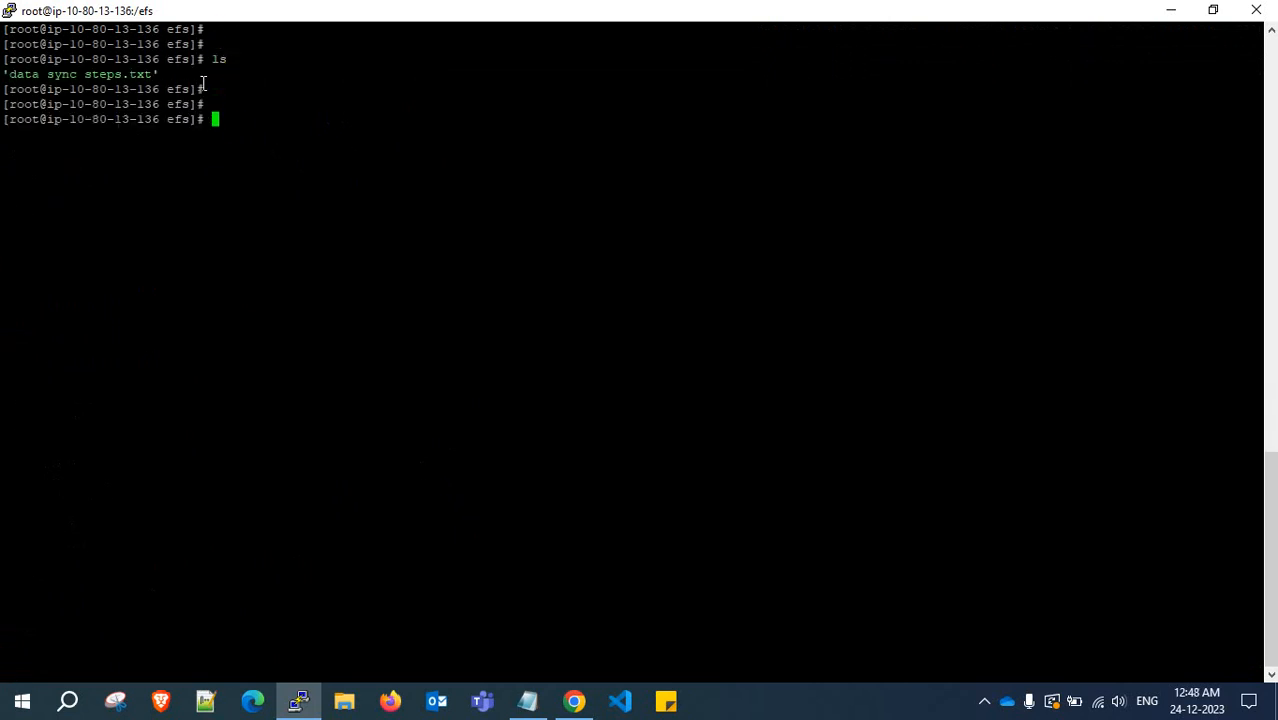
key(Return)
text(ls)
key(Return)
key(Return)
text(ll)
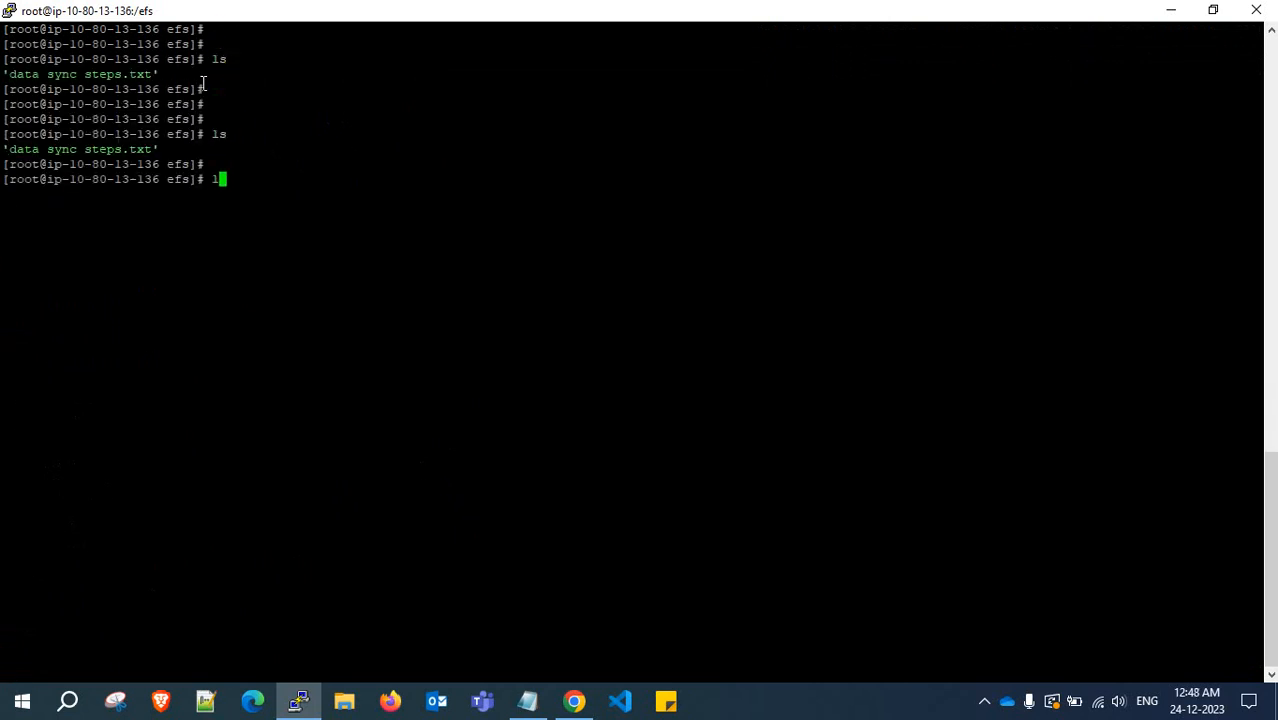
key(Return)
key(Return)
key(Return)
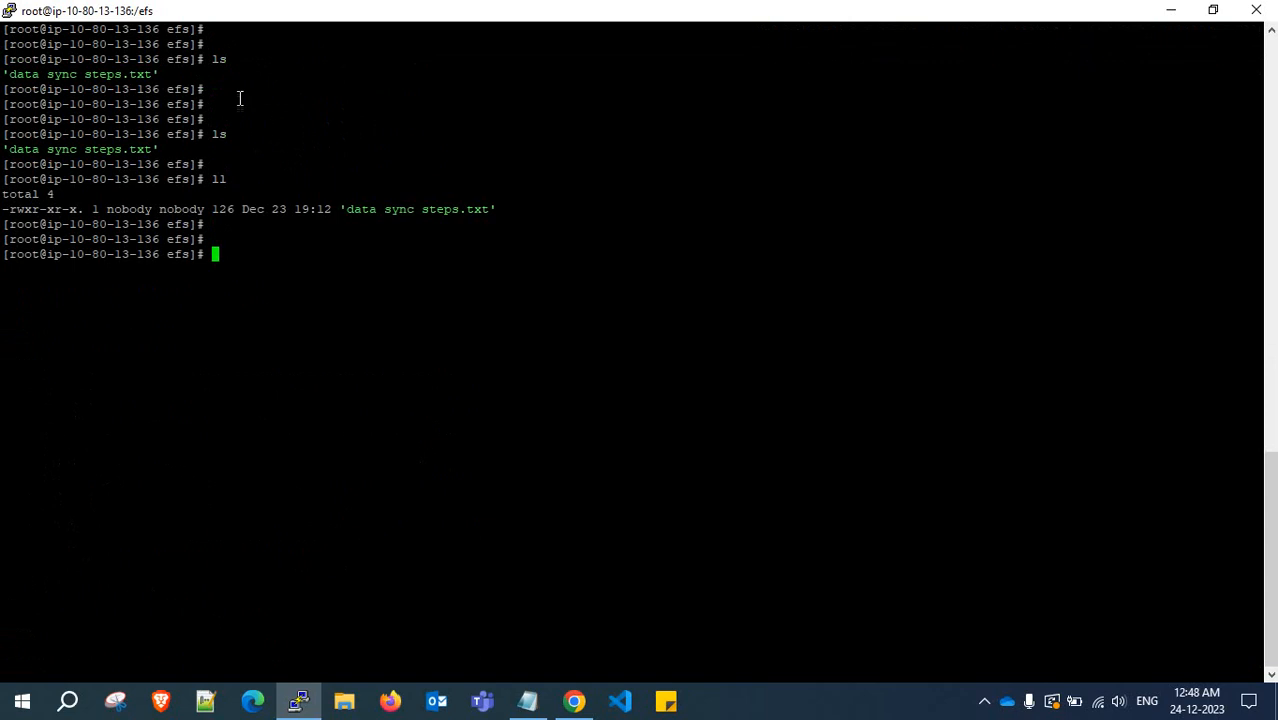
Print the contents of "data sync steps.txt" with cat and read the AMI instruction and its aws ssm get-parameter command
text(cat data)
key(Tab)
key(Return)
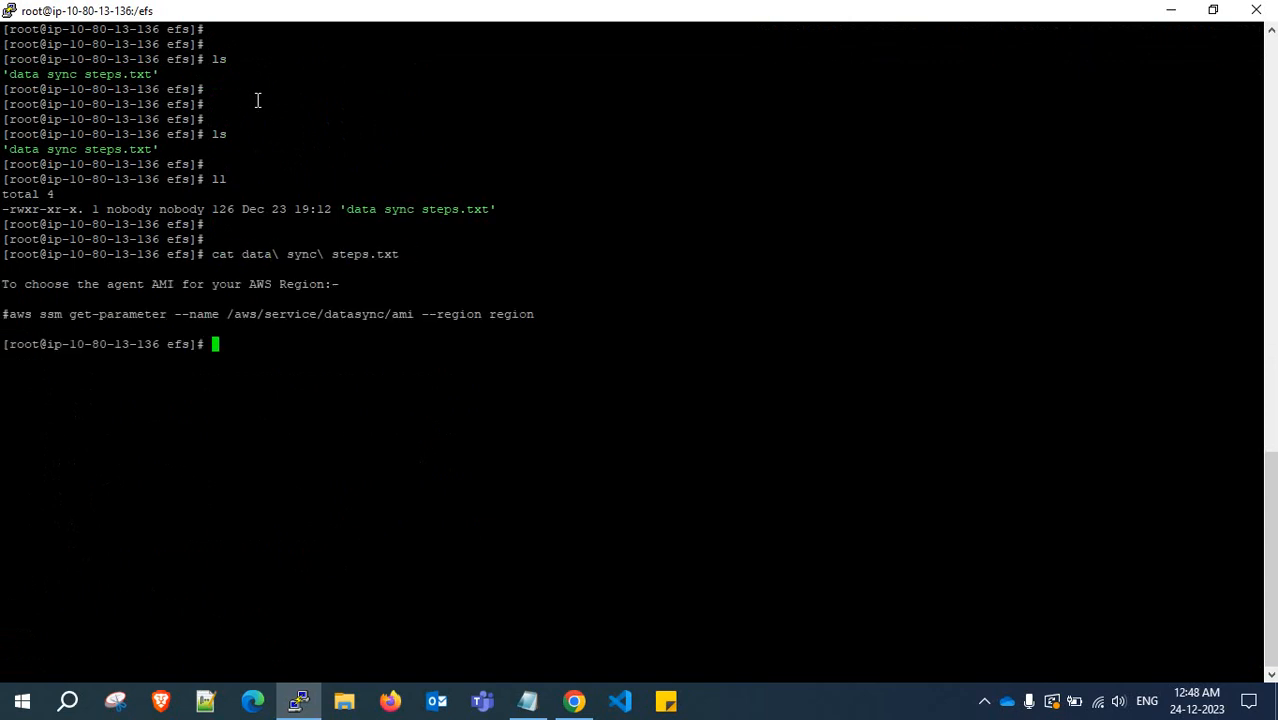
drag(2, 290, 342, 287)
click(68, 310)
drag(2, 314, 528, 314)
click(535, 314)
drag(489, 314, 537, 312)
click(537, 310)
Switch to Chrome and refresh the object list of source-bucket-s3-mumbai to compare it with the EFS contents
click(574, 700)
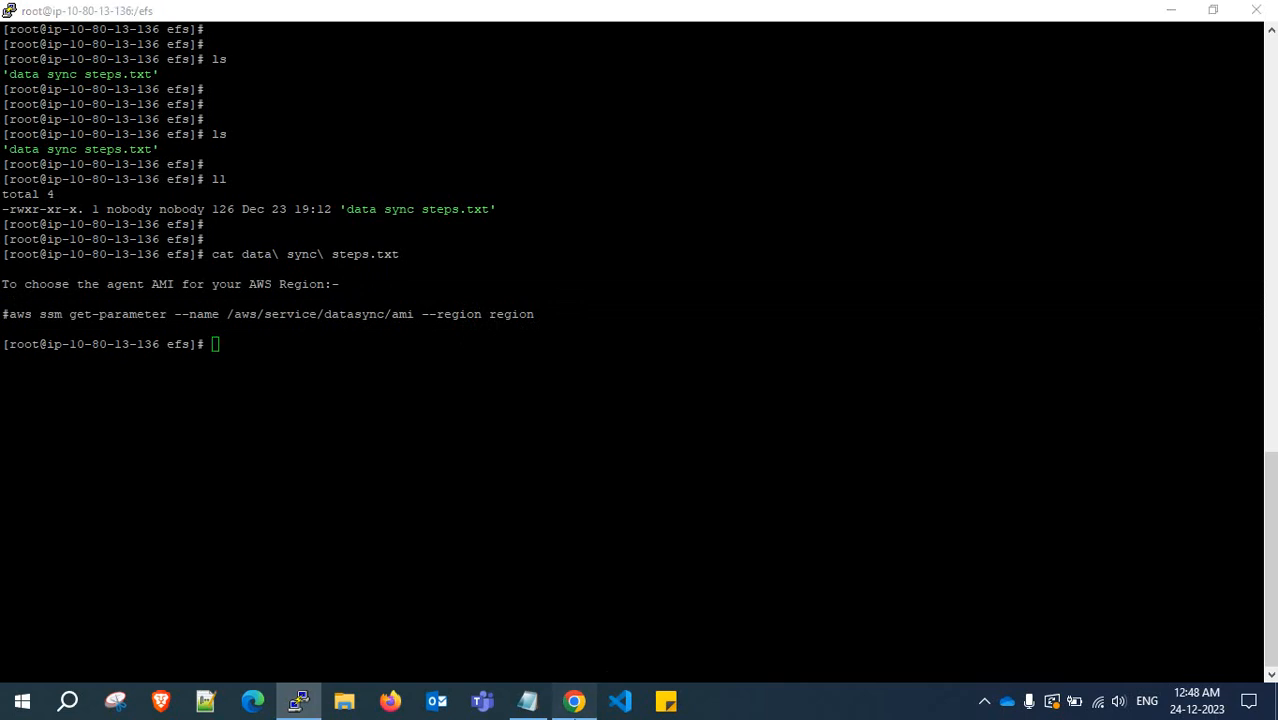
click(770, 19)
click(928, 16)
click(760, 19)
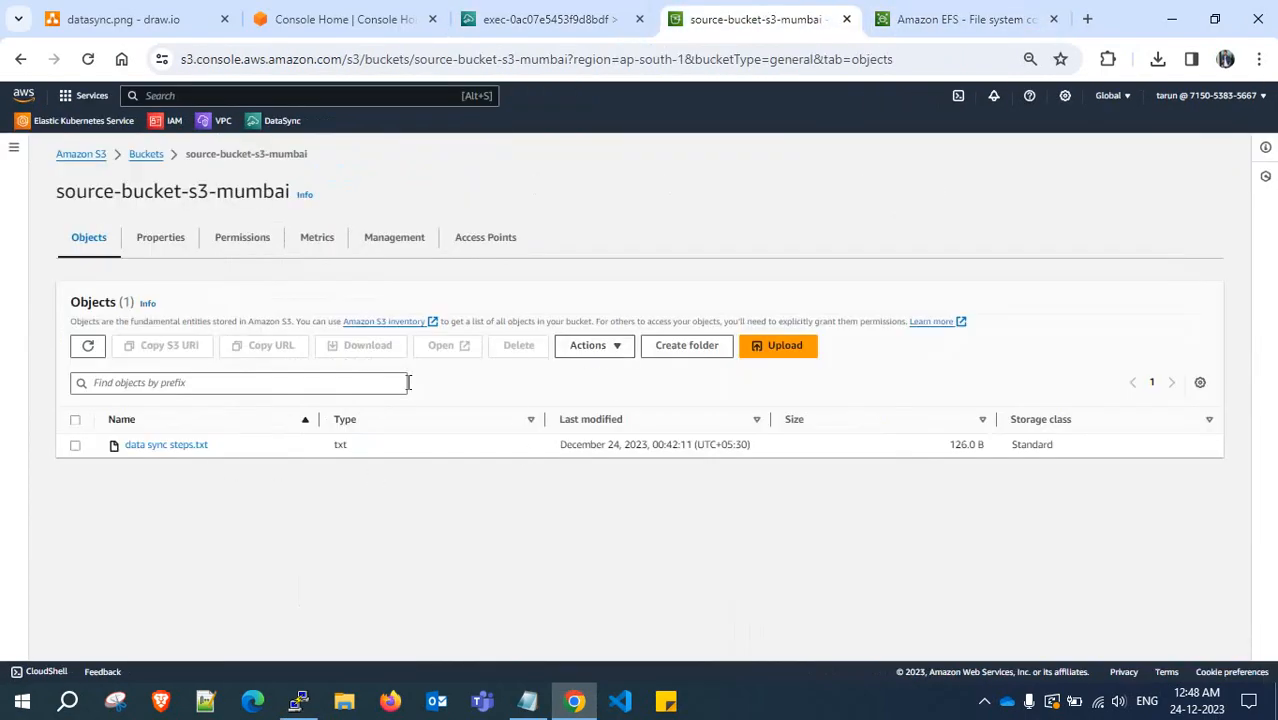
click(94, 353)
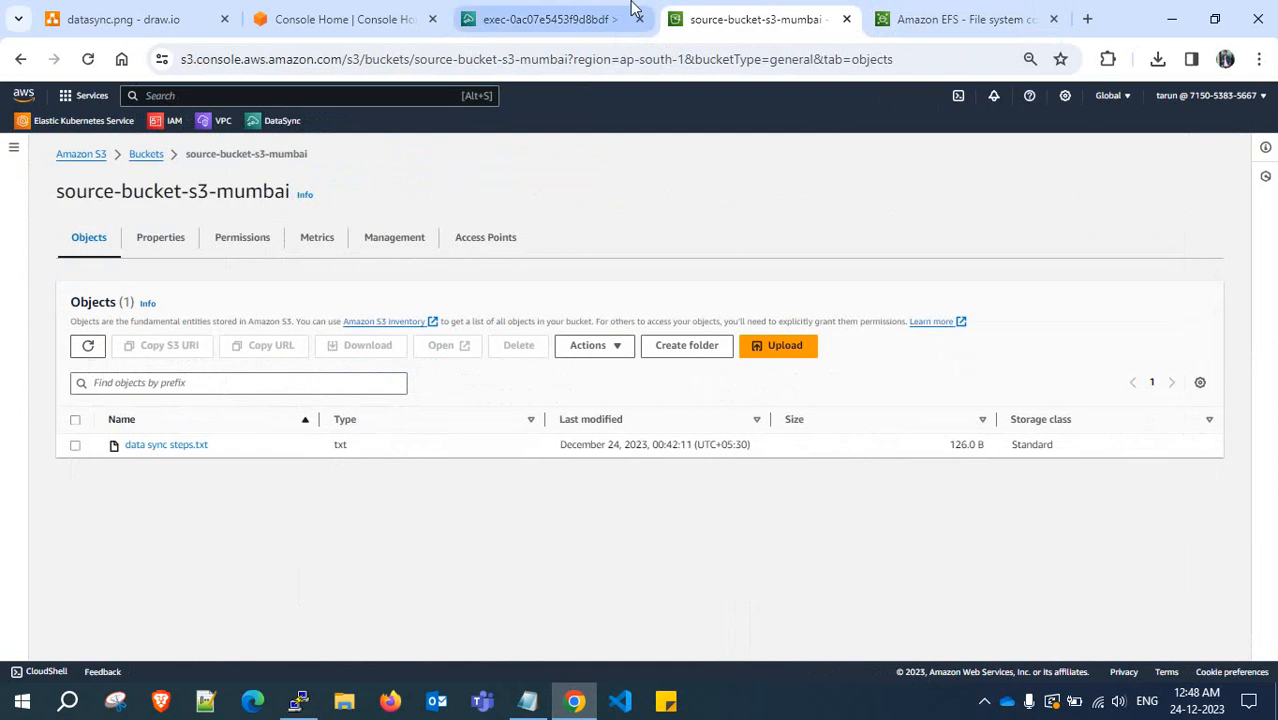
Return to the DataSync task execution and open the task history
click(545, 19)
click(368, 170)
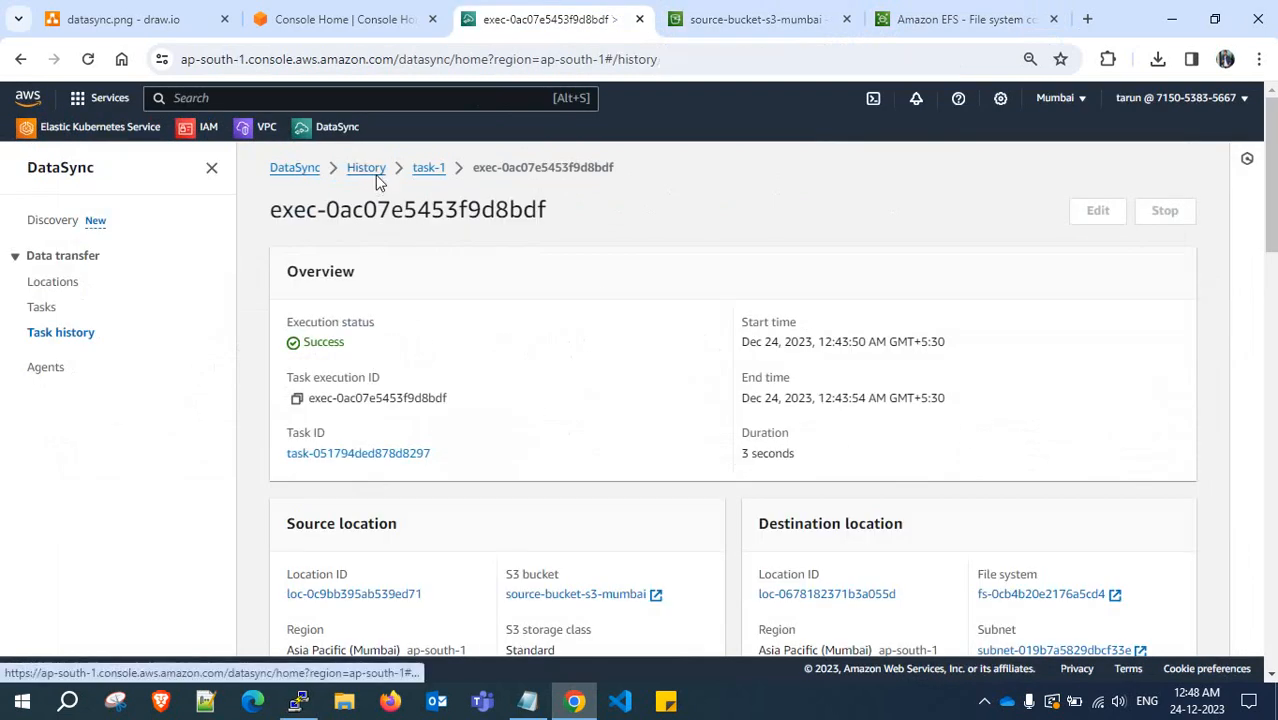
Review the AWS DATA SYNC diagram in draw.io and look through DataSync's Create agent form, returning to the agents list without creating an agent
click(182, 8)
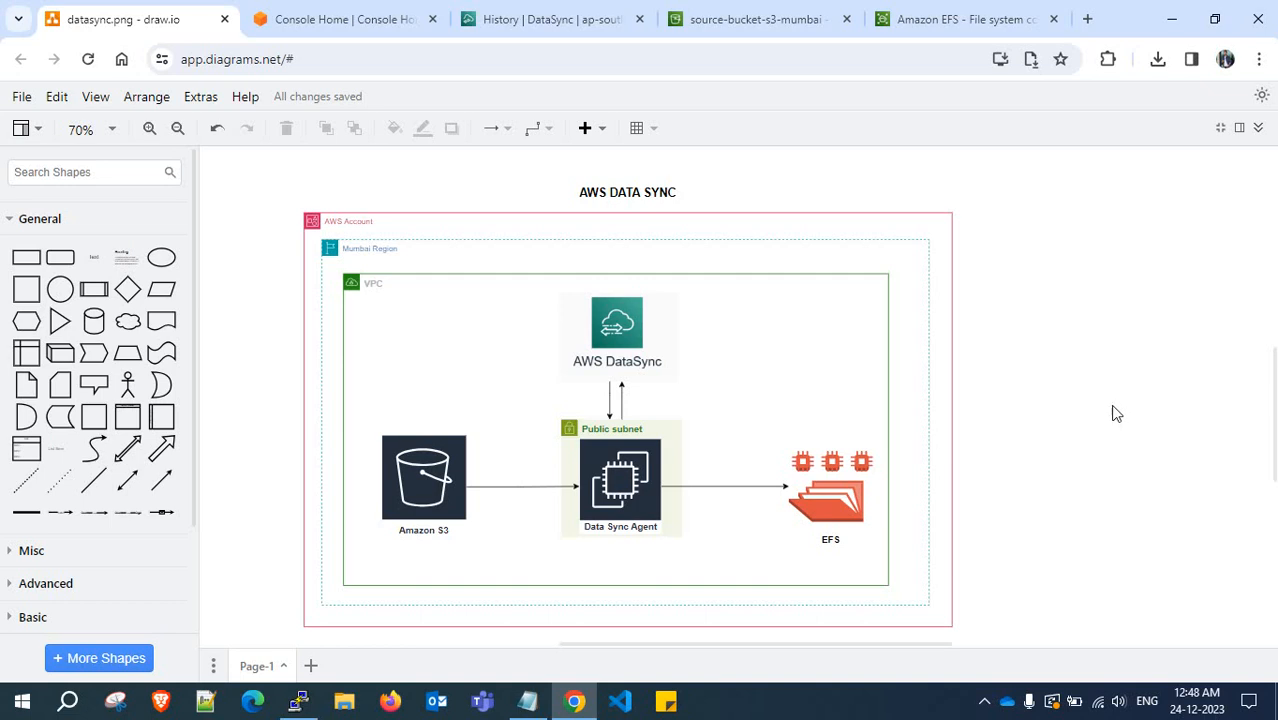
click(568, 12)
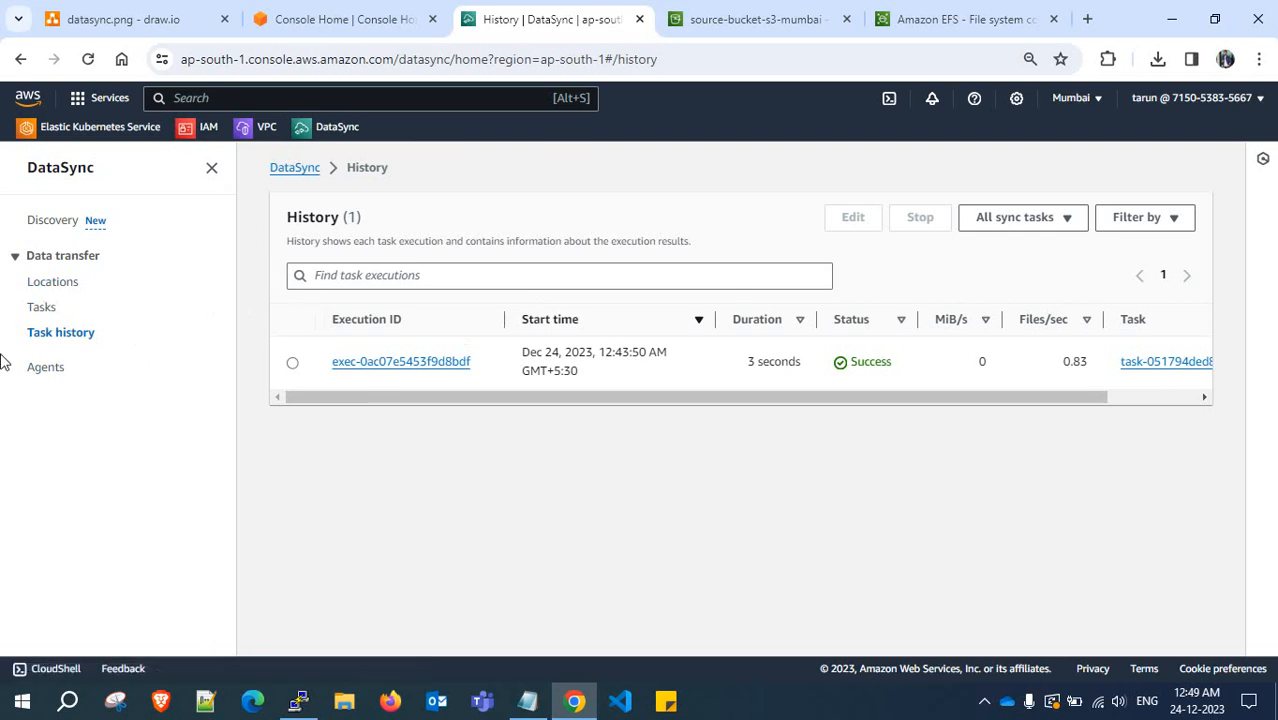
click(42, 368)
click(1136, 220)
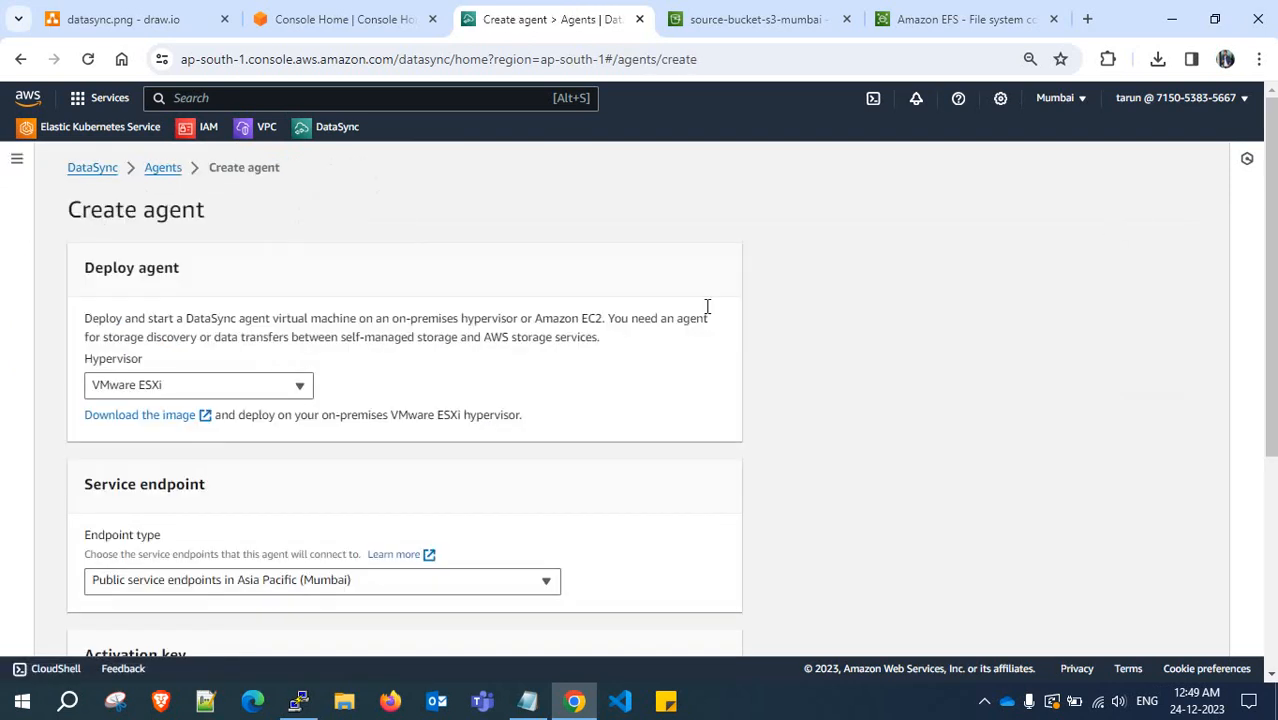
scroll(268, 466, down, 4)
click(609, 626)
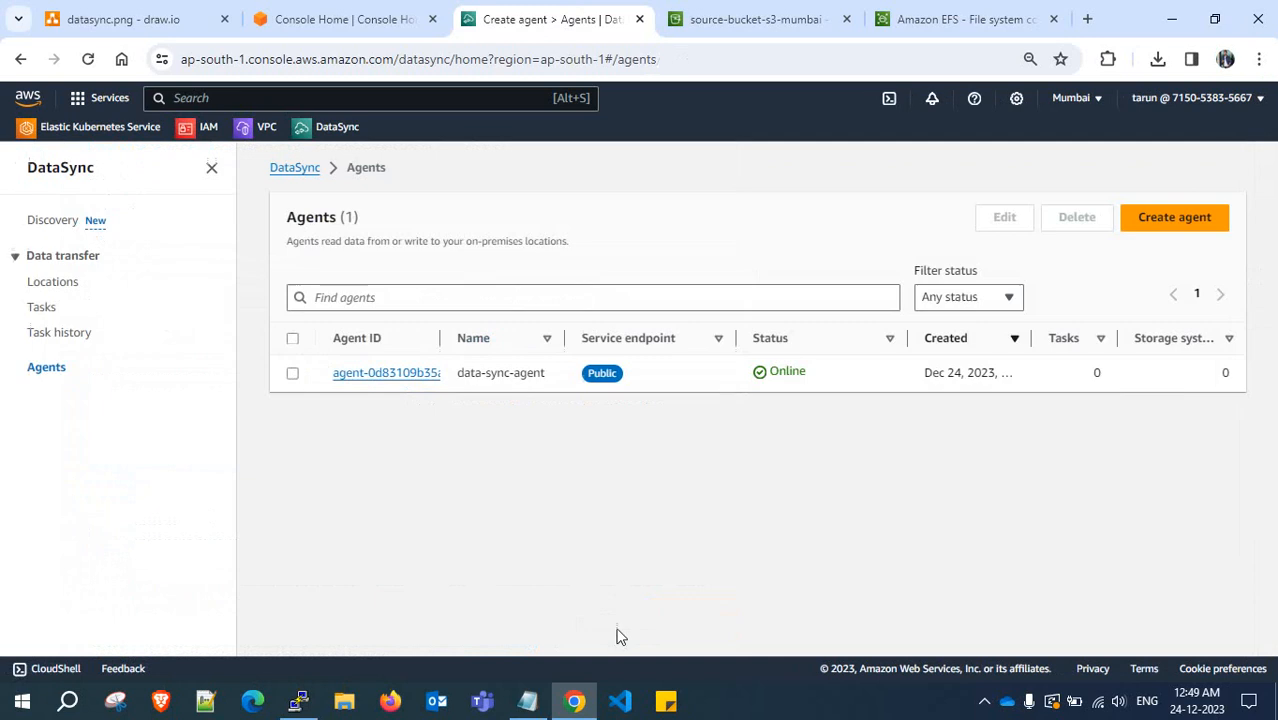
drag(865, 405, 1103, 409)
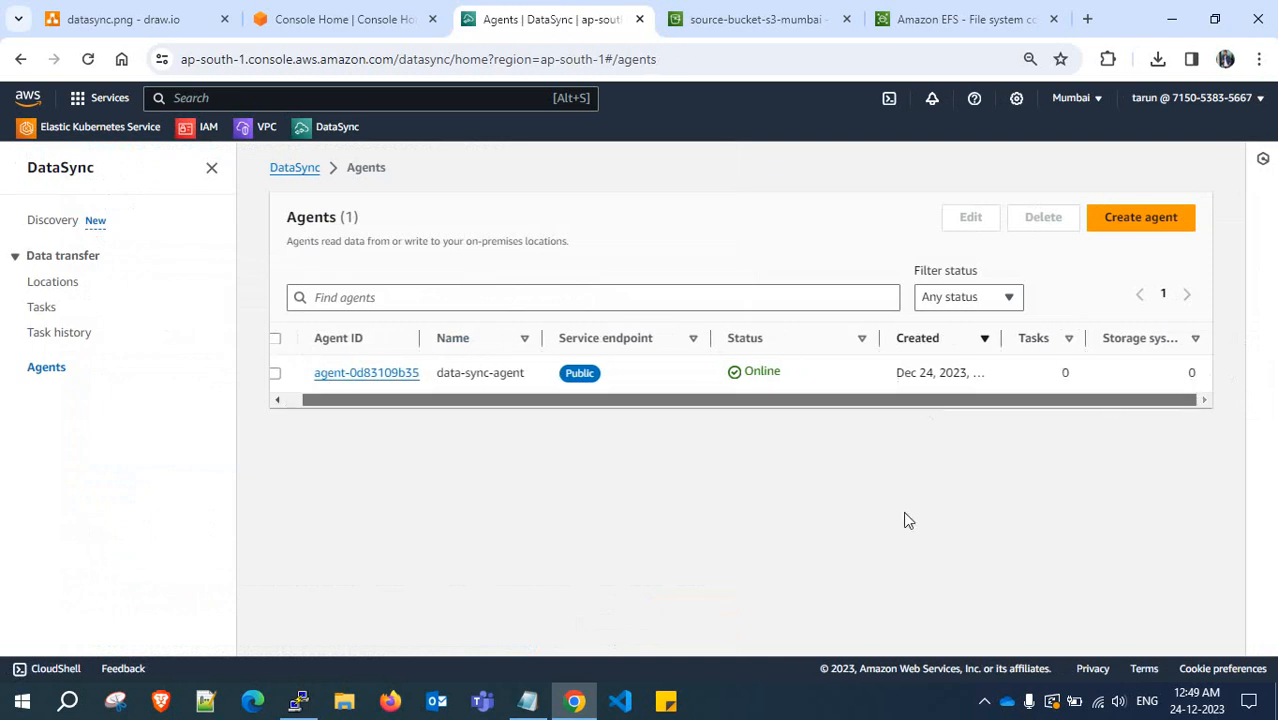
View the objects in source-bucket-s3-mumbai and review the S3-to-EFS flow through the Data Sync Agent in the diagram
click(740, 19)
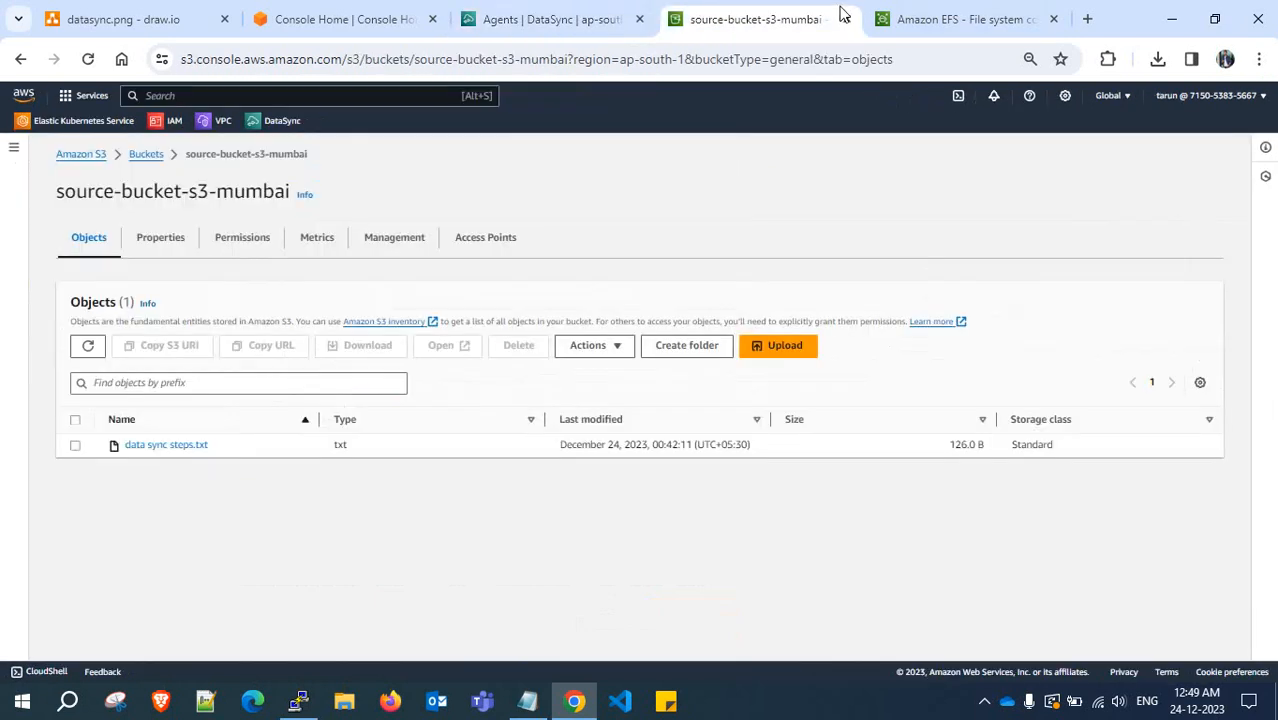
click(588, 17)
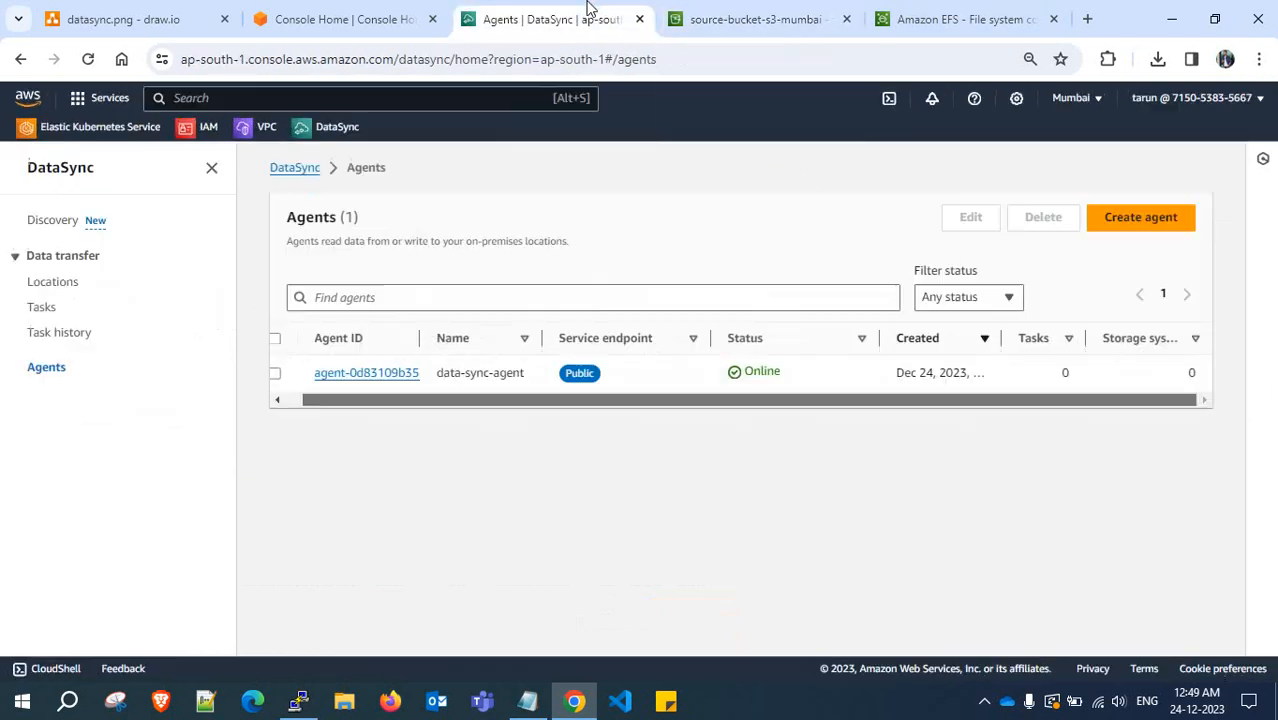
click(160, 15)
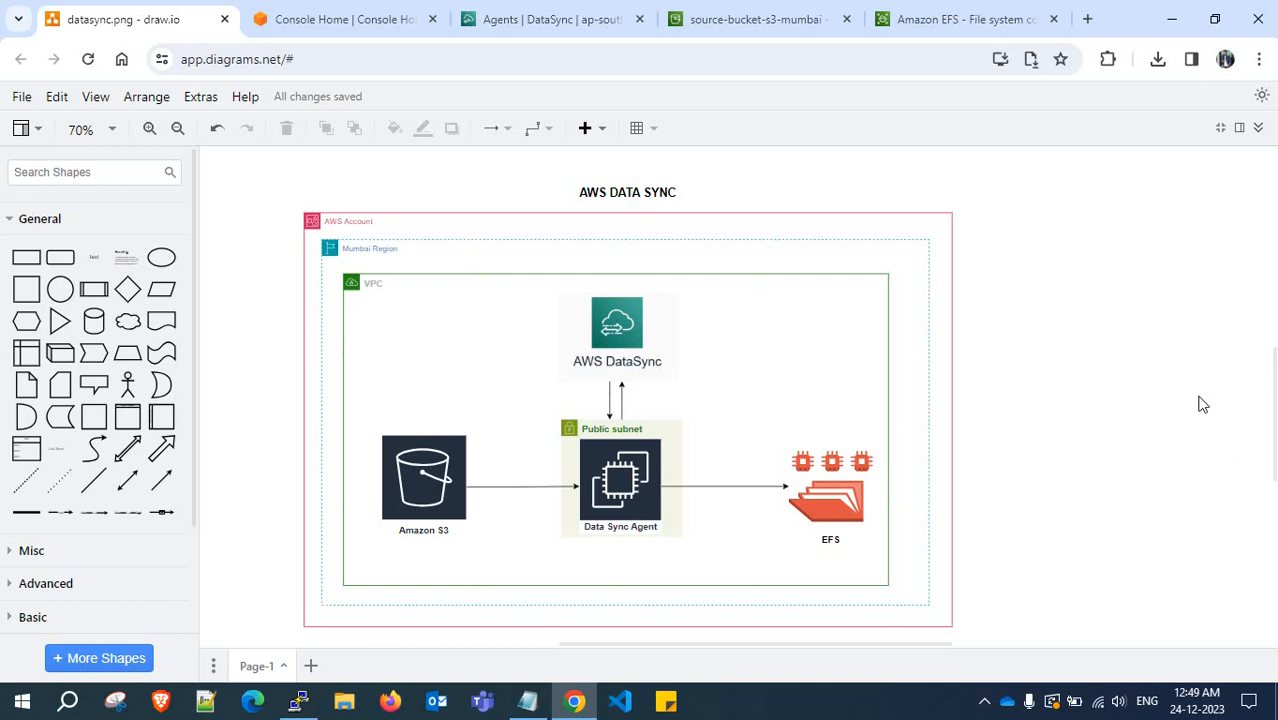
click(904, 516)
click(574, 293)
click(626, 355)
Look at "data sync steps.txt" in the source bucket and the Amazon EFS file system page
click(741, 9)
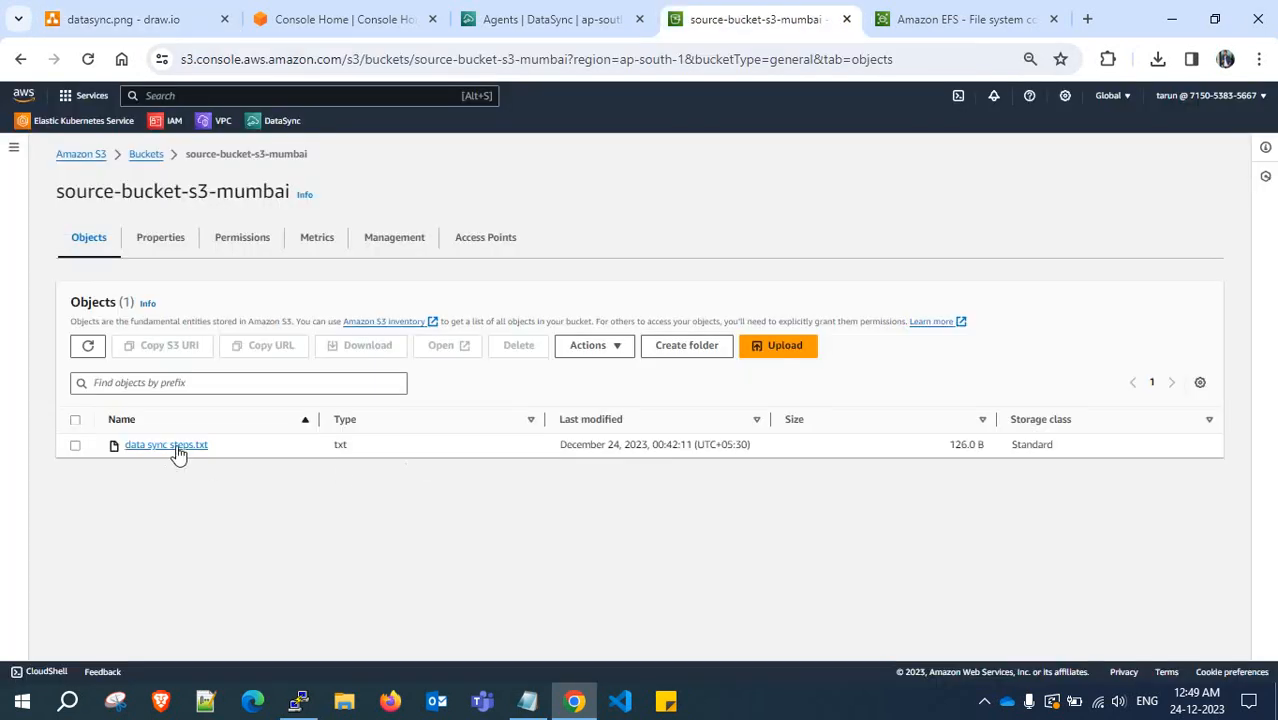
click(555, 18)
click(919, 16)
Open the DataSync task history, examine all columns of the task execution, and return to the AWS DATA SYNC diagram
click(468, 8)
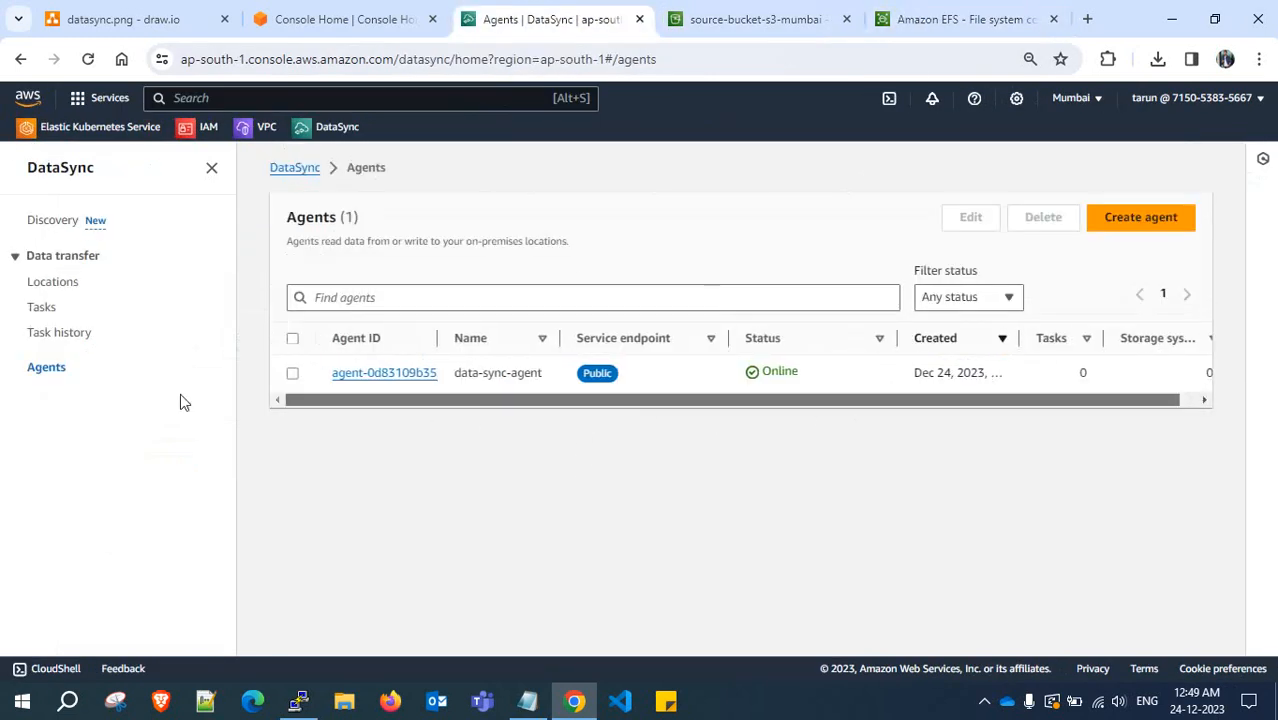
click(42, 308)
click(52, 336)
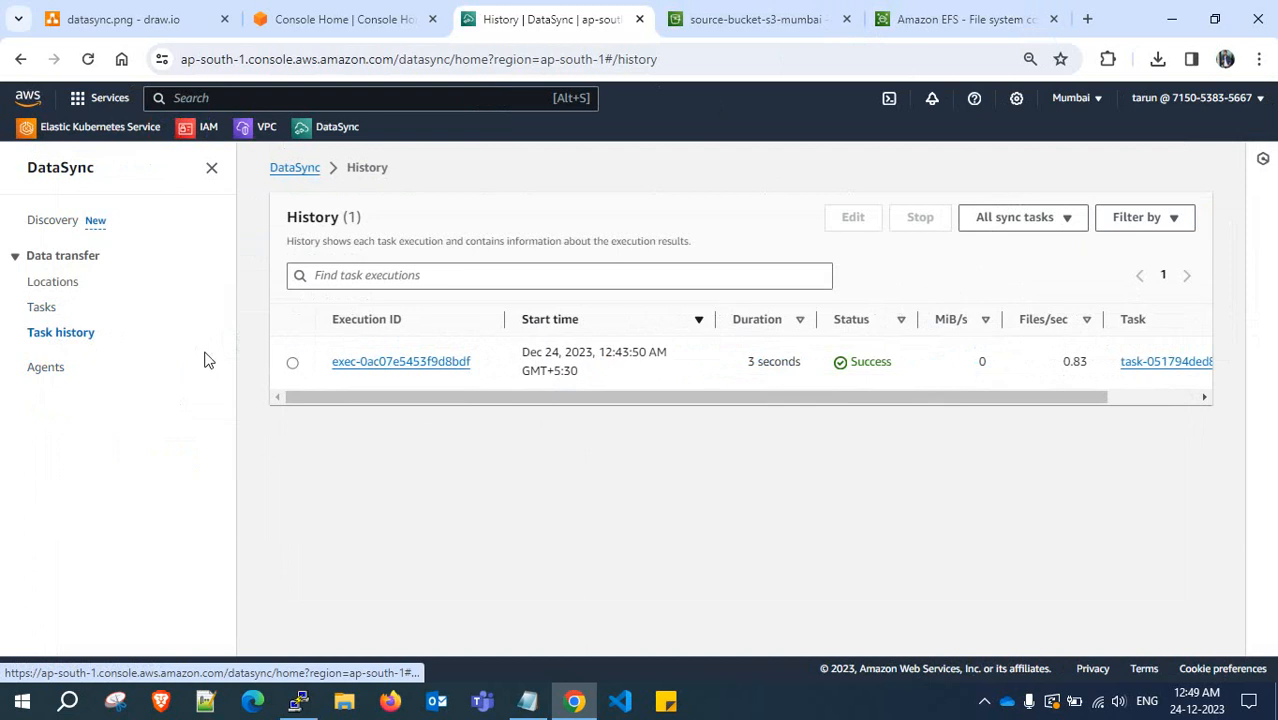
drag(800, 403, 955, 402)
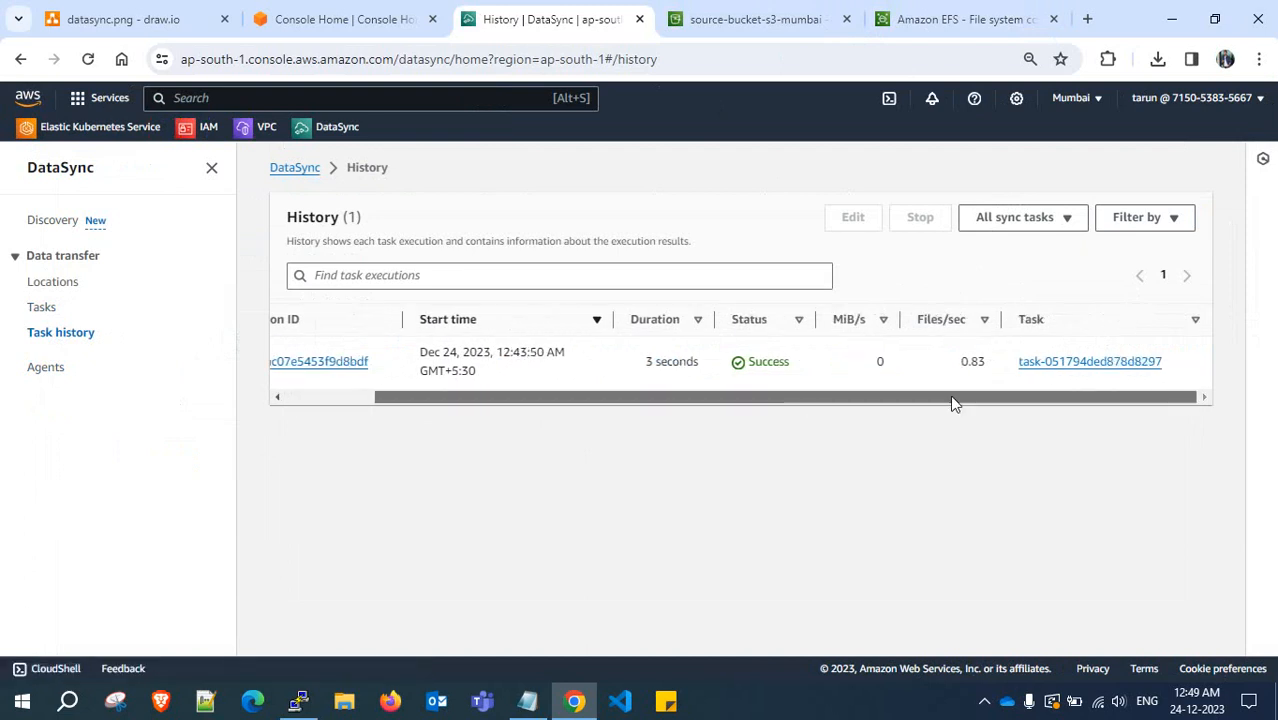
drag(816, 405, 545, 425)
click(127, 14)
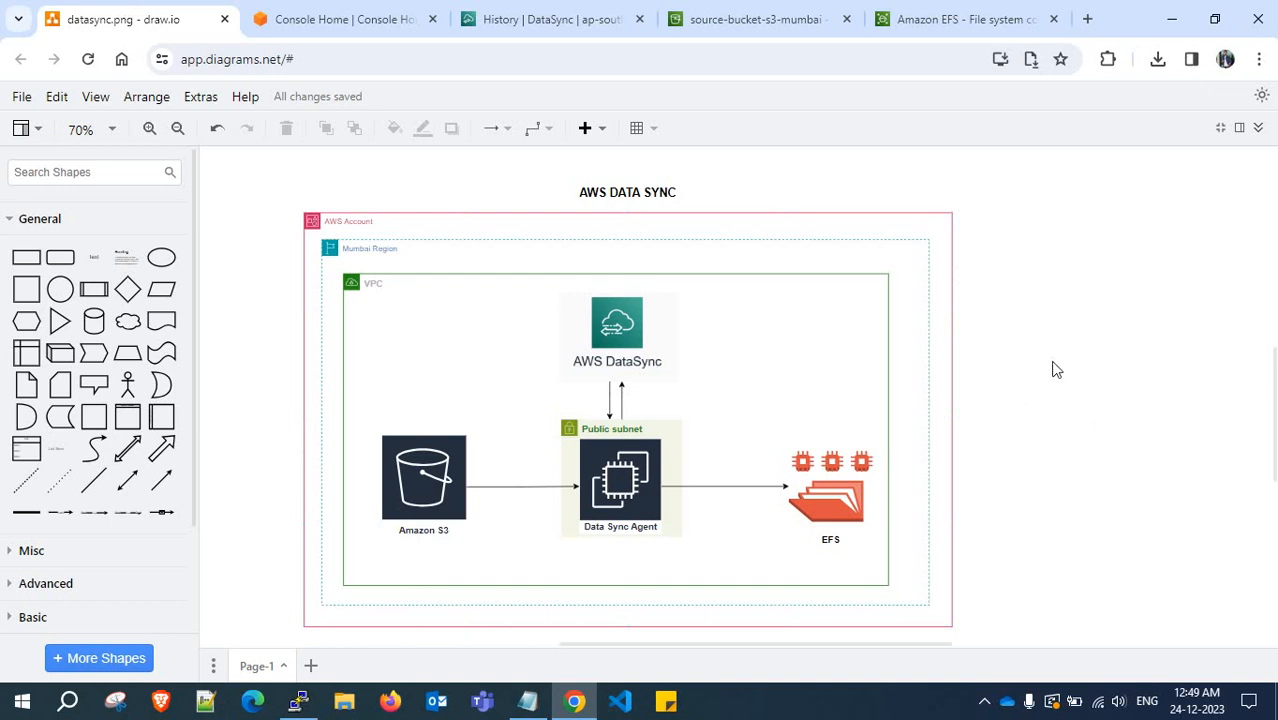
click(984, 701)
click(1079, 453)
click(984, 701)
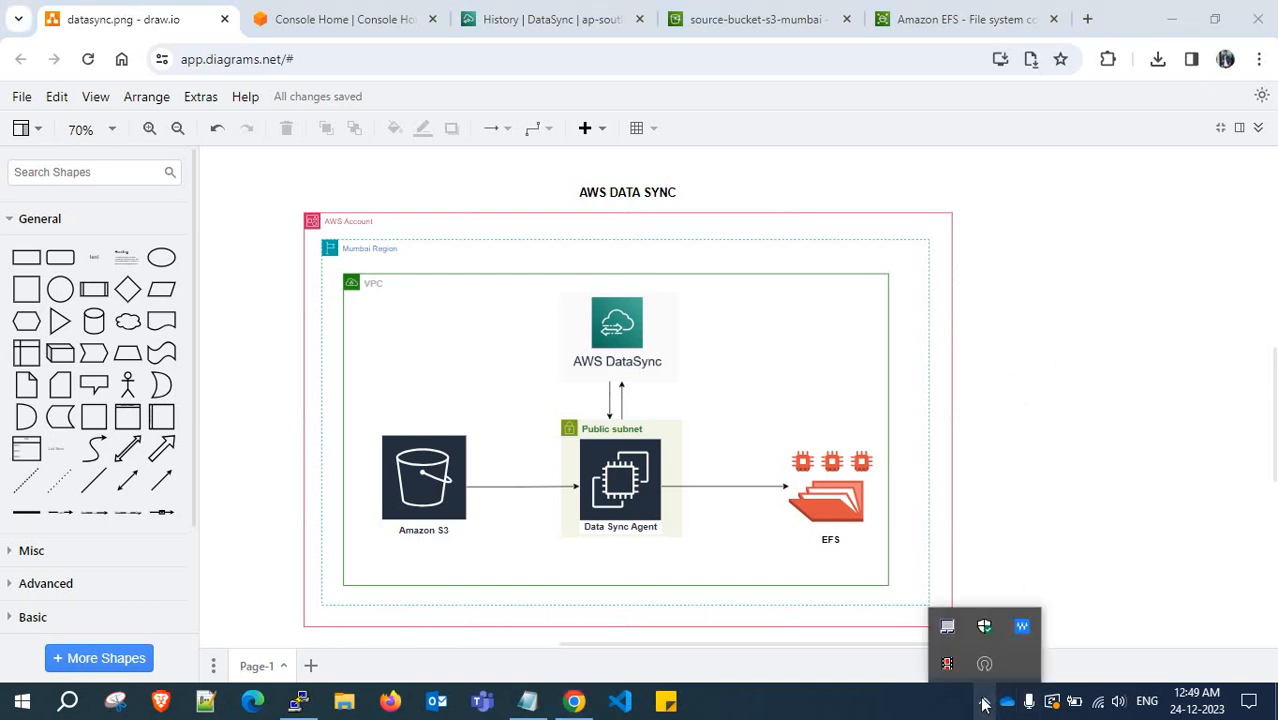